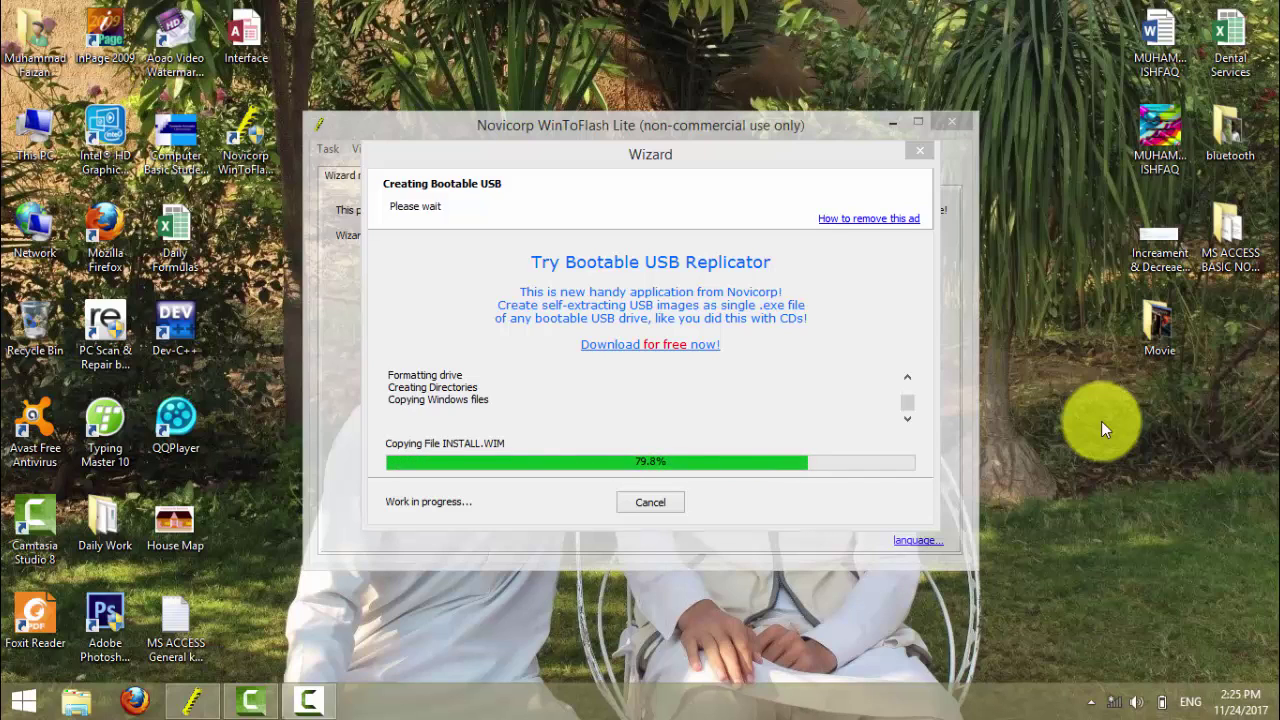
- Refresh the Windows desktop several times from its right-click menu
right_click(1092, 405)
left_click(1118, 430)
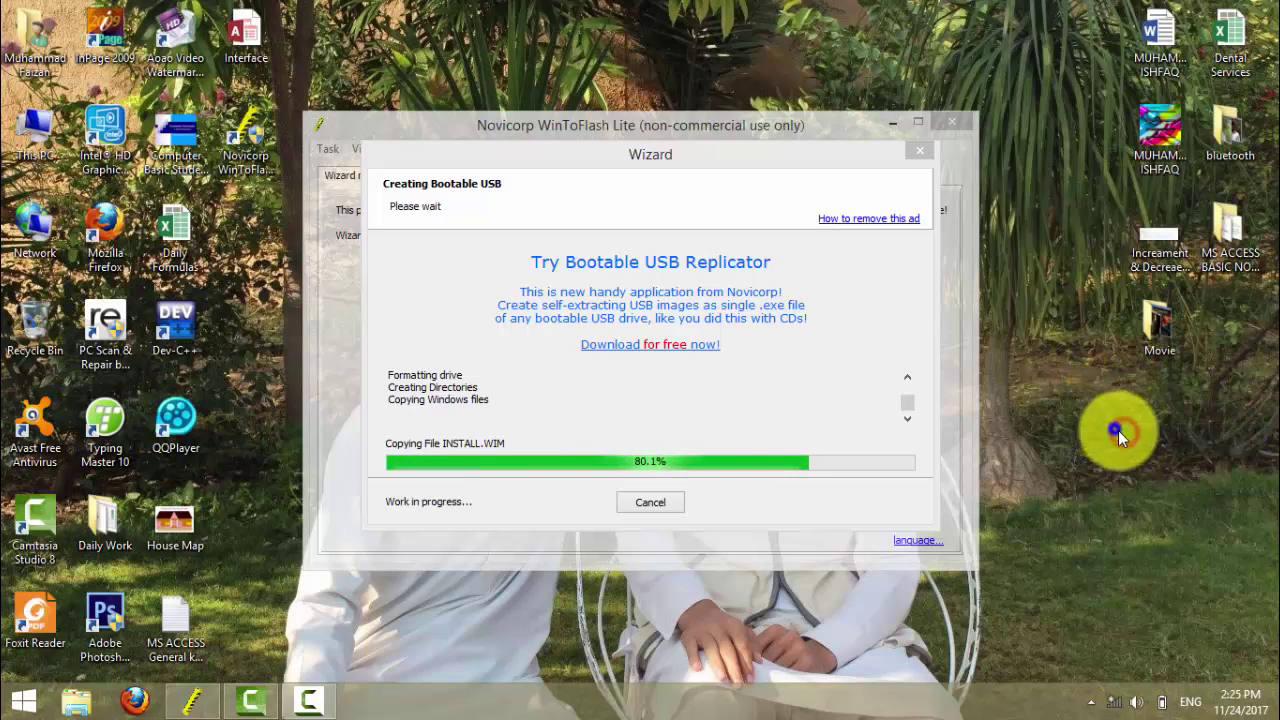
right_click(1118, 430)
left_click(1133, 458)
right_click(1092, 408)
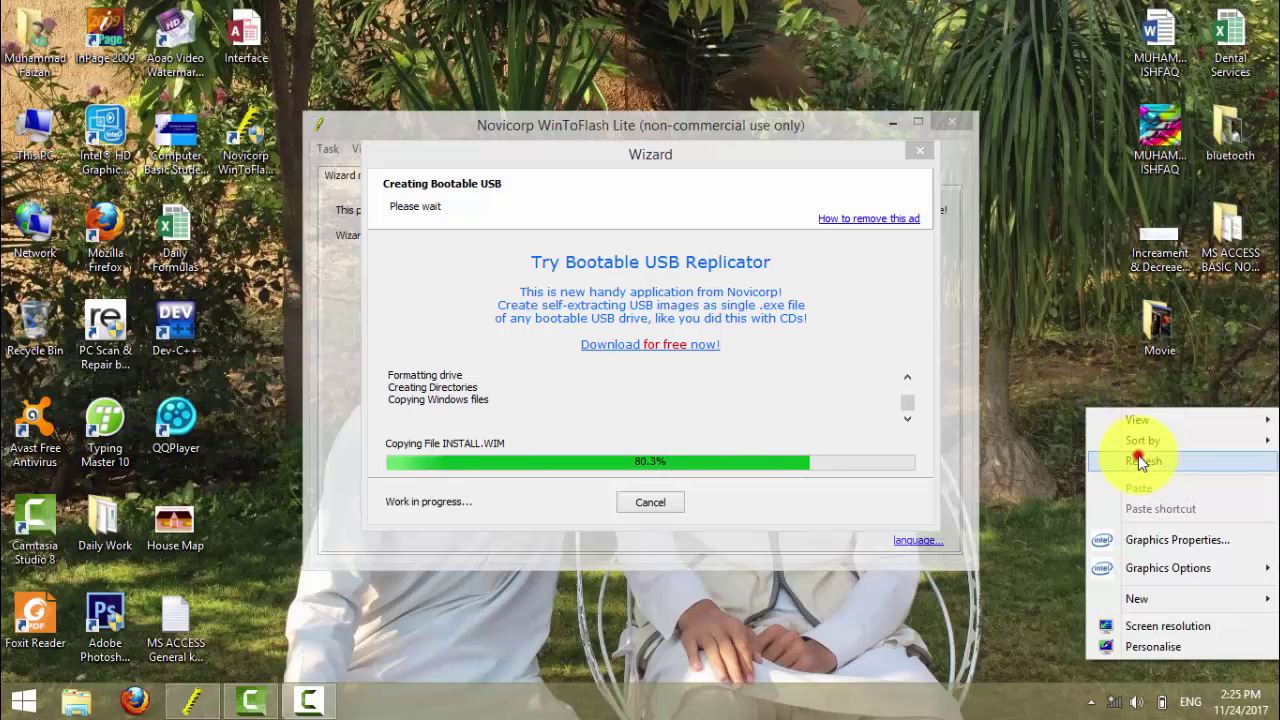
left_click(1140, 461)
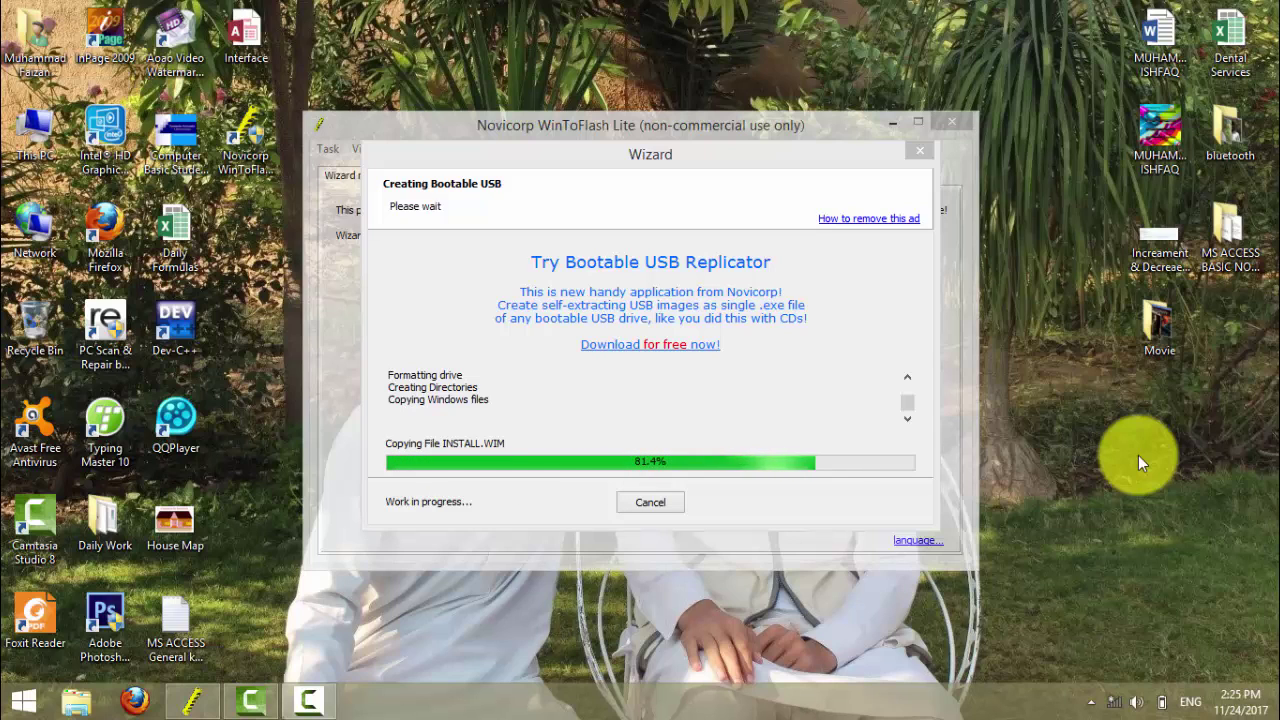
- Launch Microsoft Access via Run (msaccess) and choose Blank desktop database
key("super+r")
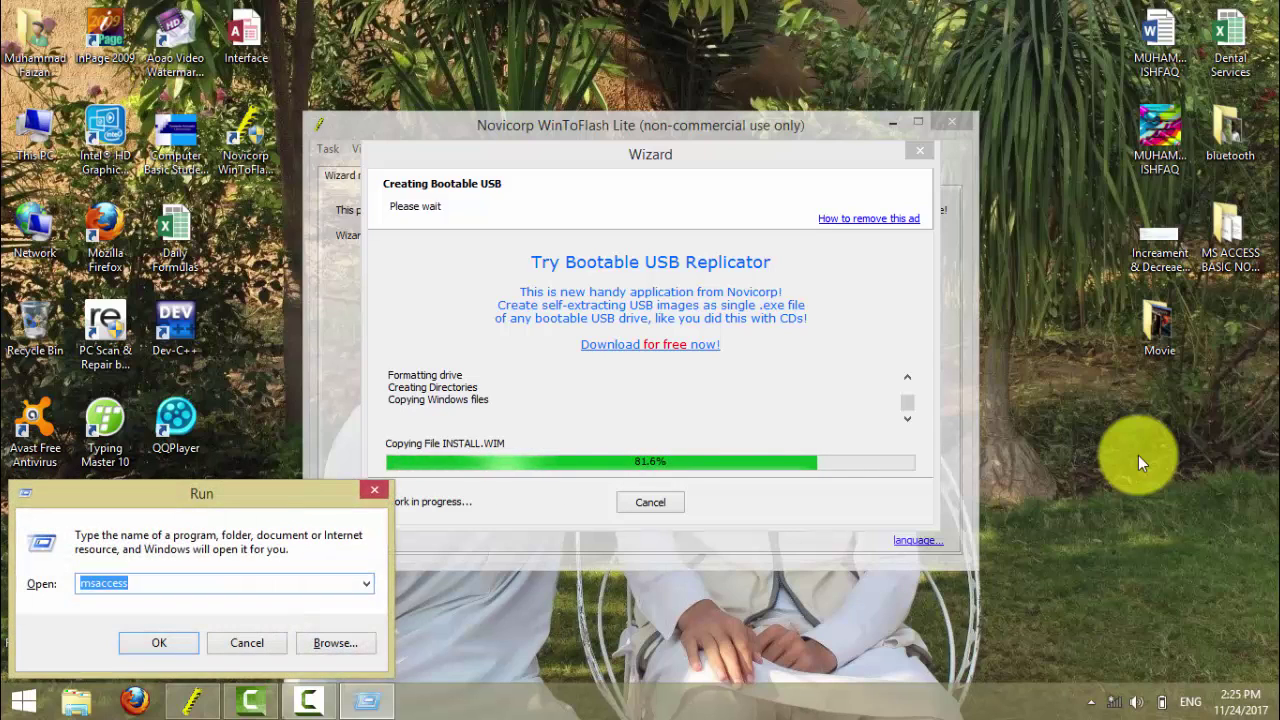
key("Return")
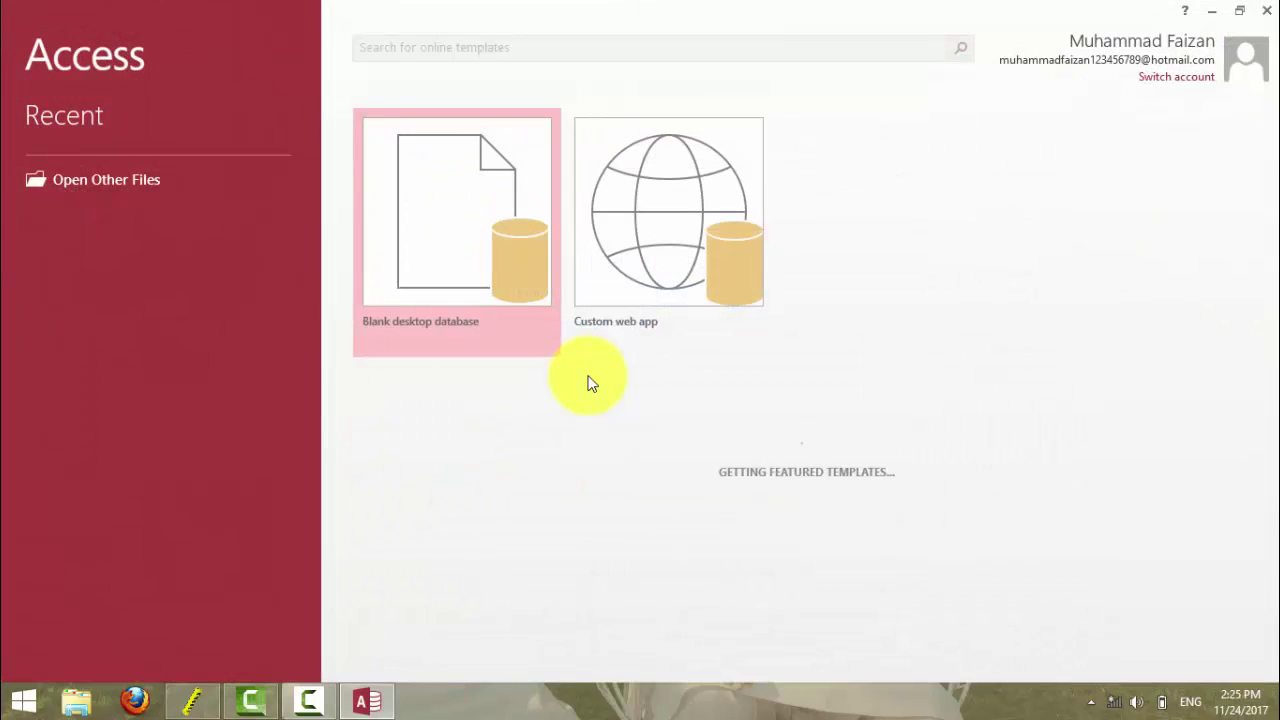
left_click(422, 250)
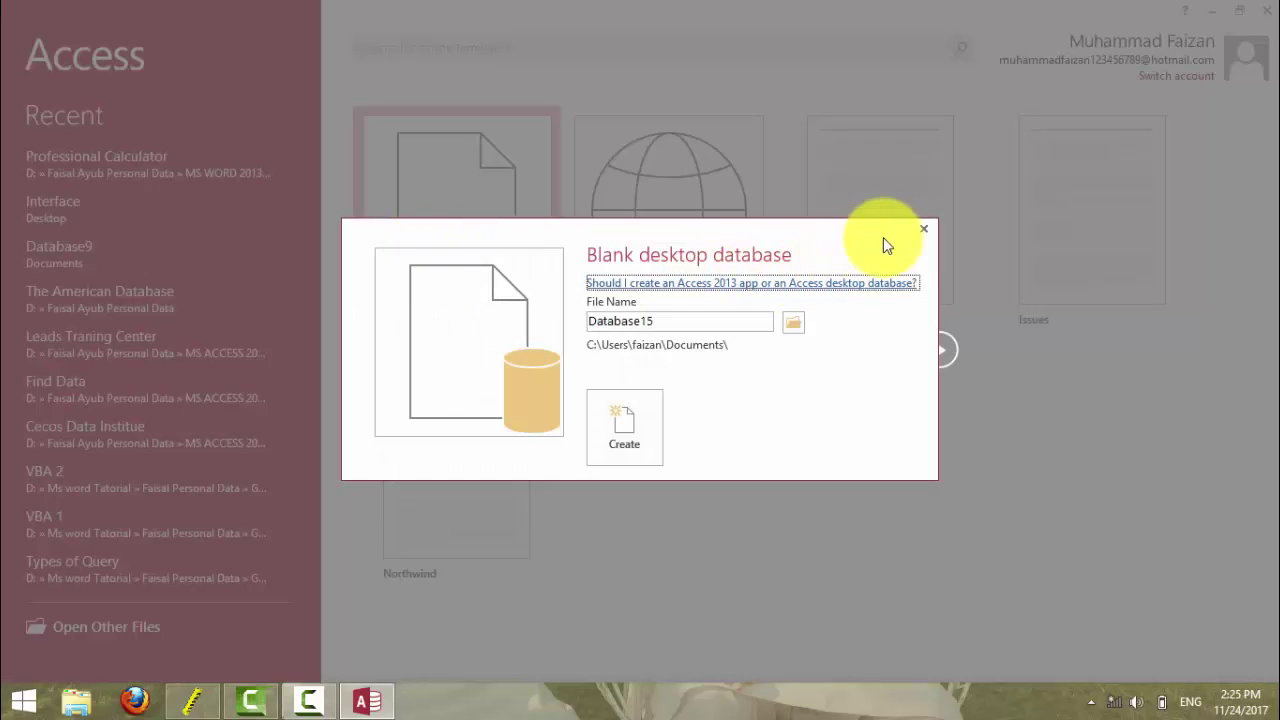
left_click(921, 236)
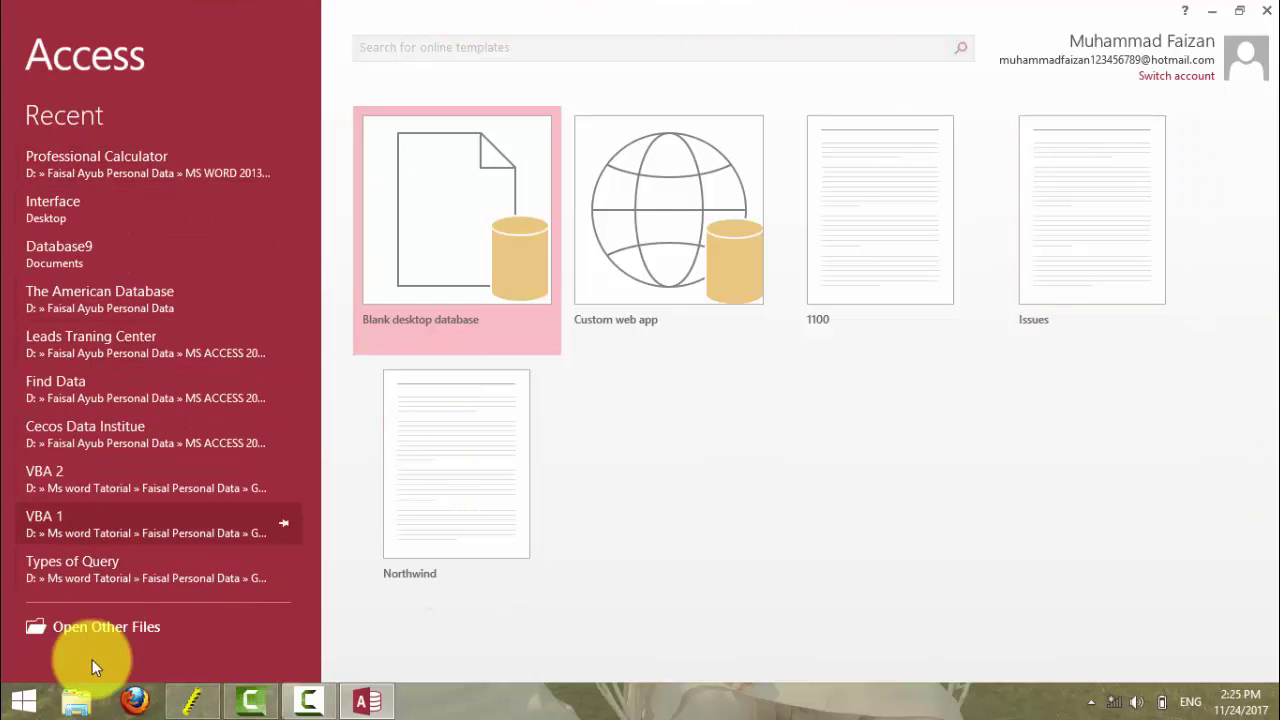
left_click(458, 265)
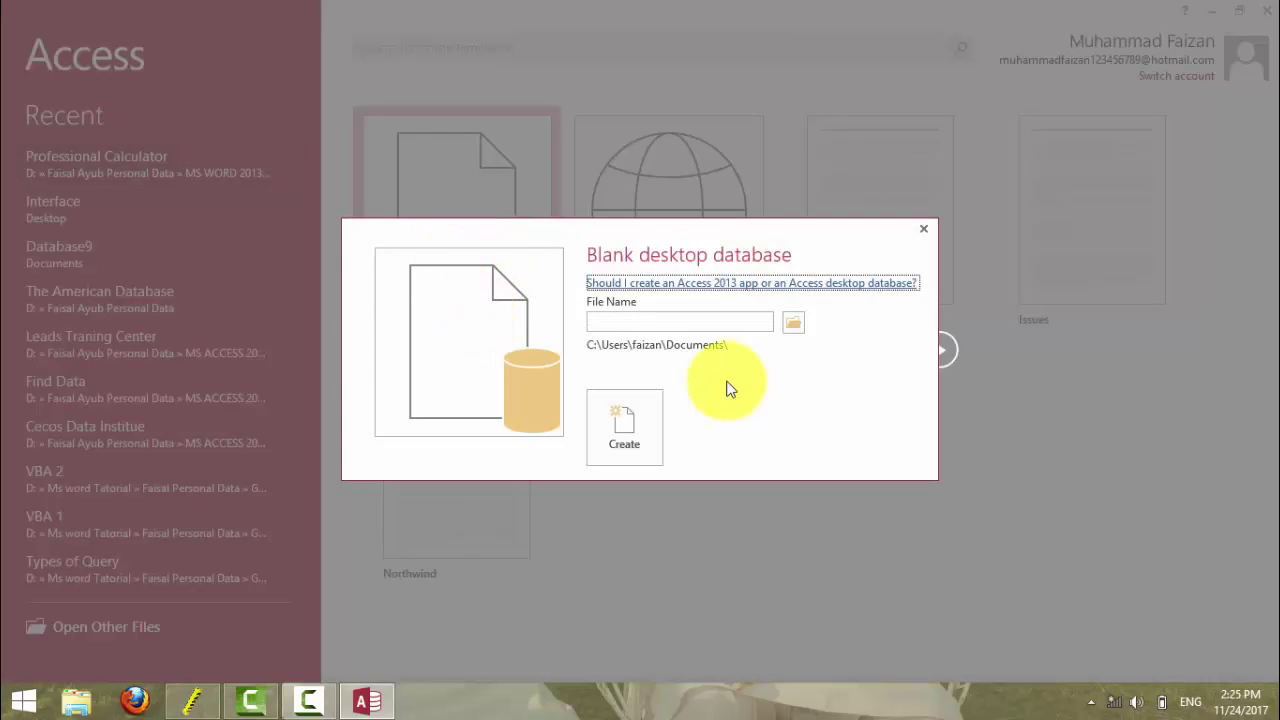
- Replace the default name Database15 with the file name '1st Object'
left_click(676, 322)
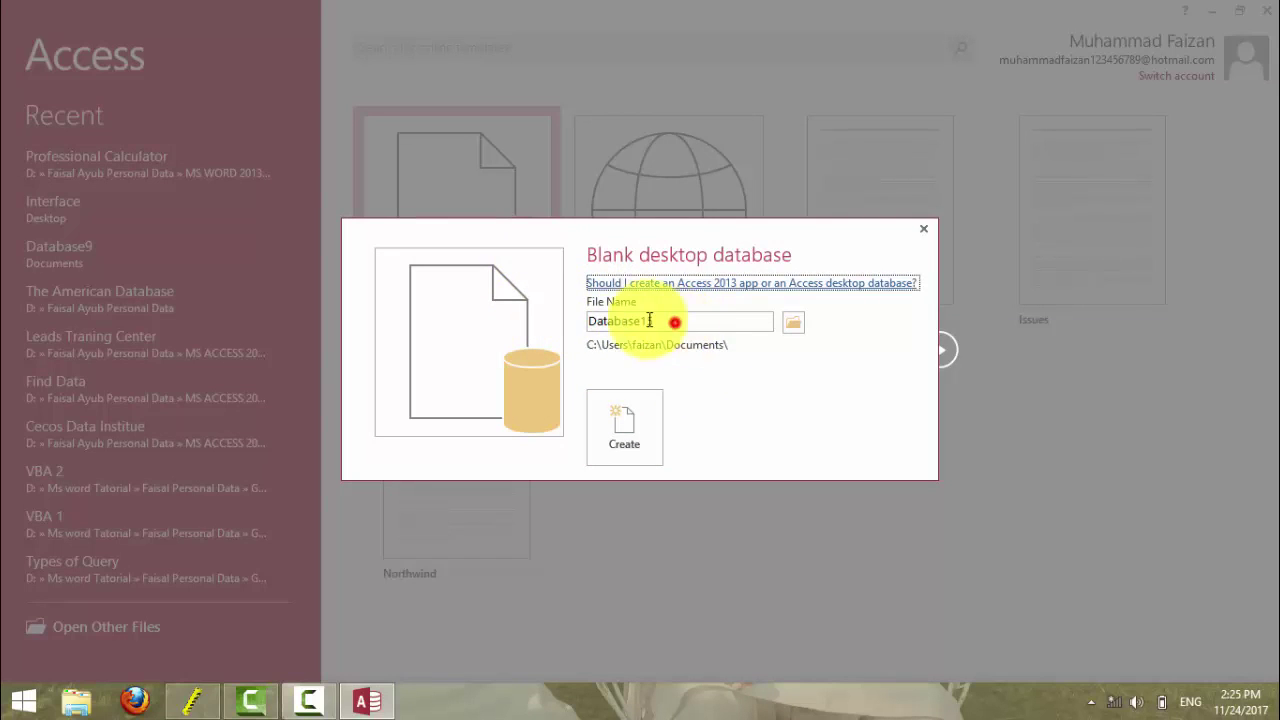
left_click_drag(586, 320, 767, 320)
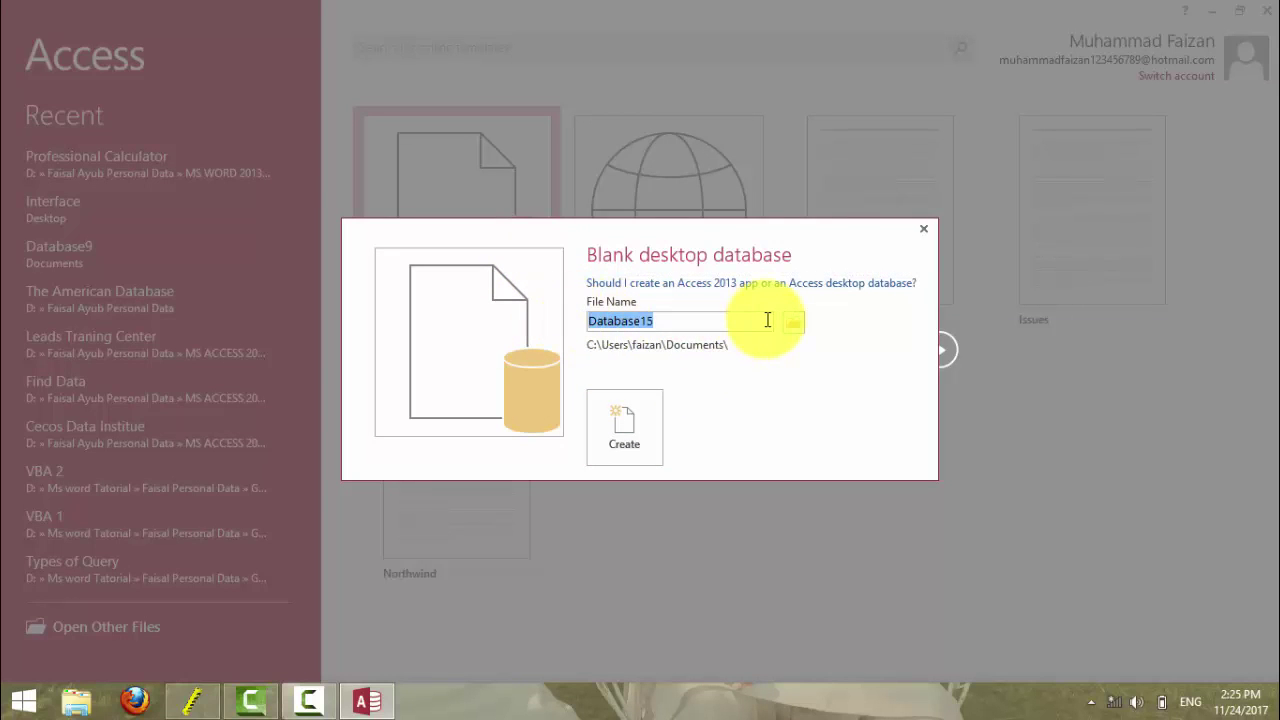
type("Table")
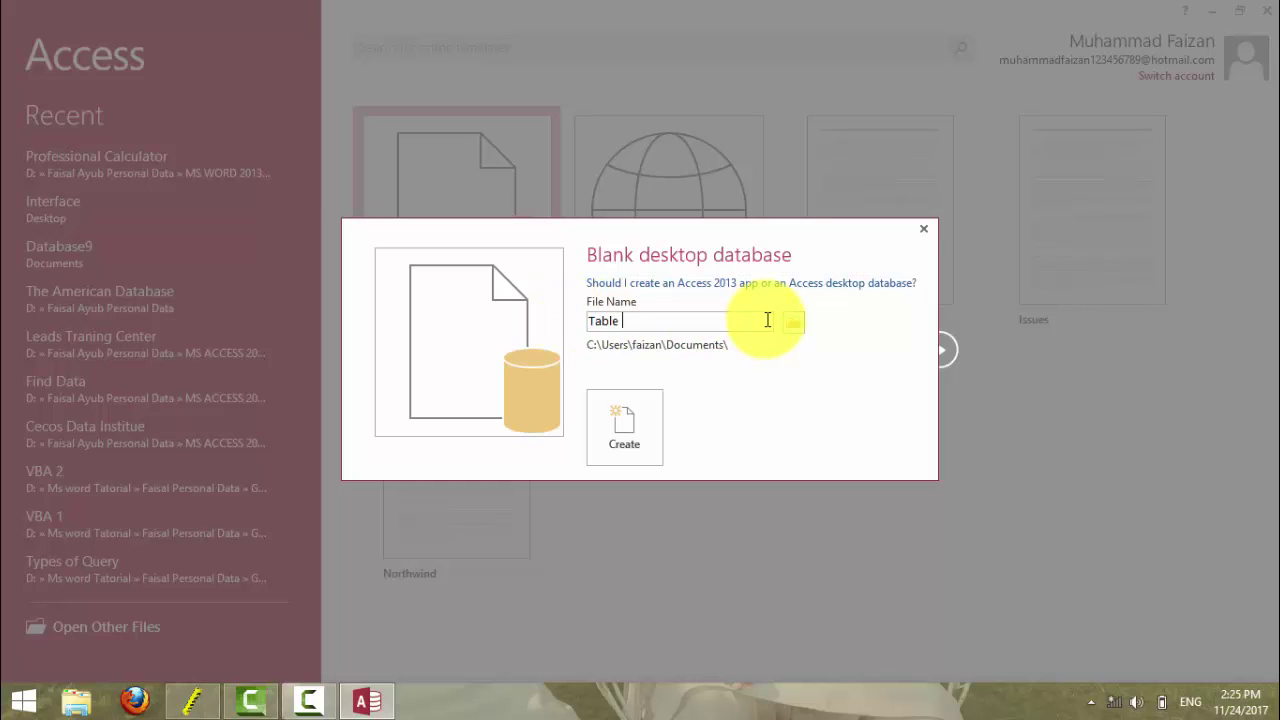
key("BackSpace")
key("BackSpace")
key("BackSpace")
key("BackSpace")
key("BackSpace")
type("1st Object")
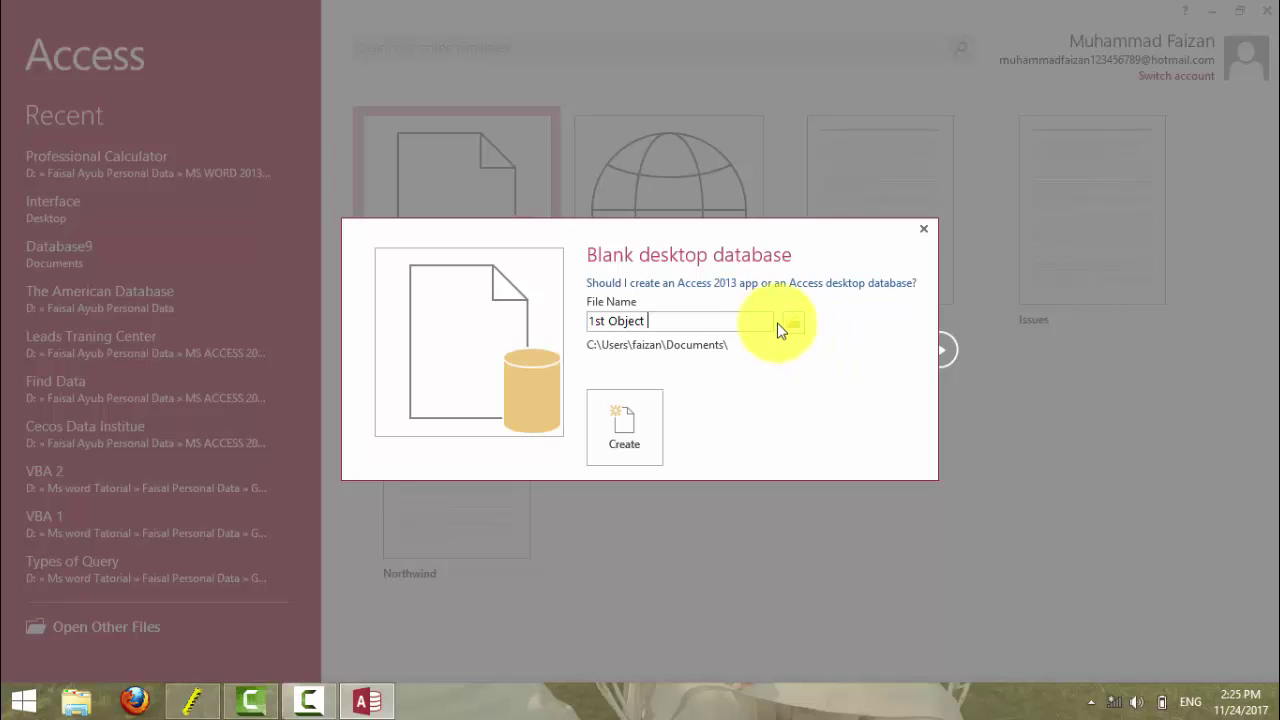
left_click(776, 321)
left_click(795, 322)
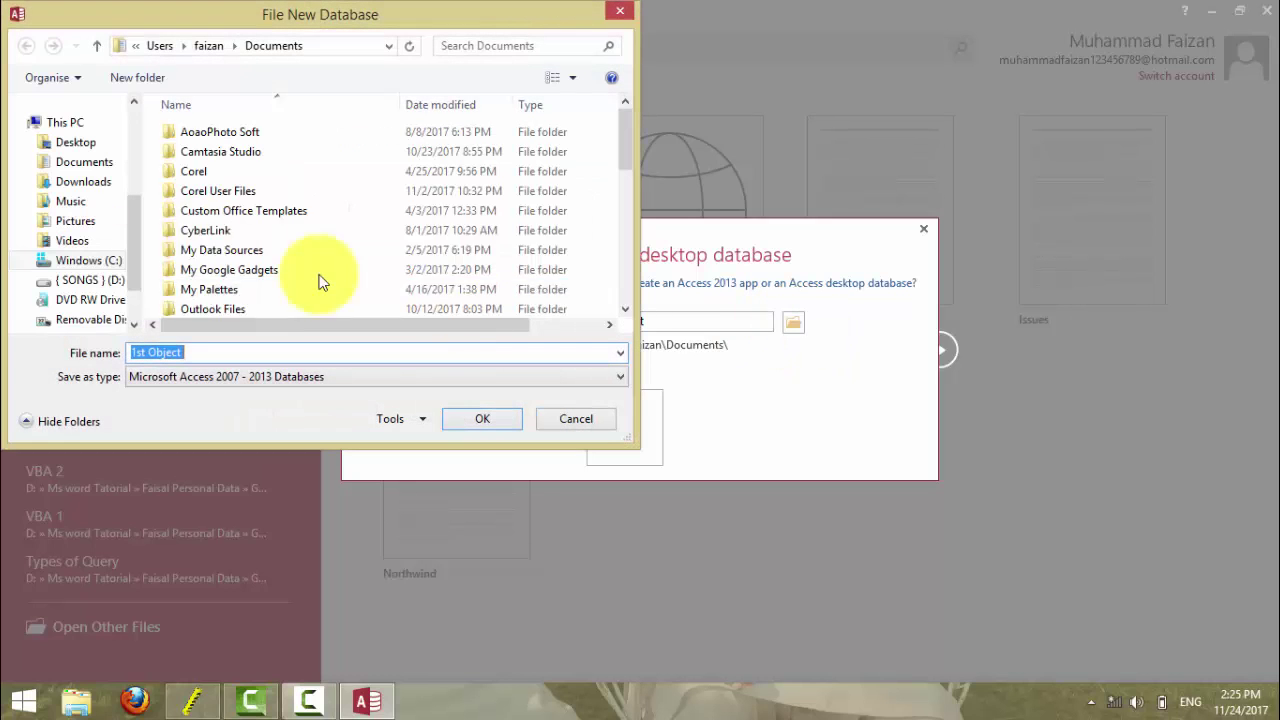
- Save '1st Object' to the Desktop in Access 2007–2013 format and create it
left_click_drag(131, 251, 136, 129)
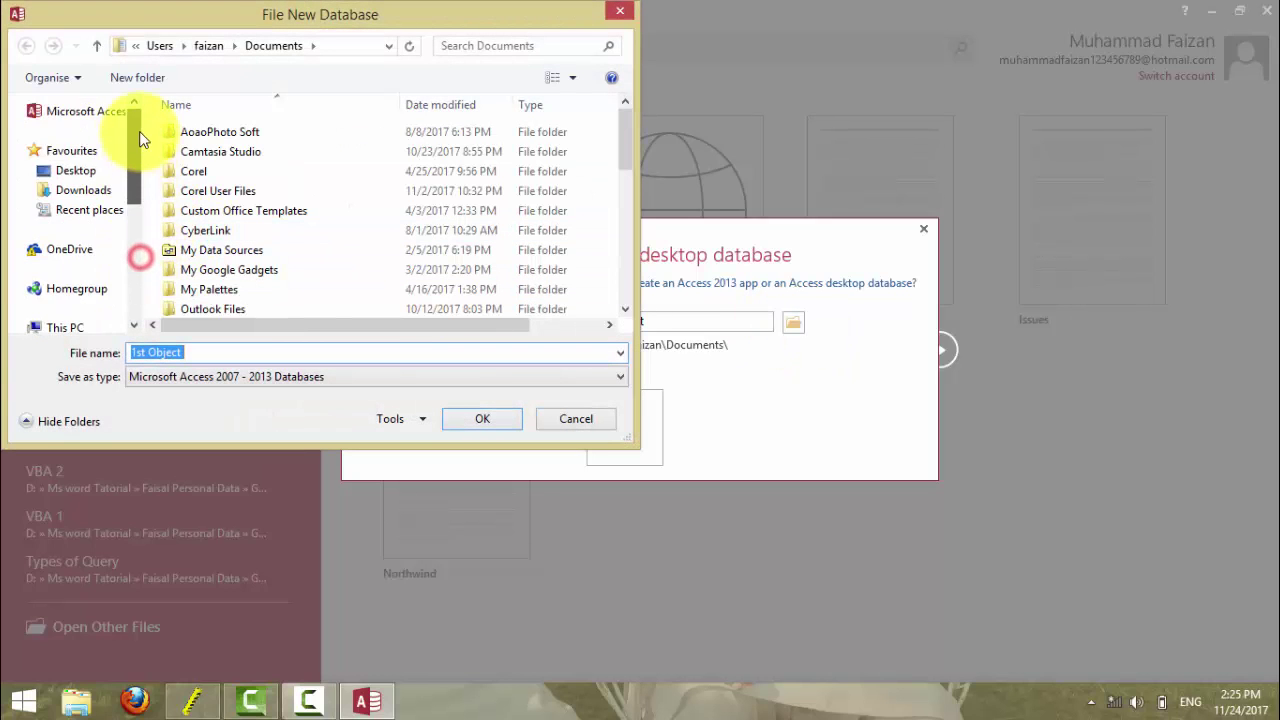
left_click(78, 170)
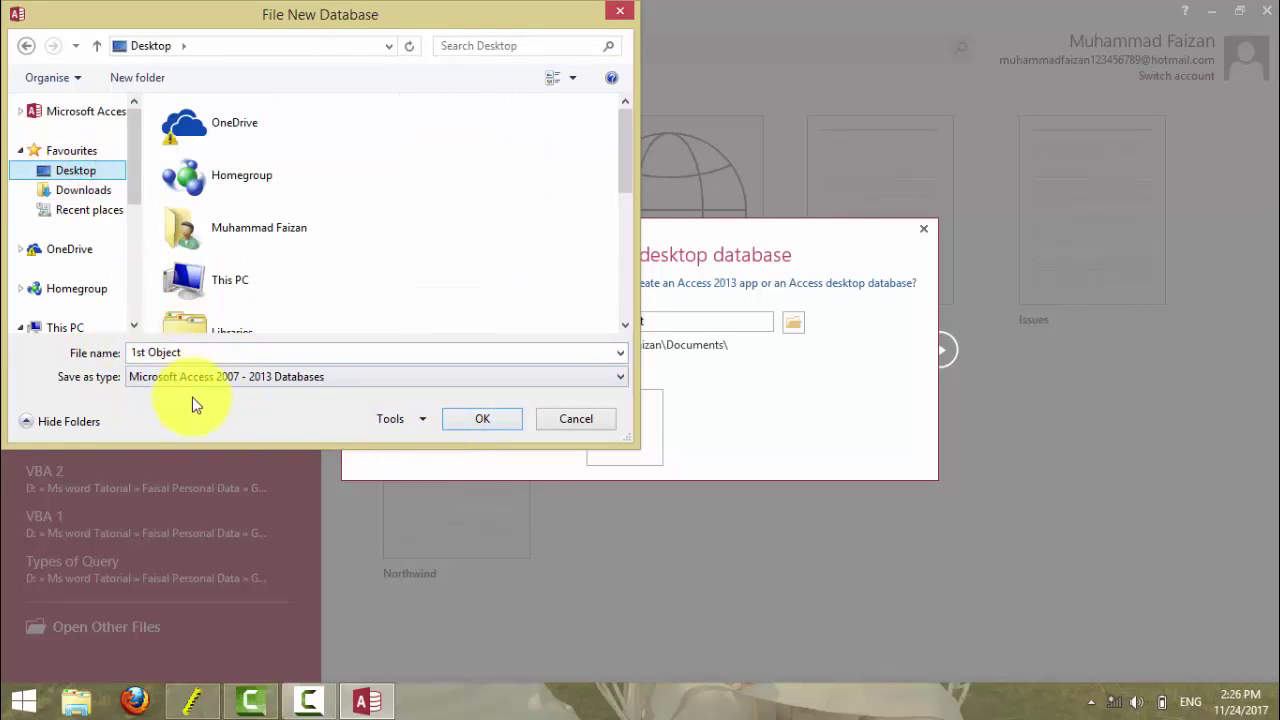
left_click(178, 376)
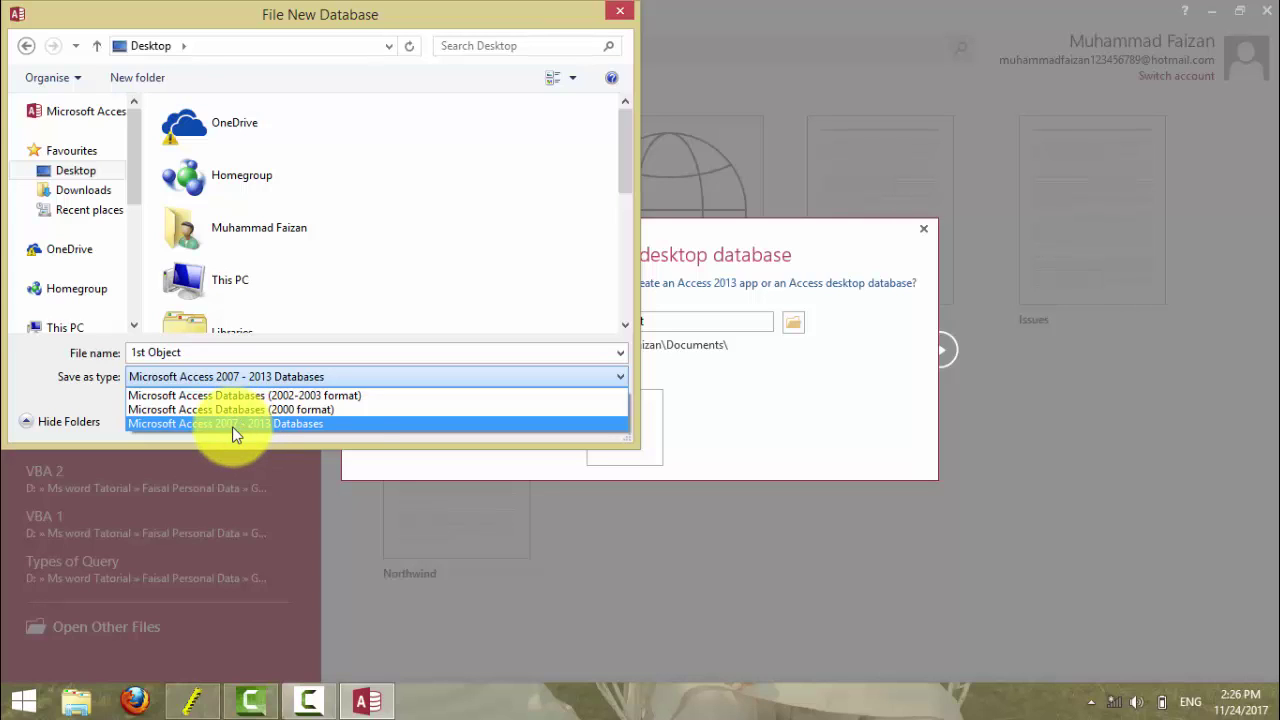
left_click(233, 425)
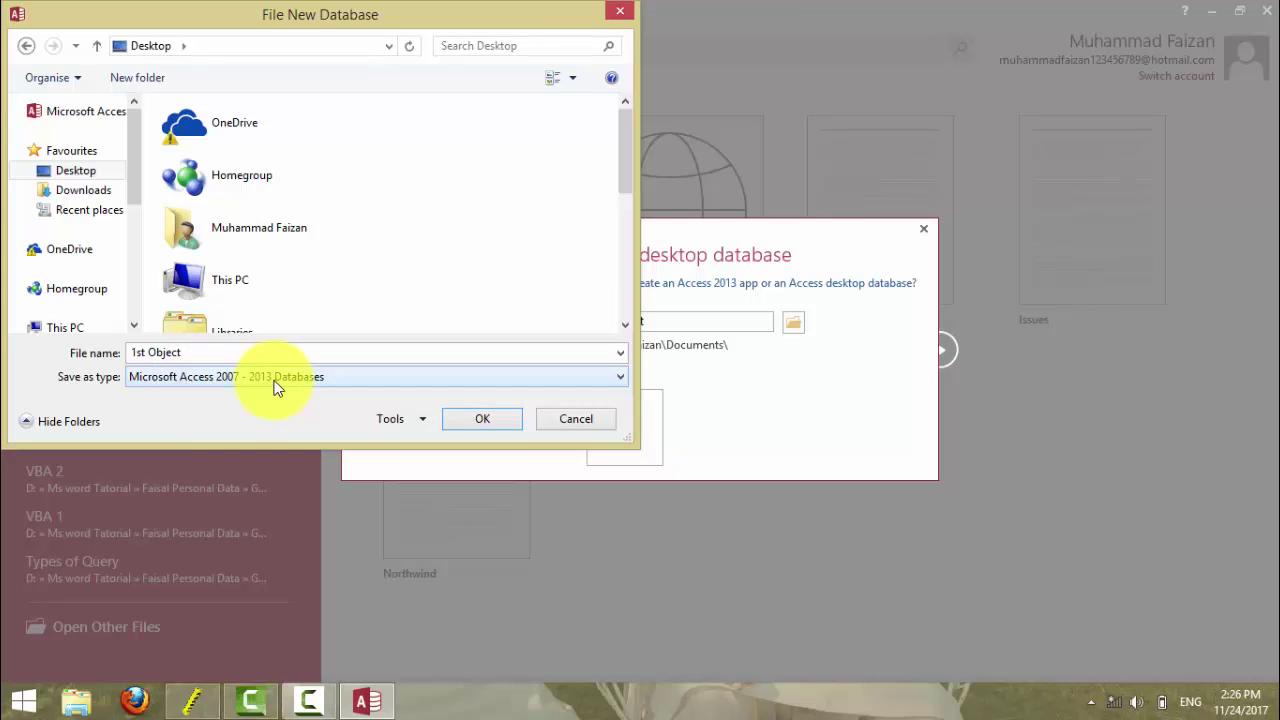
left_click(505, 420)
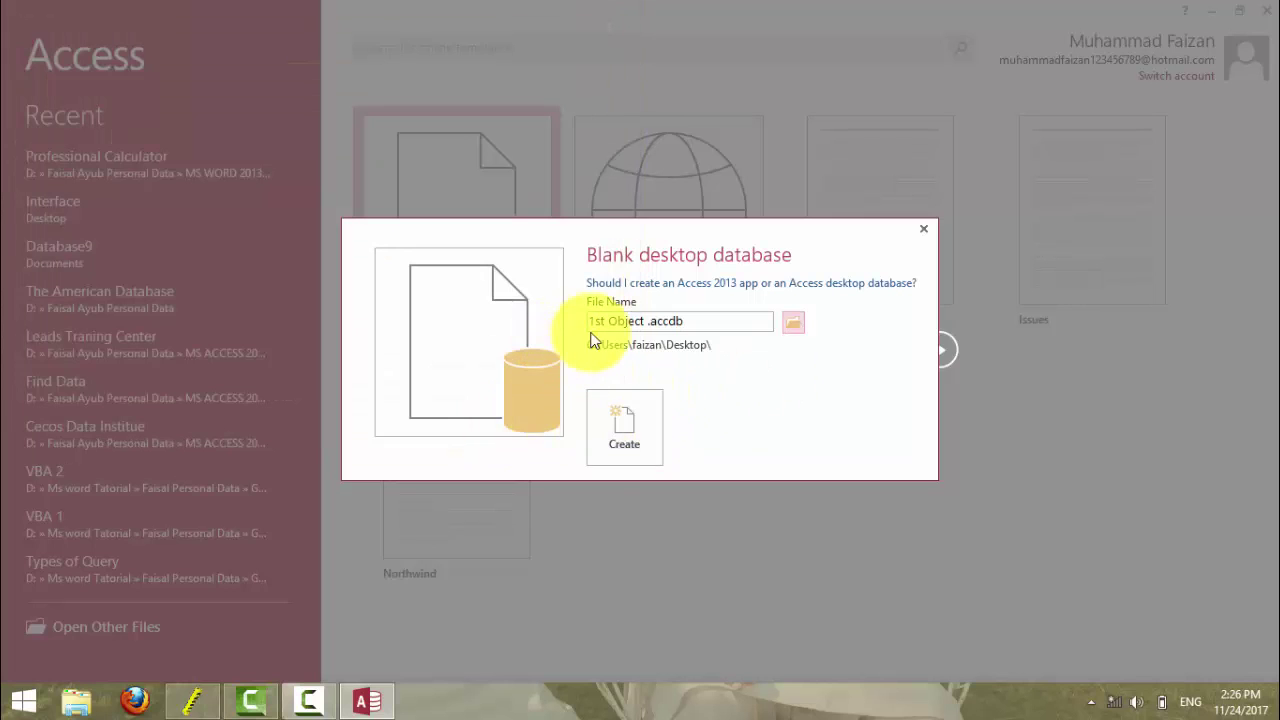
left_click(612, 430)
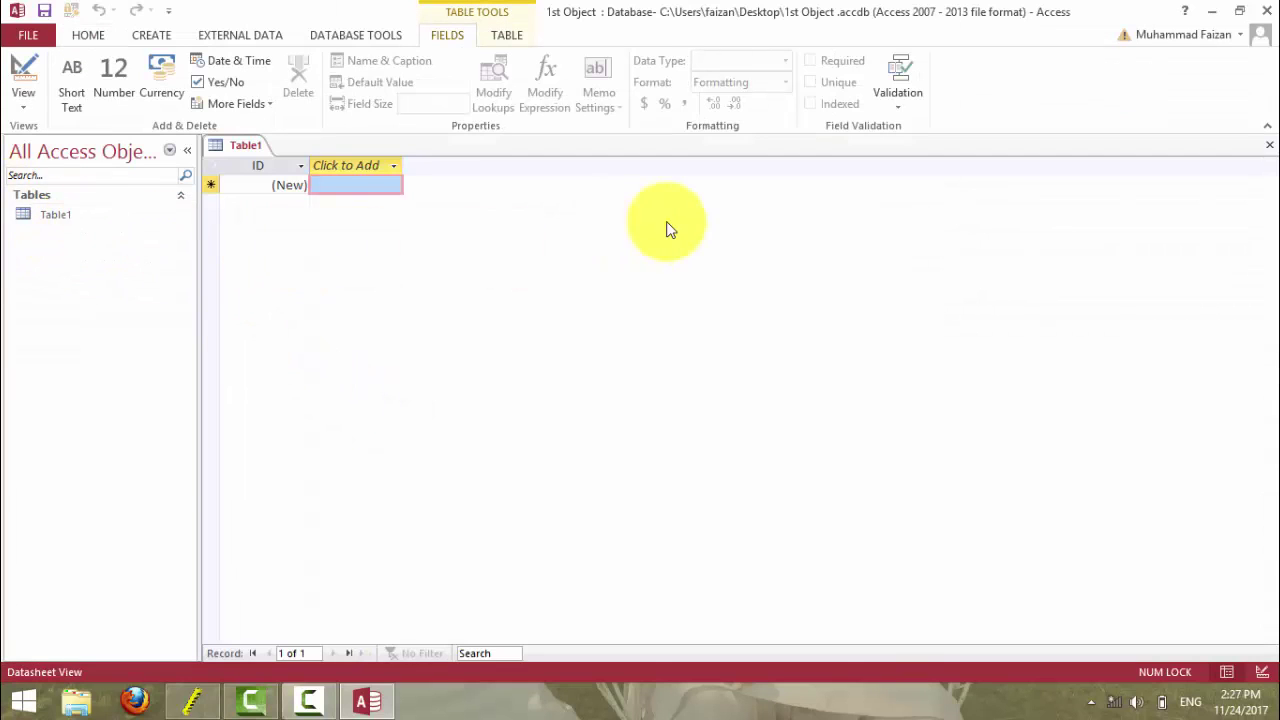
- Close the auto-created Table1 without saving and briefly check the FILE backstage twice
left_click(1269, 144)
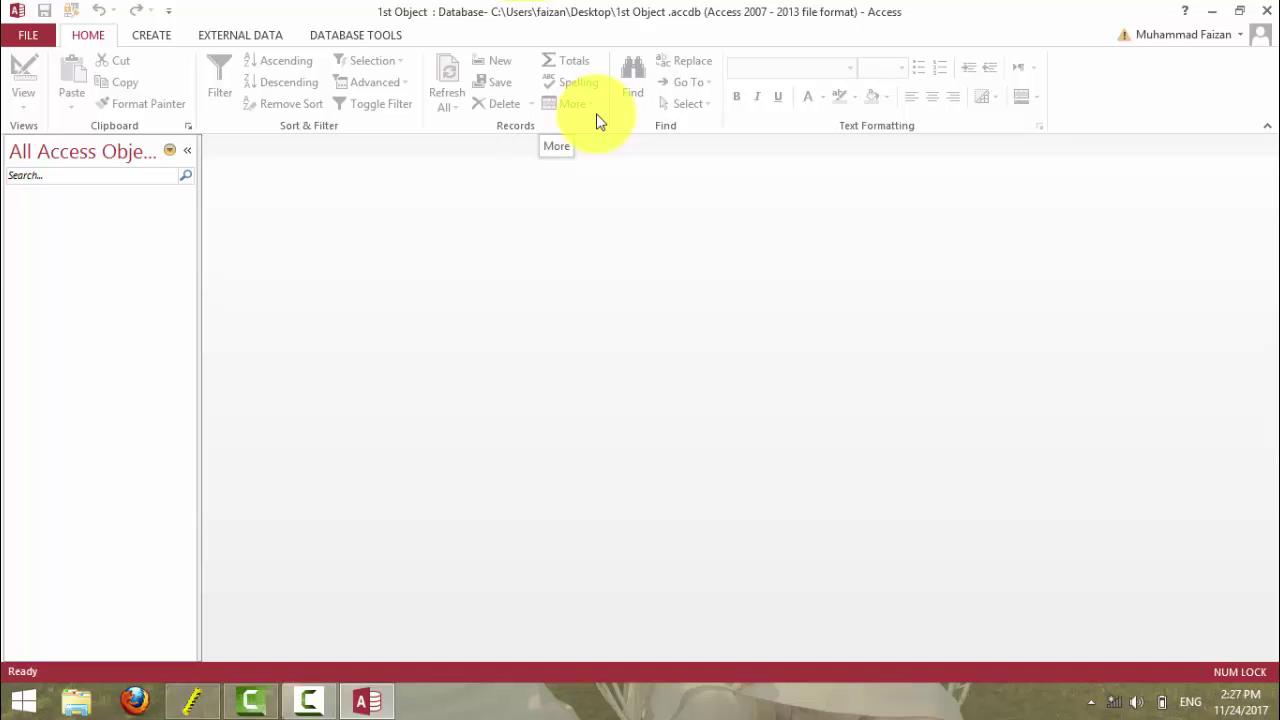
left_click(20, 37)
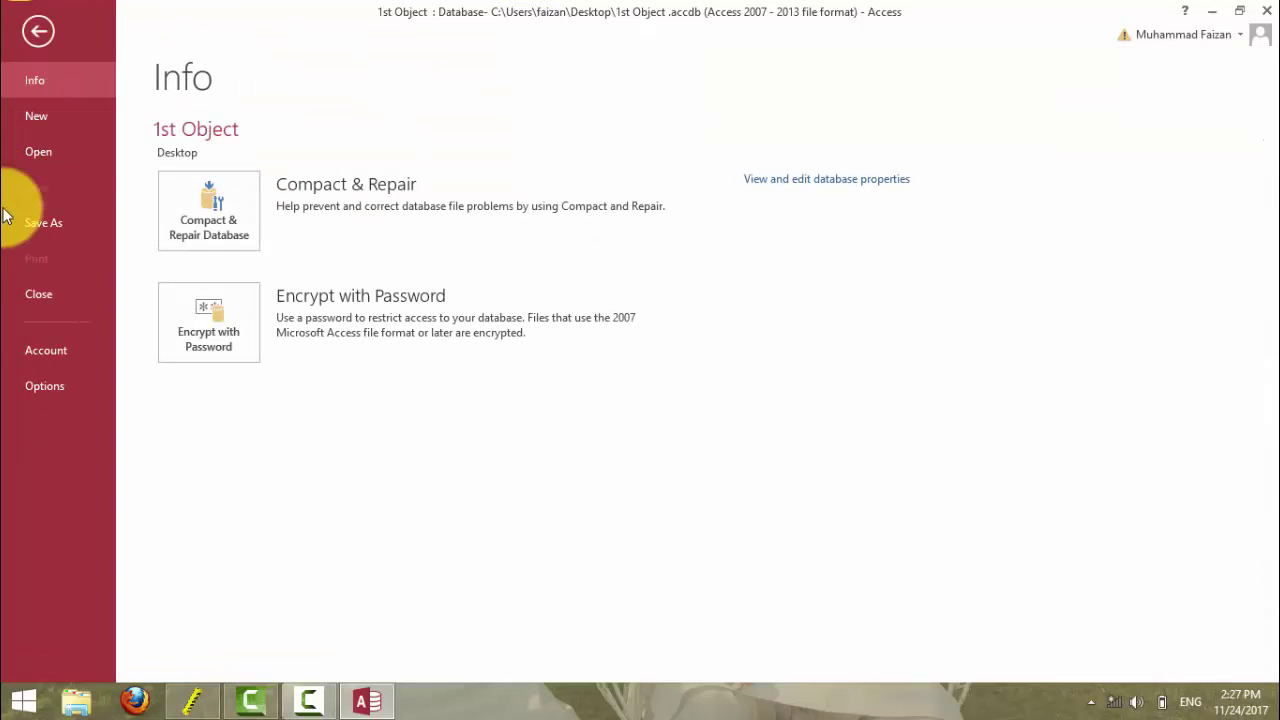
left_click(39, 30)
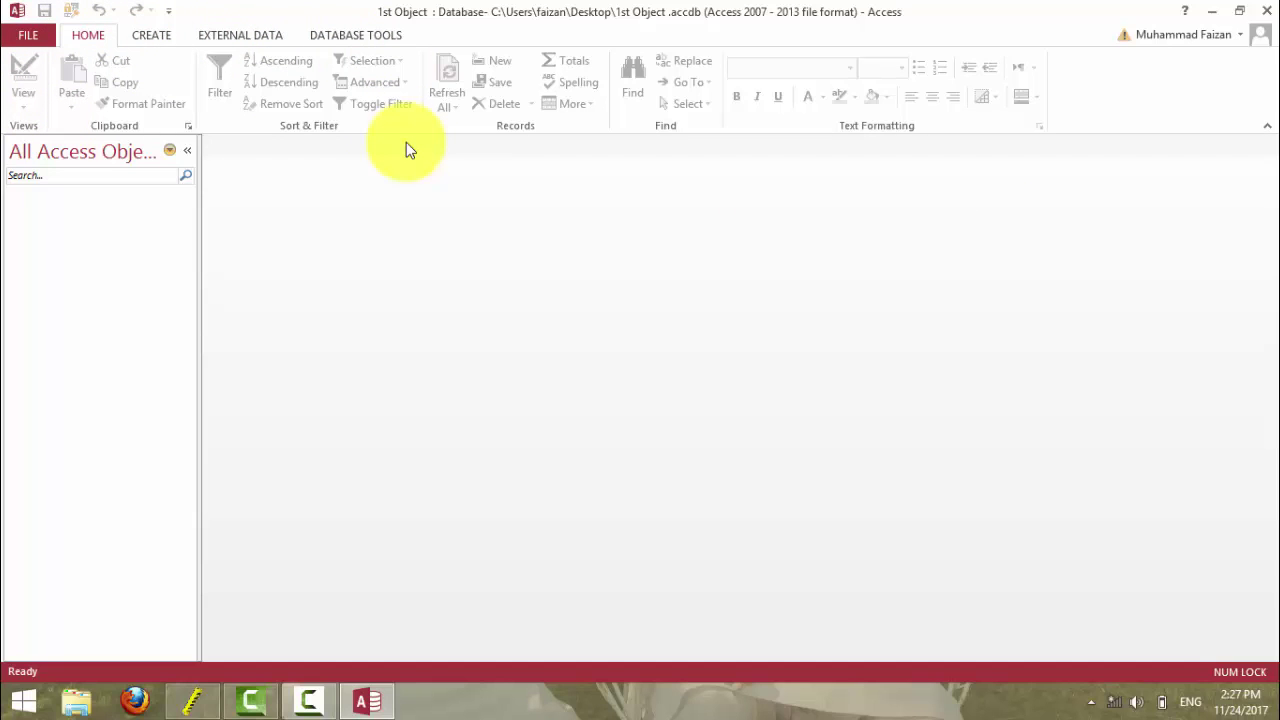
left_click(32, 34)
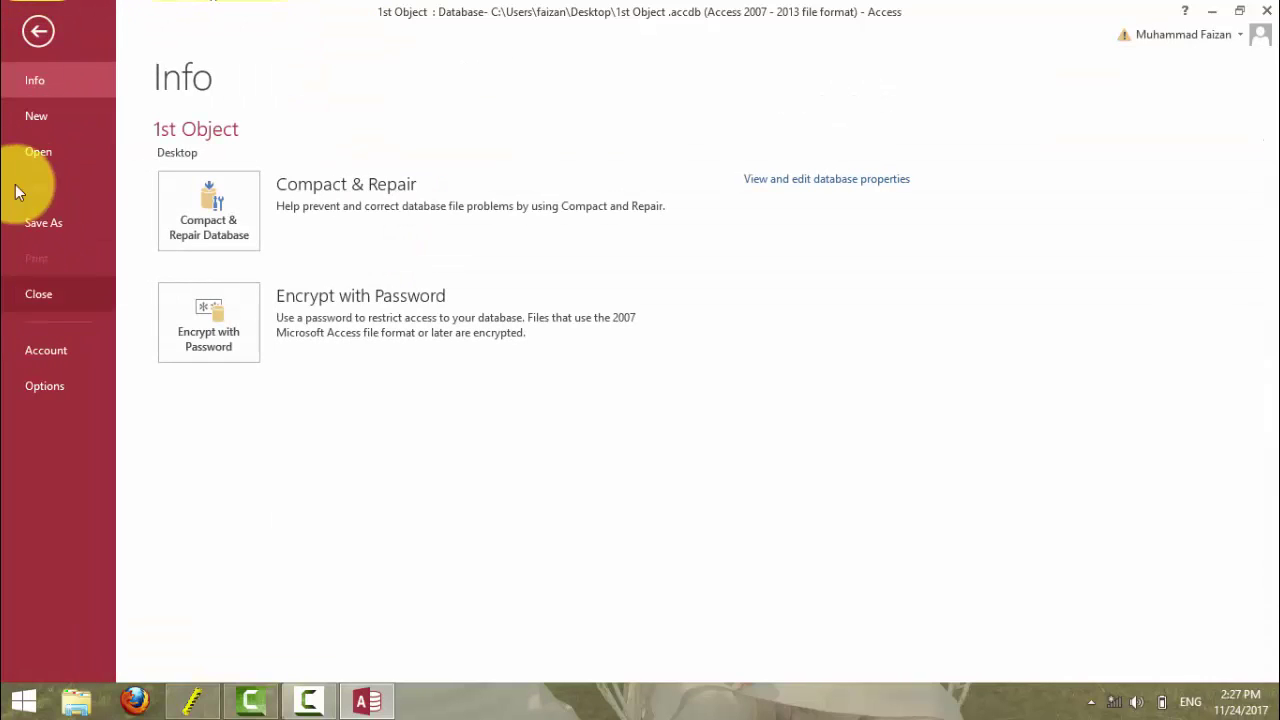
left_click(35, 31)
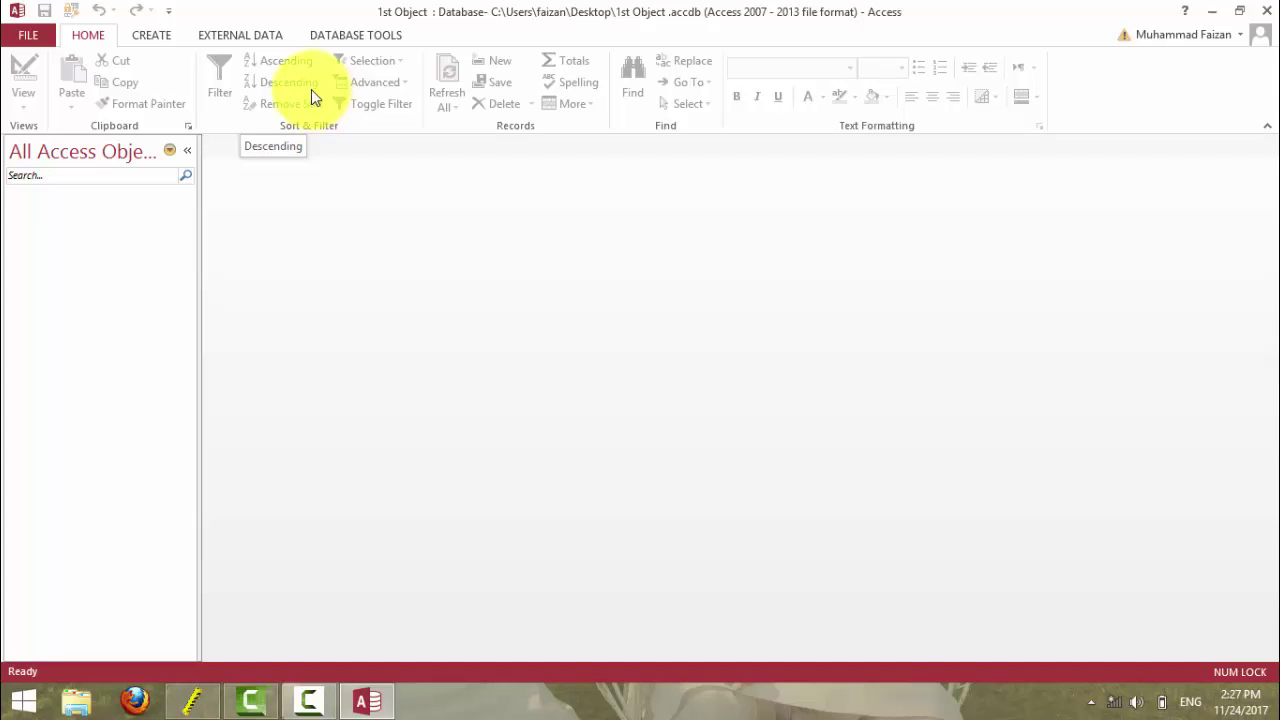
left_click(148, 36)
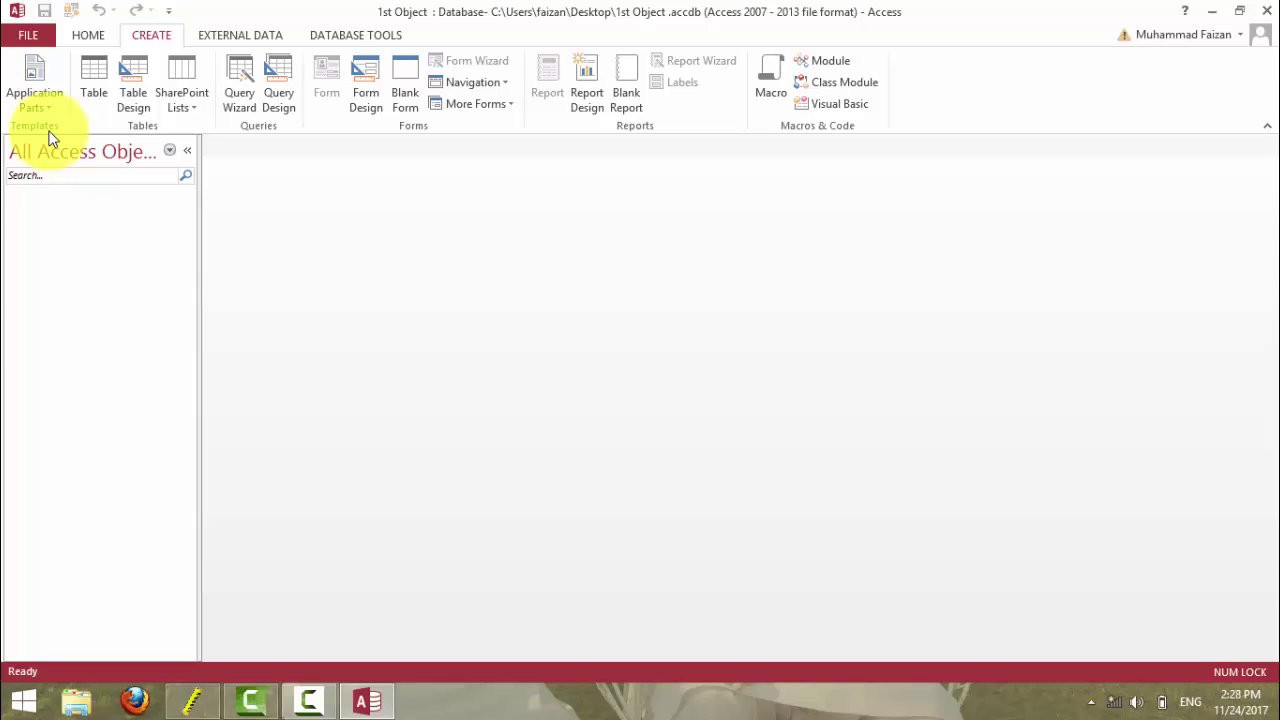
- Add the Users application part, enable content, and preview UserDetails, UsersMain and the Users table
left_click(20, 92)
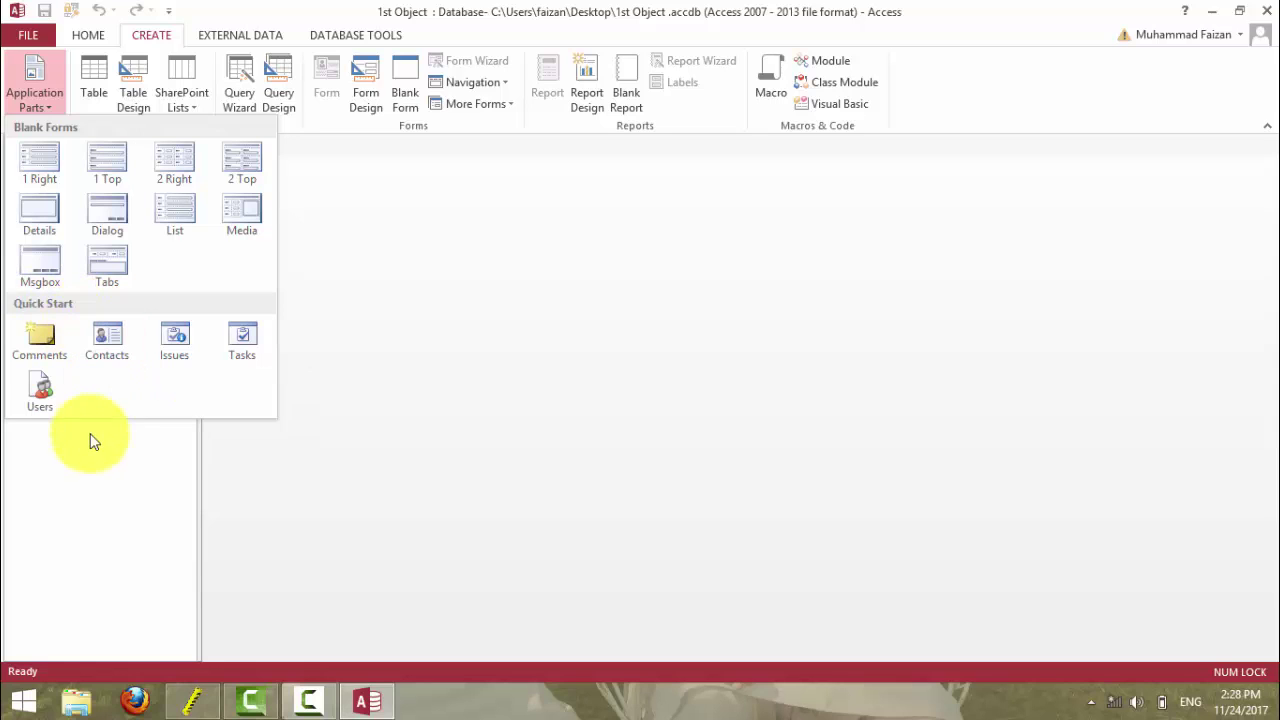
left_click(41, 398)
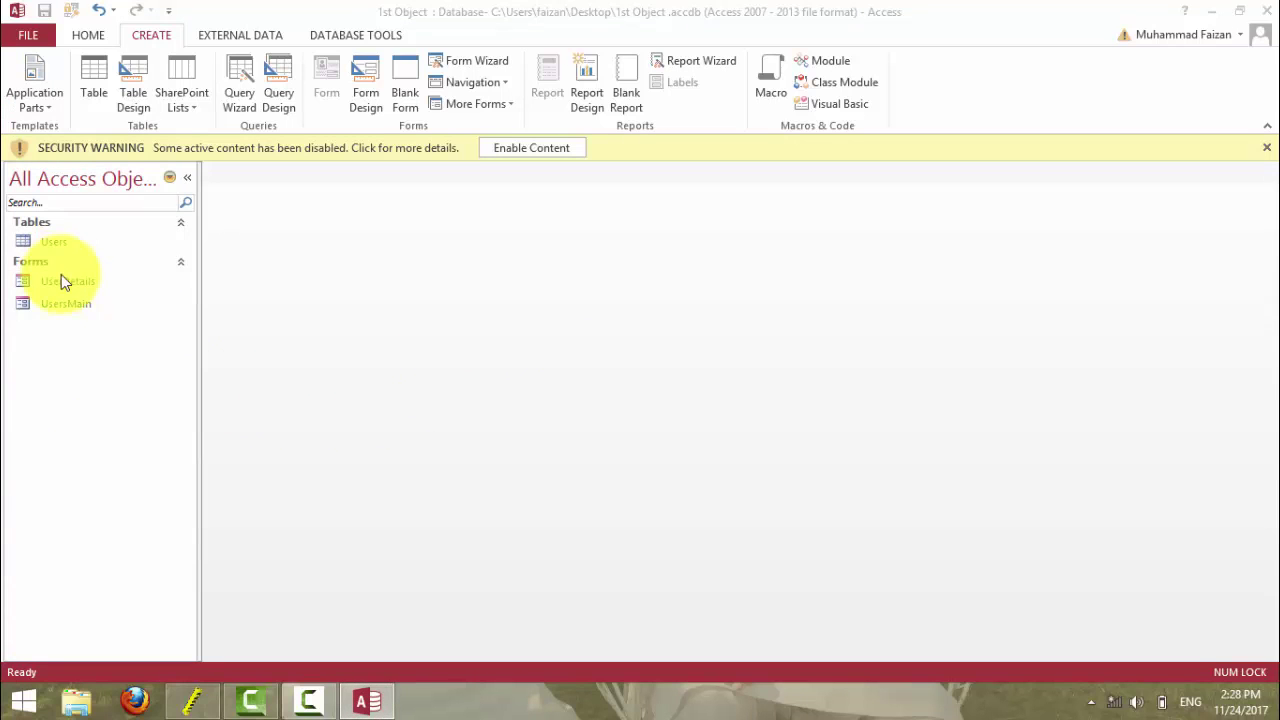
double_click(58, 283)
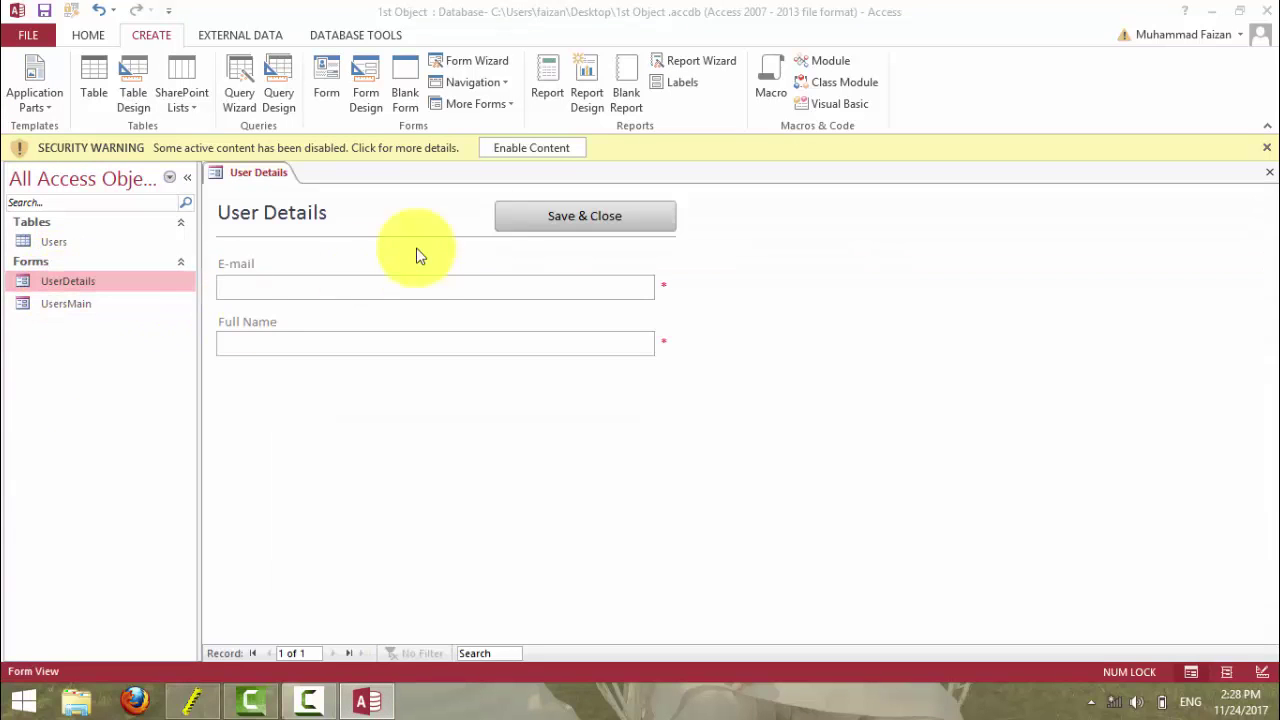
left_click(505, 152)
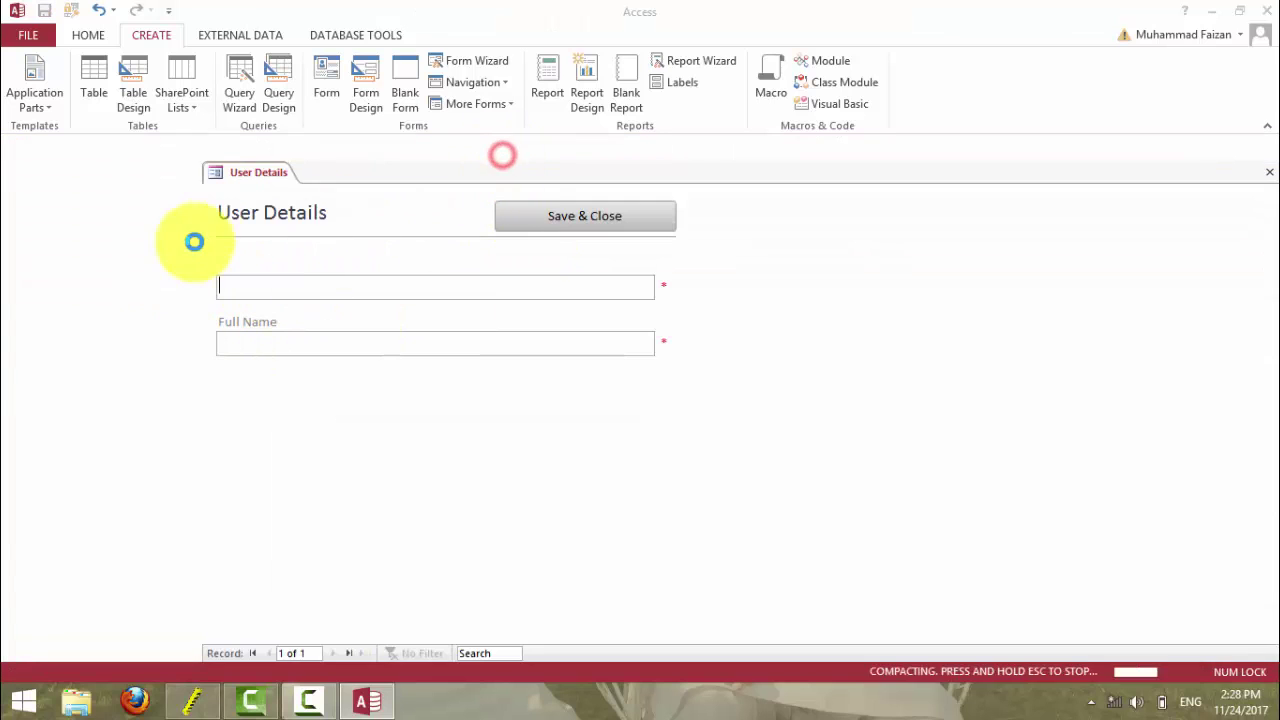
double_click(80, 276)
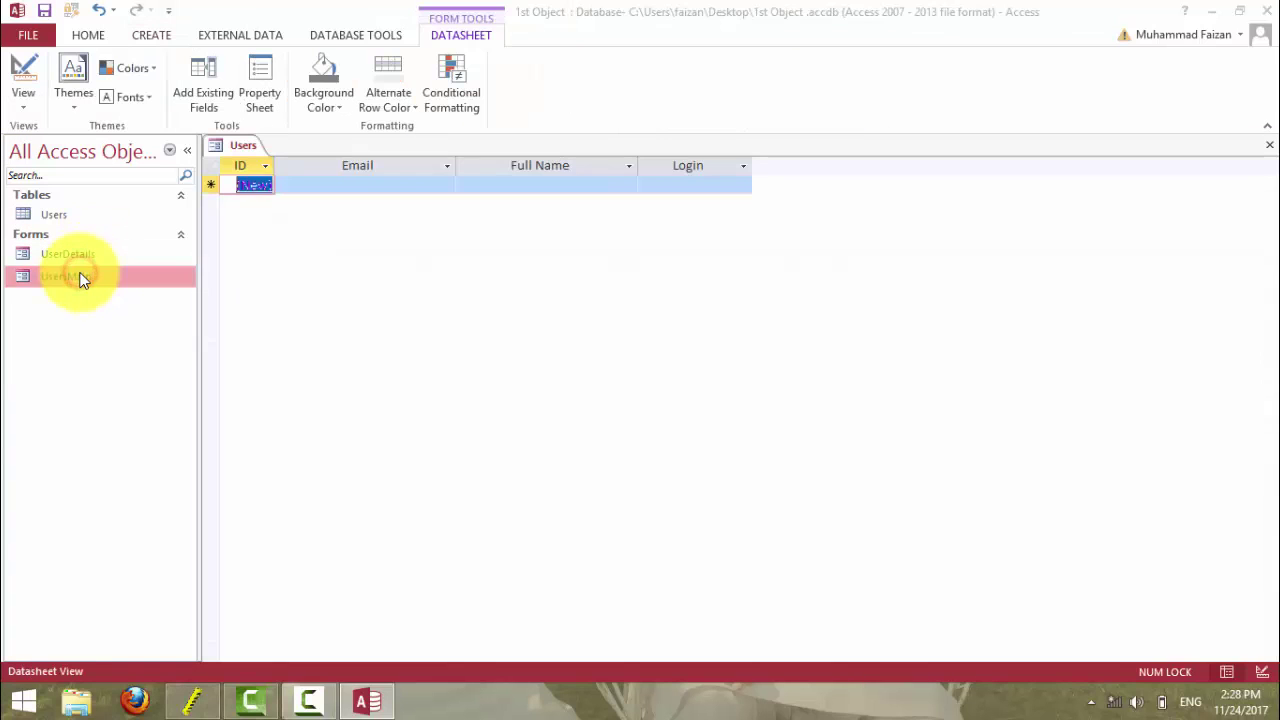
double_click(66, 212)
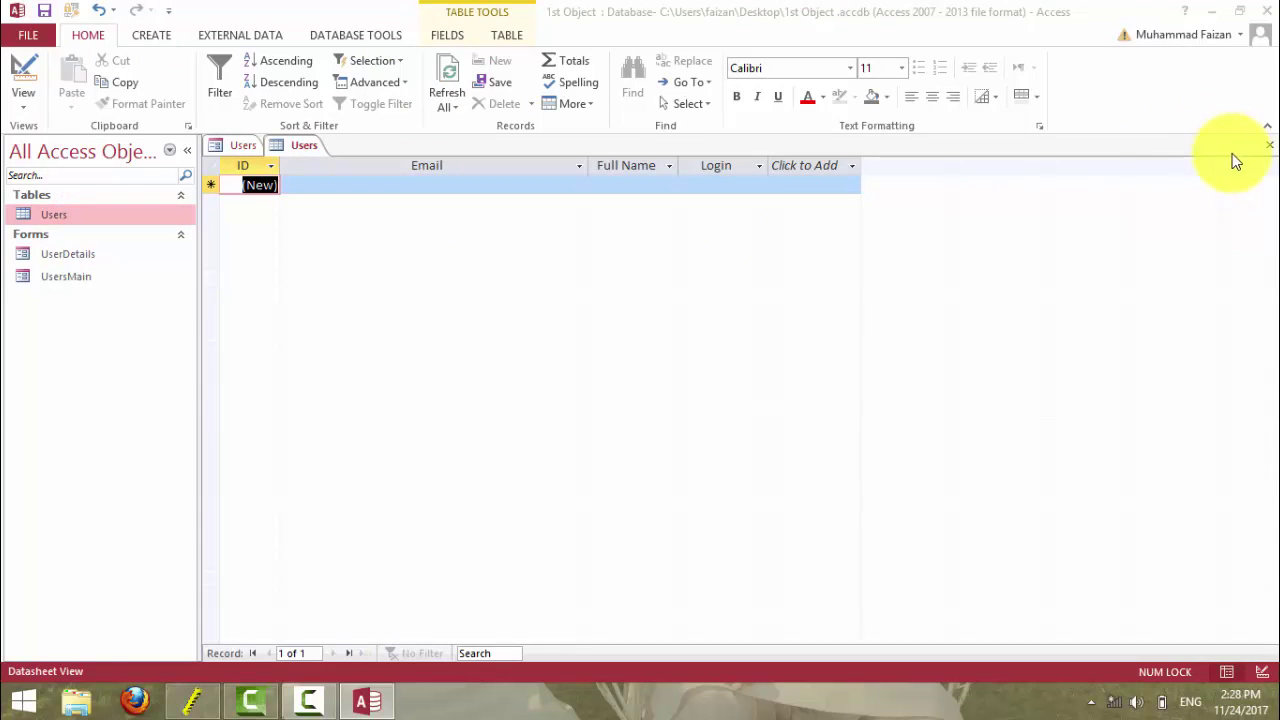
left_click(1269, 145)
left_click(1269, 145)
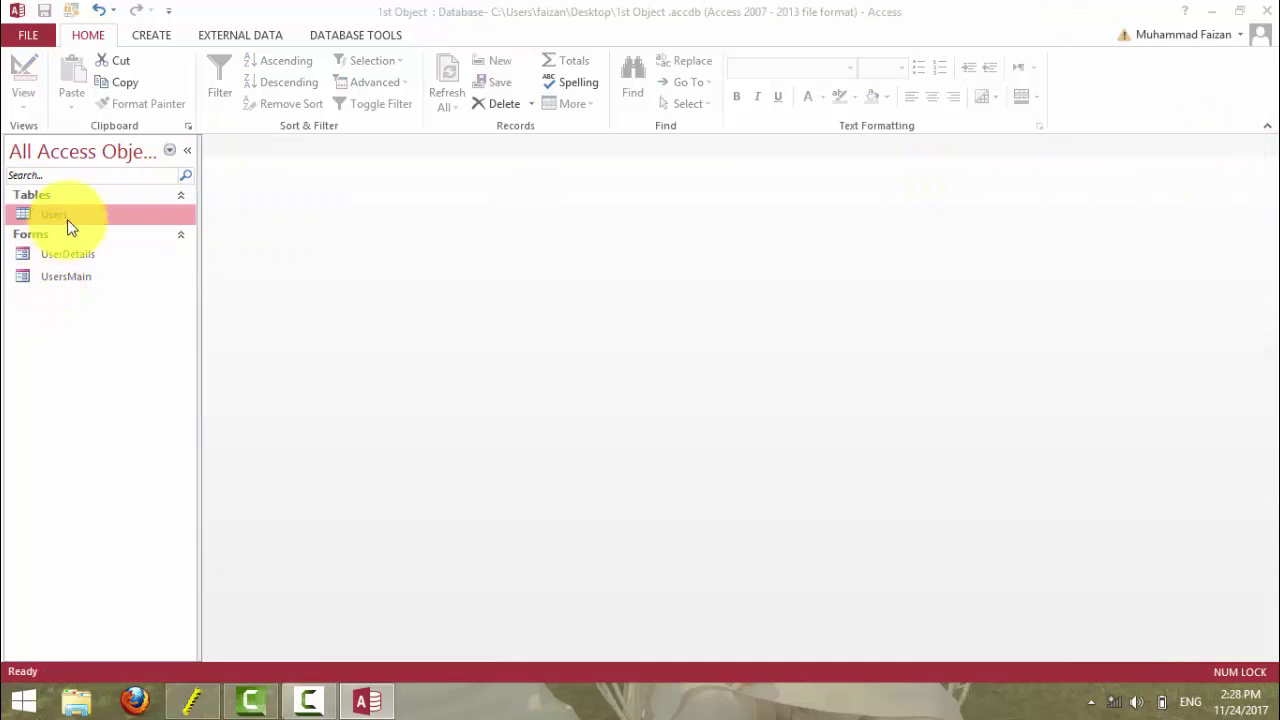
- Pick the Contacts Quick Start template from the Application Parts gallery
left_click(151, 35)
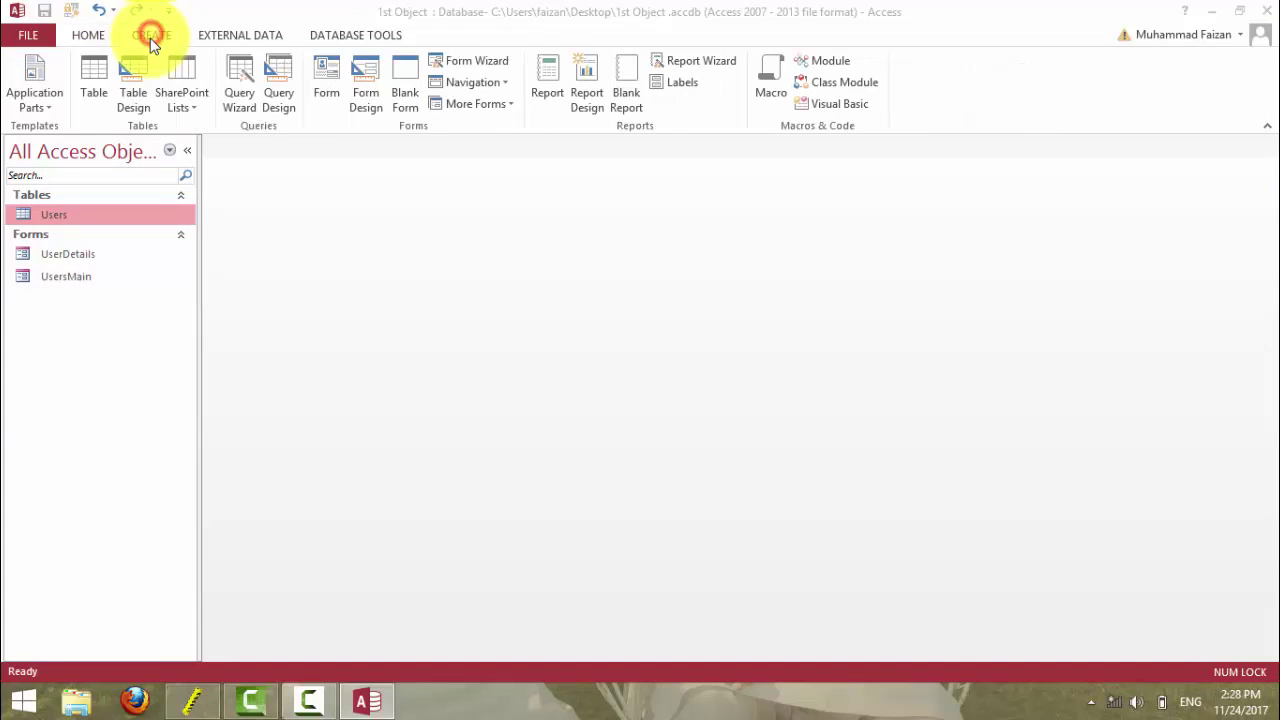
left_click(42, 98)
left_click(110, 345)
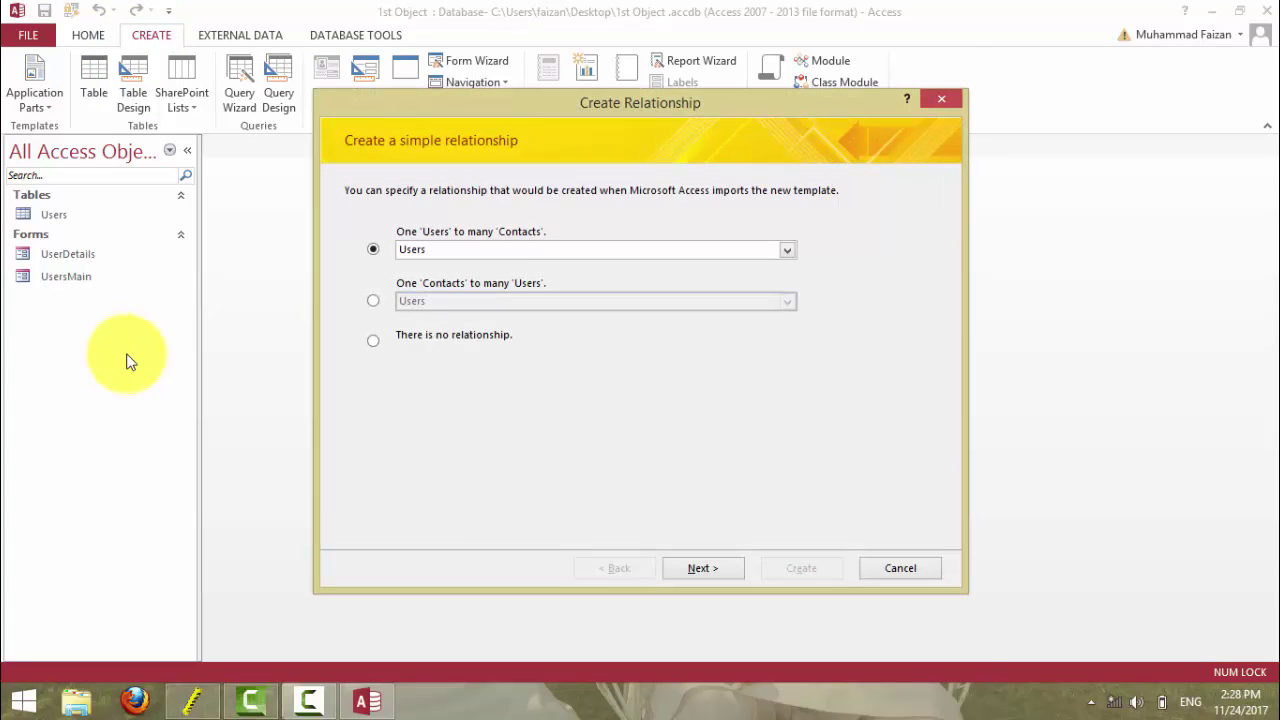
- Skip the relationship to Users, then preview and close the ContactDetails form
left_click(884, 572)
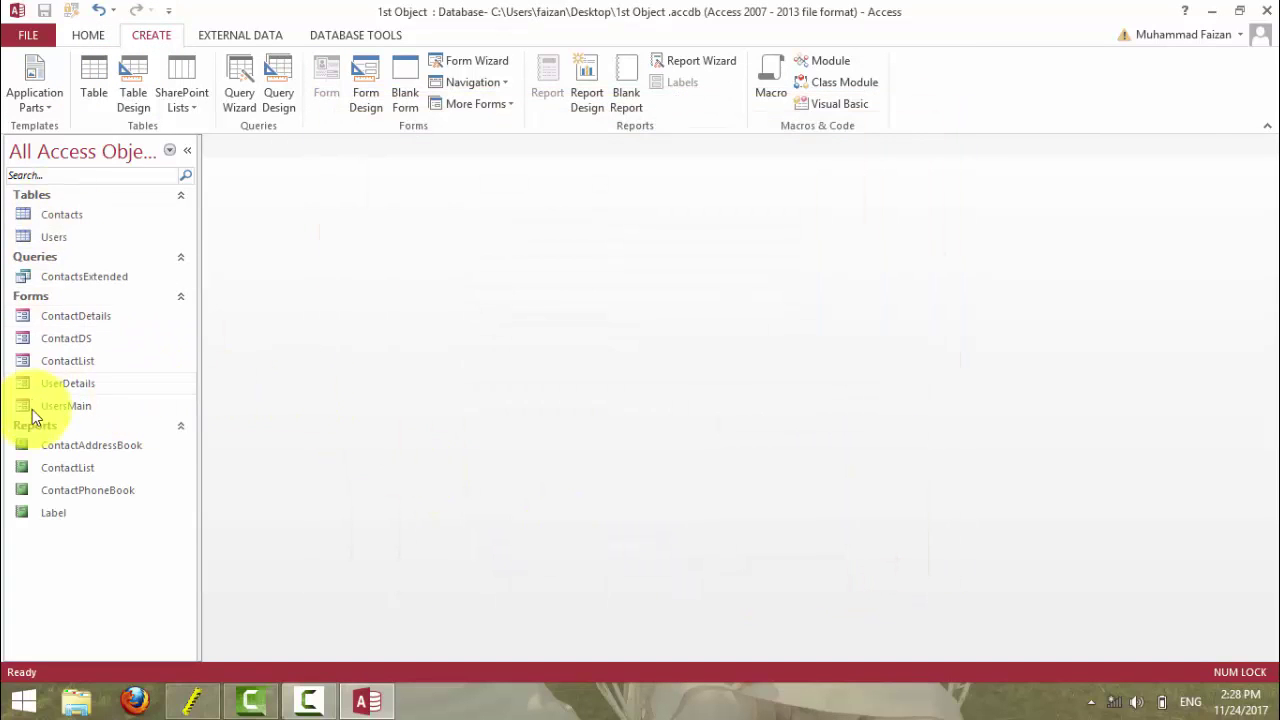
double_click(84, 317)
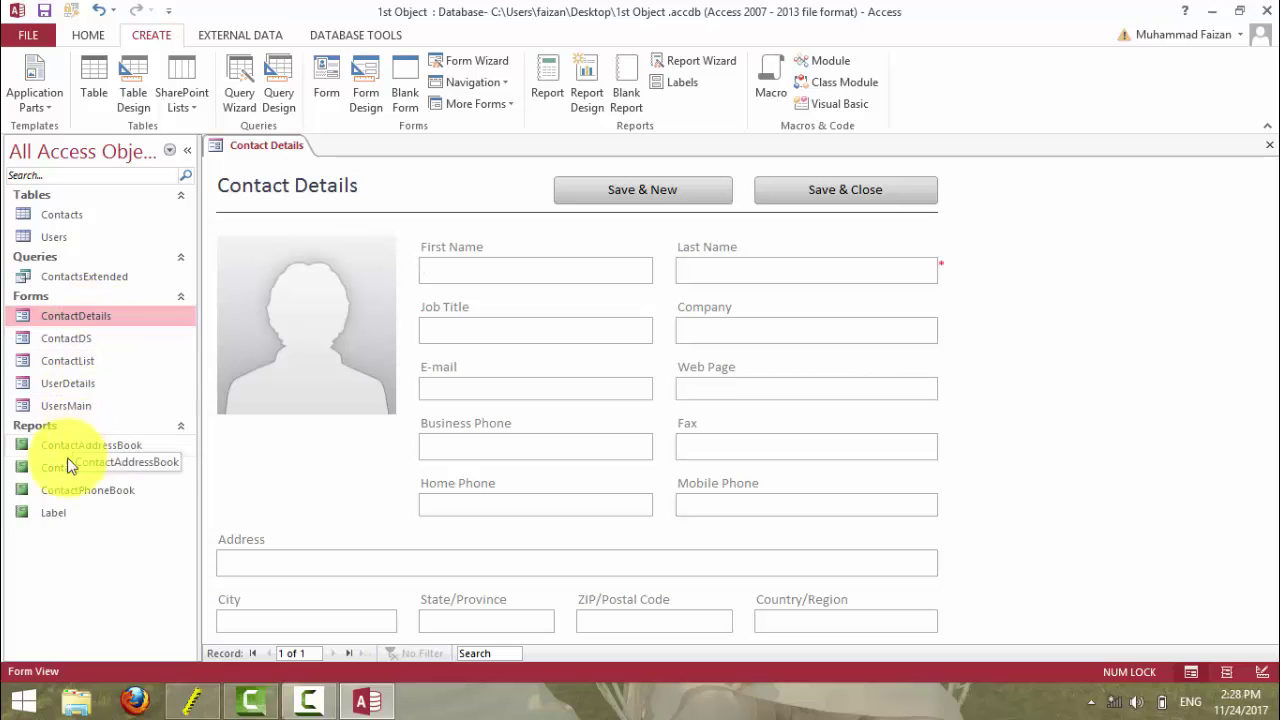
left_click(1268, 146)
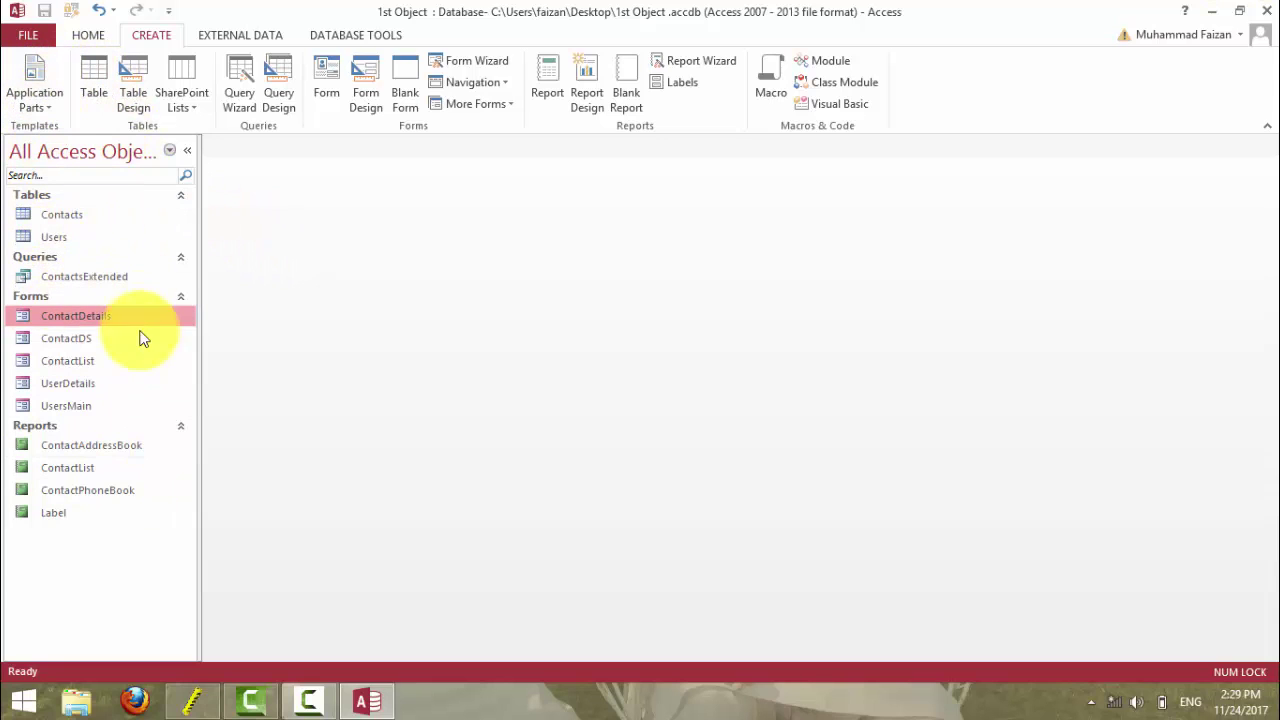
- Create a new blank desktop database keeping the default name Database15
left_click(169, 151)
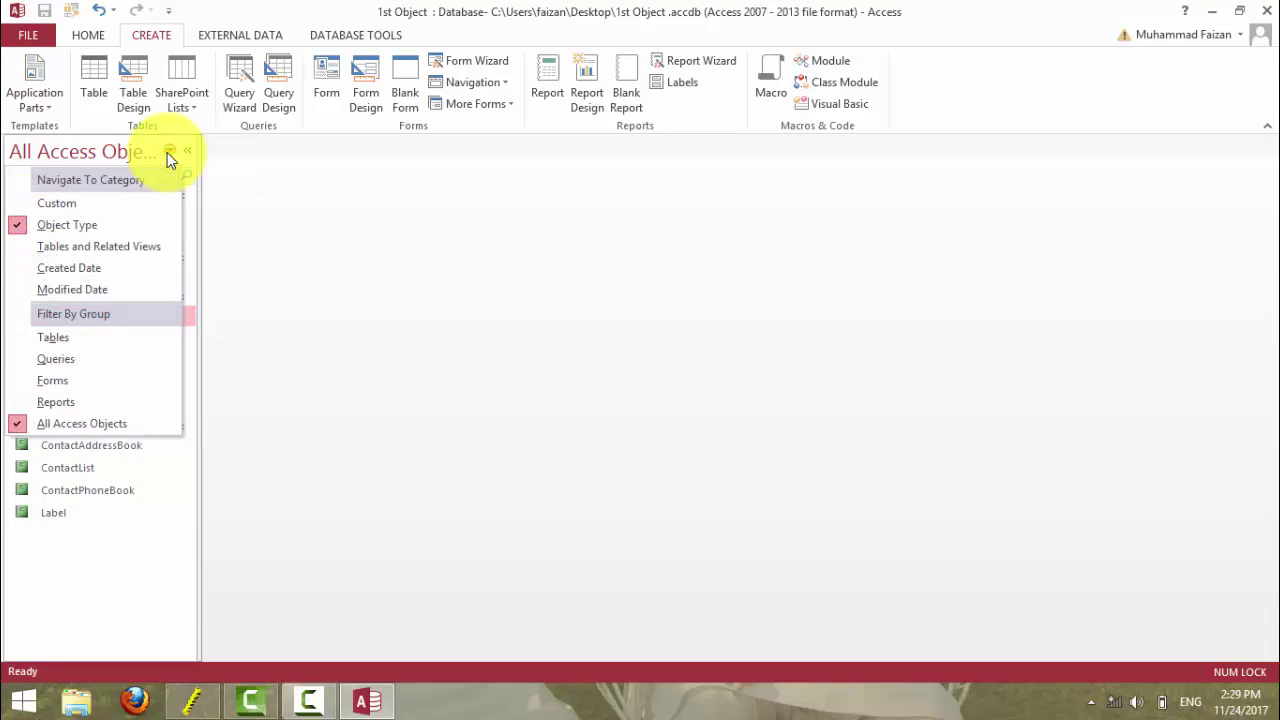
left_click(167, 152)
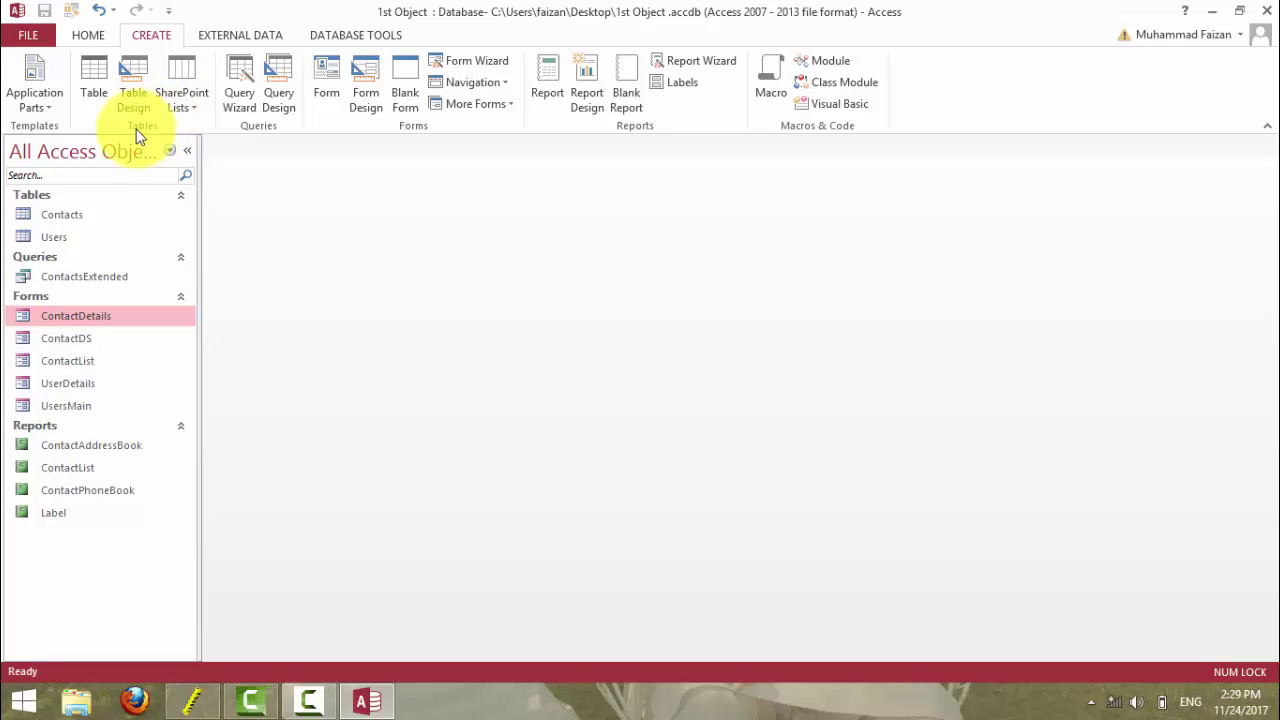
left_click(86, 36)
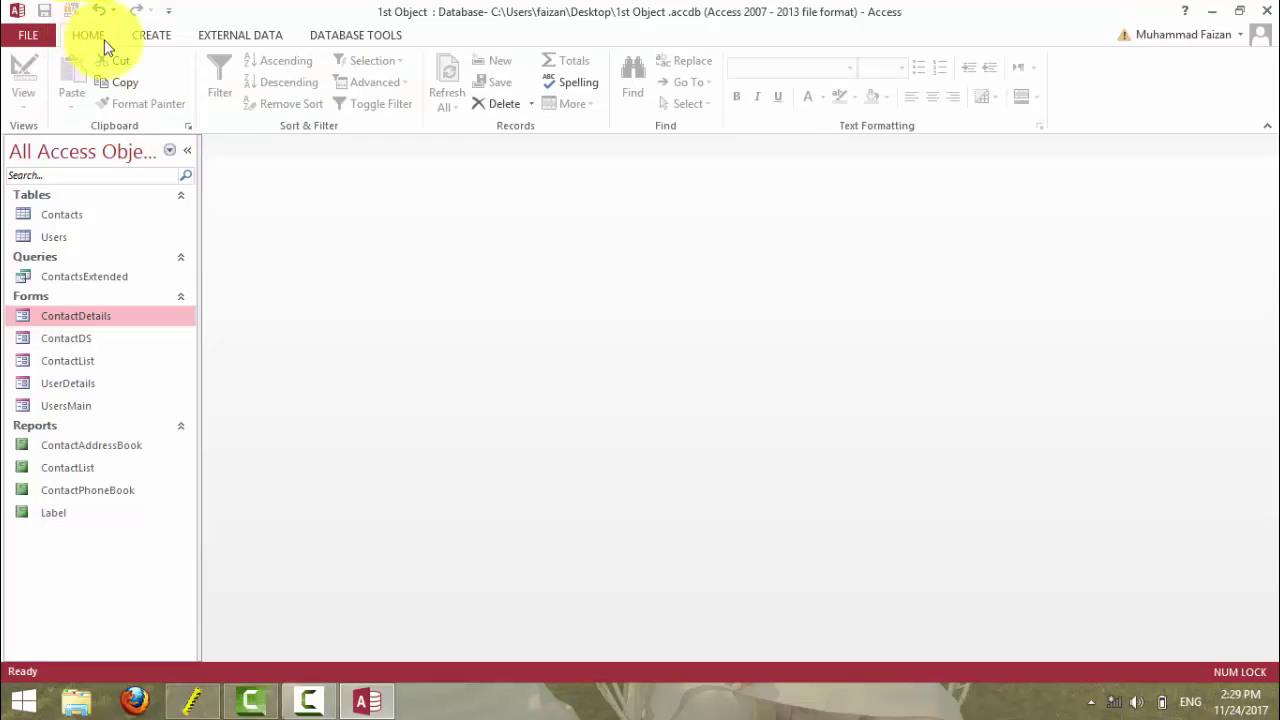
left_click(150, 36)
key("alt+f")
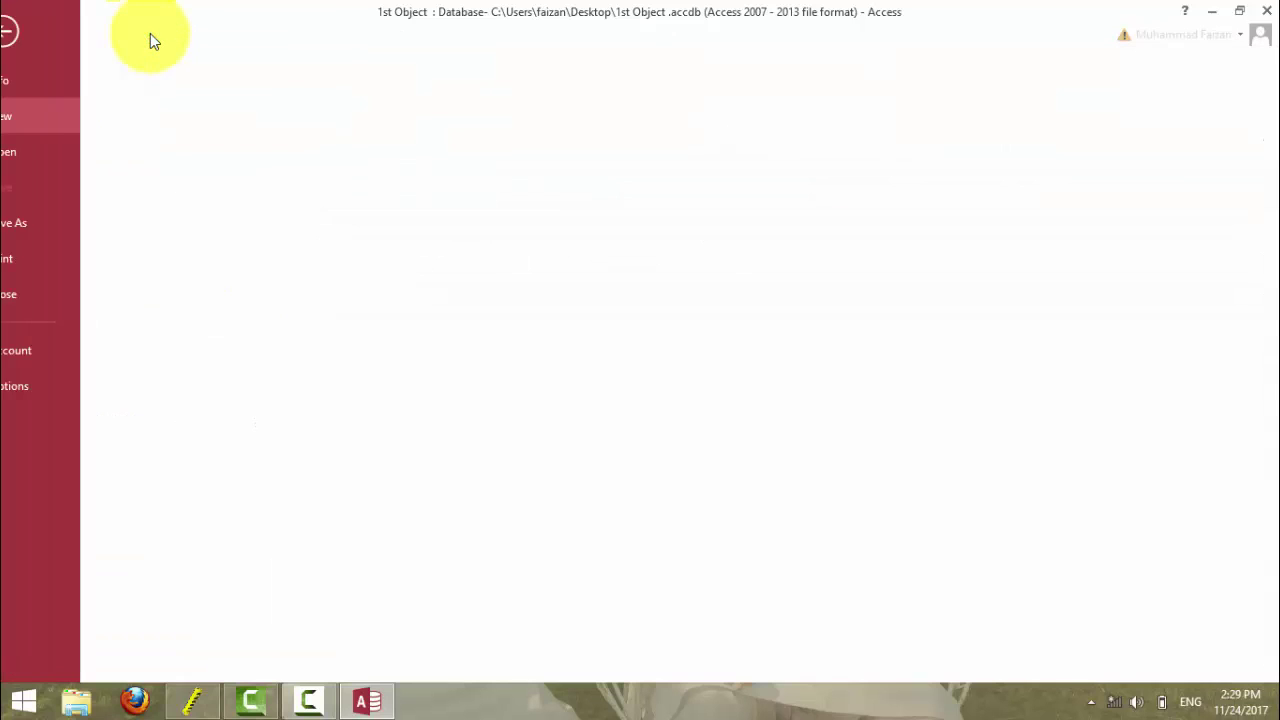
left_click(270, 355)
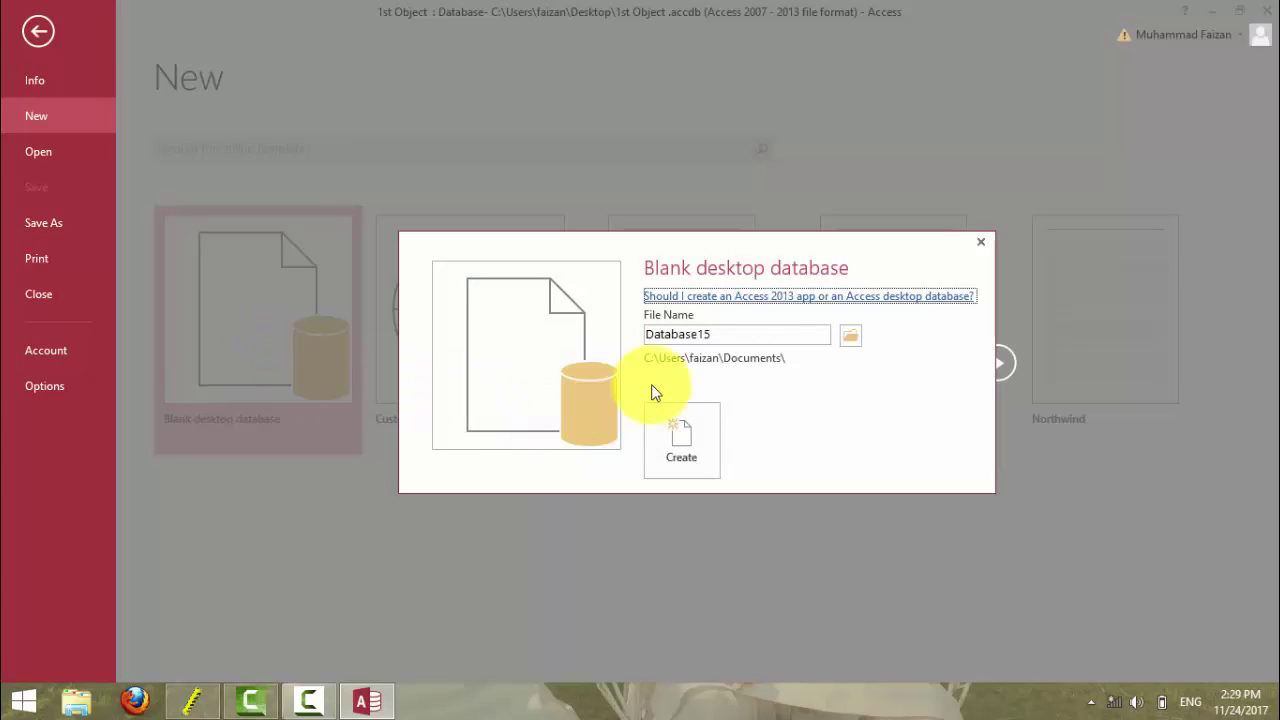
left_click(685, 437)
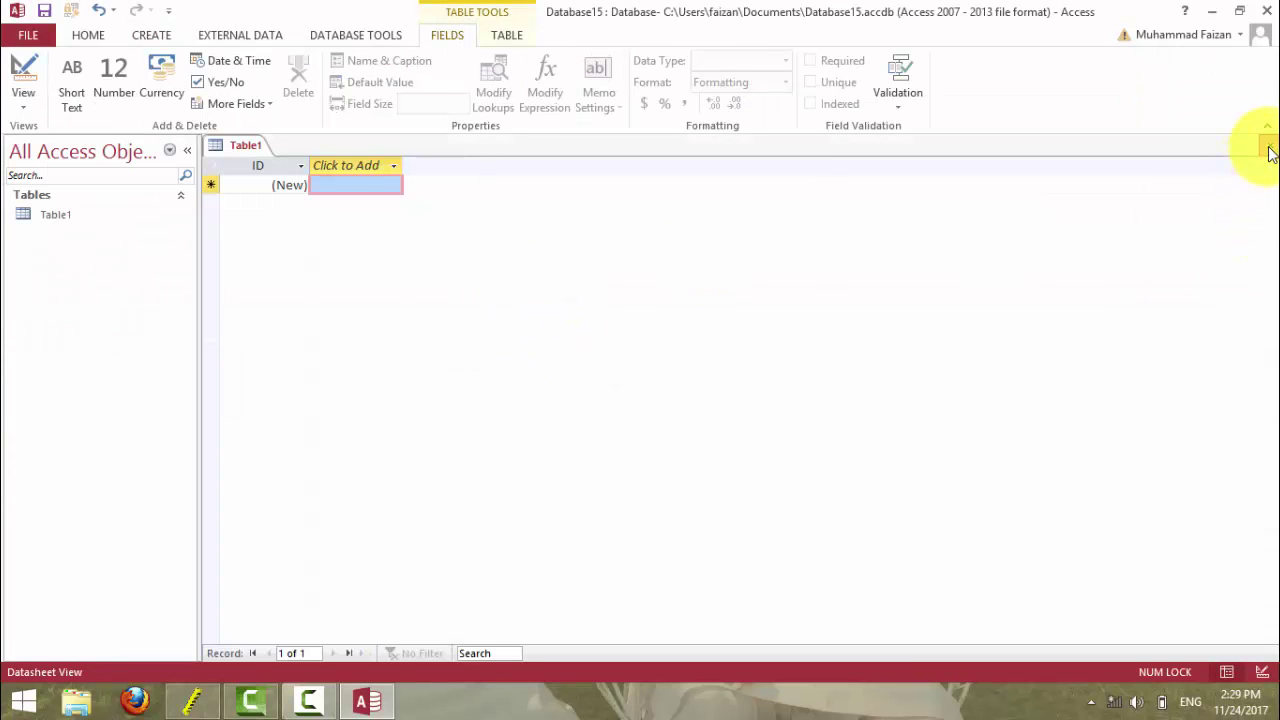
- Add a new datasheet table, then close Table1 without saving it
left_click(1270, 152)
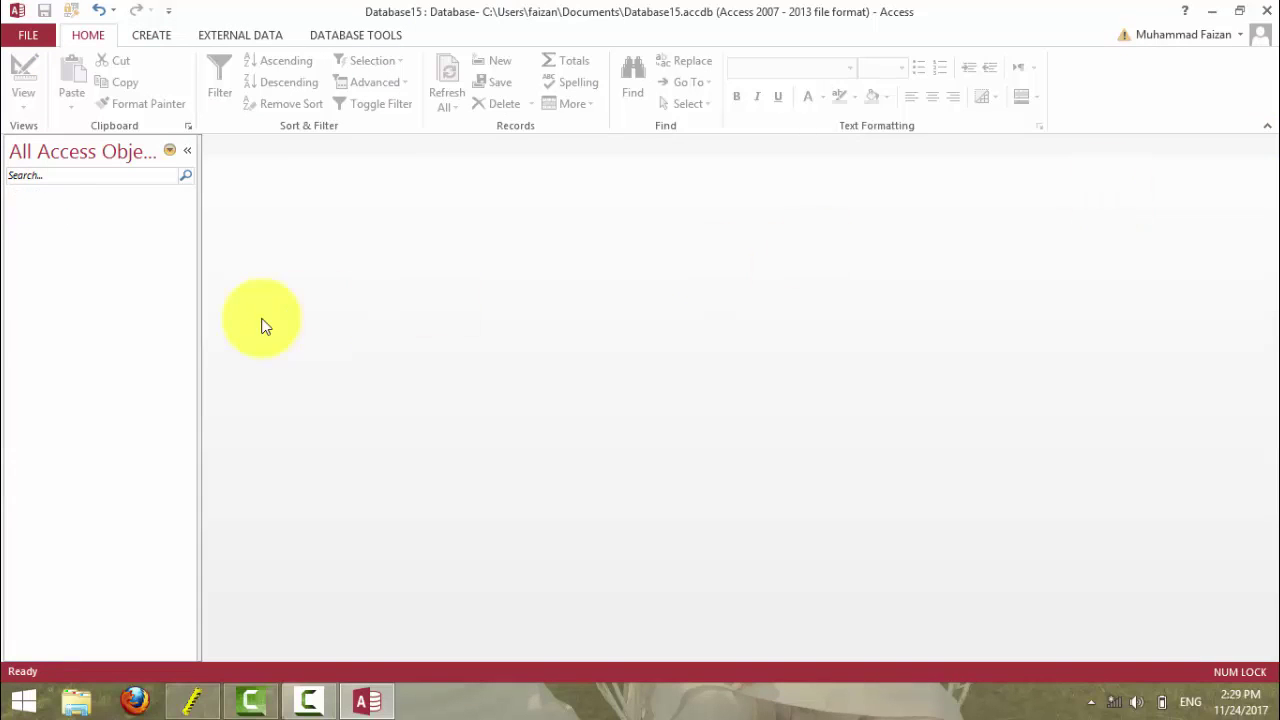
left_click(152, 38)
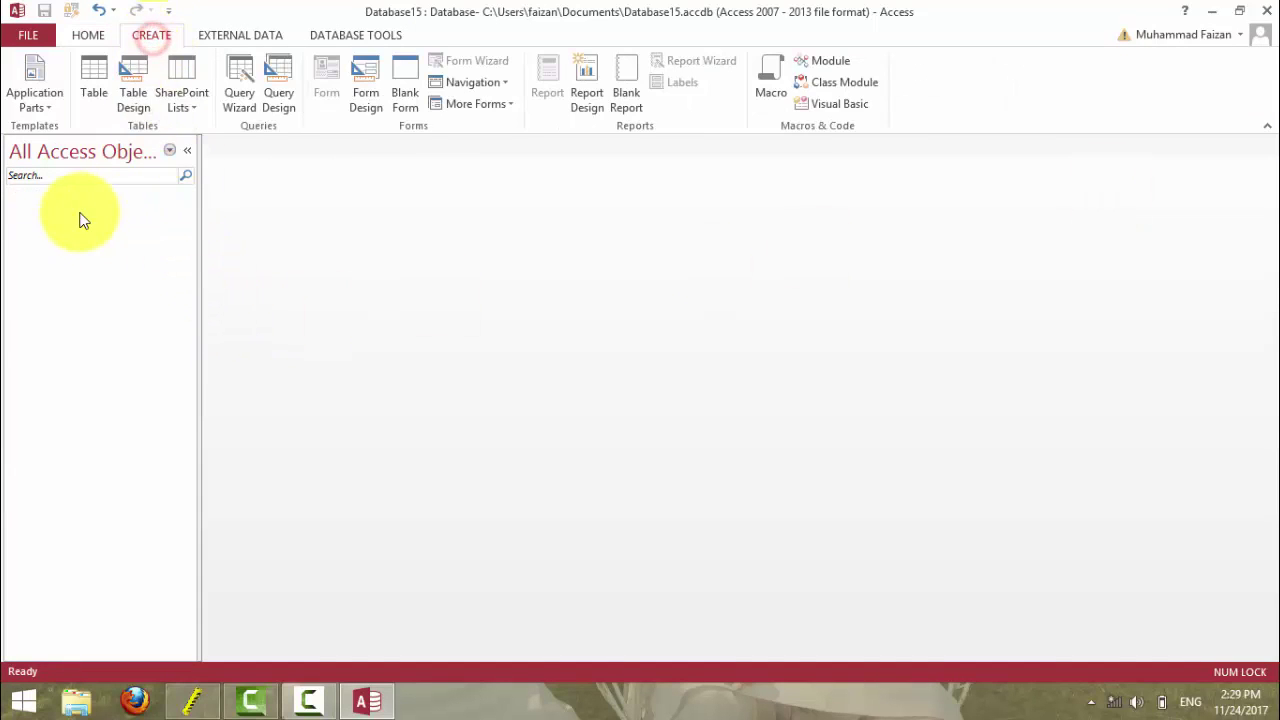
left_click(88, 88)
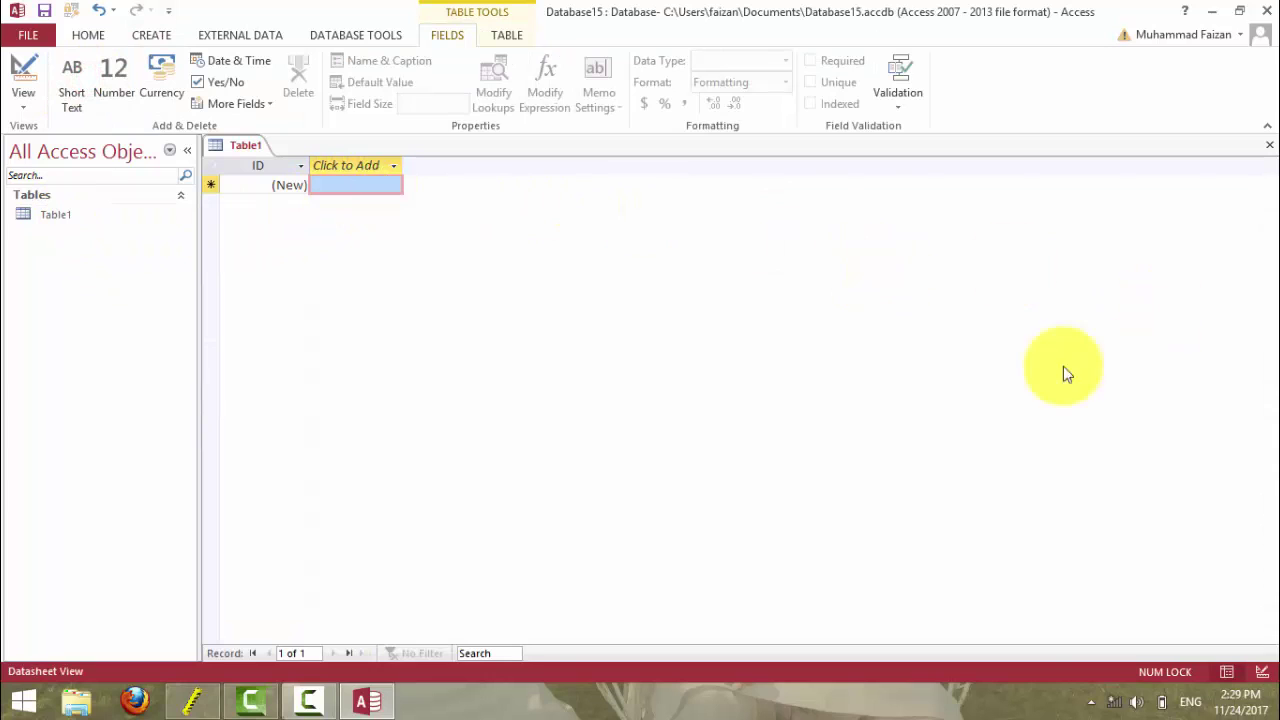
left_click(1267, 149)
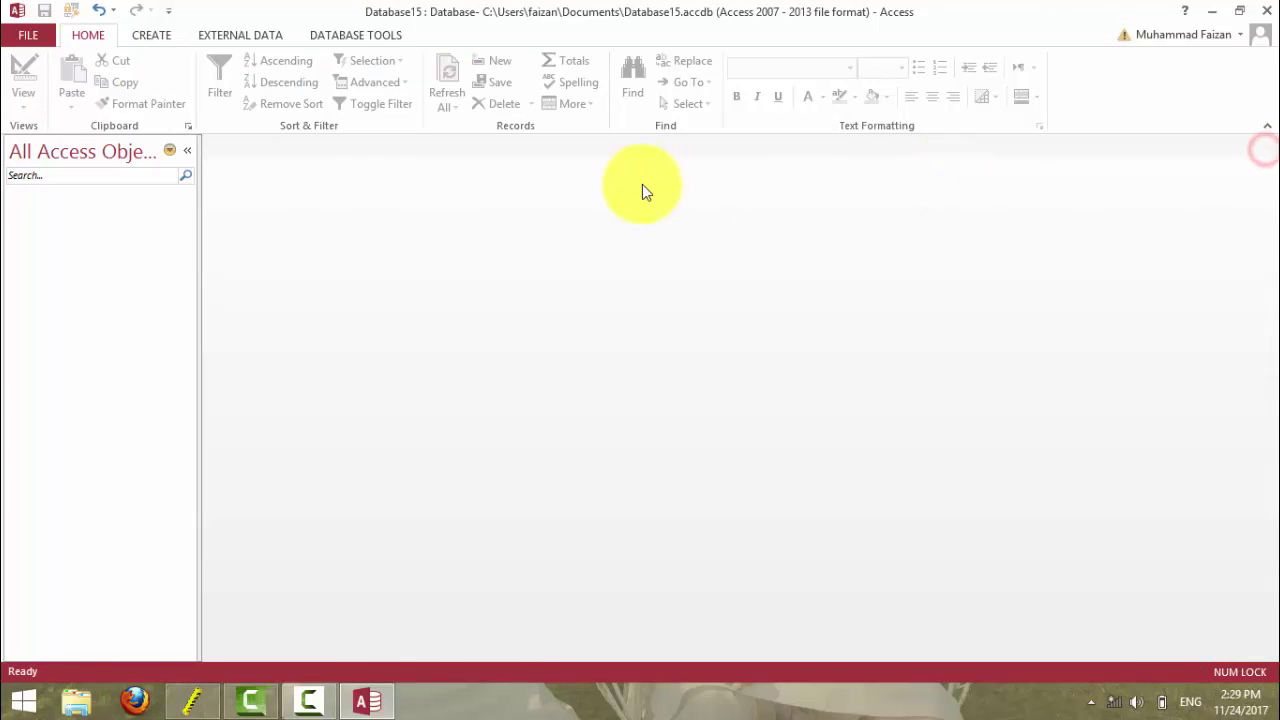
left_click(140, 38)
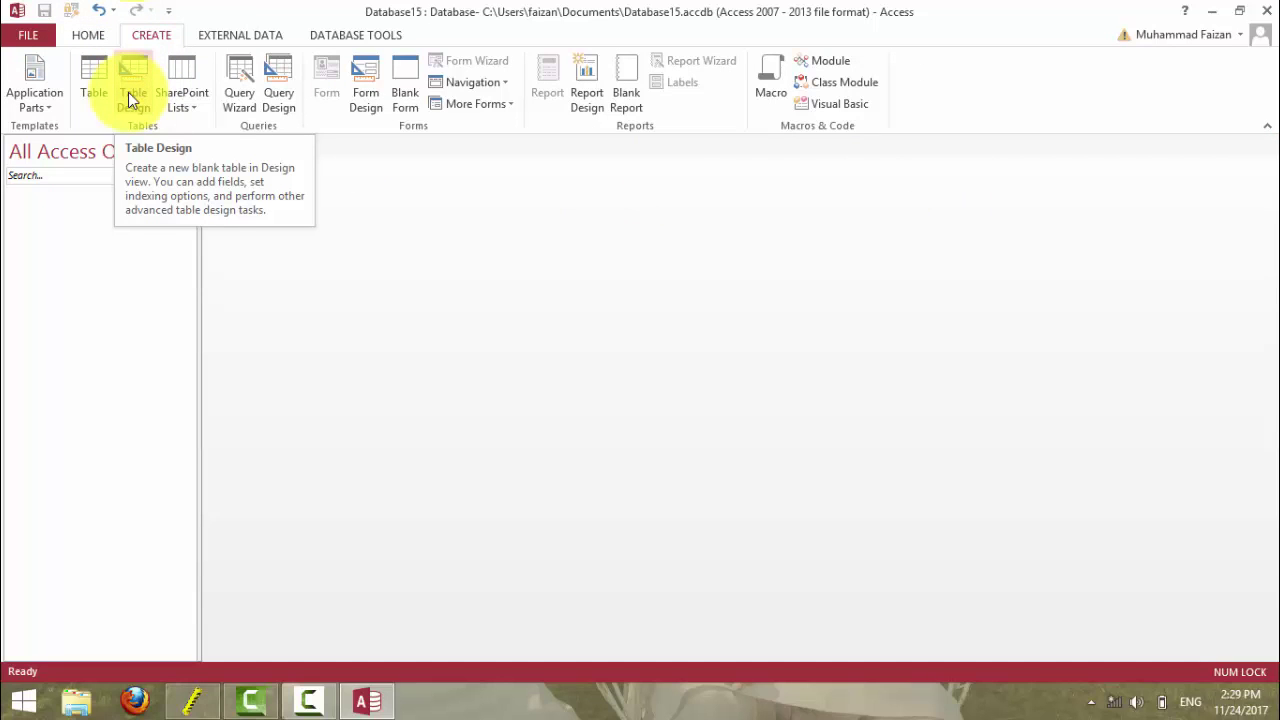
- Start a Table Design and set the ID field's data type to AutoNumber
left_click(128, 92)
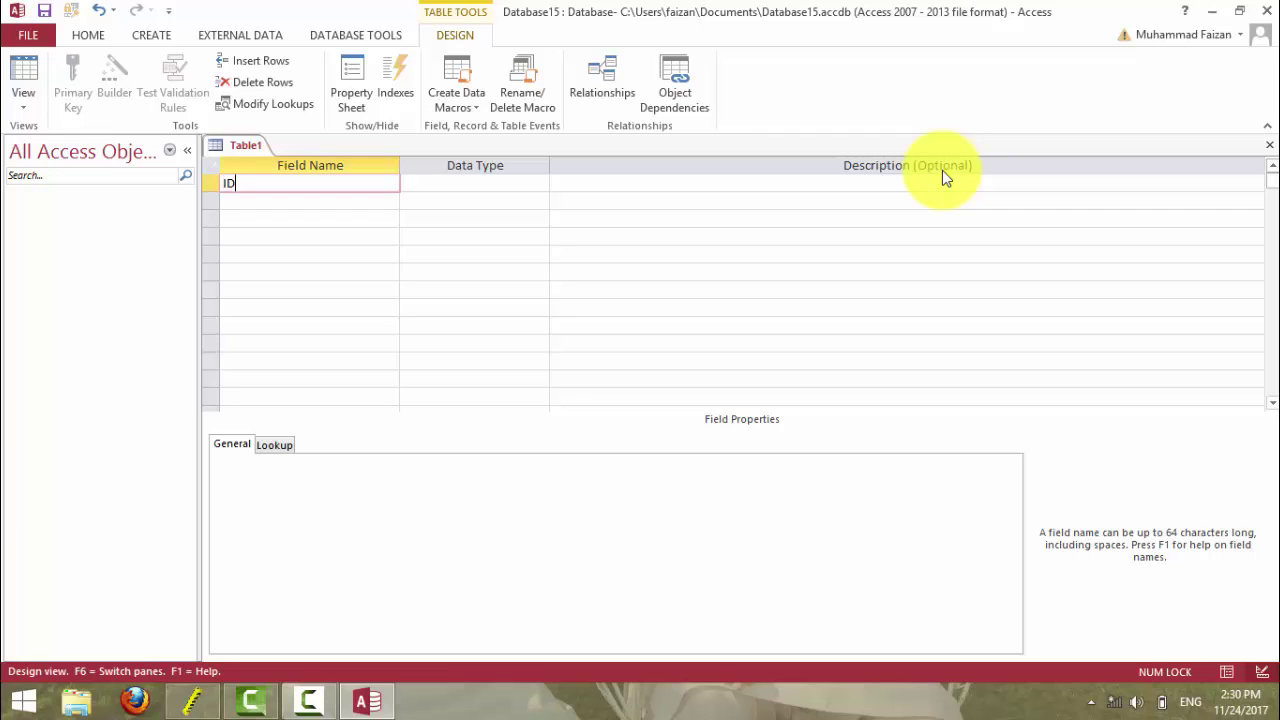
key("Tab")
type("a")
key("Tab")
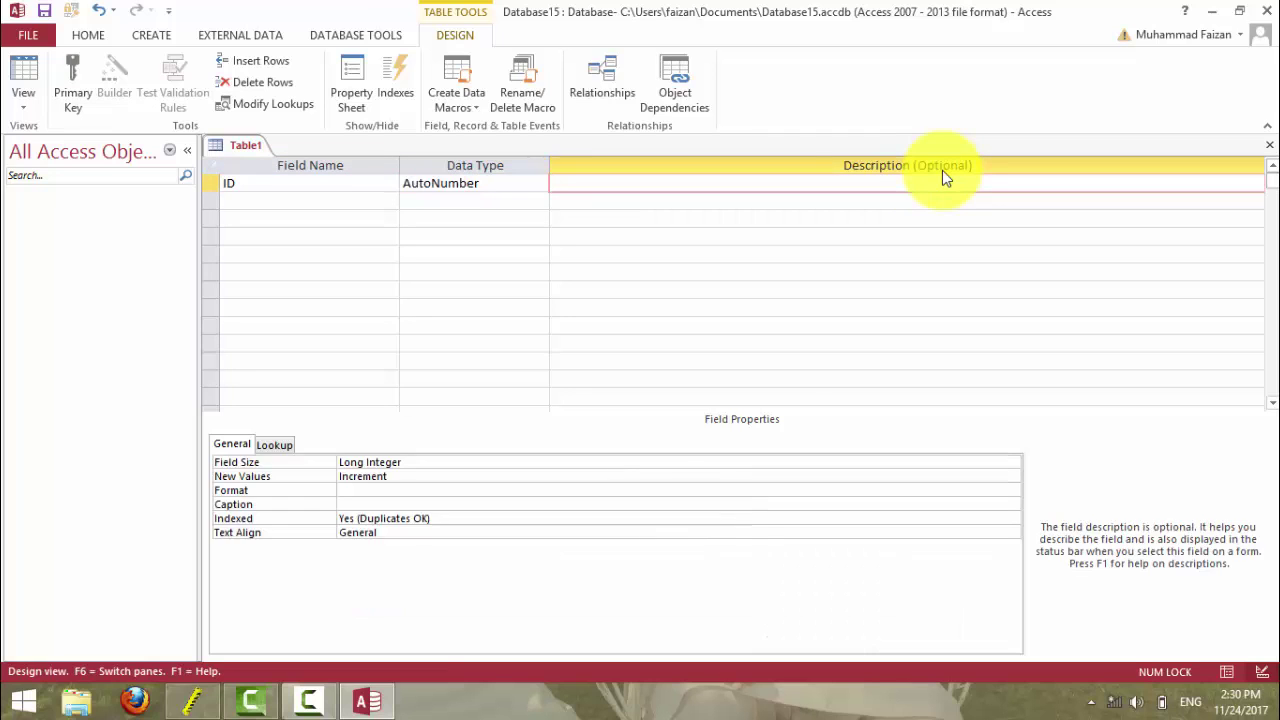
key("Tab")
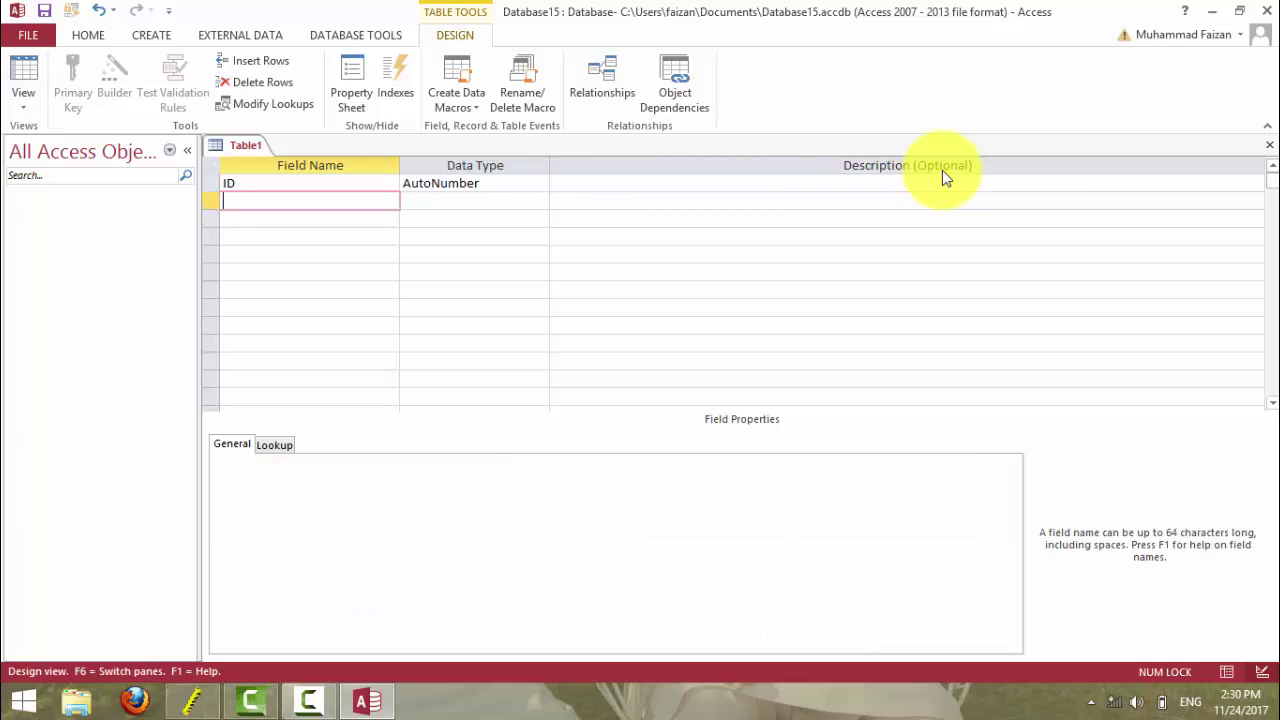
- Add a Short Text field called Name, keeping the reserved word, and review its Lookup properties
type("Name")
key("Tab")
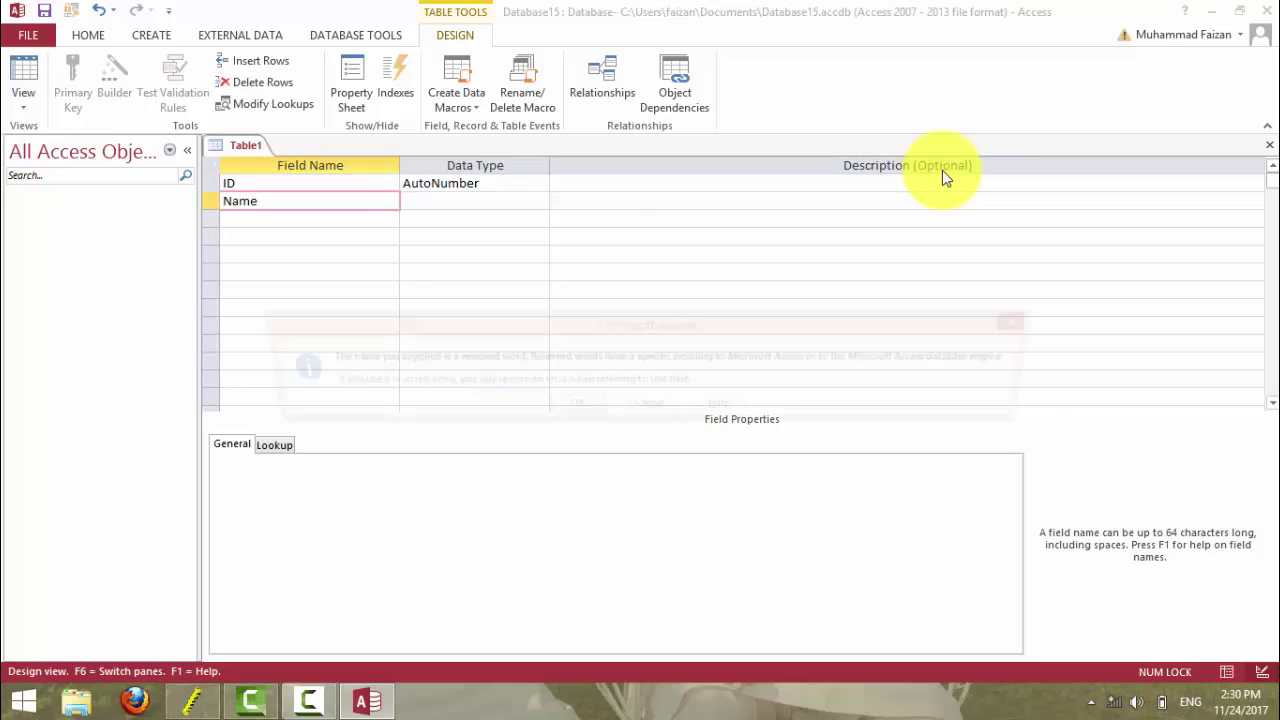
key("Return")
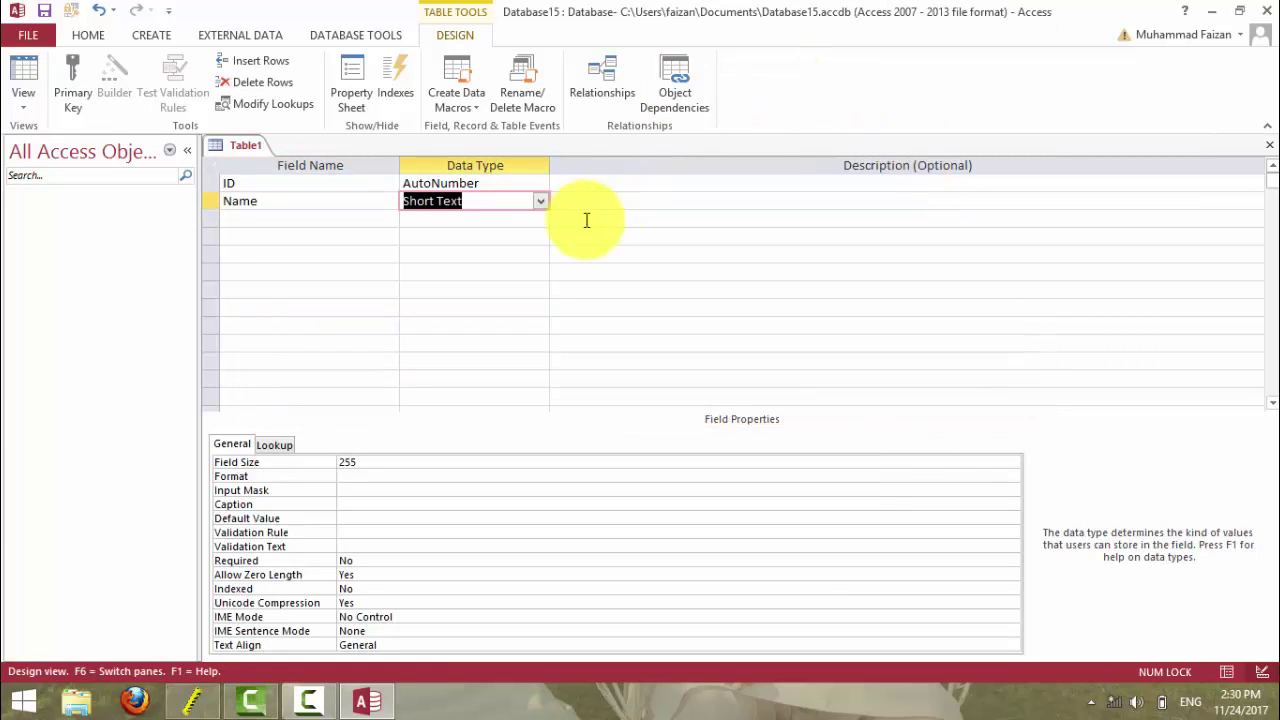
left_click(505, 233)
left_click(490, 200)
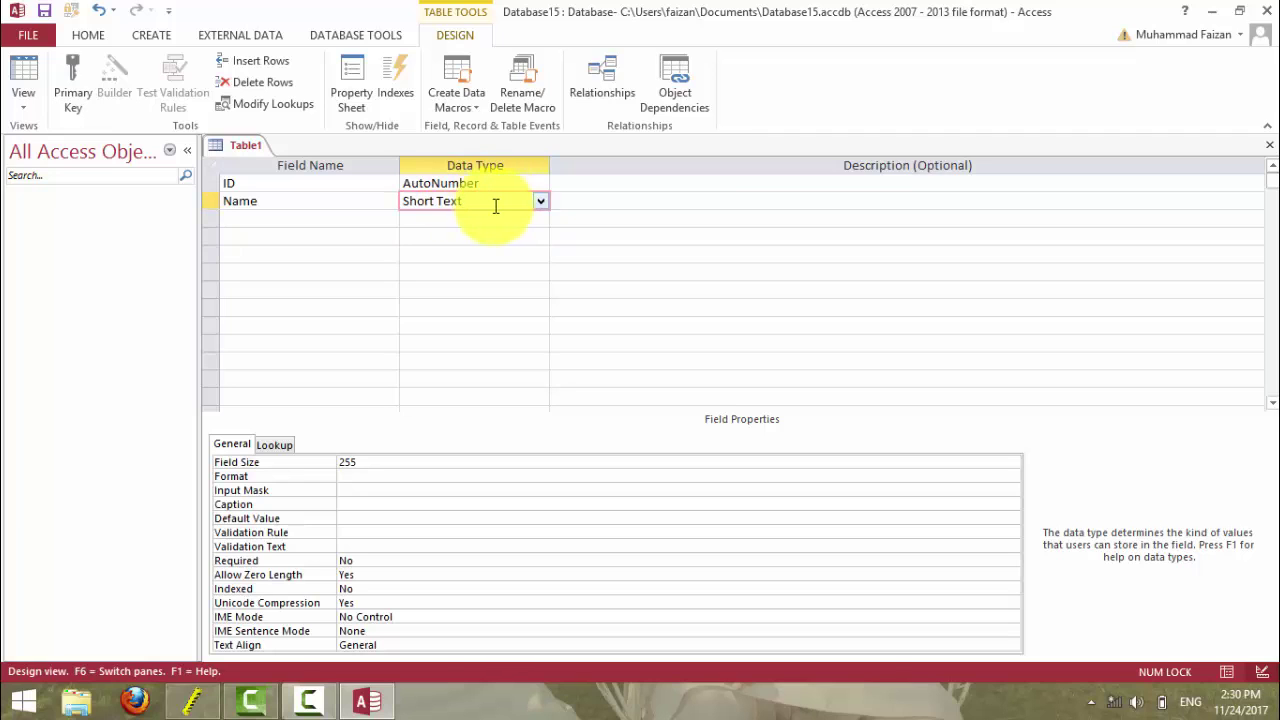
left_click(270, 444)
left_click(240, 444)
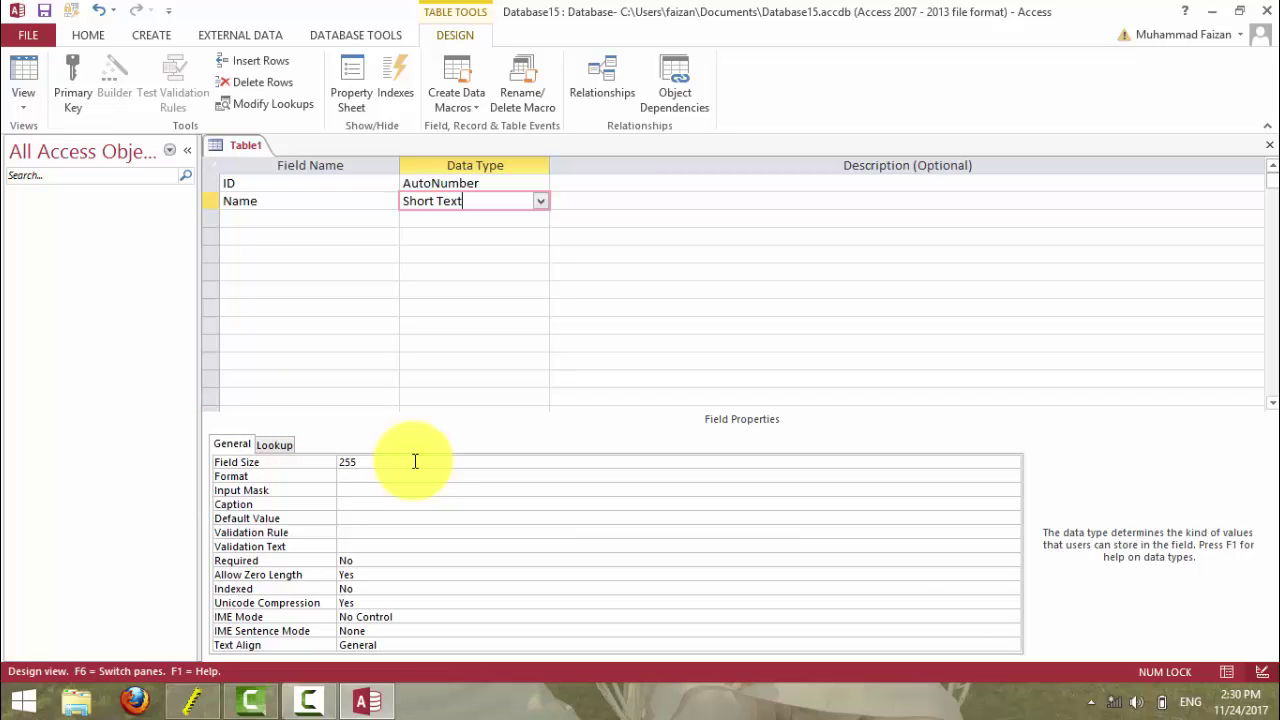
- Save the table as Stdtbl, answer the primary key prompt, and open Datasheet View
left_click(30, 79)
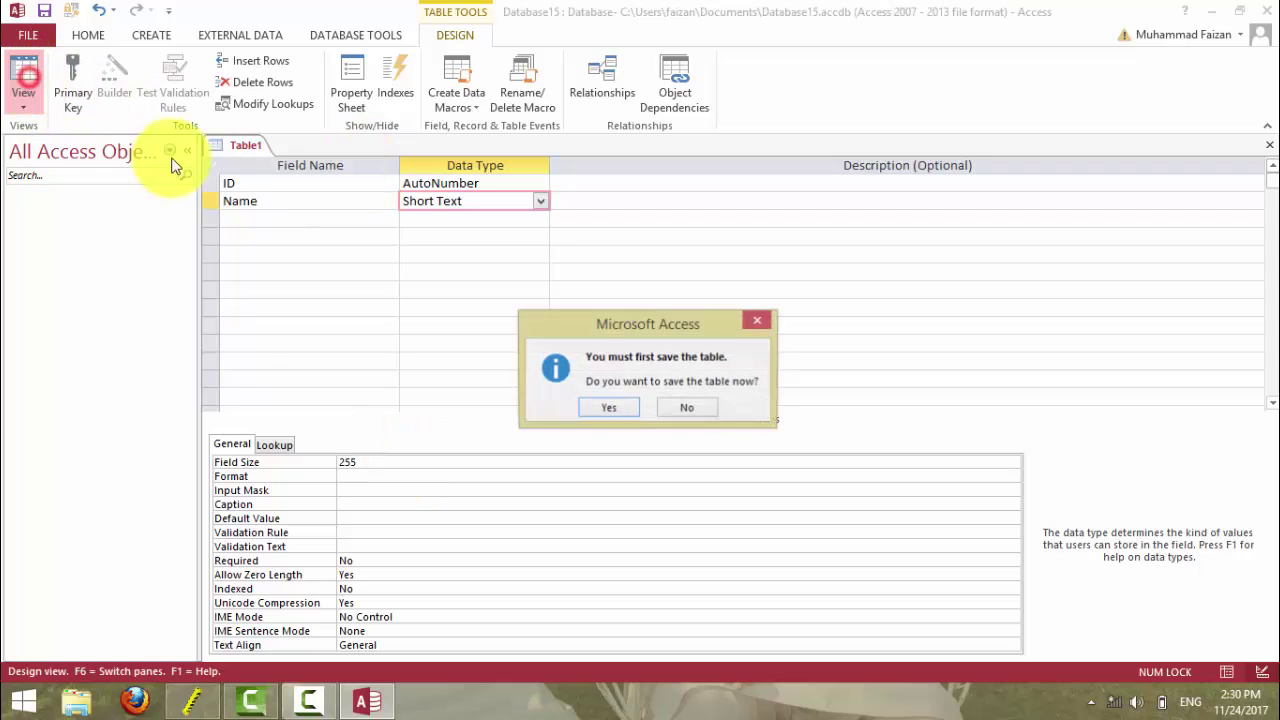
left_click(608, 404)
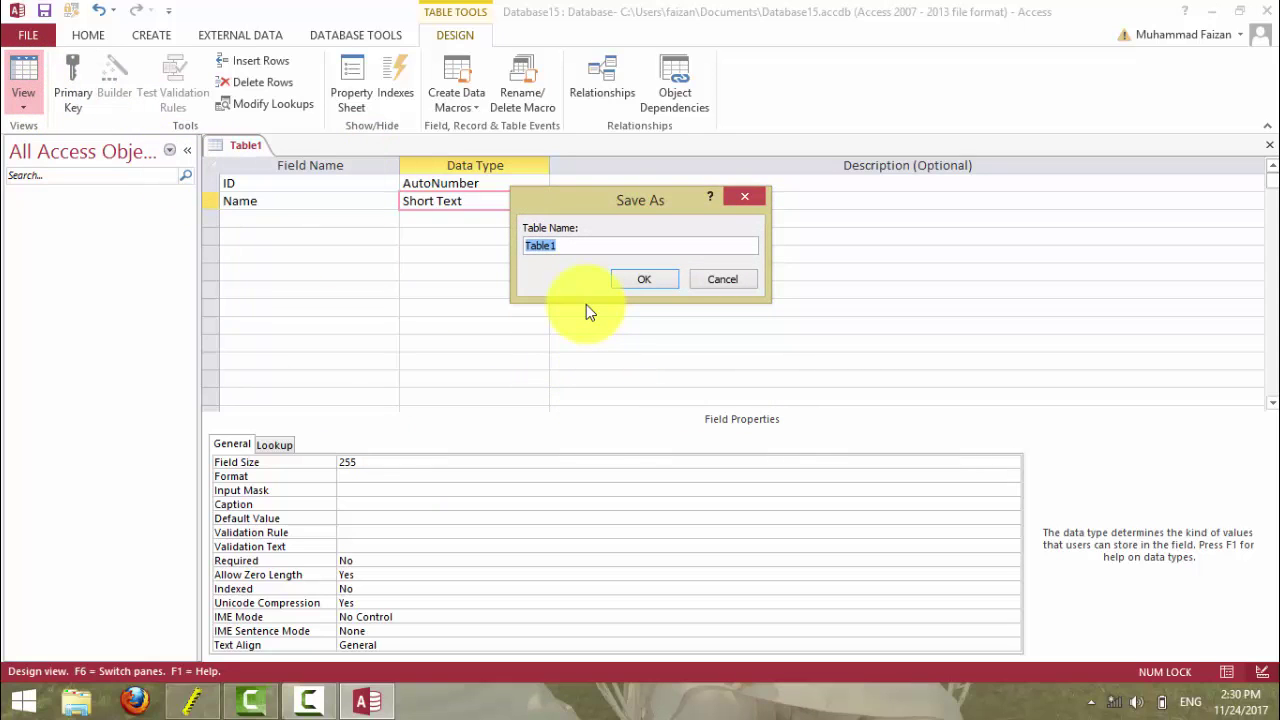
type("Stdtl")
key("Return")
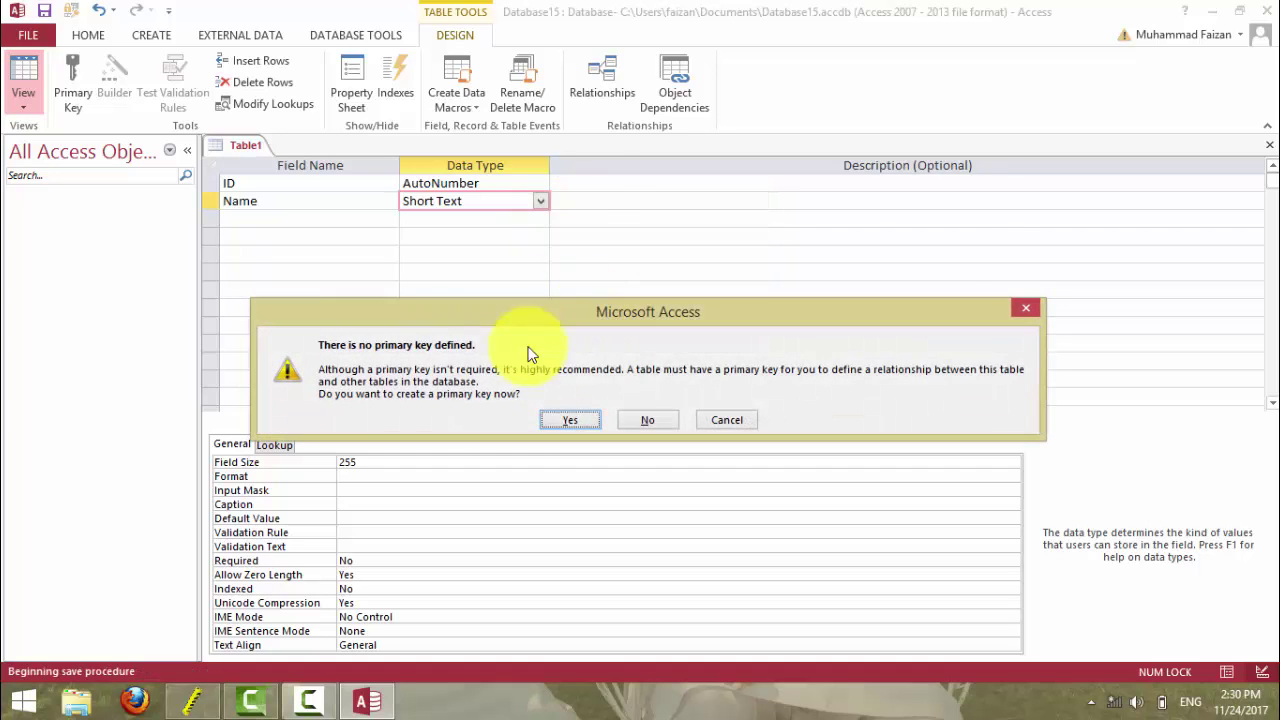
left_click(623, 419)
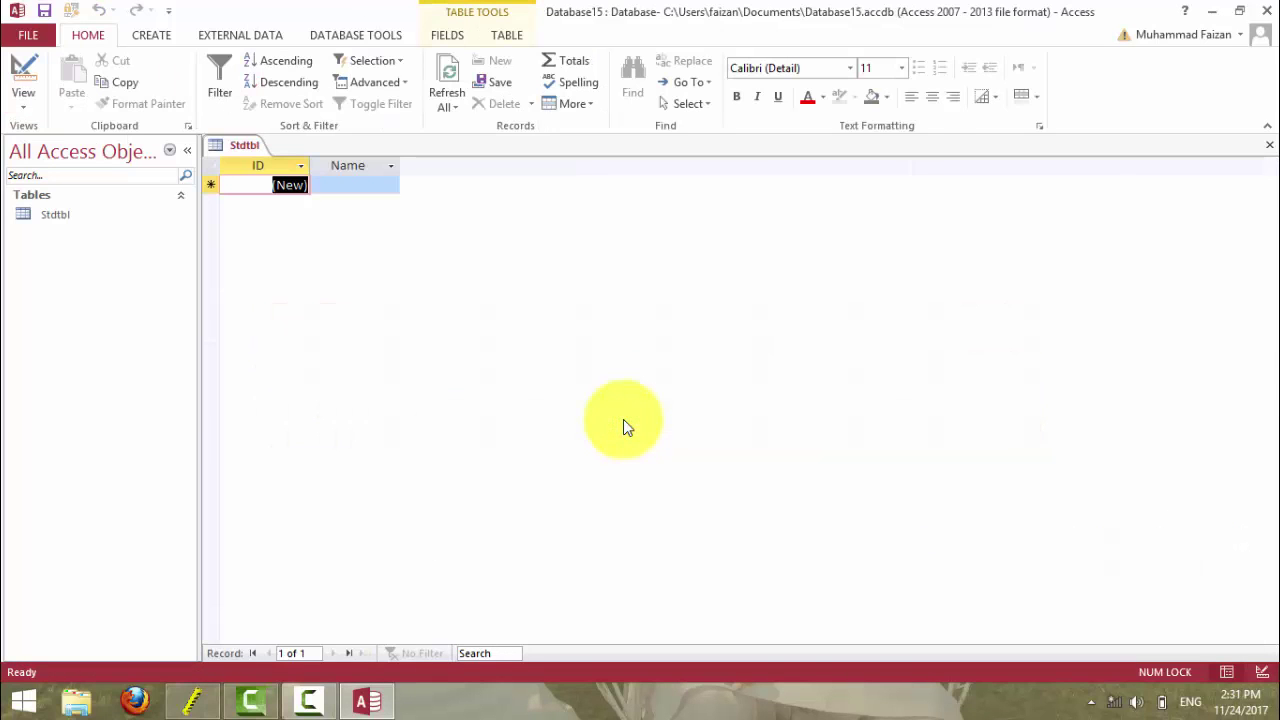
- Enter a test Name 'sjkgsgdsfgsd', then delete that record and confirm
left_click(334, 186)
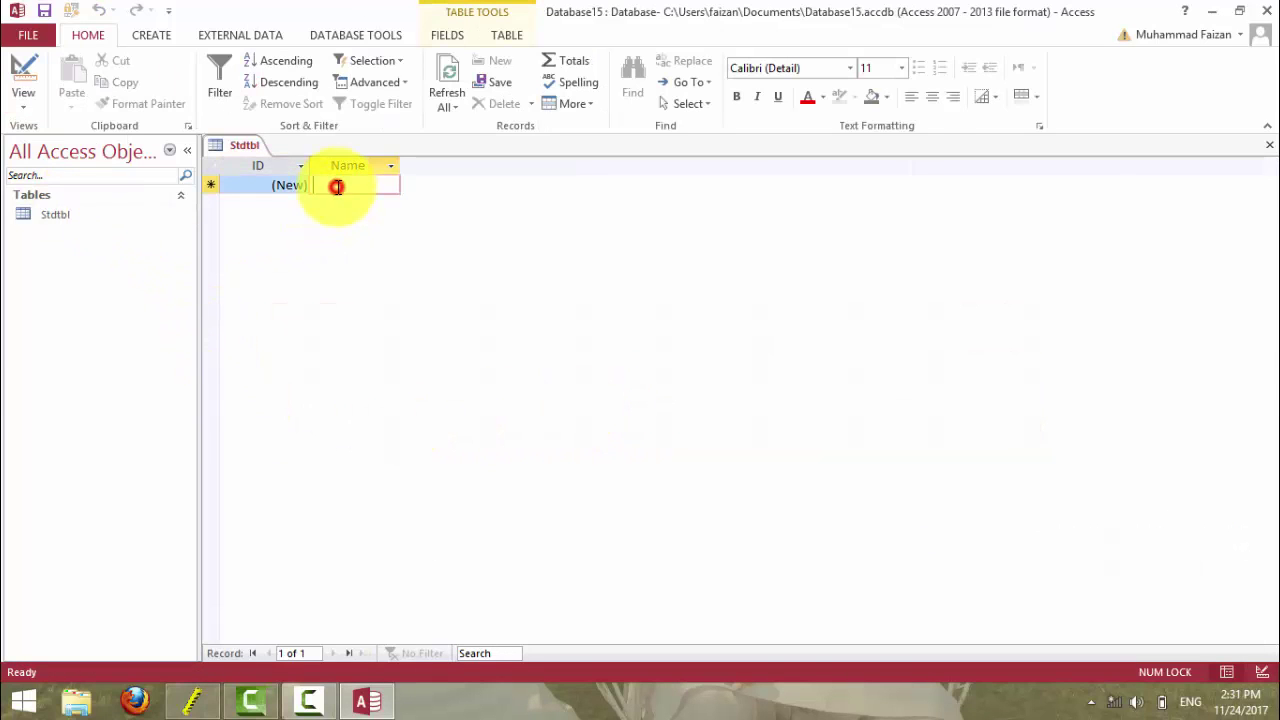
type("sjkgsgdsfg")
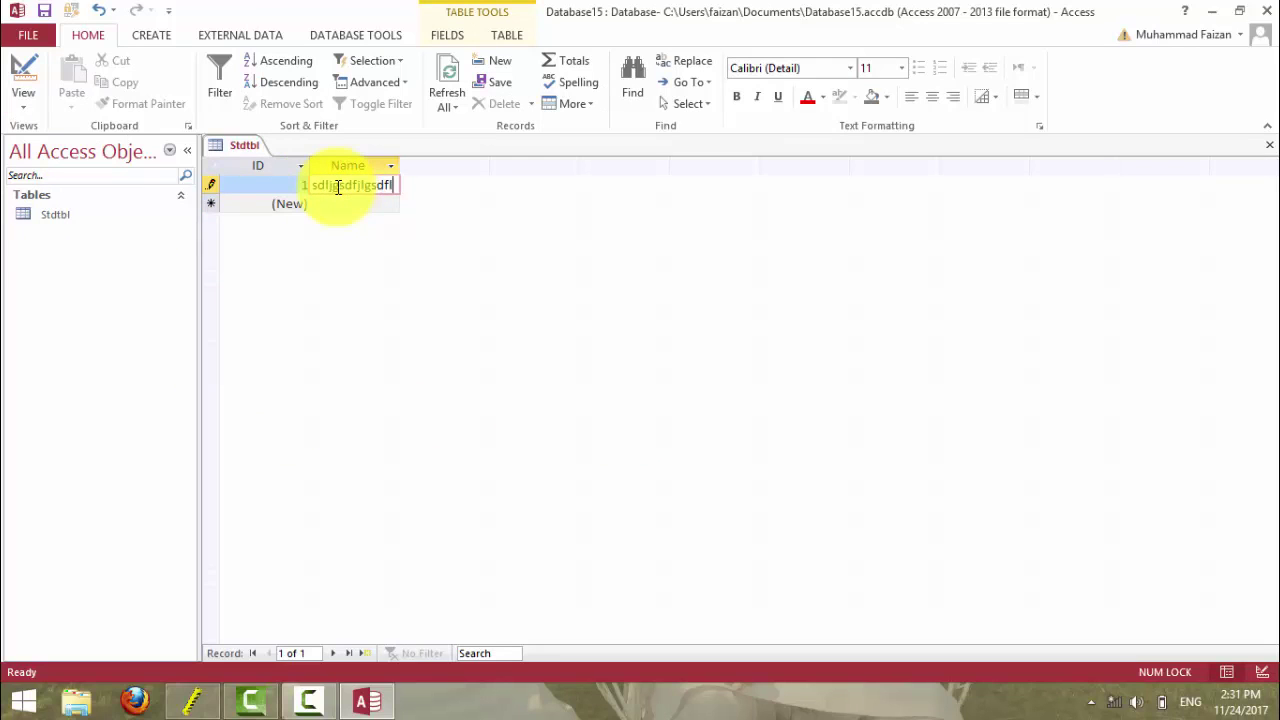
type("sd")
left_click(209, 166)
key("Delete")
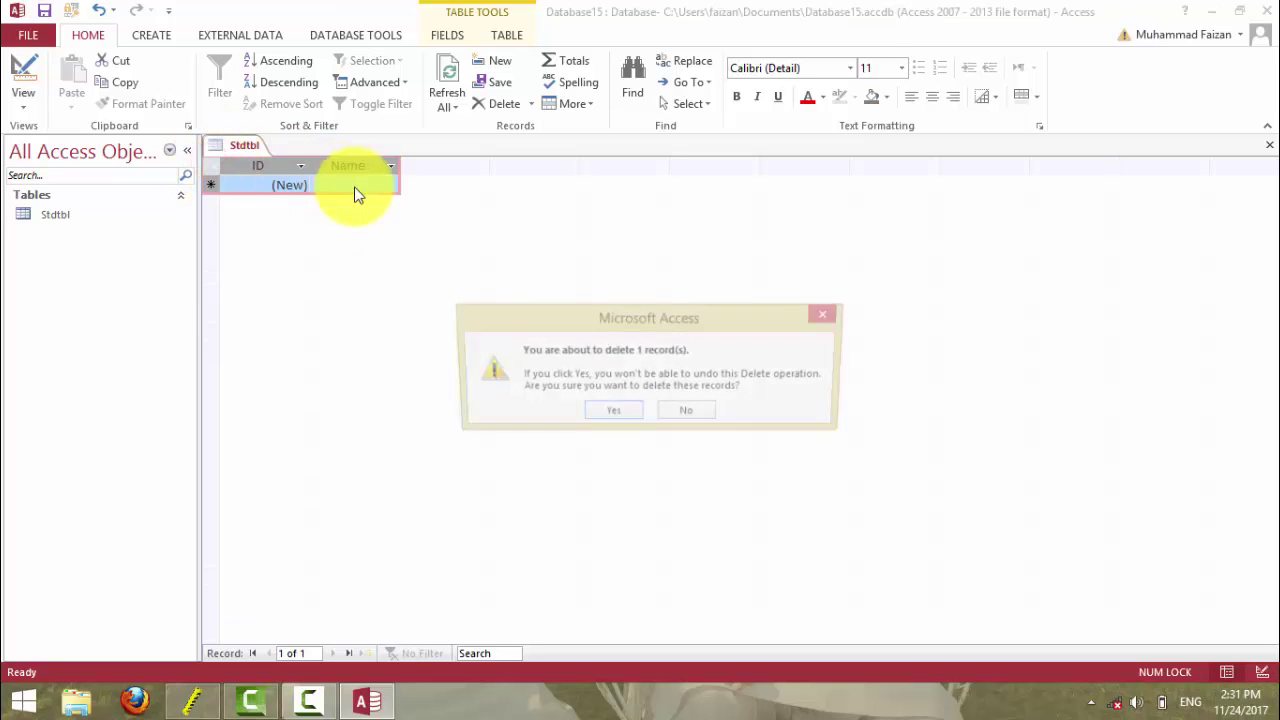
left_click(613, 410)
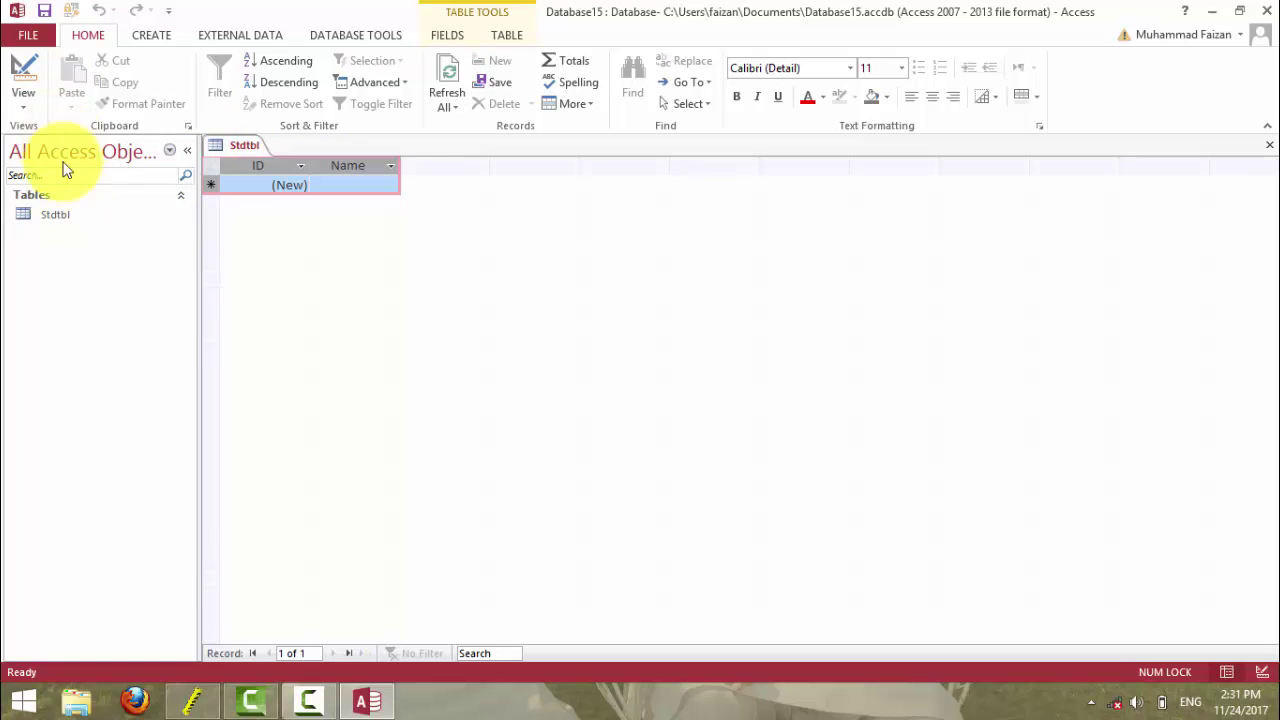
right_click(58, 217)
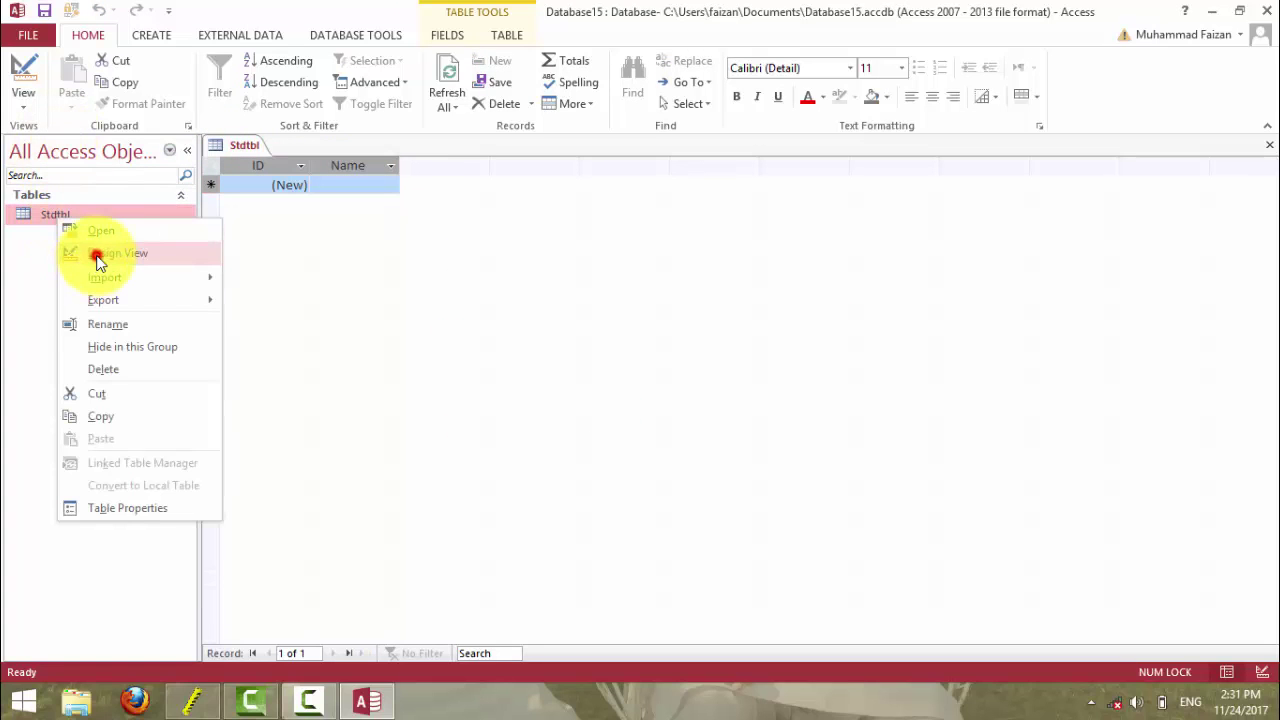
- Set the Stdtbl Name field size to 10 and save the table
left_click(97, 258)
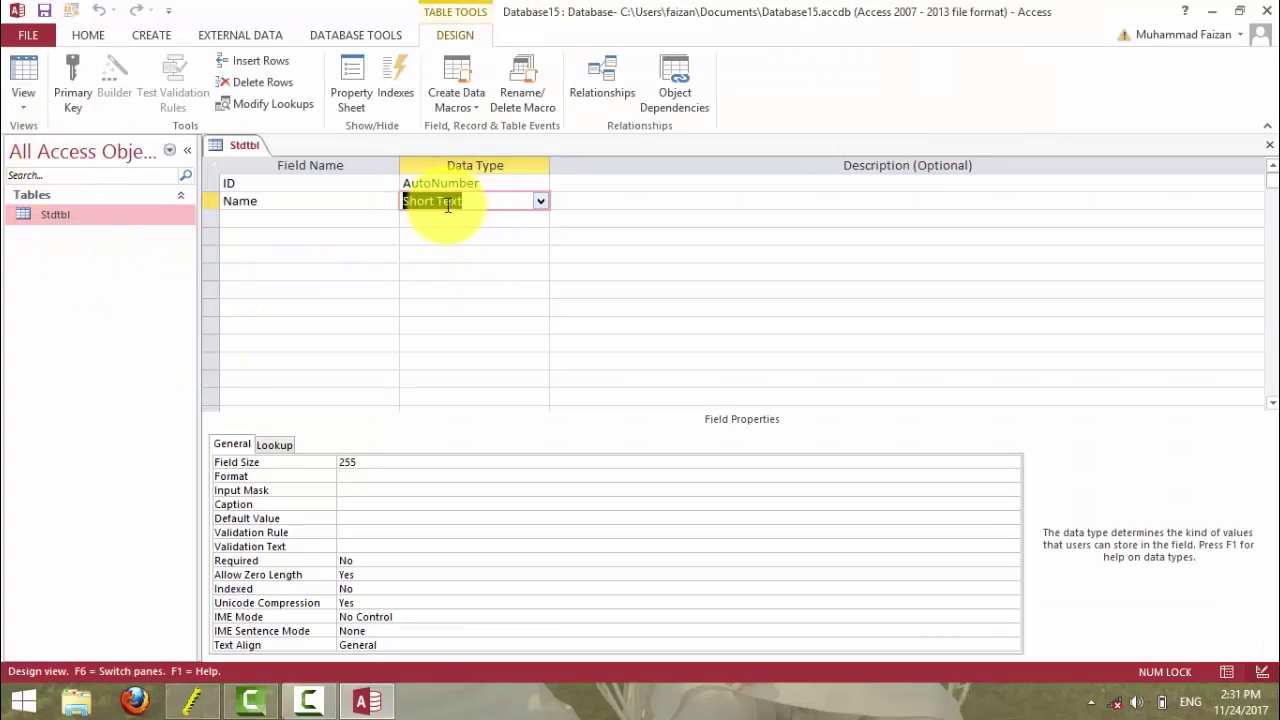
left_click(366, 460)
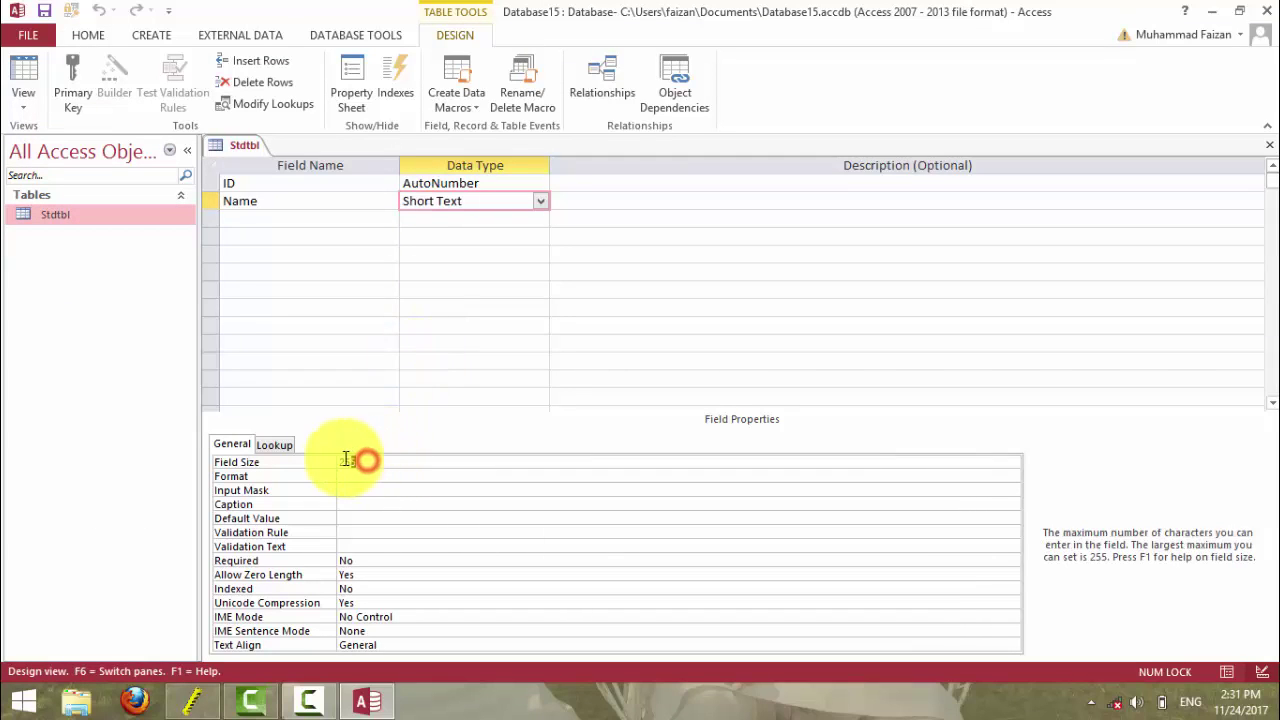
double_click(337, 458)
type("10")
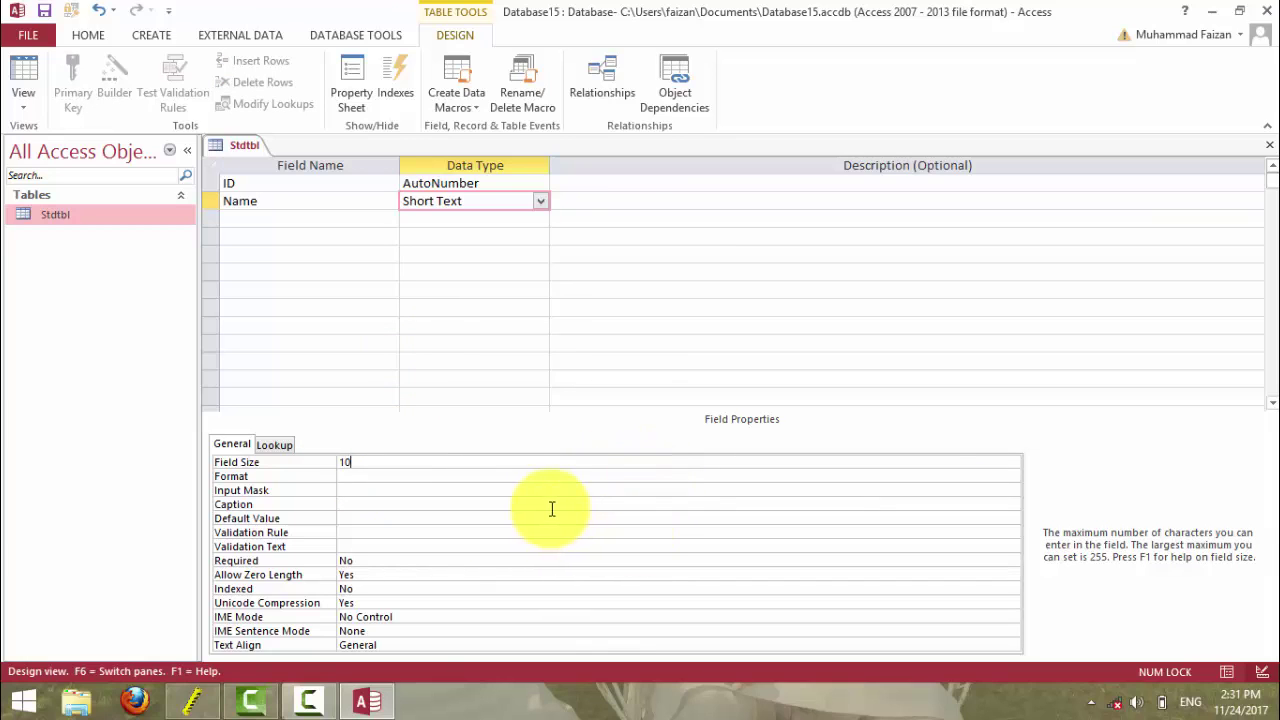
left_click(22, 68)
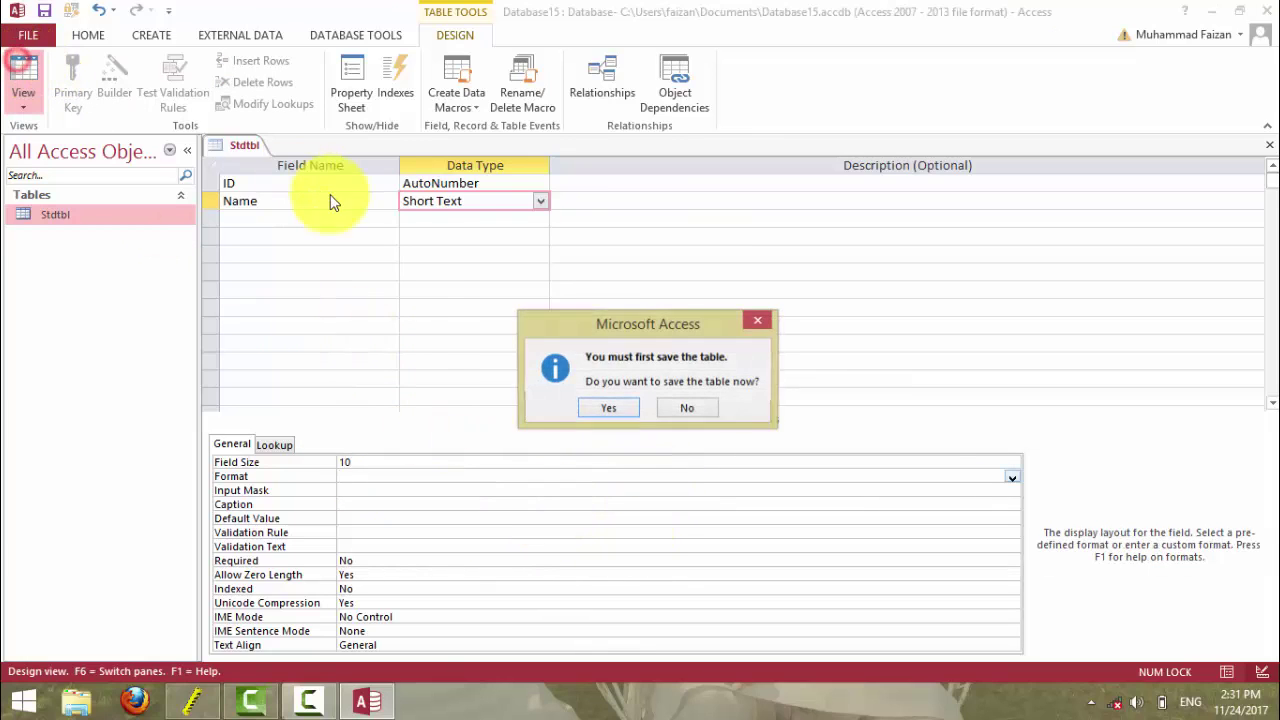
left_click(608, 404)
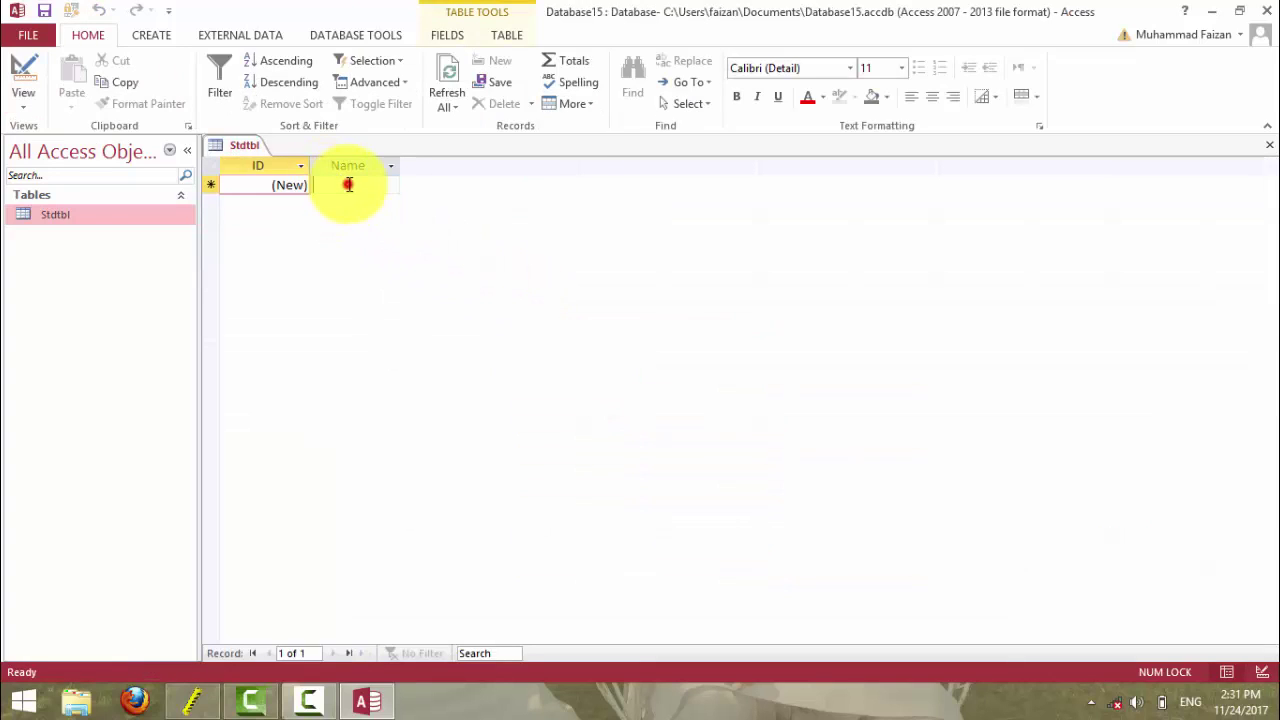
- Test the Name column by typing 1234 and a sample person's name in record 2
left_click(348, 184)
type("1234567890")
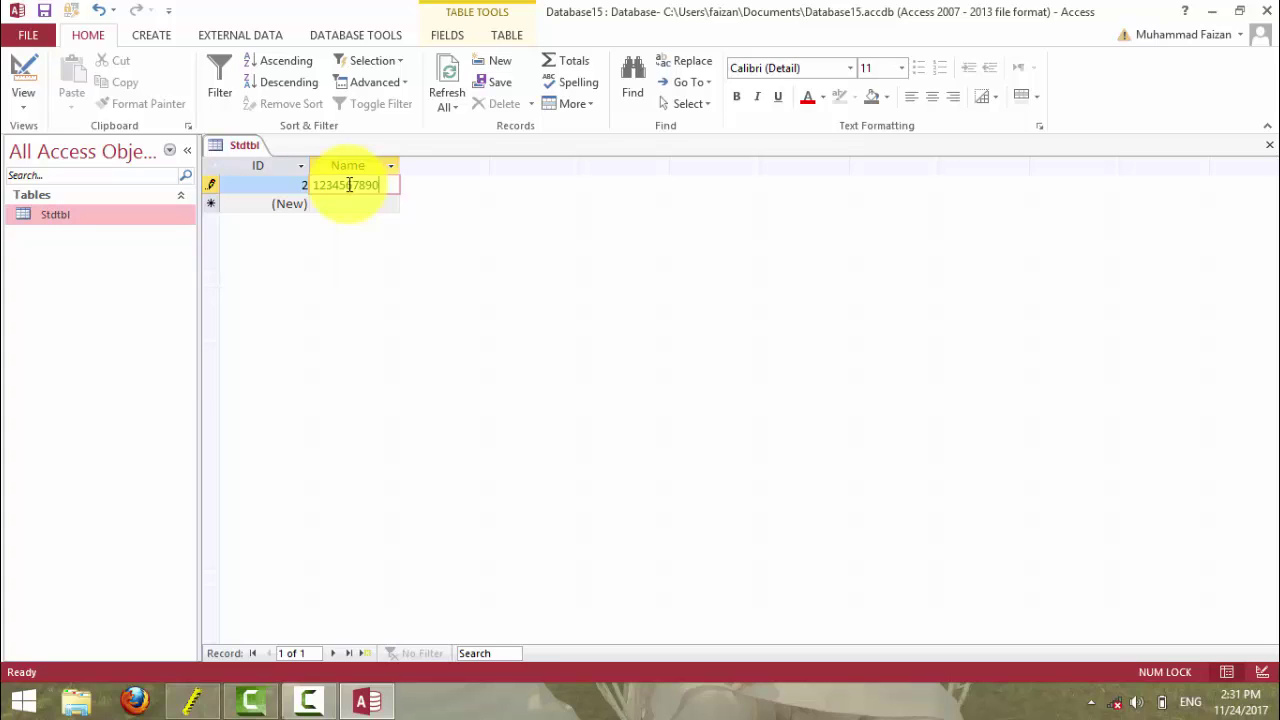
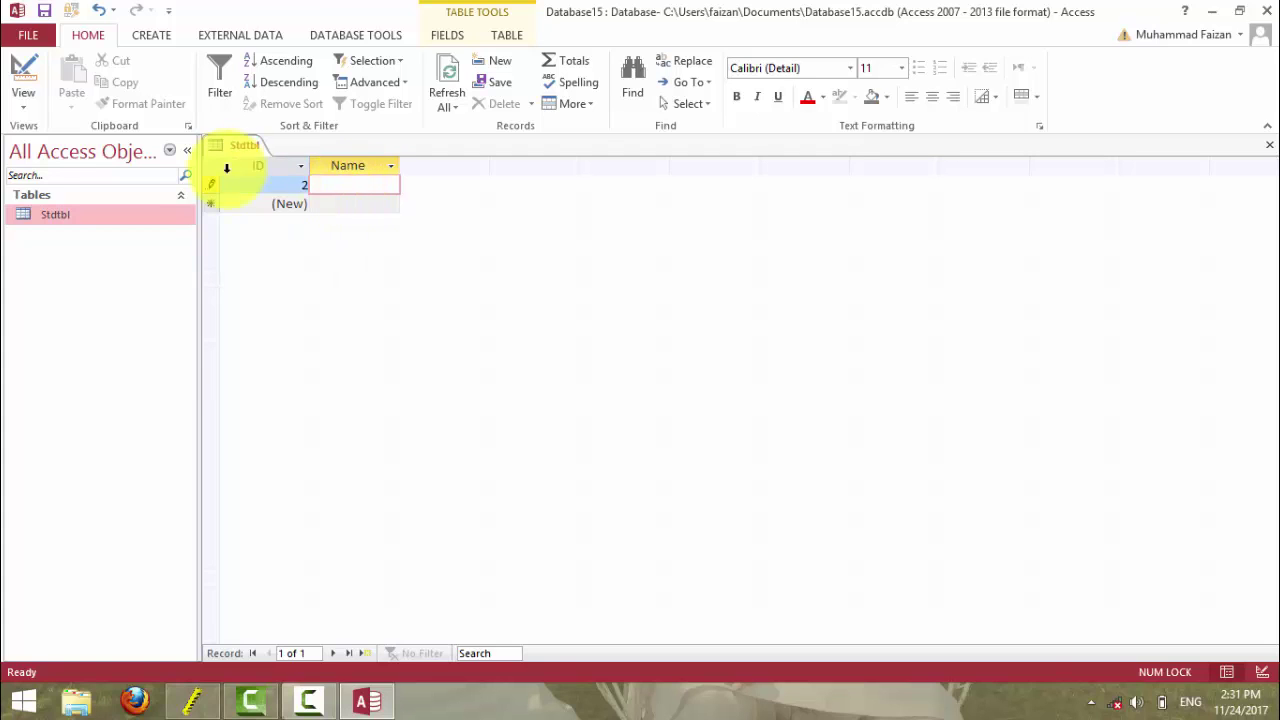
left_click(265, 185)
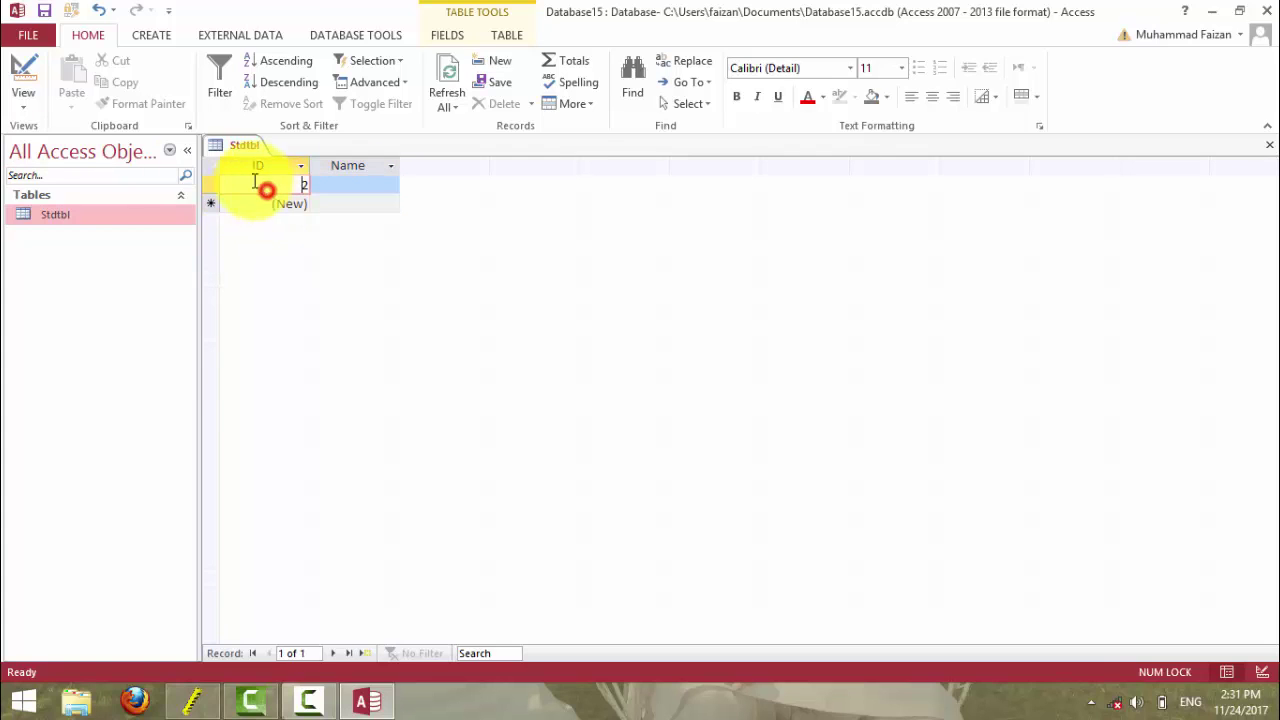
- In Design View, change the Name field size from 10 to 50, then to 255
left_click(18, 70)
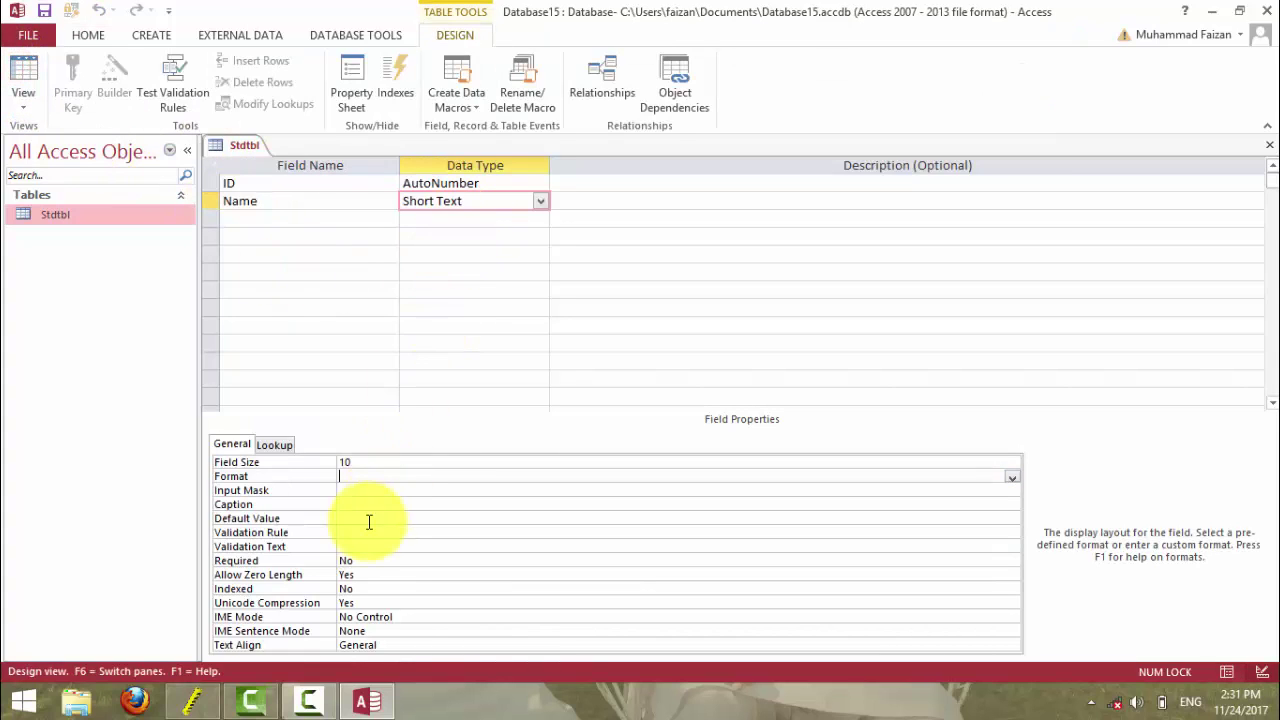
double_click(359, 459)
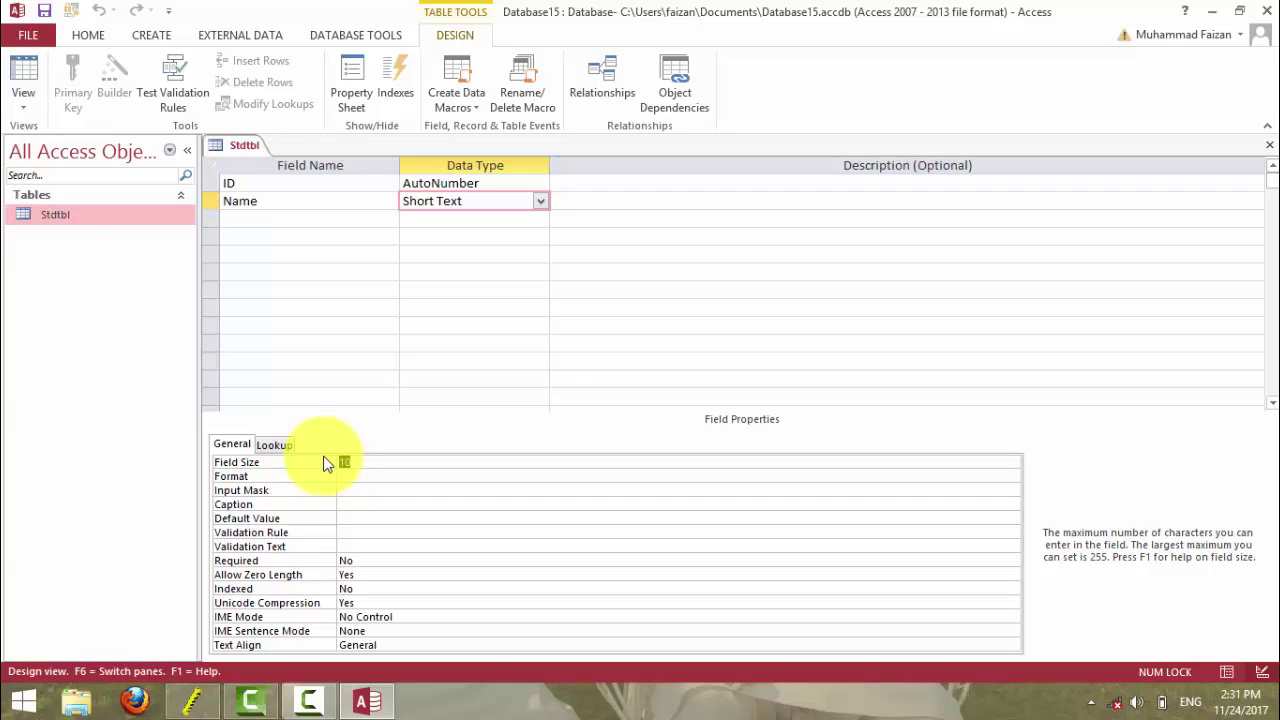
type("50")
key("Return")
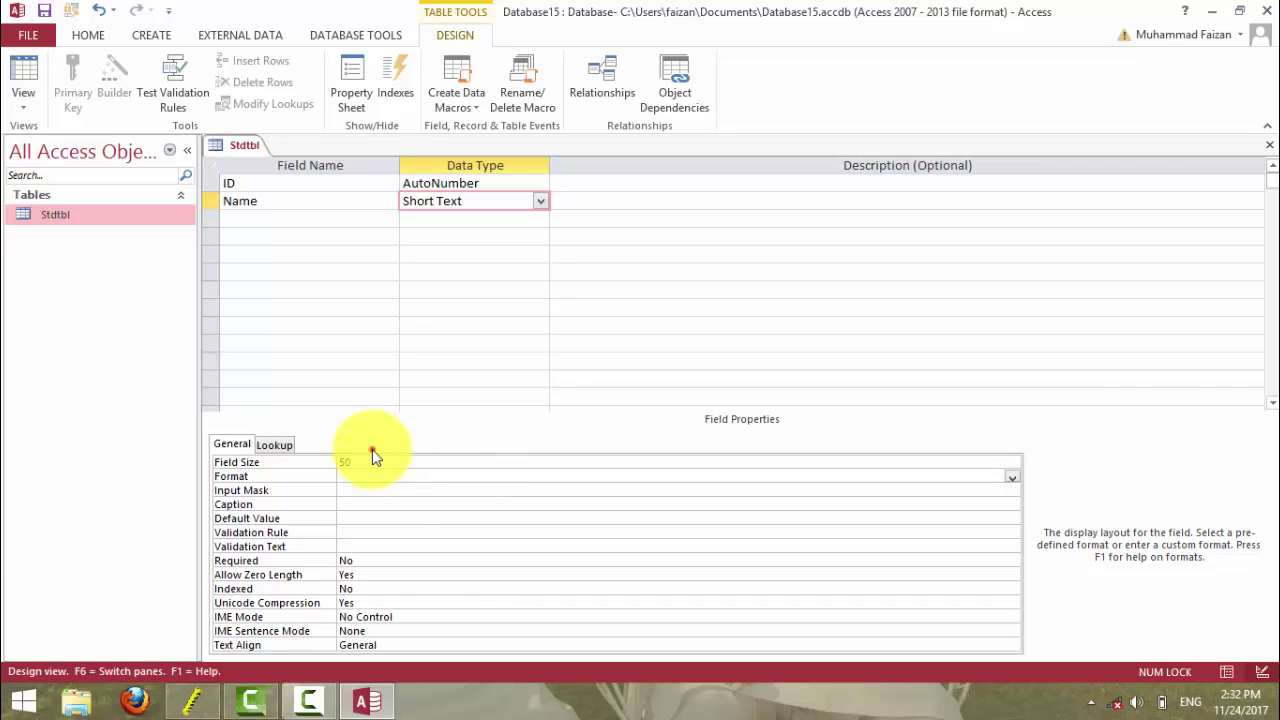
left_click_drag(372, 461, 332, 463)
type("255")
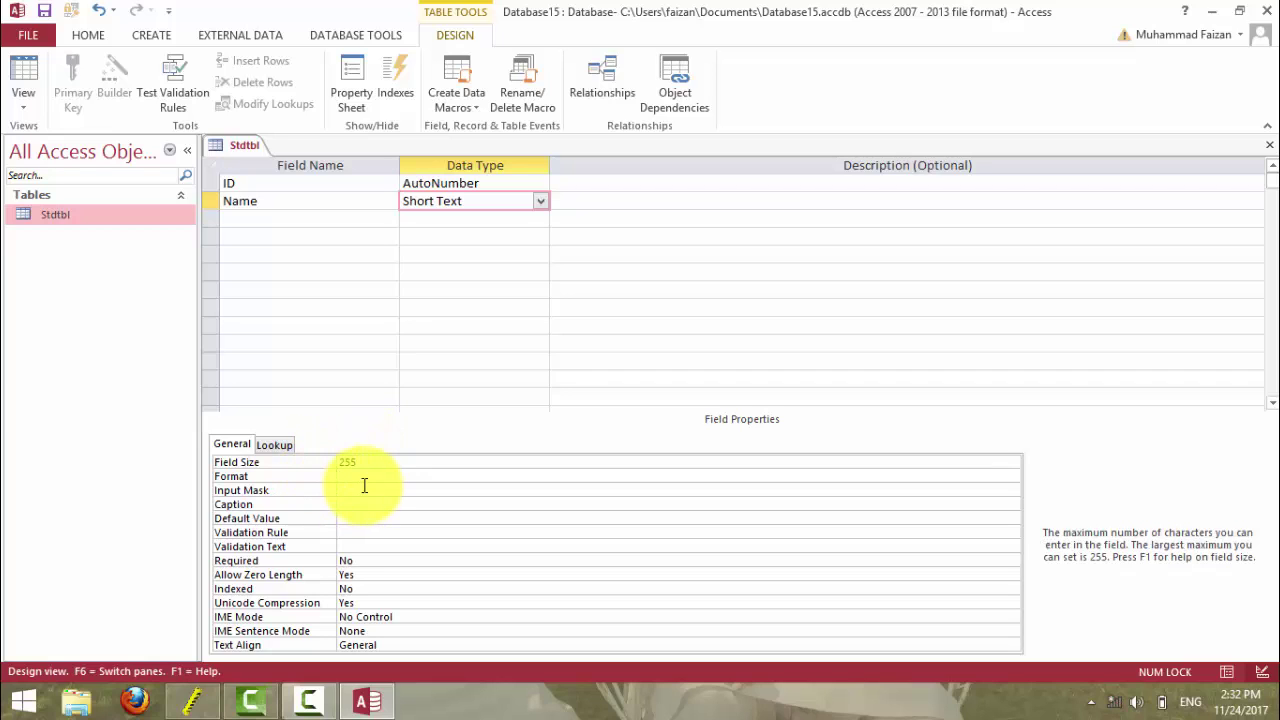
- Enter >"Dr," as the Name field's Format
left_click(364, 479)
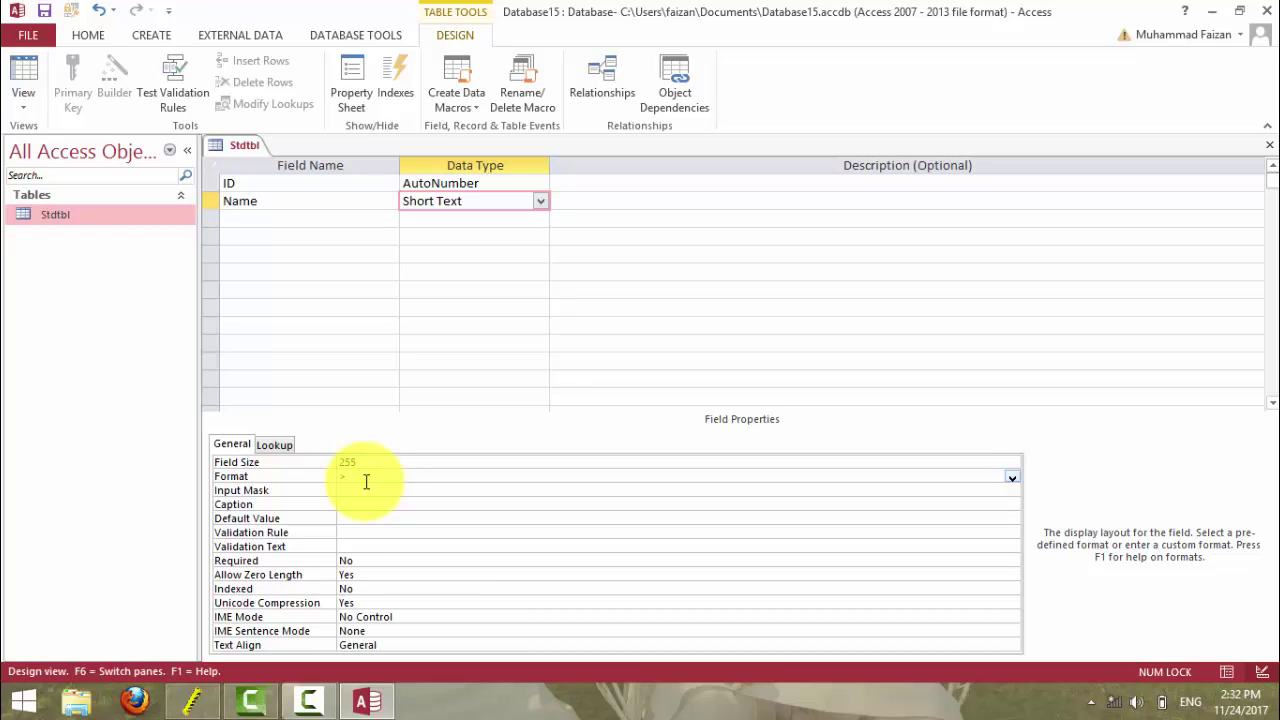
type("Dr,\"")
key("Return")
- Save the design and enter khan and bilal, displayed as Dr,KHAN and Dr,BILAL
left_click(23, 68)
left_click(609, 408)
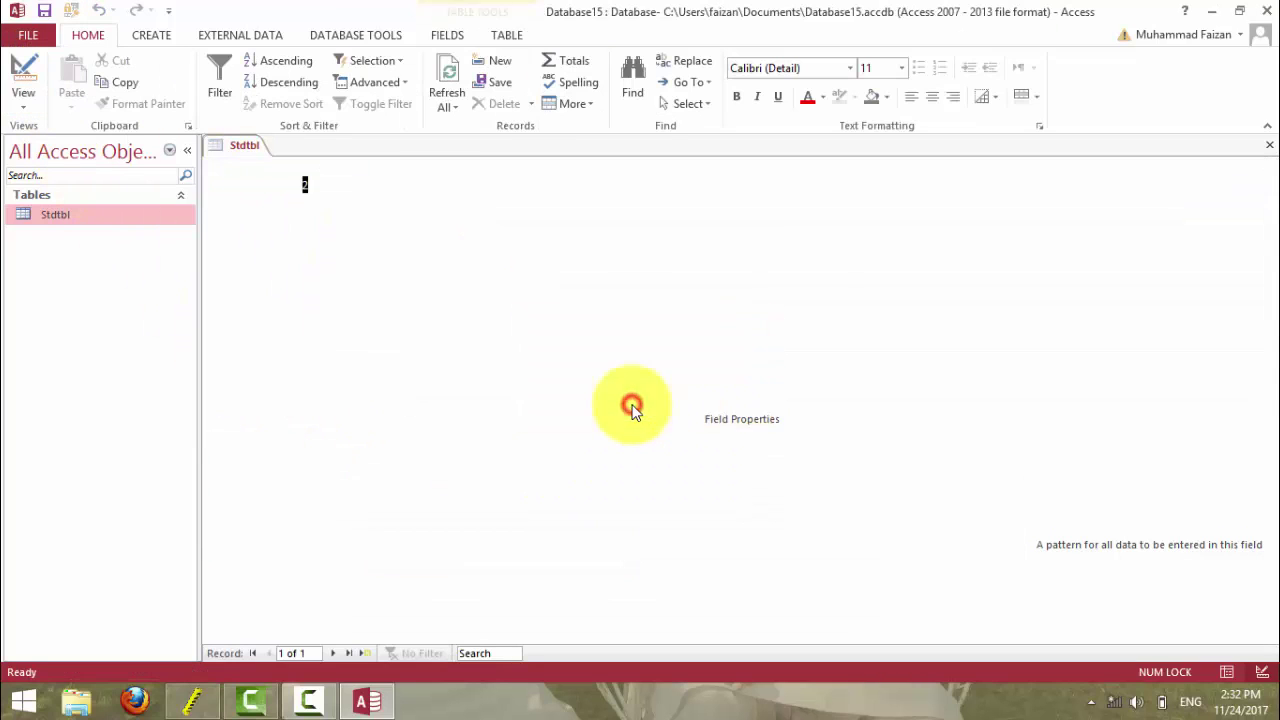
left_click(357, 189)
type("khan")
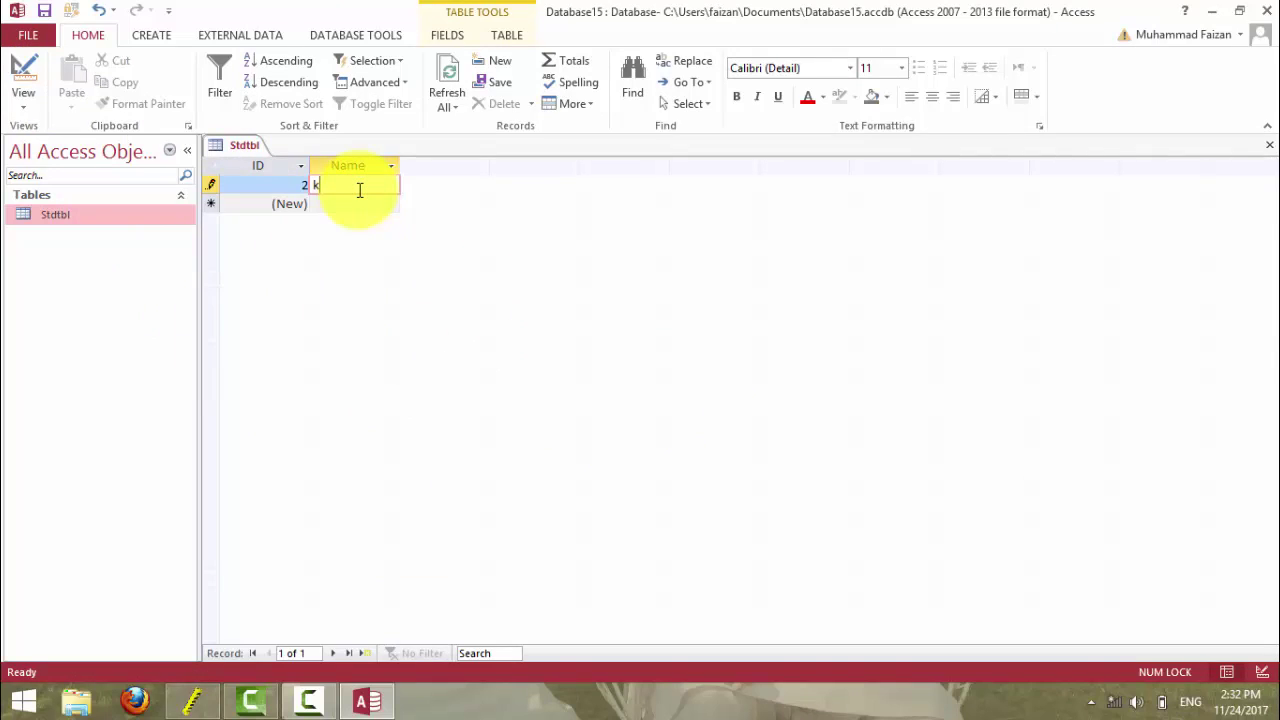
key("Return")
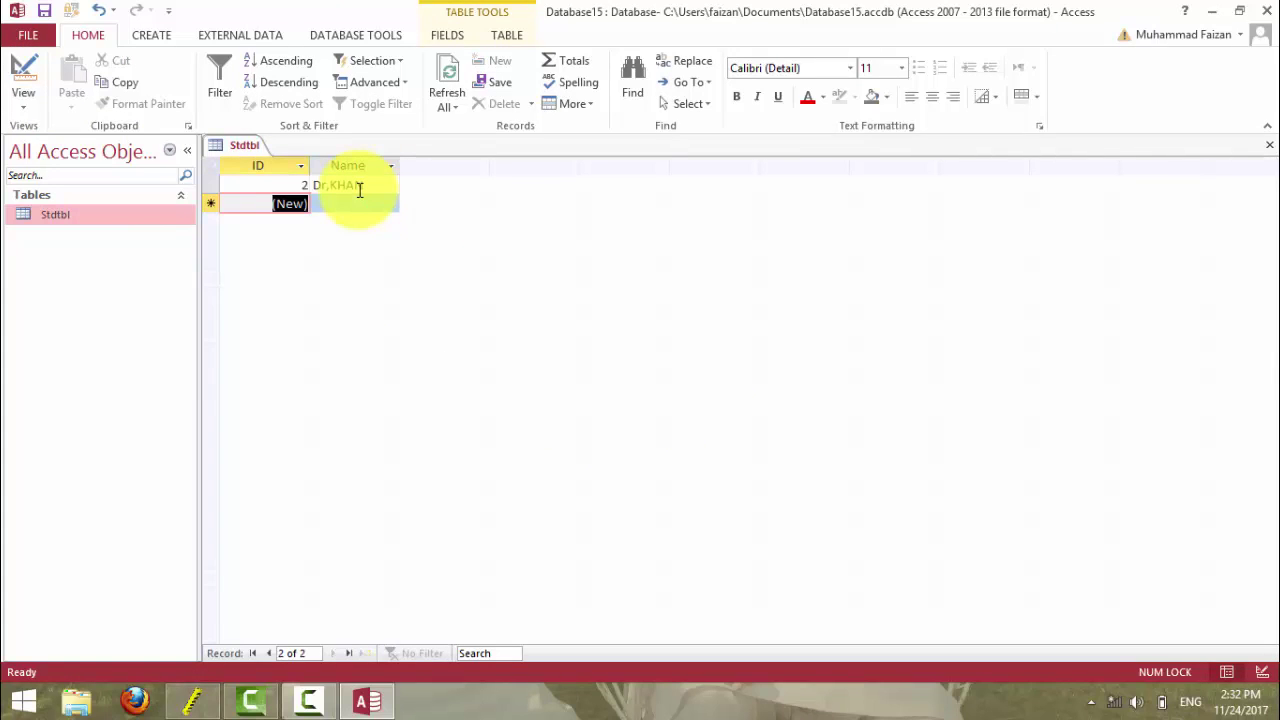
type("3")
key("Tab")
type("bilal")
key("Return")
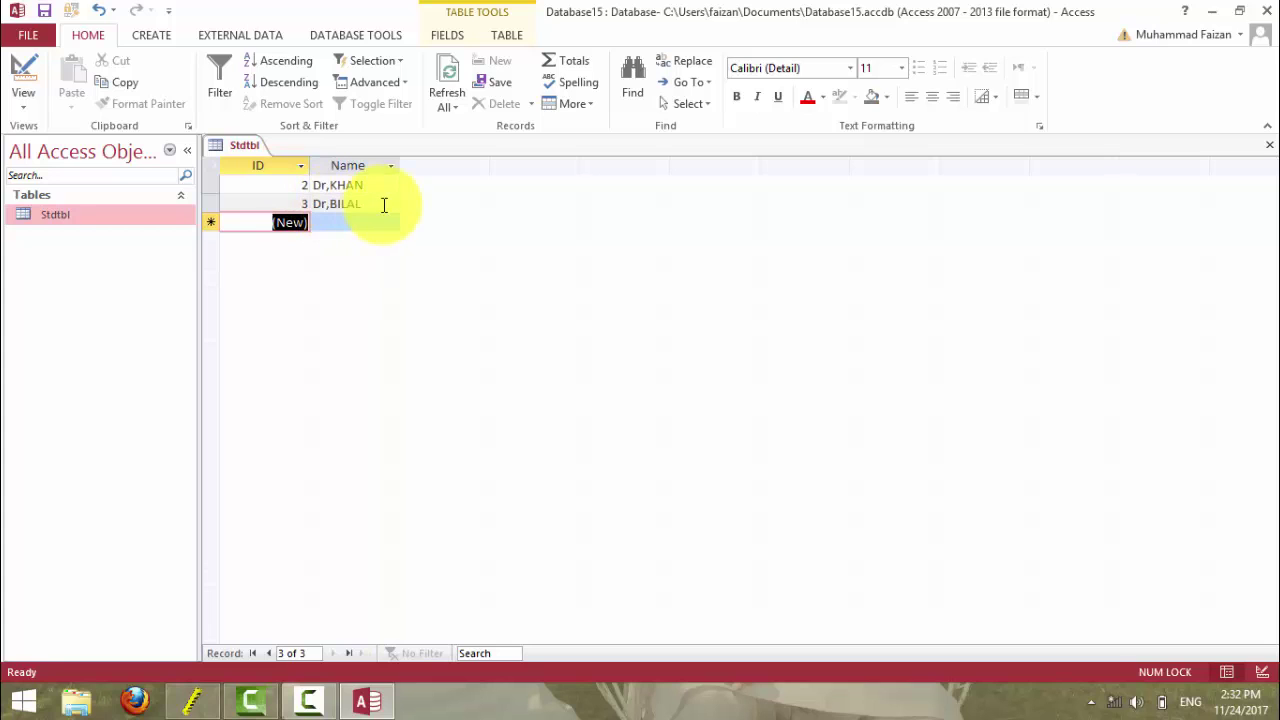
- Delete both records and return to Design View
left_click(215, 165)
key("Delete")
left_click(607, 408)
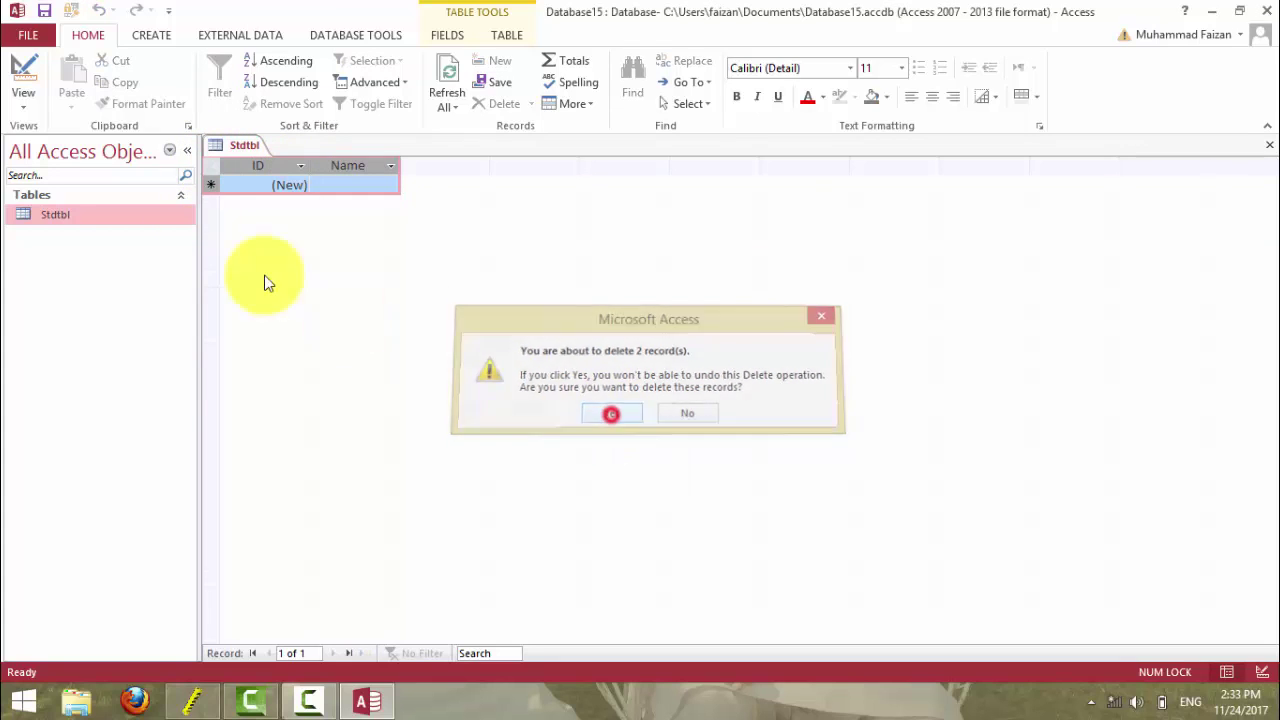
left_click(26, 63)
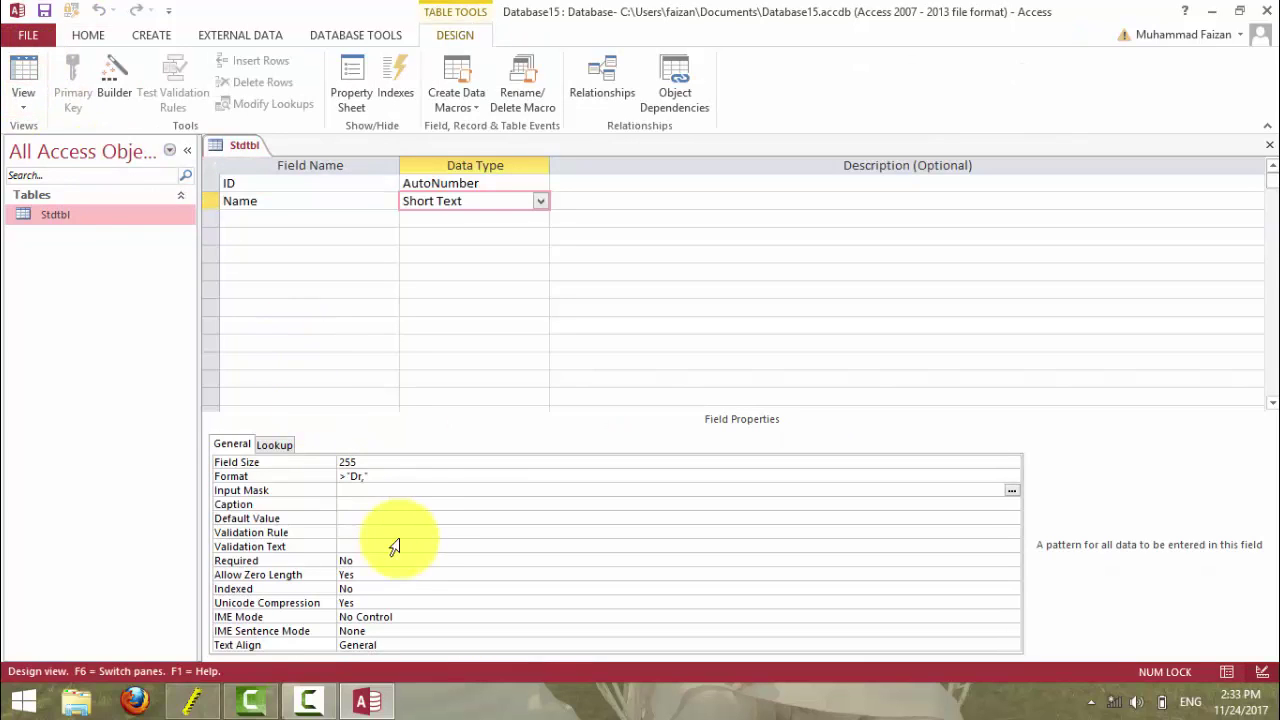
- Prefix the Name Format with < so it reads <"Dr,", and save on leaving Design View
left_click(346, 475)
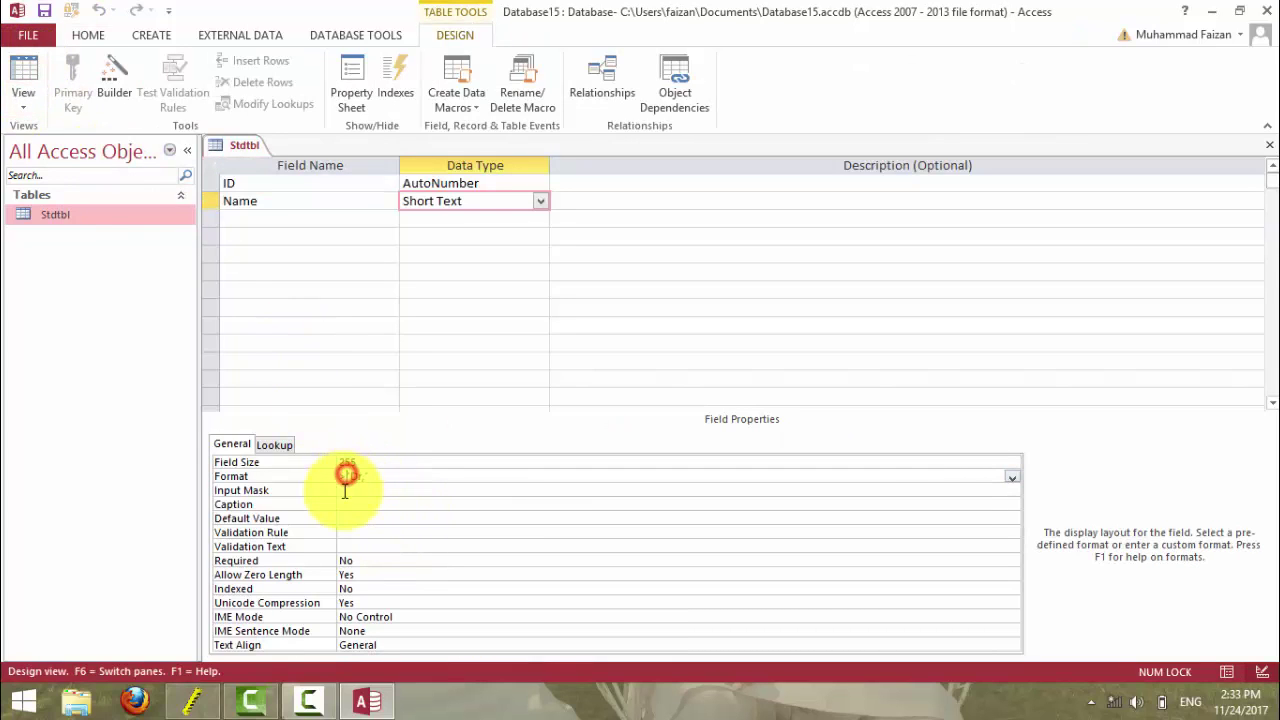
type("<")
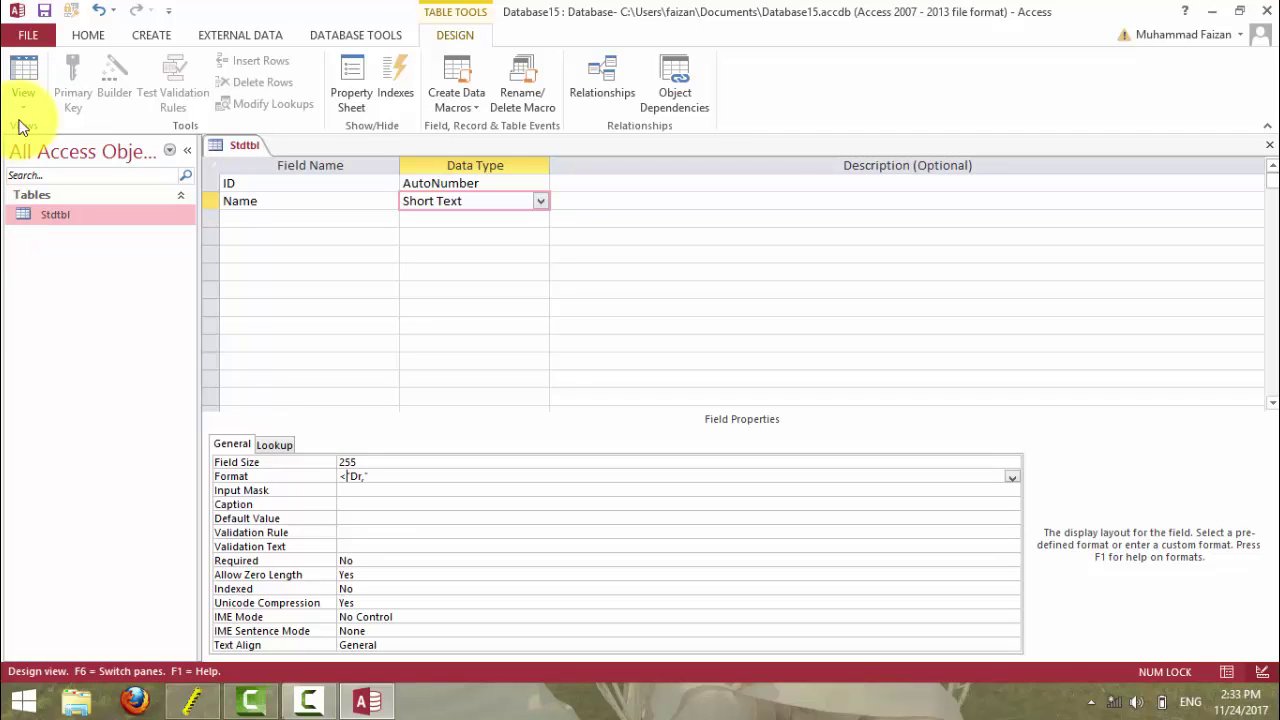
left_click(23, 80)
left_click(608, 407)
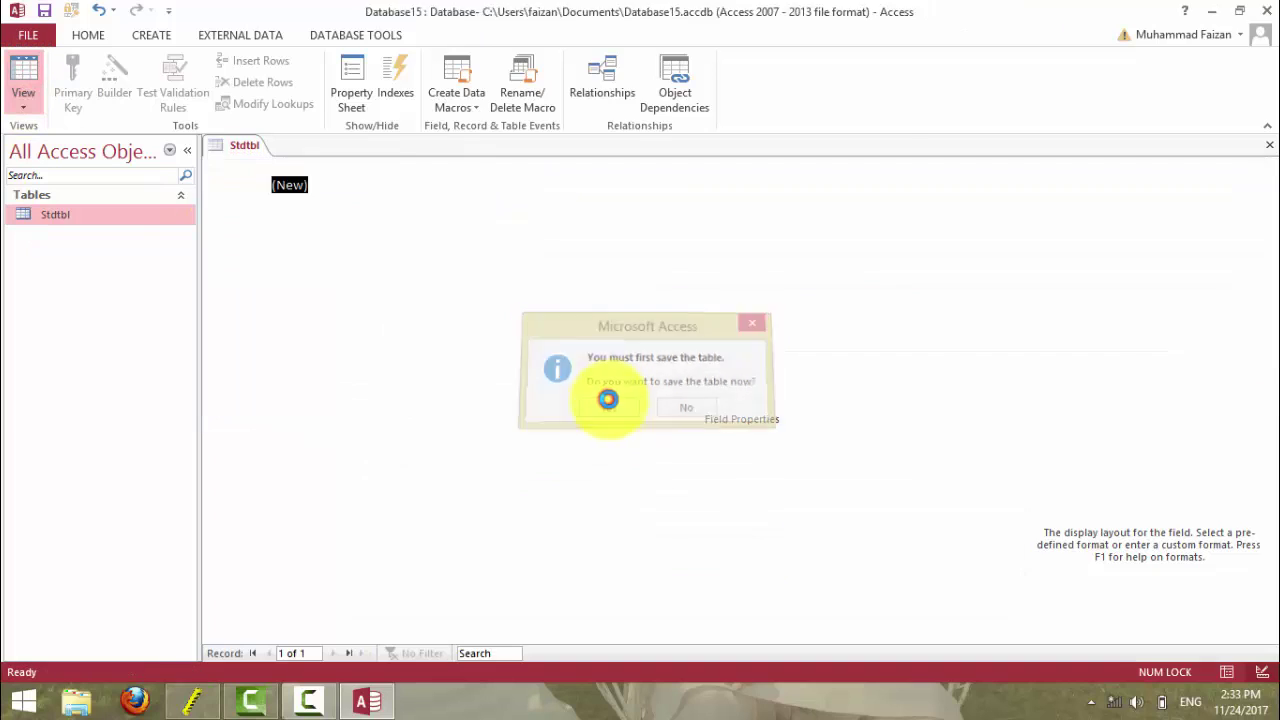
- Add the name Faisal, displayed as Dr,faisal, then minimize Access
left_click(350, 183)
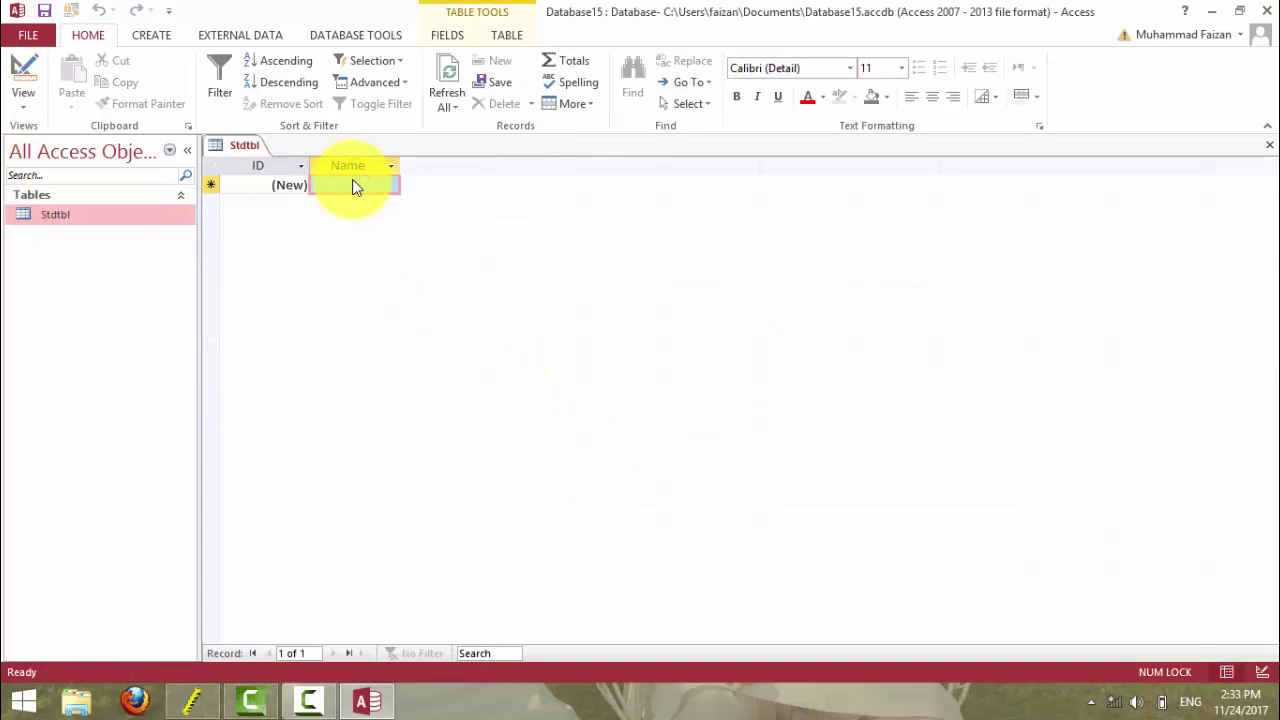
type("Faisa")
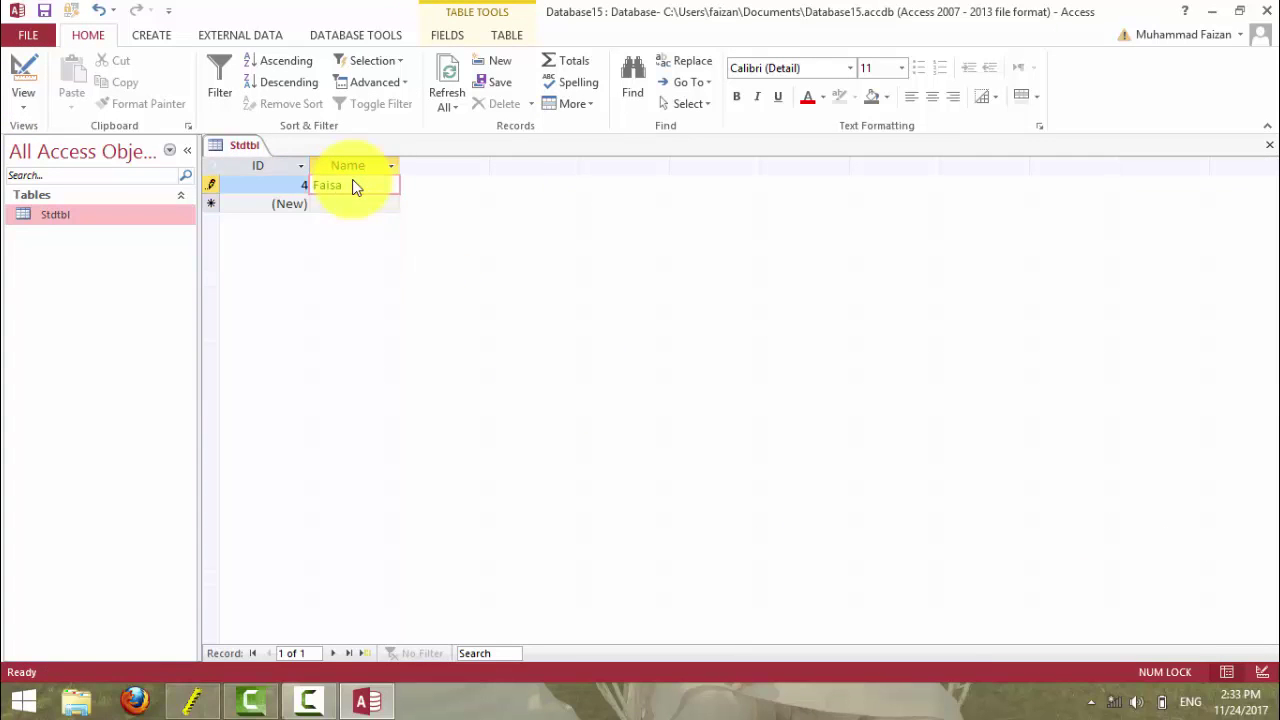
type("l")
key("Tab")
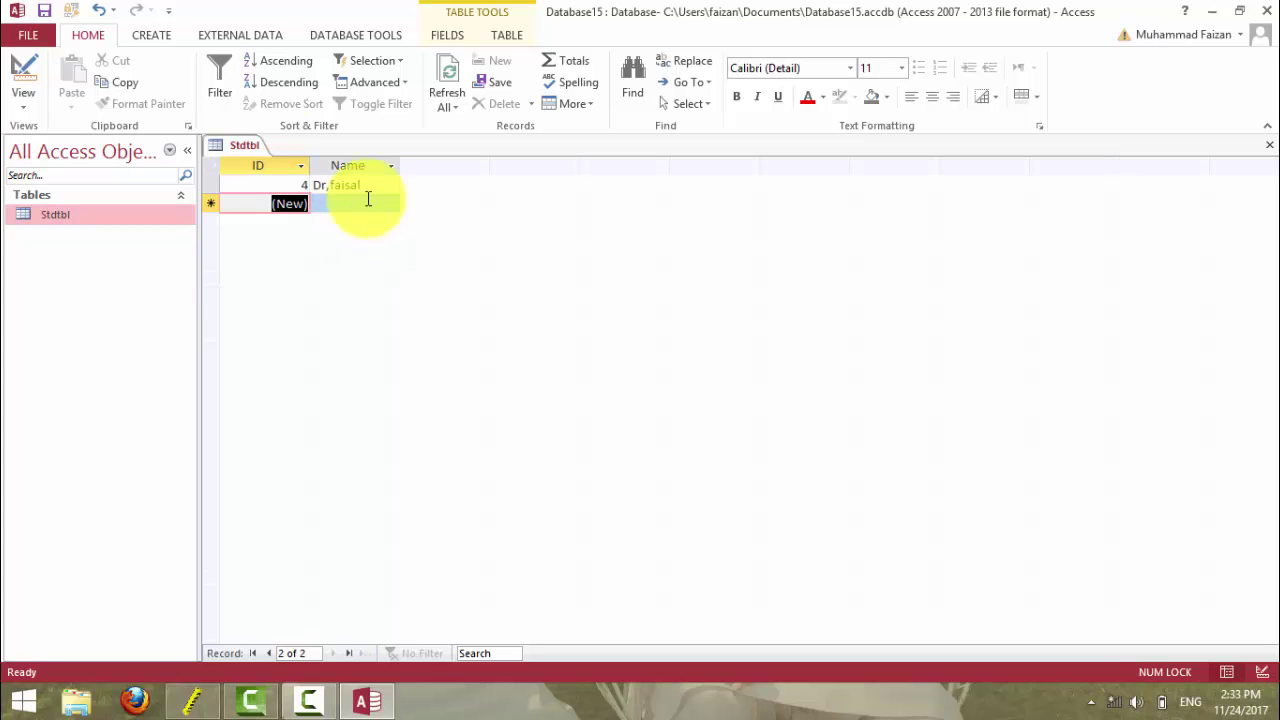
left_click(1211, 11)
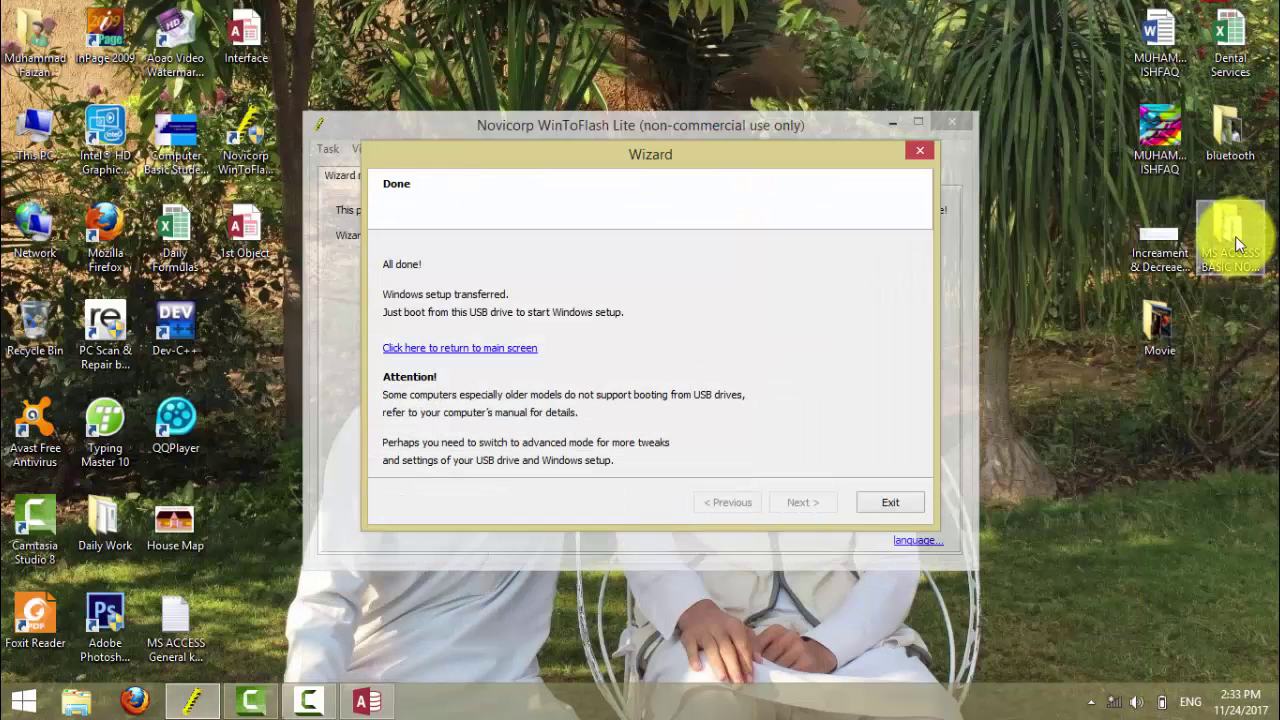
- View the Format with table Datatype notes in MS ACCESS BASIC NOTES, then return to Access
double_click(1232, 232)
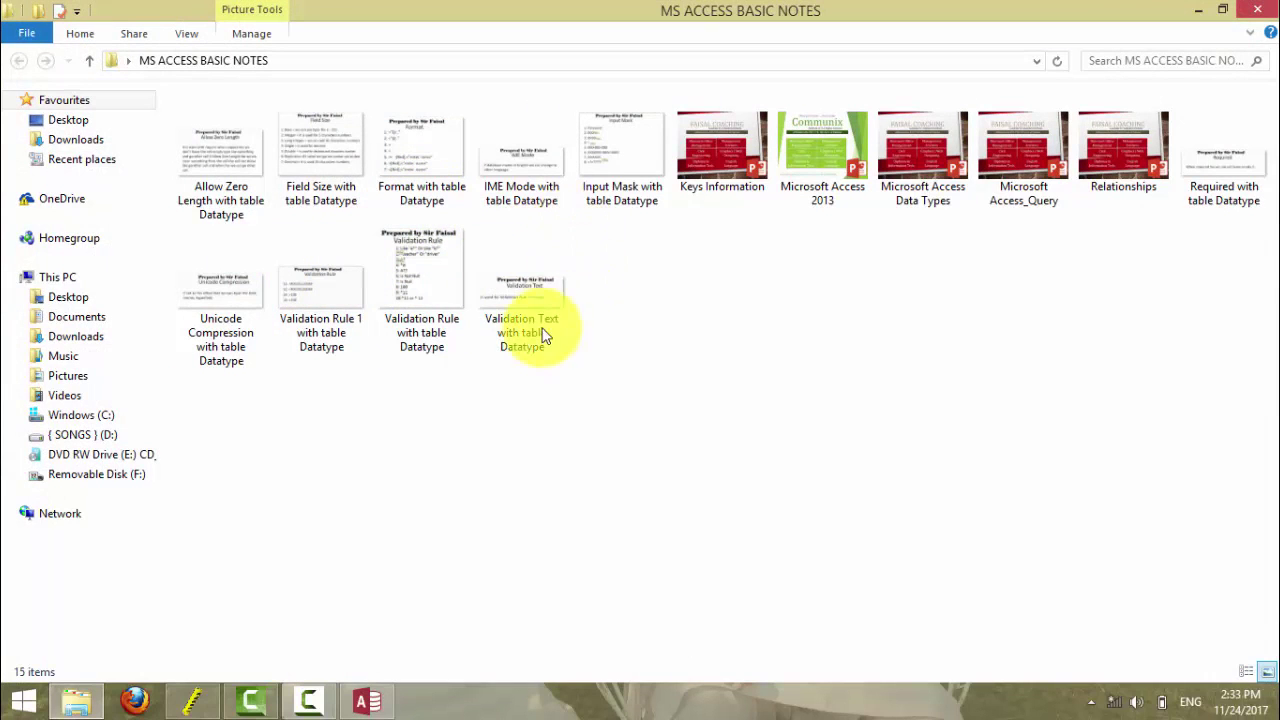
double_click(413, 165)
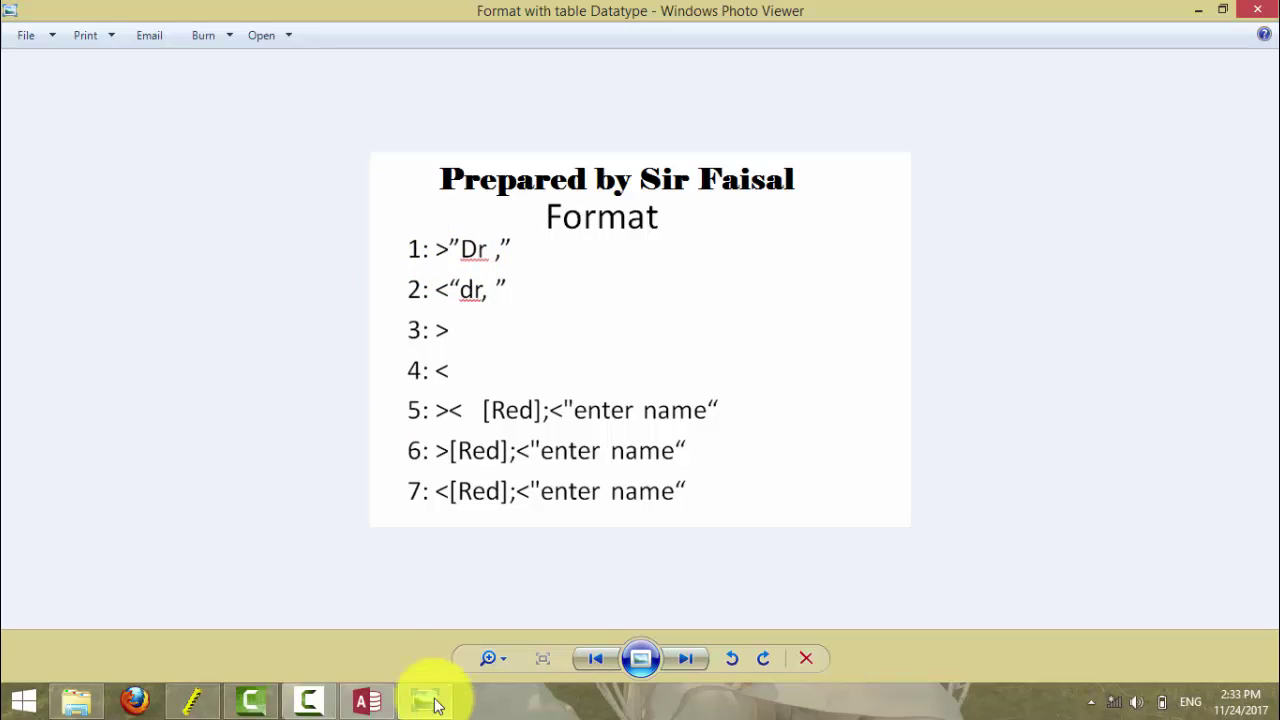
left_click(363, 703)
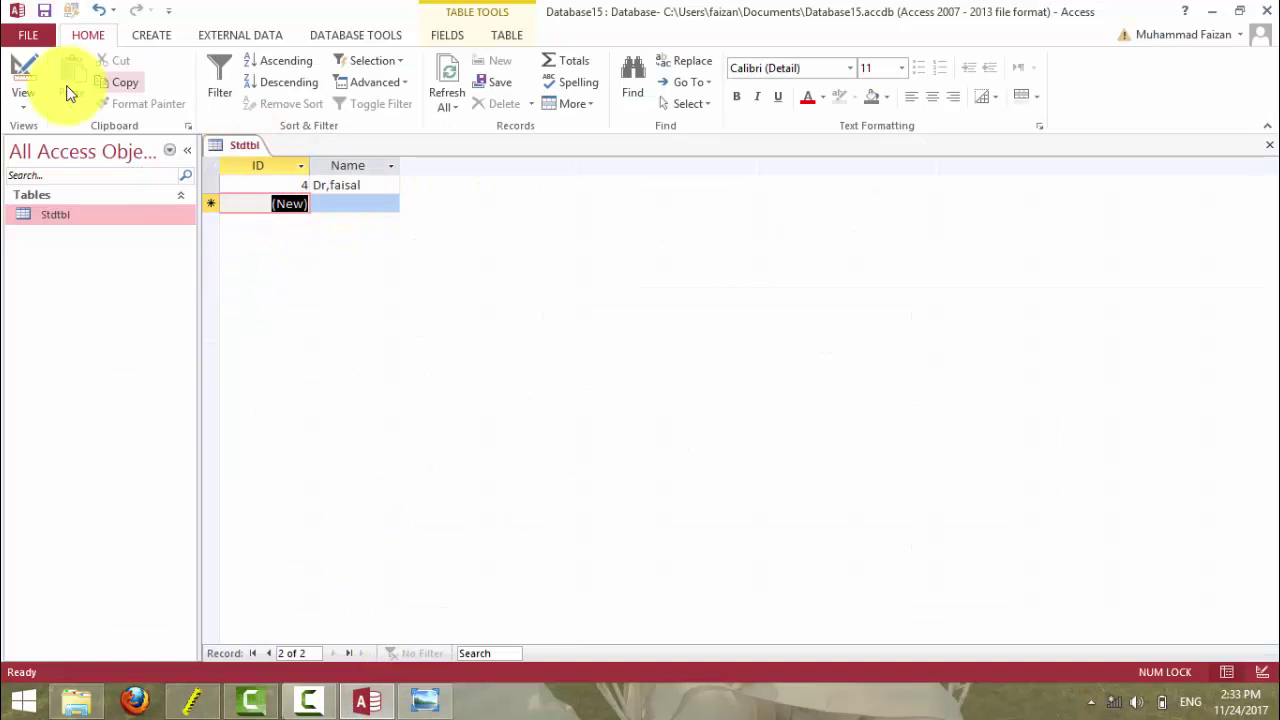
- In Design View, replace the Dr title in the Name Format with Mr/Miss
left_click(23, 74)
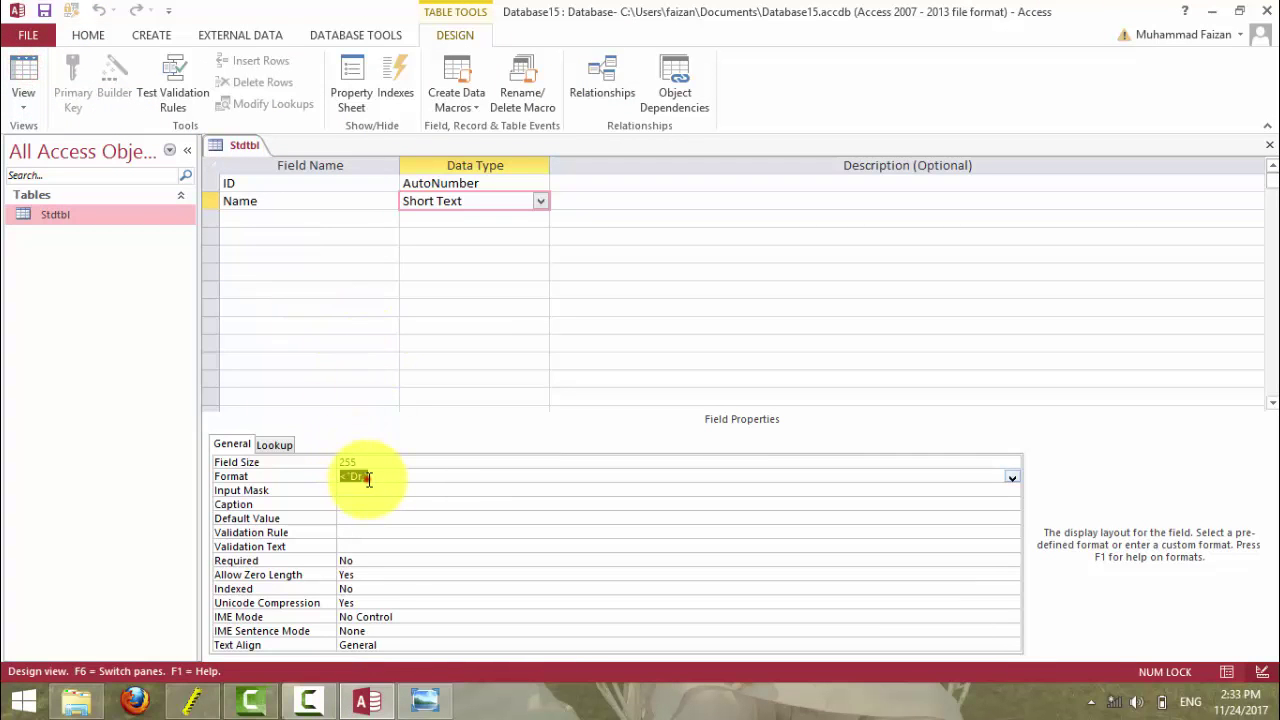
left_click(357, 478)
type("\"Dr,\"")
left_click_drag(394, 477, 323, 477)
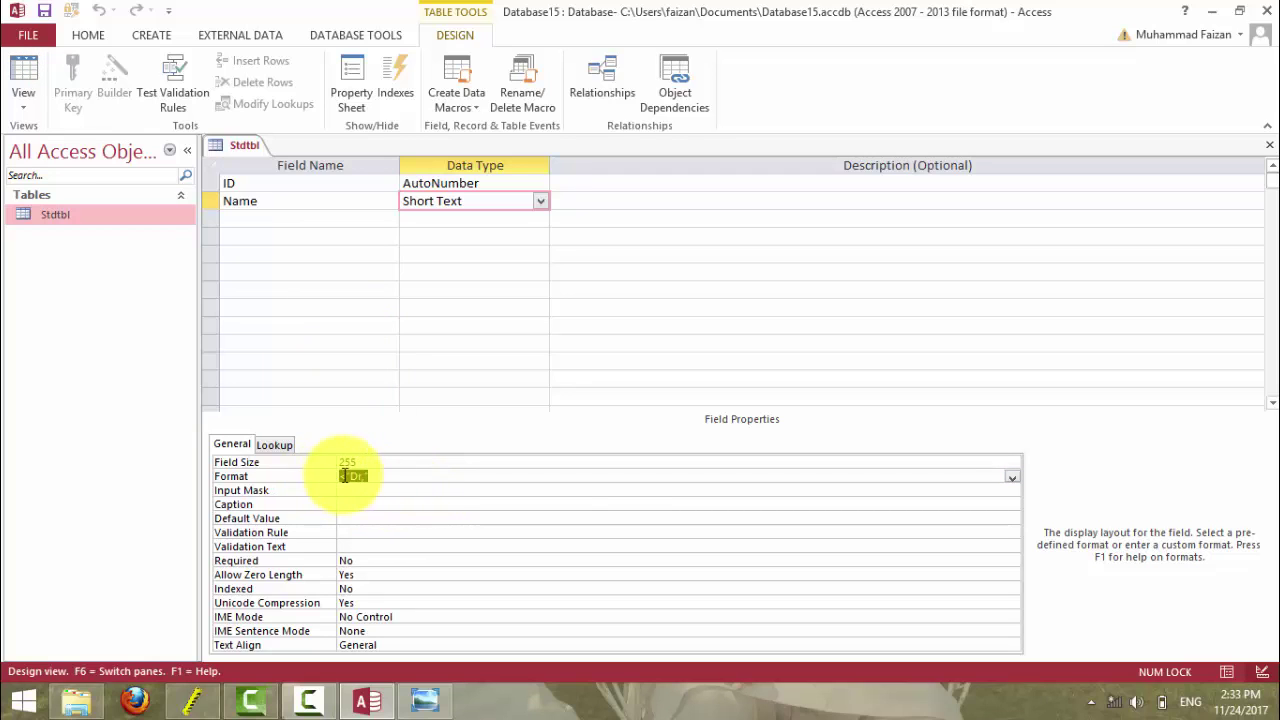
double_click(350, 477)
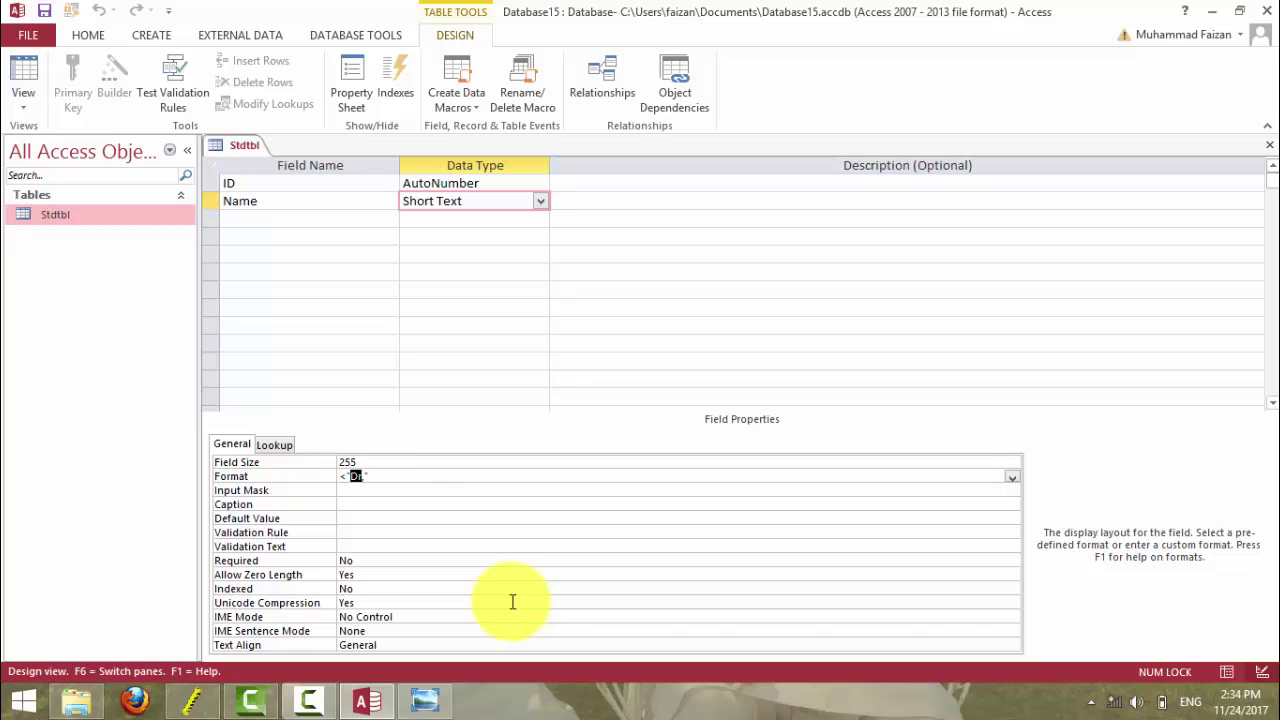
type("Mr./Miss,")
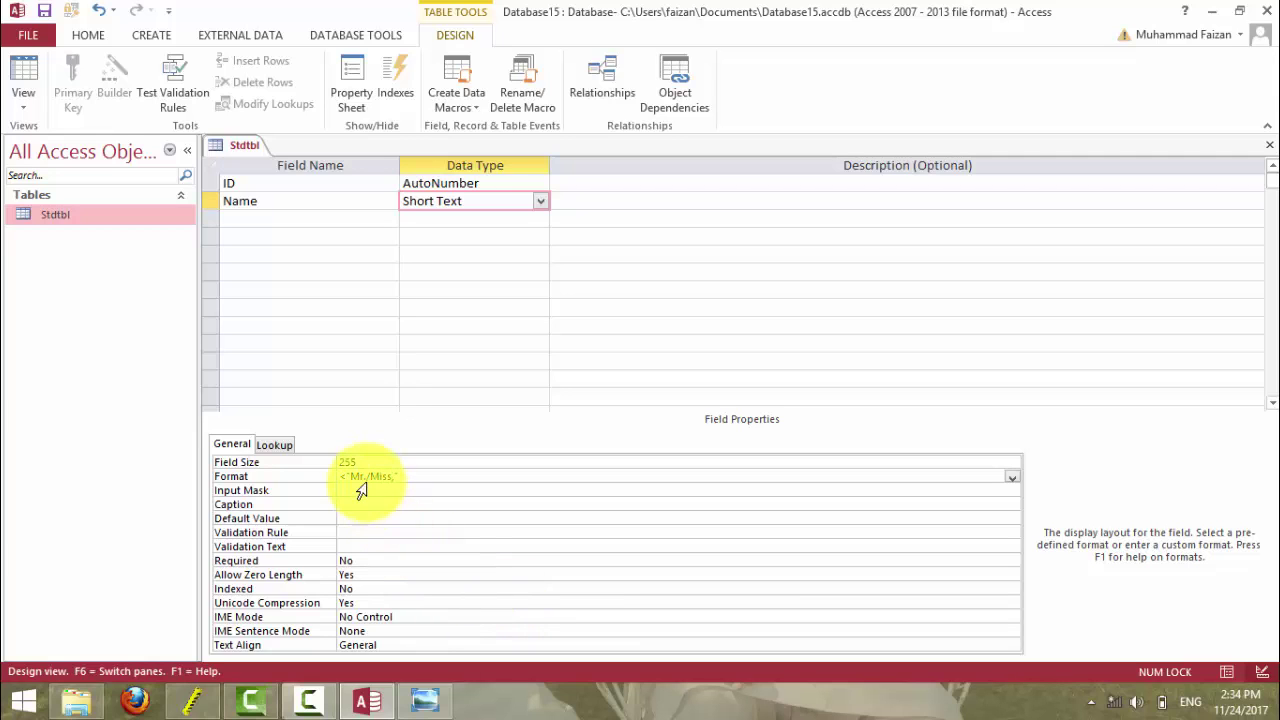
left_click(367, 477)
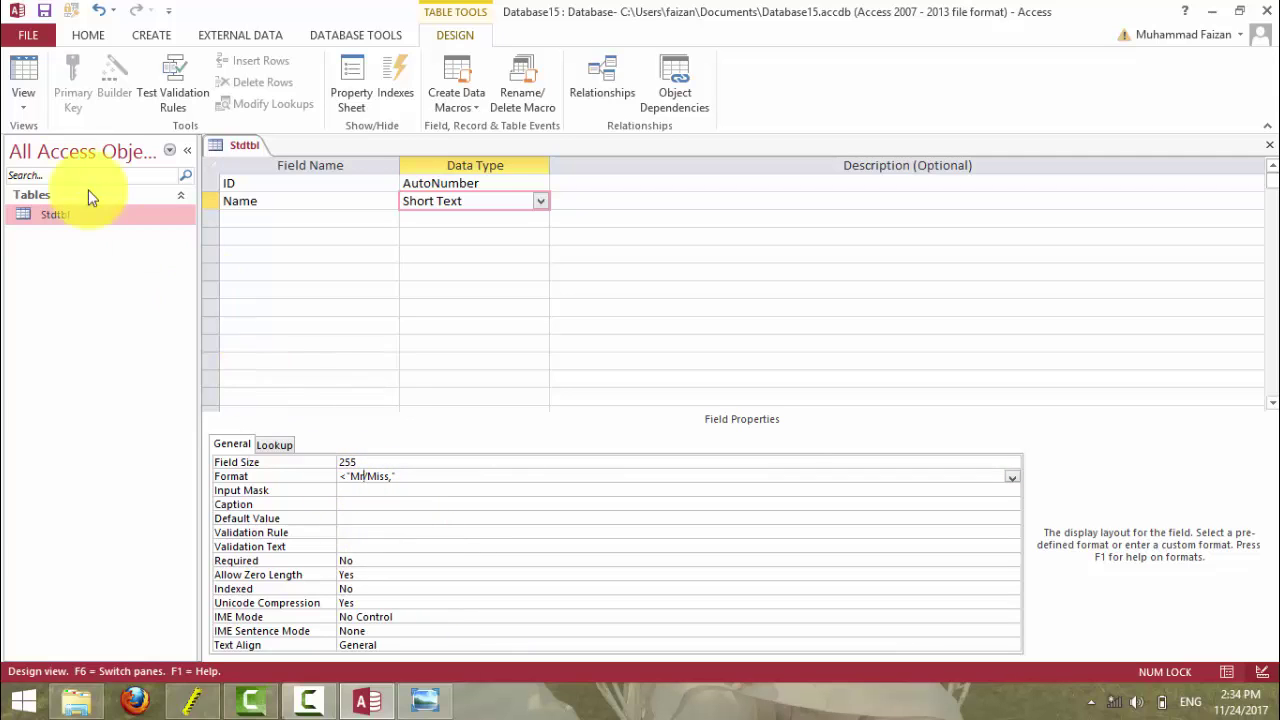
- Save the table and switch to Datasheet View, where the record shows Mr/Miss,faisal
left_click(29, 88)
left_click(66, 132)
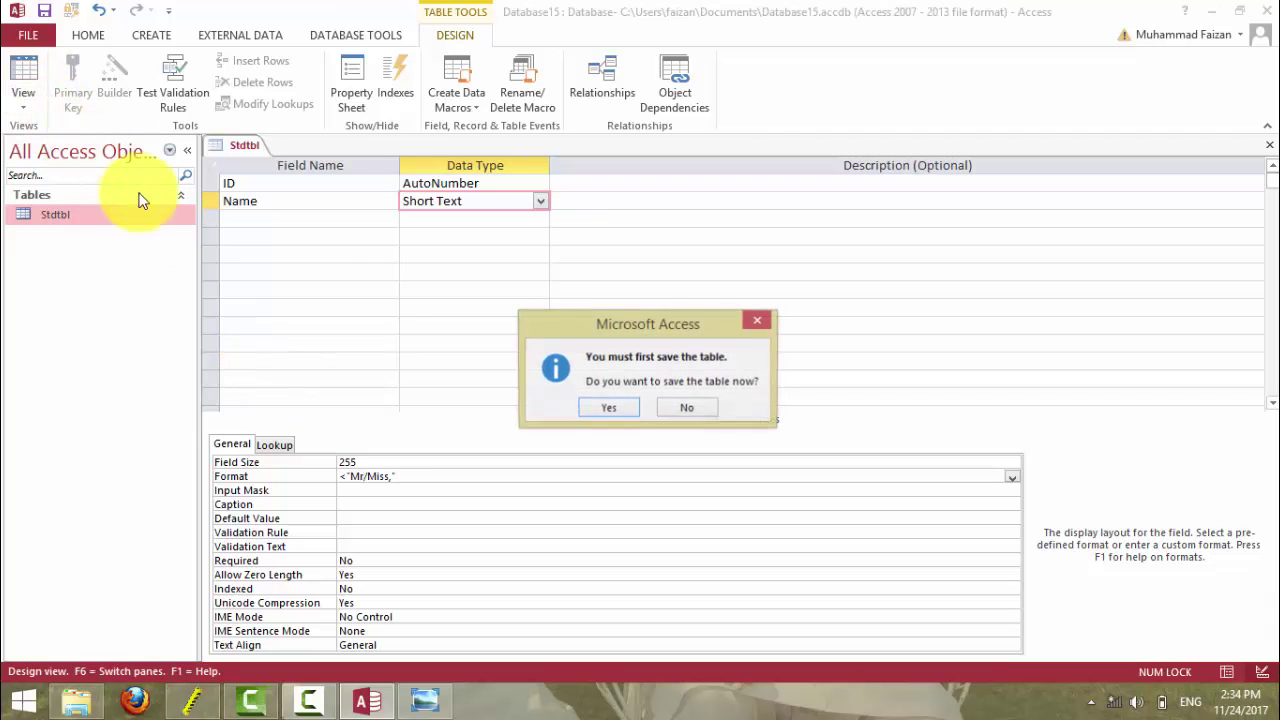
left_click(602, 408)
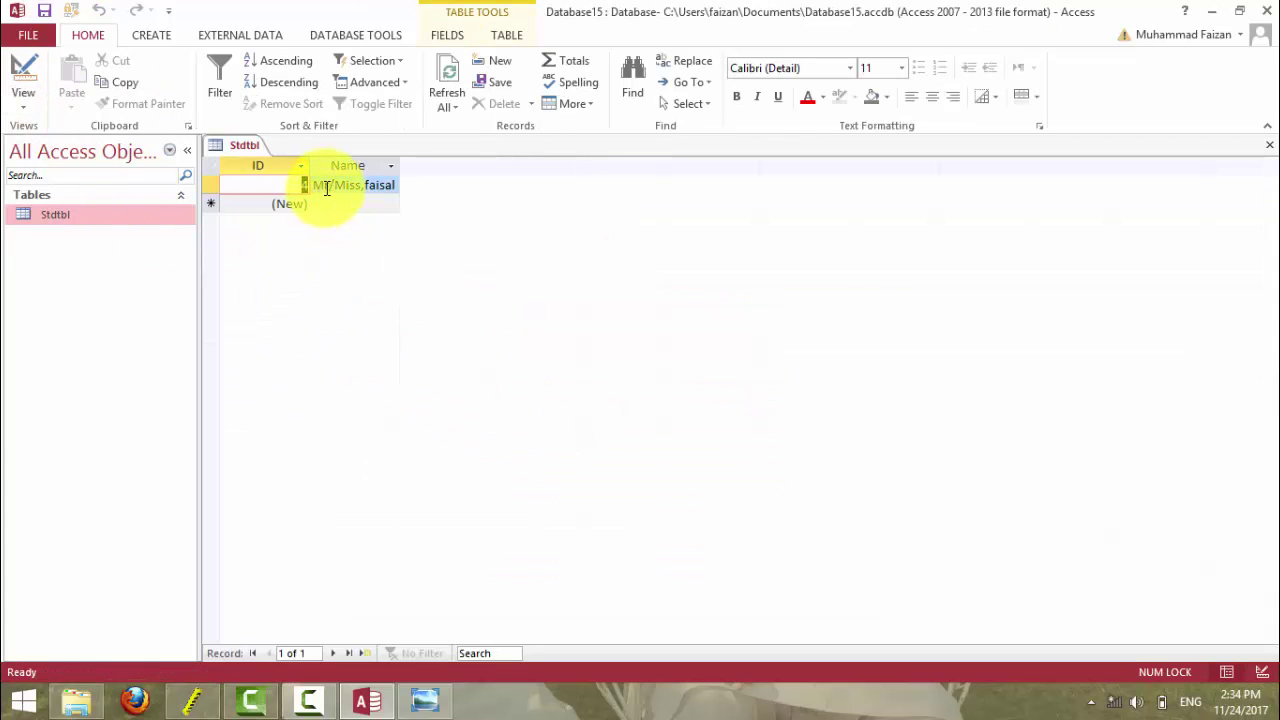
- Add Badshah and sidra as new names, displayed with the Mr/Miss, prefix
left_click(358, 205)
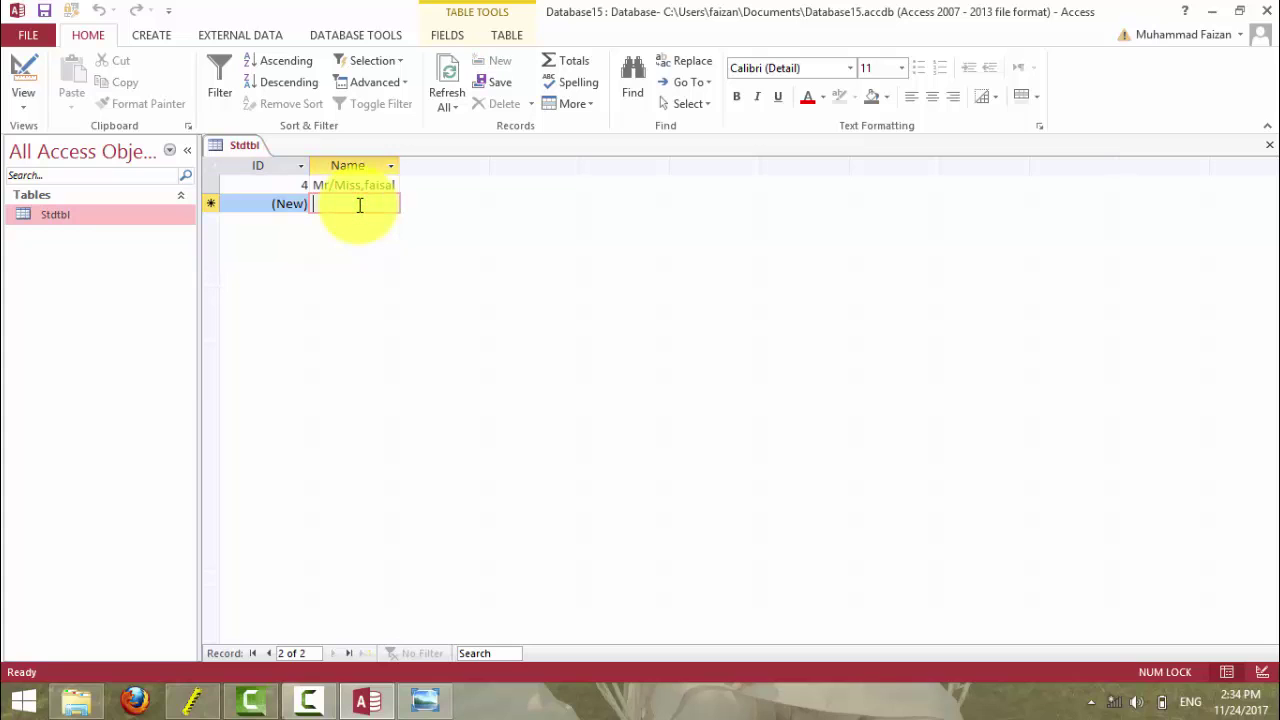
type("Badshah")
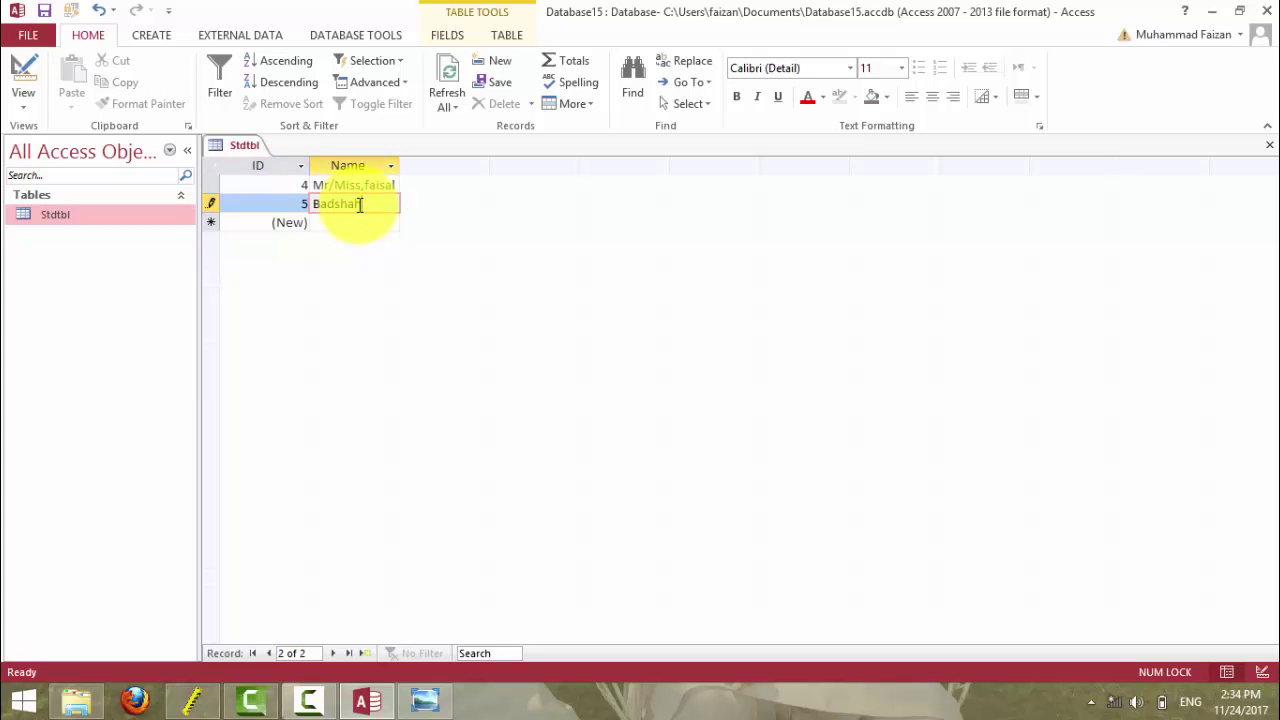
key("Tab")
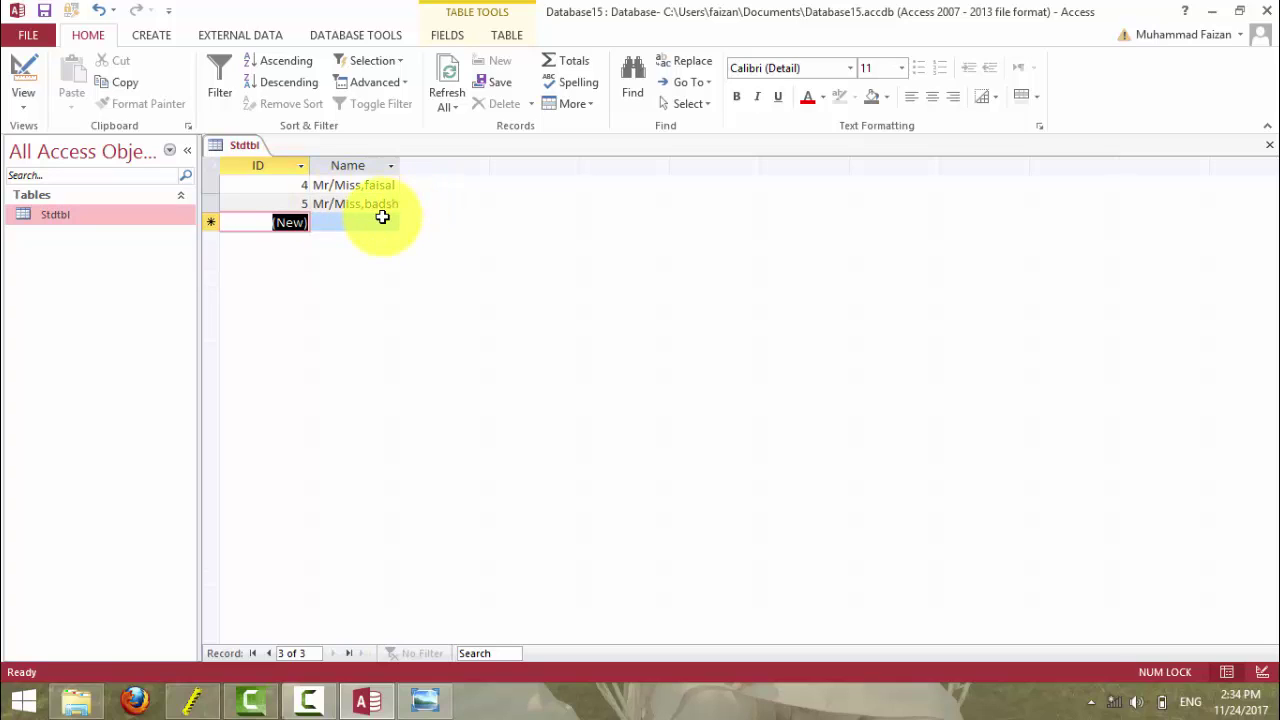
key("Tab")
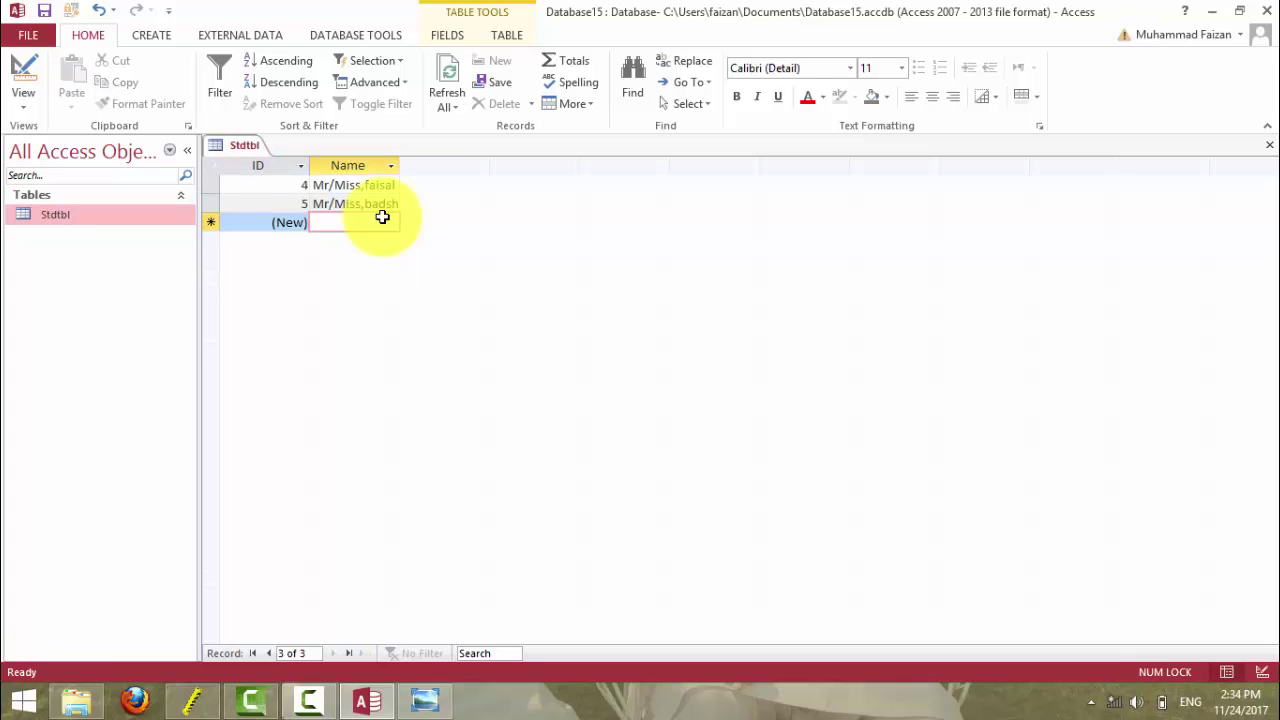
type("sidra")
key("Tab")
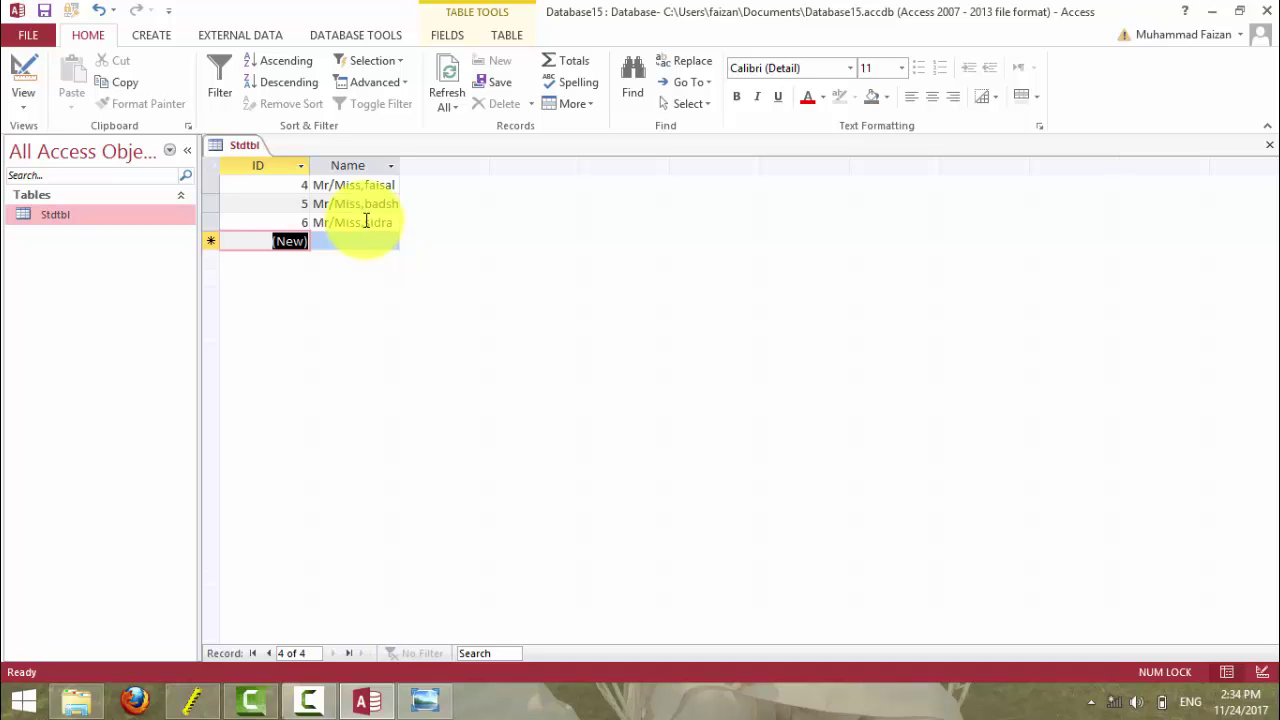
- Delete the Name Format, save, check the plain names, and go back to Design View
left_click(23, 72)
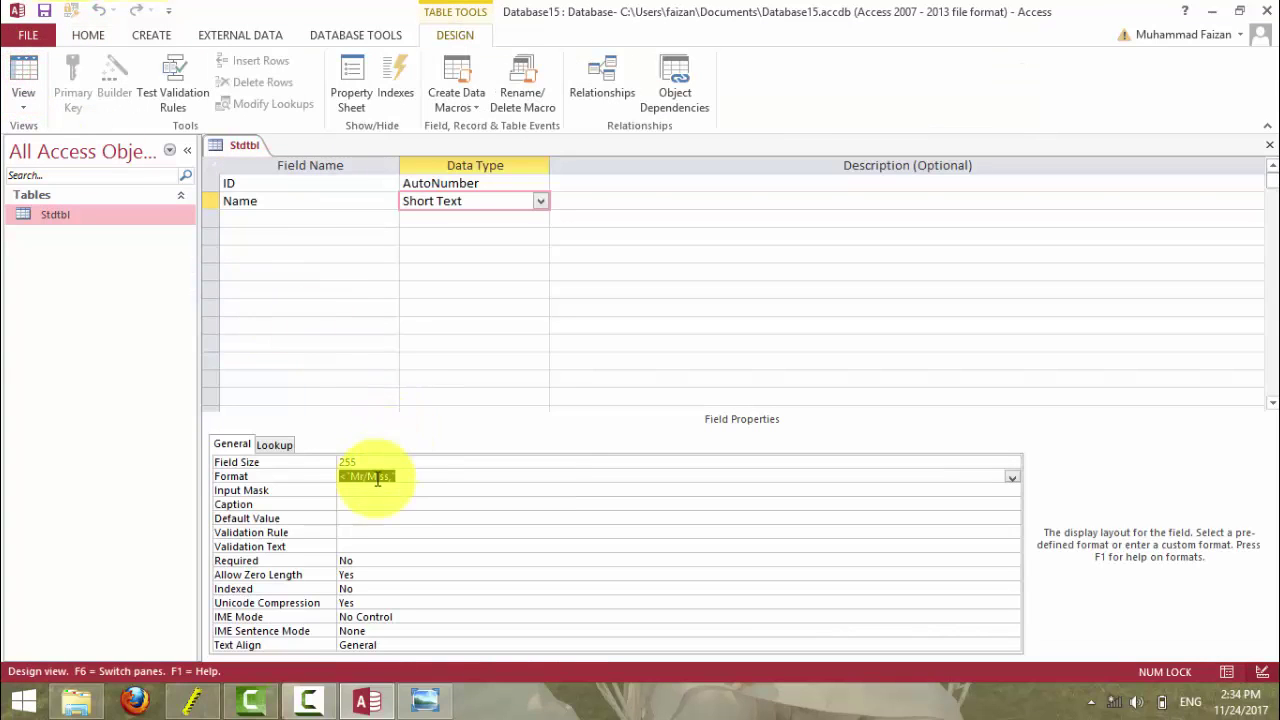
left_click_drag(403, 477, 337, 478)
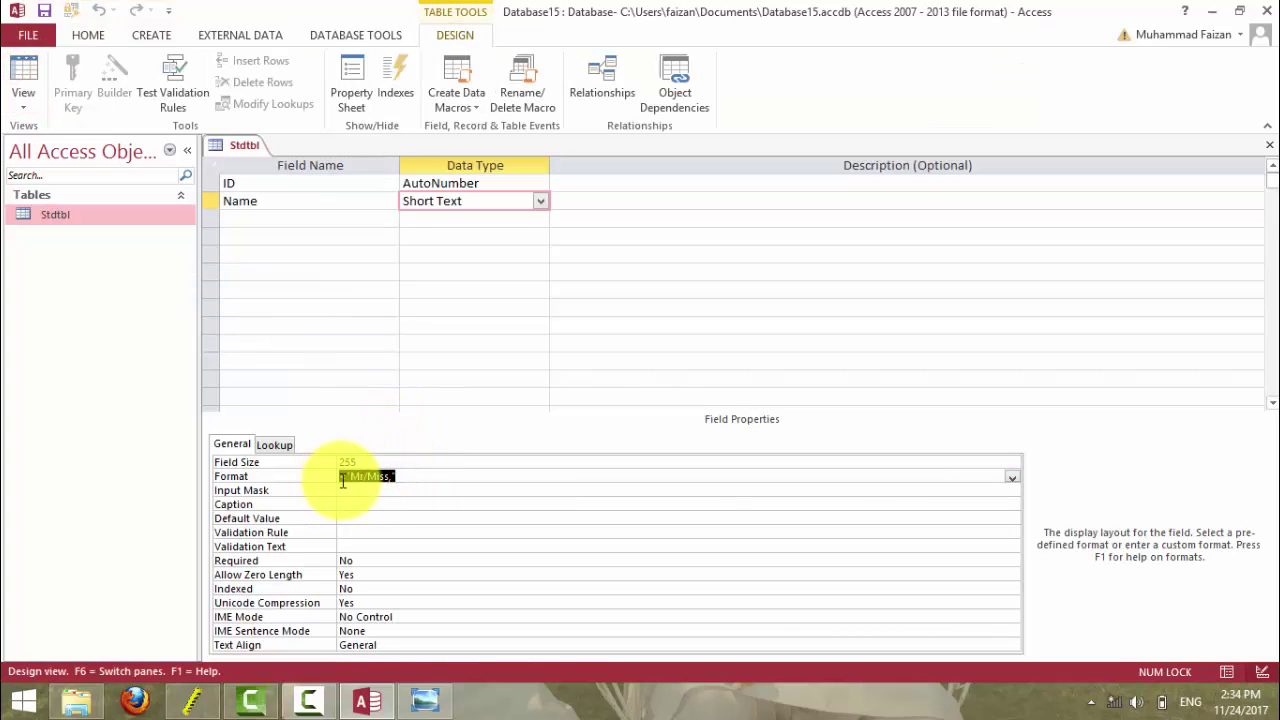
key("Delete")
left_click(23, 65)
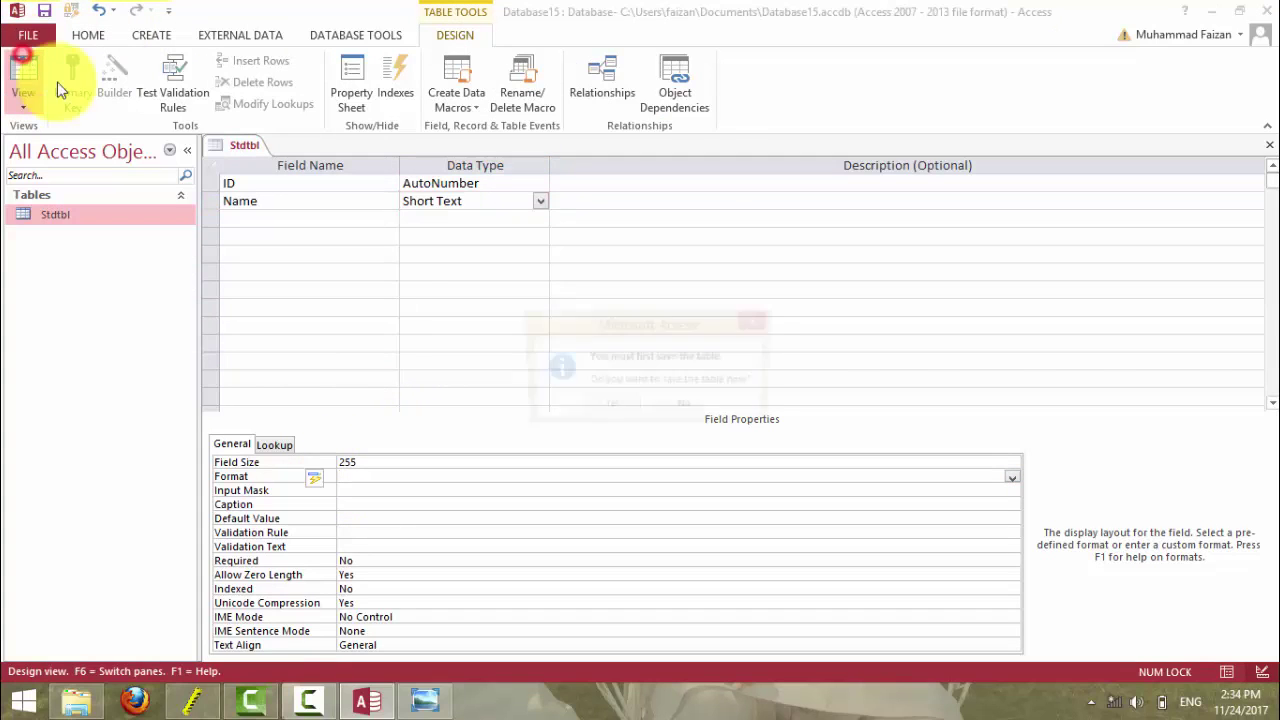
left_click(608, 407)
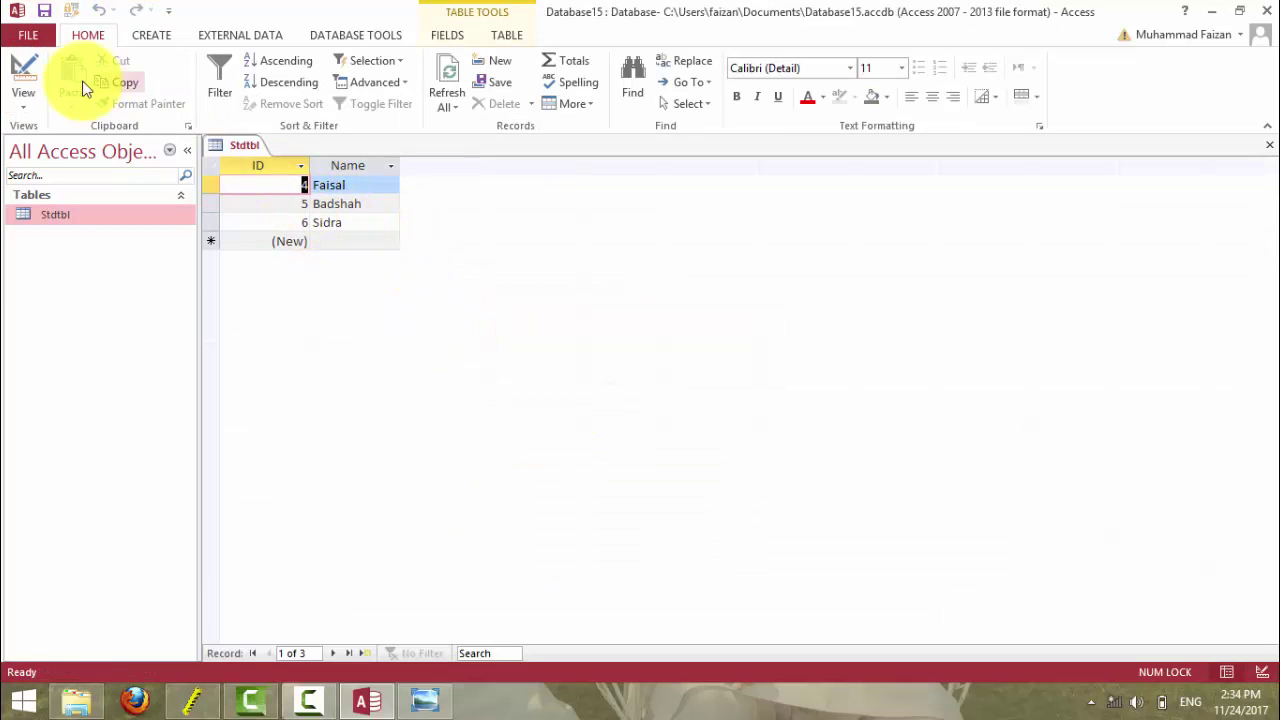
left_click(24, 70)
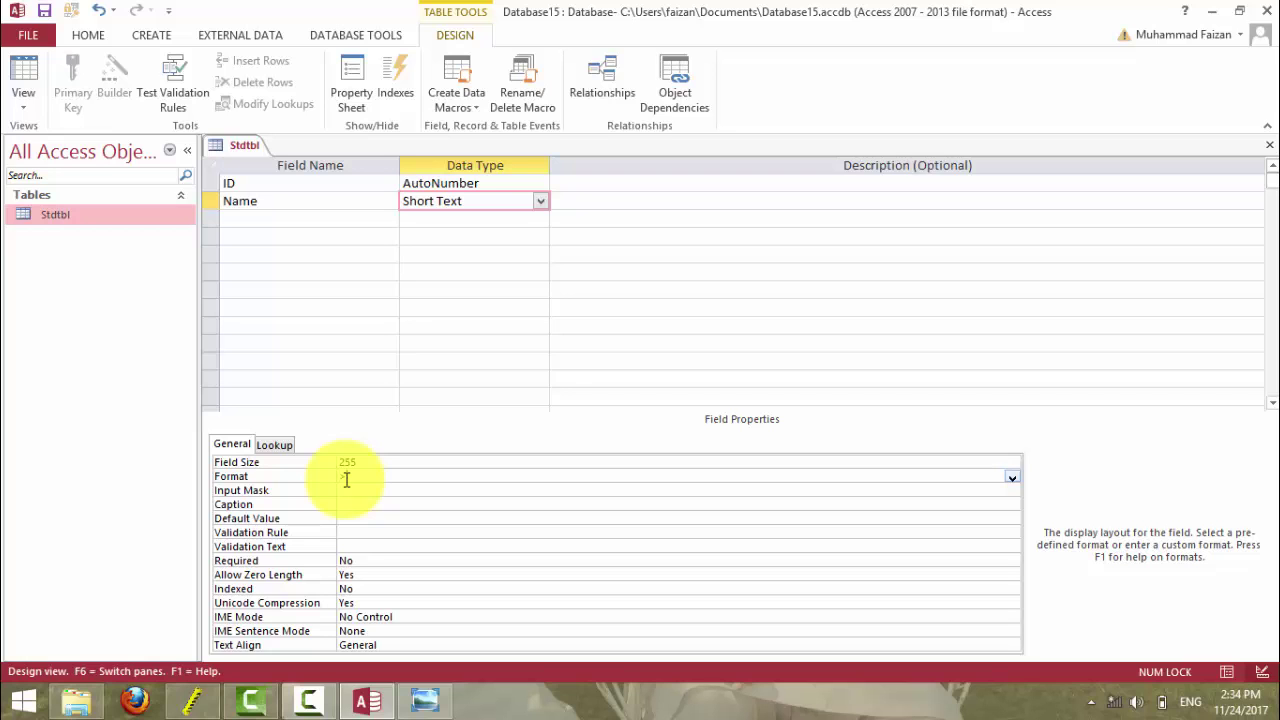
- Apply the > Format, save into Datasheet View, and delete all existing records
key("Down")
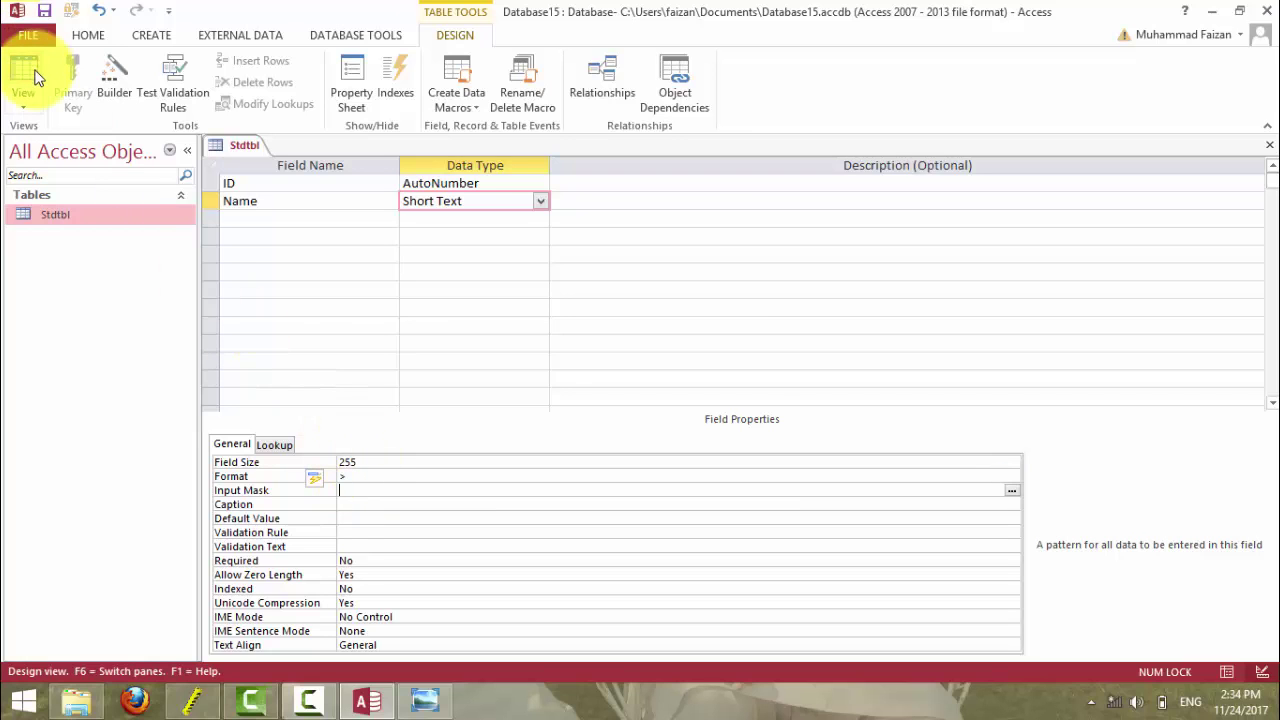
left_click(27, 78)
left_click(629, 401)
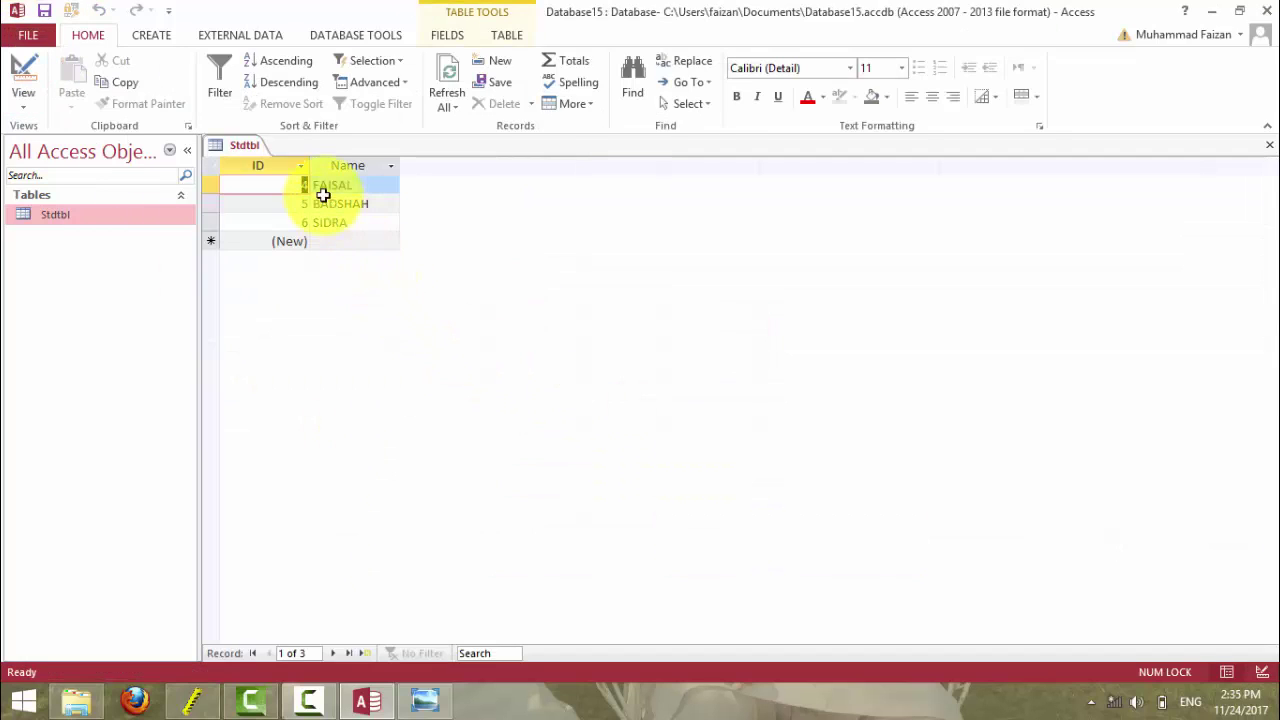
left_click(209, 165)
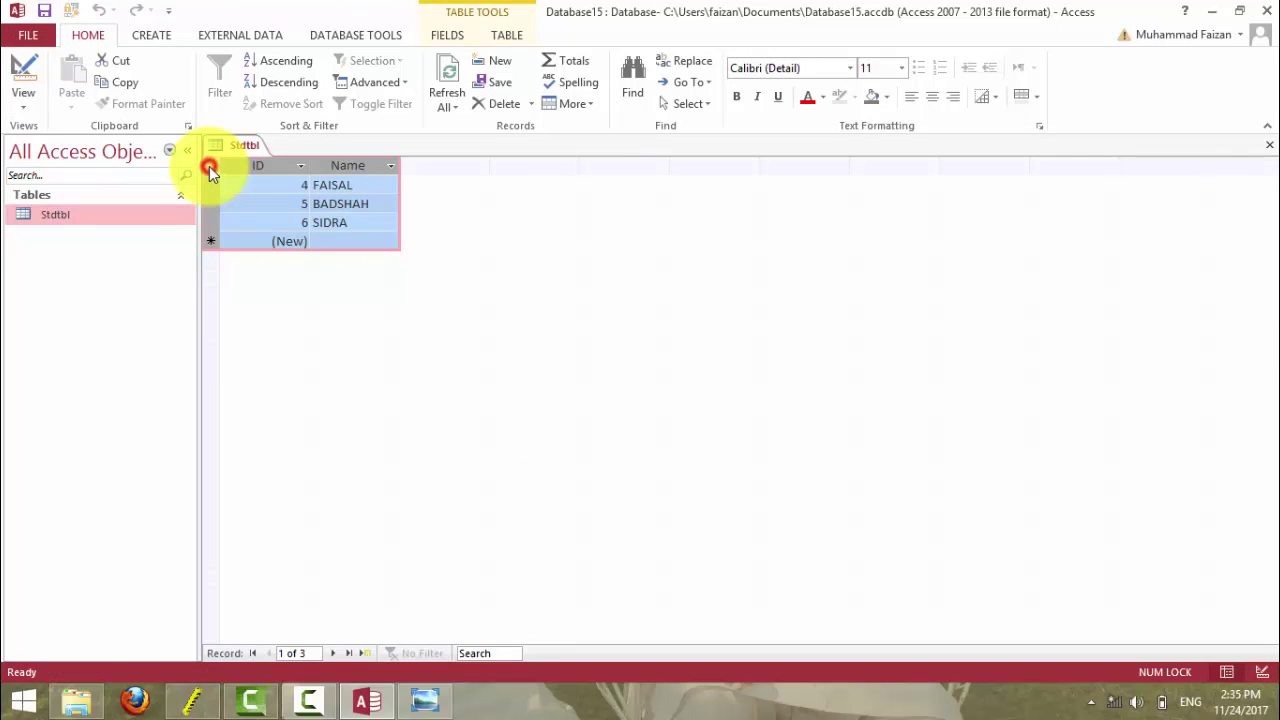
key("Delete")
left_click(625, 415)
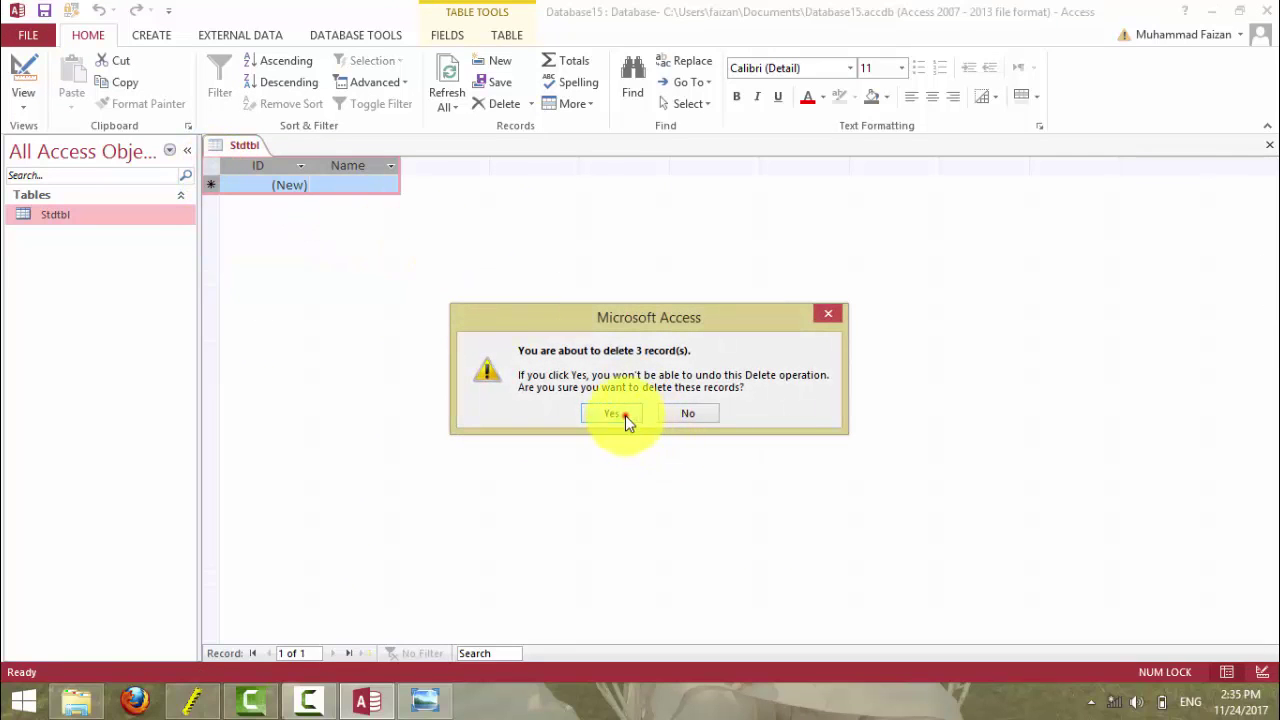
- Add the test name rizwan, displayed as RIZWAN, then select and delete it
left_click(340, 186)
type("R")
key("BackSpace")
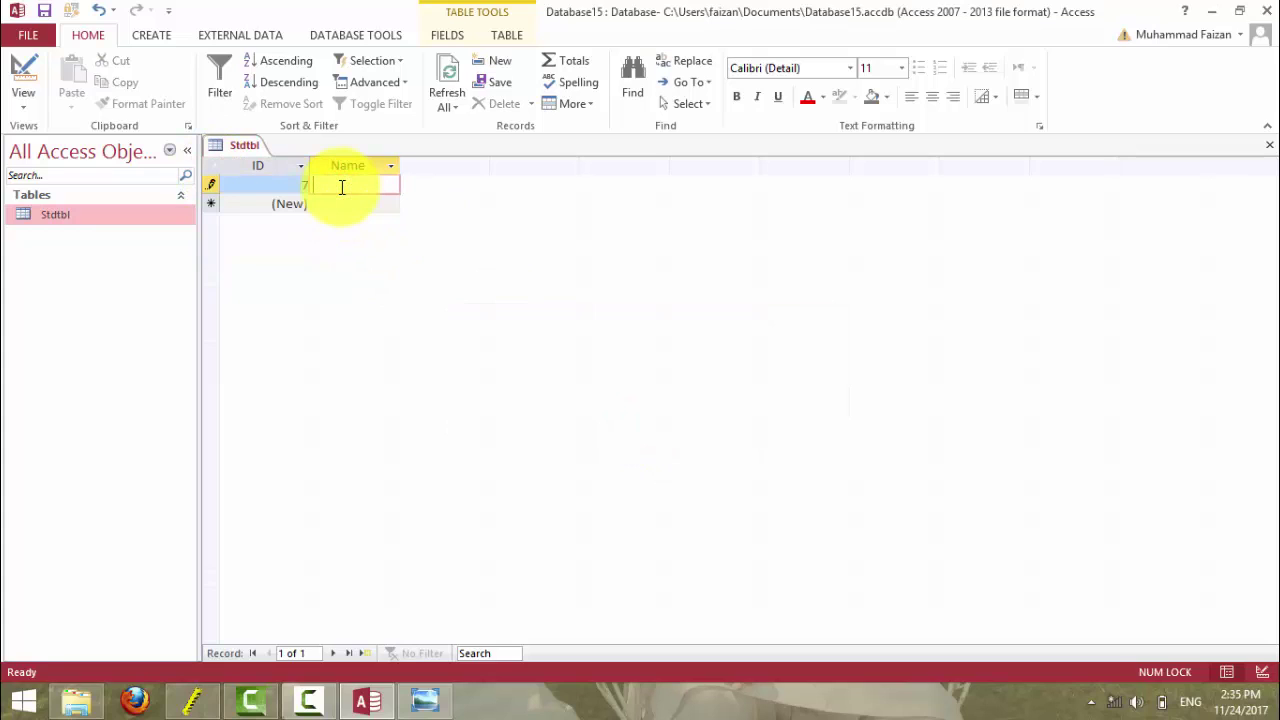
type("riq")
key("BackSpace")
type("zwan")
key("Return")
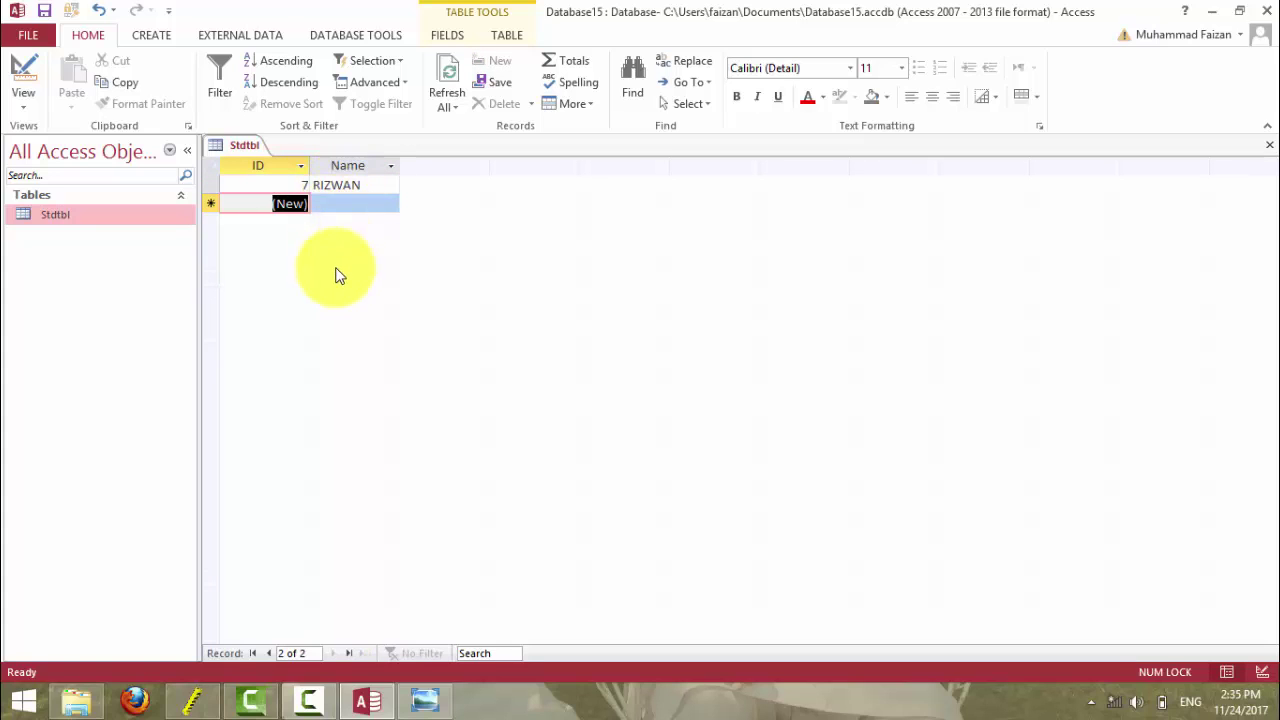
left_click(214, 164)
key("Delete")
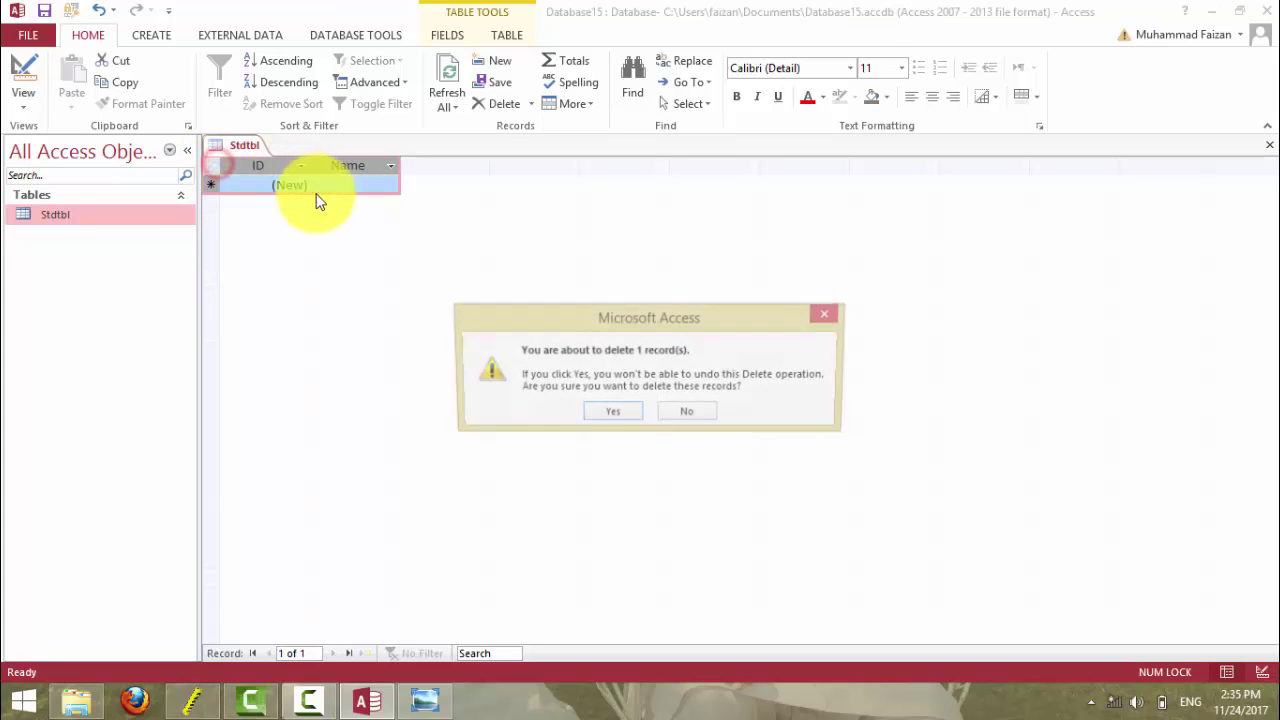
- Confirm the deletion, change the Name Format from > to <, and save into Datasheet View
left_click(584, 412)
left_click(23, 66)
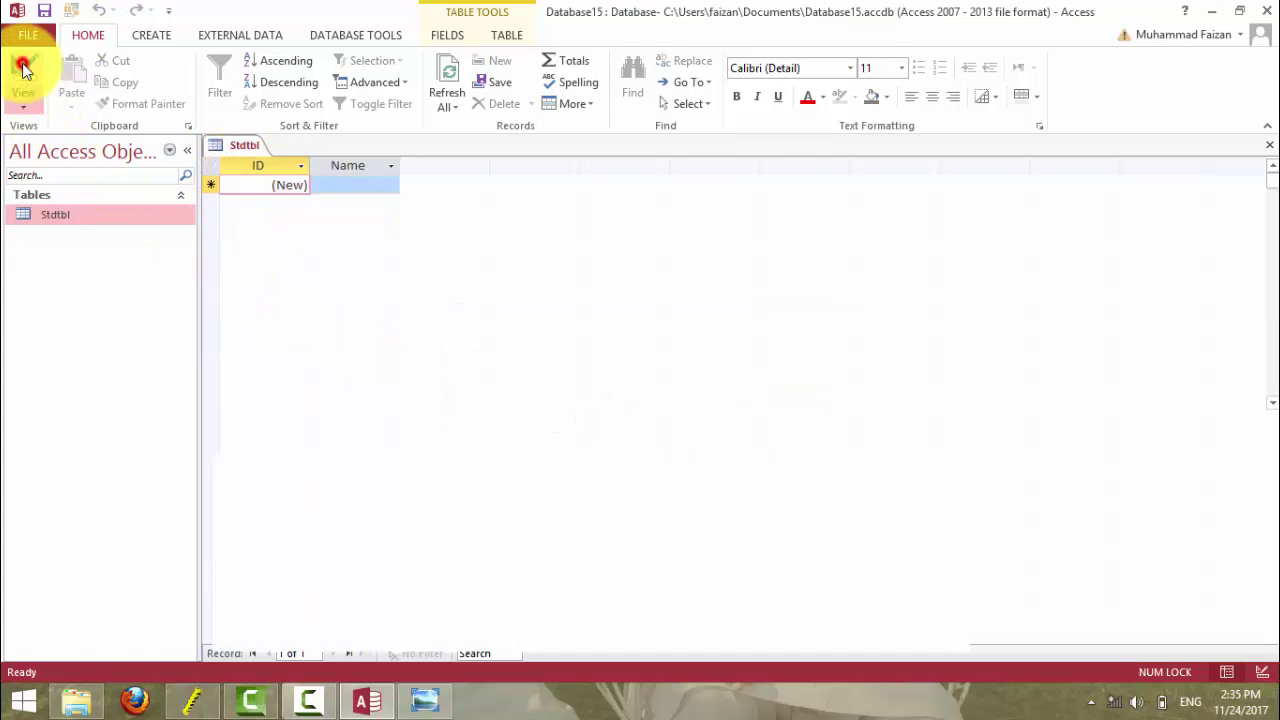
left_click(343, 475)
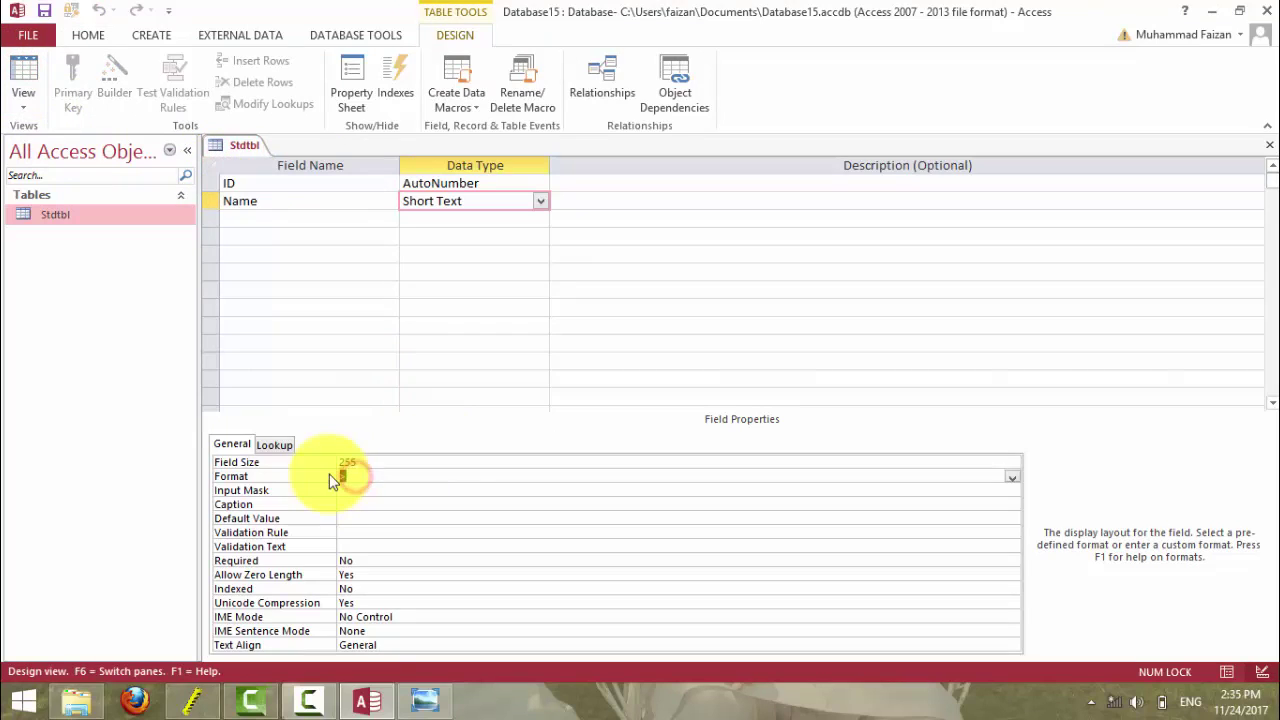
key("BackSpace")
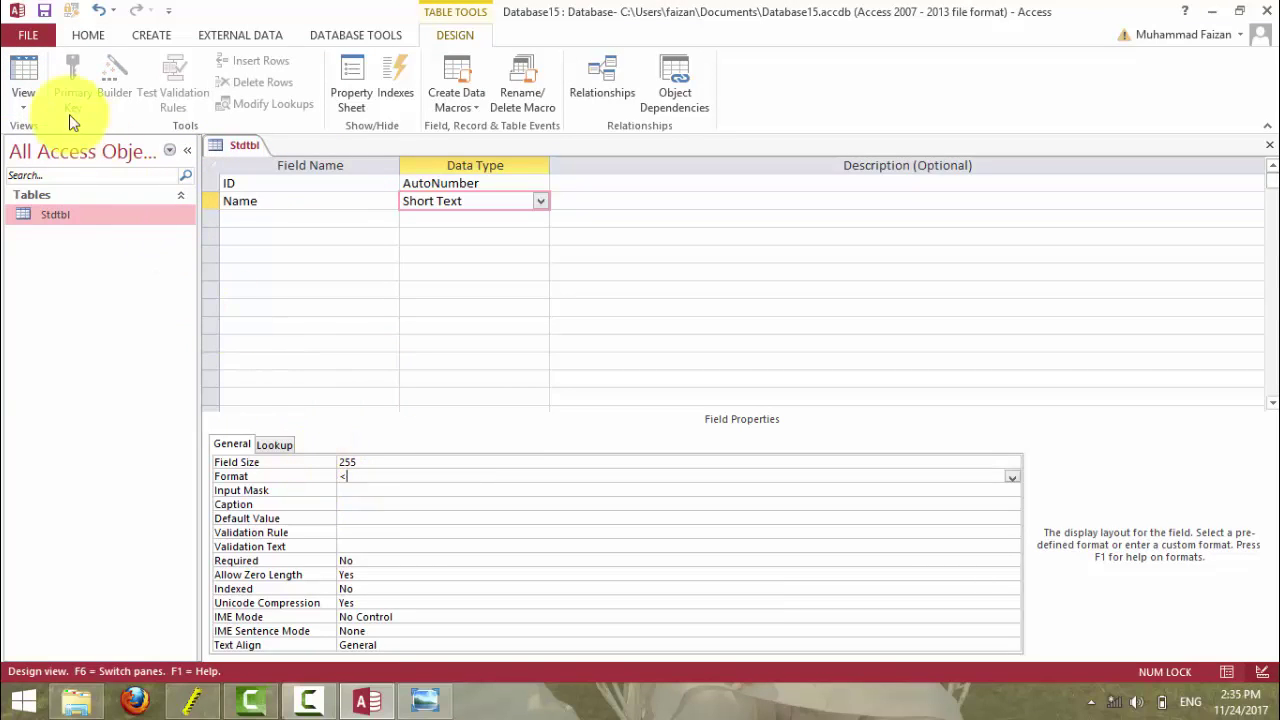
left_click(23, 68)
left_click(613, 417)
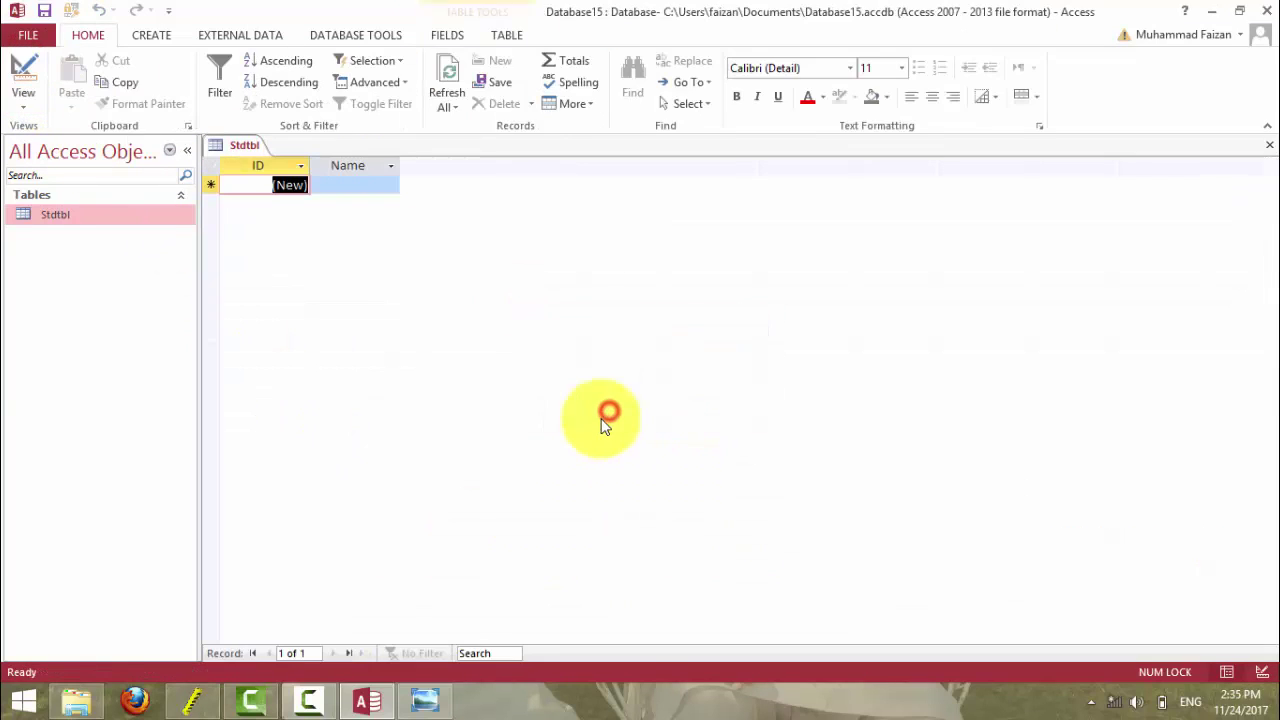
- Enter TAYYAB in capitals, displayed as tayyab, and return to Design View
left_click(354, 187)
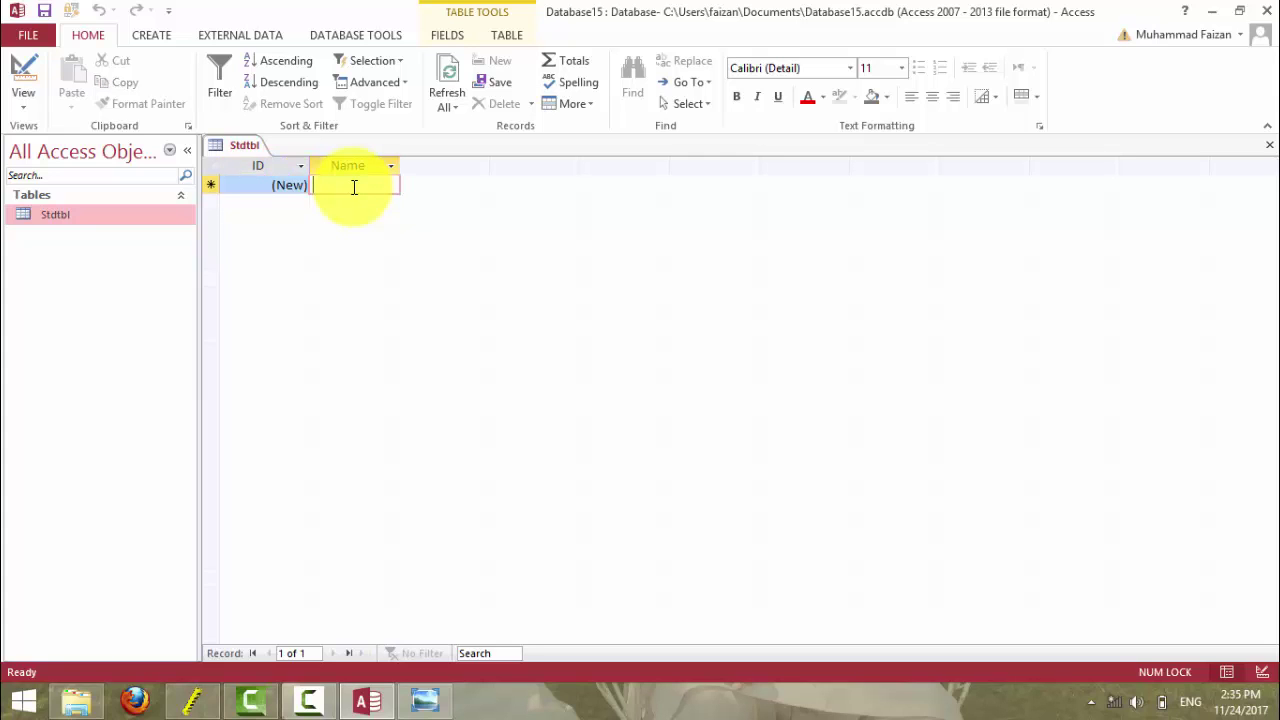
key("Caps_Lock")
type("TYYAB")
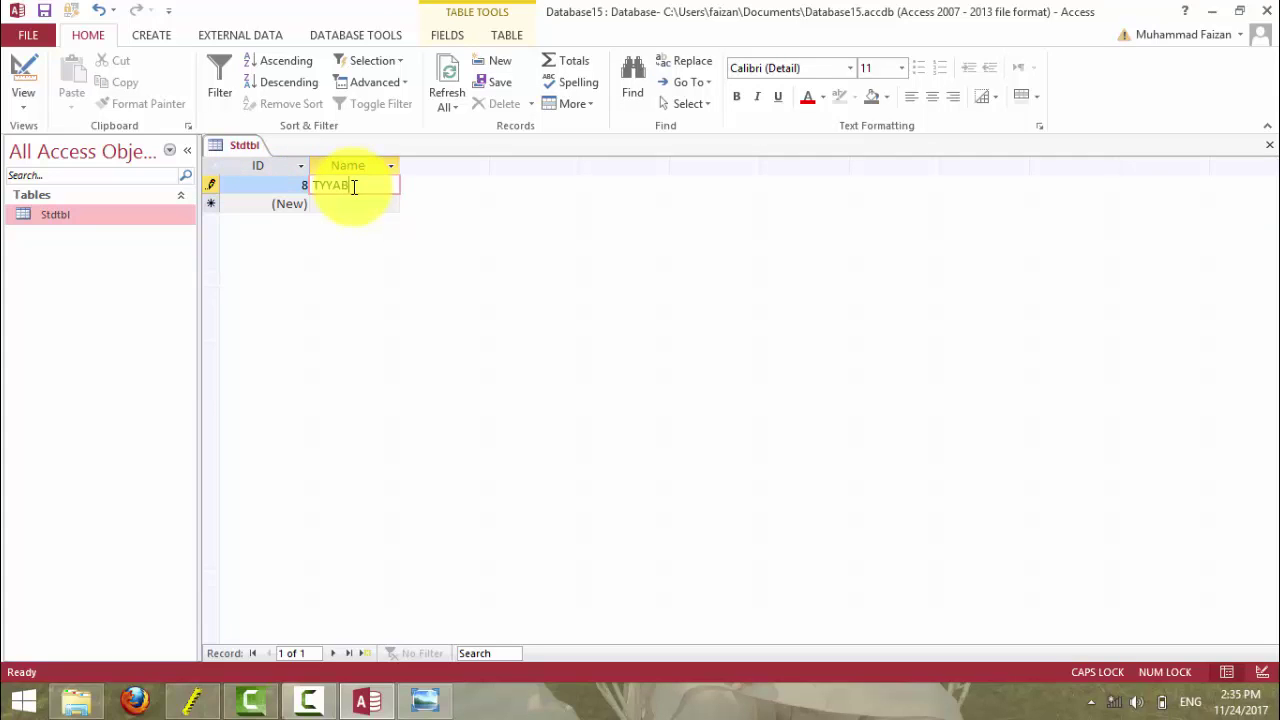
key("BackSpace")
key("BackSpace")
key("BackSpace")
key("BackSpace")
type("AYYAB")
key("Tab")
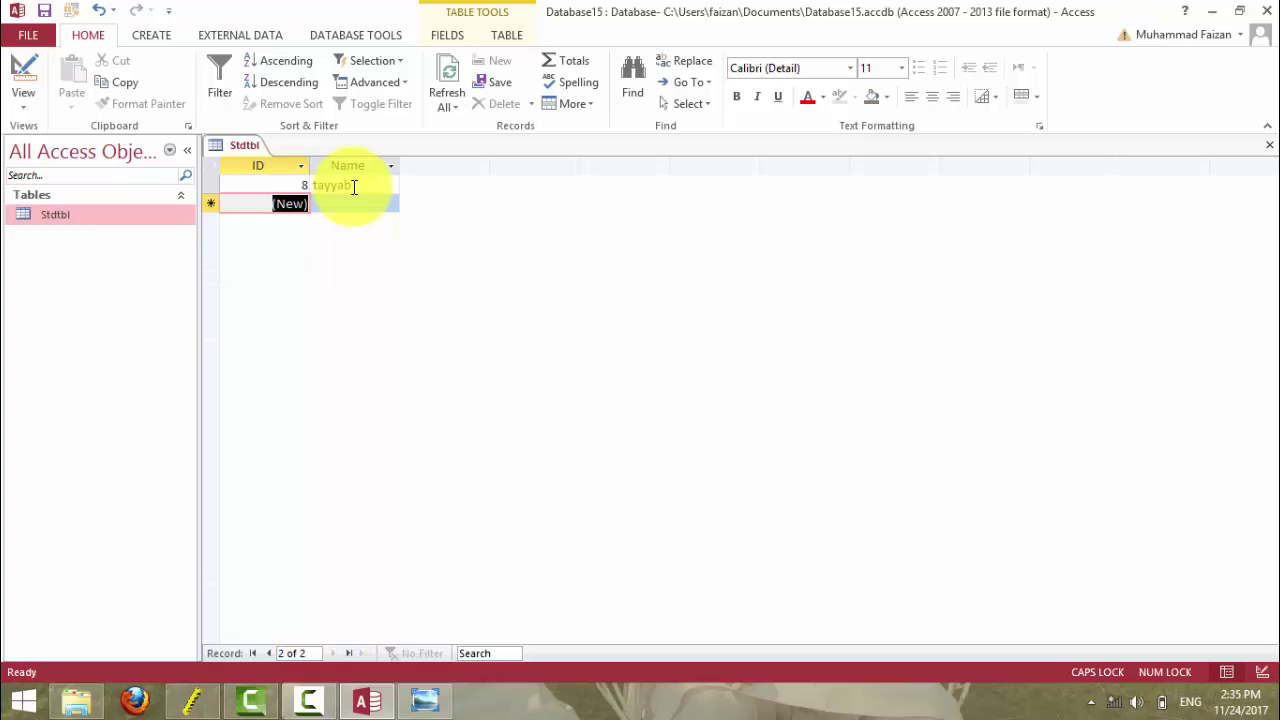
left_click(22, 70)
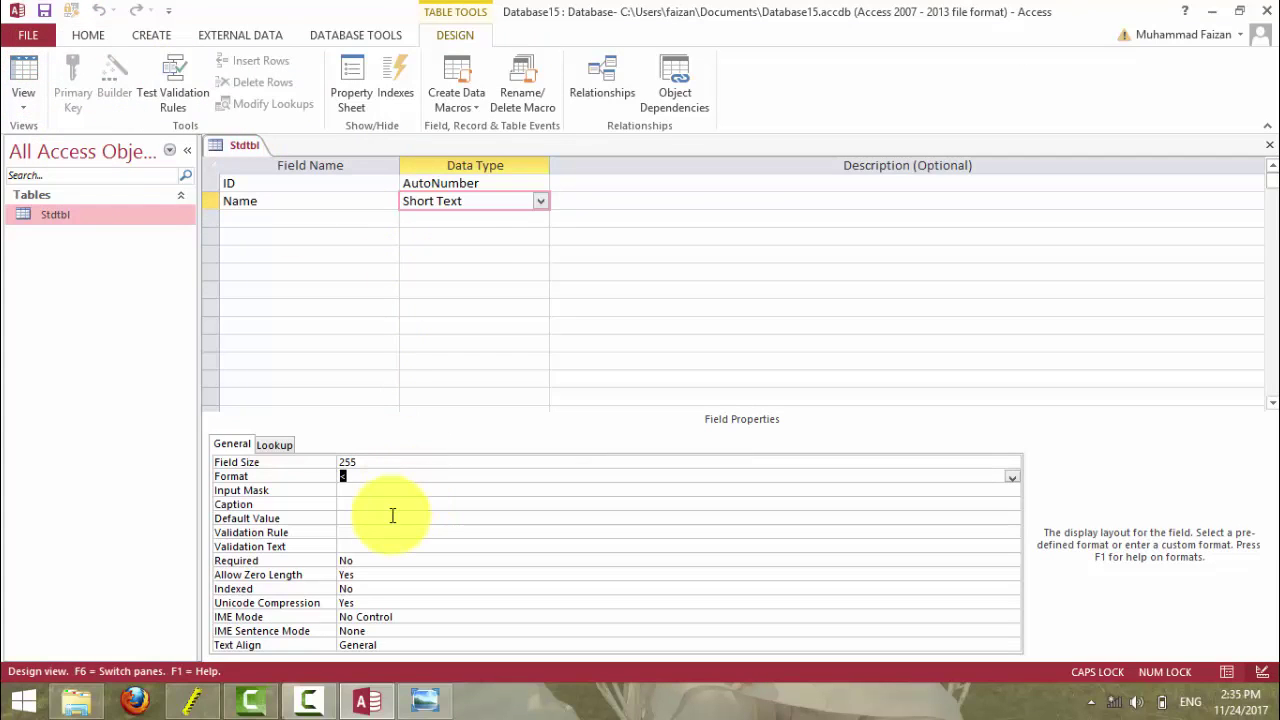
- Bring up the Format examples slide in Windows Photo Viewer
left_click(422, 699)
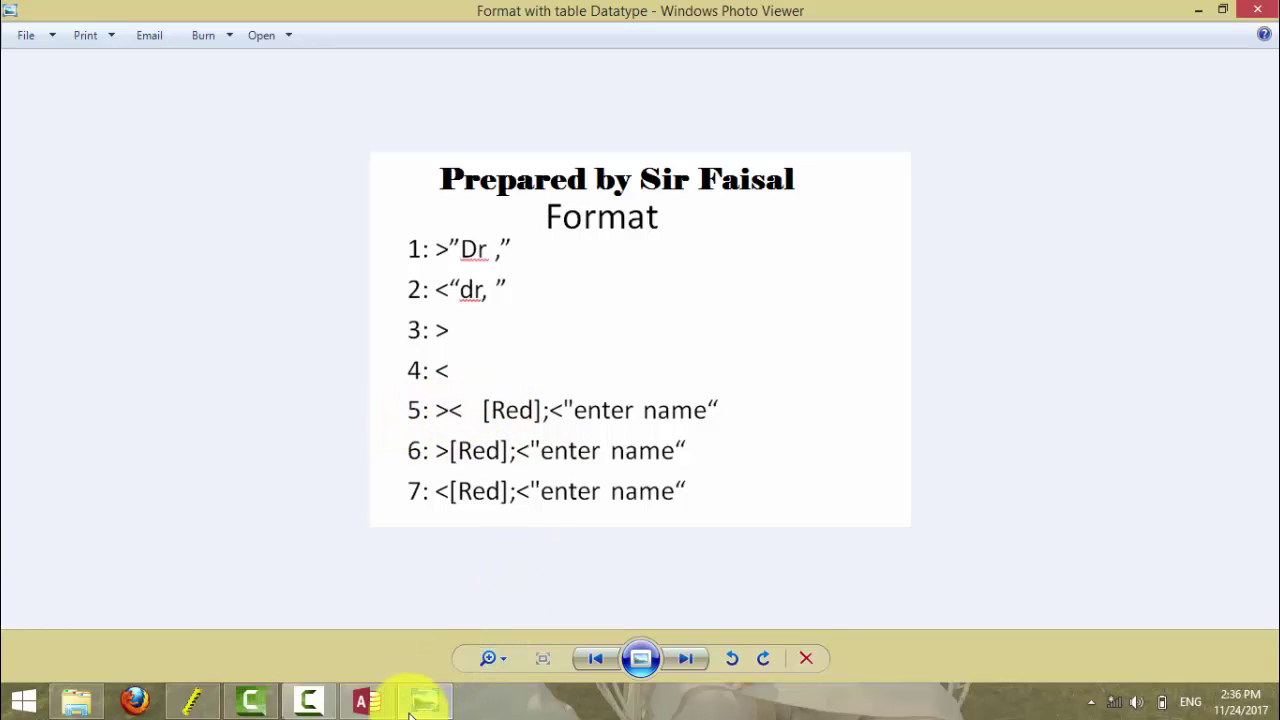
- Set the Name Format to ><[Red];"Type the Student Name" and switch to Datasheet view, saving the table
left_click(367, 700)
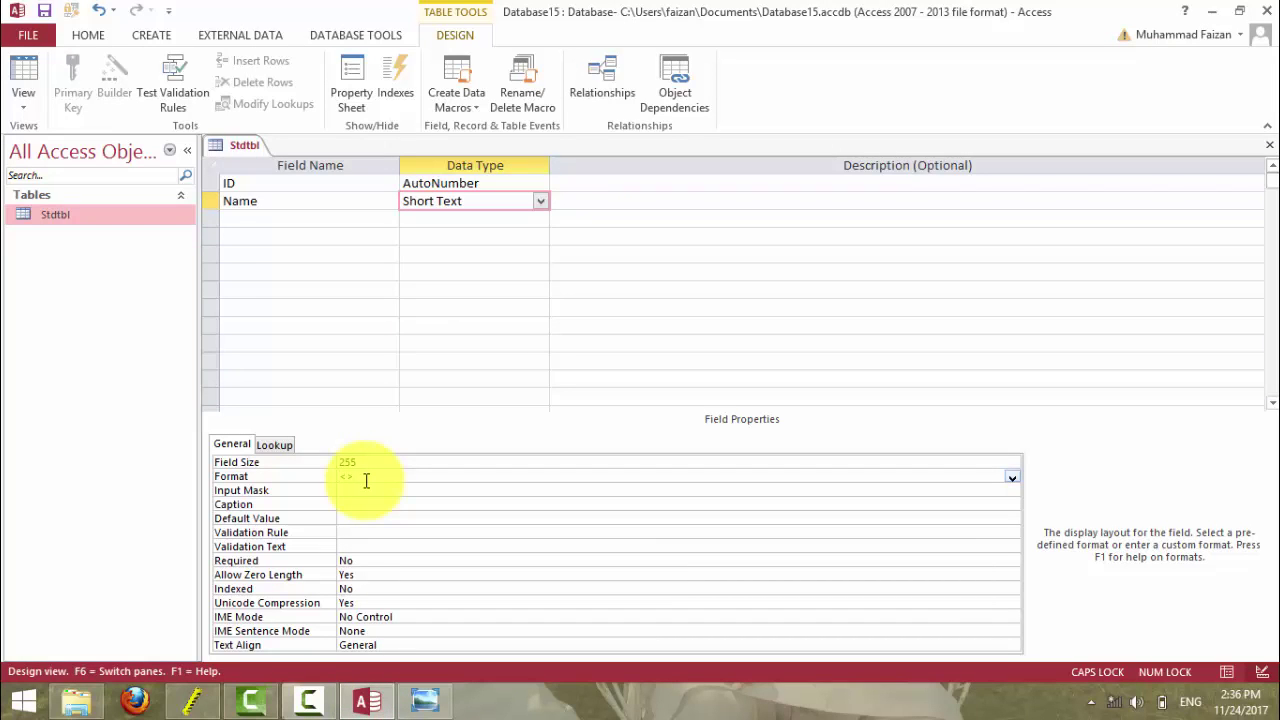
left_click(366, 481)
key("Caps_Lock")
type("red]")
type(";\"Type the Student Name\"")
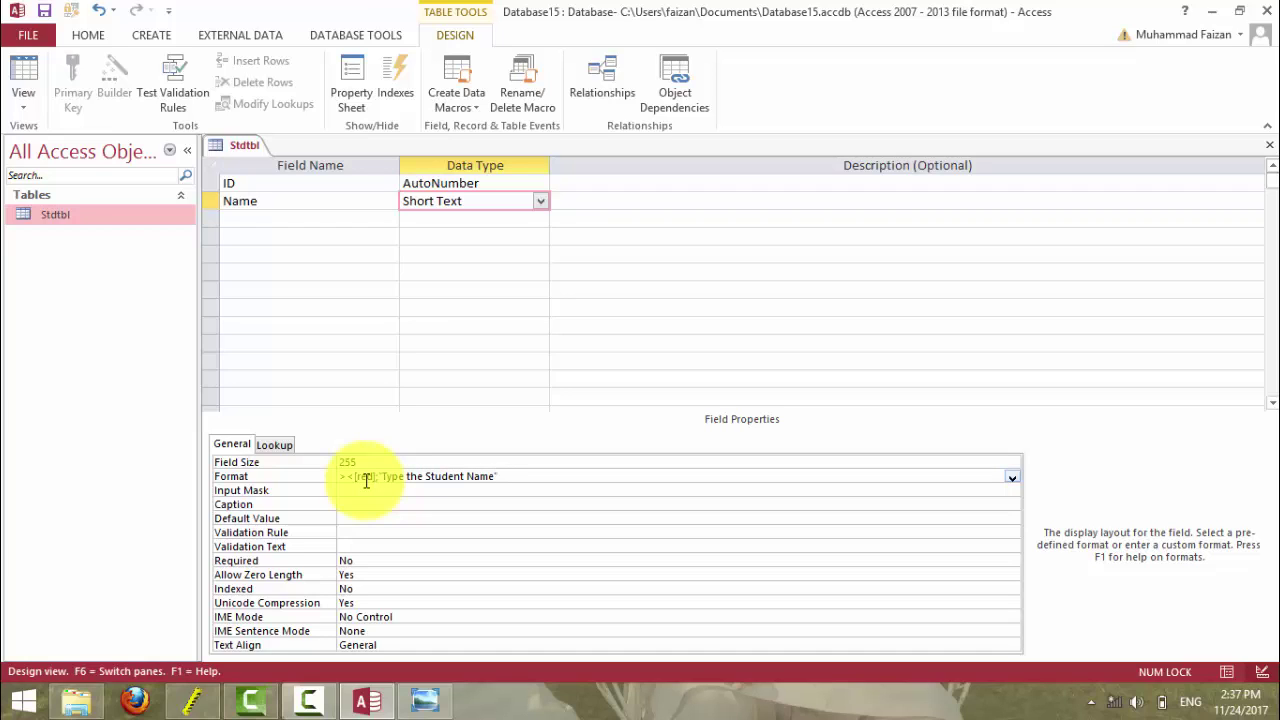
key("Return")
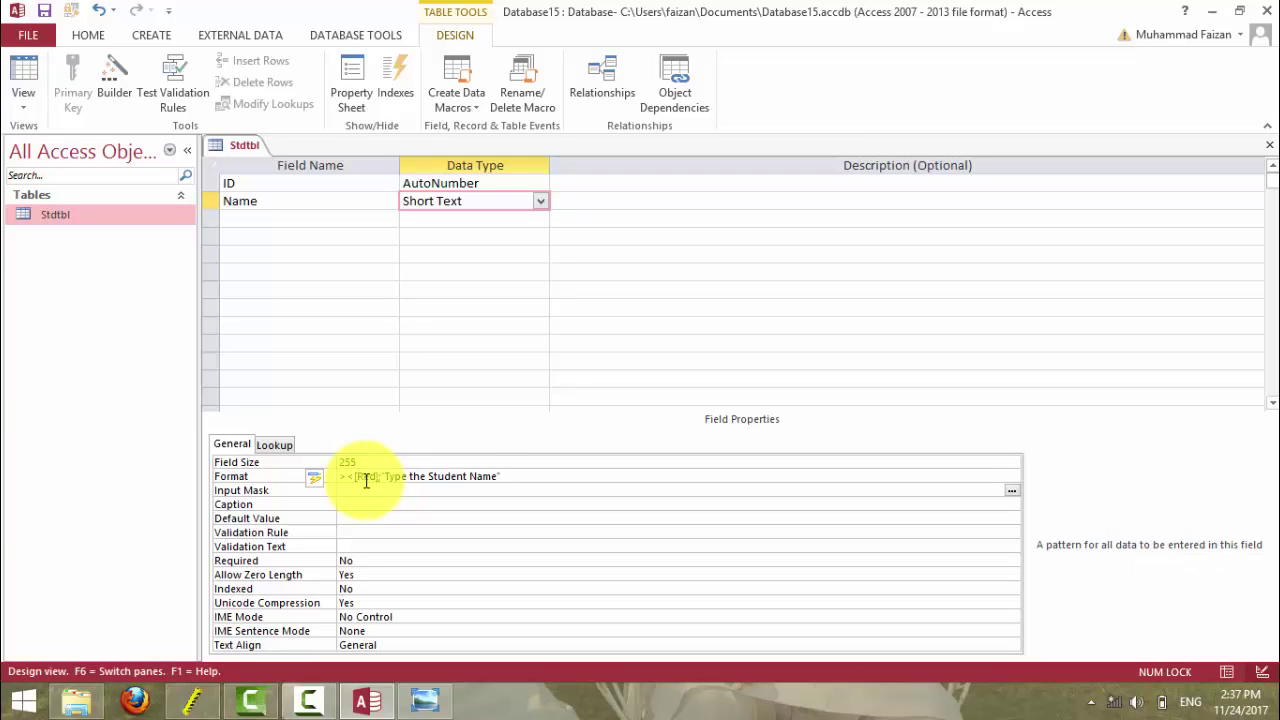
left_click(15, 60)
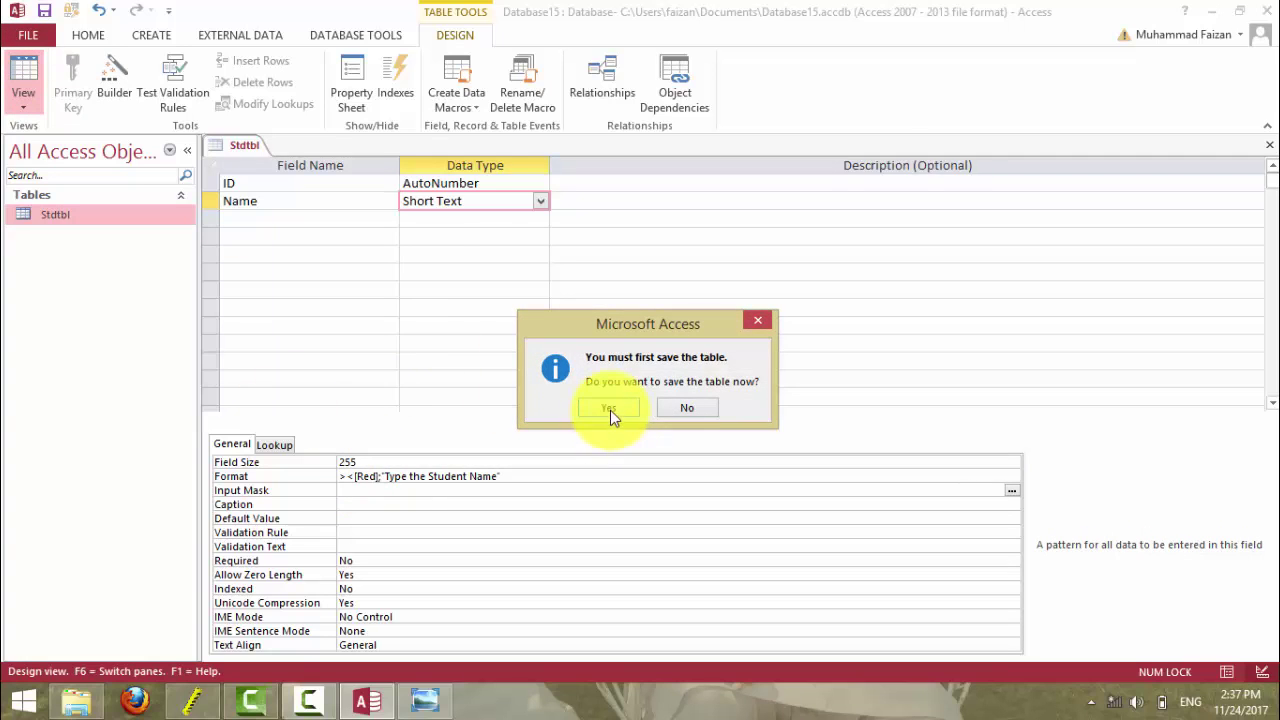
left_click(605, 409)
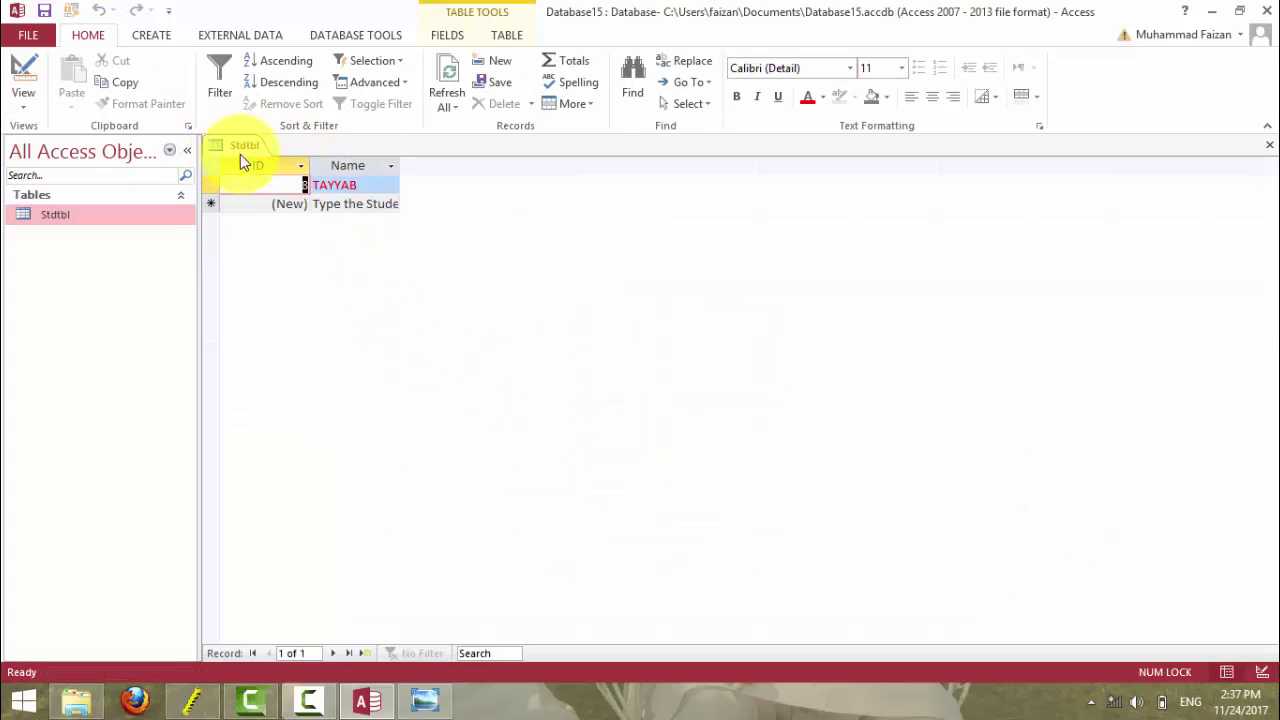
- Delete the existing student record from Stdtbl
left_click(211, 183)
key("Delete")
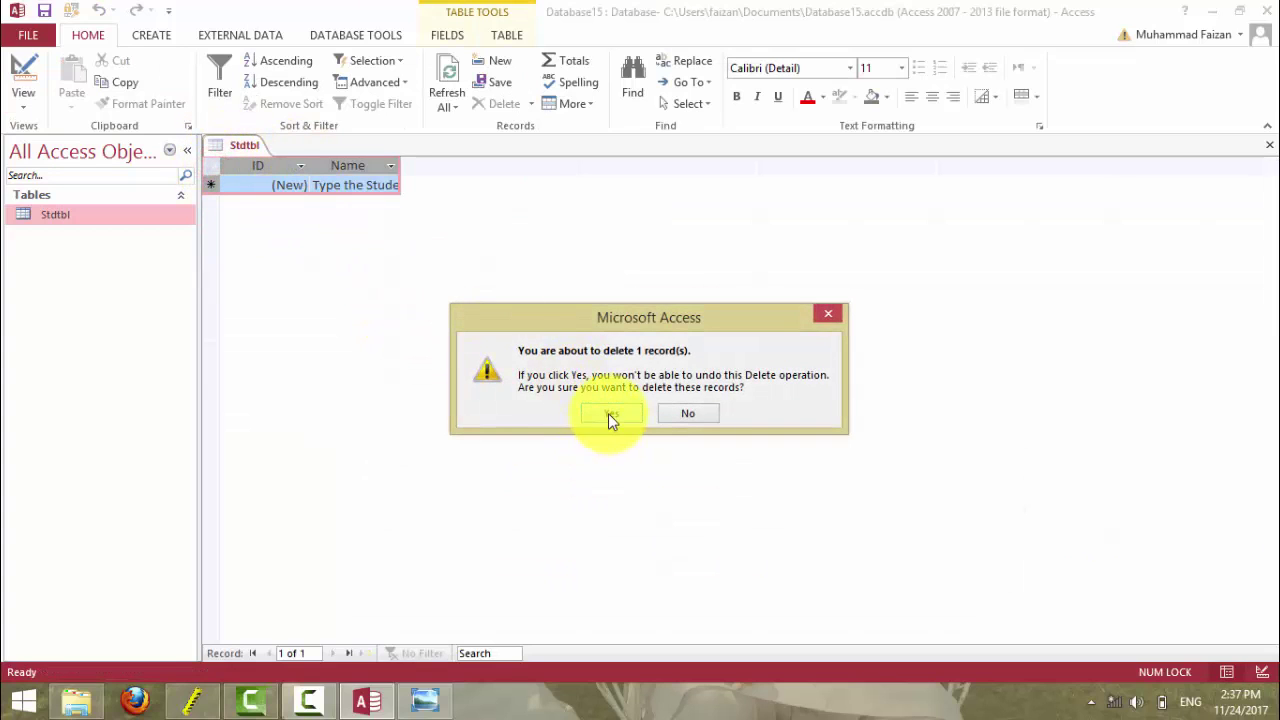
left_click(608, 413)
- Widen the Name column and enter test names Gul and Tyyab
left_click(371, 184)
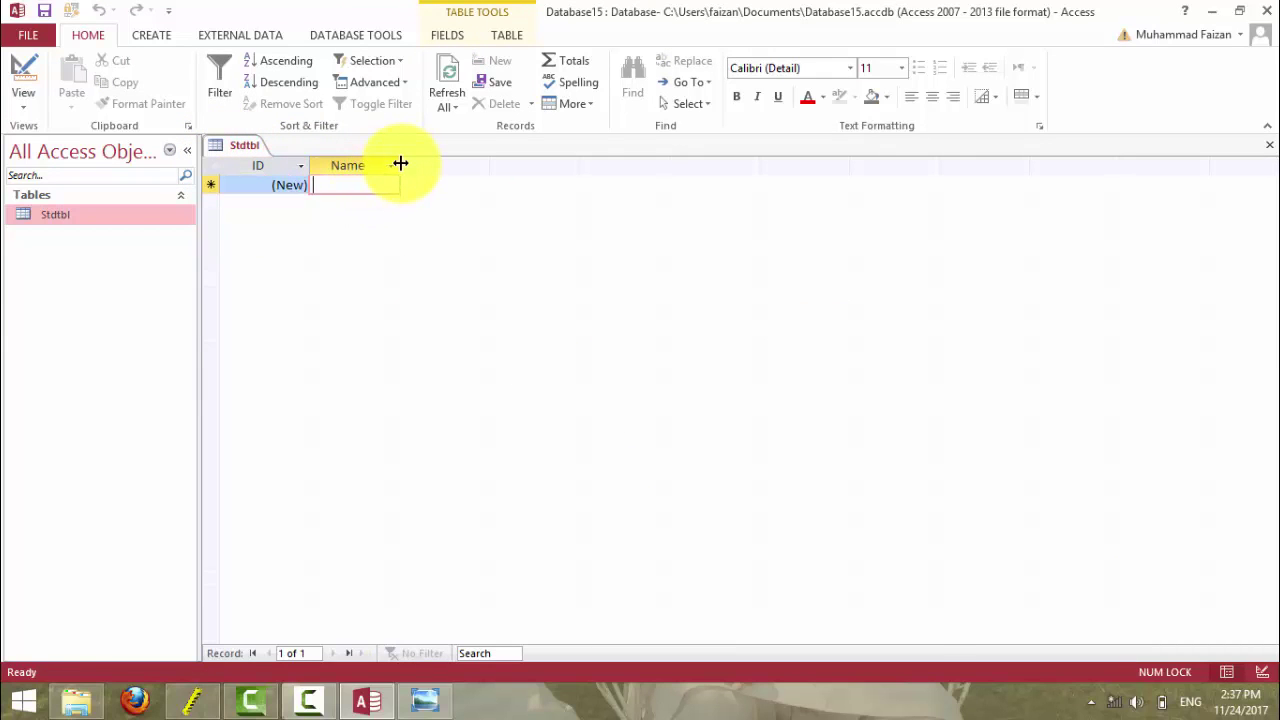
double_click(399, 162)
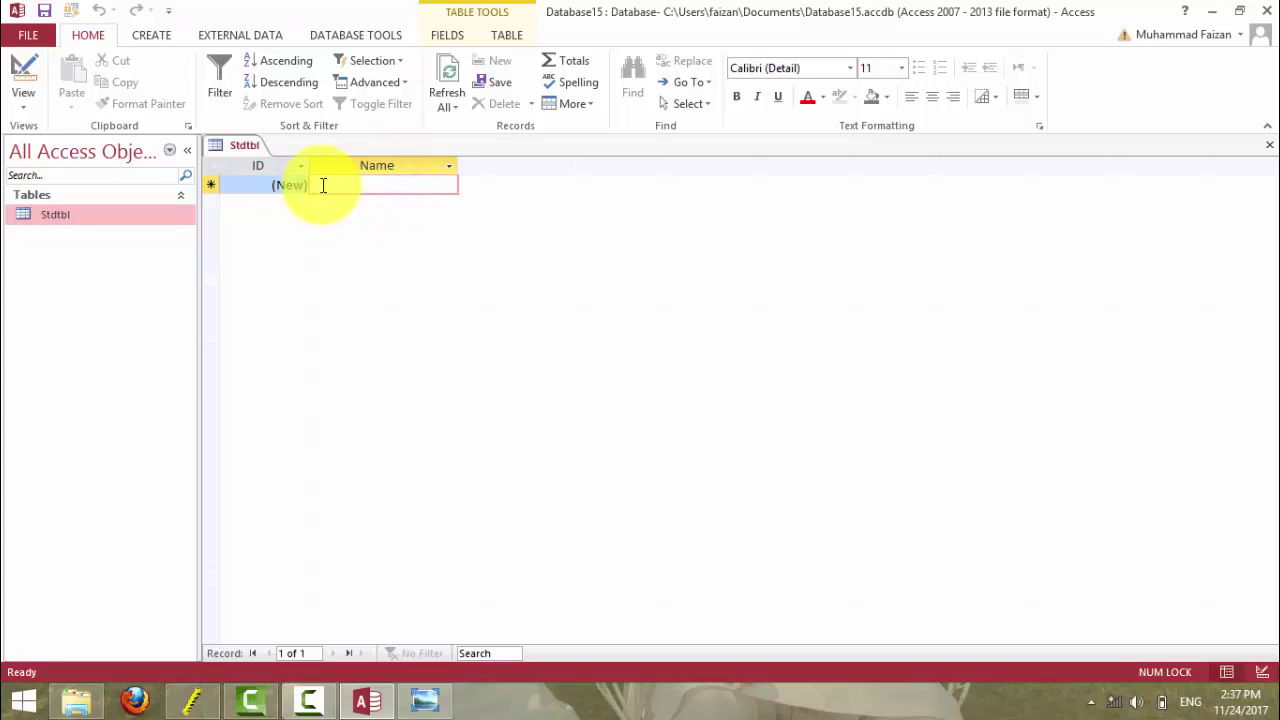
type("Gul")
key("Return")
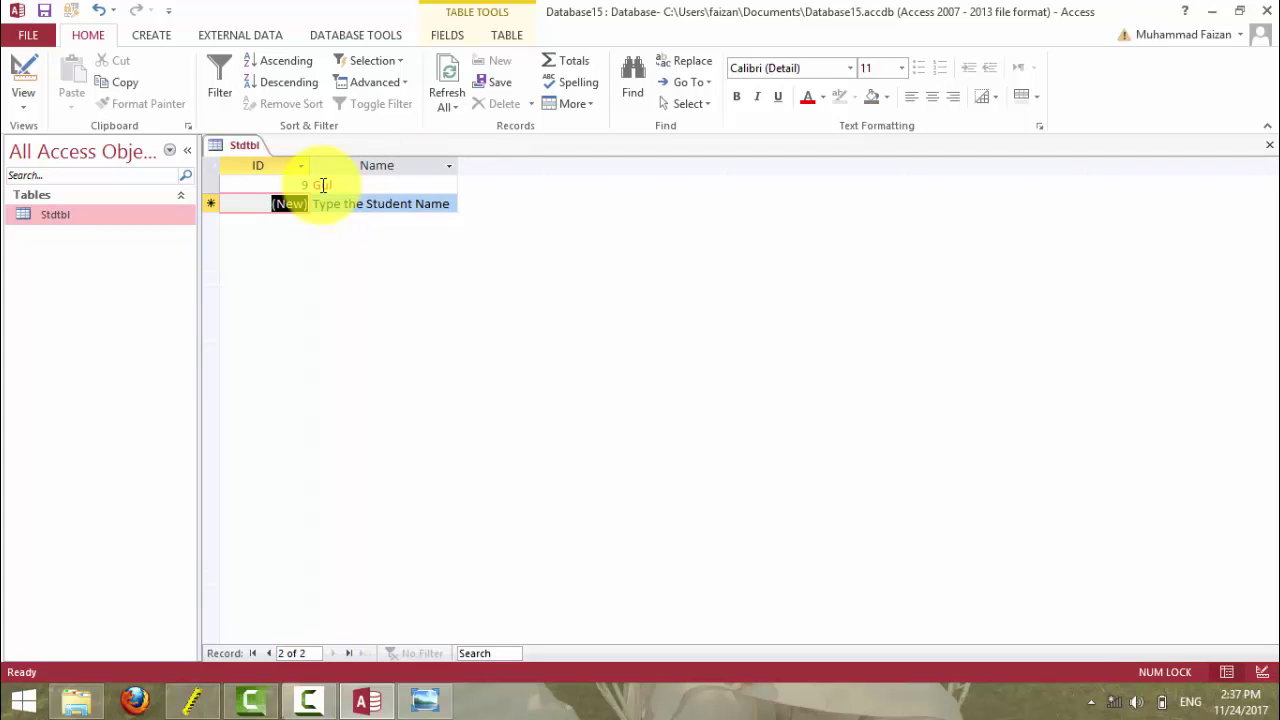
key("Tab")
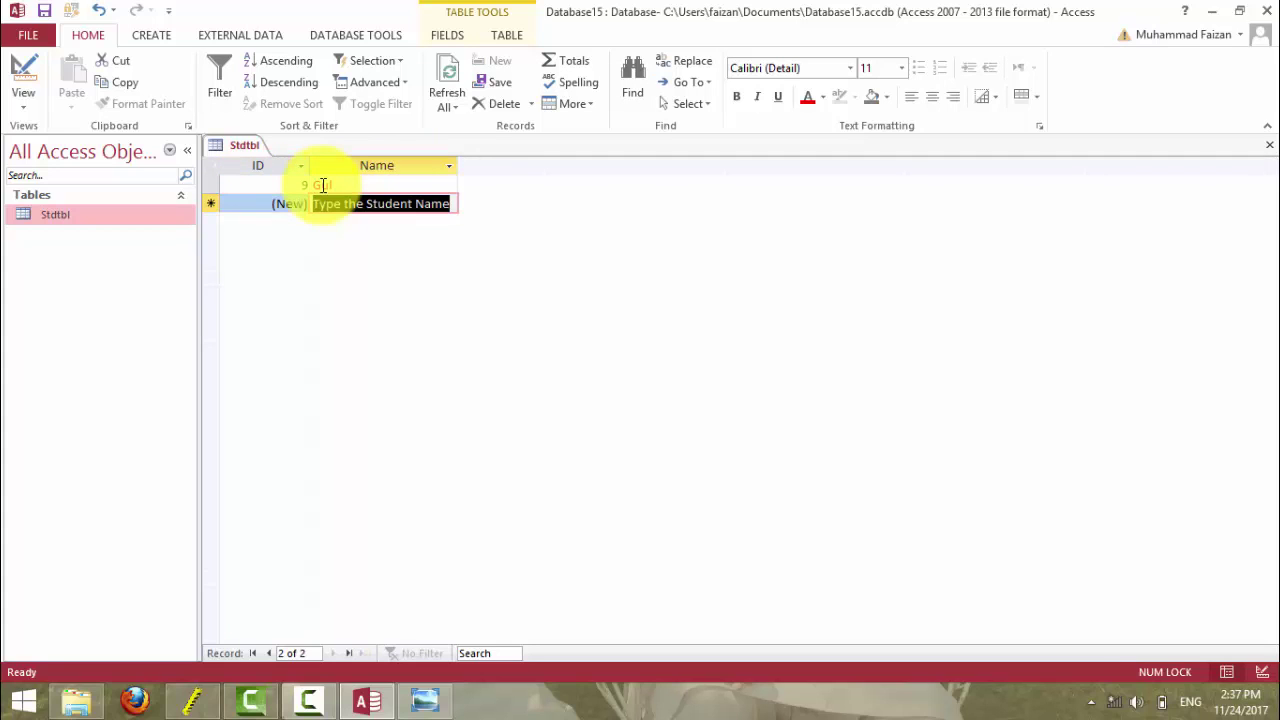
type("Tyyab")
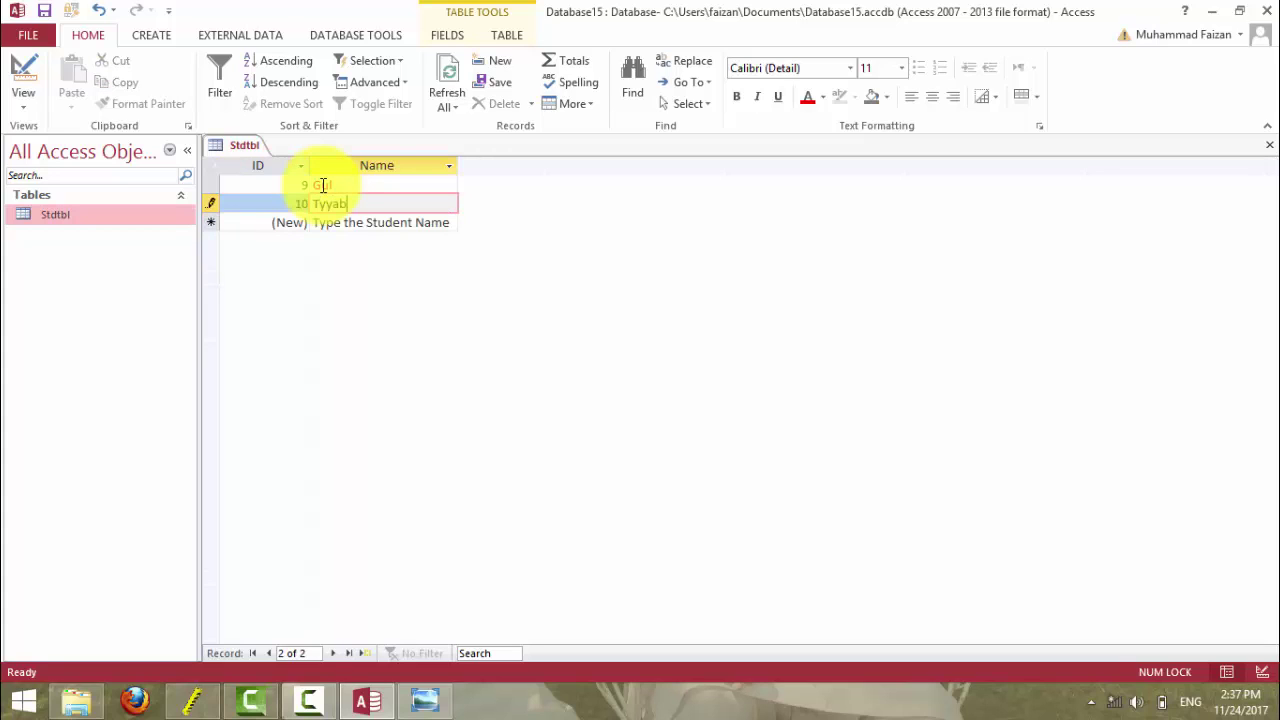
key("Return")
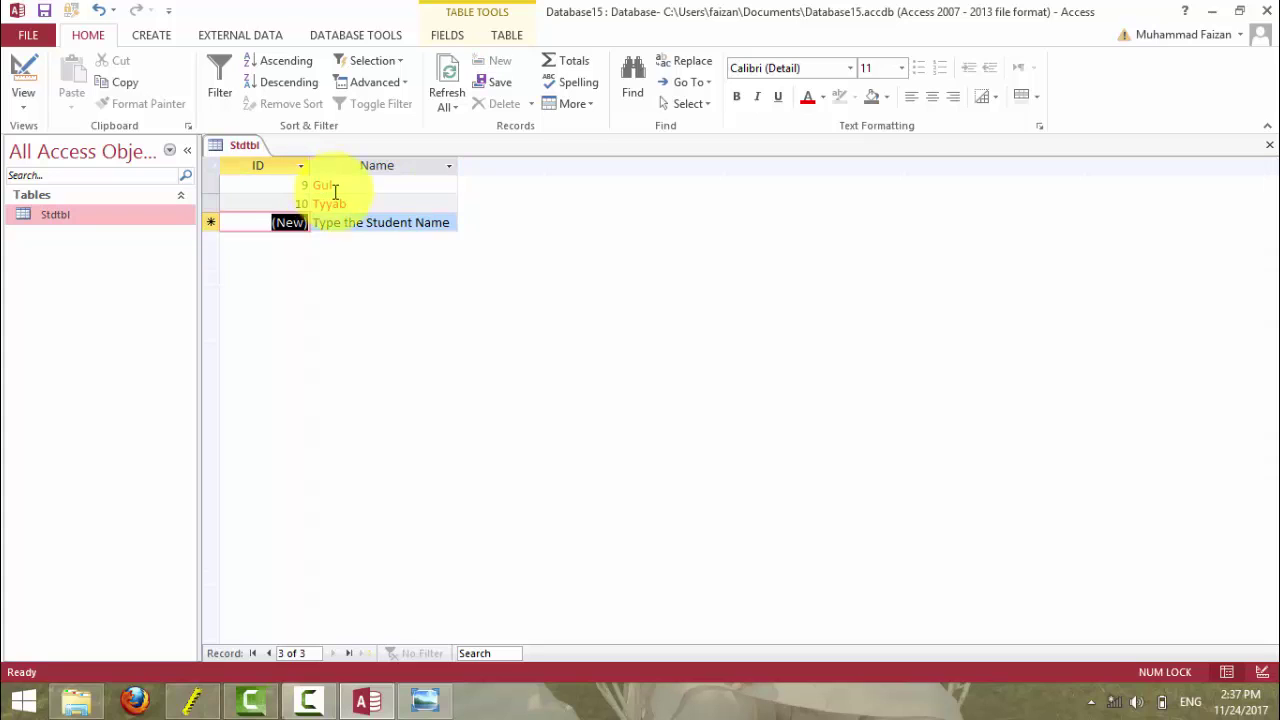
- Select both test records and delete them
left_click(354, 226)
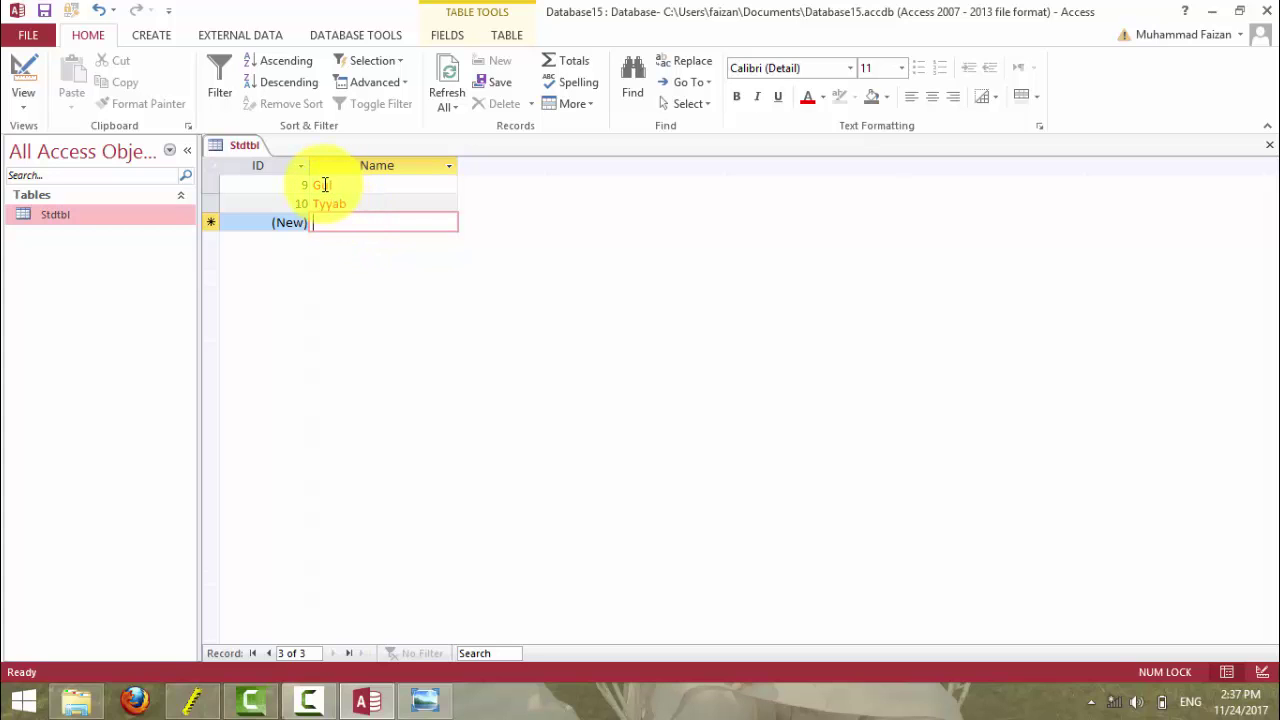
left_click(223, 189)
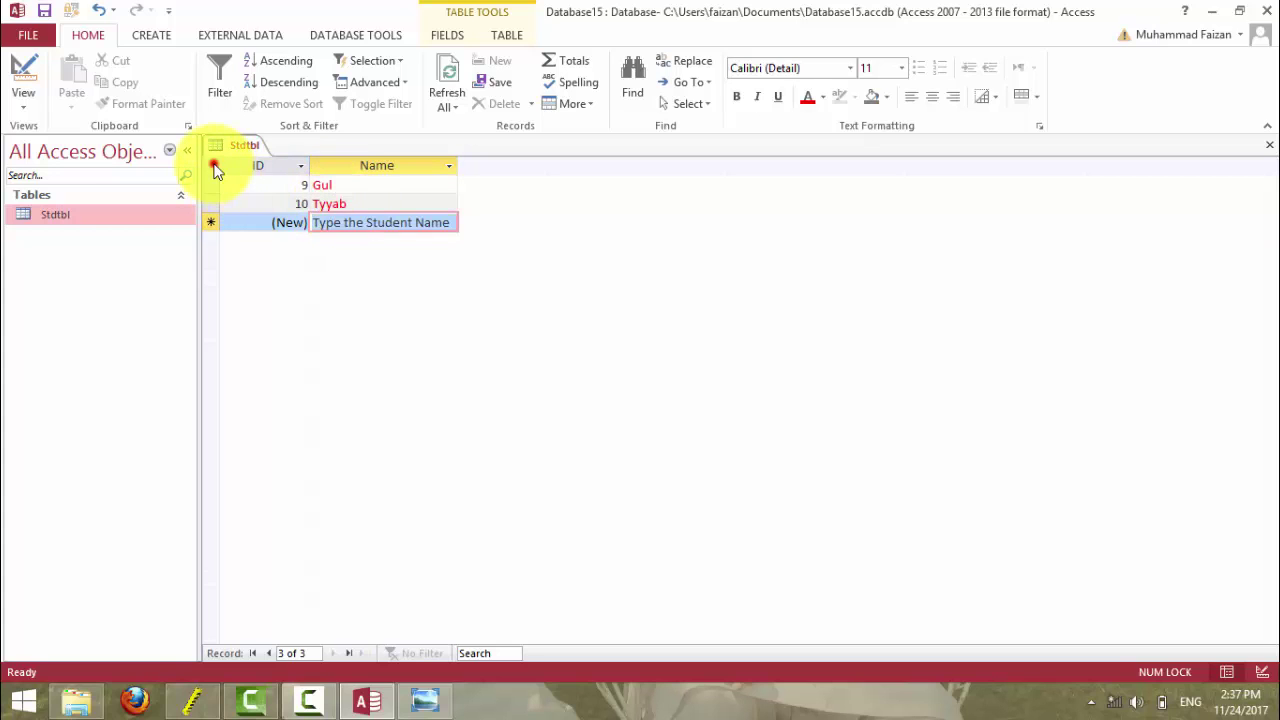
key("Delete")
left_click(624, 411)
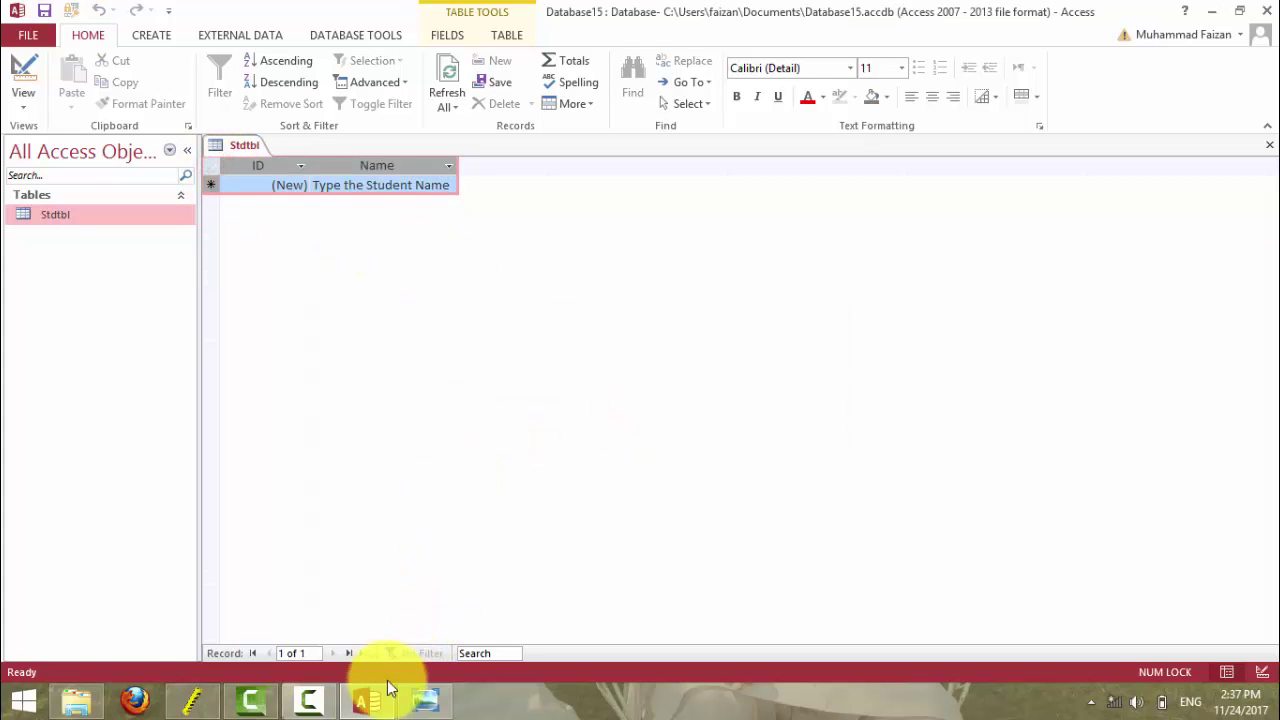
- Replace [Red] with [Green] in the Name Format and save, switching to Datasheet view
left_click(23, 68)
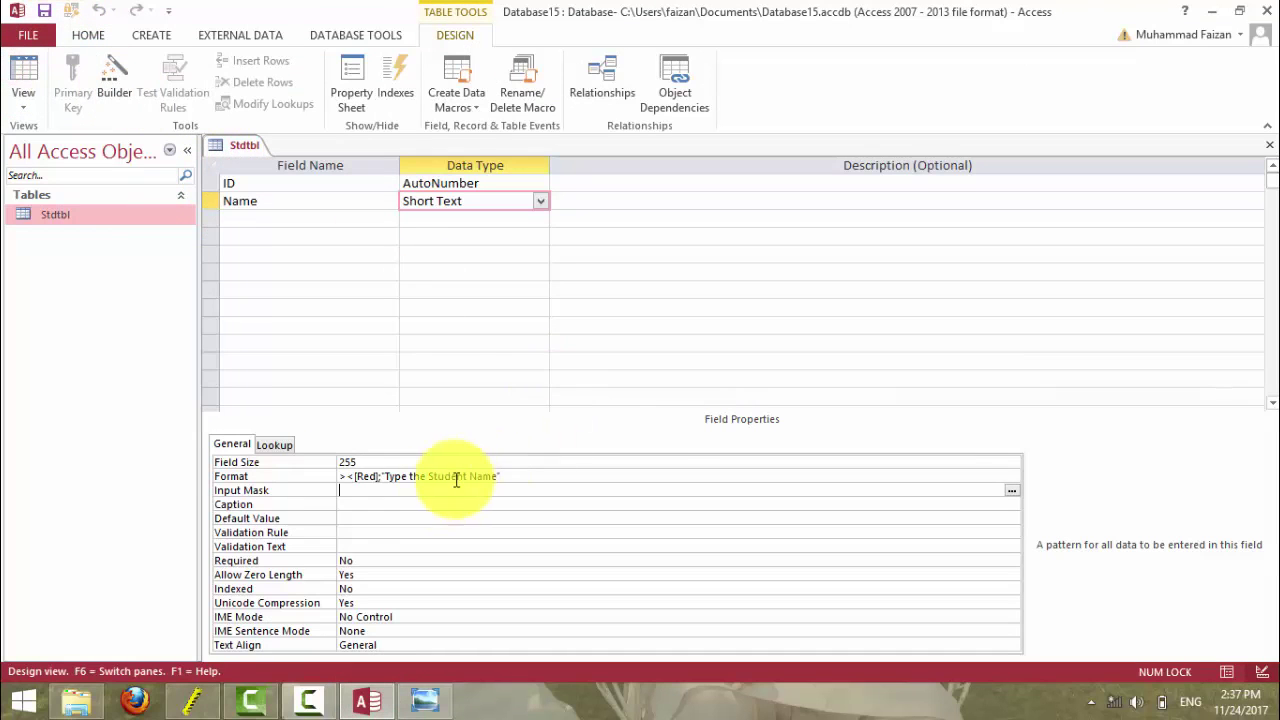
left_click(377, 478)
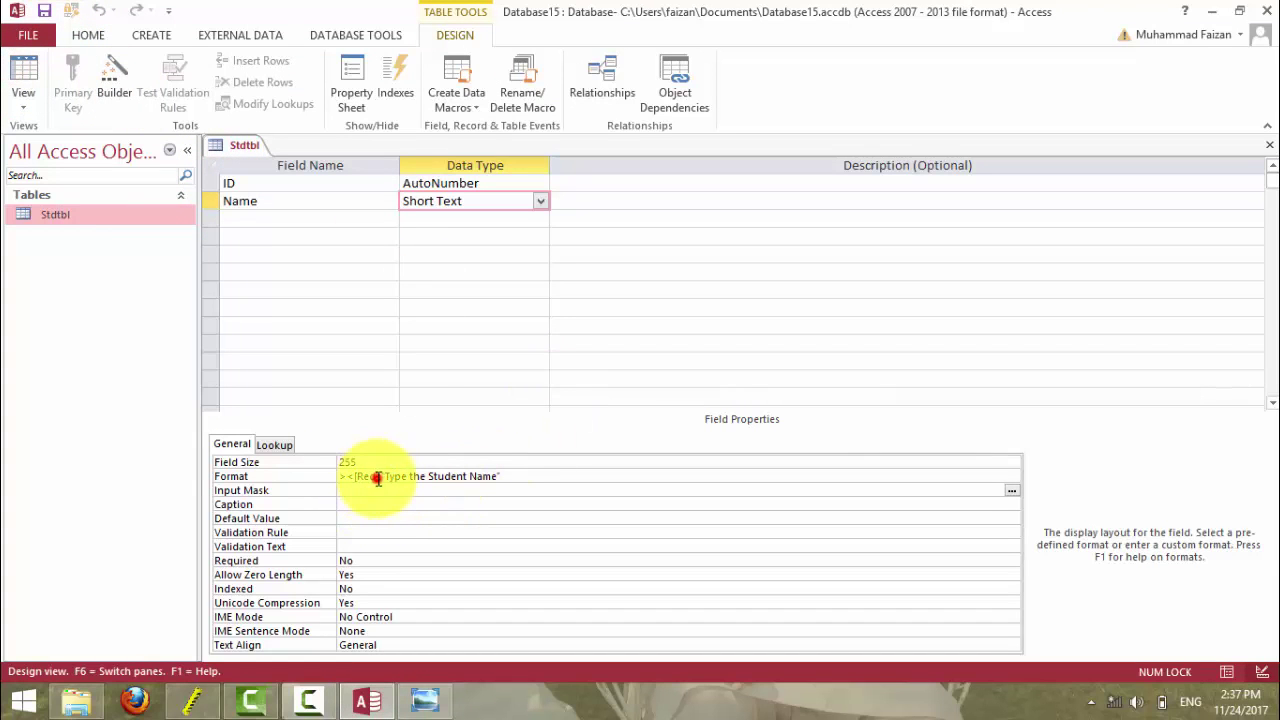
key("BackSpace")
key("BackSpace")
key("BackSpace")
key("BackSpace")
key("BackSpace")
type("[")
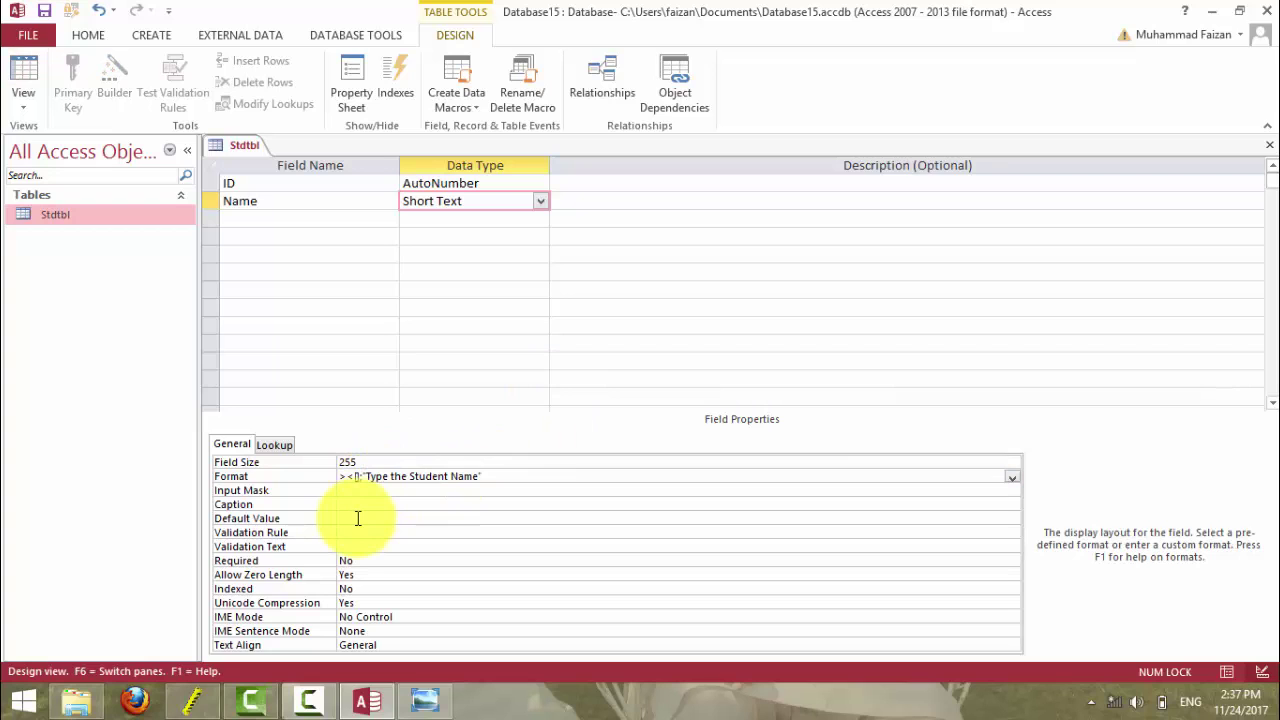
type("Green]")
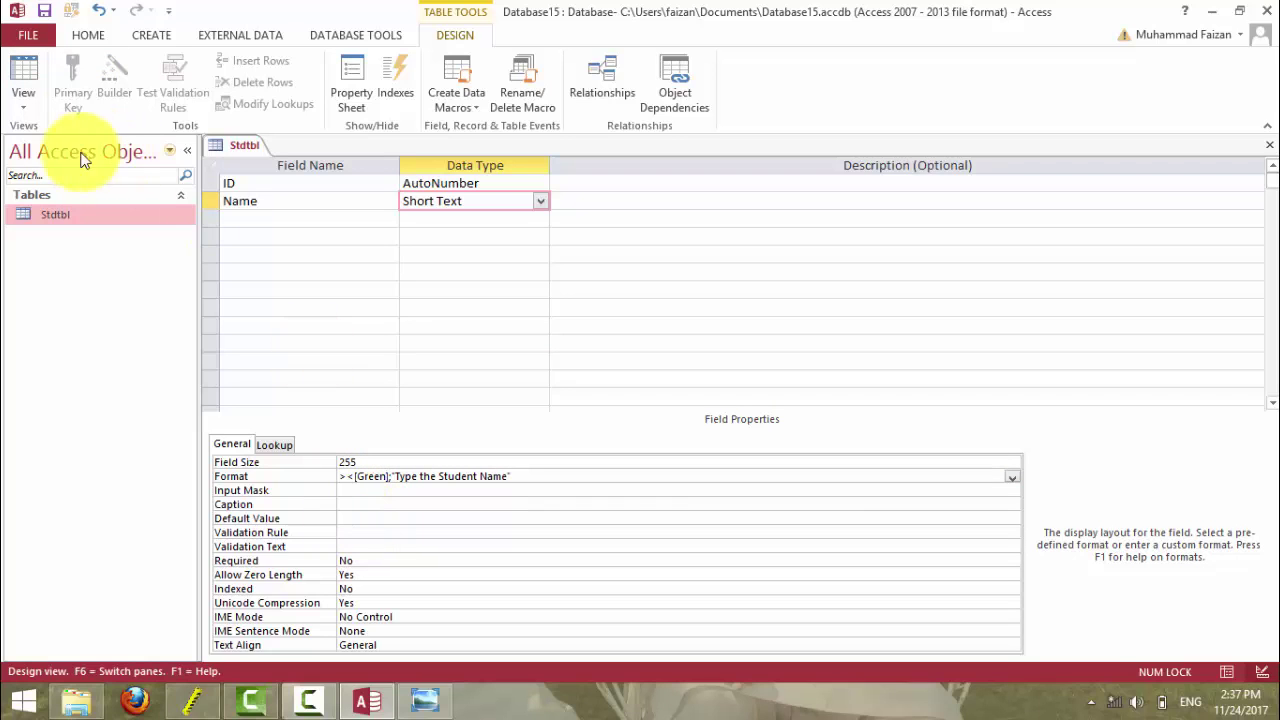
left_click(24, 72)
left_click(603, 405)
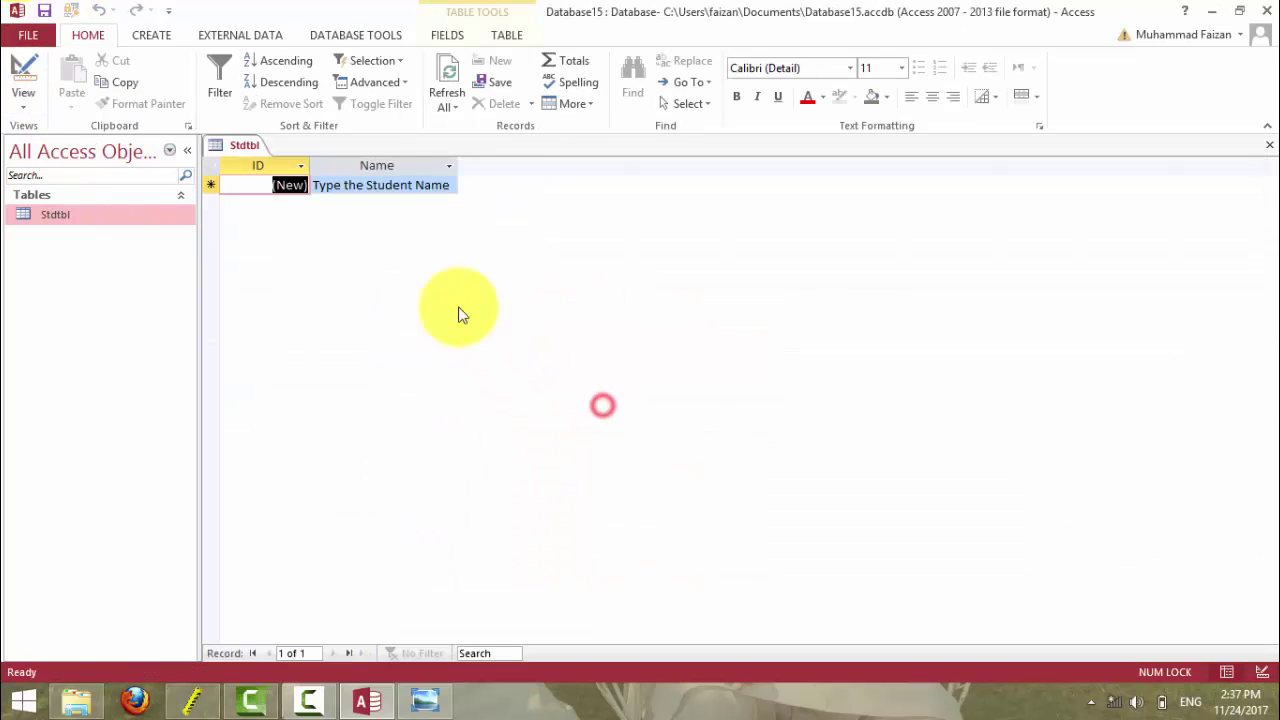
- Enter test names Gul, Asim and Asad in the Name column
left_click(370, 186)
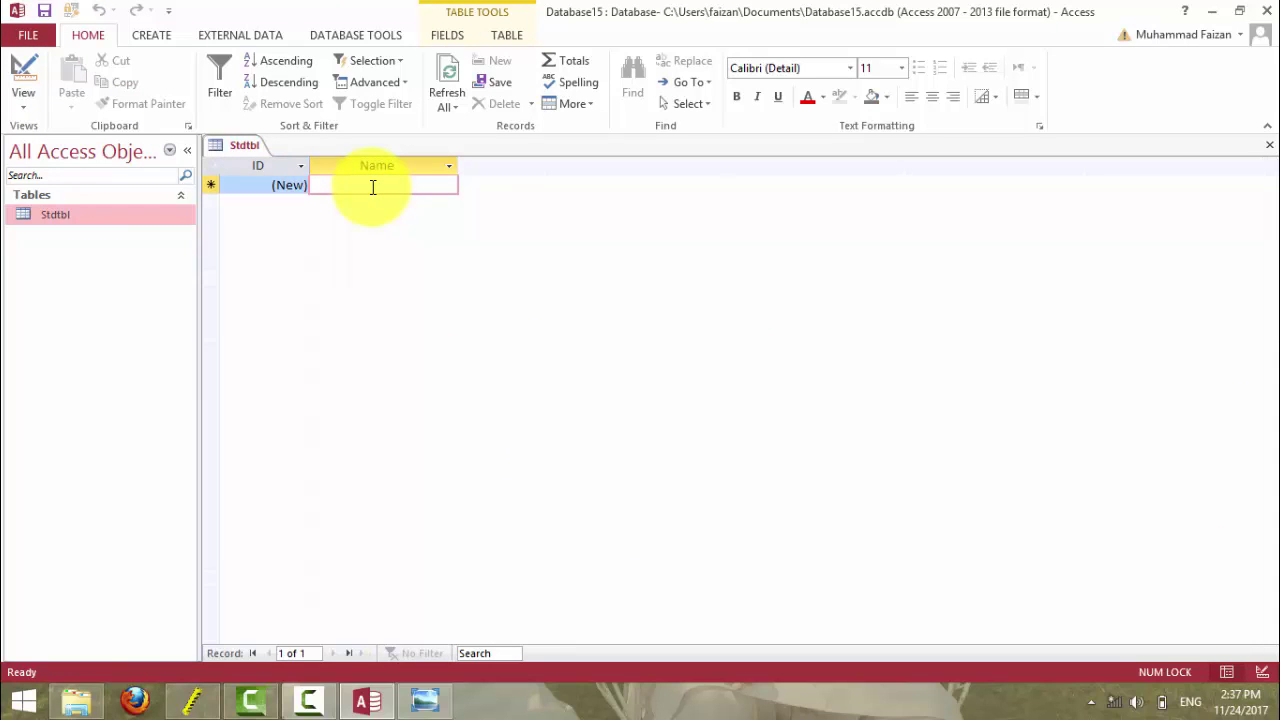
type("Gul")
key("Return")
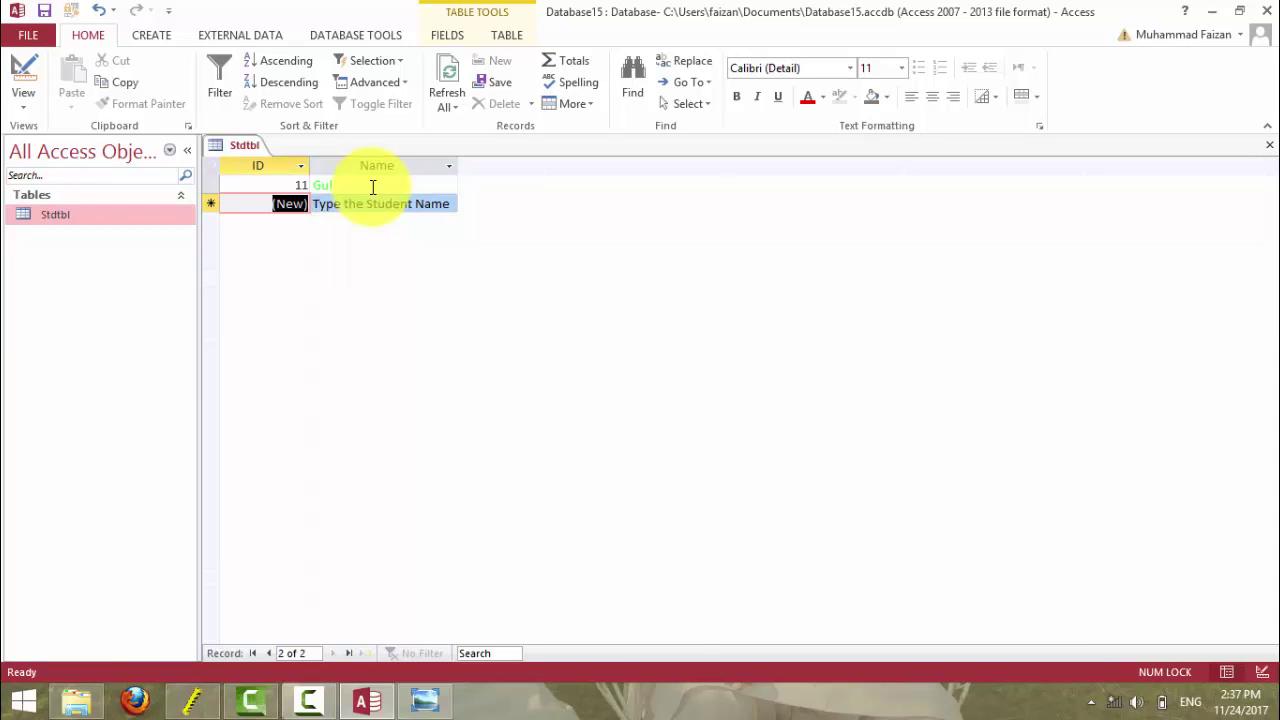
key("Tab")
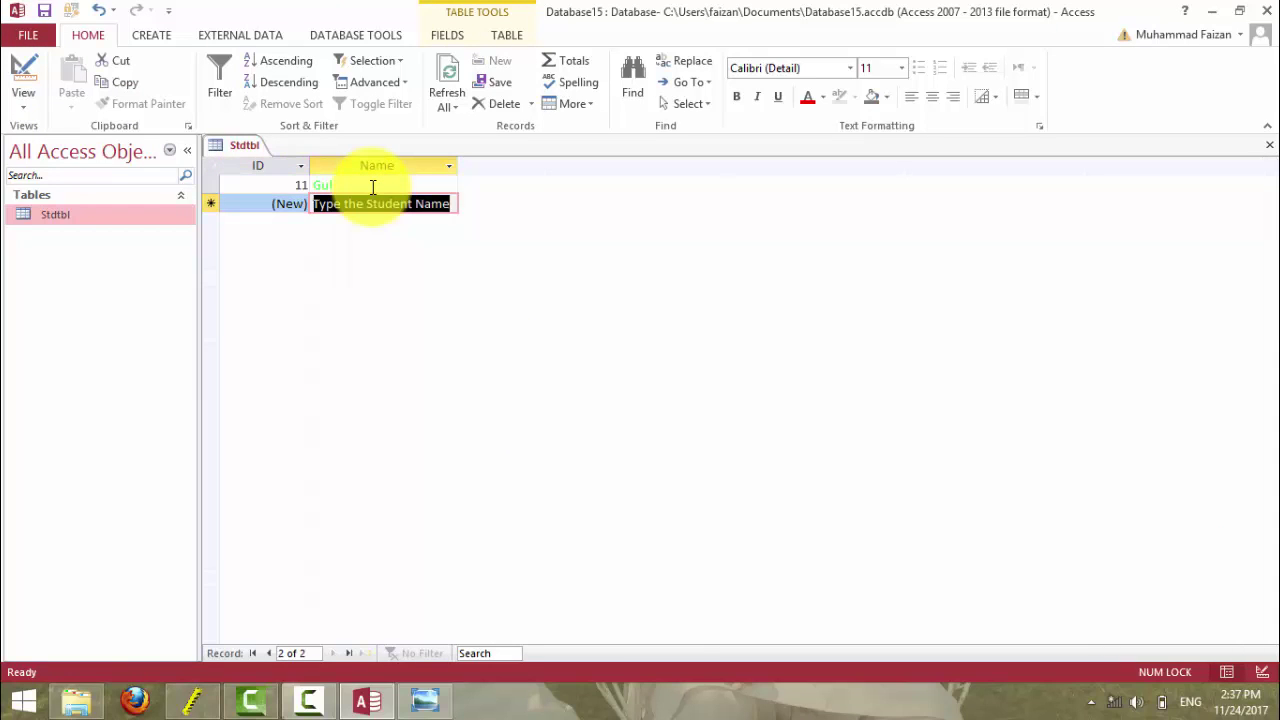
type("Asim")
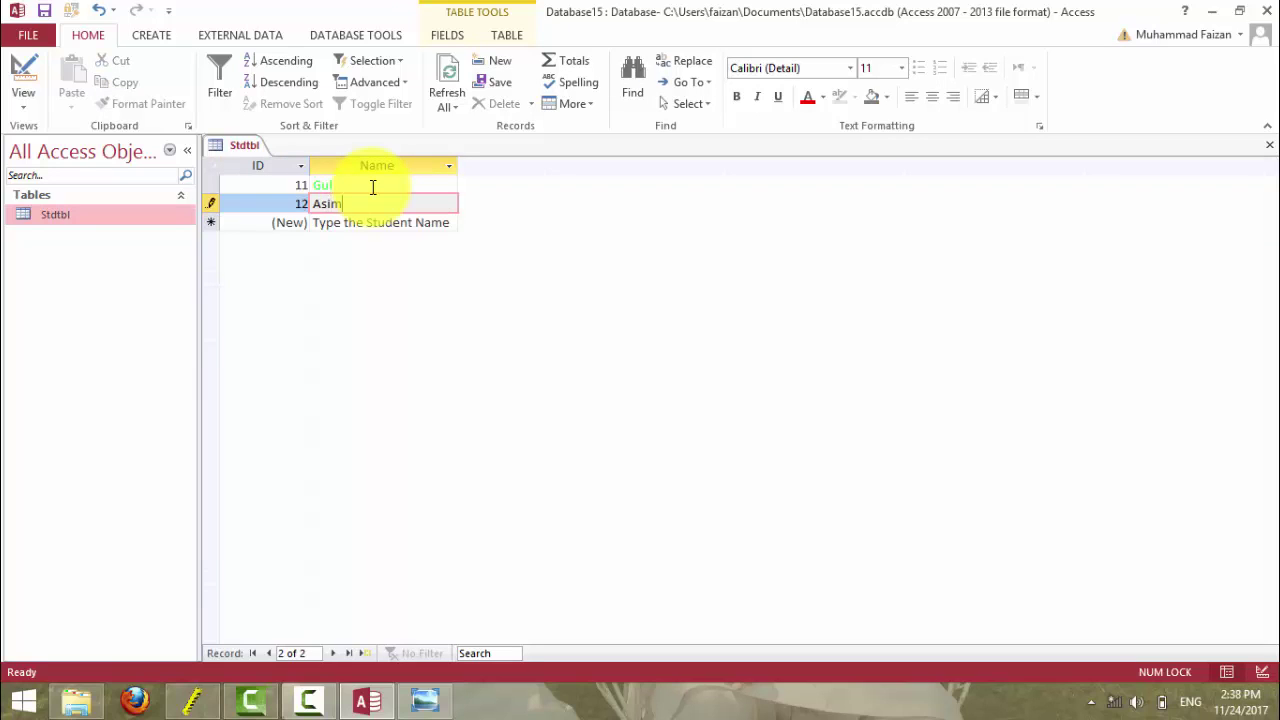
key("Return")
key("Tab")
type("Asad")
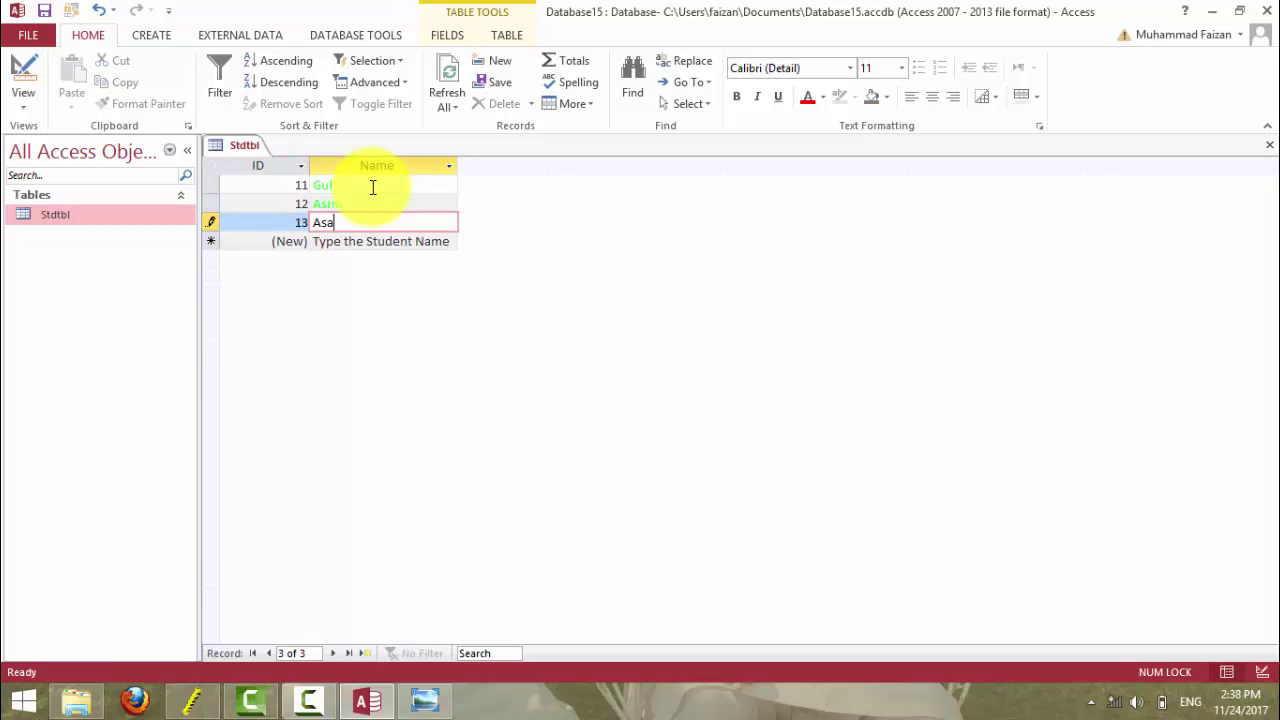
key("Return")
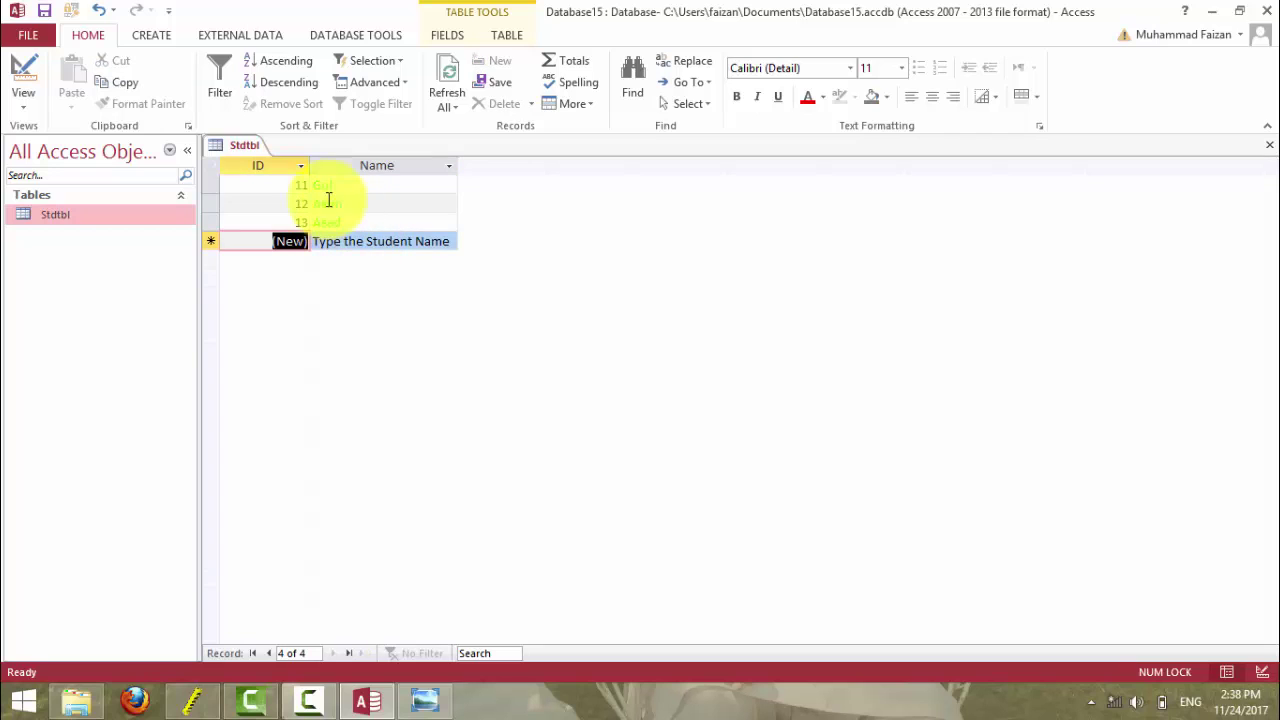
- Select all three records and delete them
left_click(214, 164)
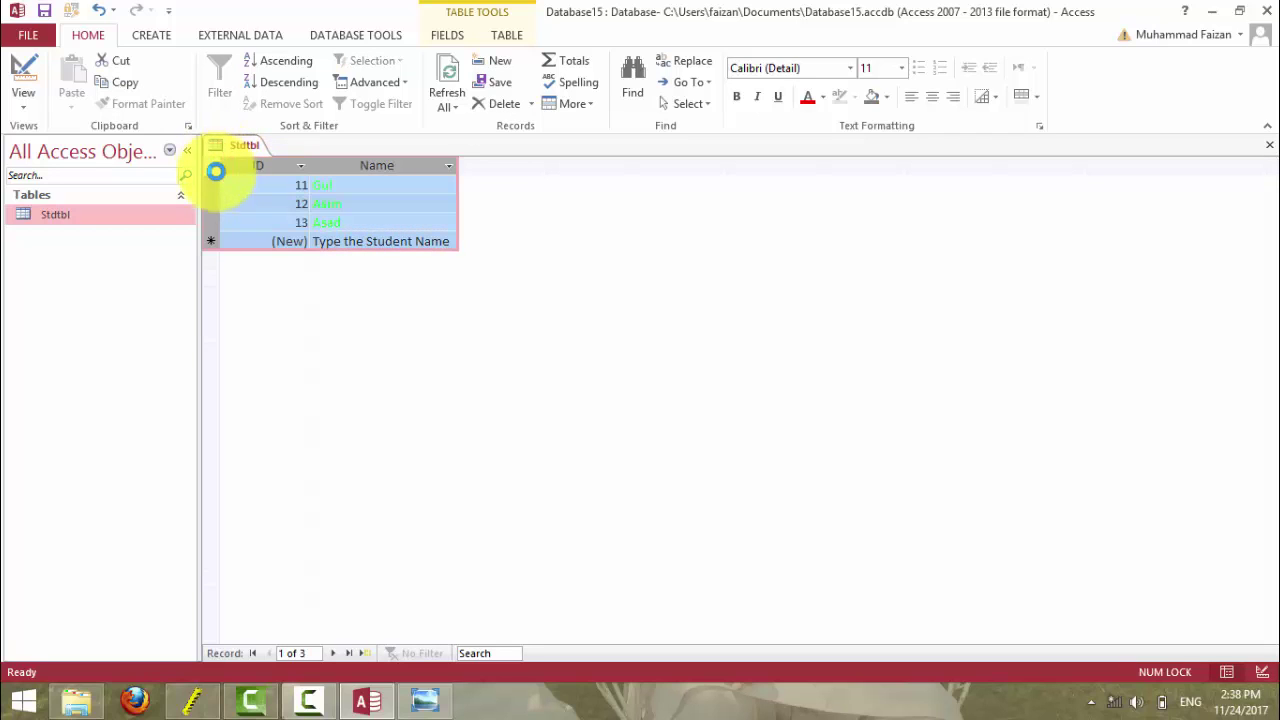
key("Delete")
left_click(615, 413)
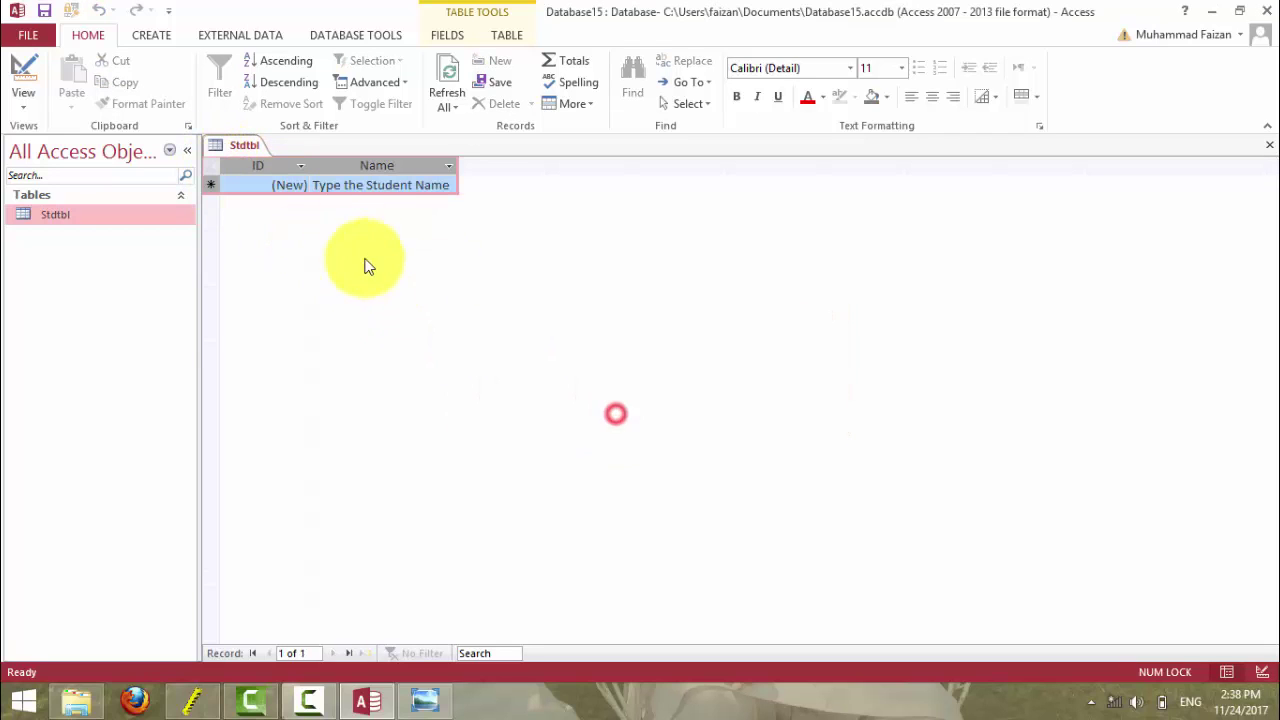
left_click(350, 184)
- After checking the reference slide, change the Name Format to ><[Green];>"Type the Student Name" and request Datasheet view
left_click(20, 92)
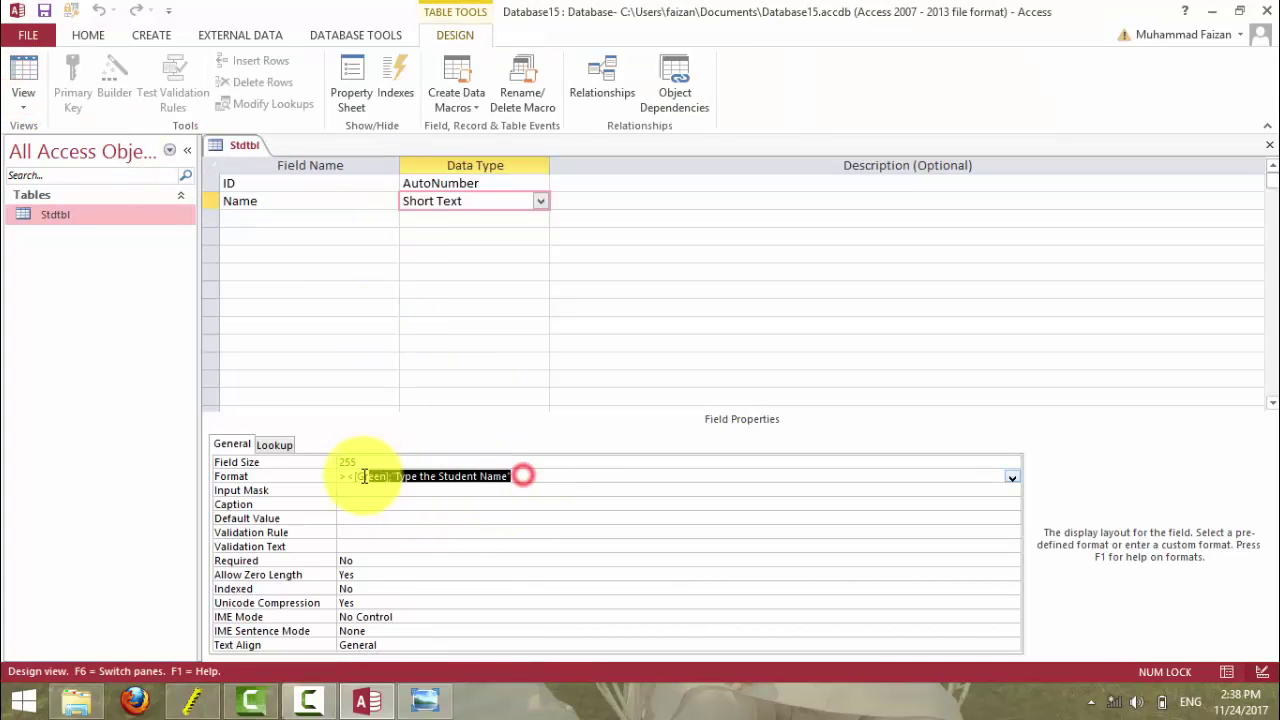
left_click(337, 477)
left_click(428, 700)
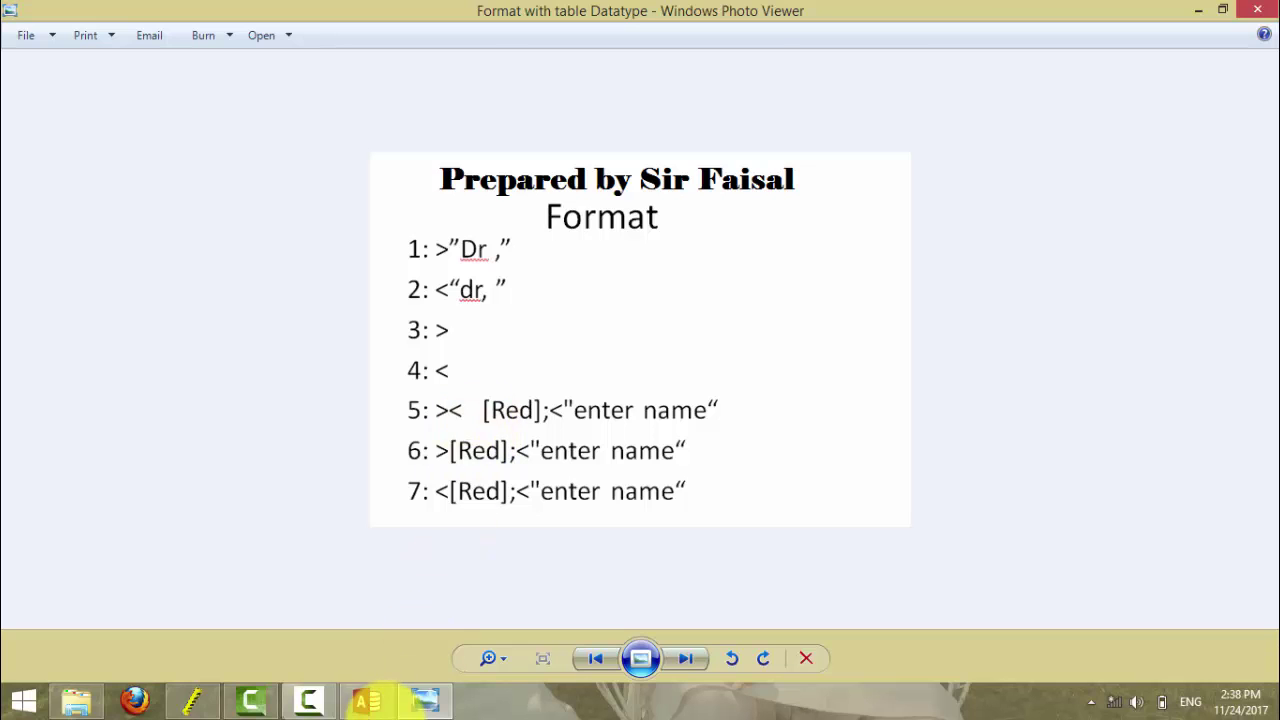
left_click(367, 701)
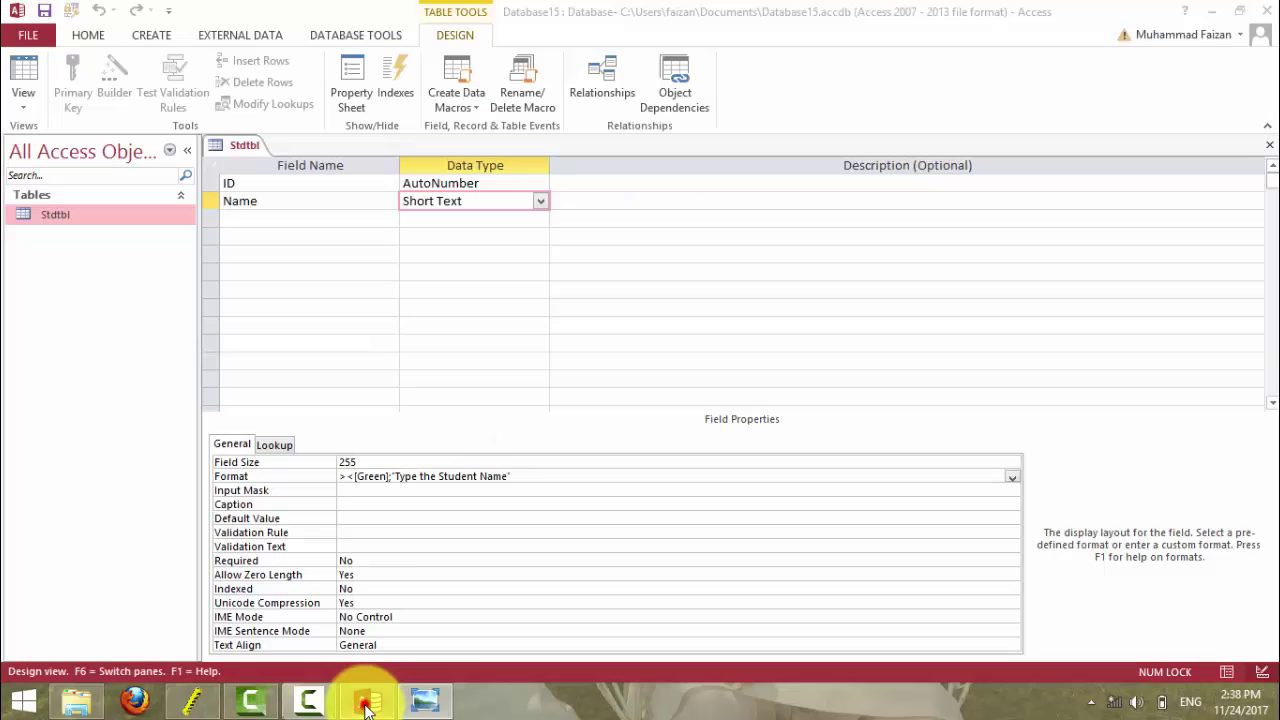
left_click(393, 478)
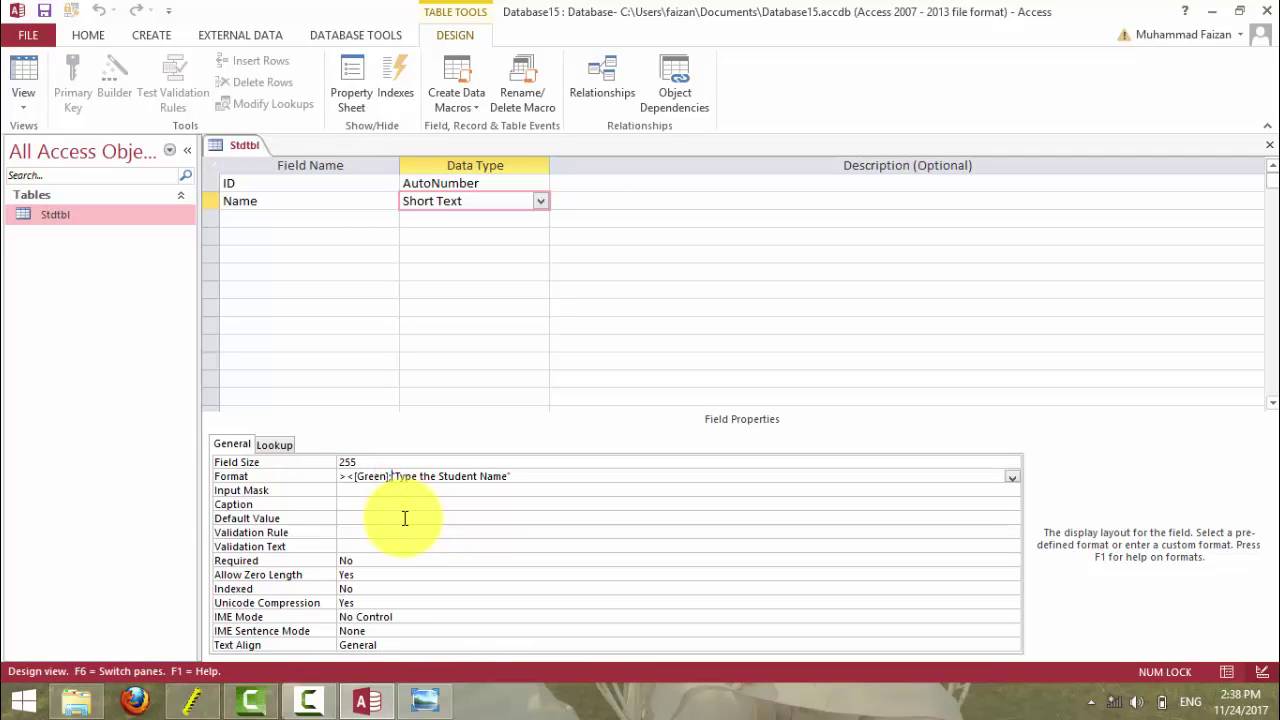
type("<")
key("BackSpace")
type(">")
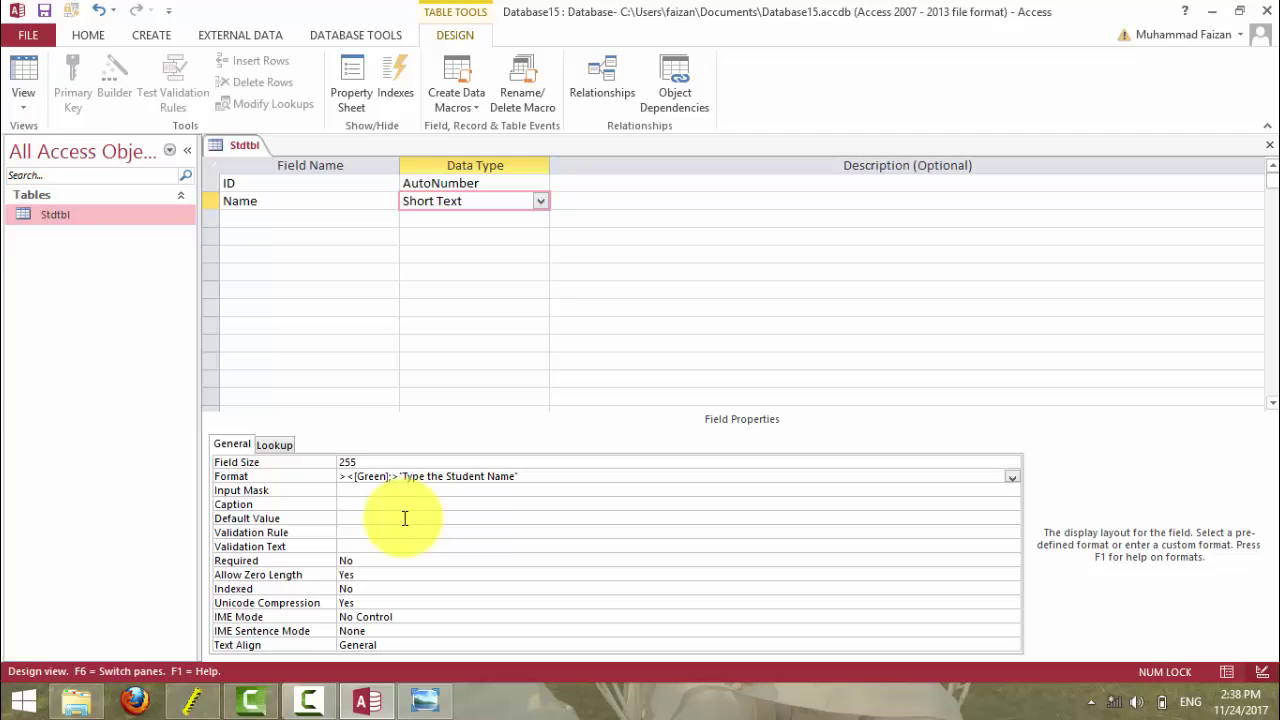
left_click(26, 78)
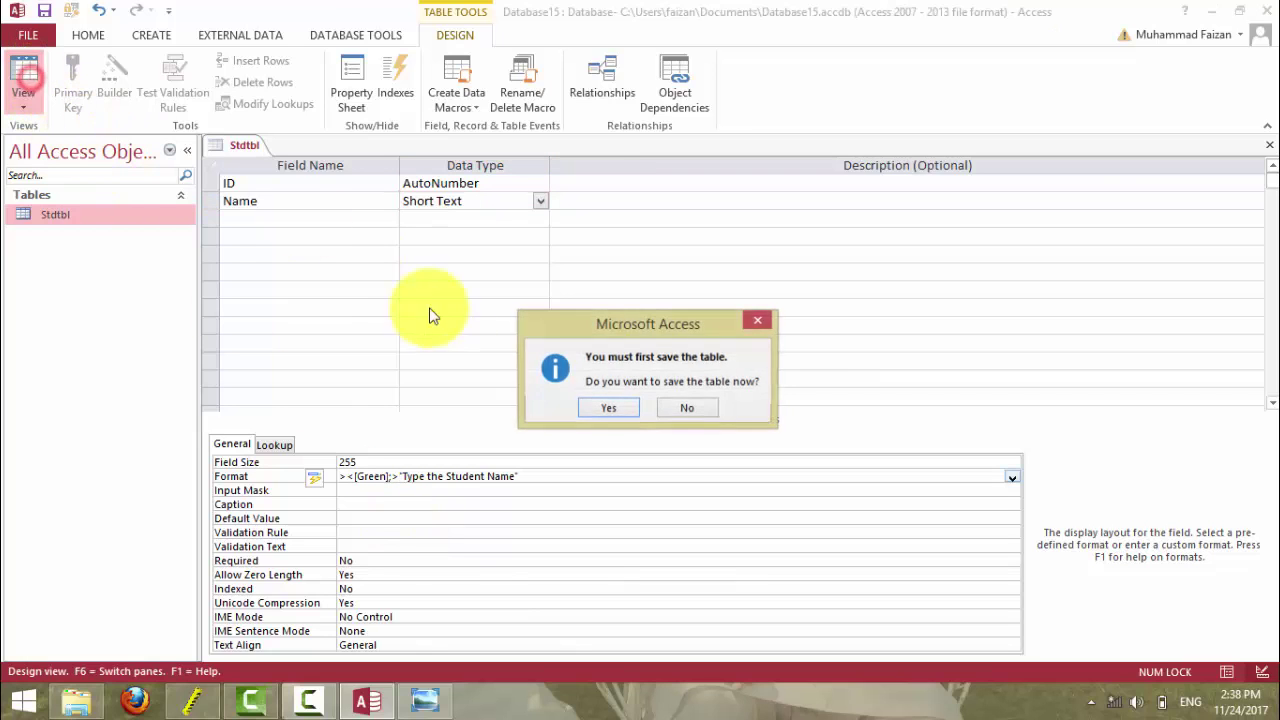
- Save Stdtbl, add two student names shown in green, then return to Design view
left_click(609, 408)
left_click(343, 185)
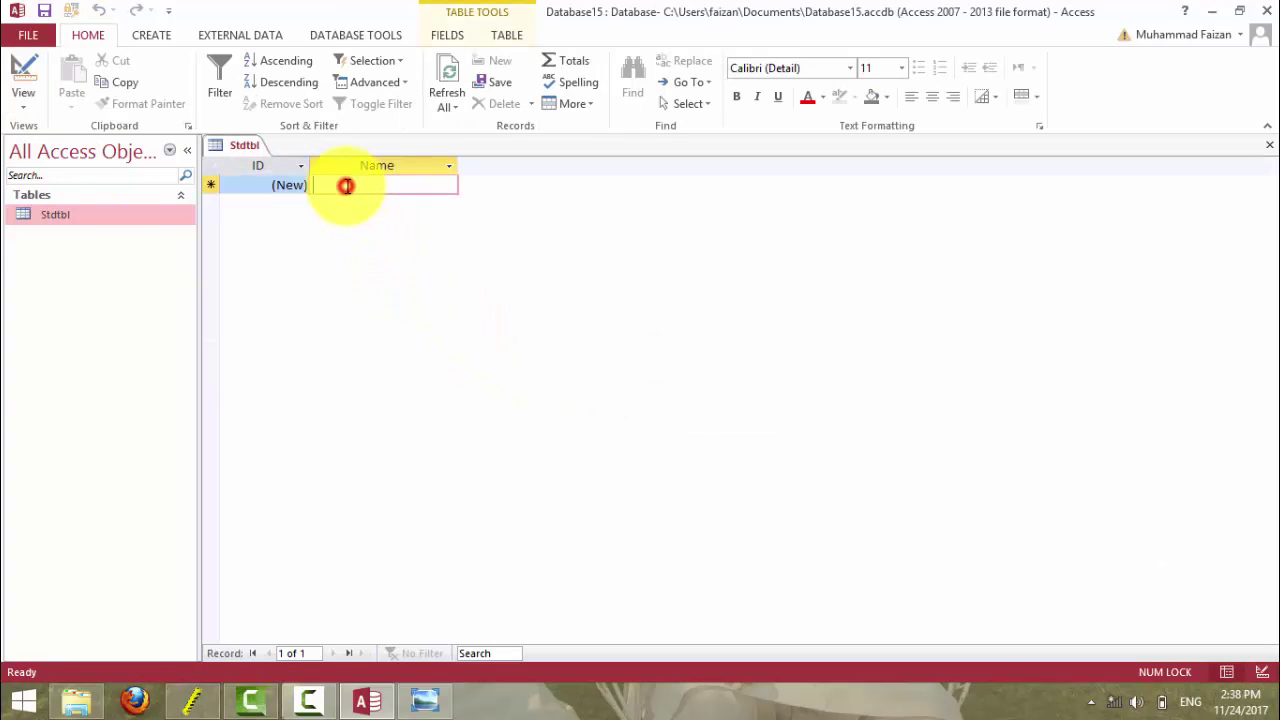
type("Tyya")
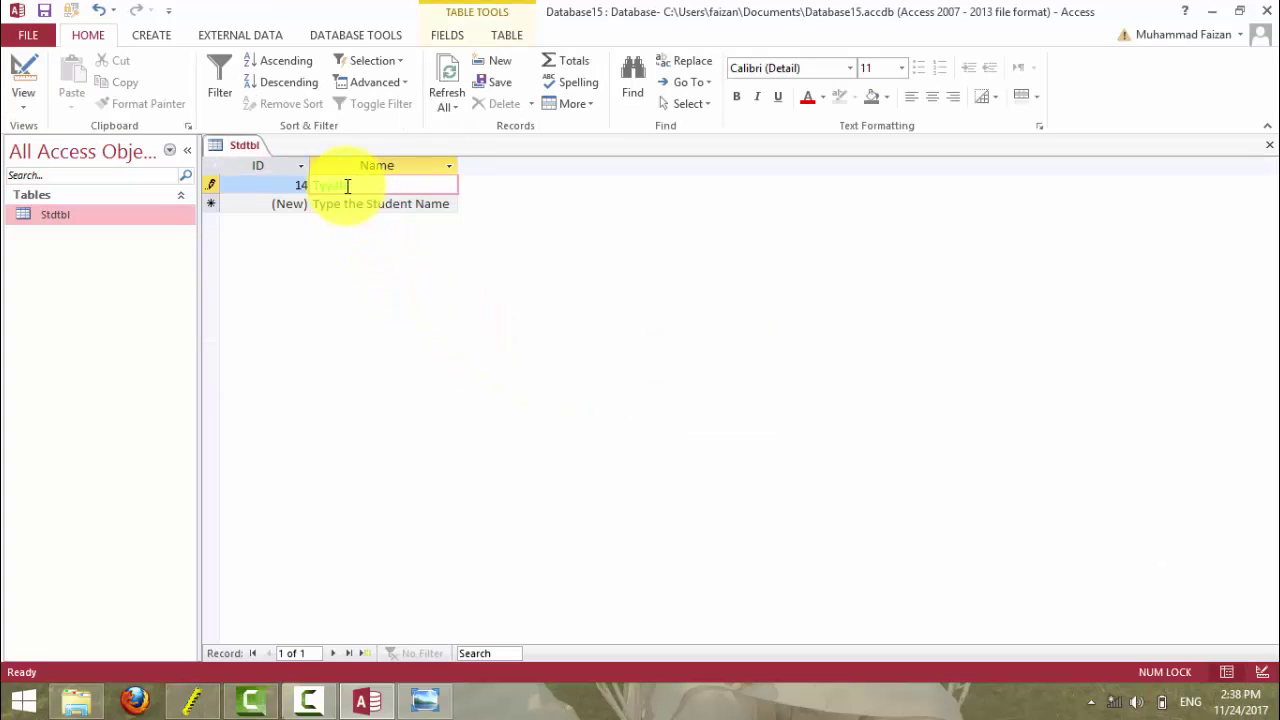
key("Return")
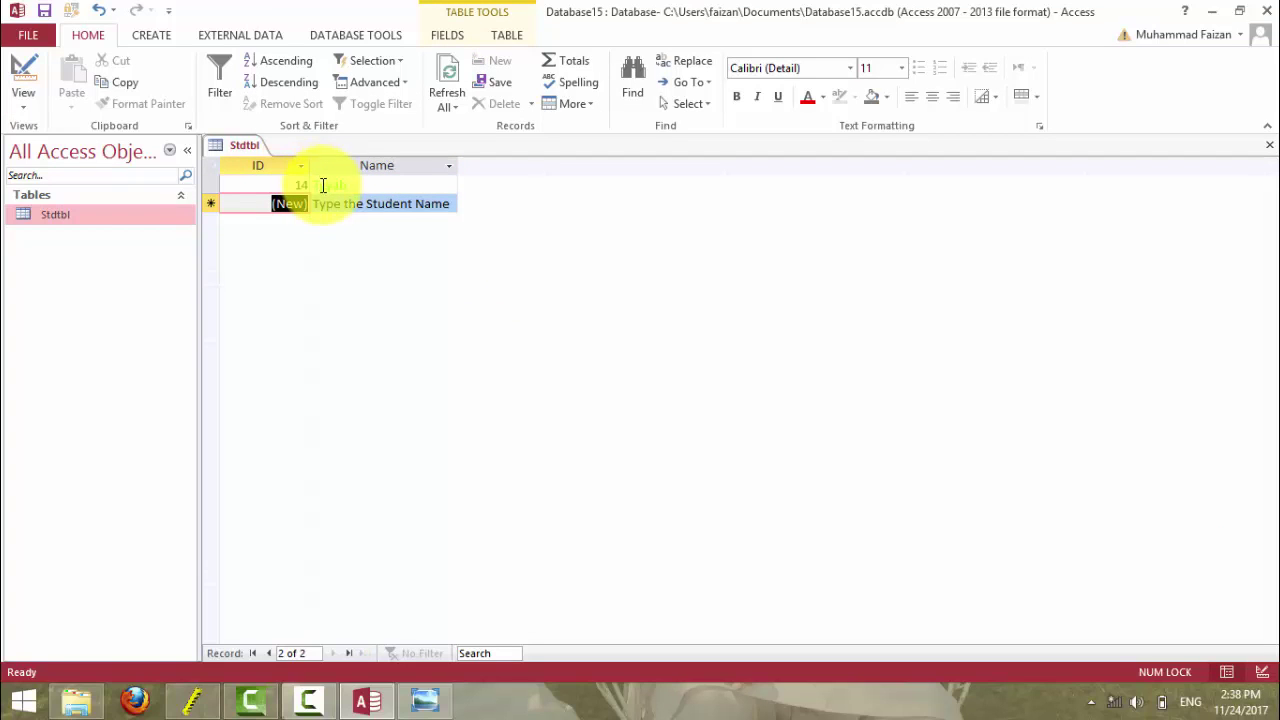
key("Tab")
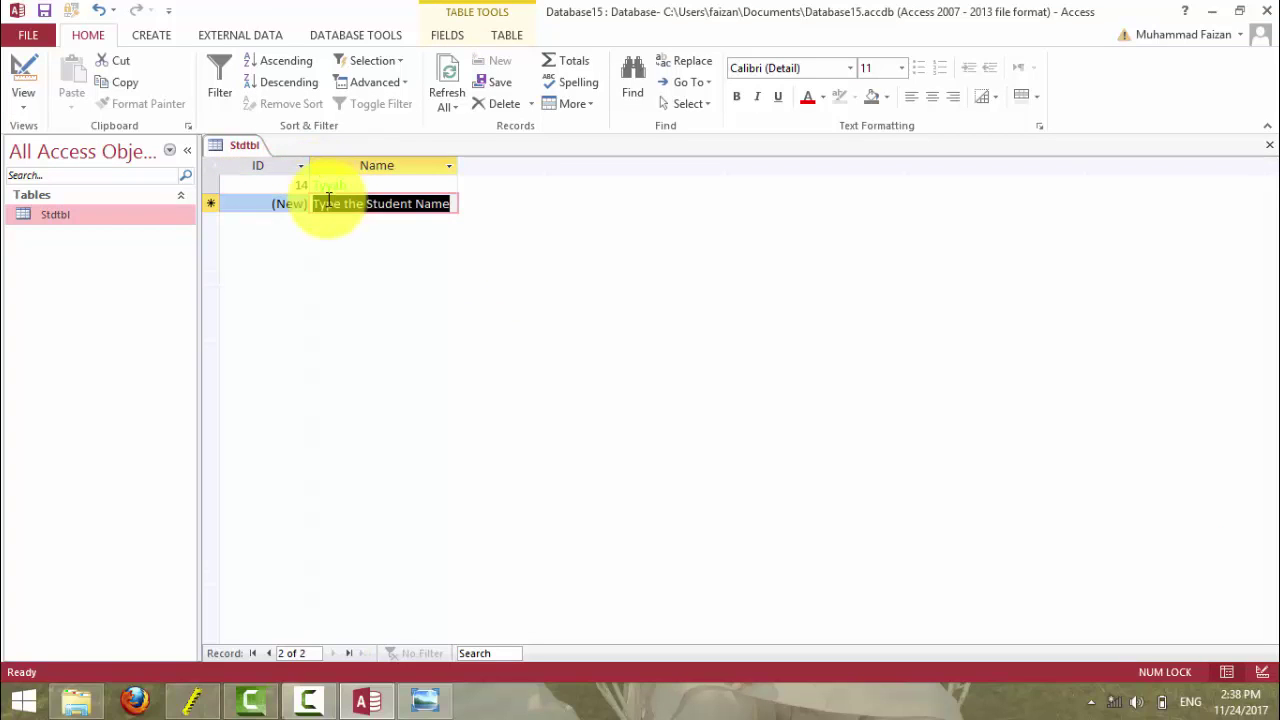
type("Imran")
key("Return")
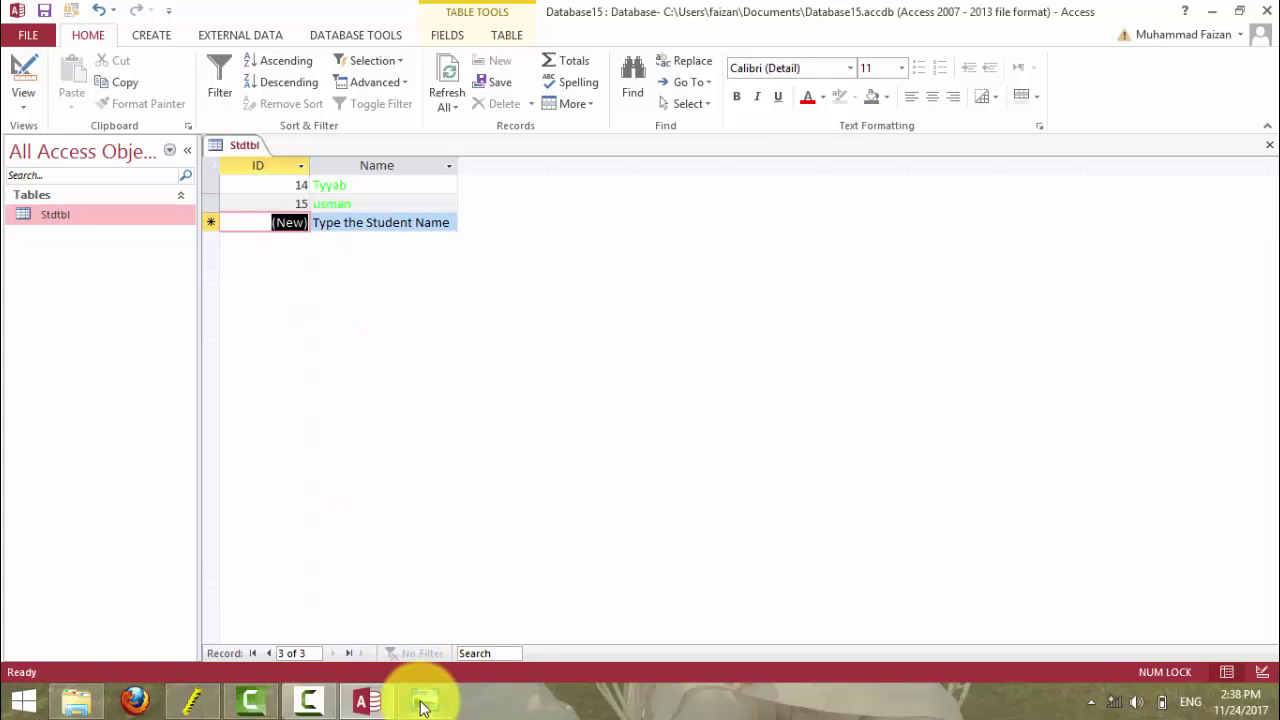
left_click(13, 93)
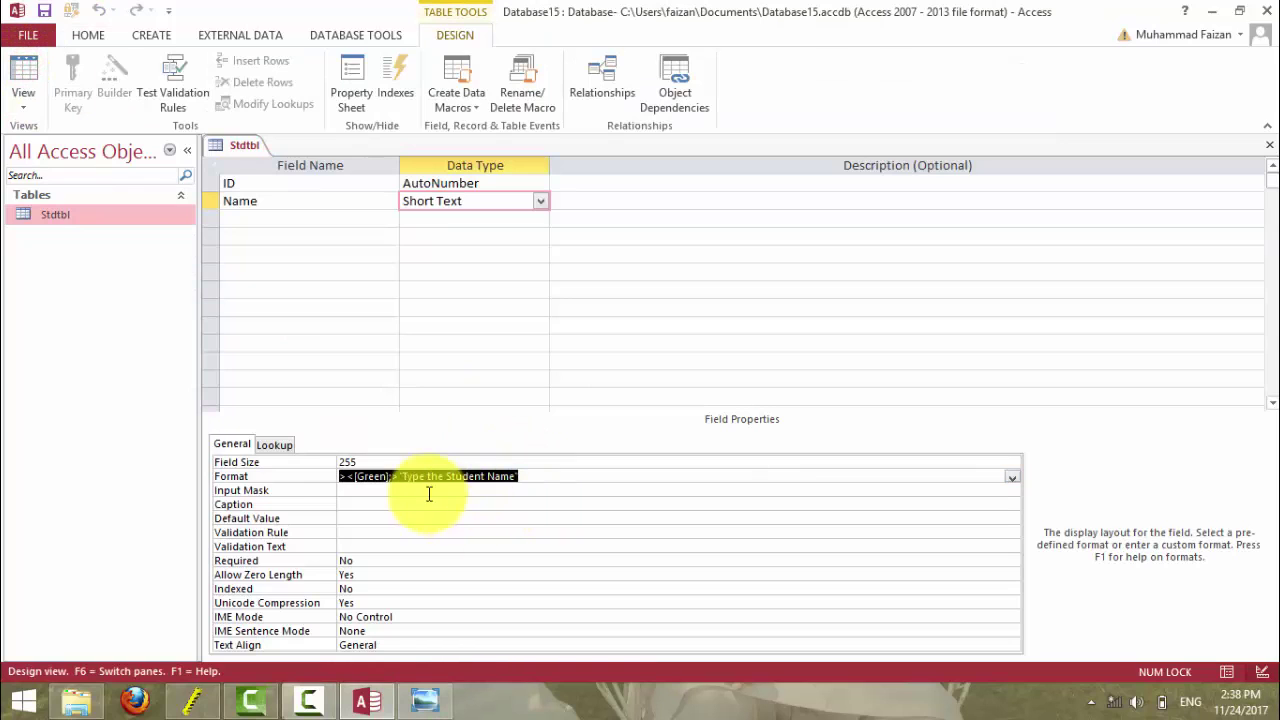
- Delete the >< symbols from the Name Format and save, switching to Datasheet view
left_click(355, 479)
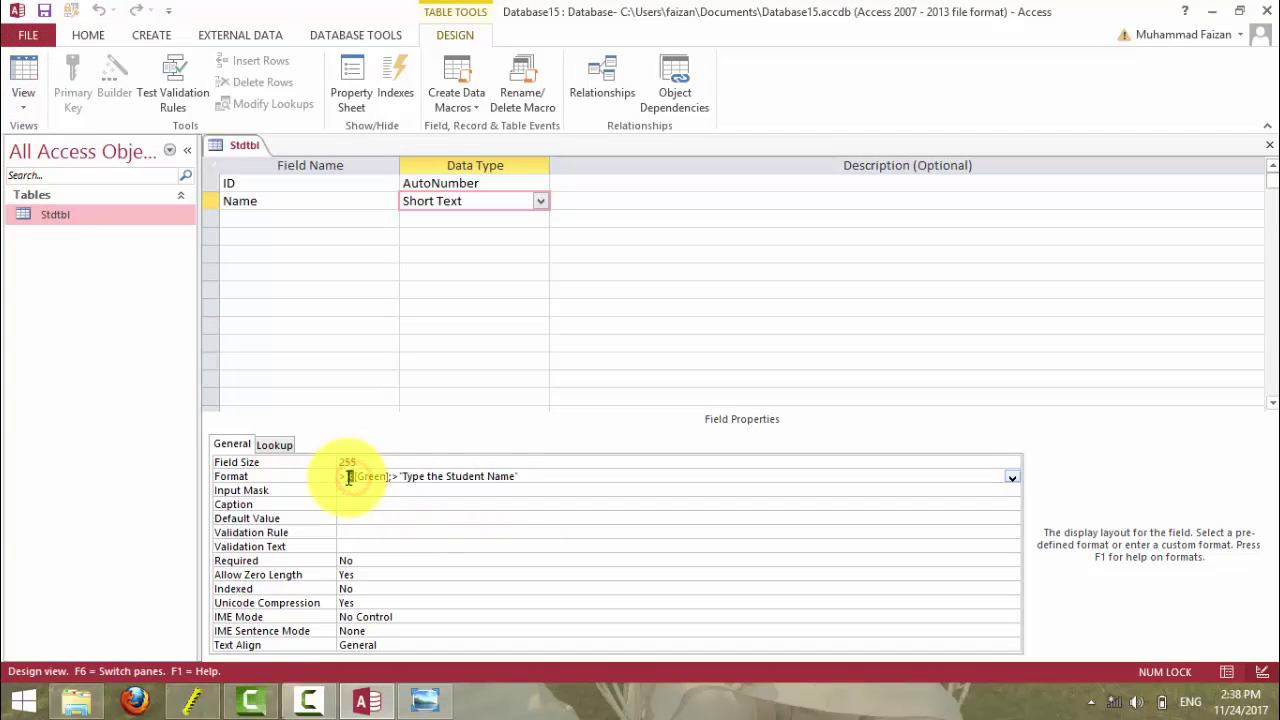
left_click_drag(352, 477, 336, 477)
key("Delete")
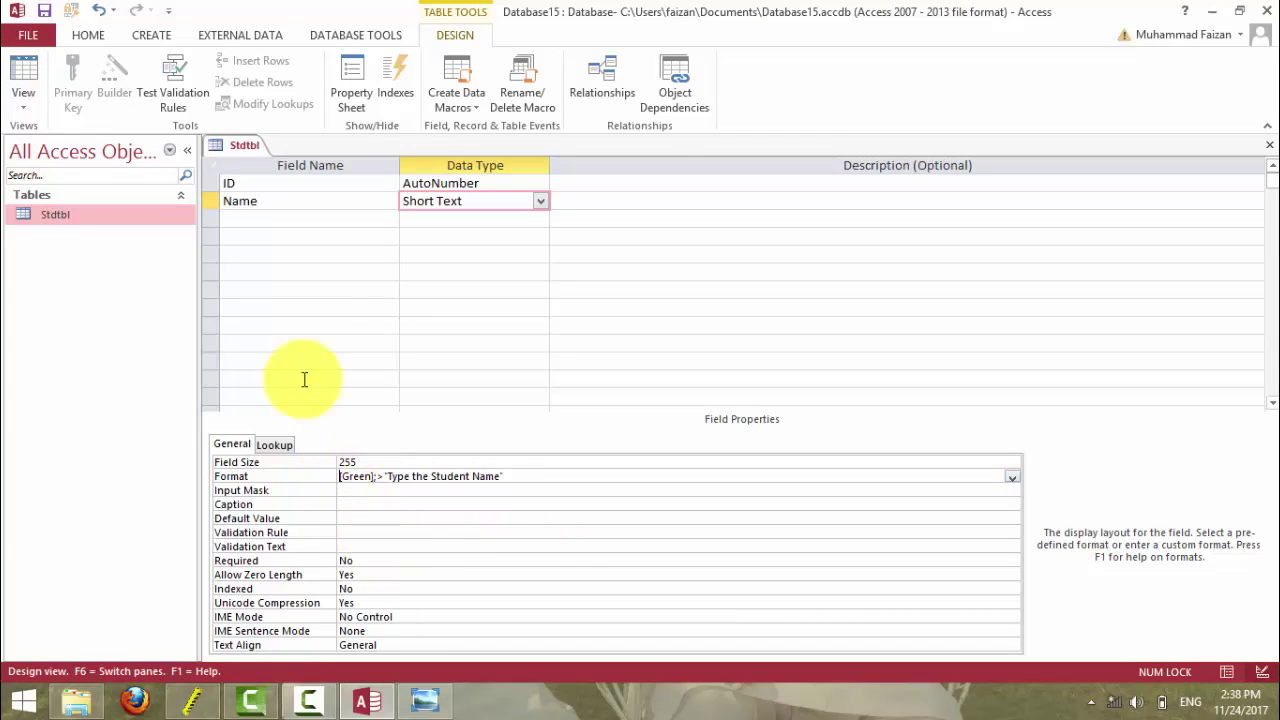
left_click(30, 75)
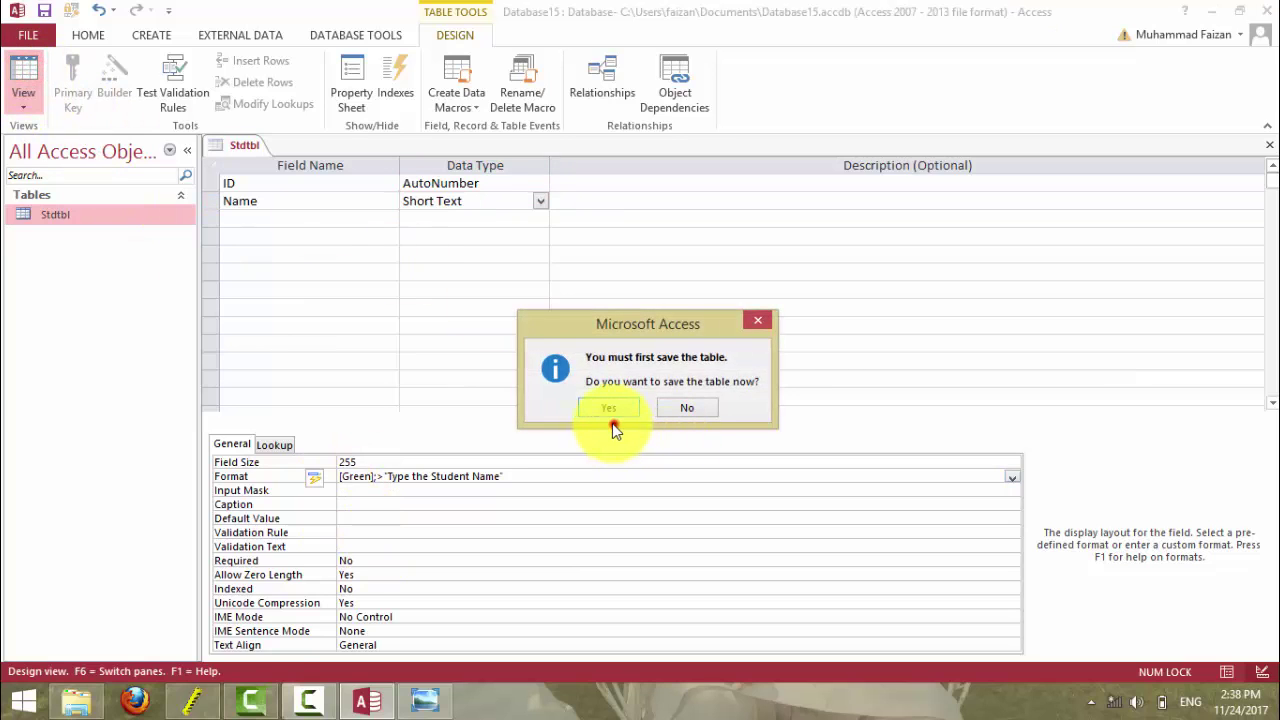
left_click(610, 408)
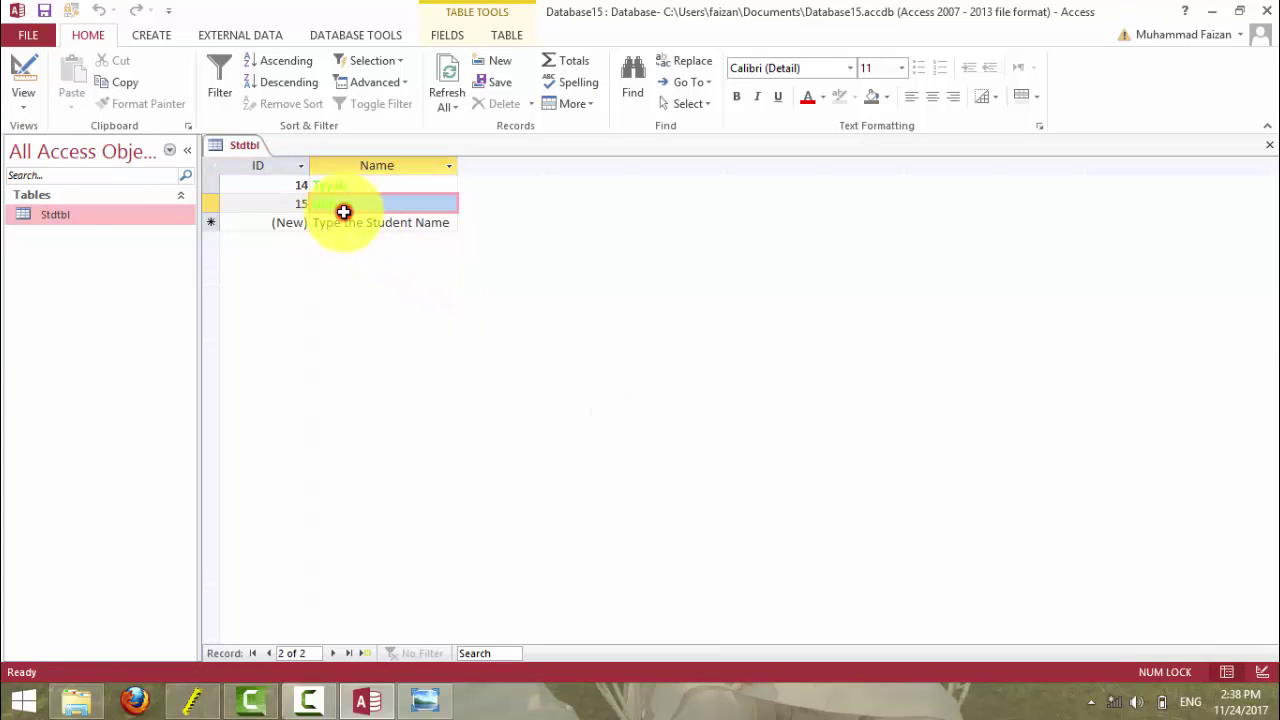
- Add test records 16 and 17, starting with Usman, then return to Design view
left_click(349, 221)
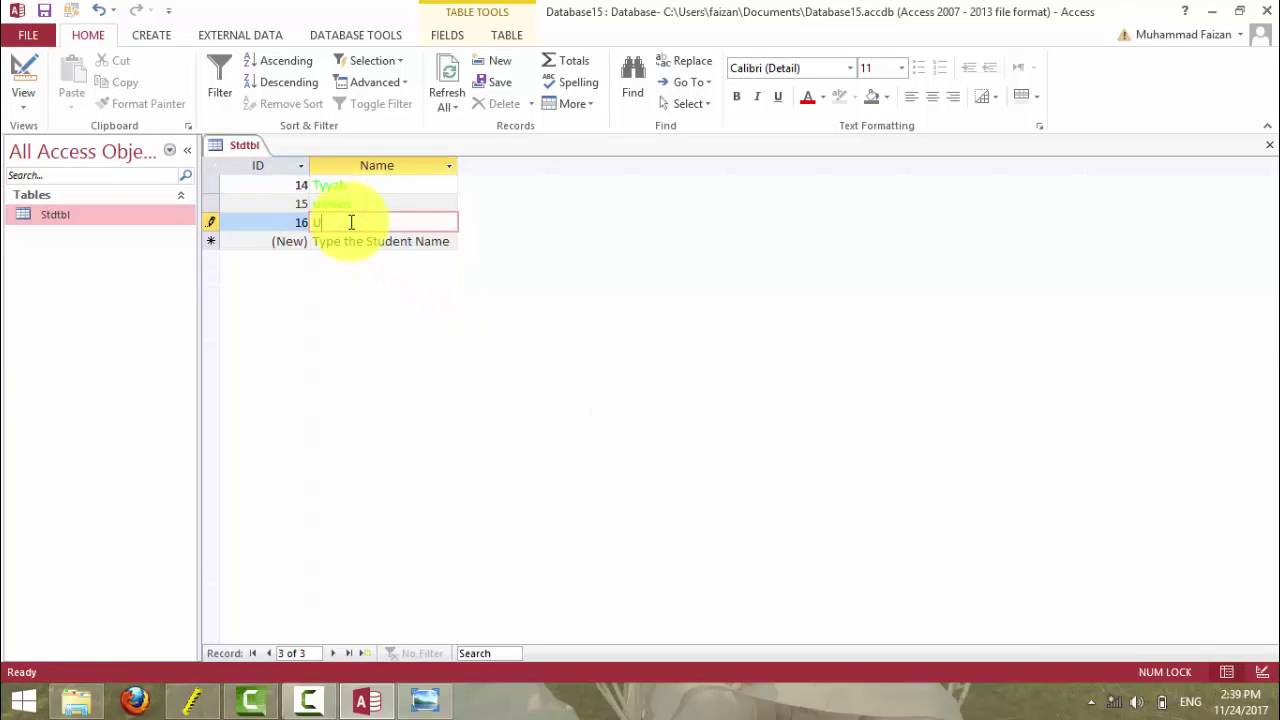
type("Usman")
key("Down")
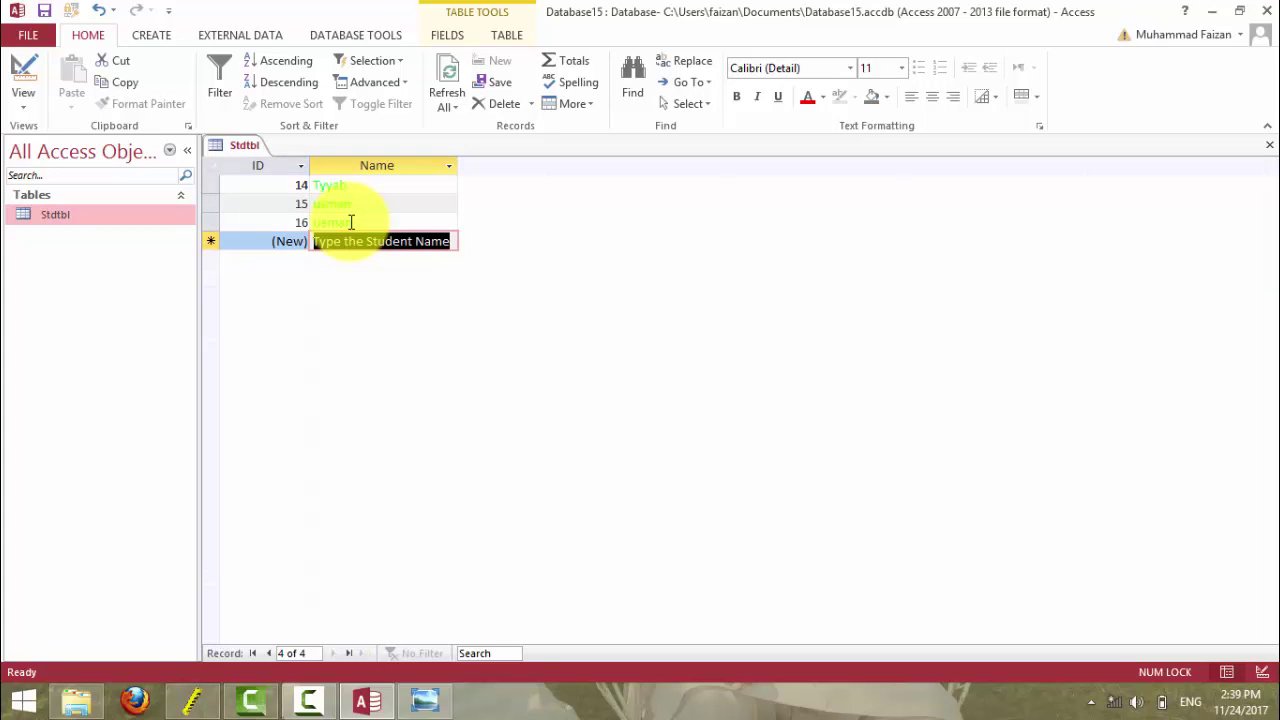
type("Hamn")
key("Tab")
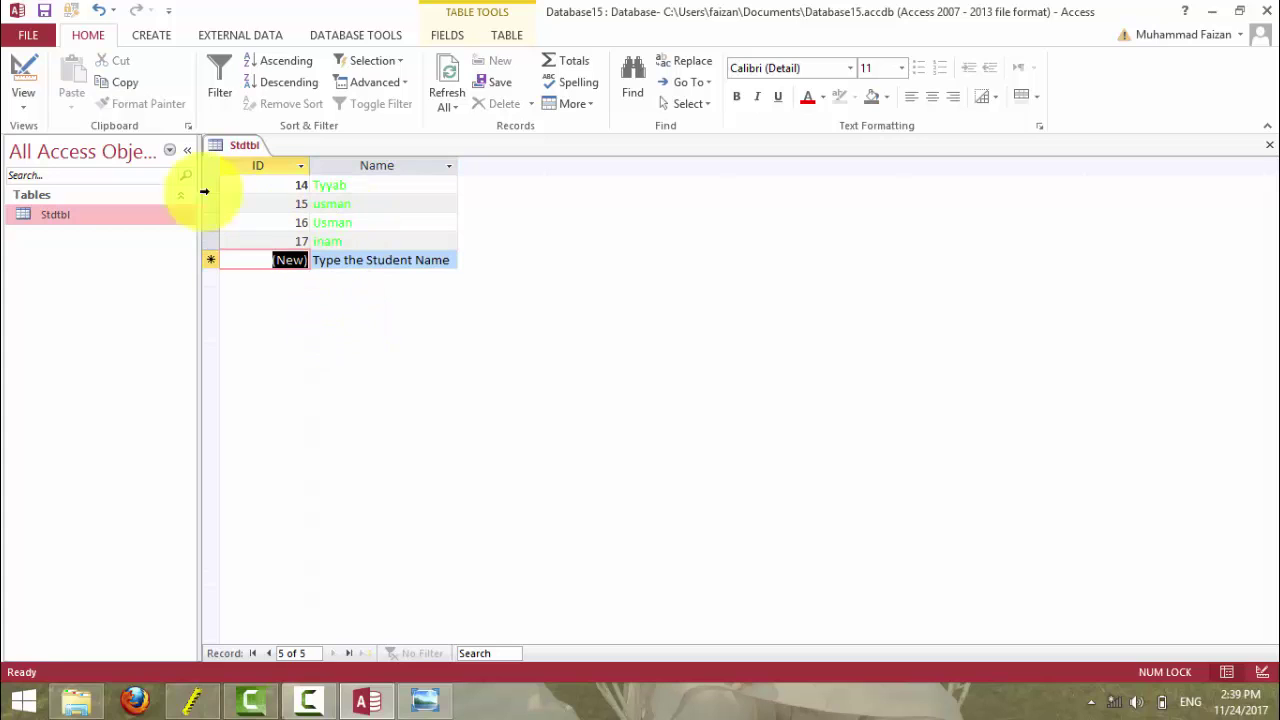
left_click(23, 72)
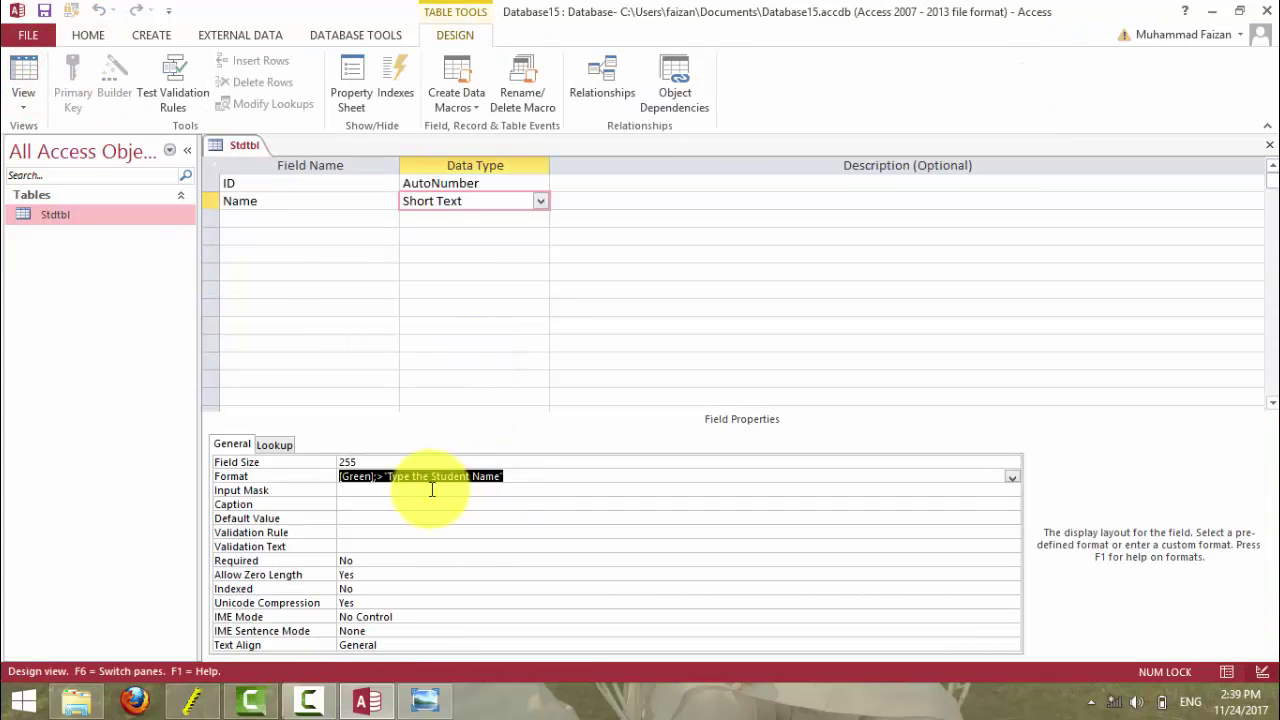
left_click(377, 476)
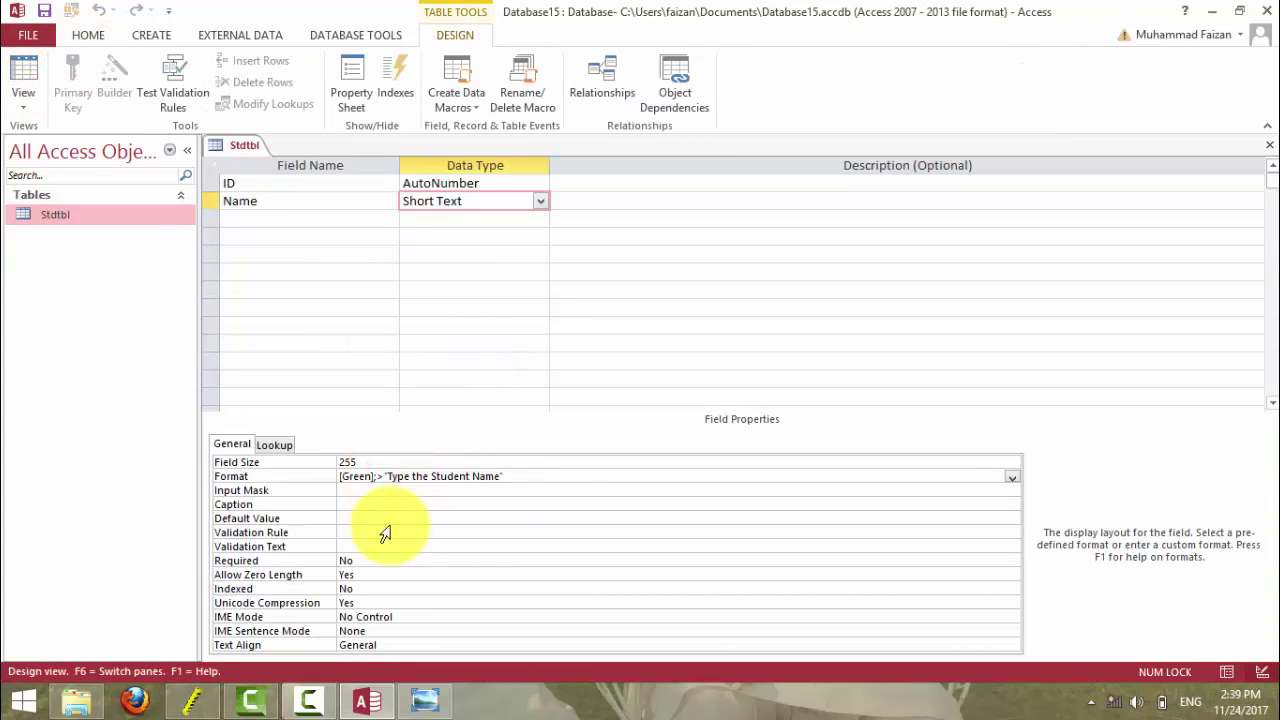
- After checking the reference slide, add '<' before [Green] in the Name Format and save
left_click(339, 479)
left_click(424, 698)
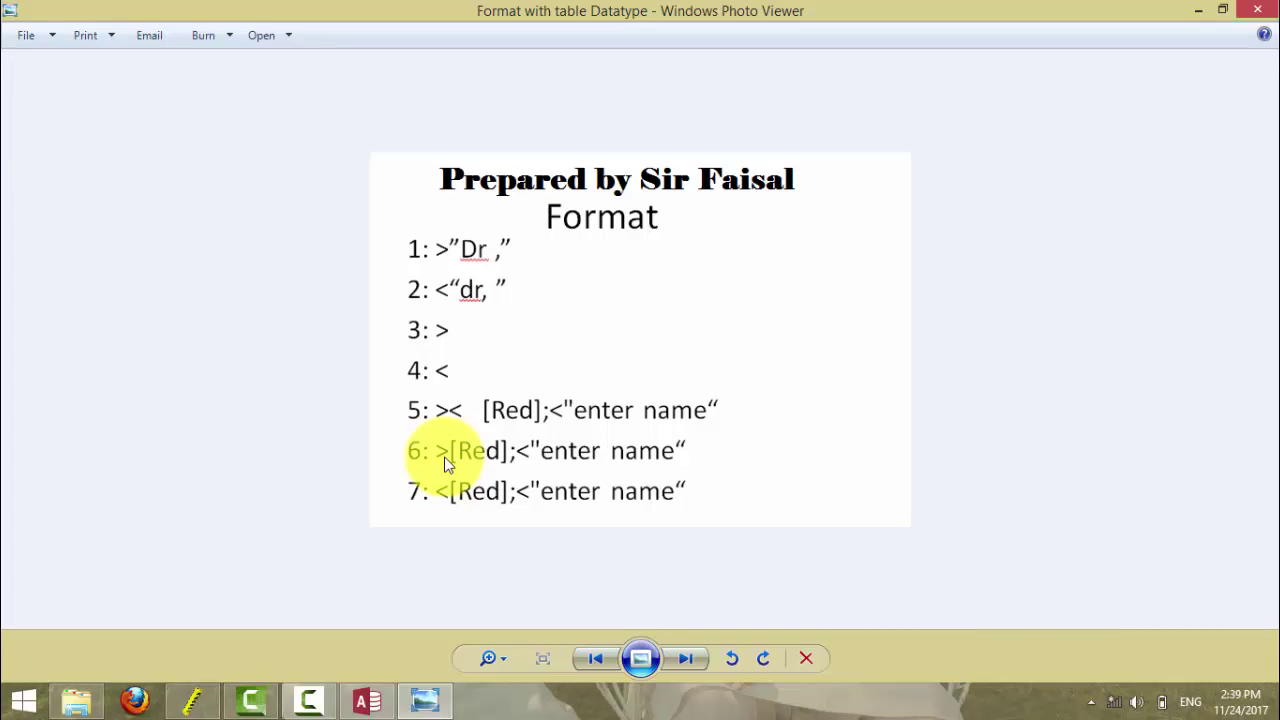
left_click(366, 700)
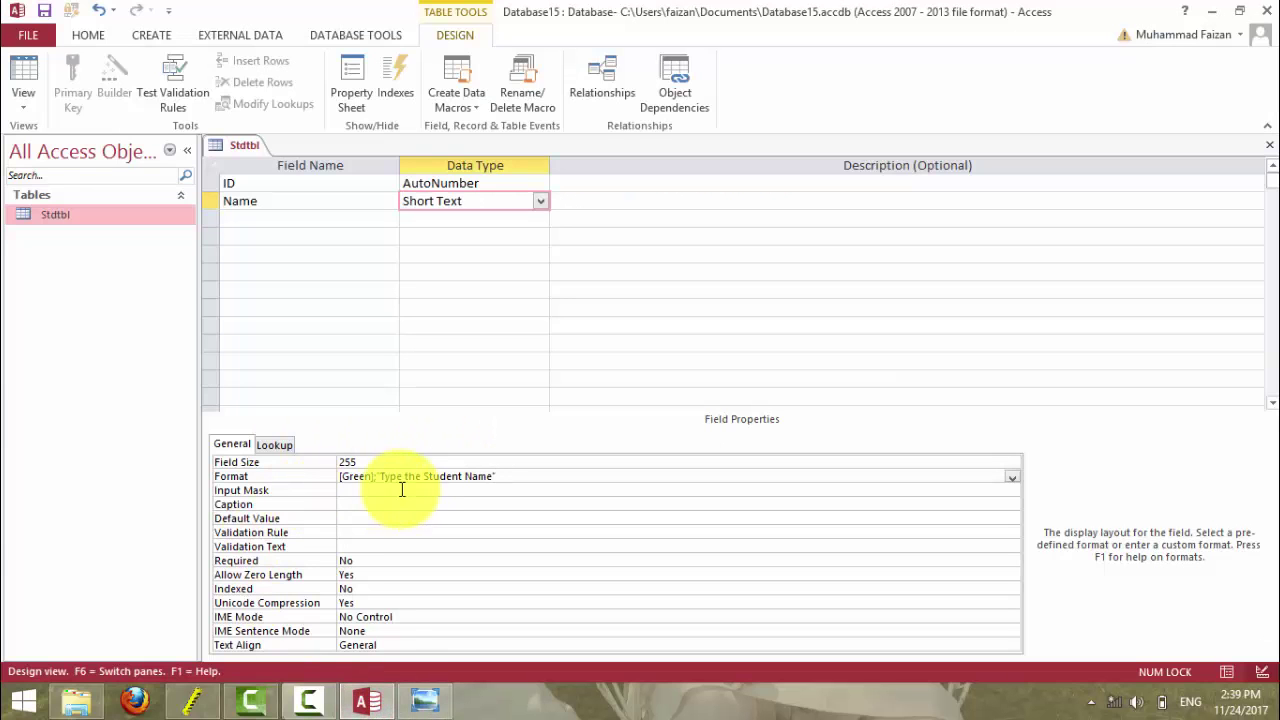
left_click(340, 476)
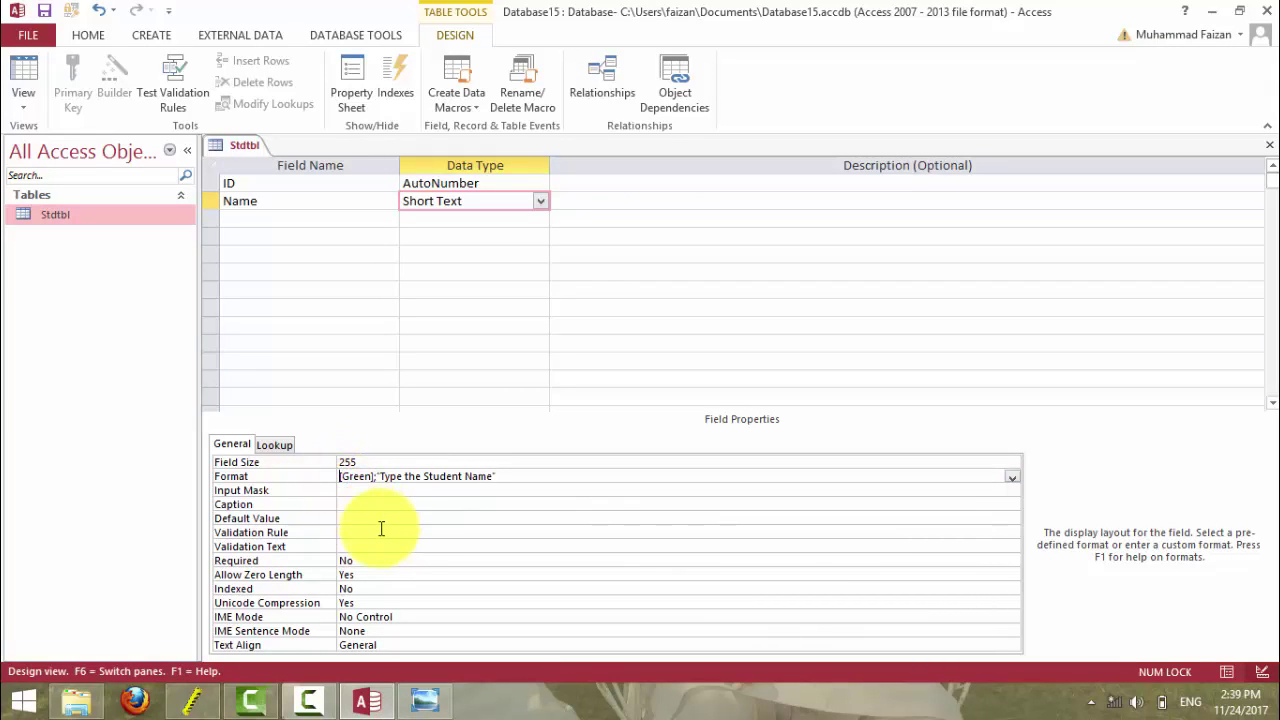
type("<")
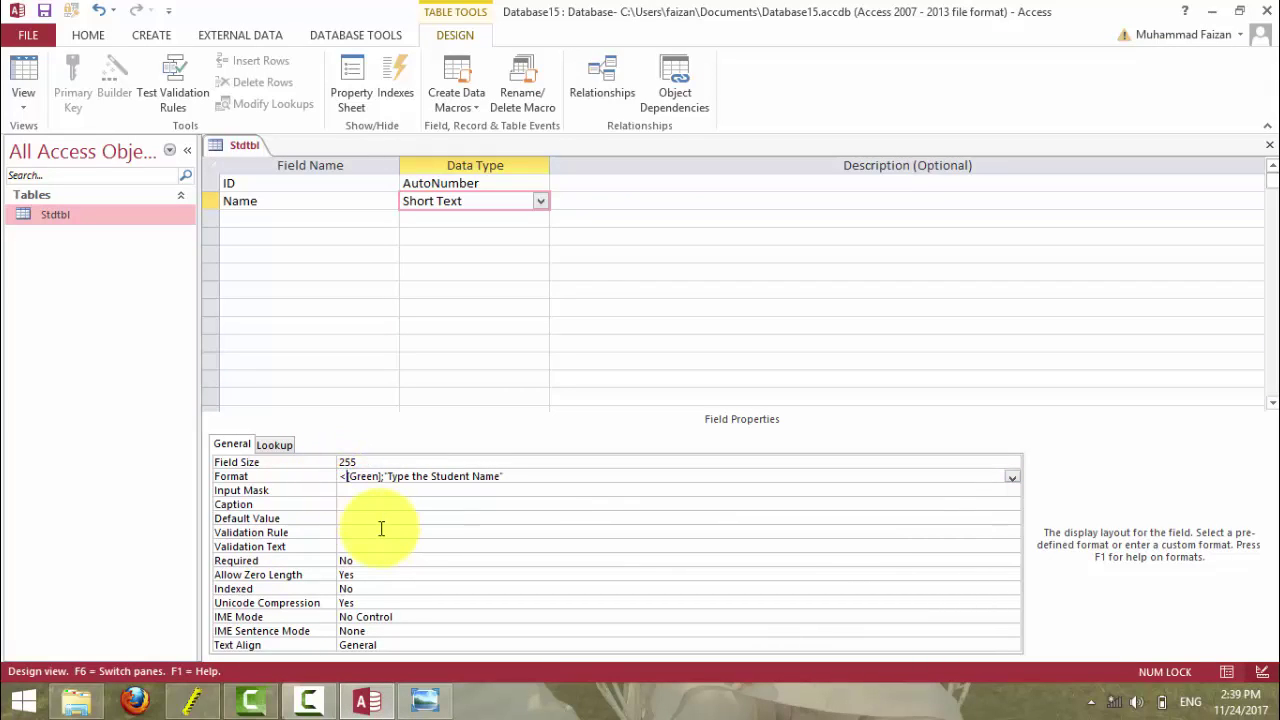
left_click(23, 75)
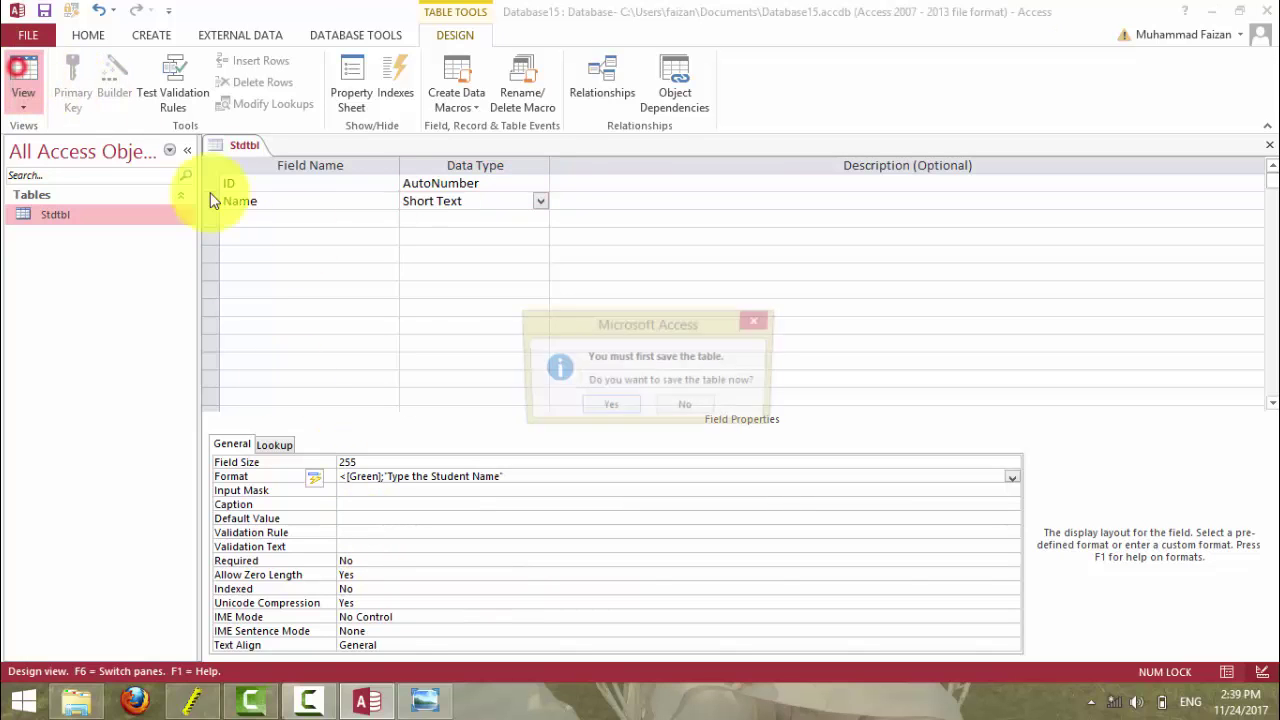
left_click(621, 408)
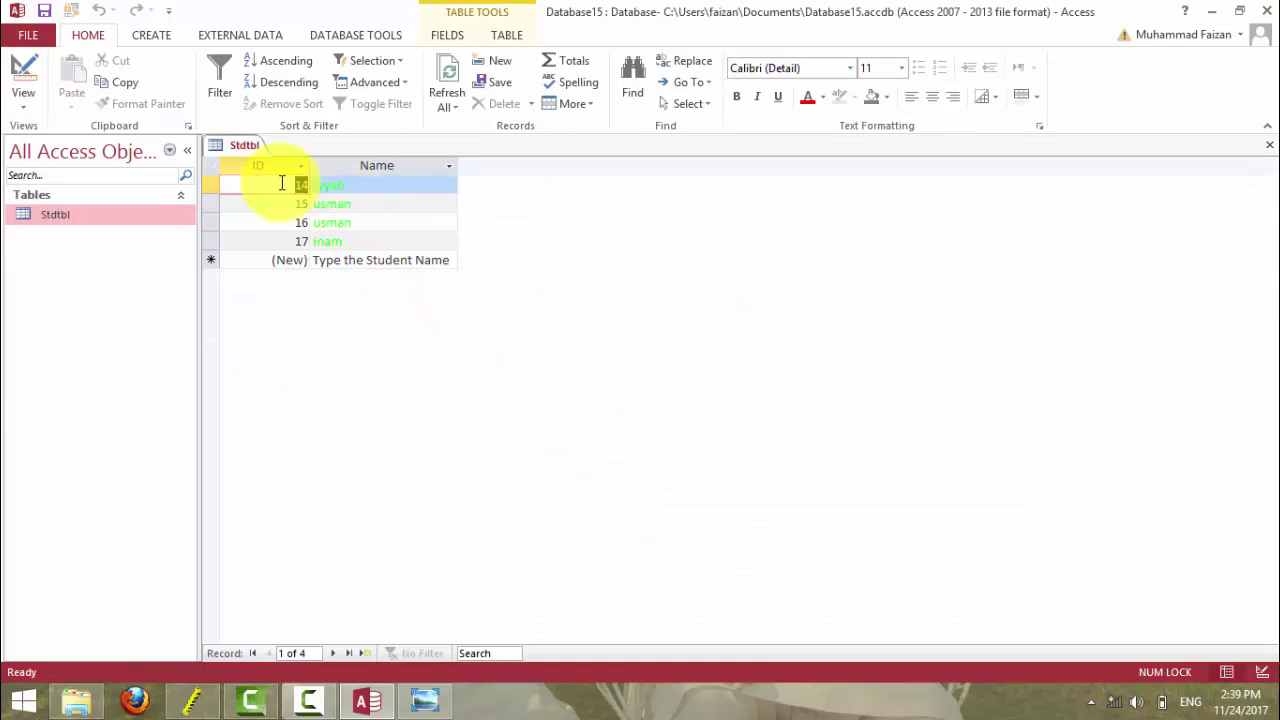
- Select and delete records 14–17
left_click(212, 166)
key("Delete")
left_click(607, 410)
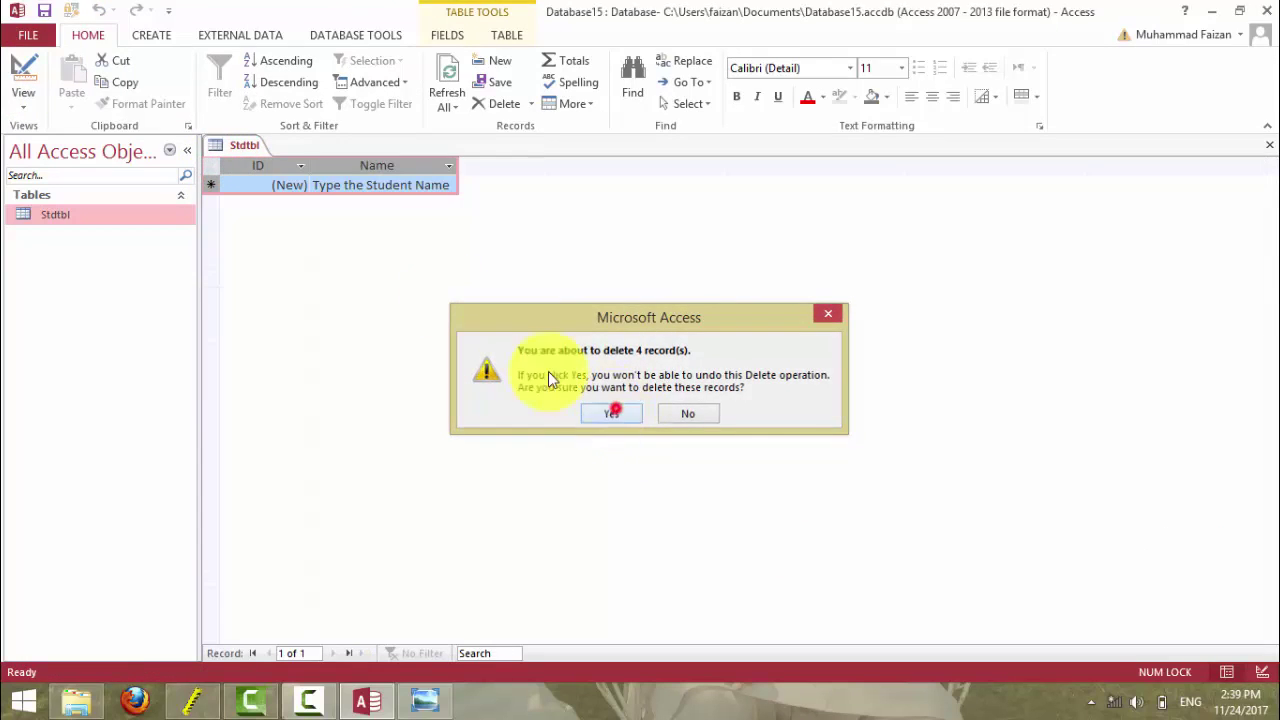
- Enter Usman and QASIM to confirm lowercase display, then delete both records
left_click(365, 183)
type("U")
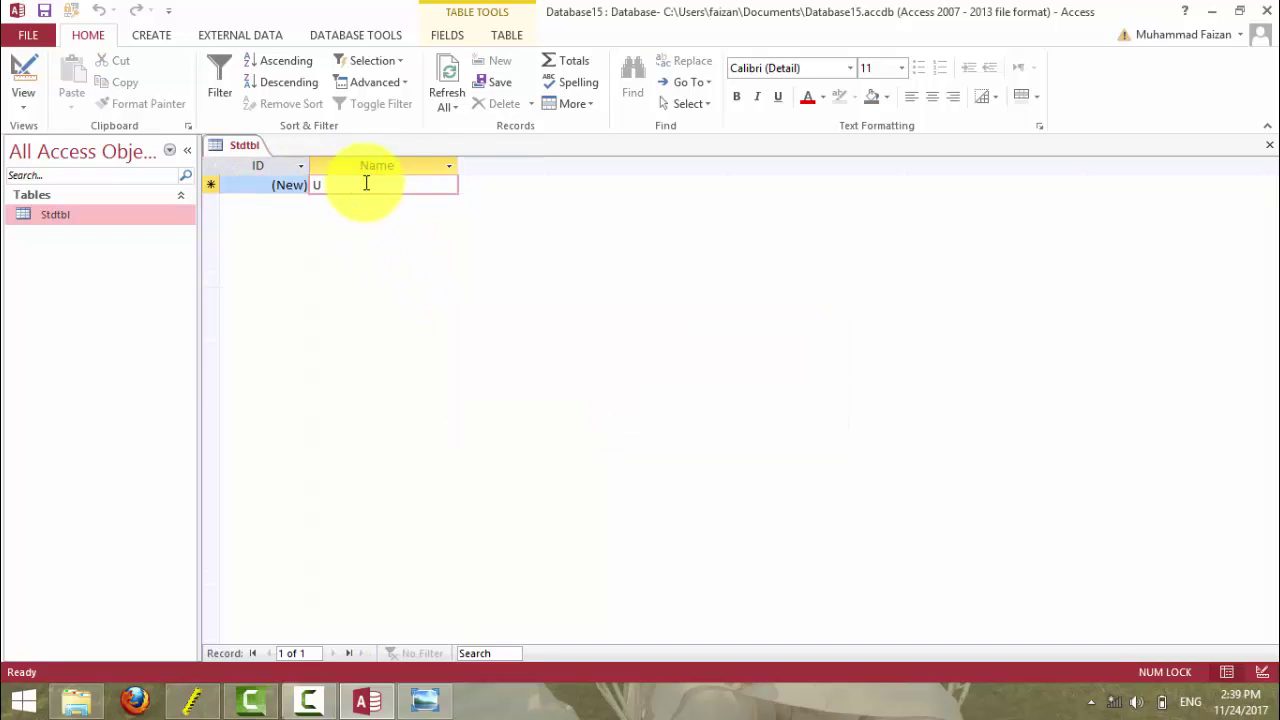
type("sman")
key("Return")
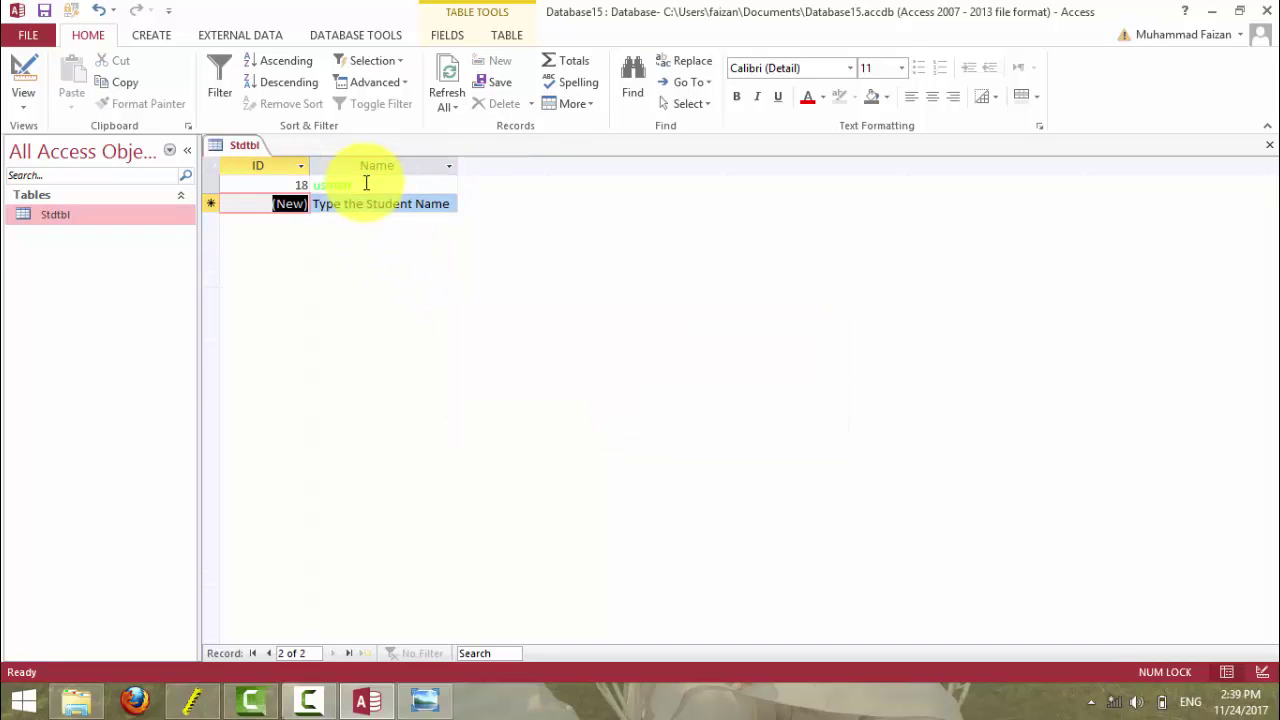
key("Tab")
type("QA")
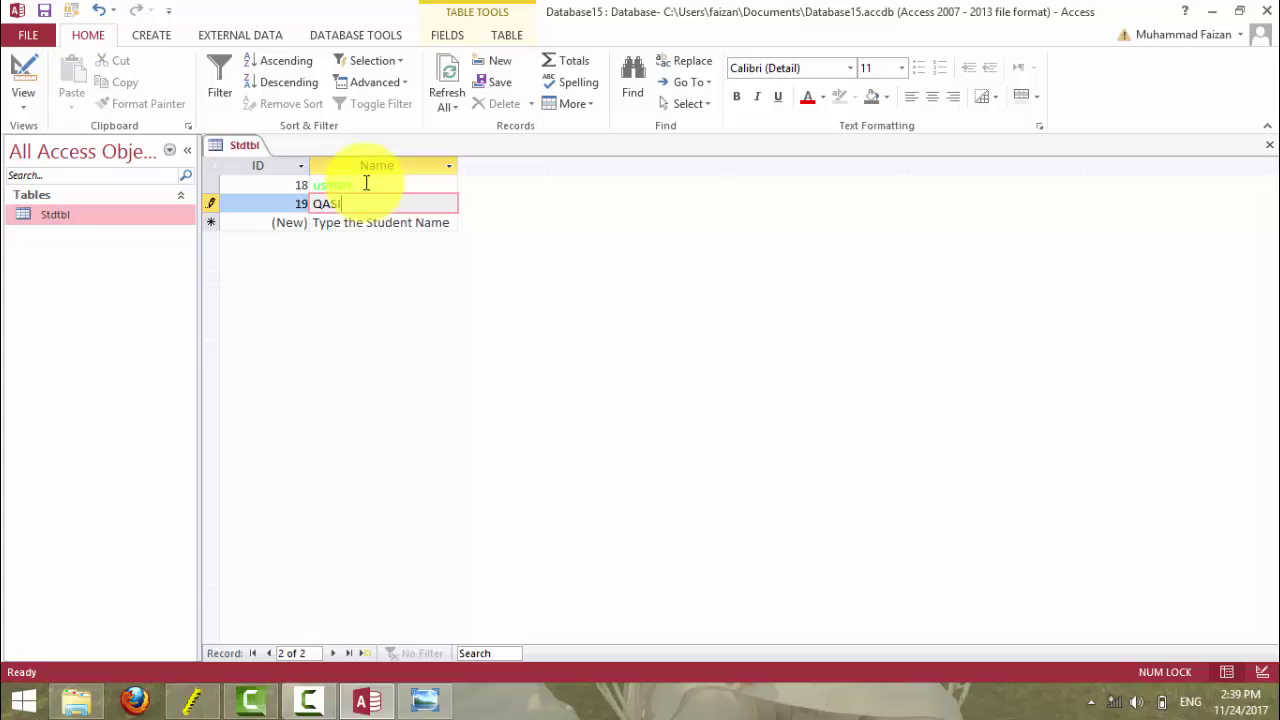
type("SIM")
key("Return")
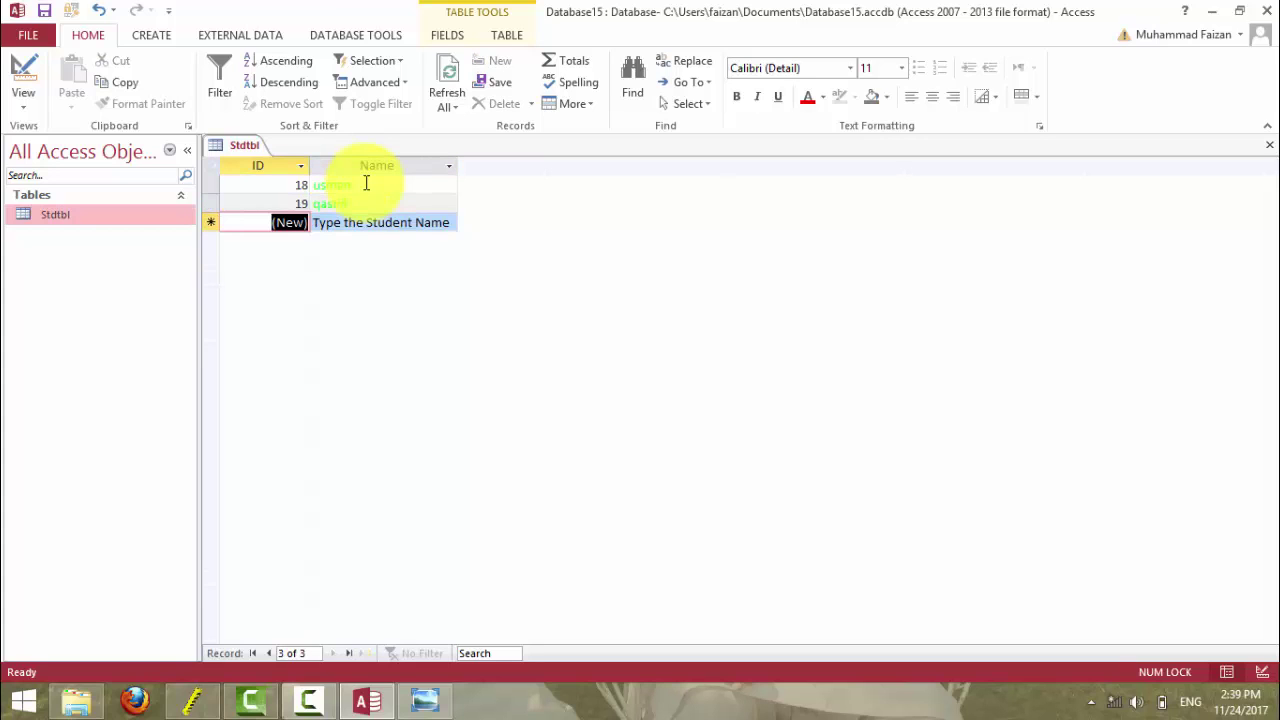
left_click(210, 166)
key("Delete")
left_click(624, 420)
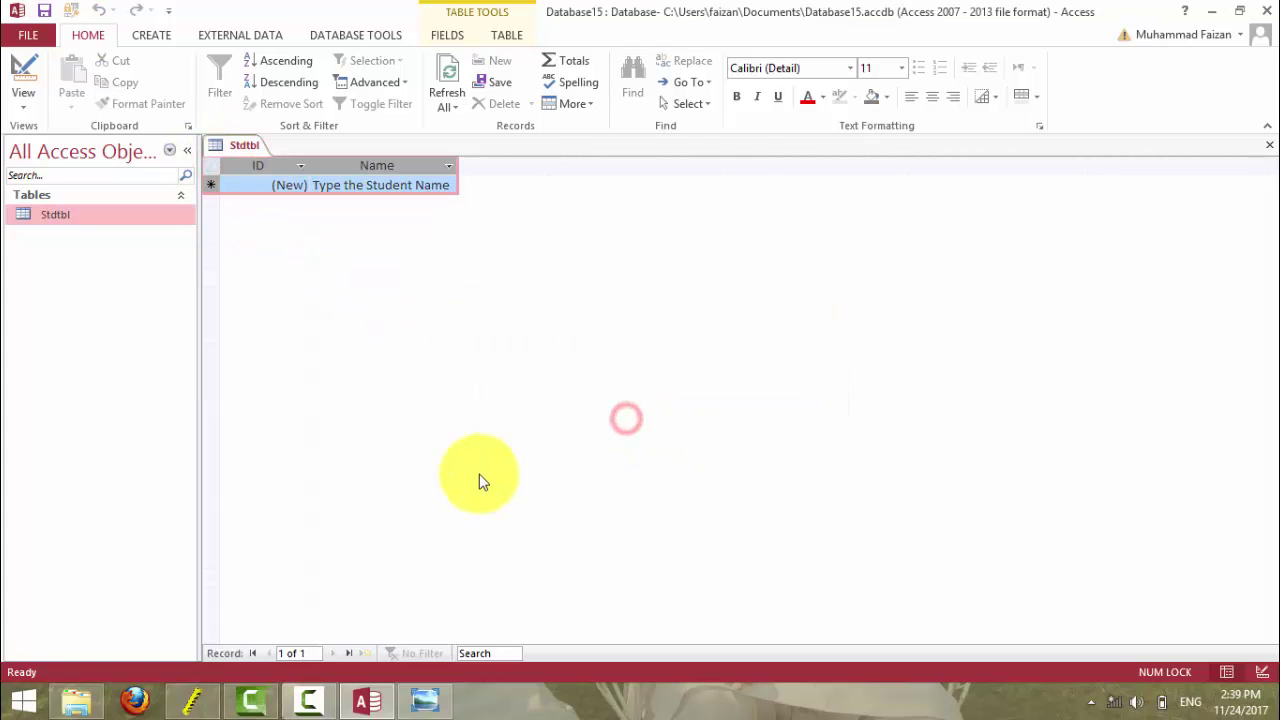
- Change the Name Format's leading < to > and save, switching to Datasheet view
left_click(23, 65)
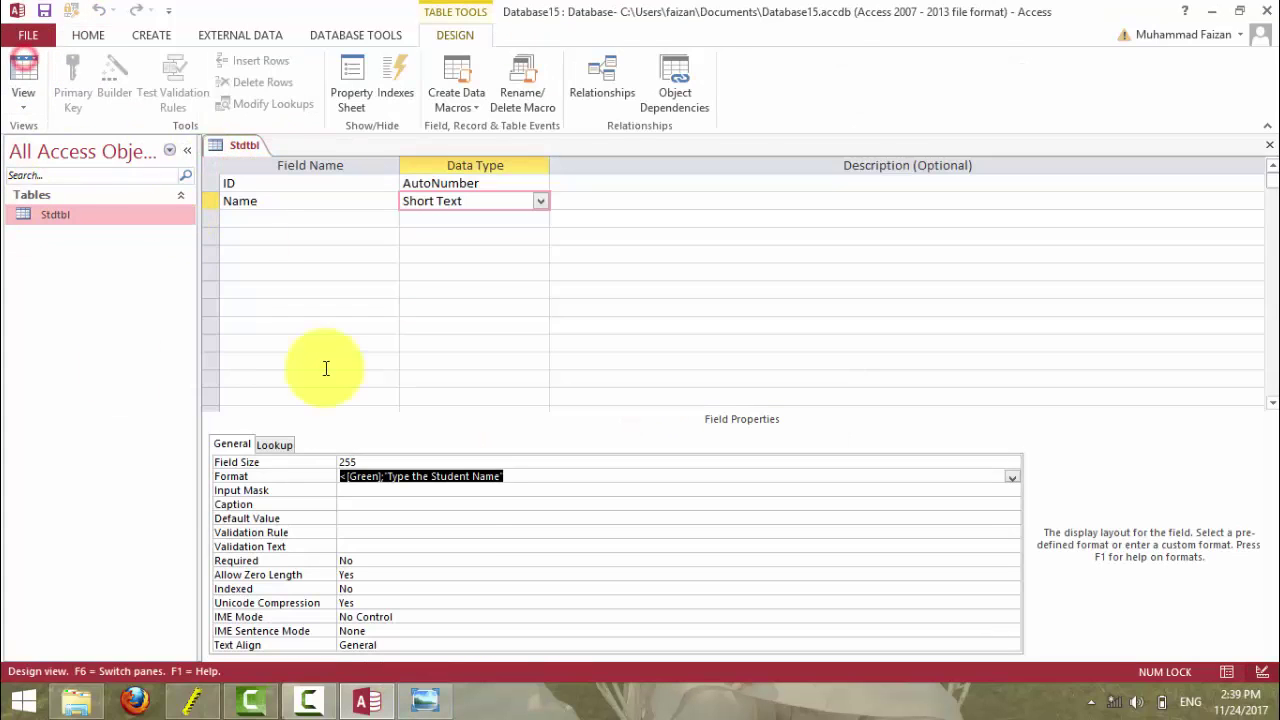
left_click(346, 480)
key("BackSpace")
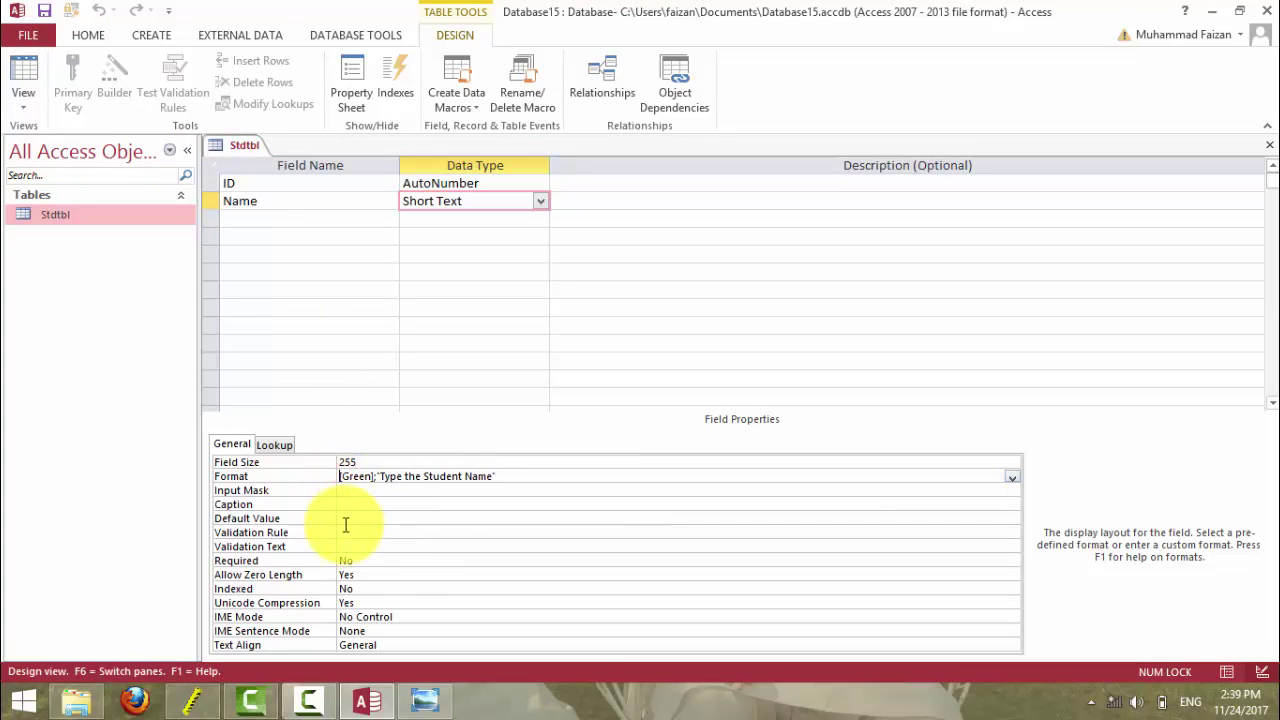
type(">")
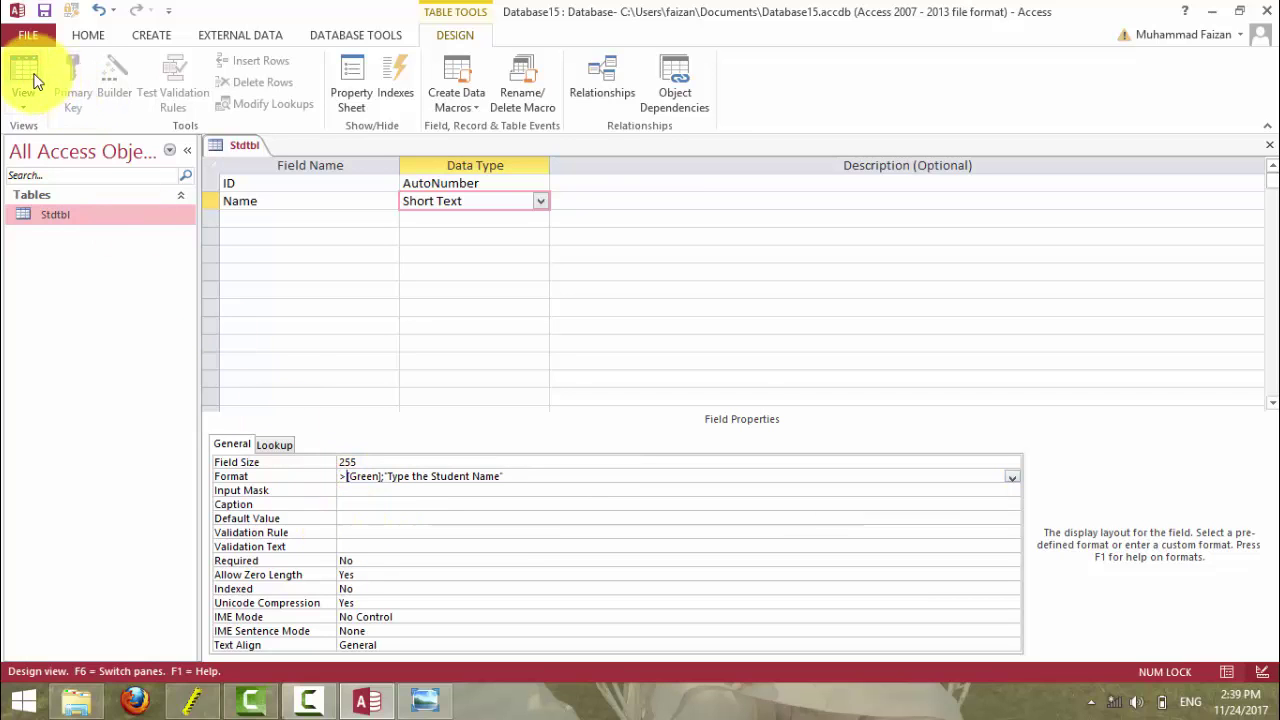
left_click(27, 72)
left_click(612, 405)
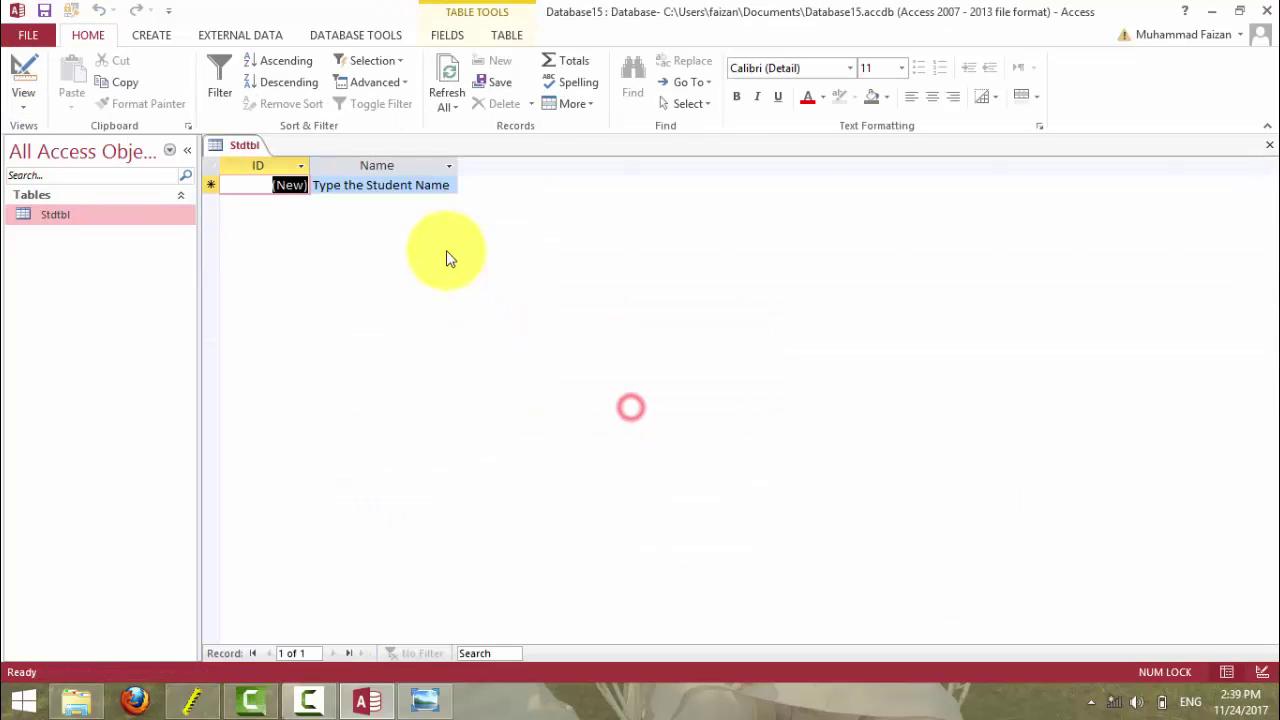
- Add record 20, displayed as green capitals, then return to Design view and review the reference slide
left_click(394, 187)
type("inam")
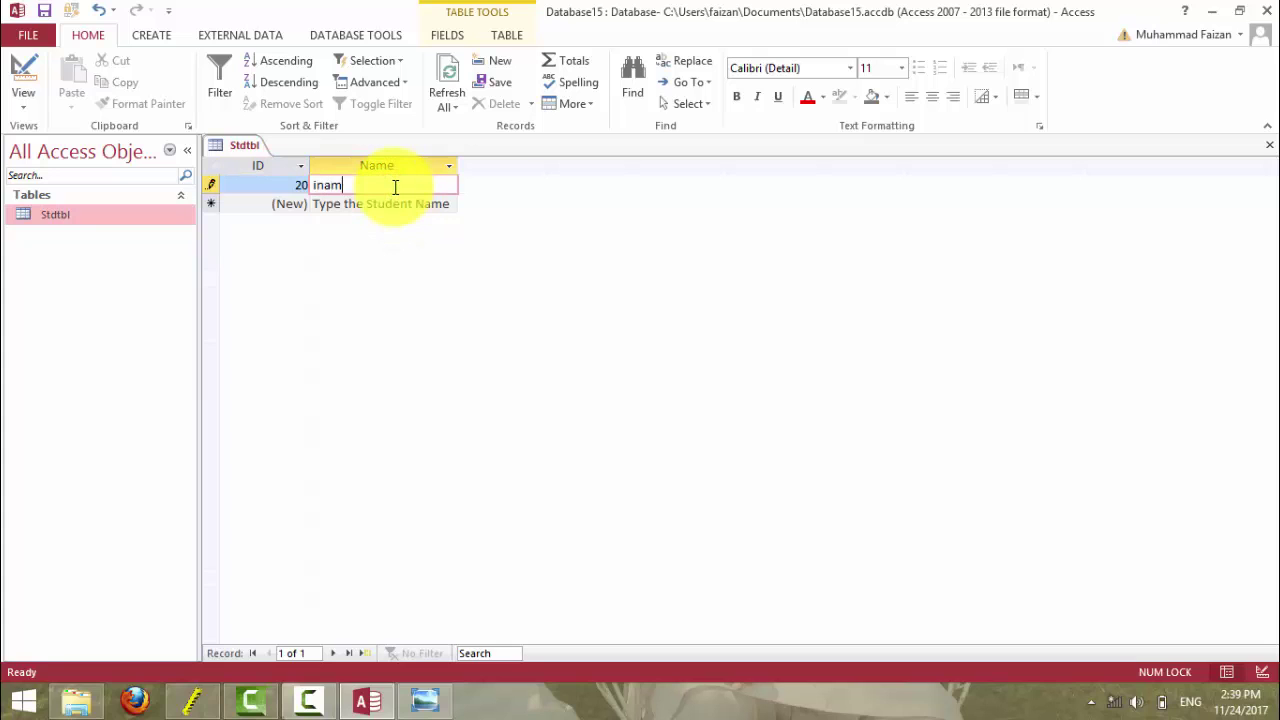
key("Return")
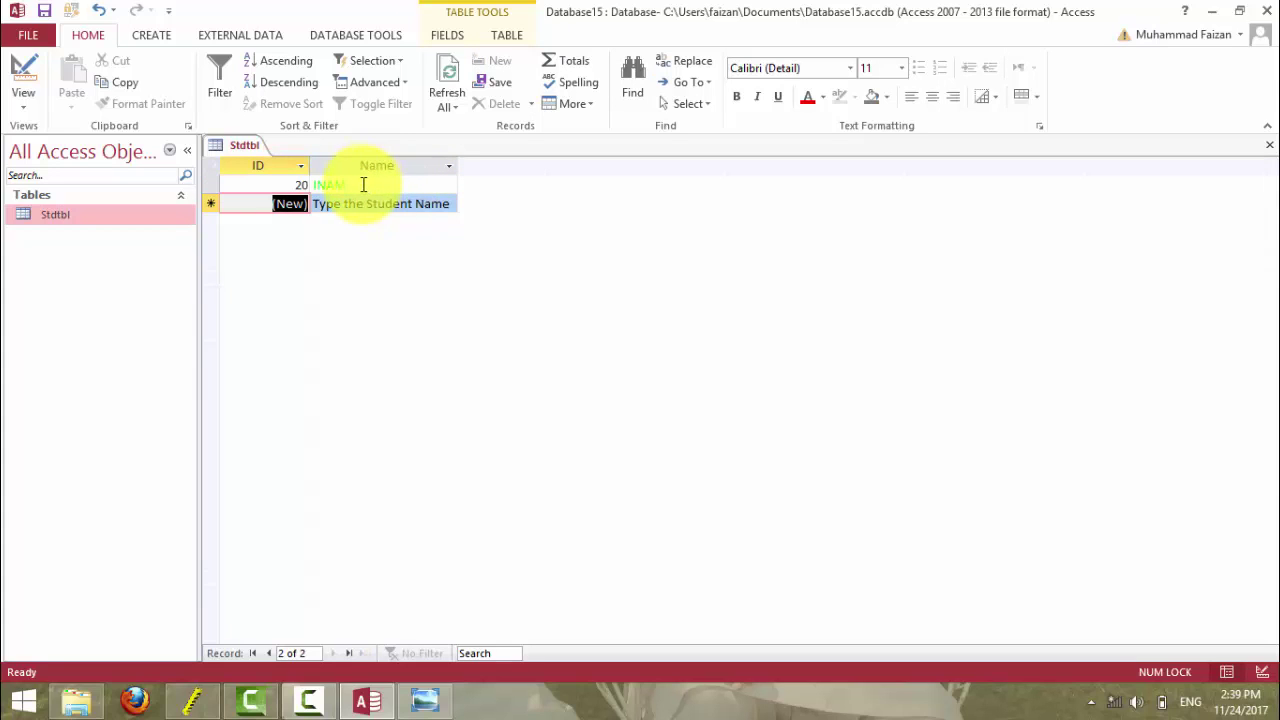
left_click(354, 182)
left_click(342, 204)
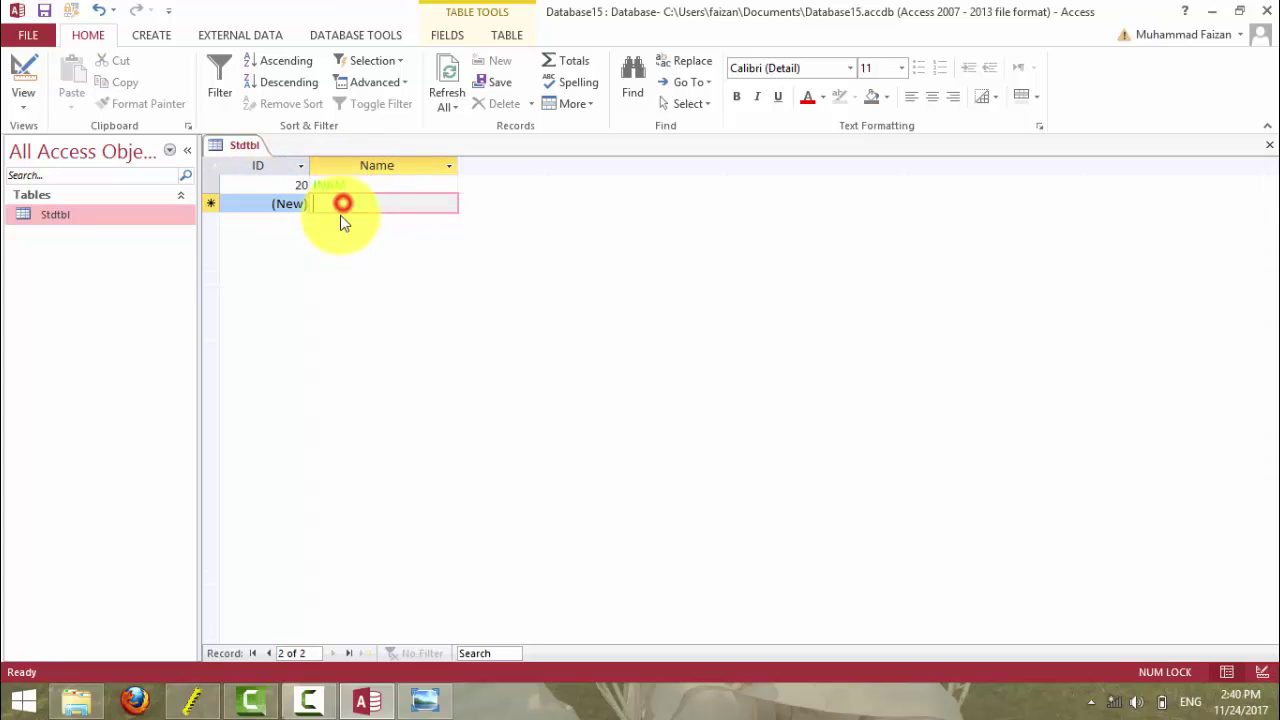
left_click(23, 75)
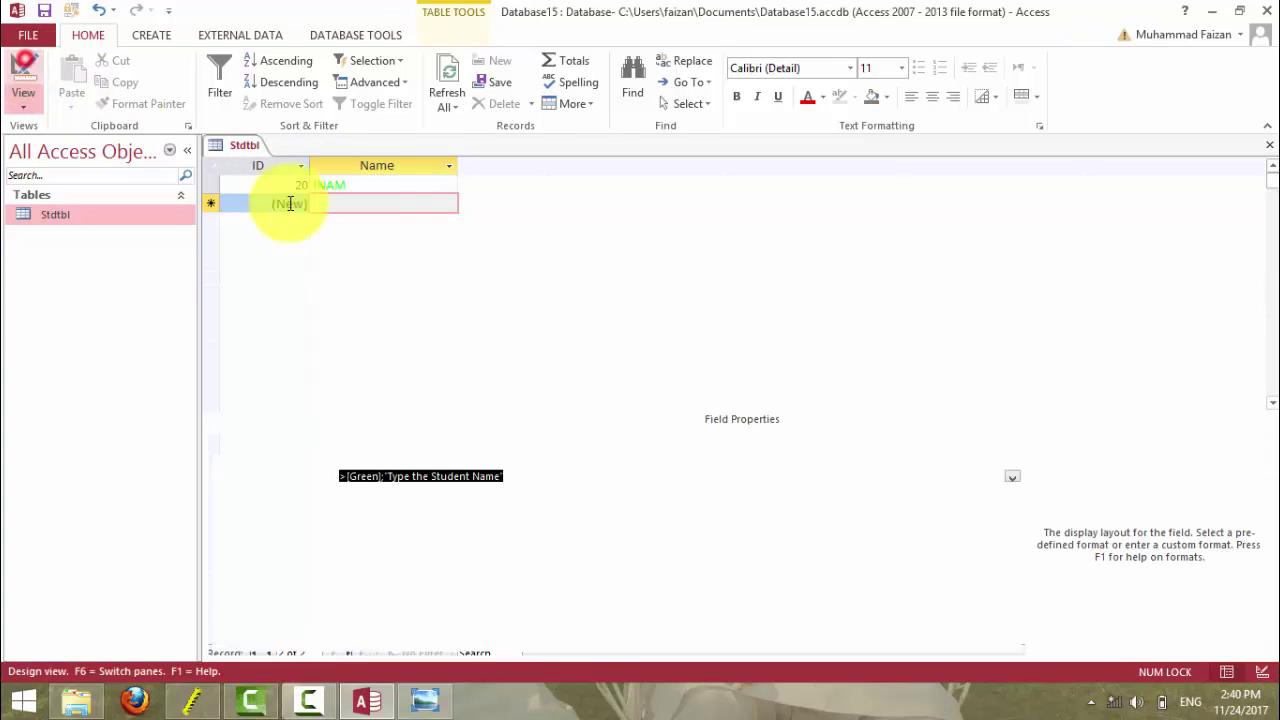
left_click(425, 700)
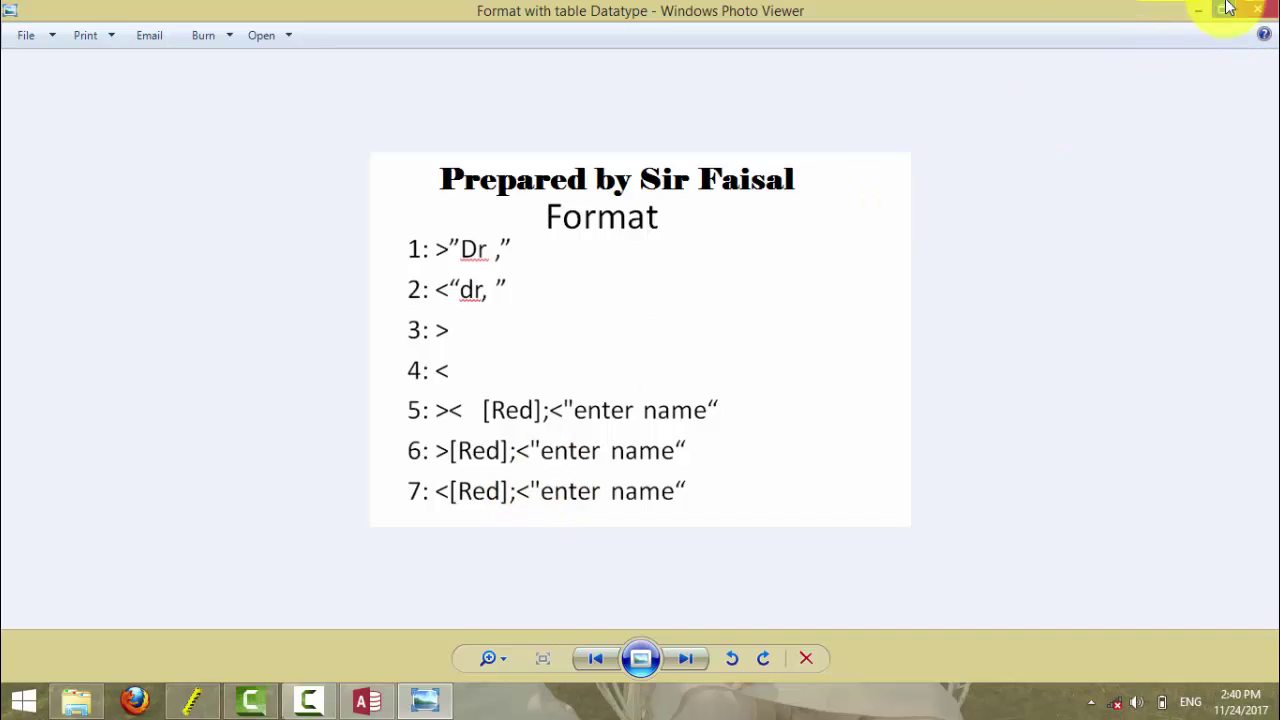
left_click(1195, 12)
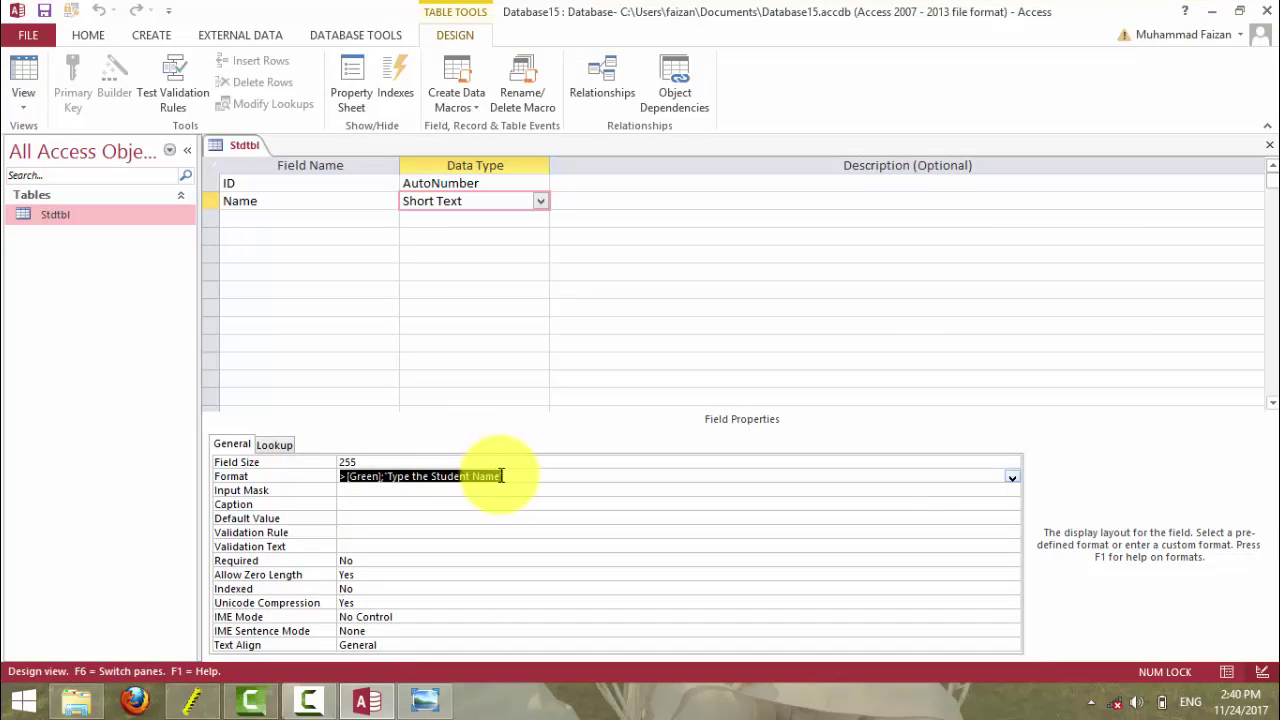
- Clear the Name Format and save, viewing record 20 unformatted in Datasheet view
key("Delete")
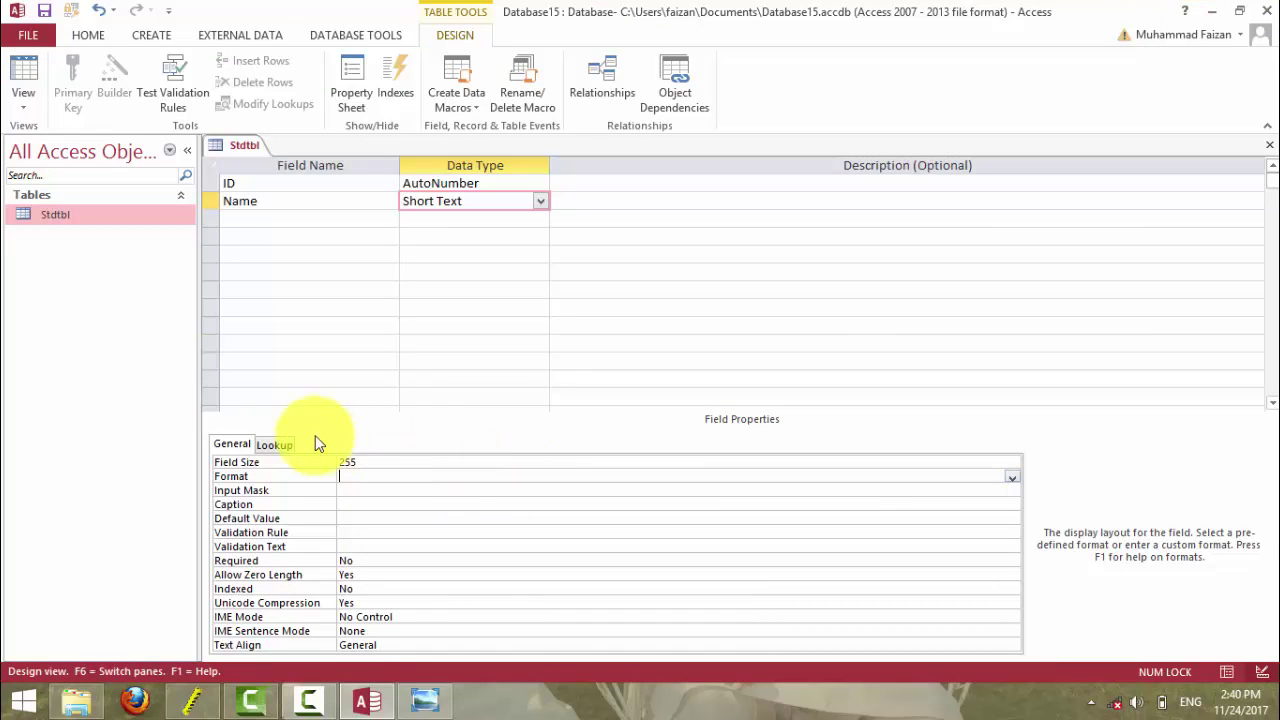
left_click(23, 80)
left_click(594, 403)
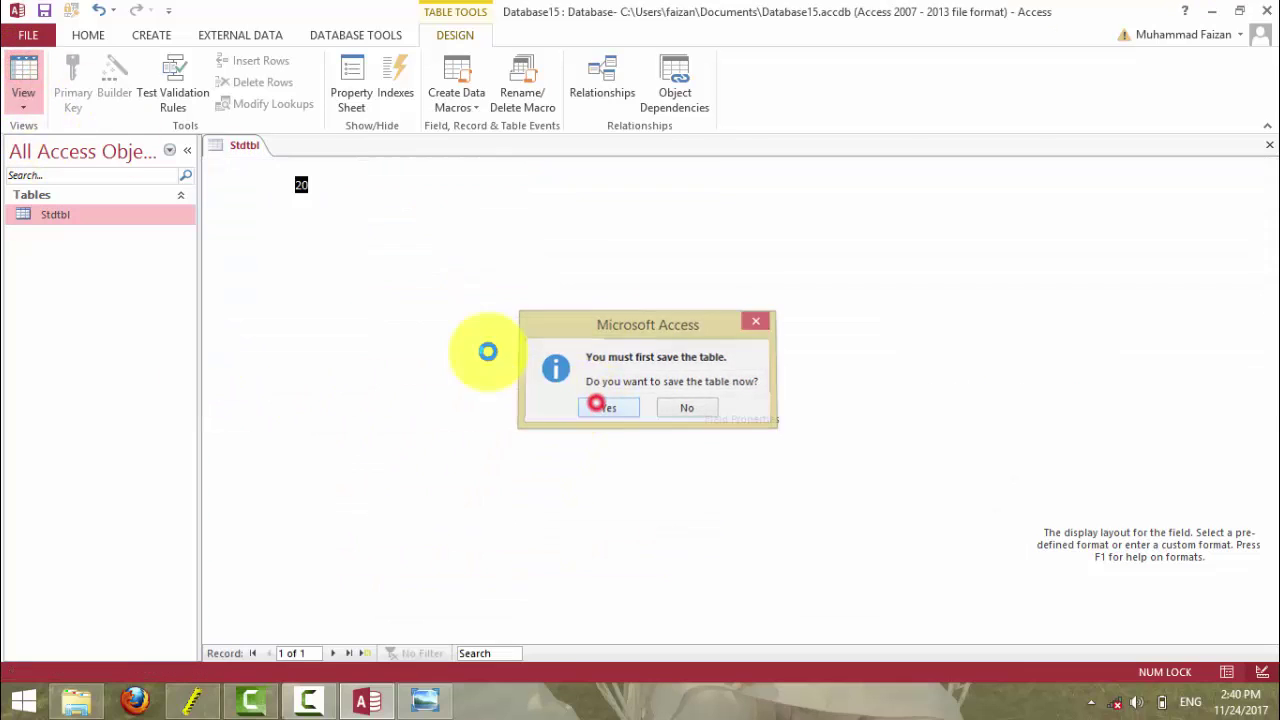
left_click(349, 189)
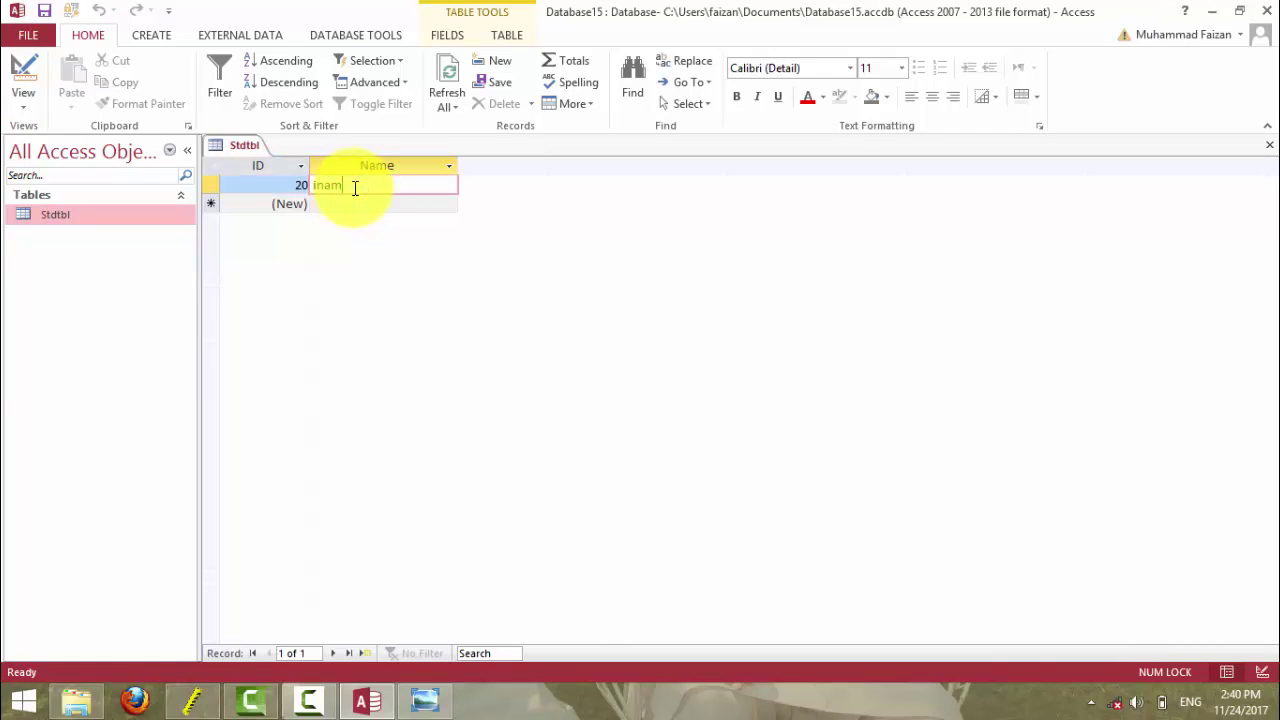
- Delete record 20 and return to Design view
left_click(211, 184)
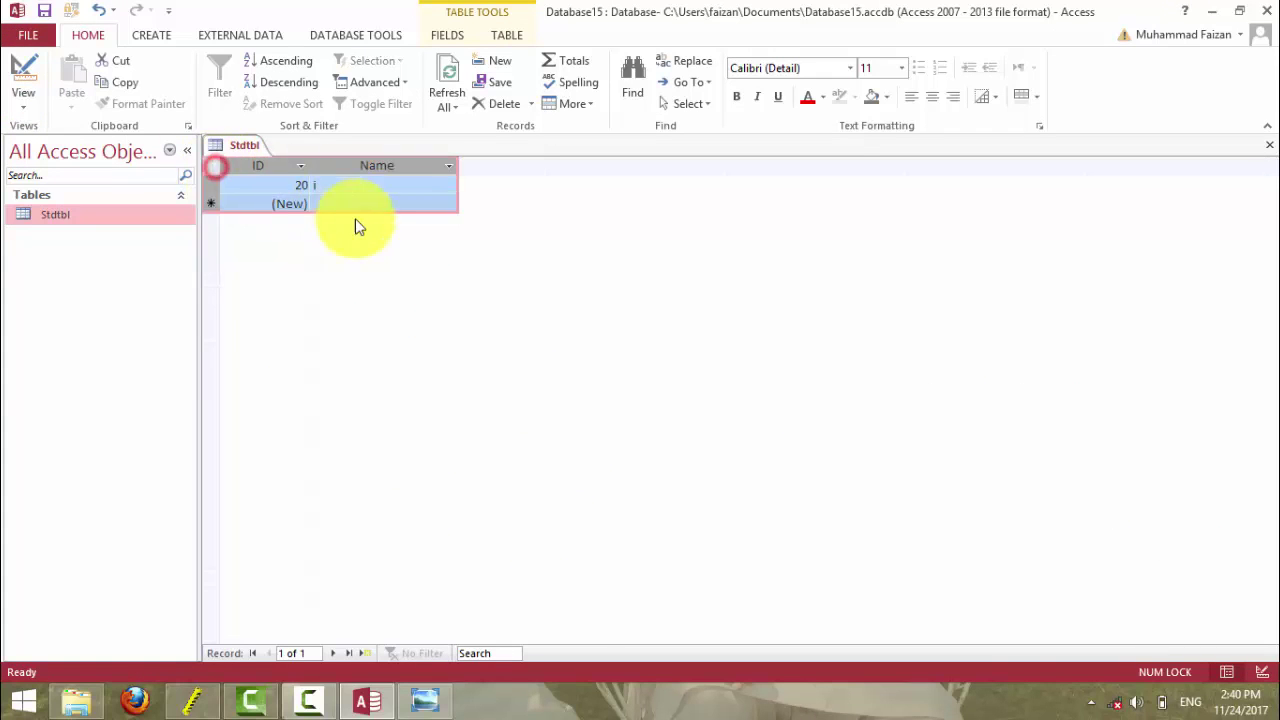
key("Delete")
left_click(614, 416)
left_click(360, 187)
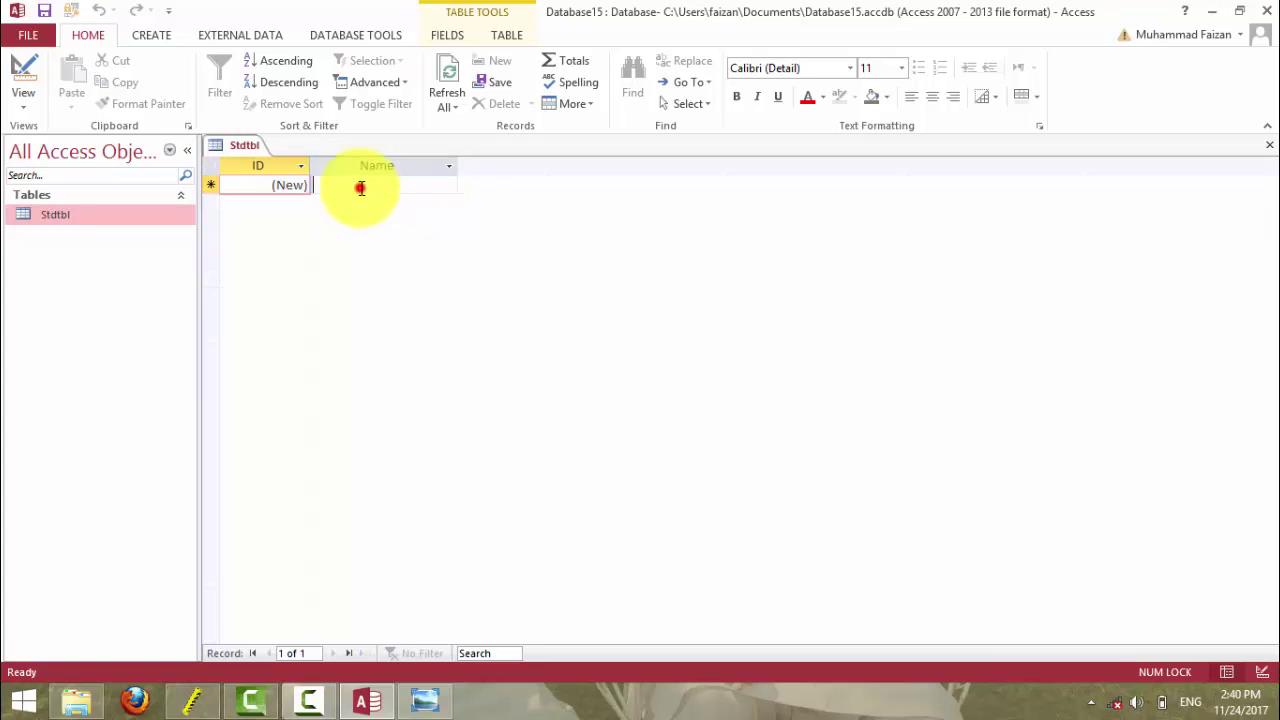
left_click(30, 72)
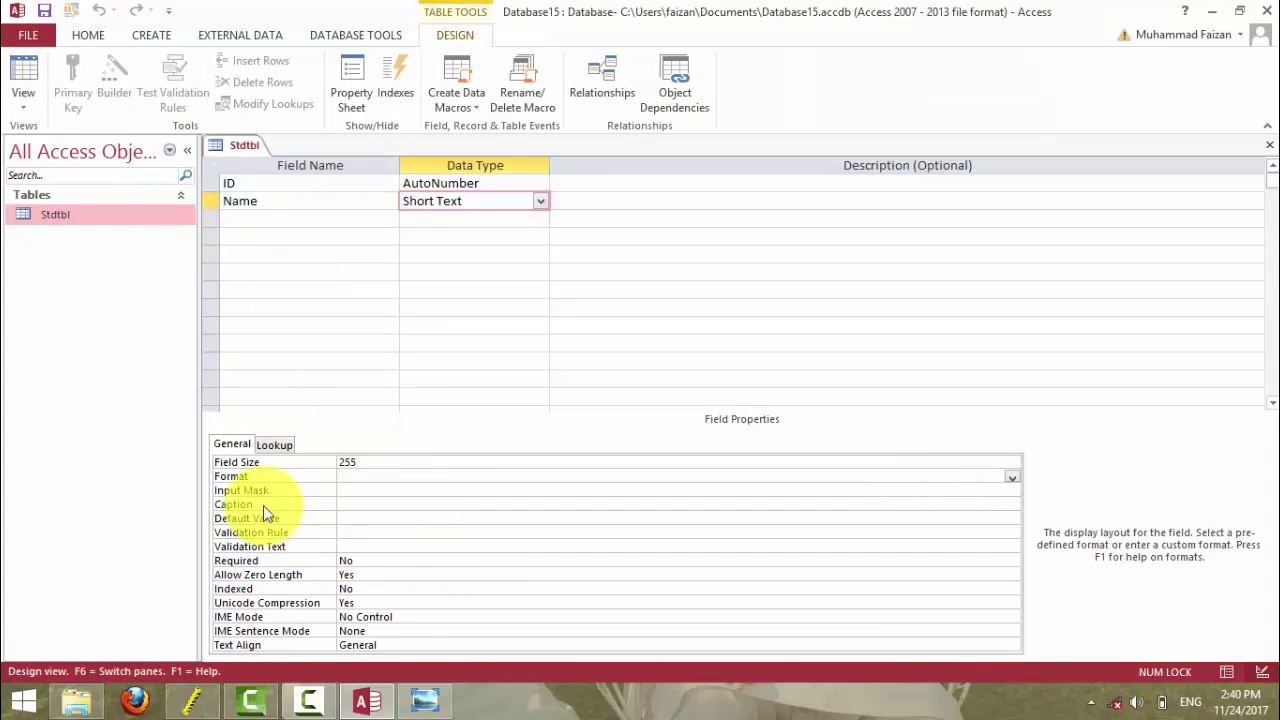
- Add a new field named Password to Stdtbl, keeping the Short Text data type
left_click(346, 488)
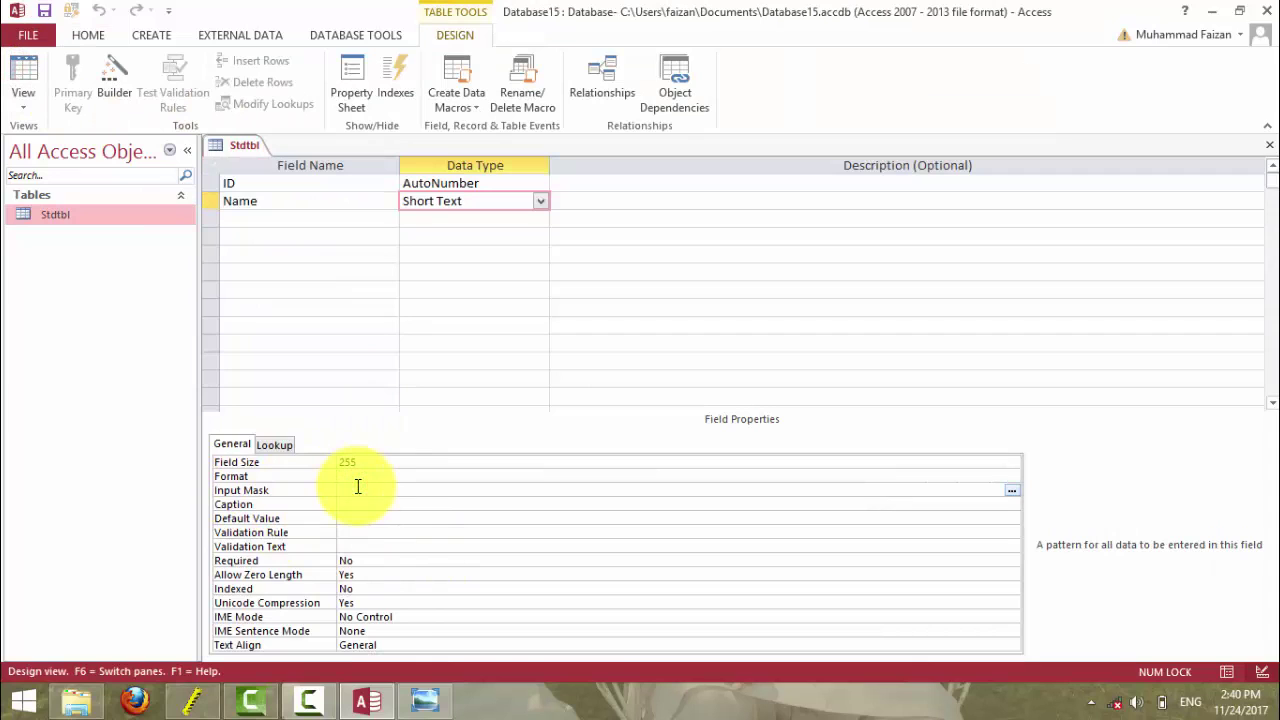
left_click(275, 211)
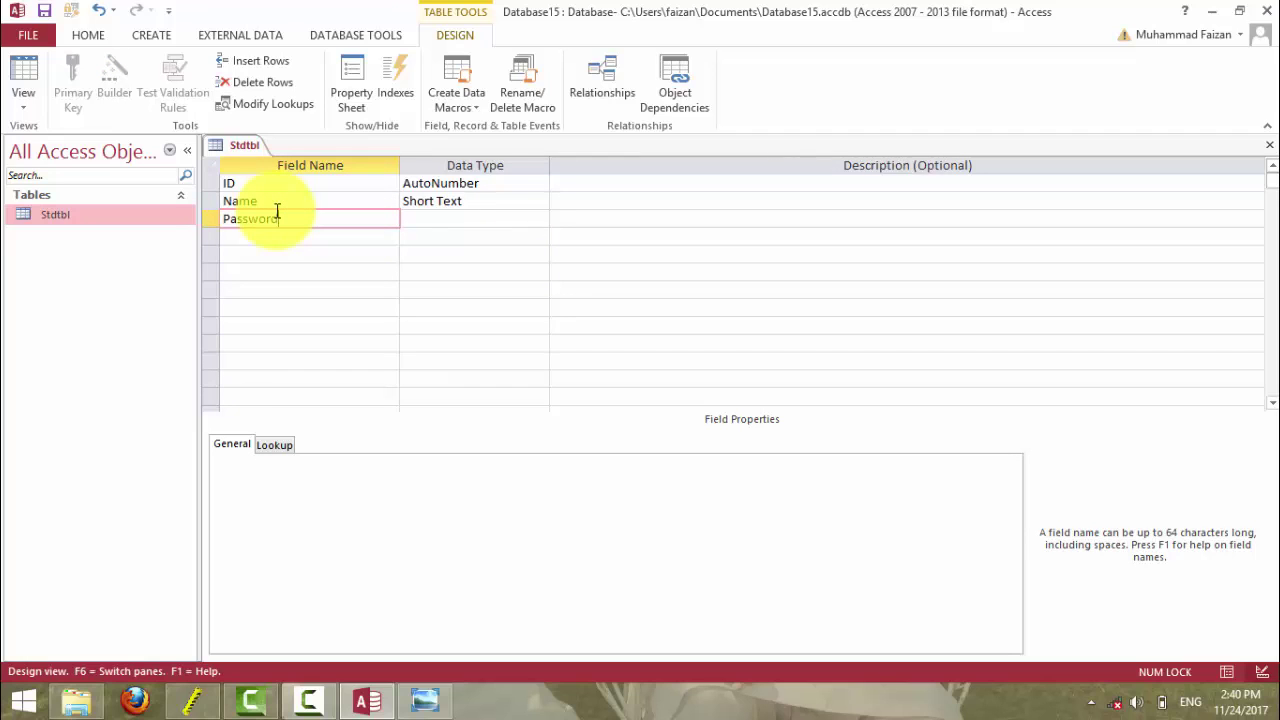
key("Tab")
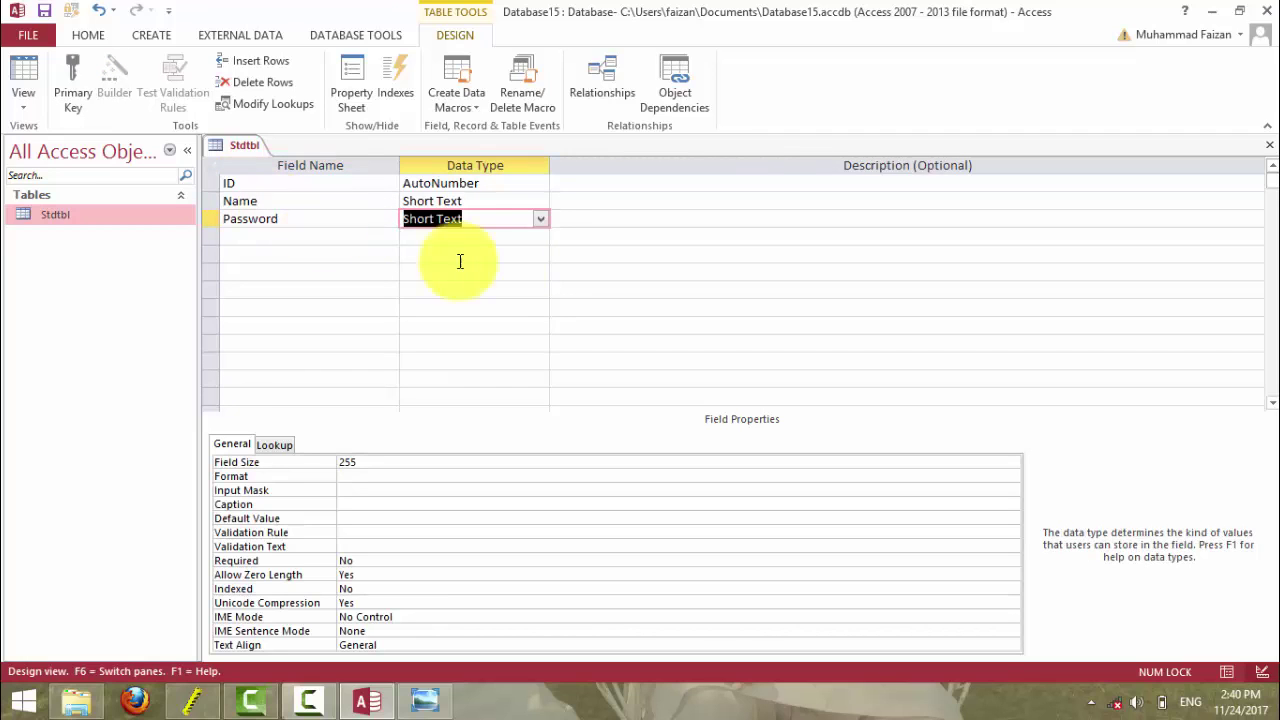
left_click(455, 248)
left_click(455, 220)
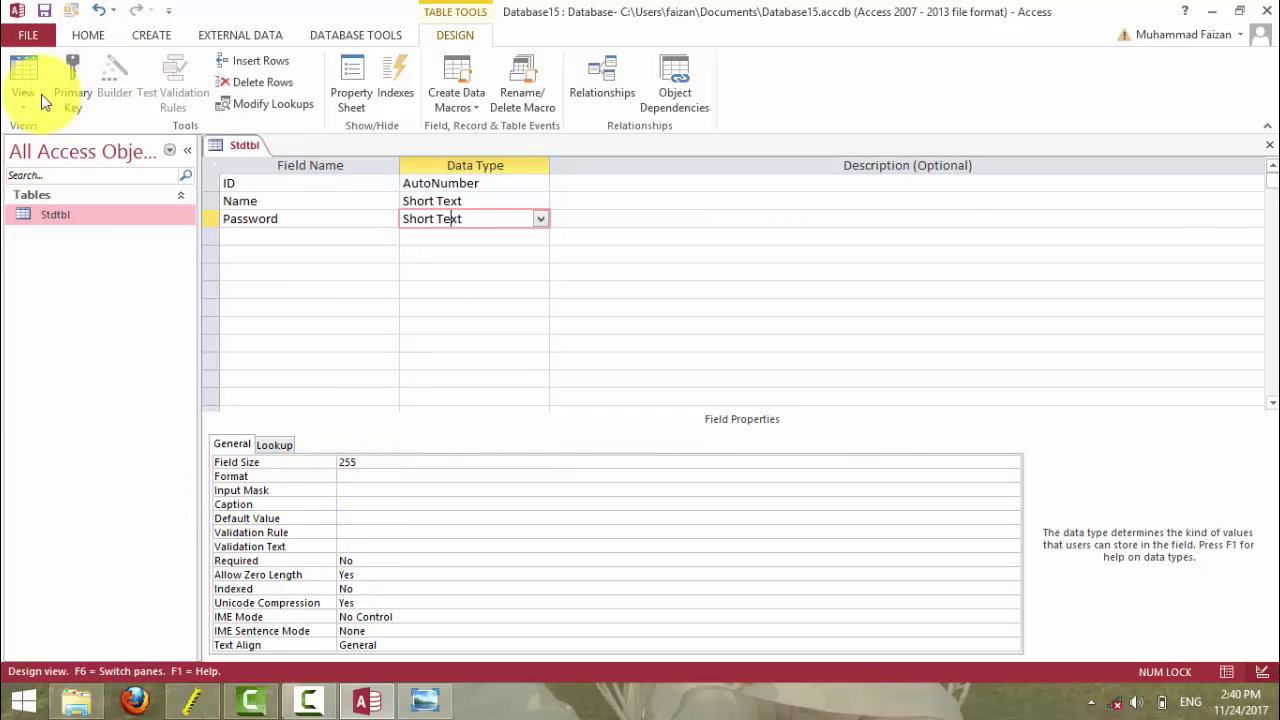
- Save the table and enter test record 21 with a sample name and password in Datasheet view
left_click(24, 85)
left_click(623, 413)
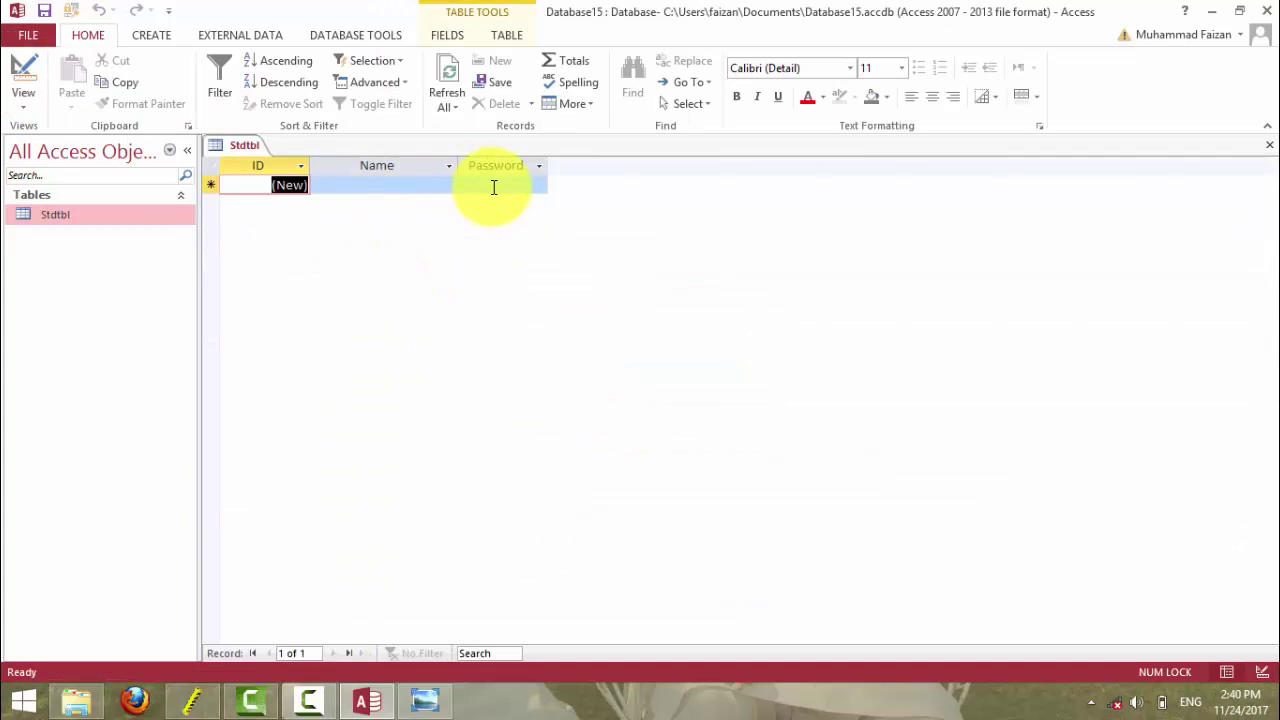
left_click(372, 188)
type("Faisal")
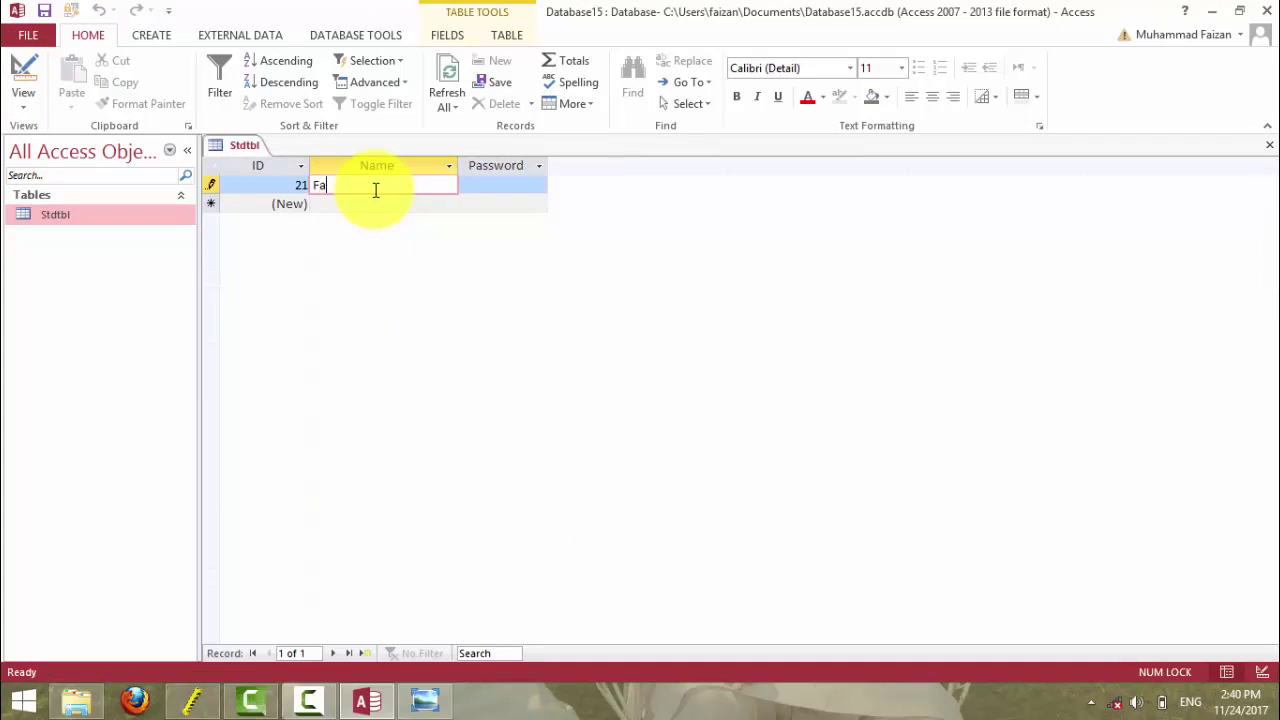
key("Tab")
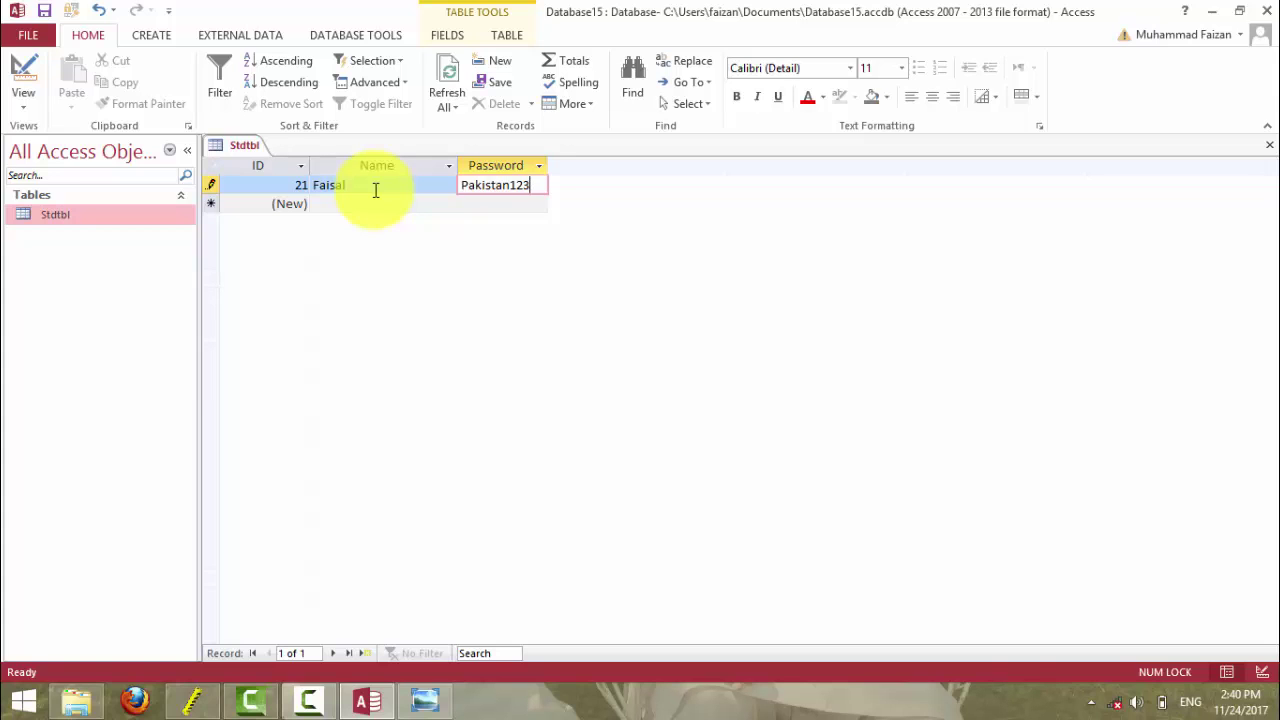
key("Tab")
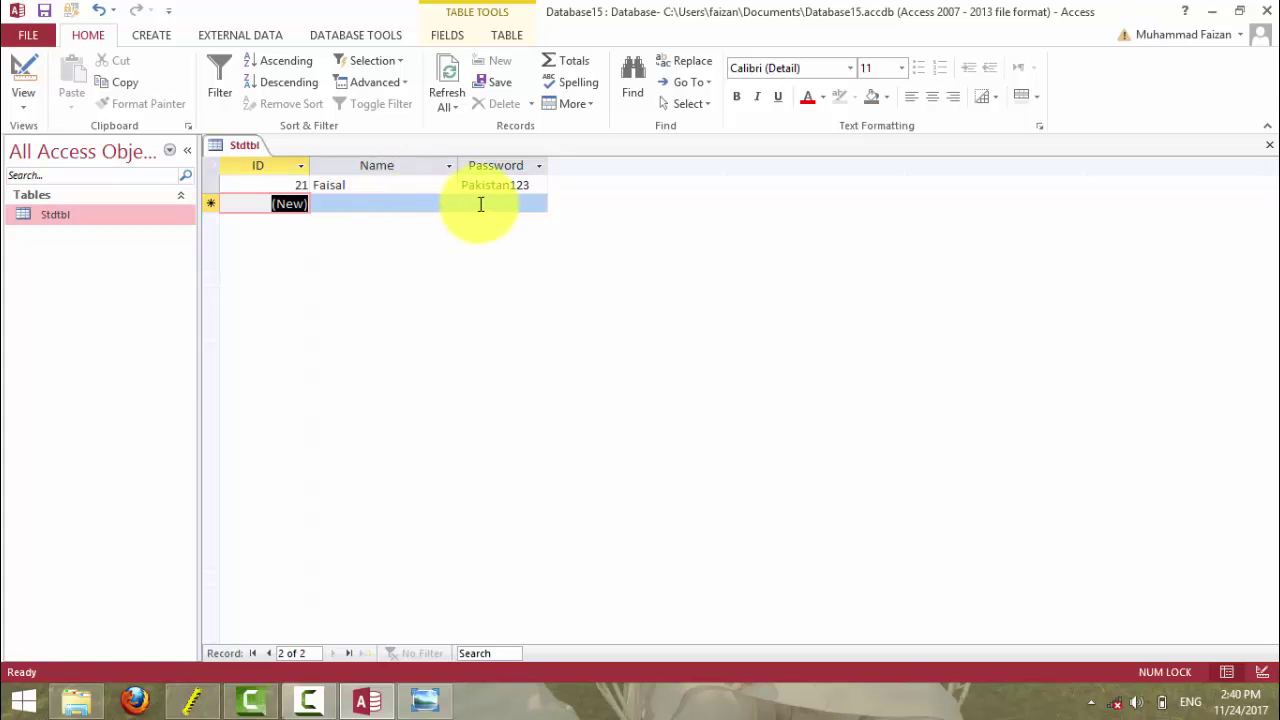
- Select the test record and delete it, confirming the deletion
left_click(489, 186)
left_click(210, 185)
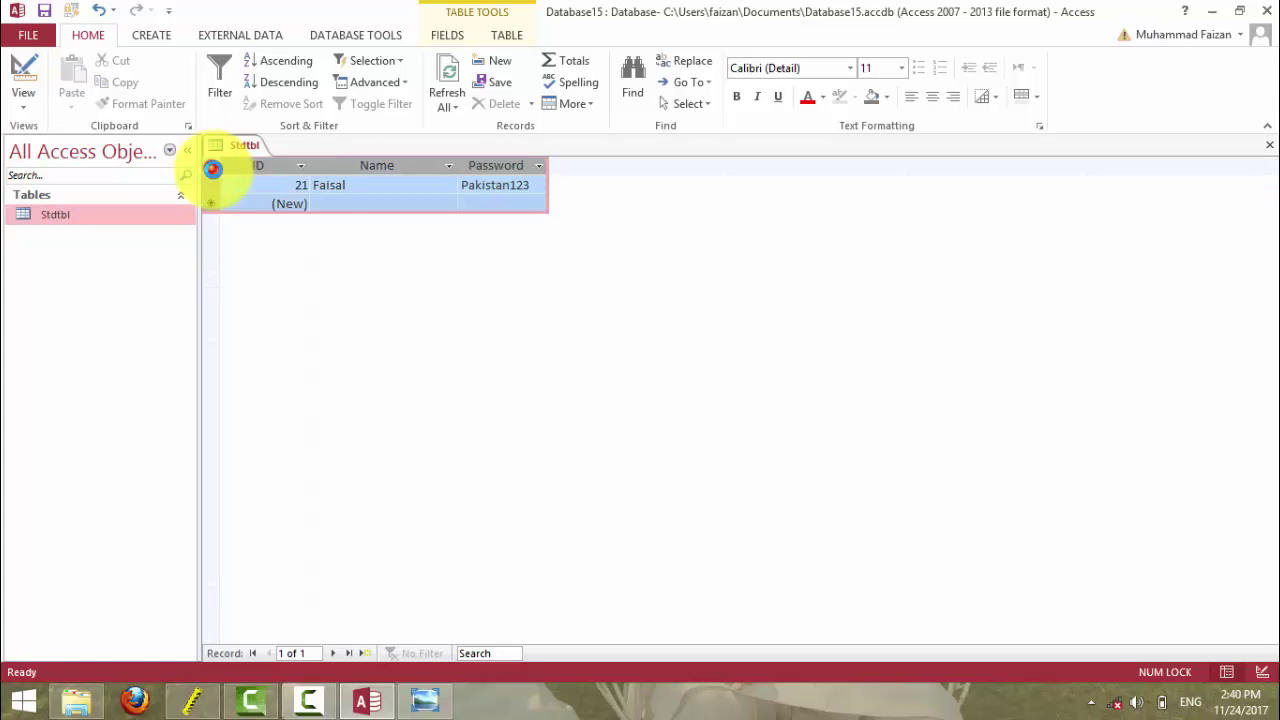
key("Delete")
left_click(611, 413)
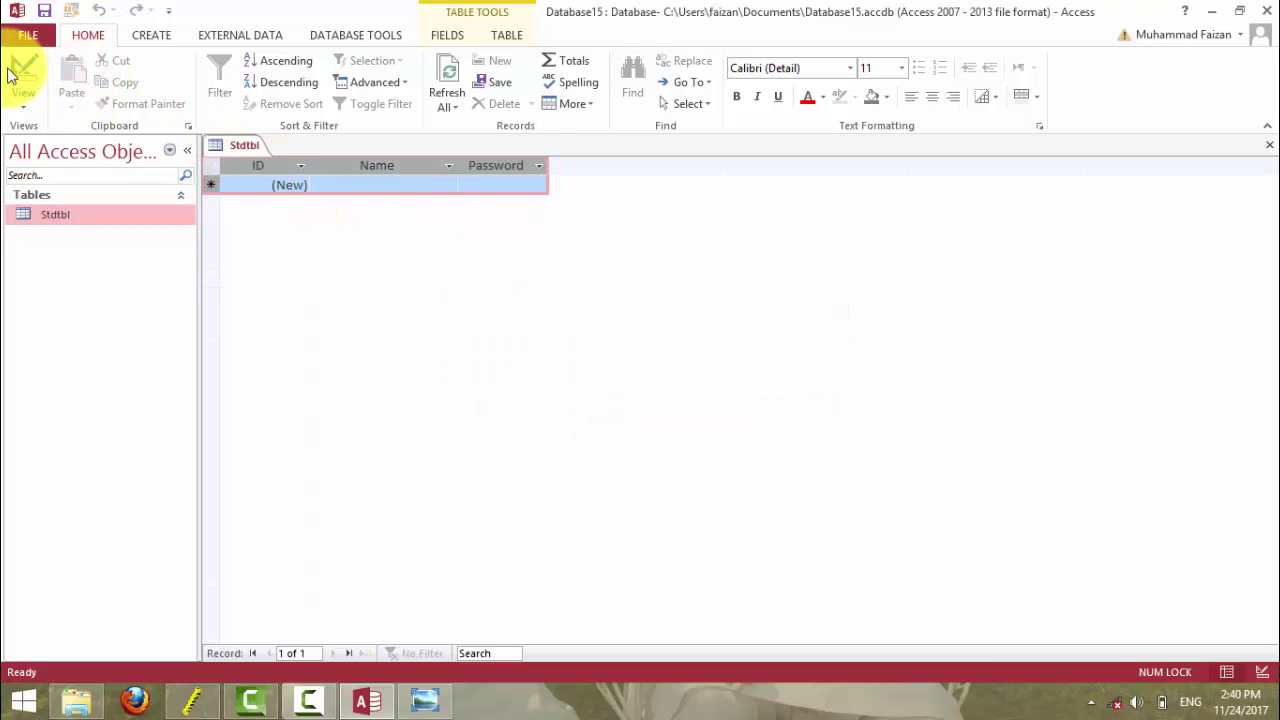
- In Design view, launch the Input Mask Wizard from the Password field's Input Mask property
left_click(20, 74)
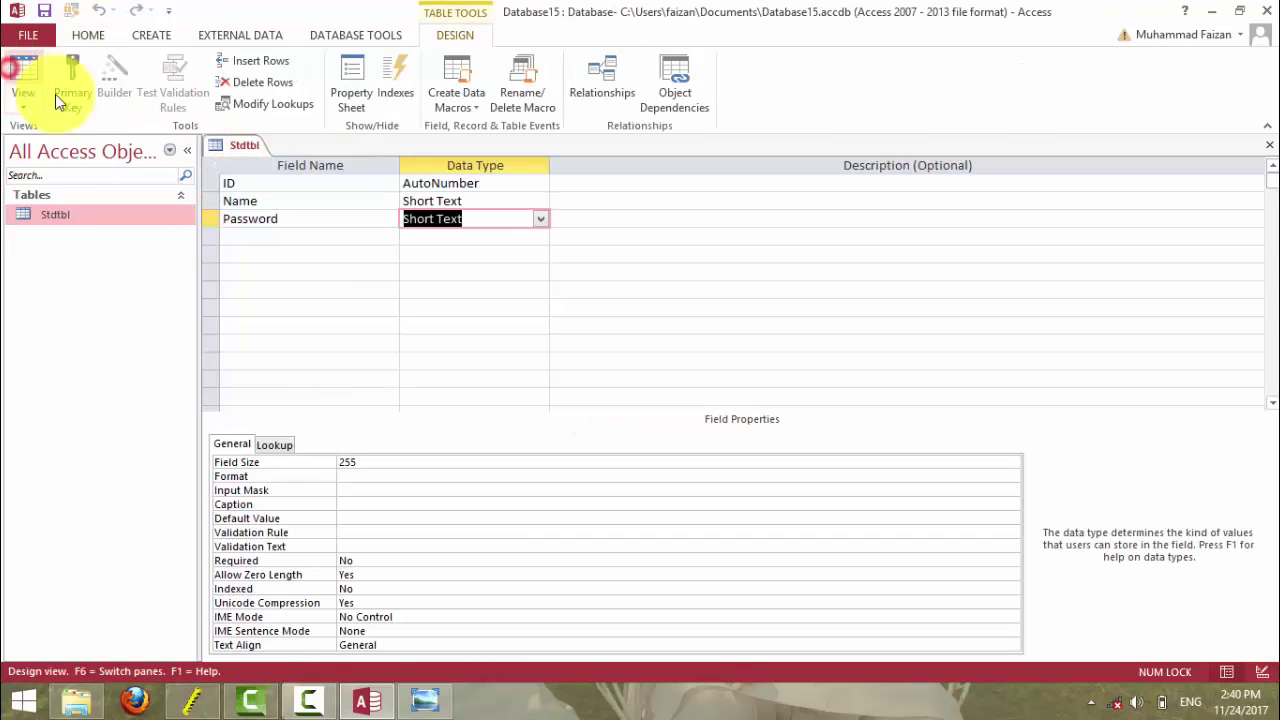
left_click(346, 490)
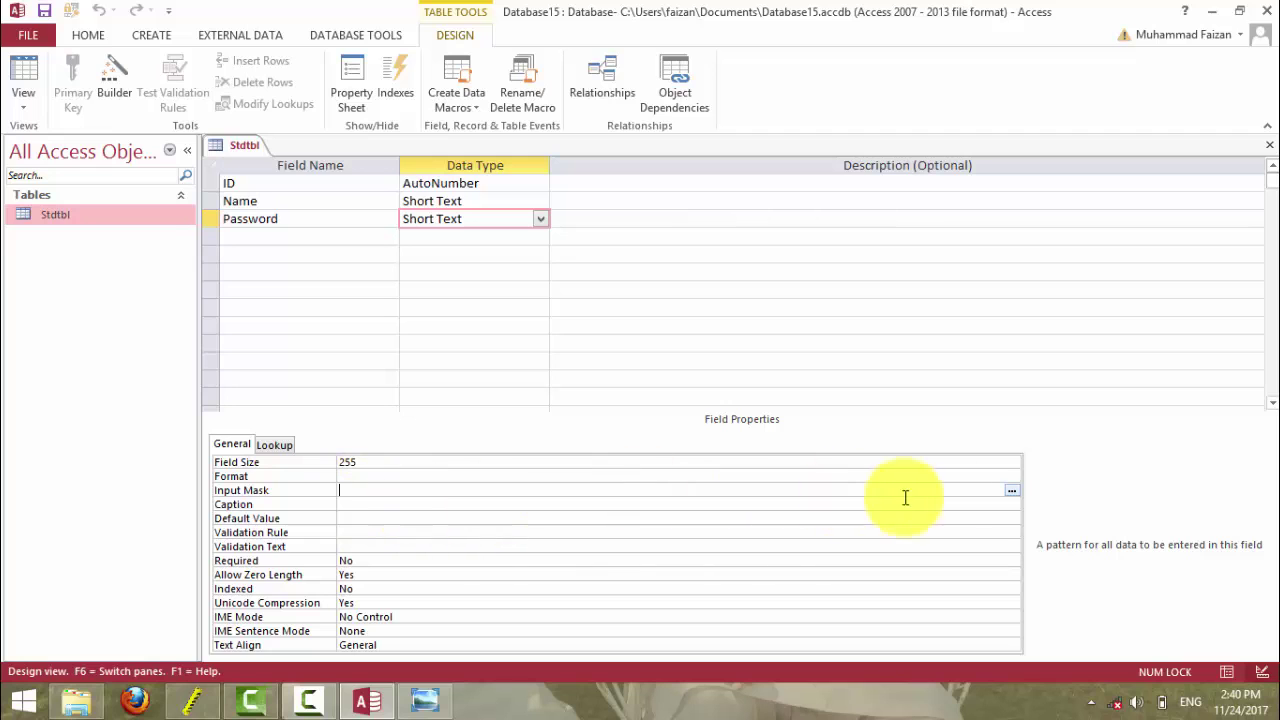
left_click(1012, 491)
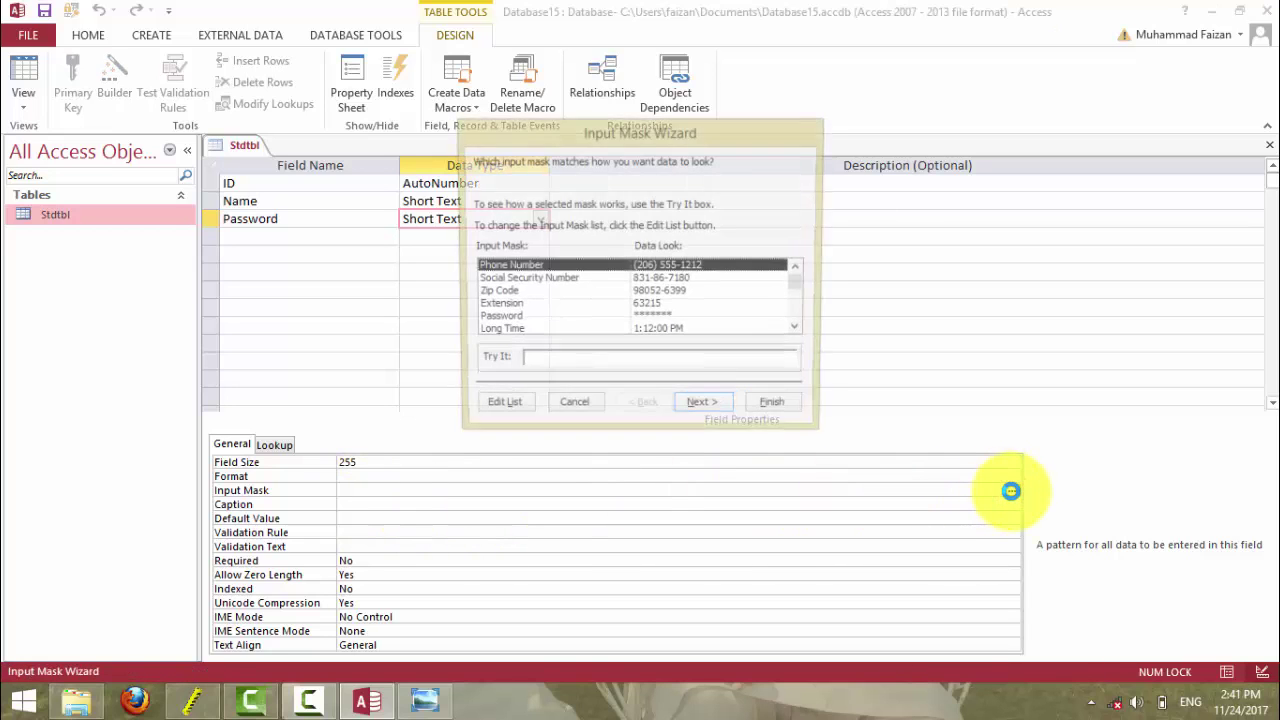
mouse_move(619, 143)
left_mouse_down()
mouse_move(631, 173)
mouse_move(625, 163)
left_mouse_up()
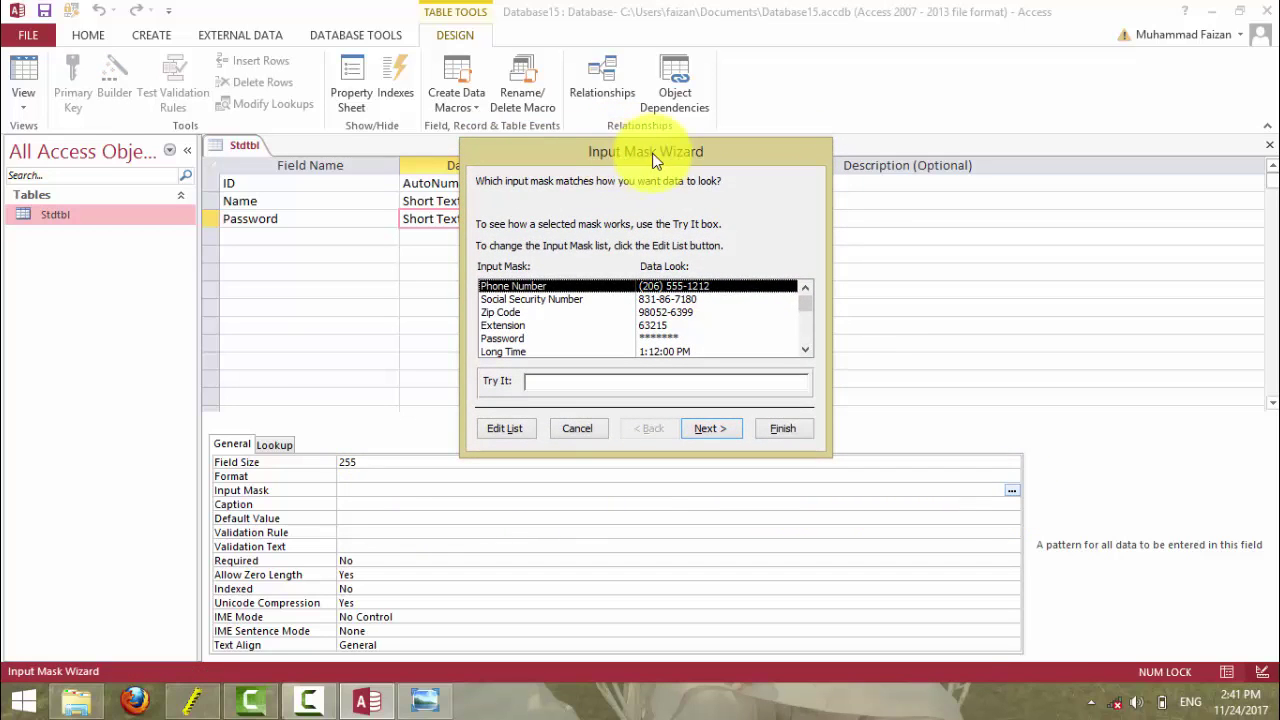
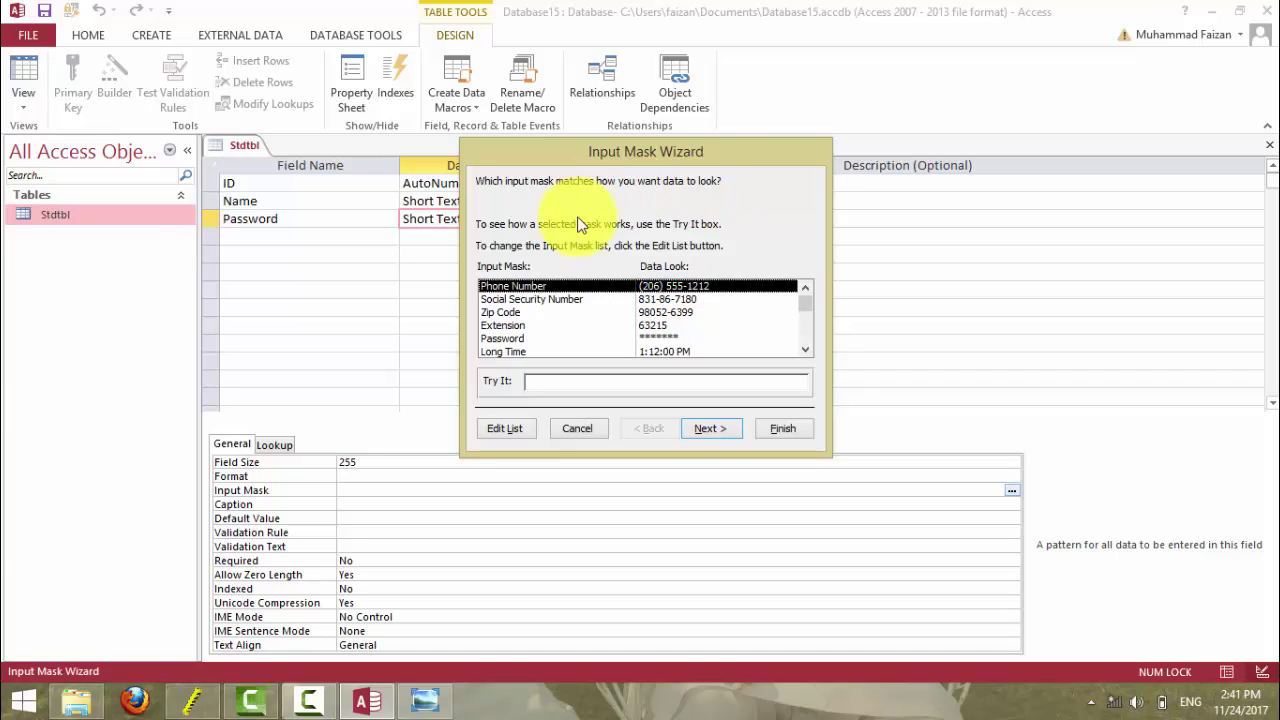
- Apply the Password input mask to the Password field, then switch to Datasheet view
left_click(510, 300)
left_click(507, 313)
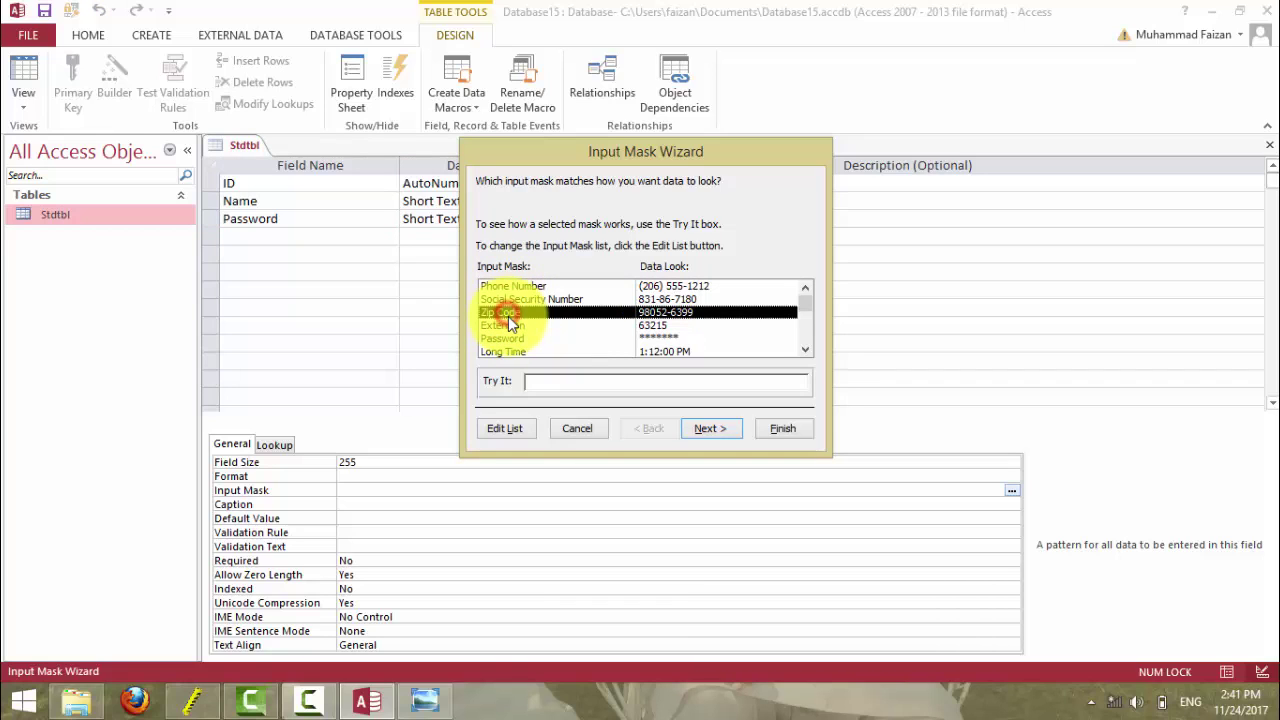
left_click(513, 337)
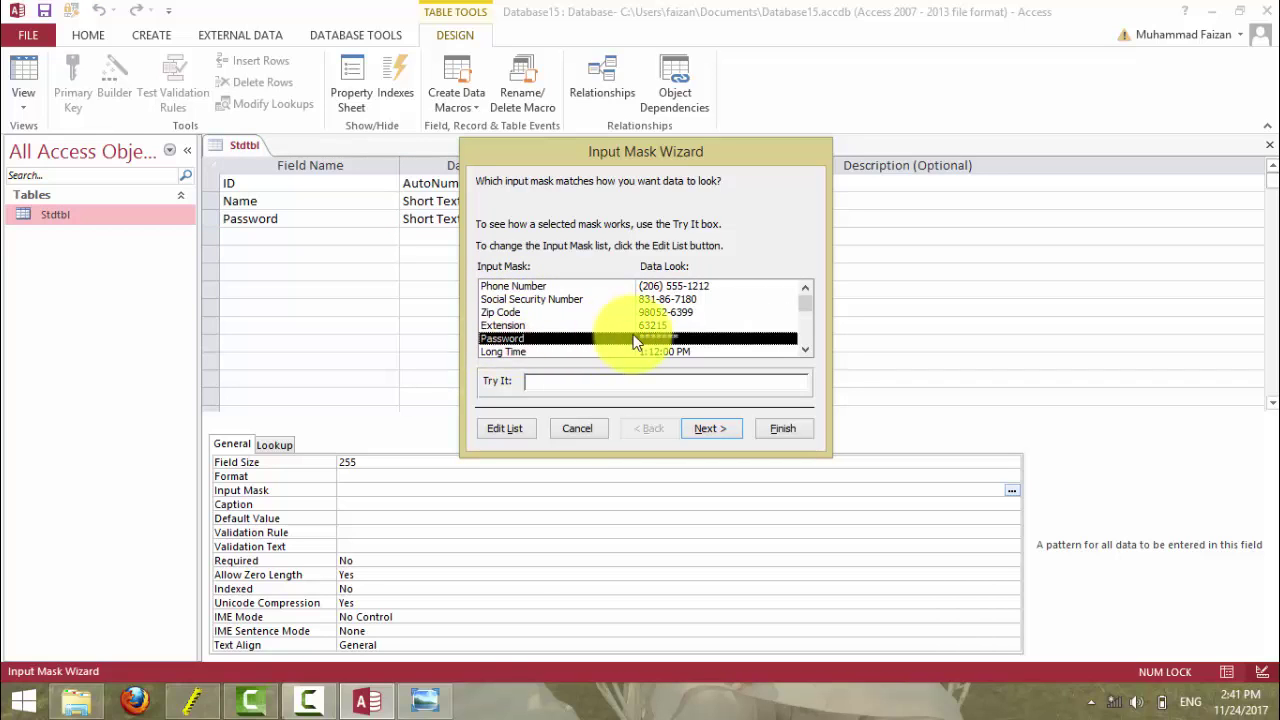
left_click(705, 428)
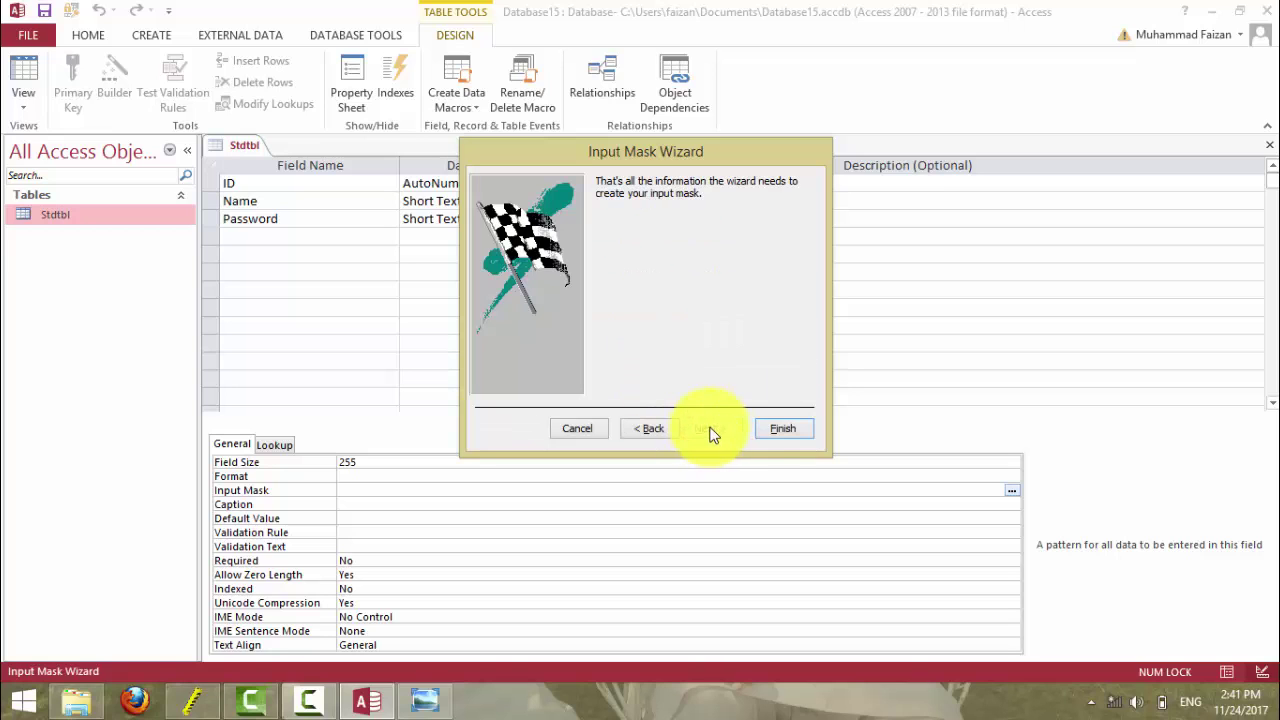
left_click(780, 430)
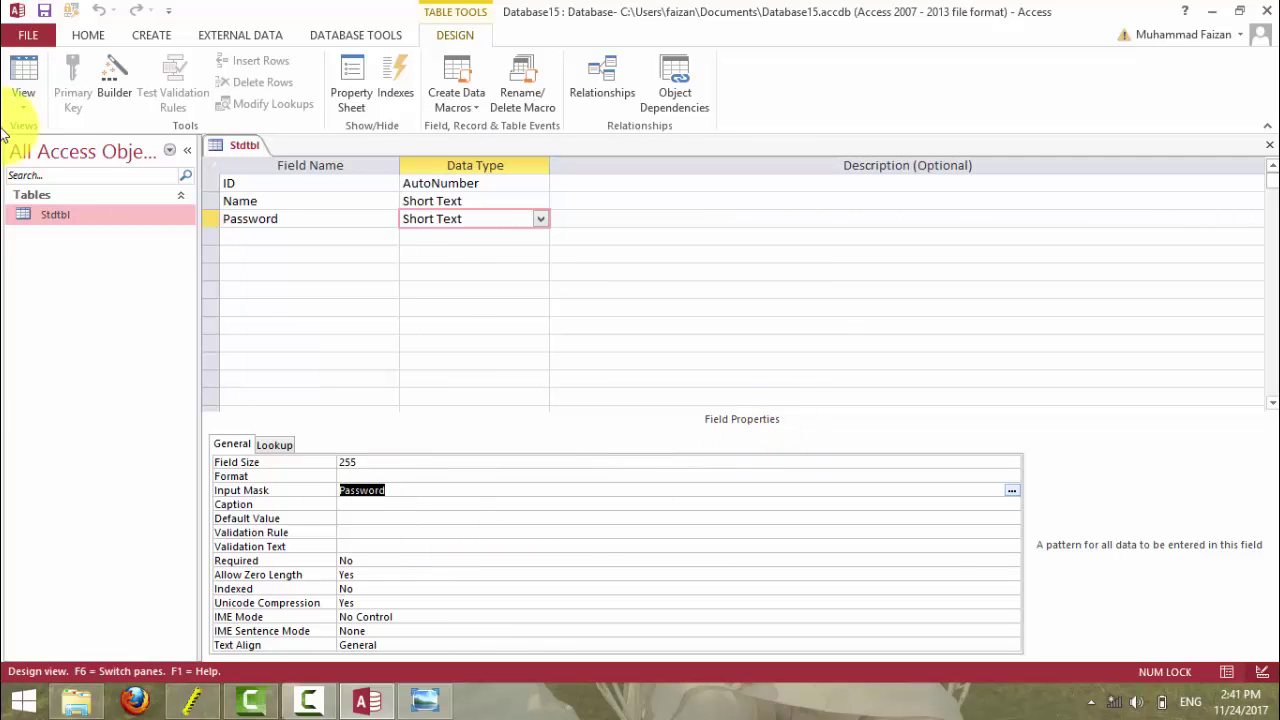
left_click(23, 70)
- Save the table and add a record with a student's name and a masked password
left_click(599, 403)
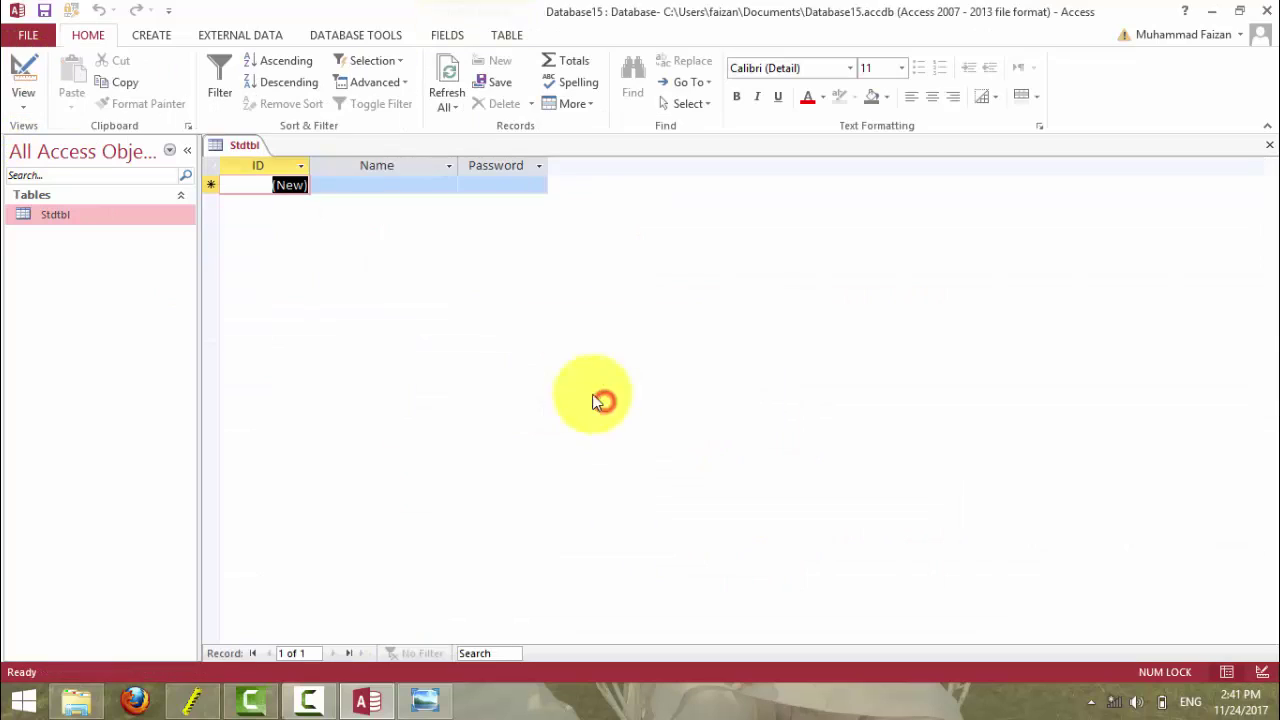
left_click(406, 184)
type("Fa")
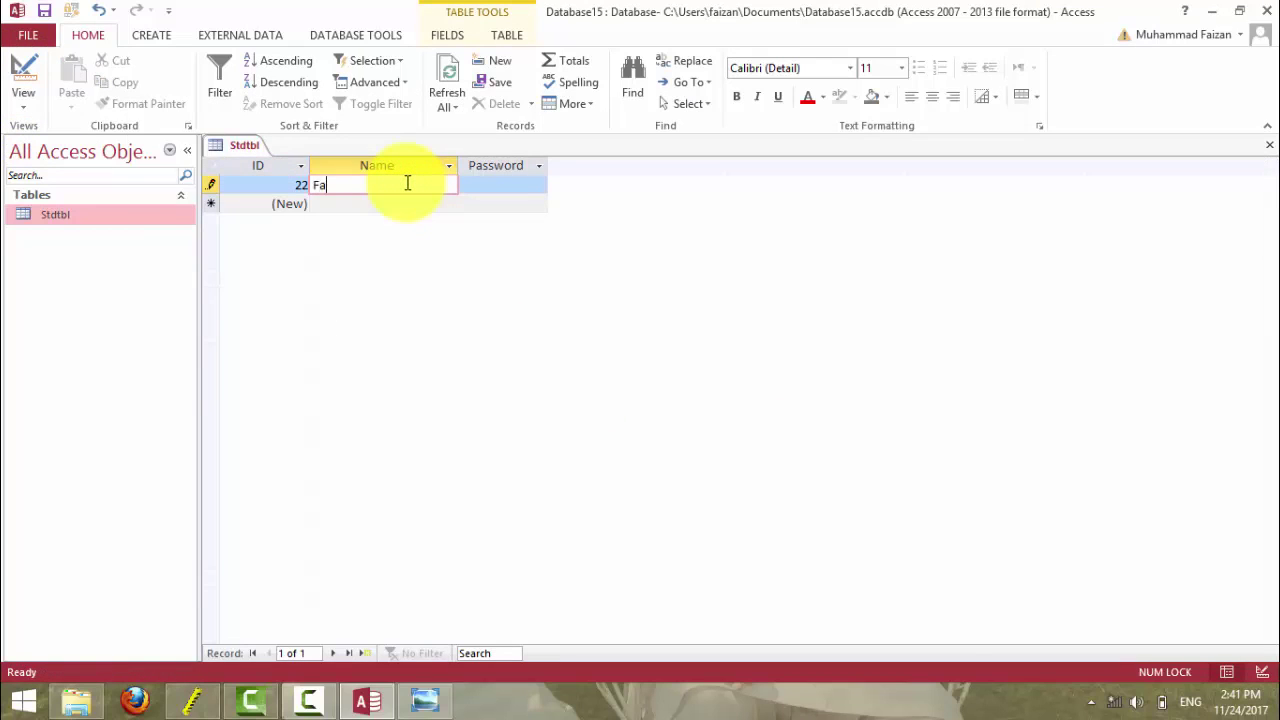
type("isal")
key("Tab")
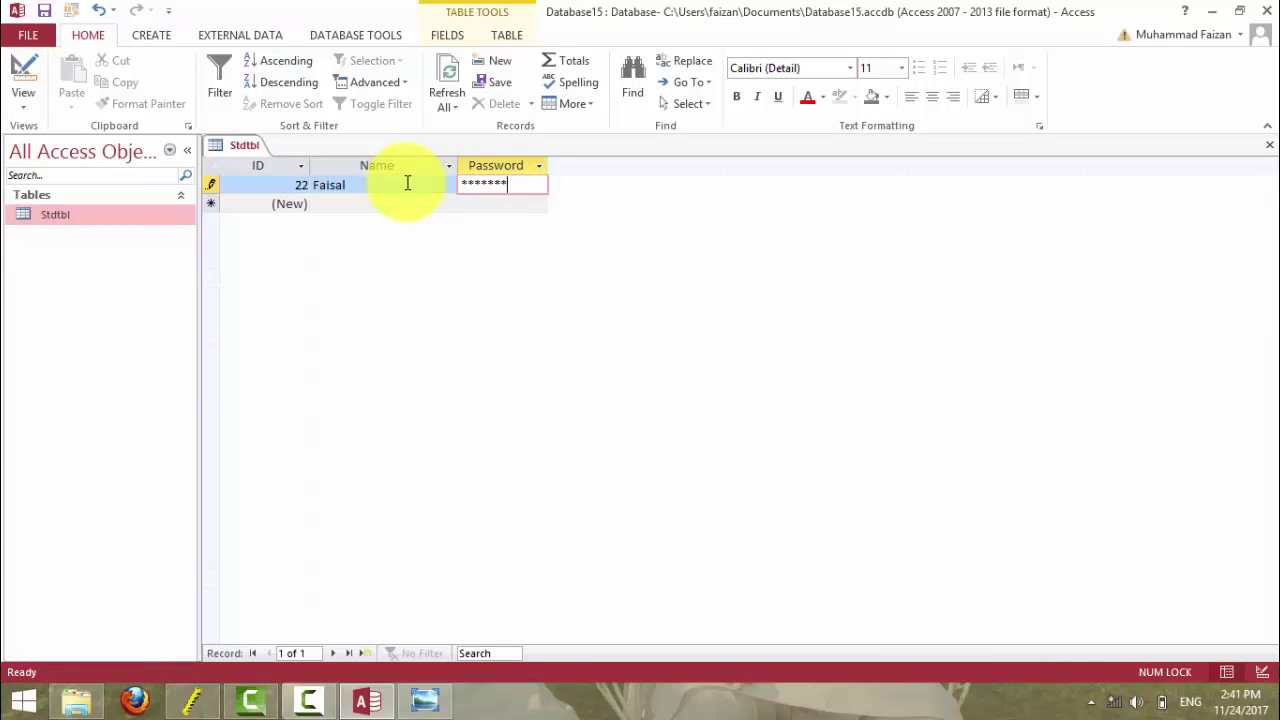
key("Tab")
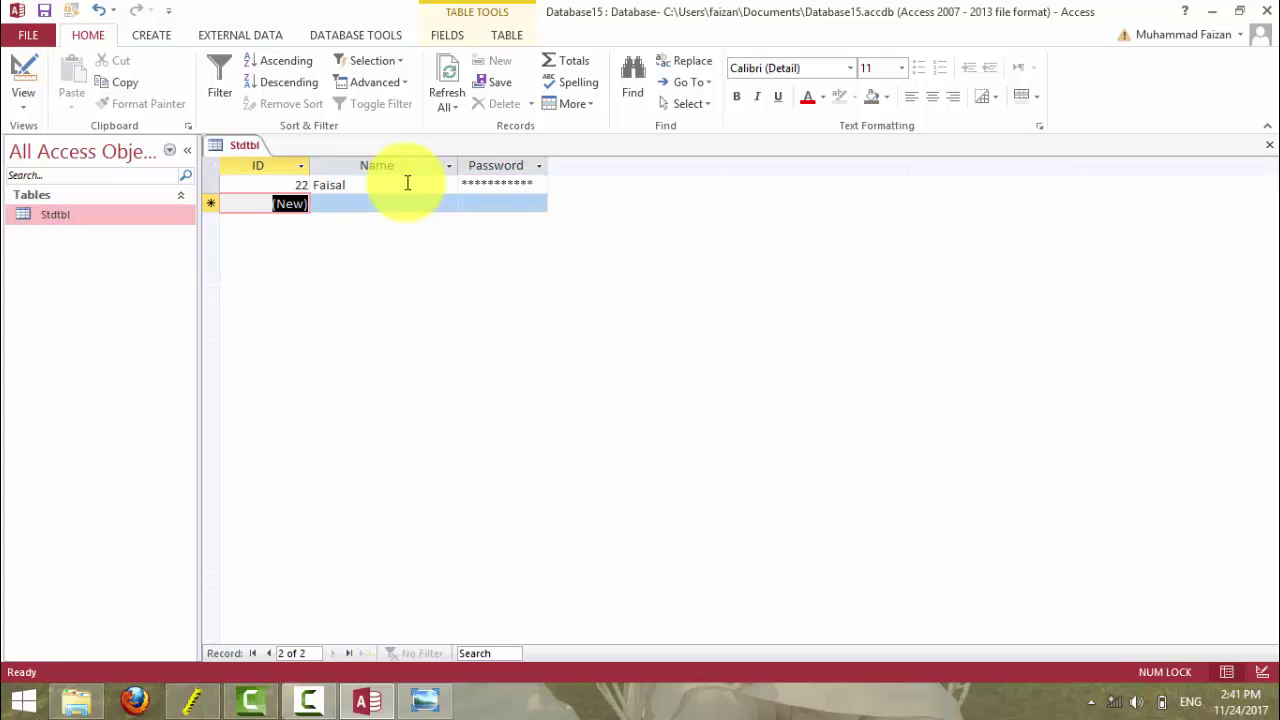
- Delete the first record's stored password and return to Design view
left_click(527, 182)
left_click_drag(533, 183, 443, 186)
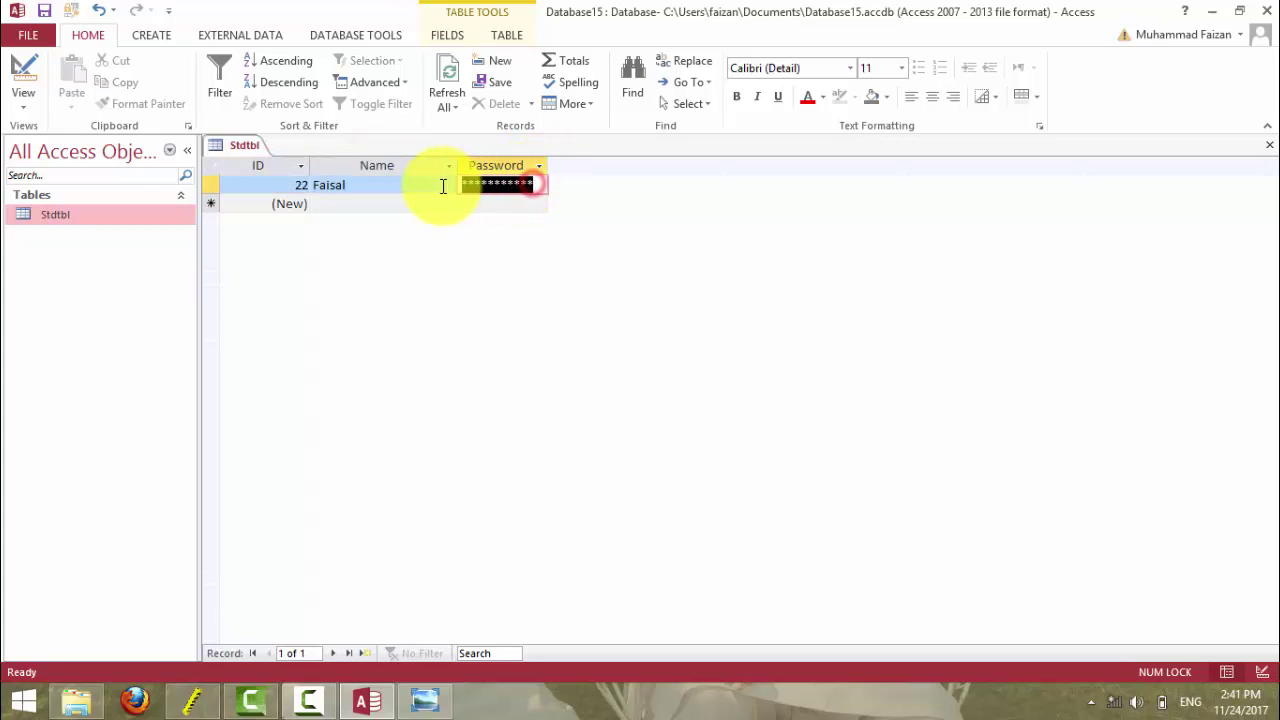
key("Delete")
left_click(503, 200)
left_click(503, 185)
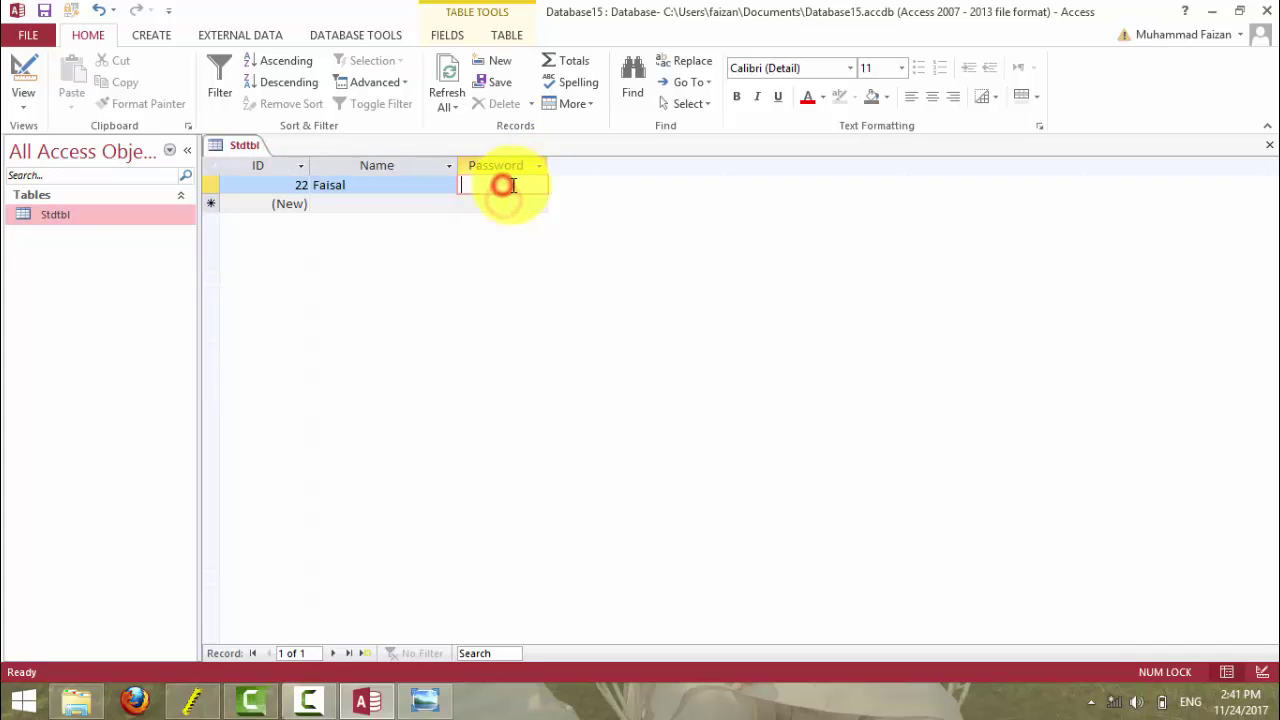
left_click(23, 75)
- Add a new Short Text field named Phone below Password
left_click(301, 236)
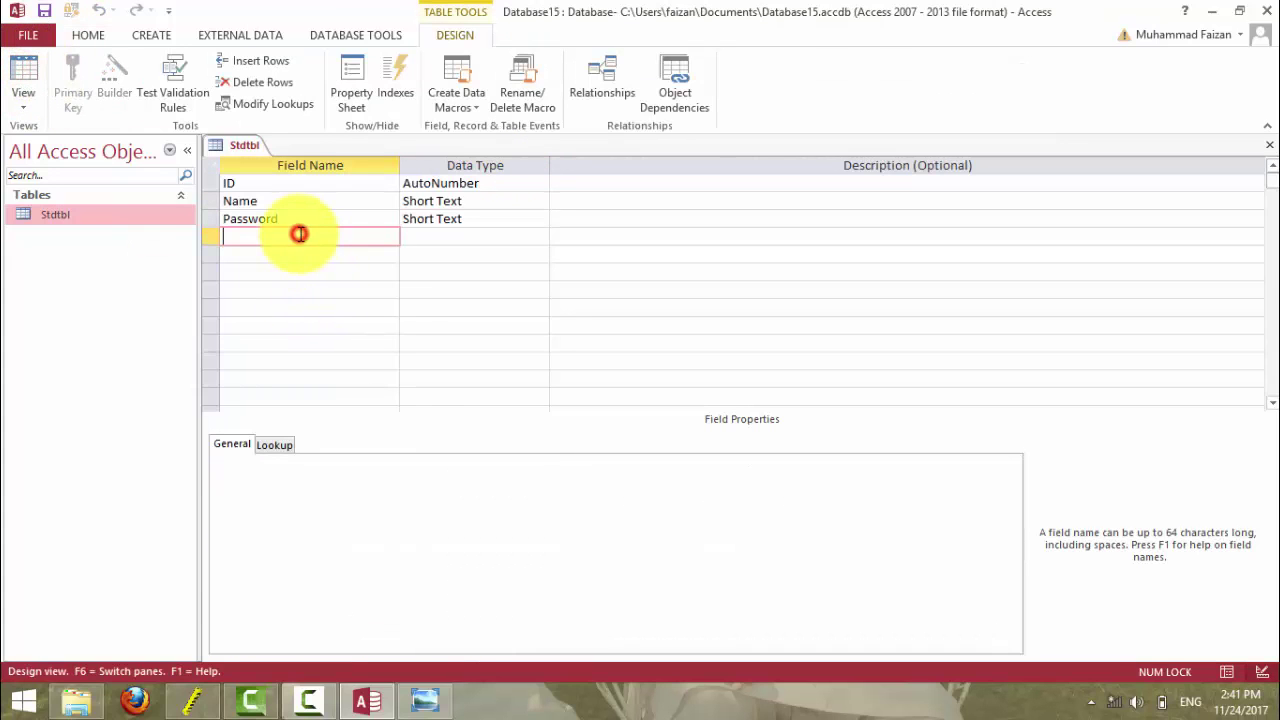
type("Phone Nu")
key("BackSpace")
key("BackSpace")
type("N")
key("BackSpace")
key("BackSpace")
key("Tab")
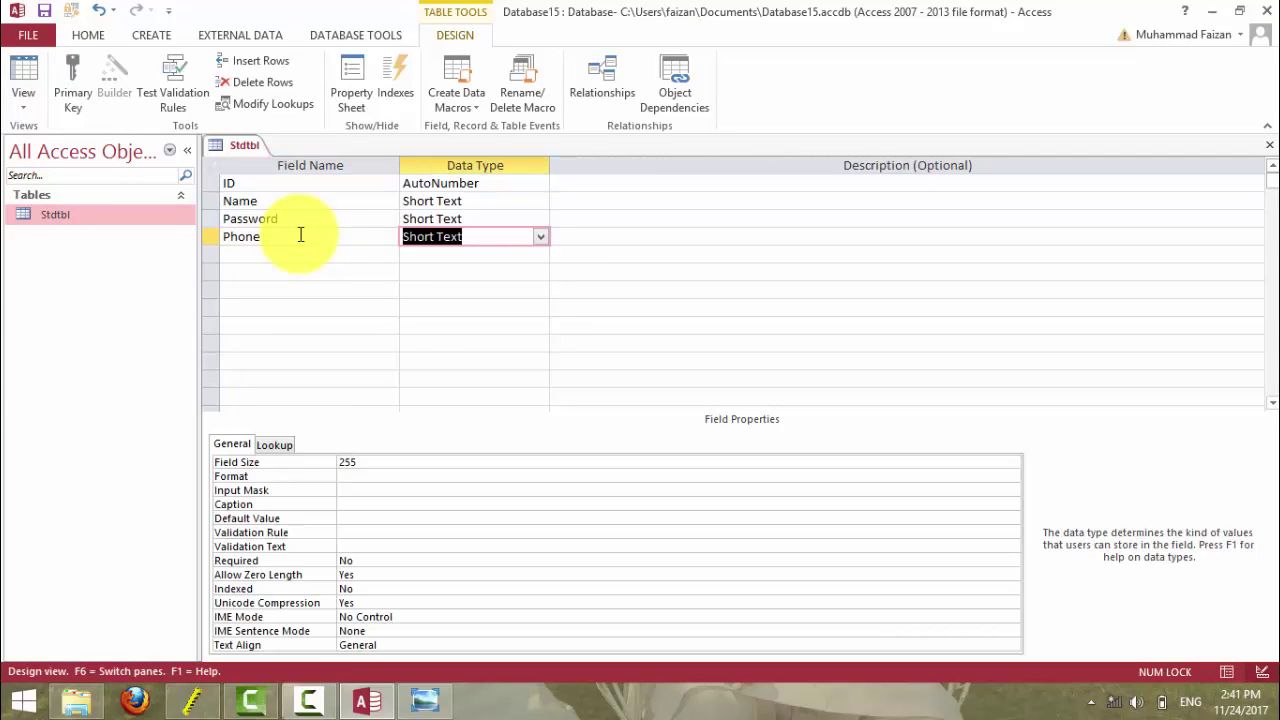
- Launch the Input Mask Wizard for Phone, saving the table when prompted
left_click(346, 489)
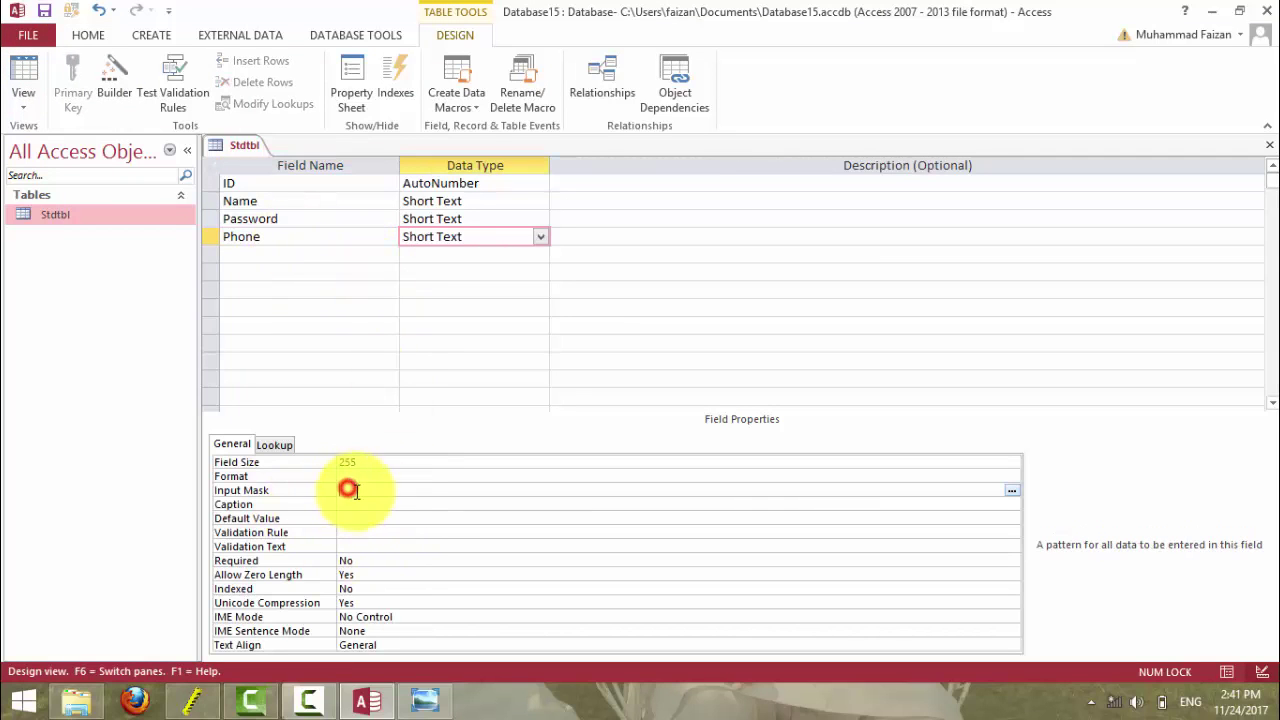
left_click(1012, 490)
left_click(607, 402)
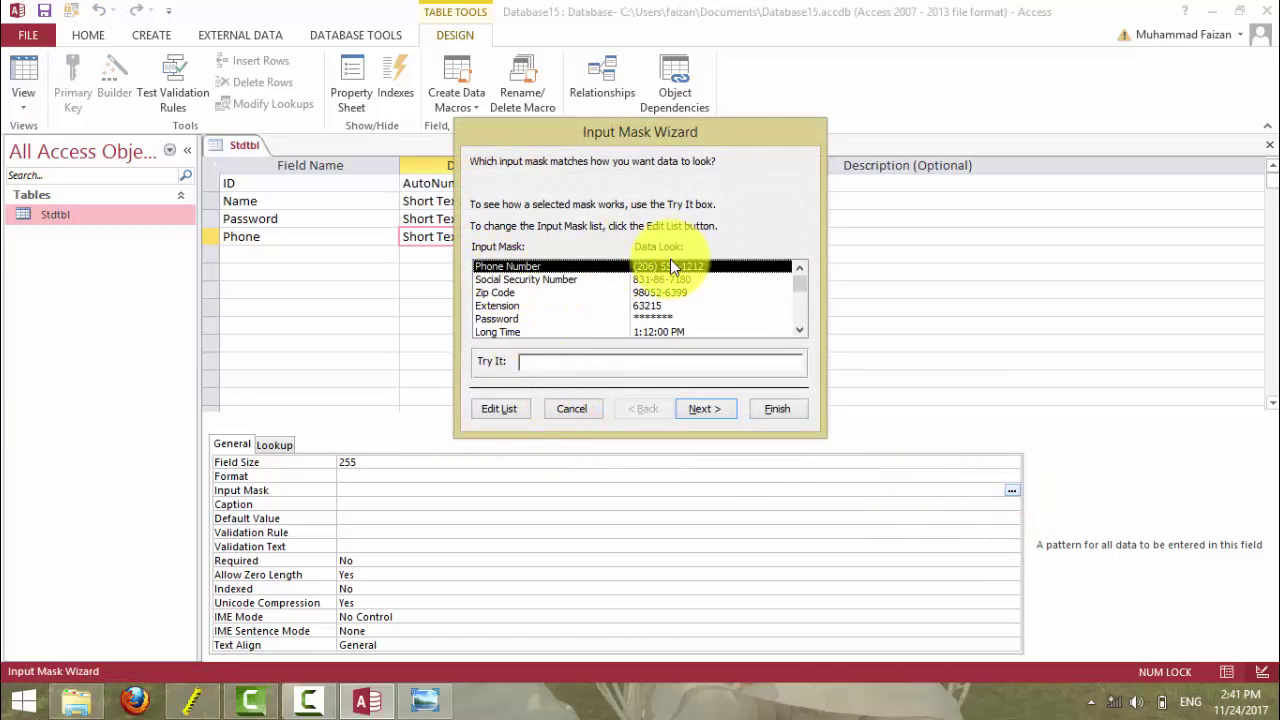
- Start from the Phone Number mask and change its area code to +92-
left_click(703, 408)
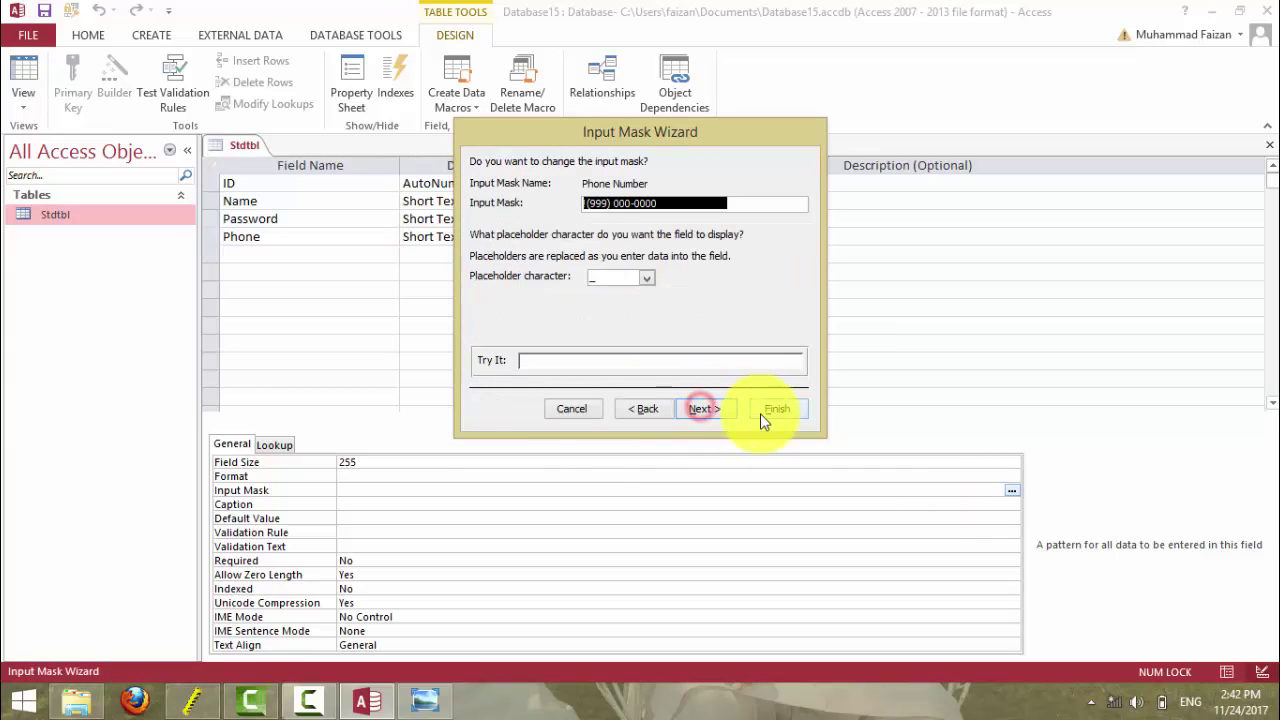
left_click(605, 204)
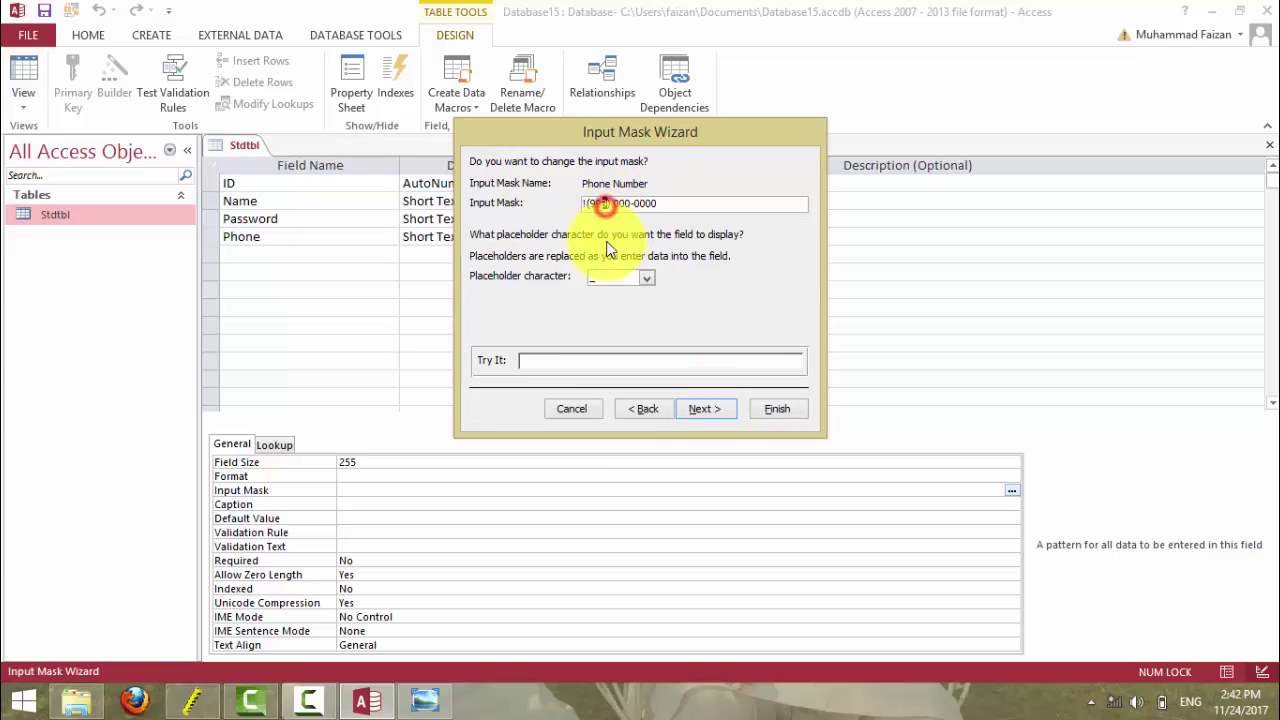
key("BackSpace")
key("BackSpace")
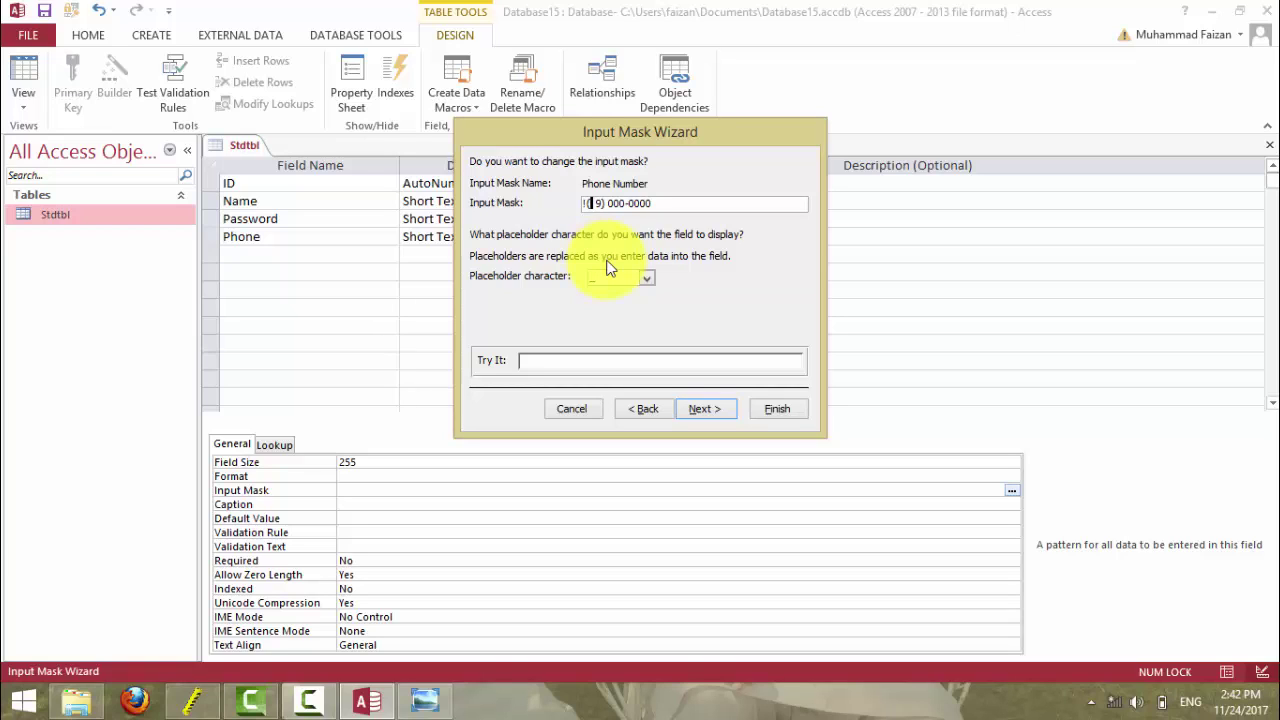
type("+")
key("Delete")
type("2")
key("BackSpace")
type("93")
key("BackSpace")
type("2")
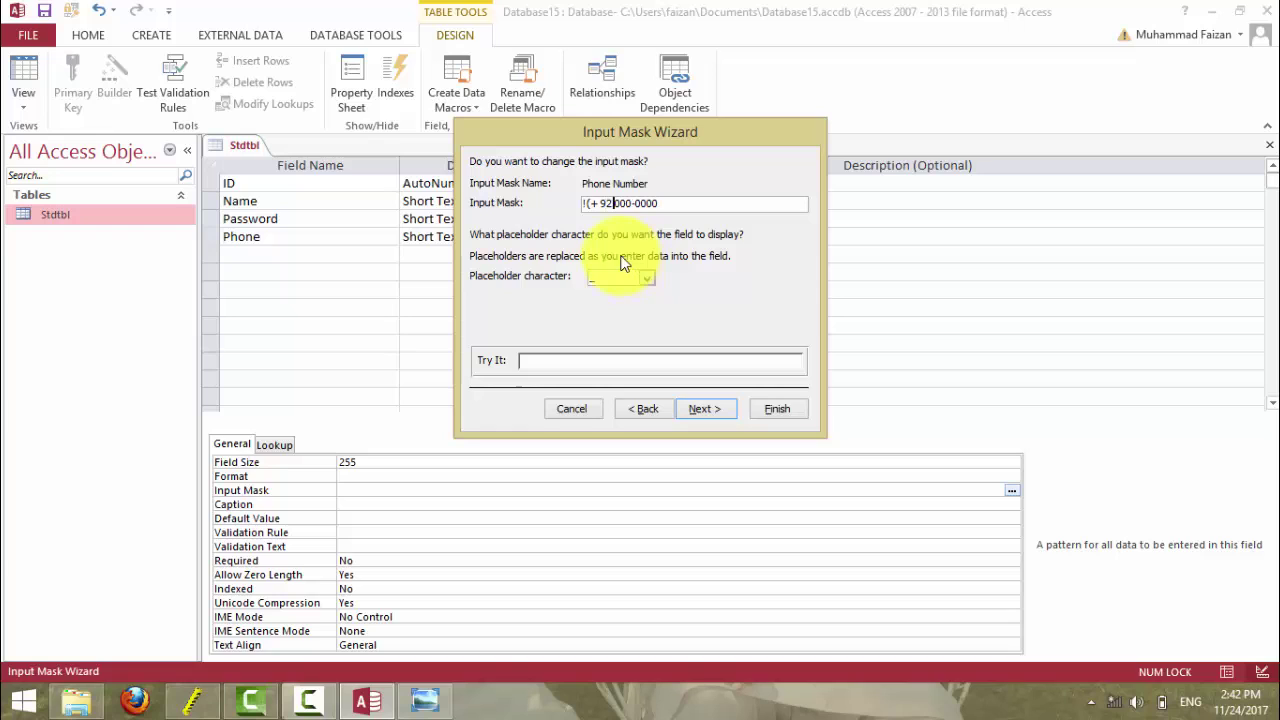
type("-")
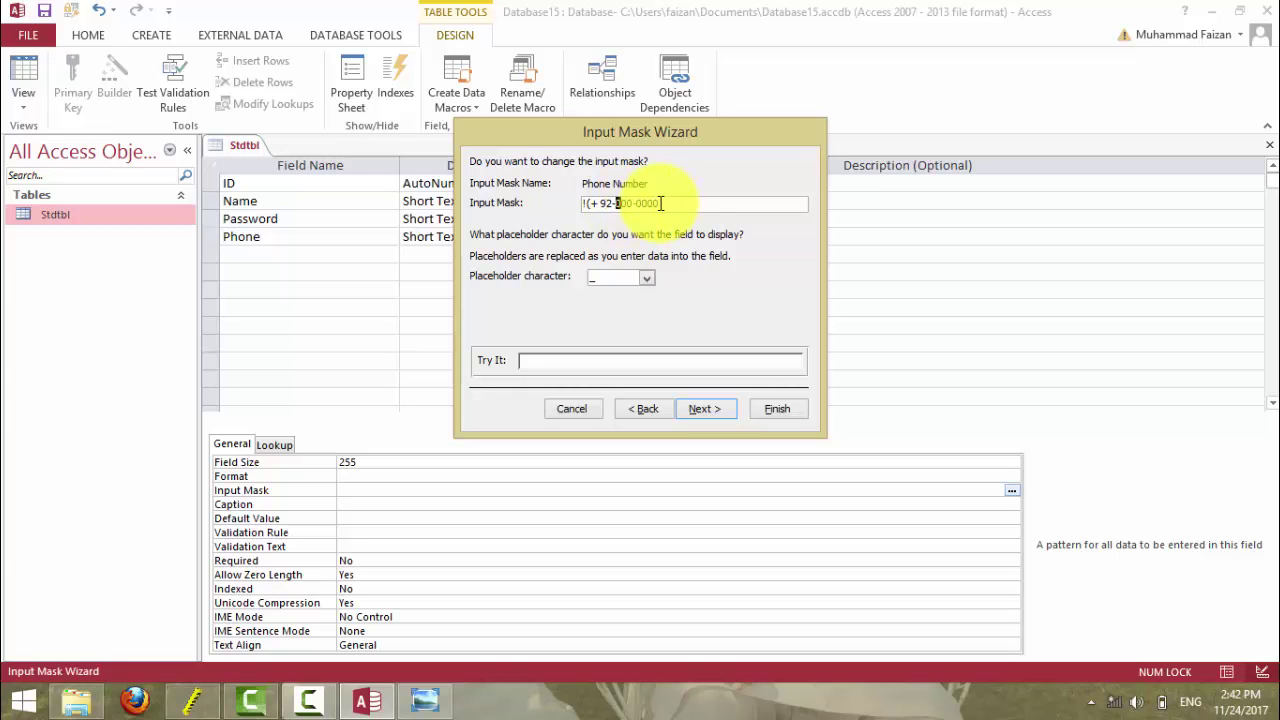
left_click(629, 208)
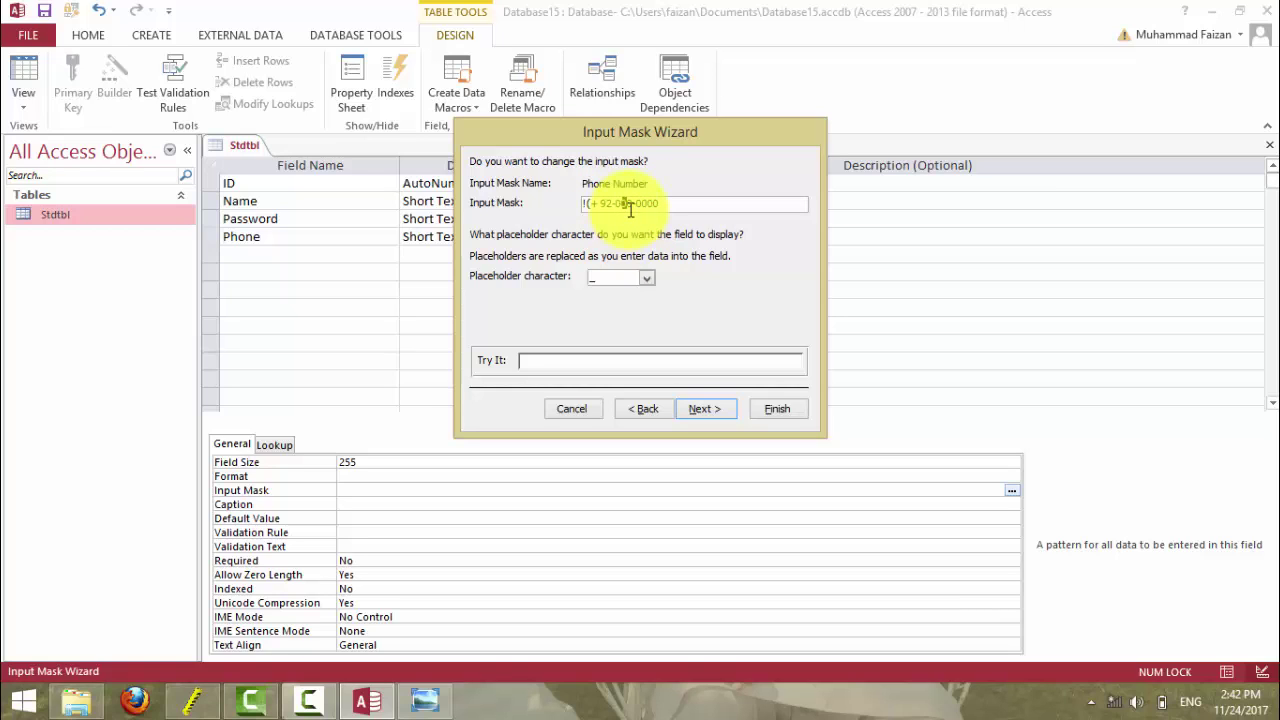
key("Right")
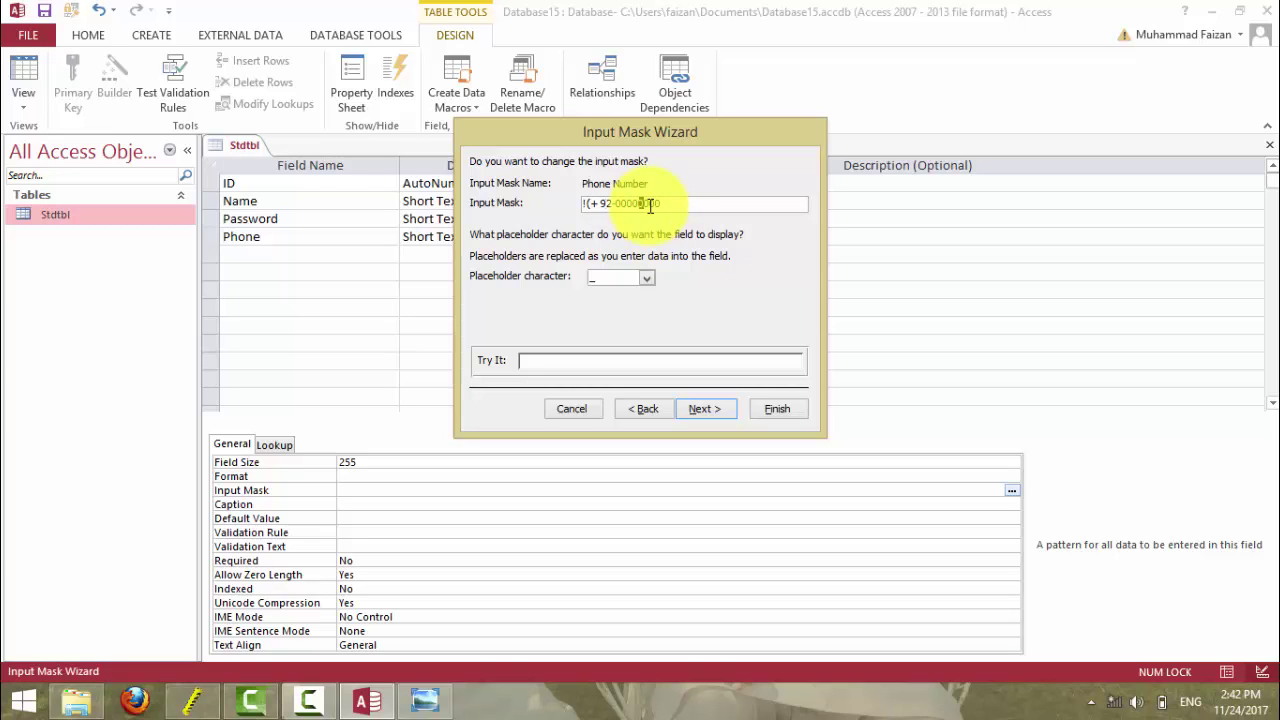
type("-")
left_click(660, 203)
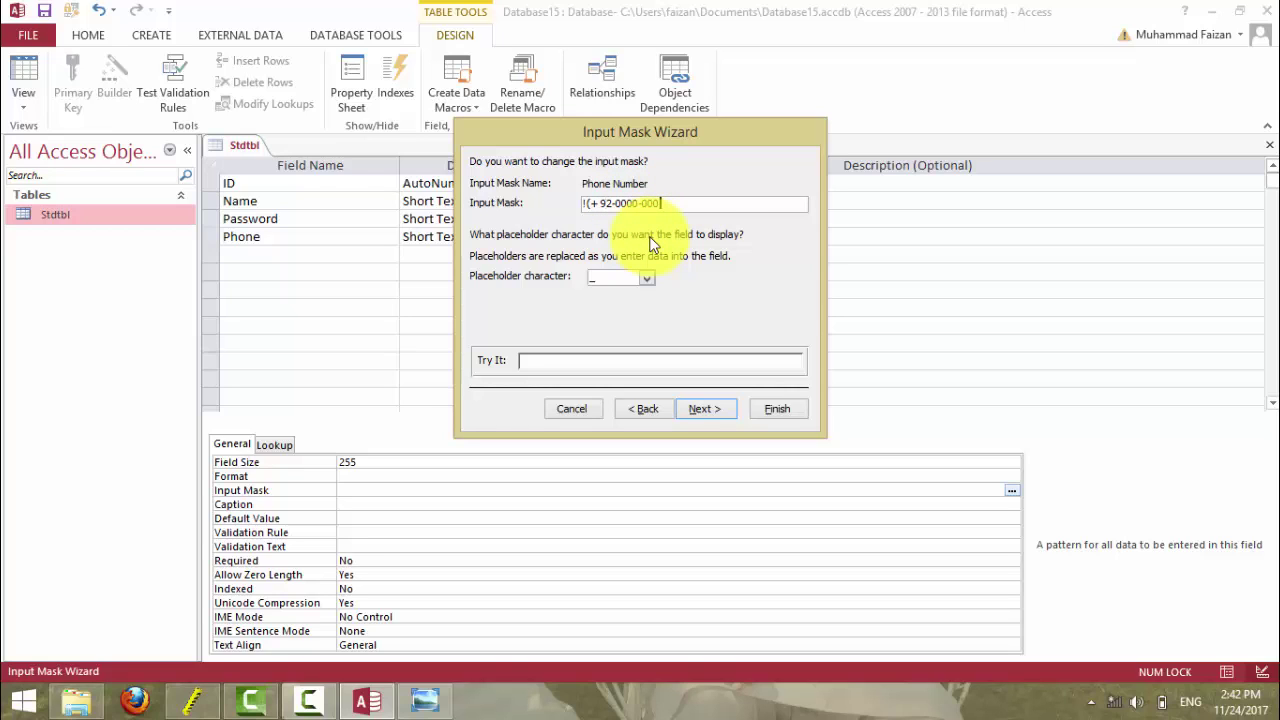
type("0000")
left_click(678, 410)
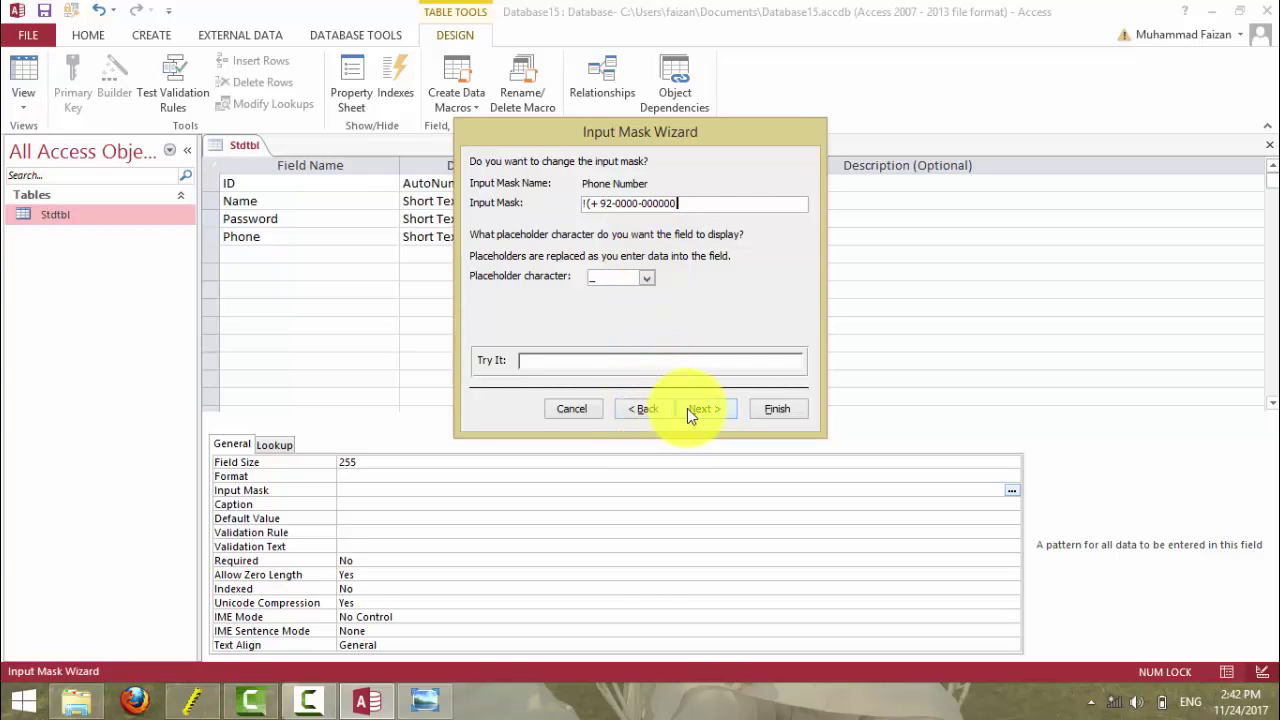
left_click(699, 408)
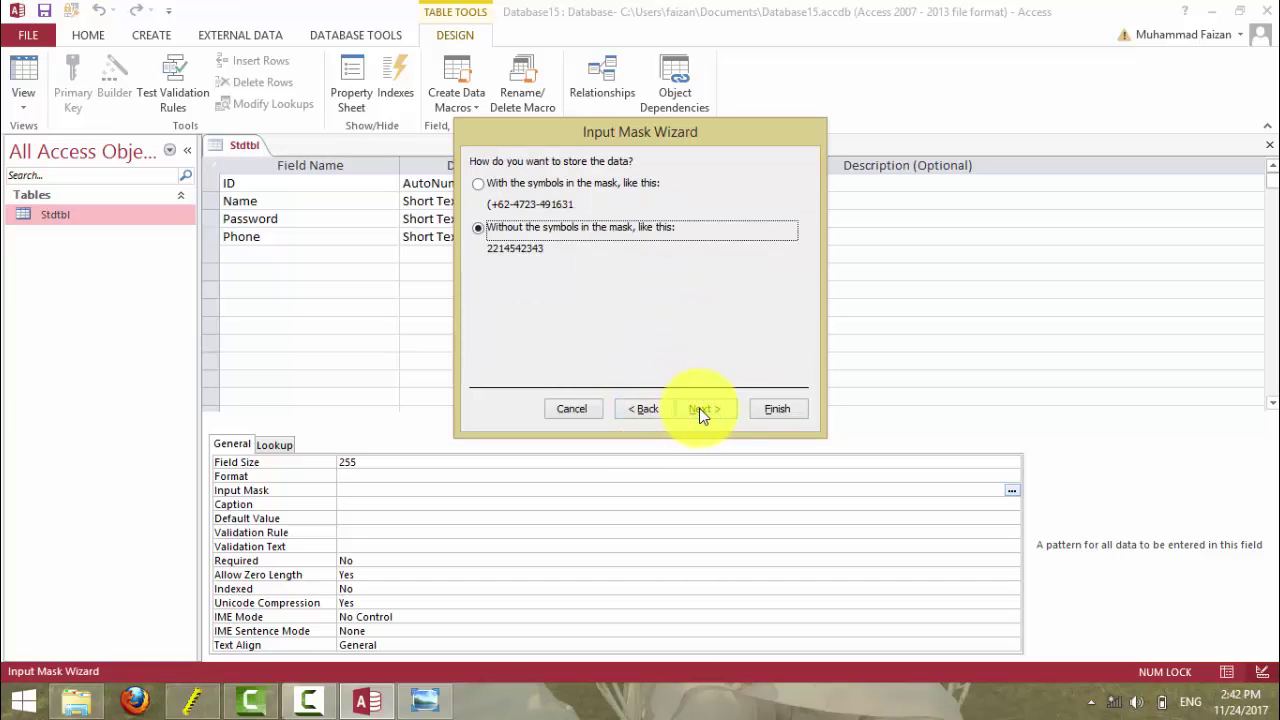
left_click(762, 409)
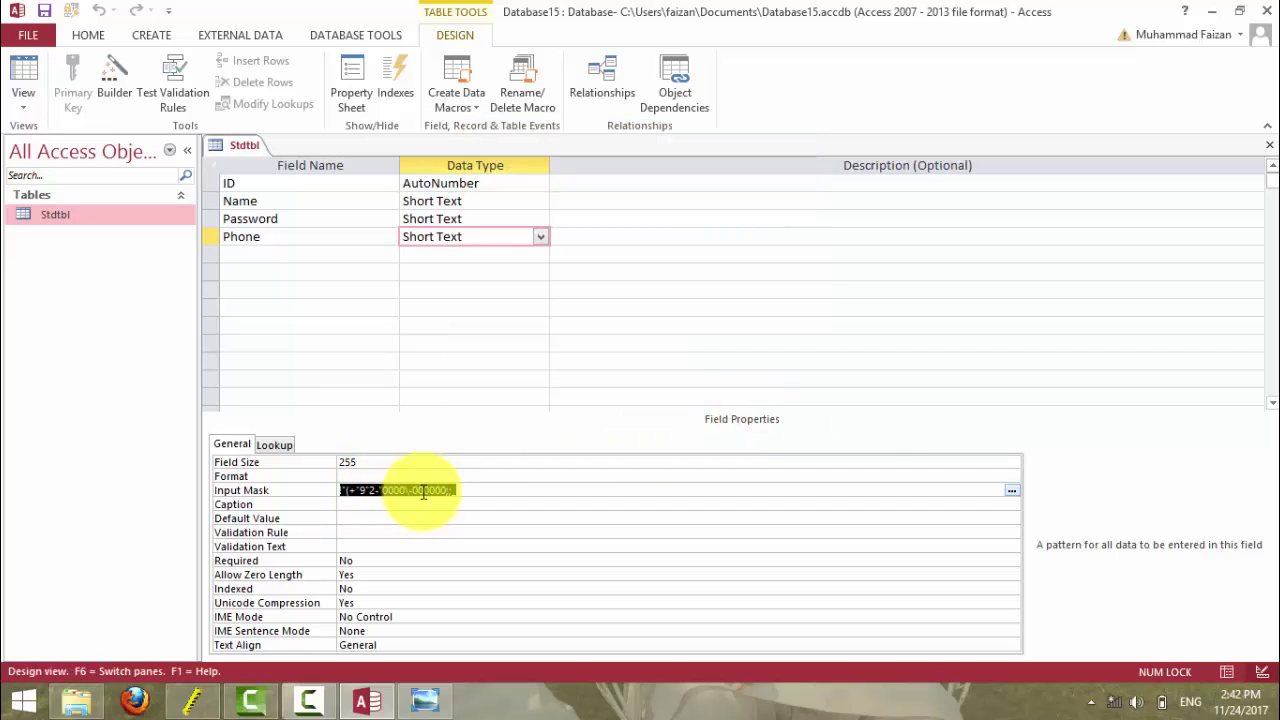
left_click(16, 82)
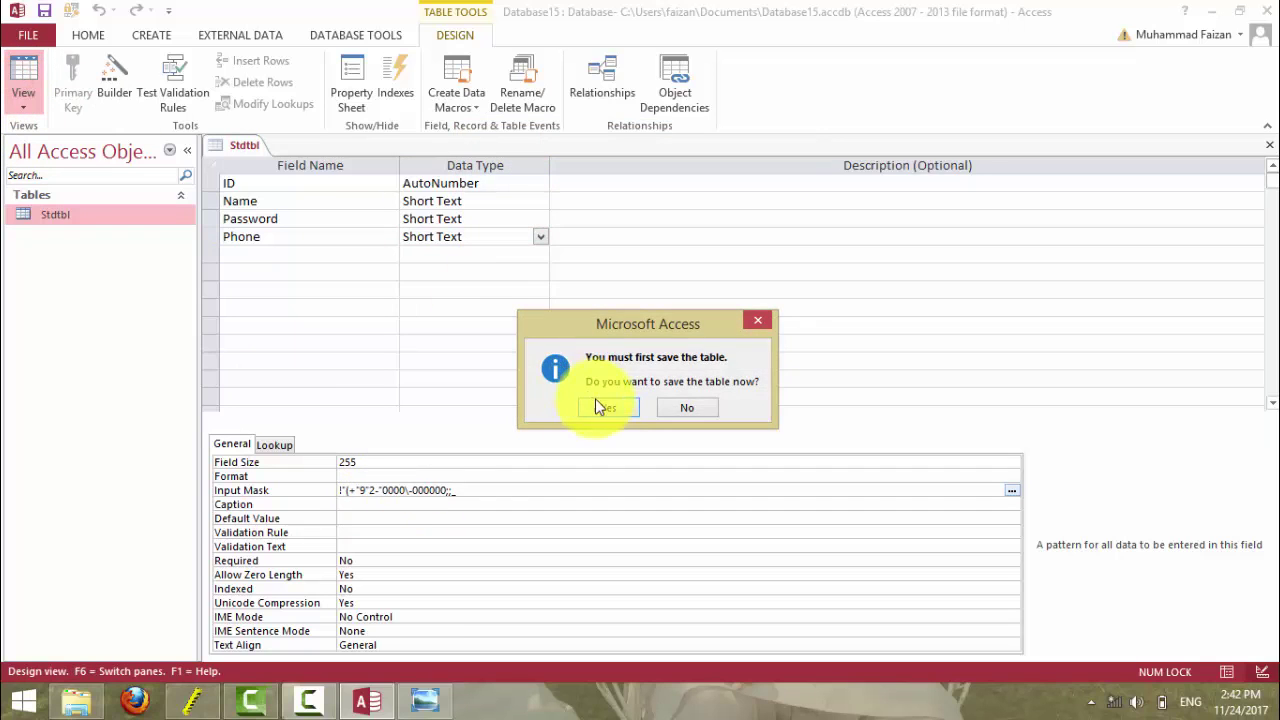
left_click(600, 405)
left_click(565, 186)
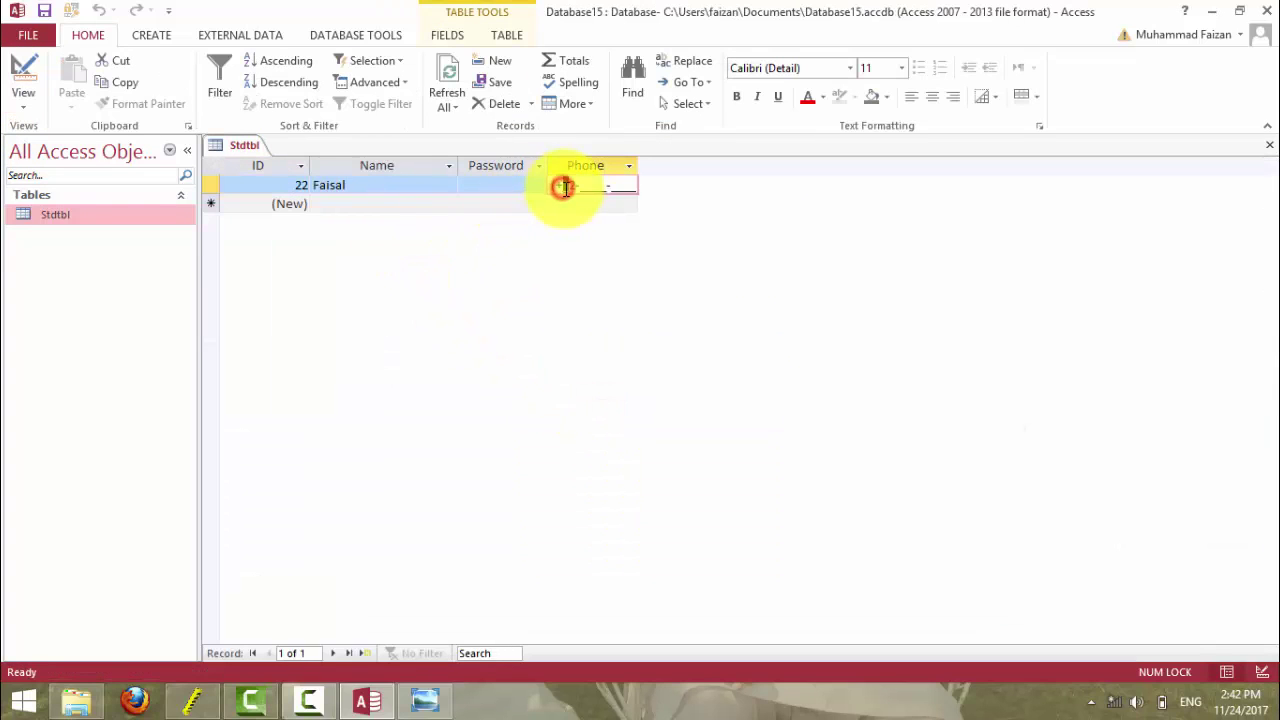
type("92")
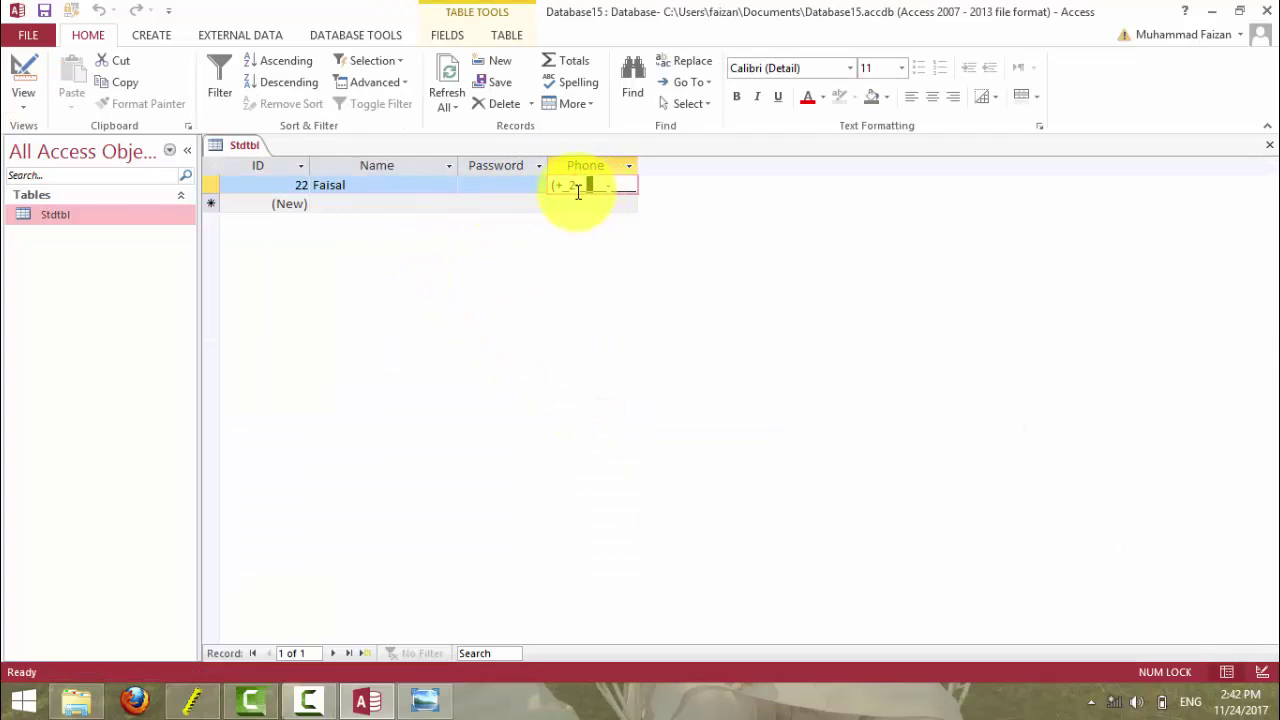
left_click(565, 185)
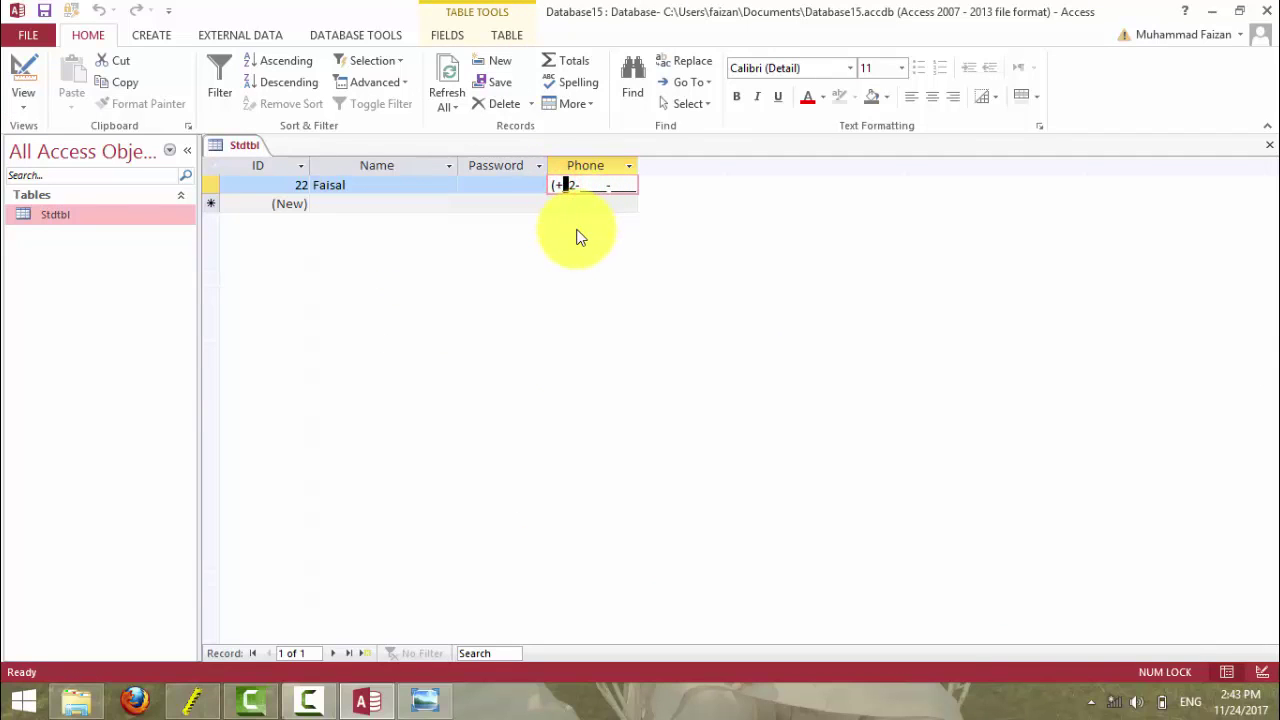
type("2342342424")
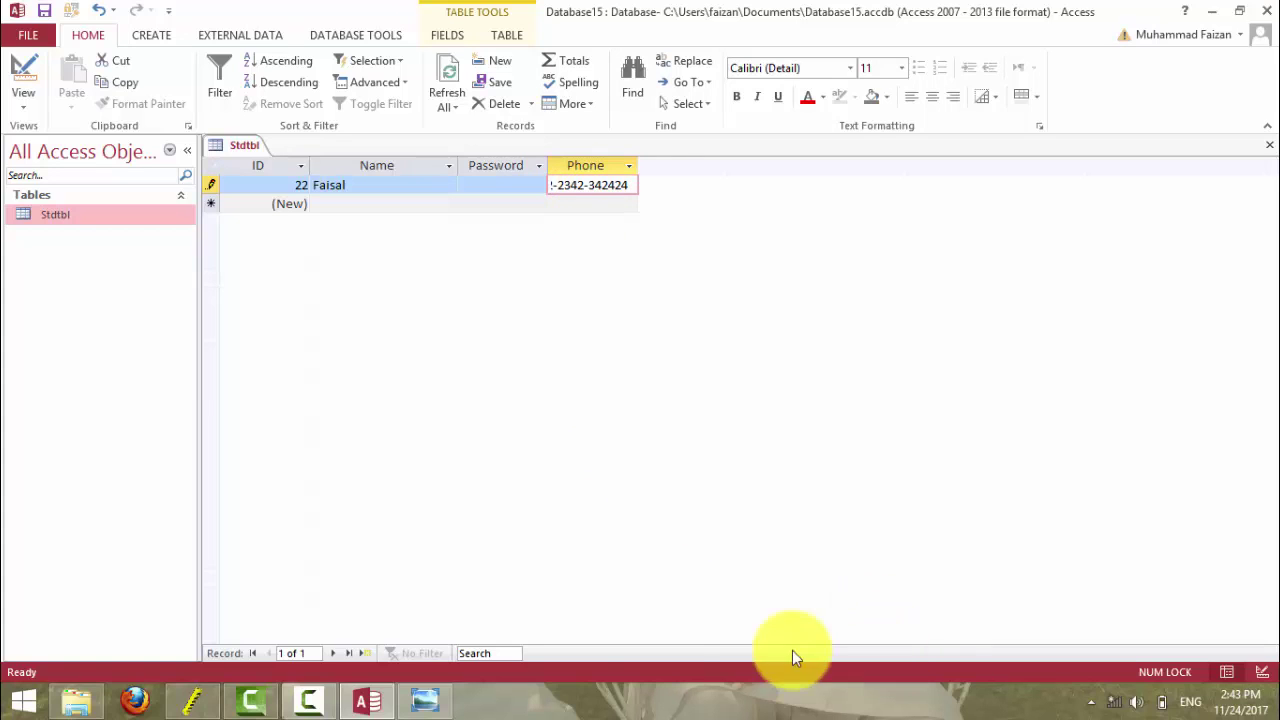
- Widen the Phone column to fit its values
left_click(634, 164)
left_click(639, 164)
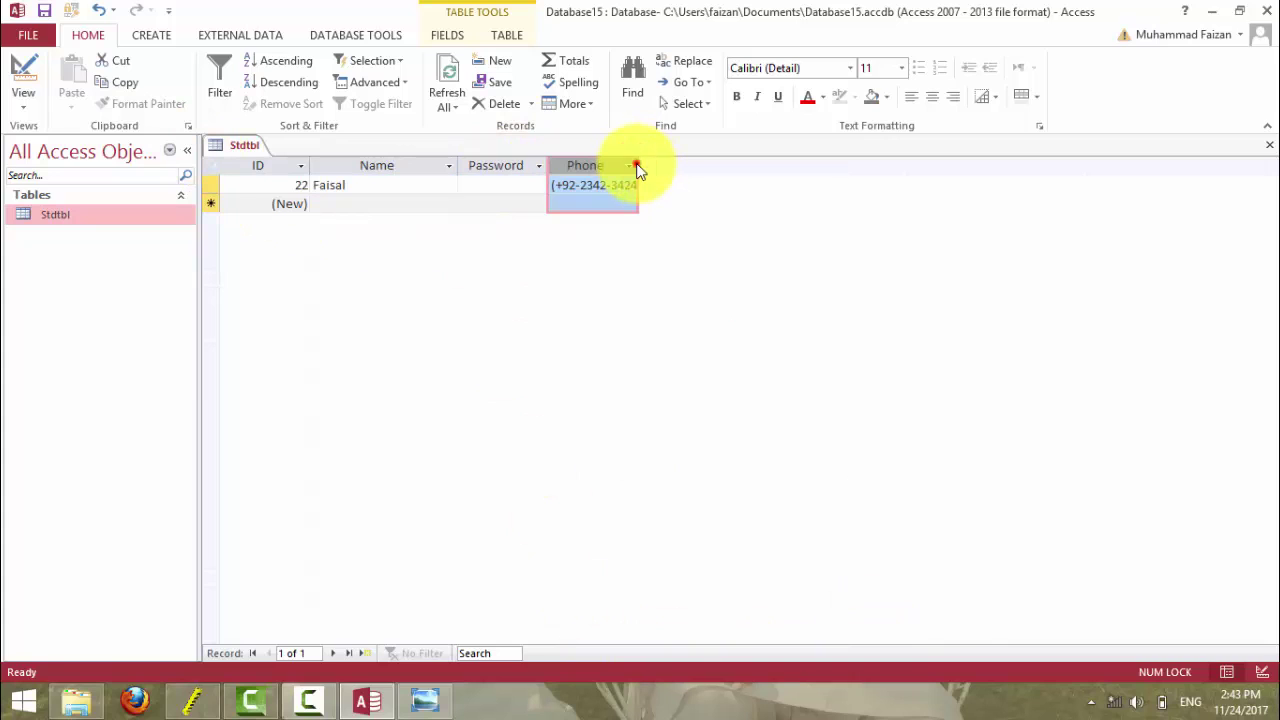
left_click(639, 164)
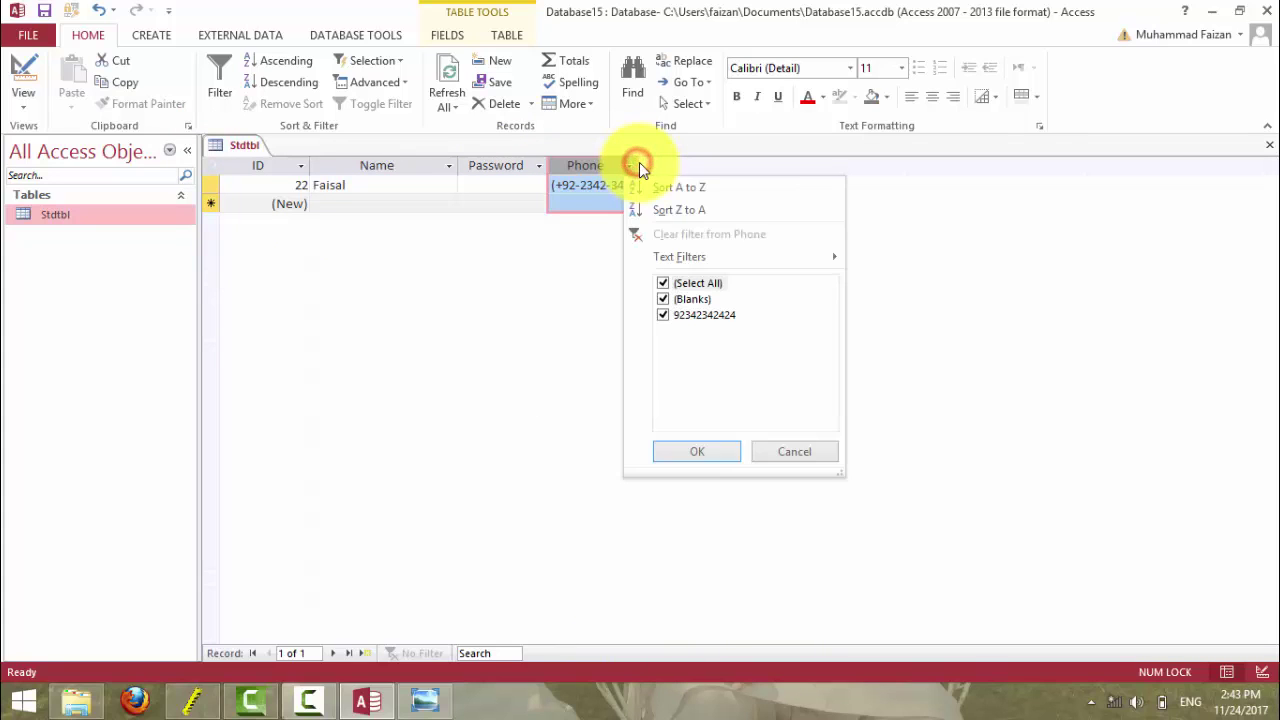
left_click(639, 165)
double_click(639, 165)
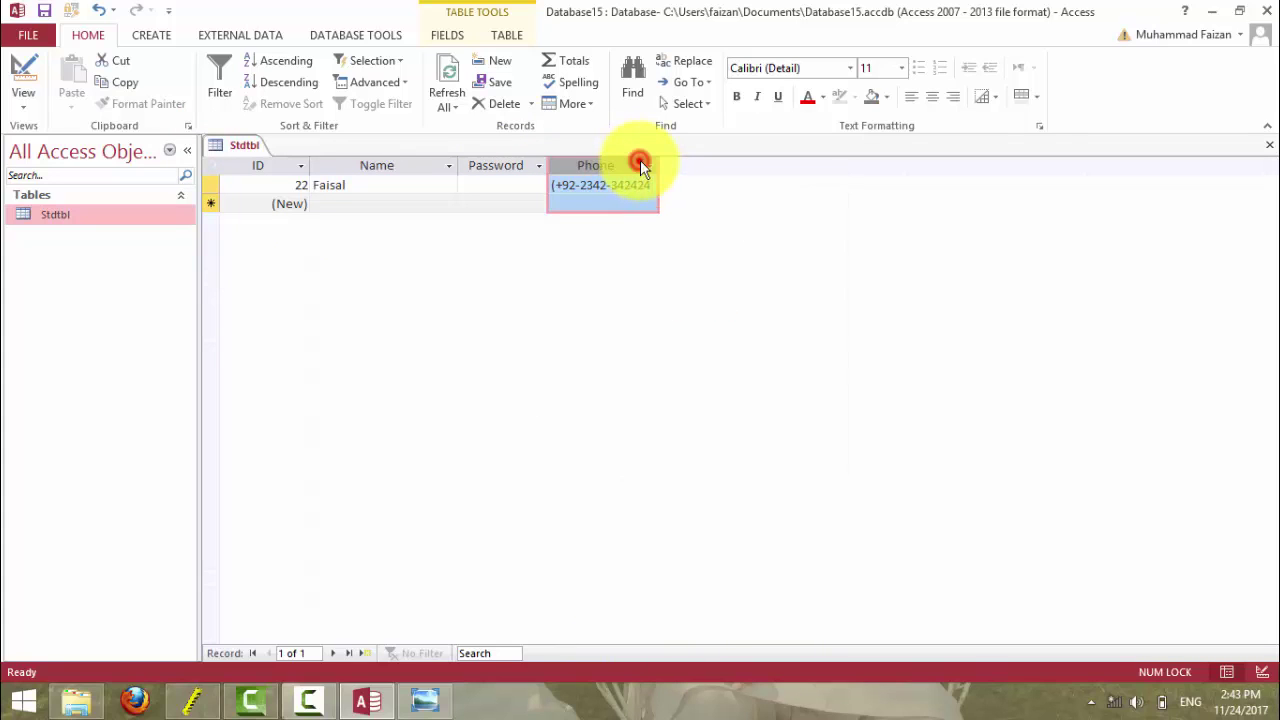
left_click(576, 204)
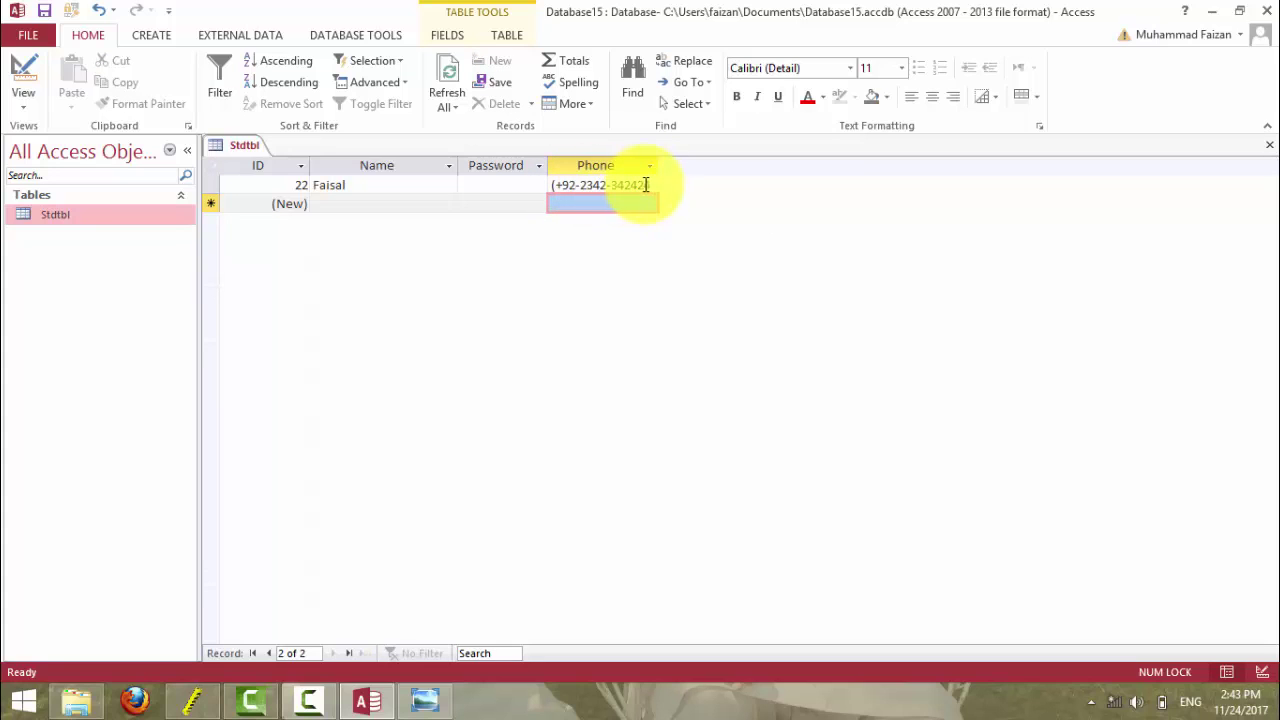
left_click(573, 204)
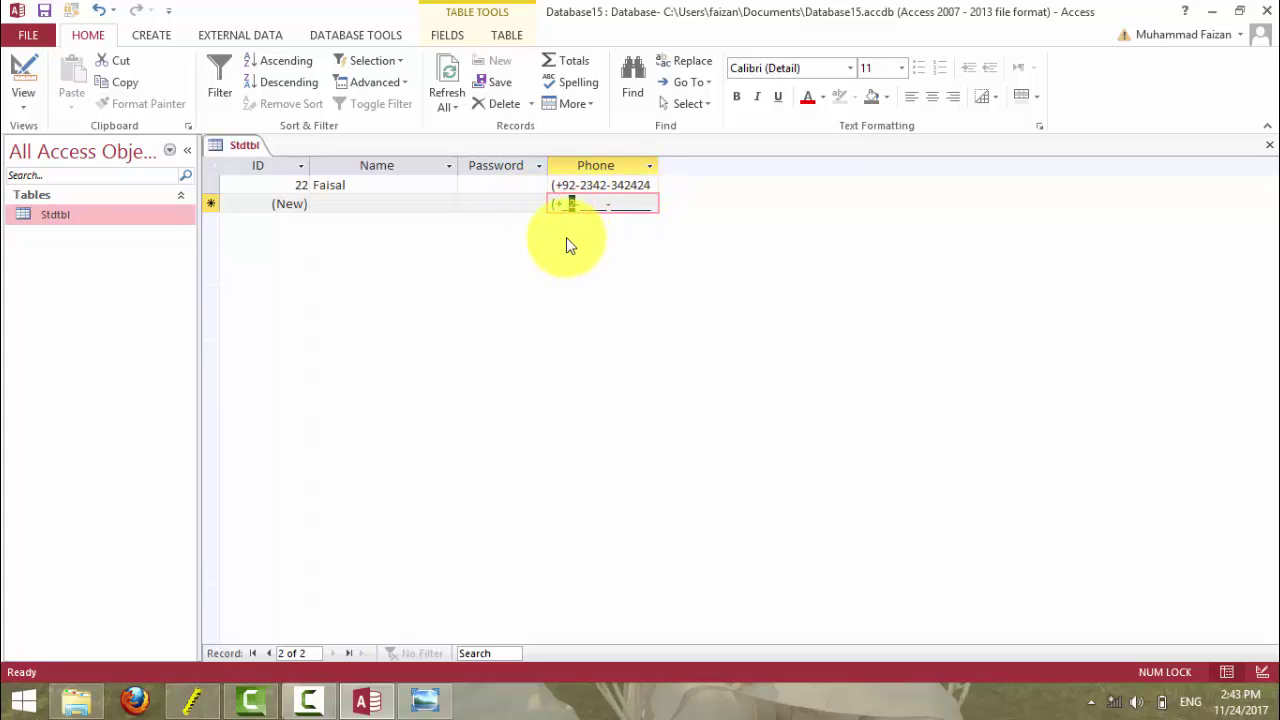
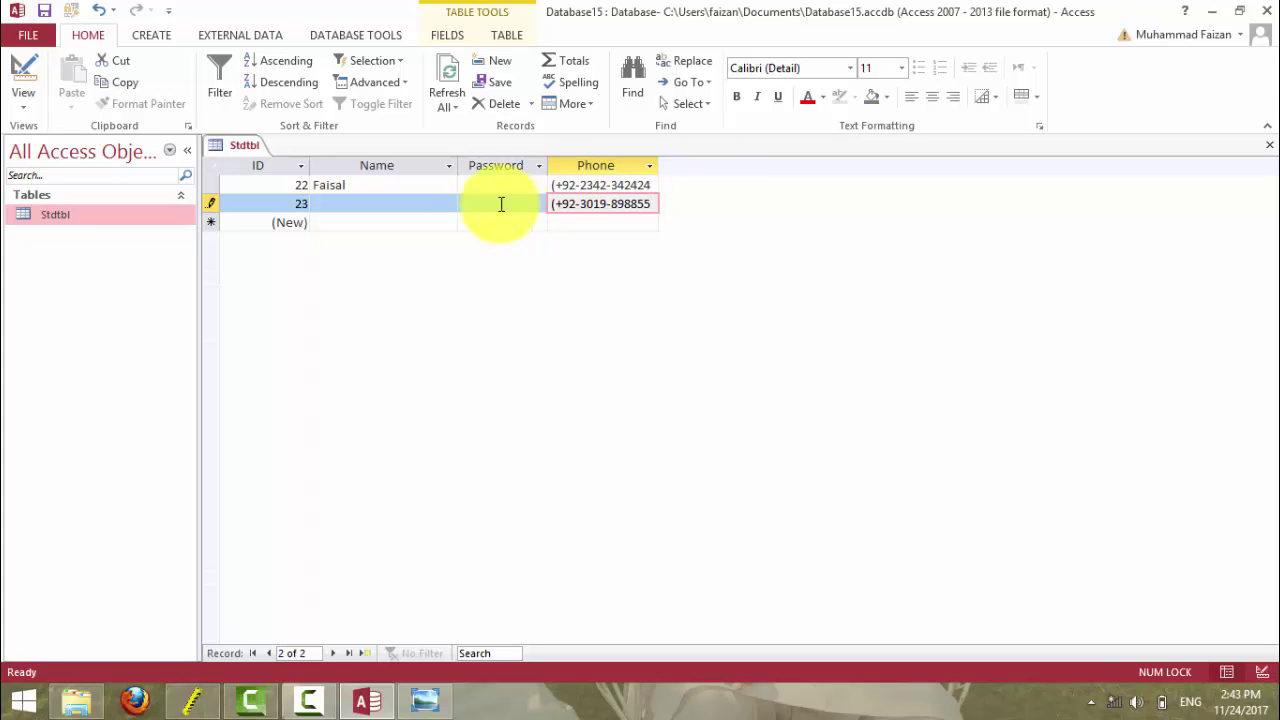
left_click(12, 68)
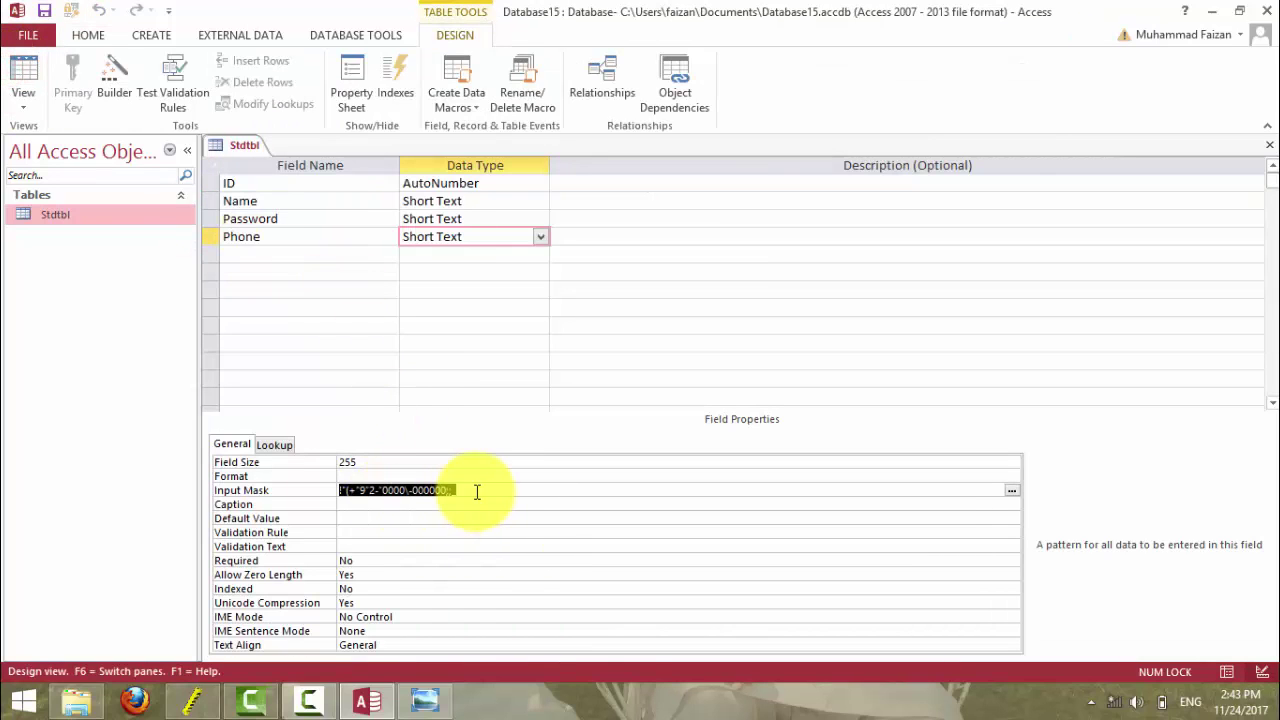
- Delete the Phone field's existing input mask and reopen the wizard, saving the table
left_click(477, 491)
left_click(309, 494)
key("Delete")
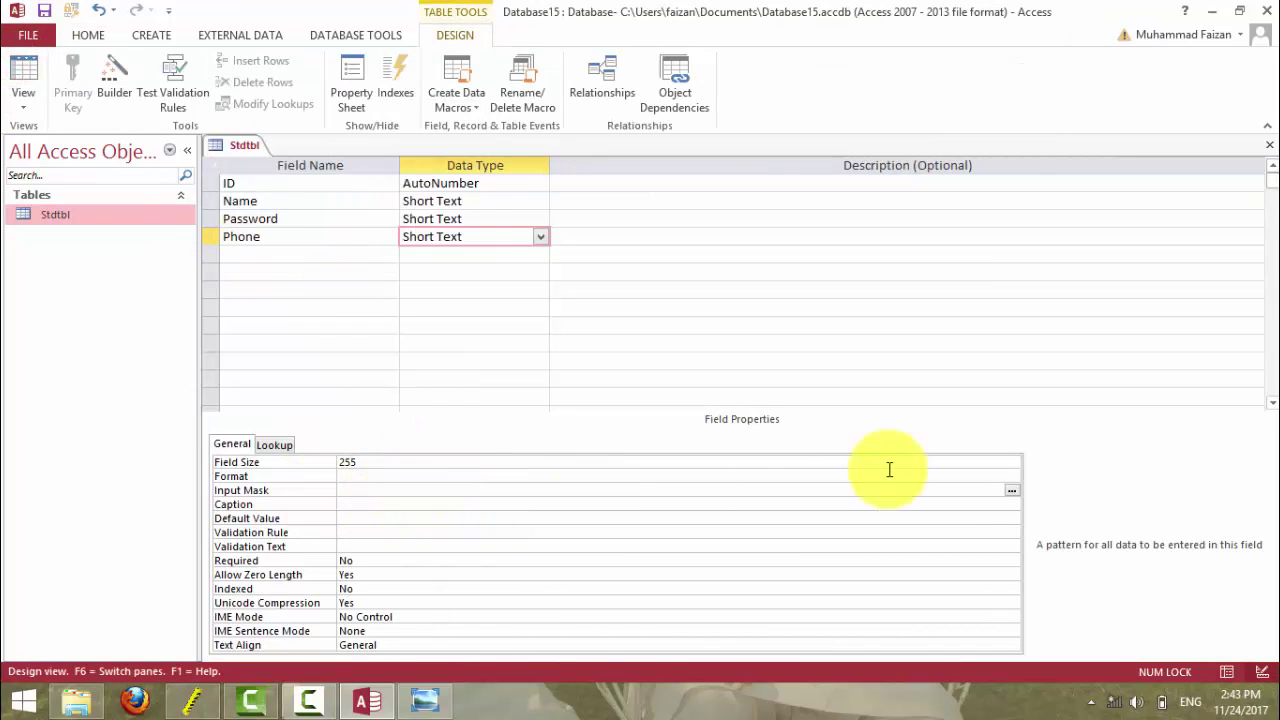
left_click(1012, 490)
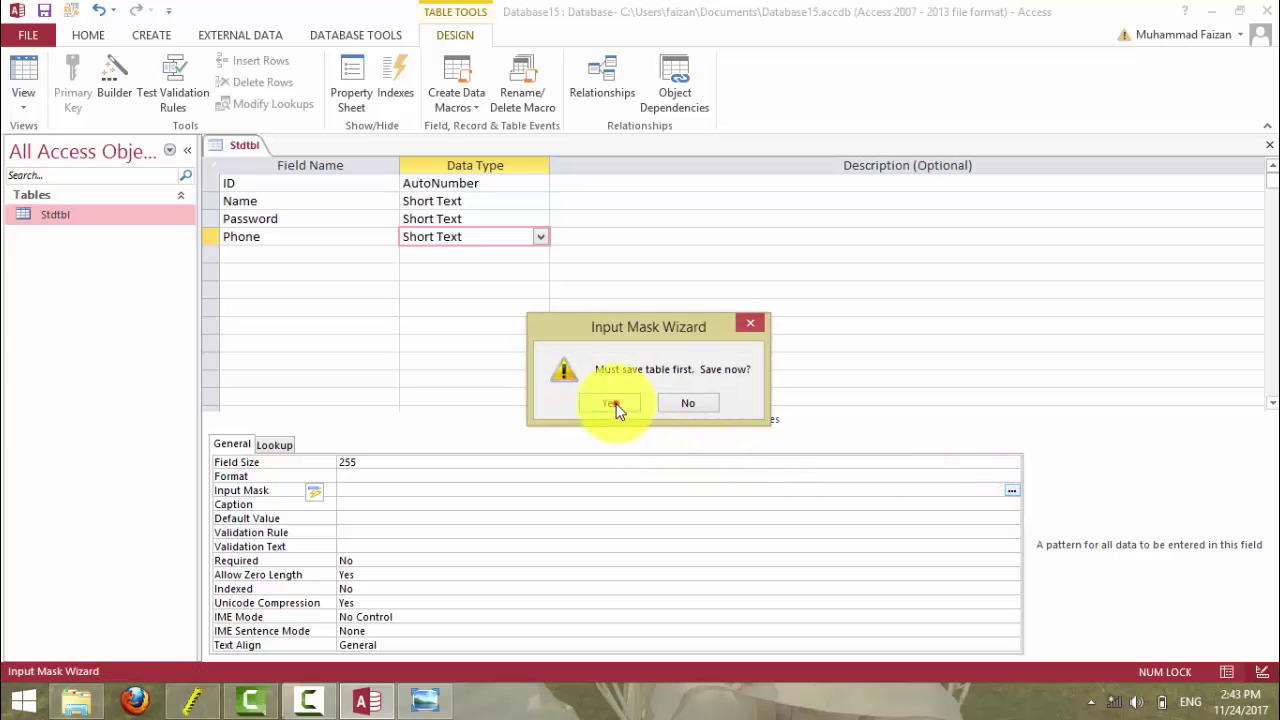
left_click(610, 402)
- Preview the predefined masks, including Zip Code, Extension, time, date and Phone Number
left_click(530, 280)
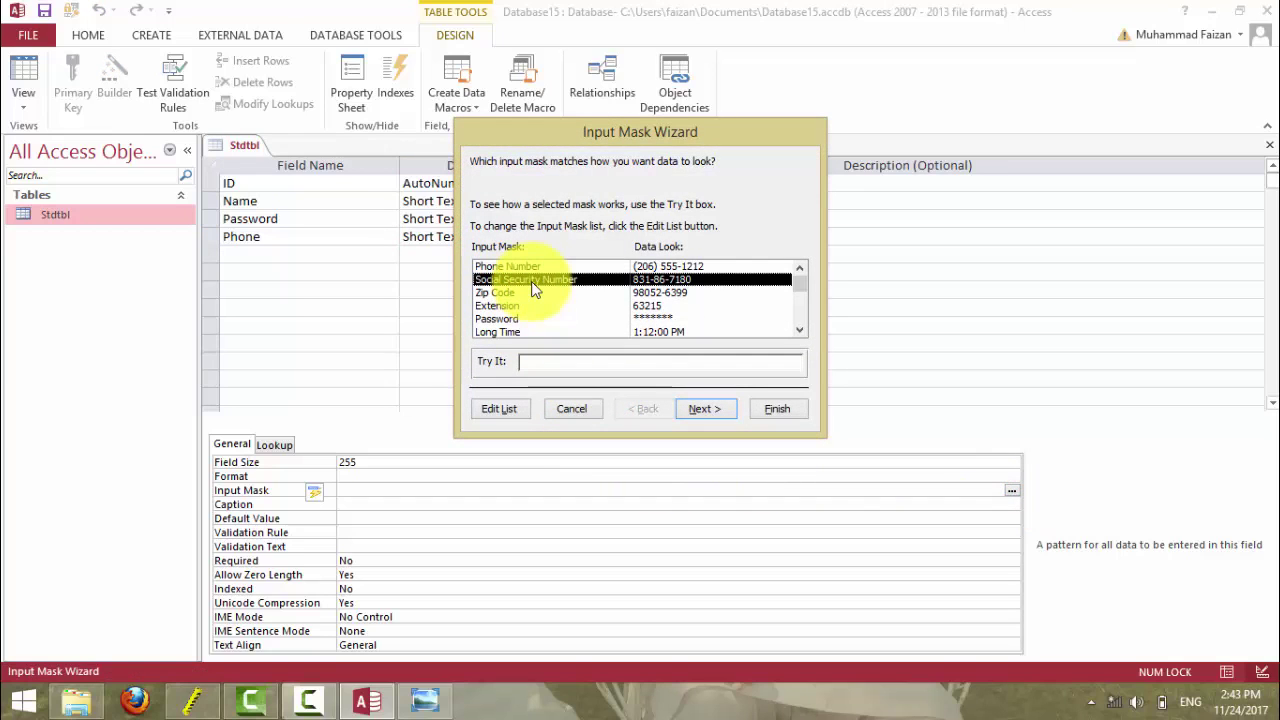
left_click(494, 292)
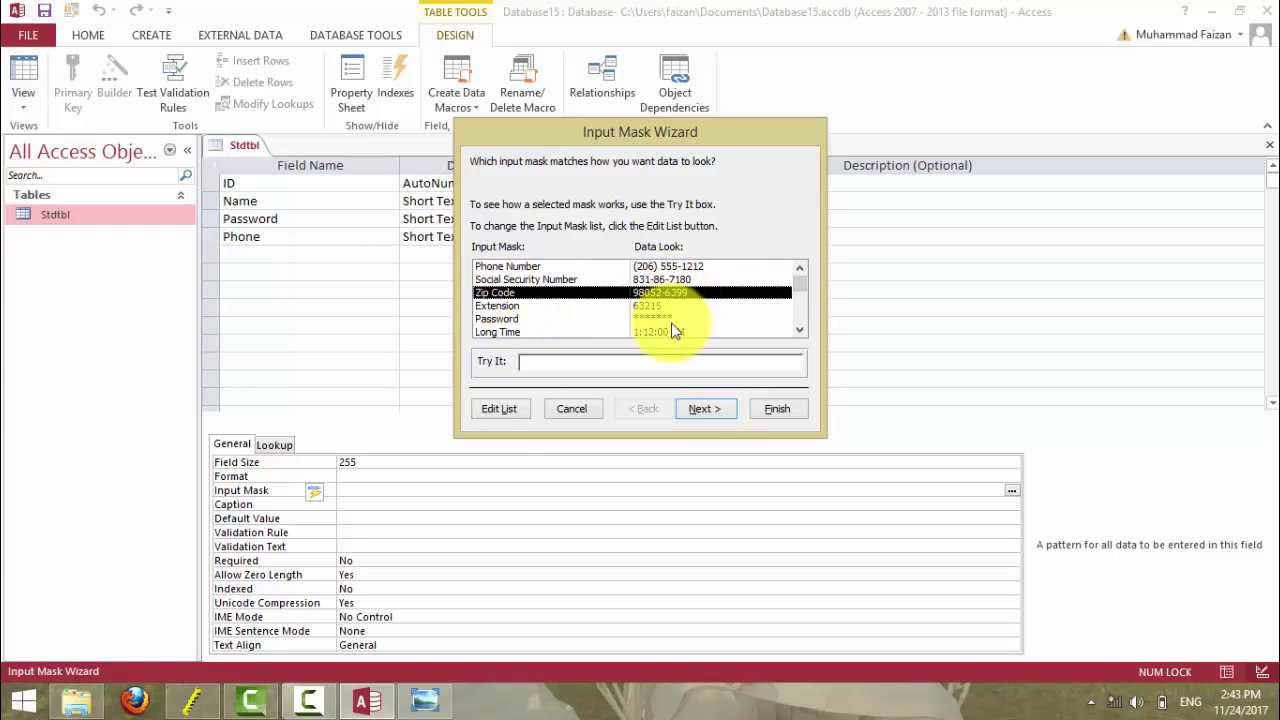
left_click(506, 307)
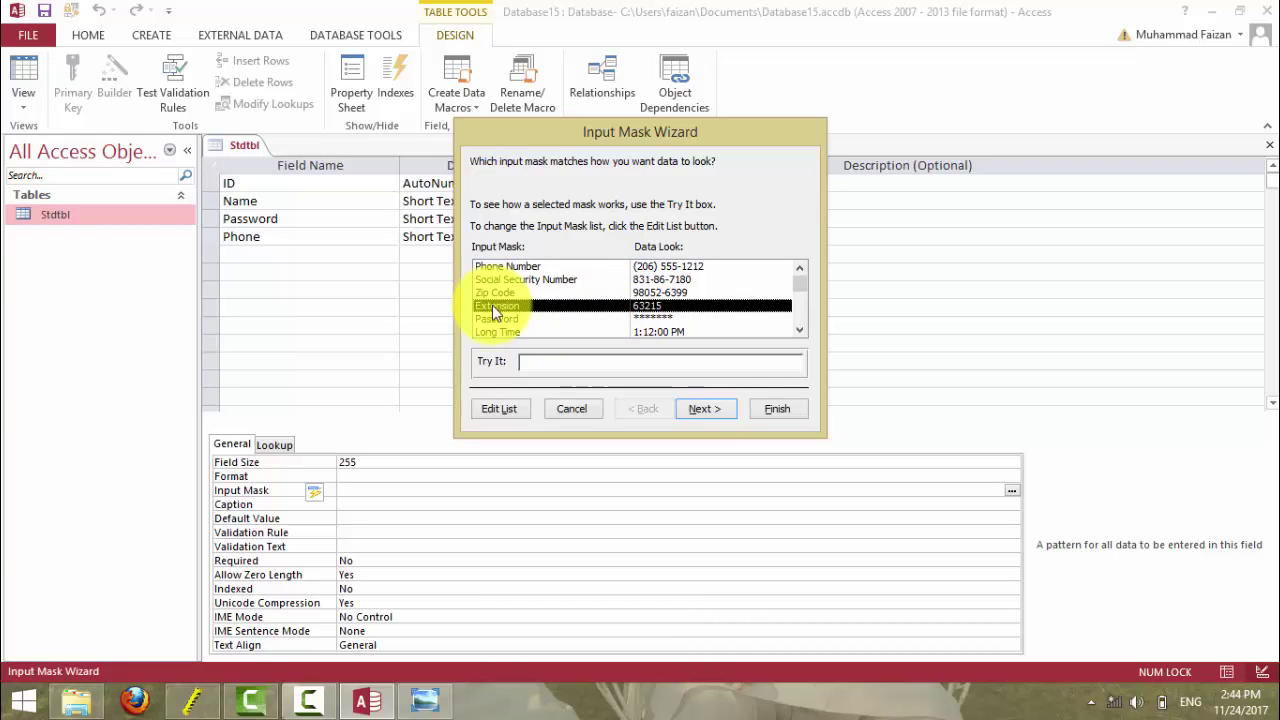
left_click_drag(798, 285, 802, 314)
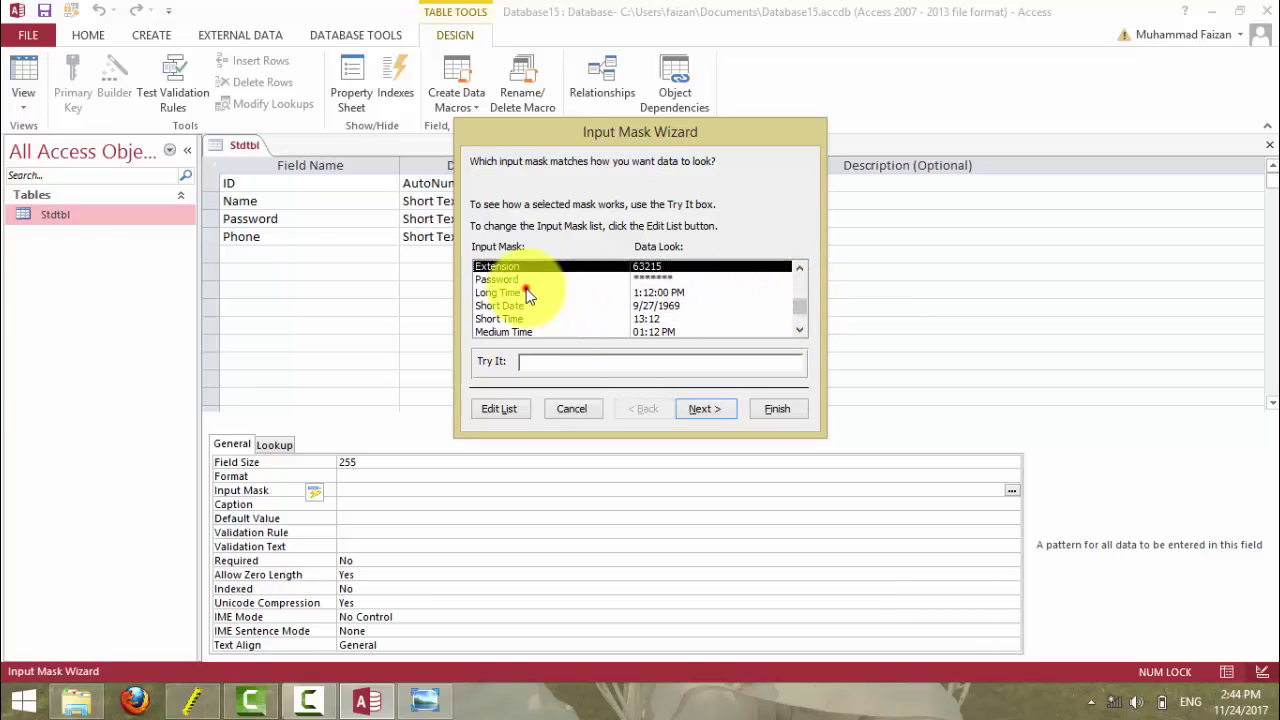
left_click(521, 292)
left_click(515, 305)
left_click(517, 318)
left_click(518, 329)
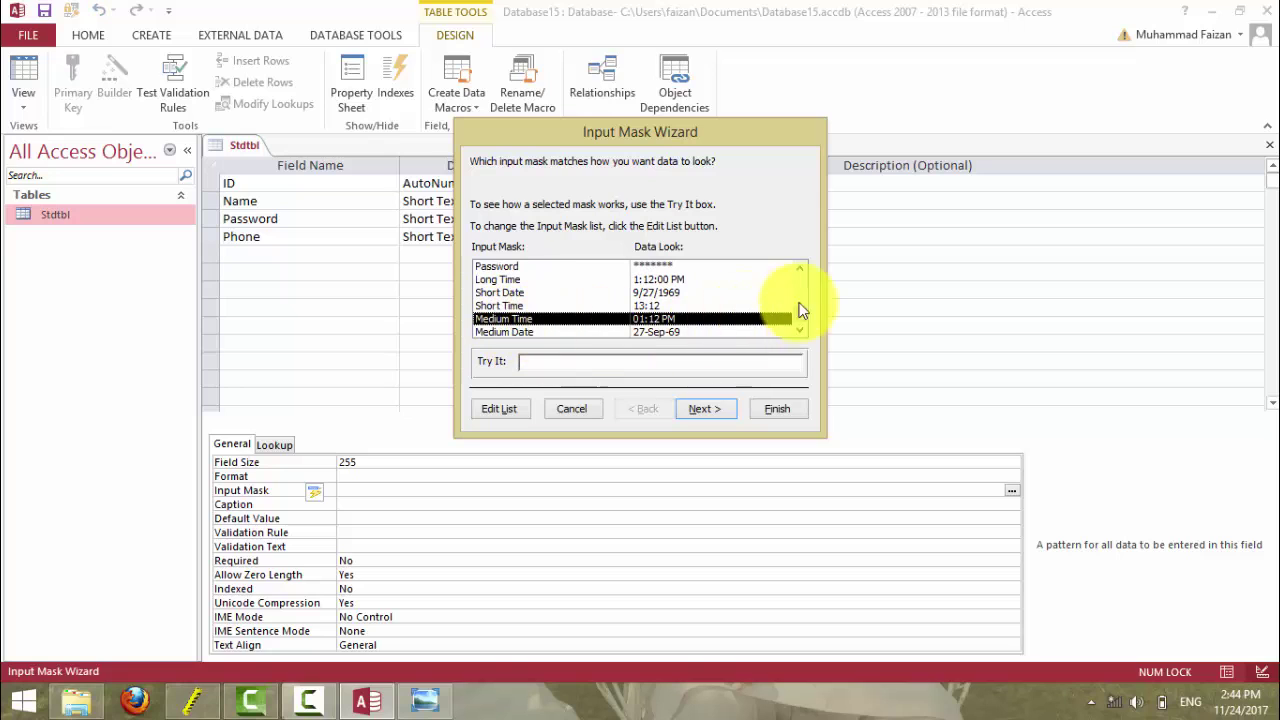
left_click(802, 312)
left_click(531, 331)
left_click(509, 318)
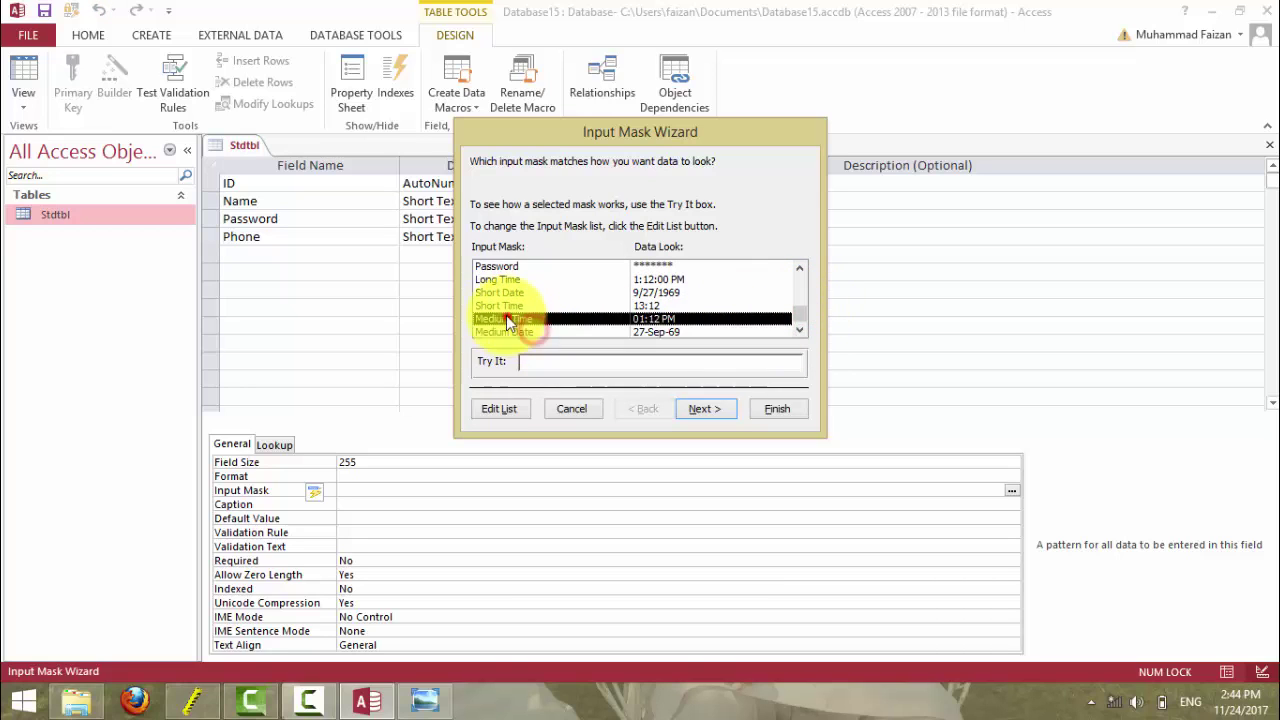
left_click(505, 305)
left_click(502, 293)
left_click(500, 279)
scroll(502, 272, "up", 2)
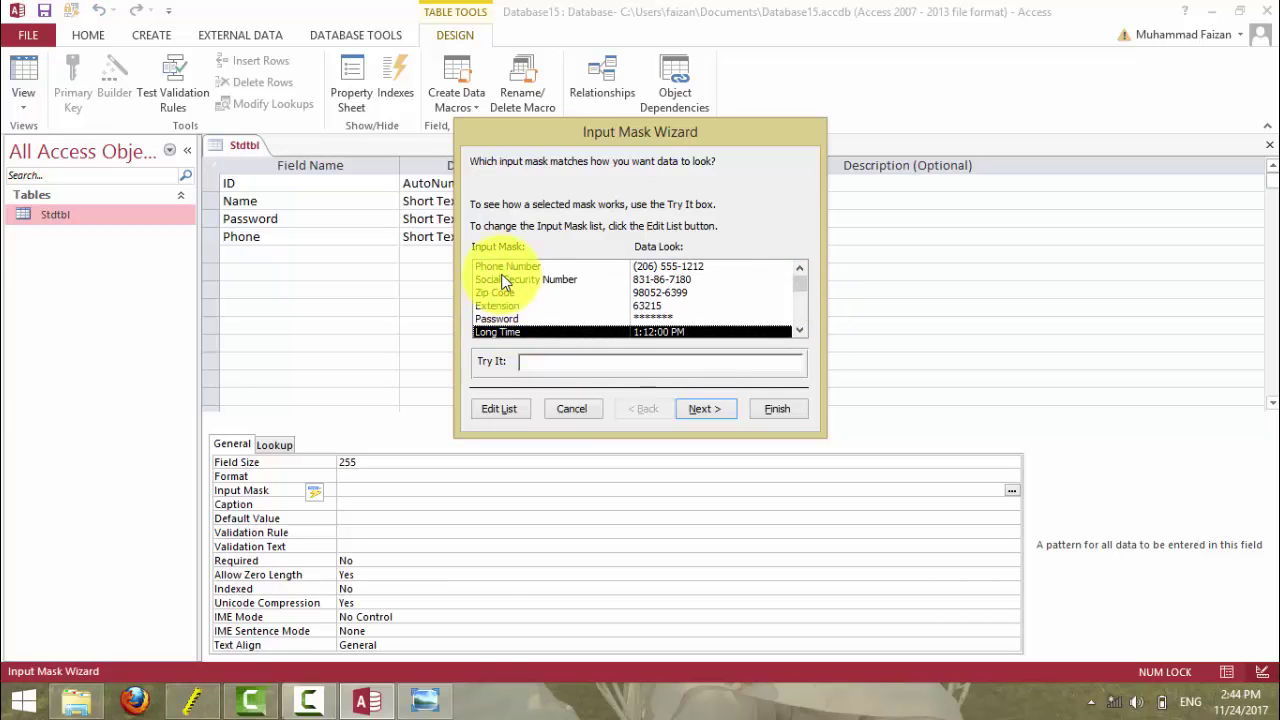
left_click(510, 267)
left_click(510, 280)
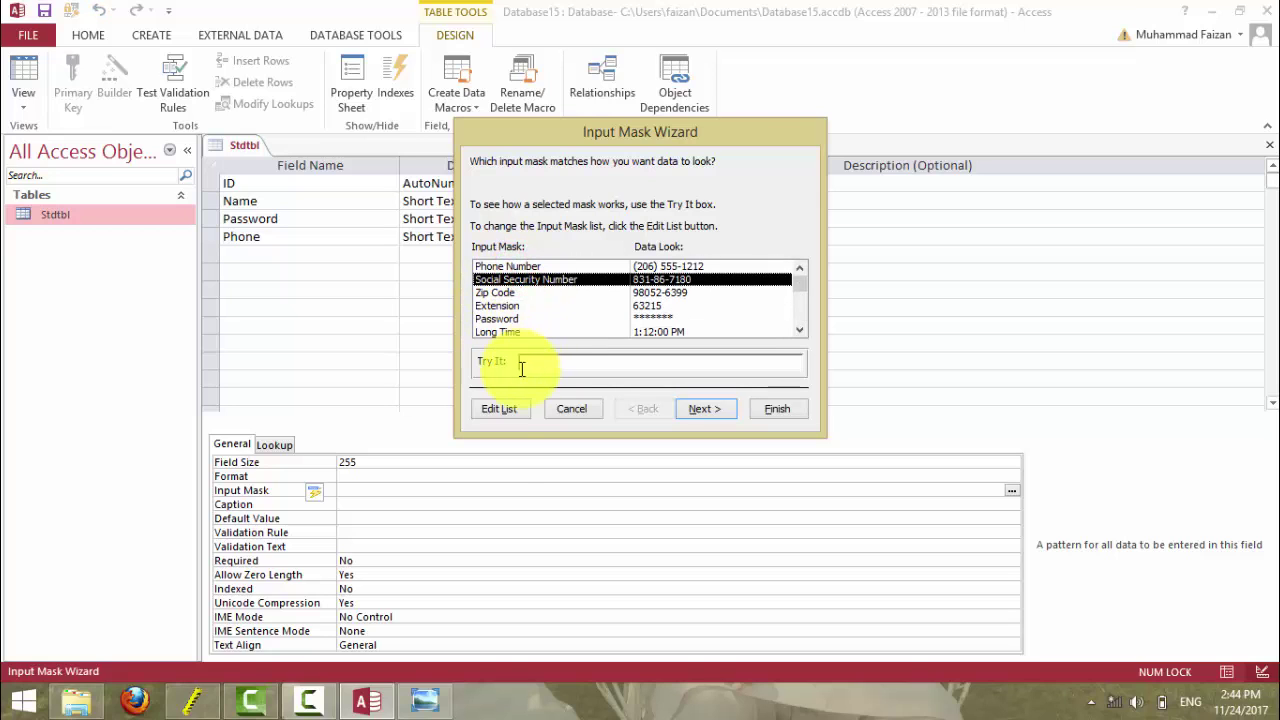
left_click(499, 408)
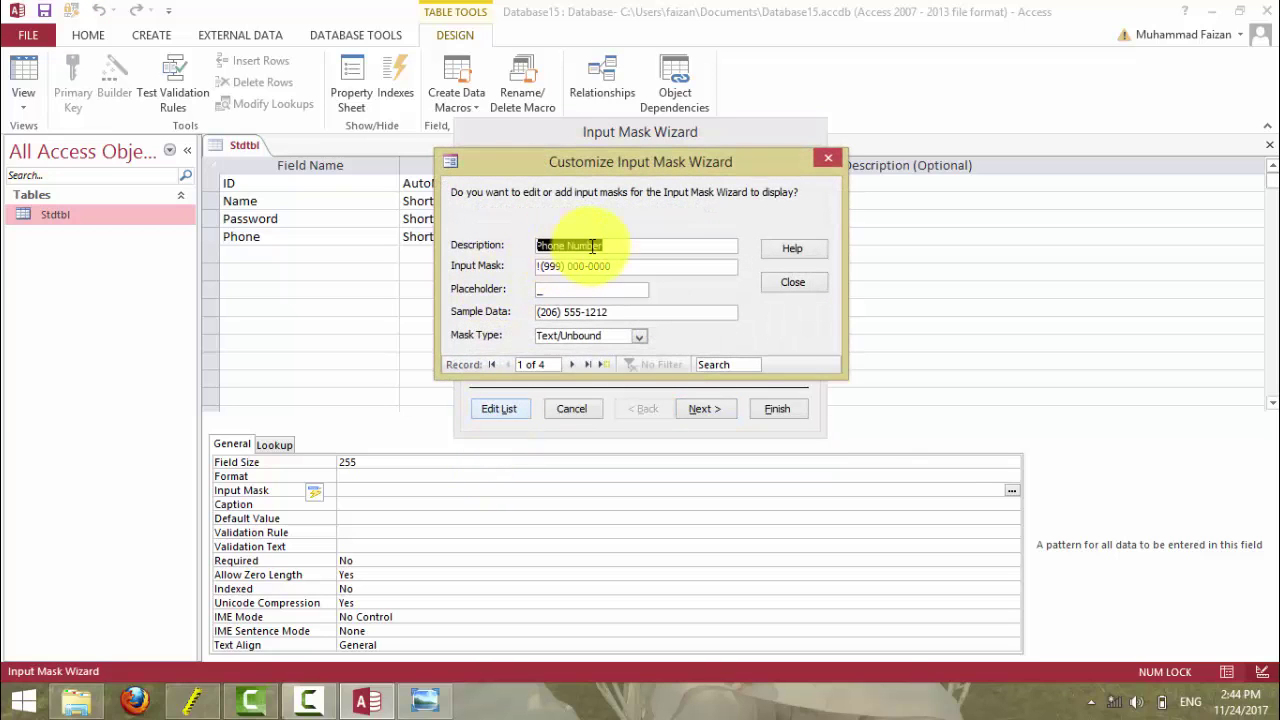
left_click_drag(610, 246, 535, 250)
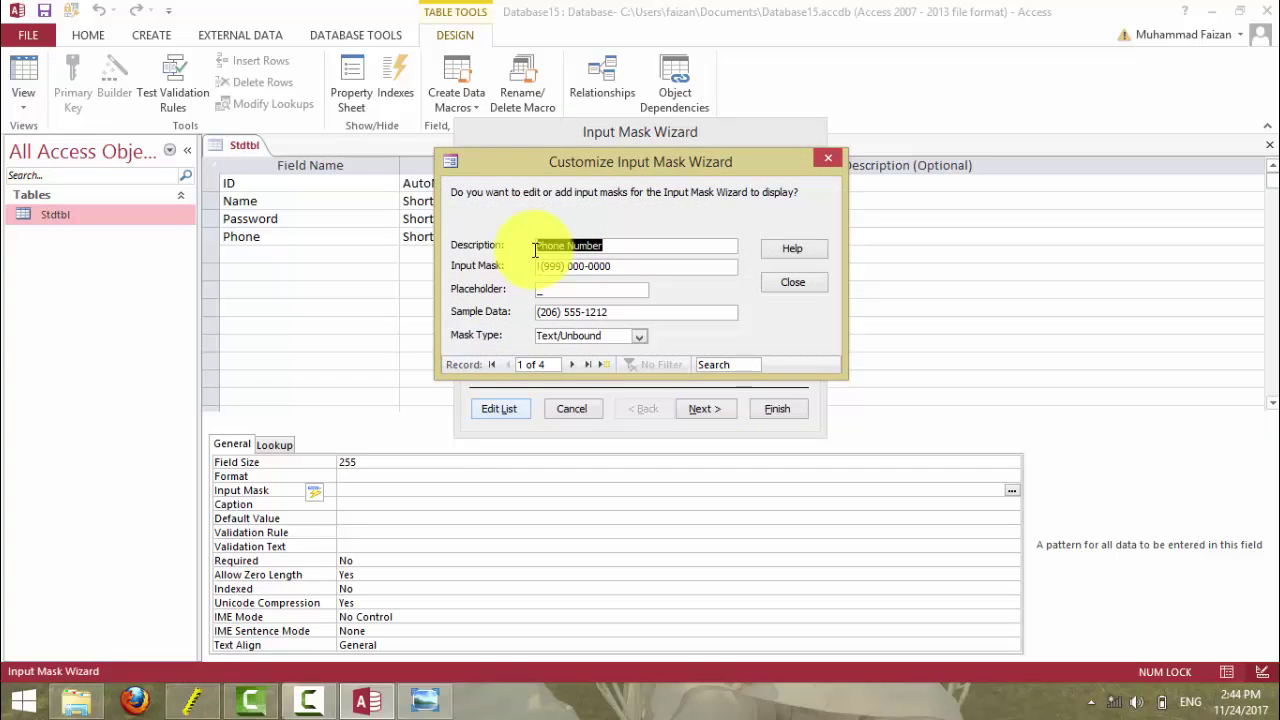
type("mobil")
key("BackSpace")
key("BackSpace")
key("BackSpace")
key("BackSpace")
type("obile No")
left_click_drag(622, 266, 536, 266)
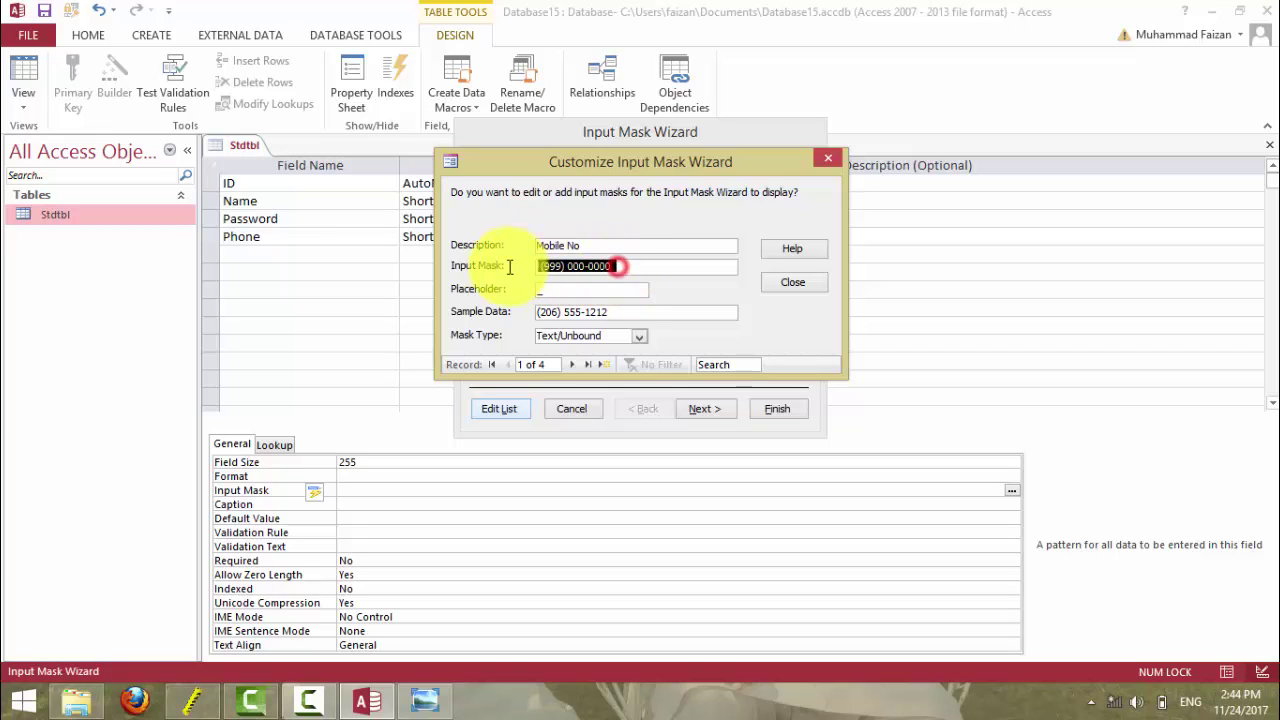
key("BackSpace")
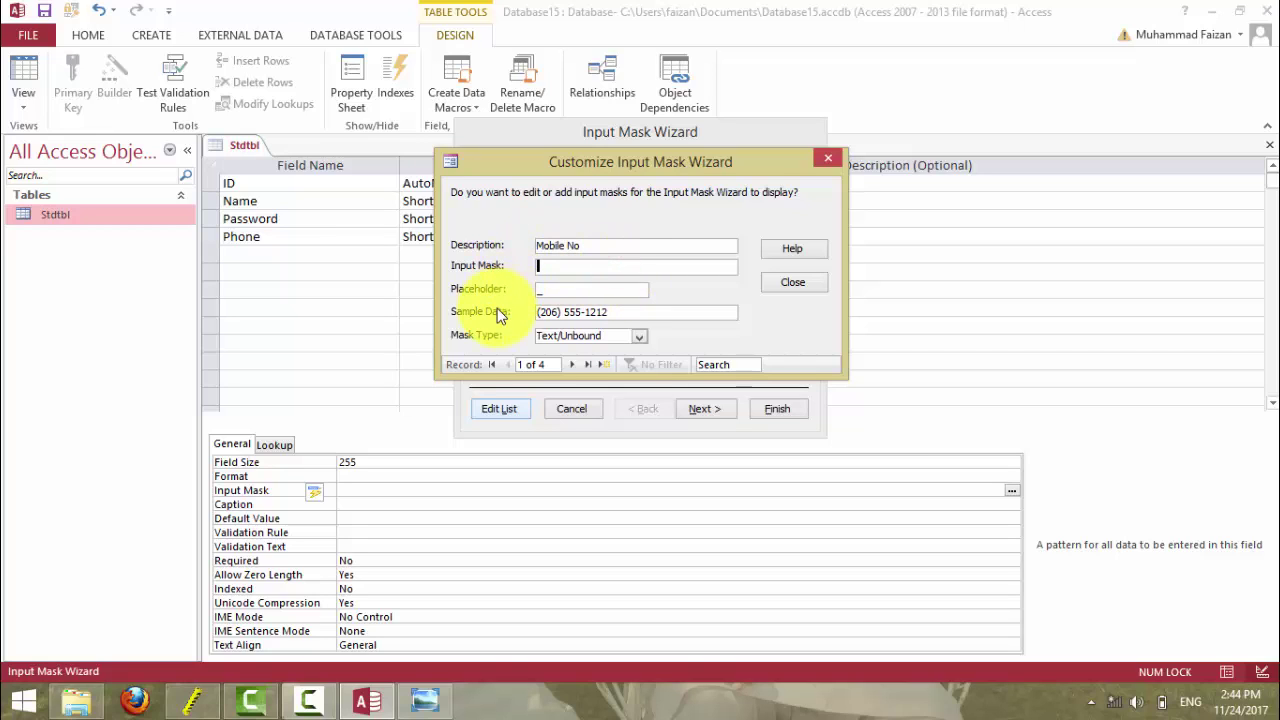
type("0000-0000000")
- Keep the _ placeholder and Text/Unbound mask type, then close the mask editor
left_click(583, 290)
left_click(609, 313)
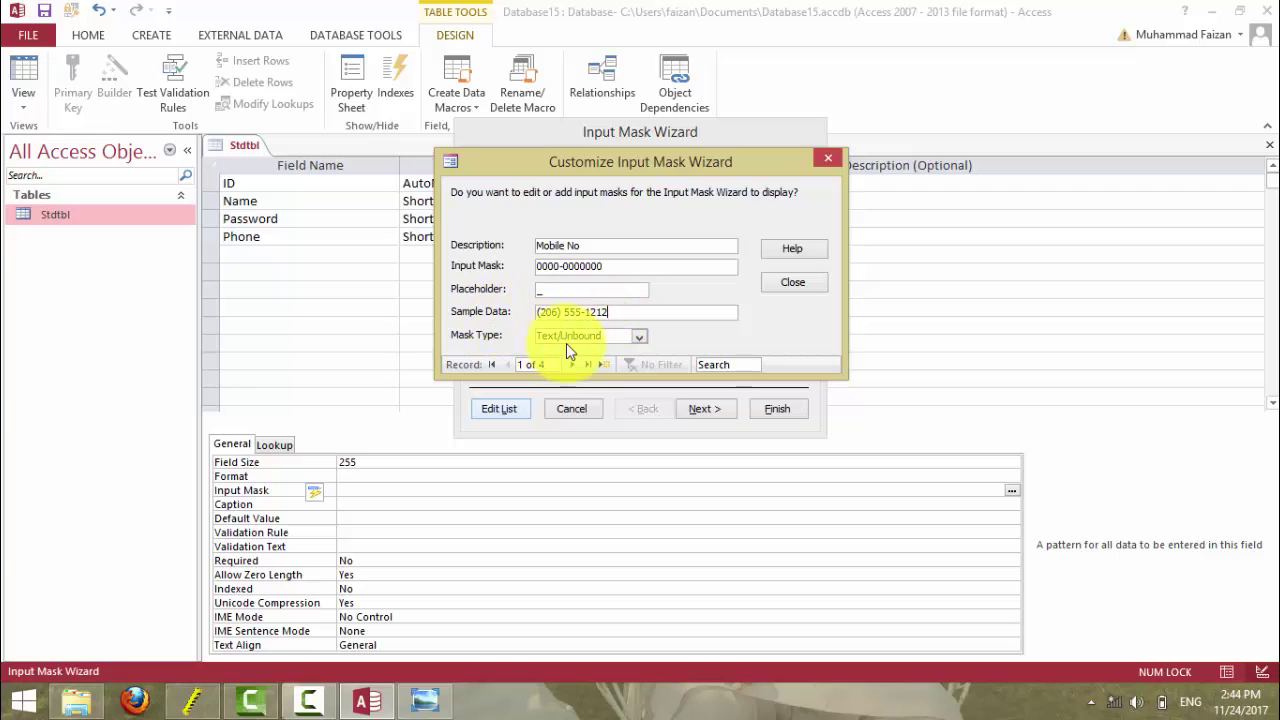
left_click(636, 338)
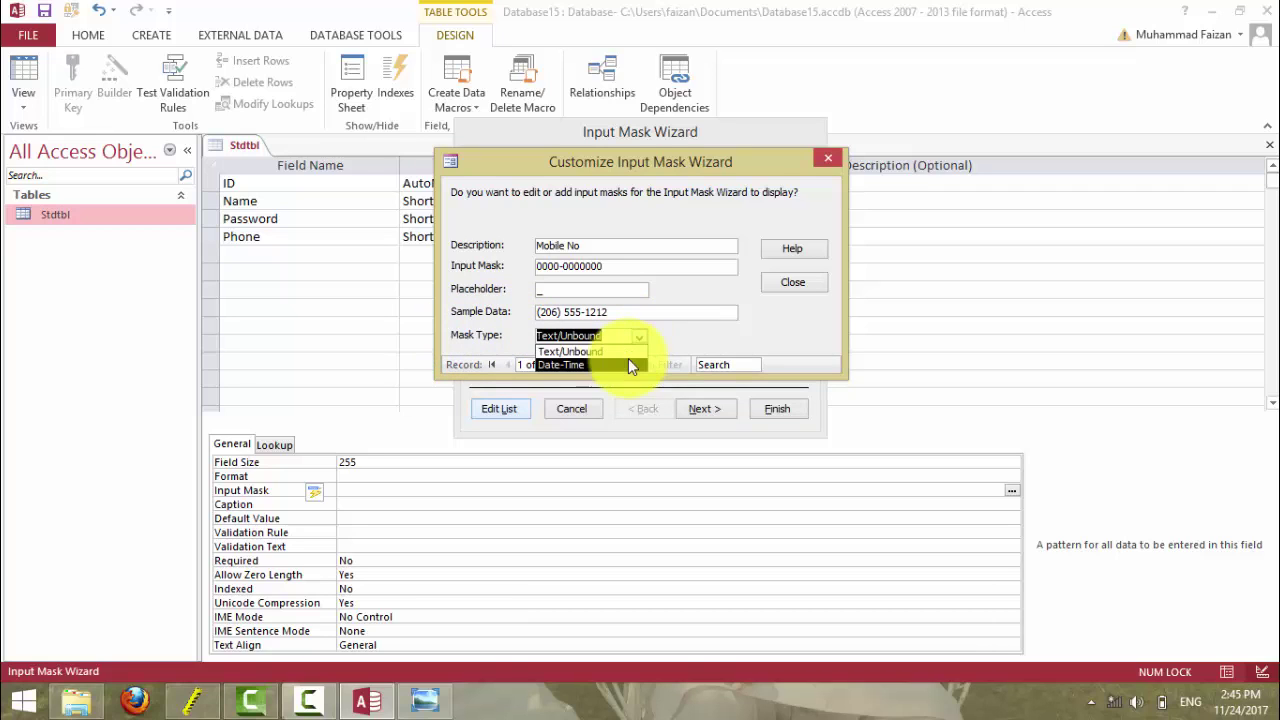
left_click(623, 348)
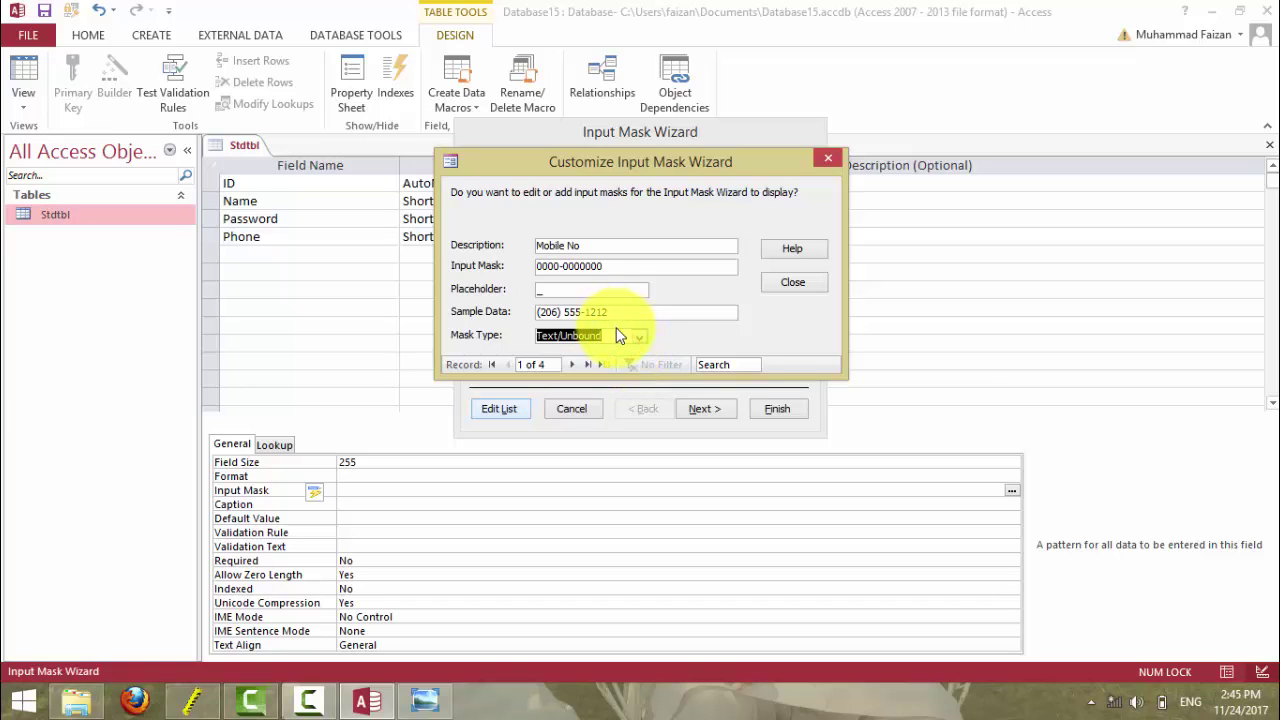
left_click(792, 284)
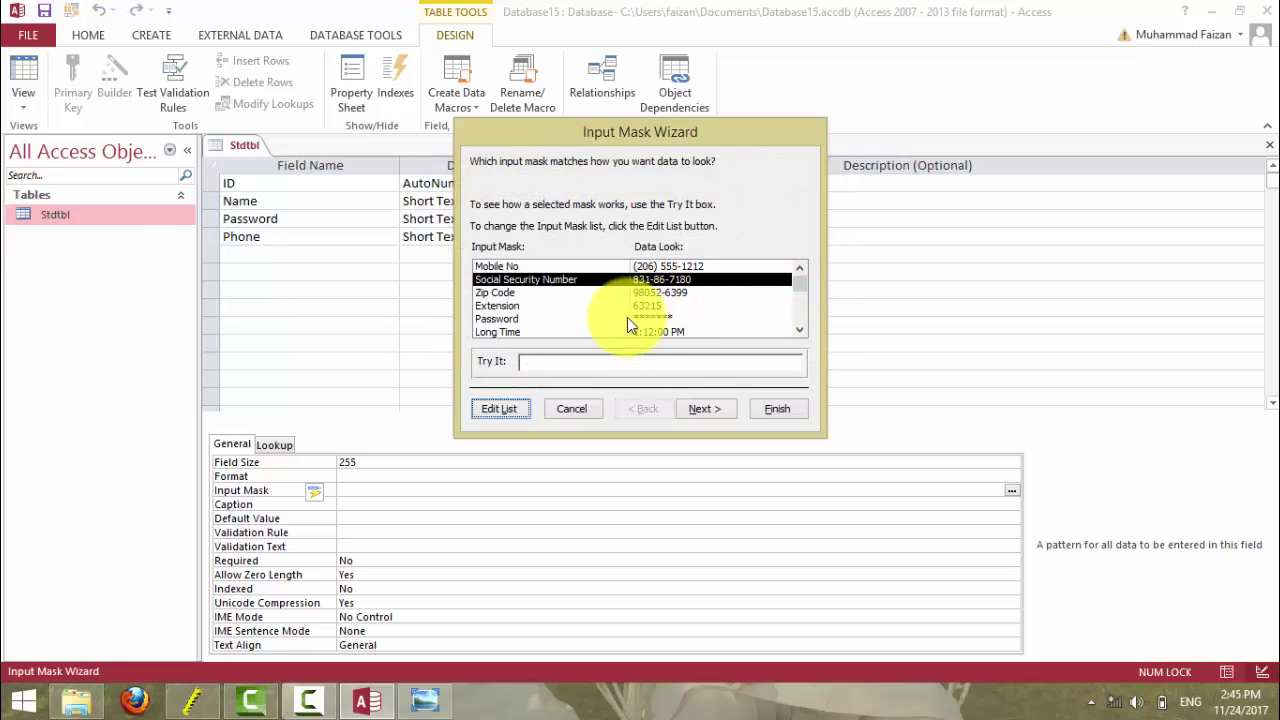
left_click(564, 264)
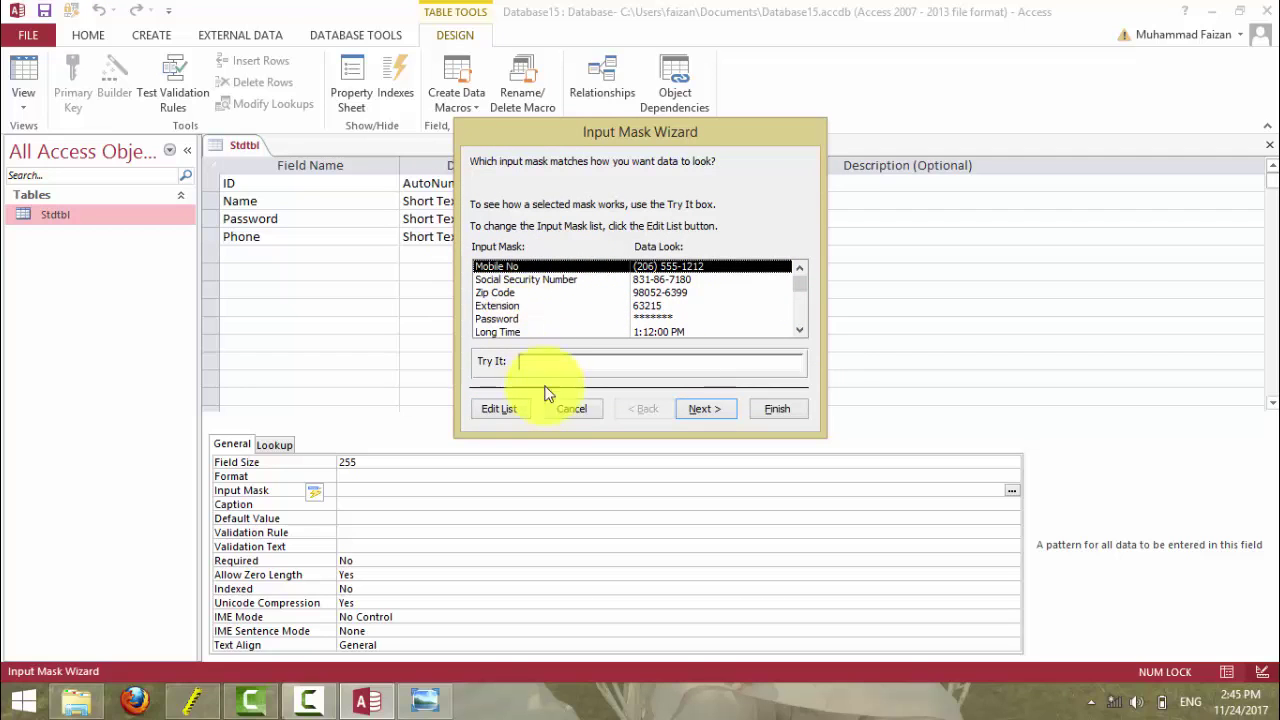
left_click(505, 411)
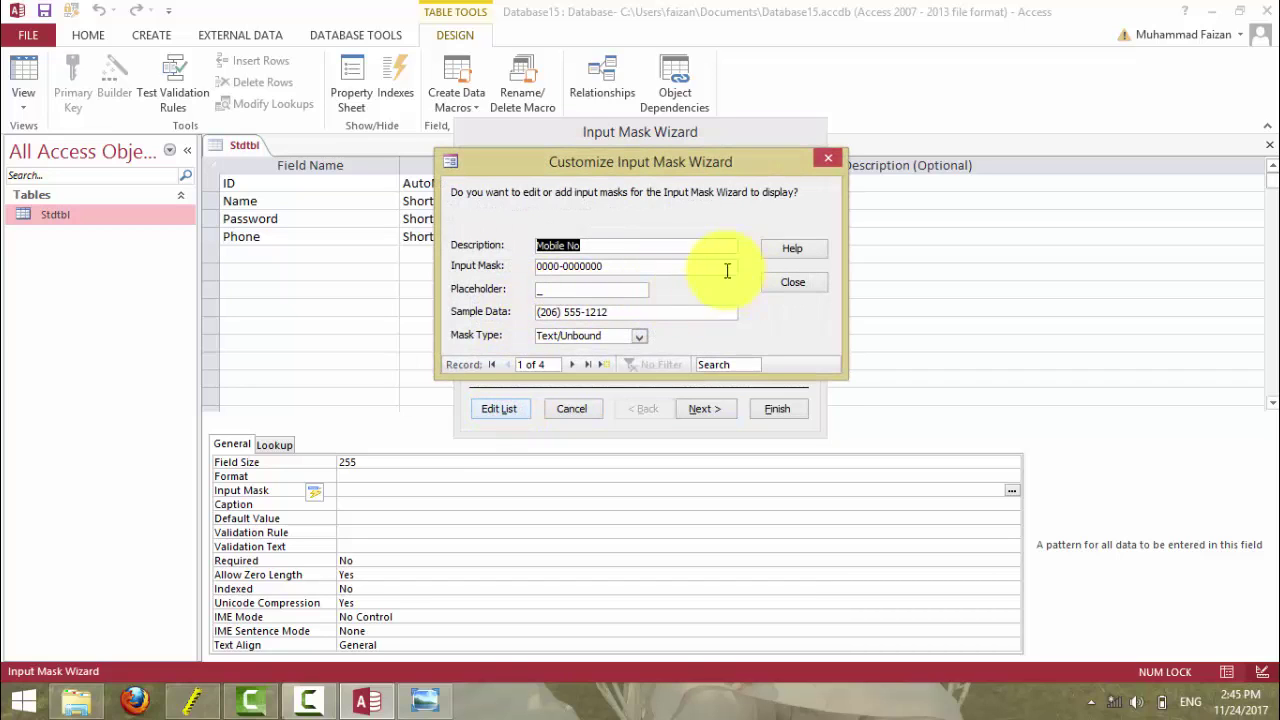
left_click(607, 312)
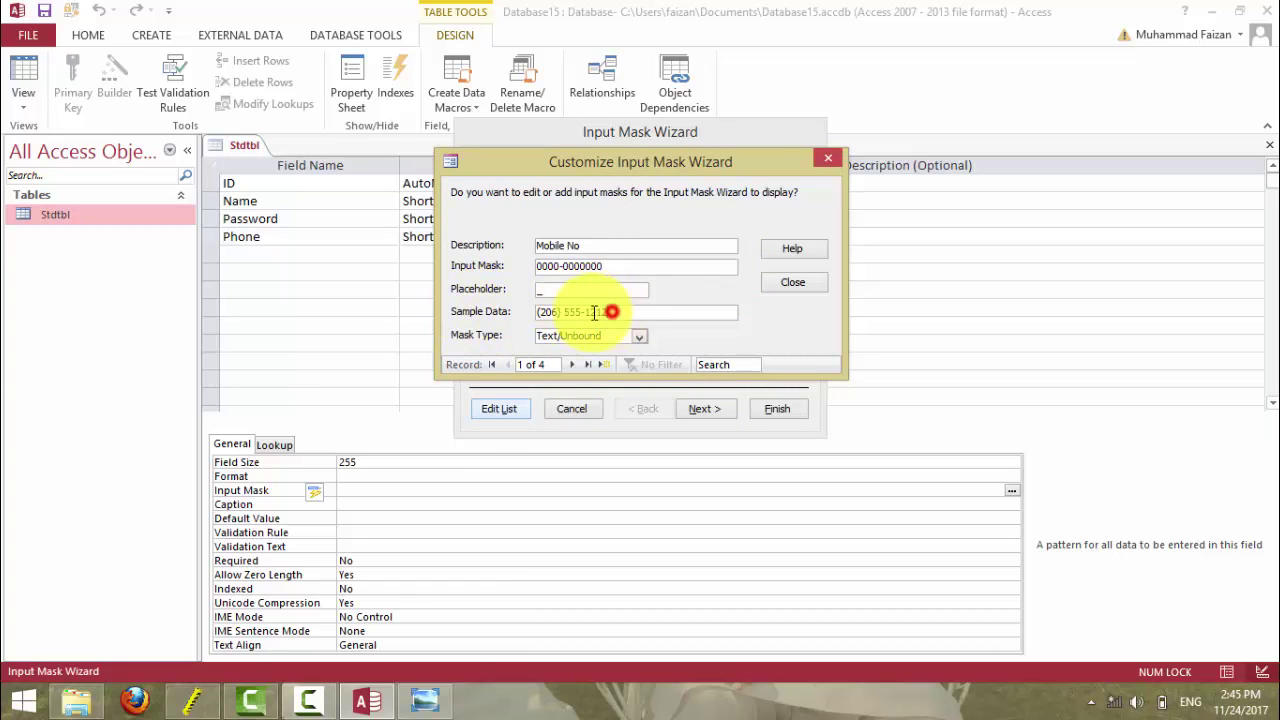
left_click(521, 319)
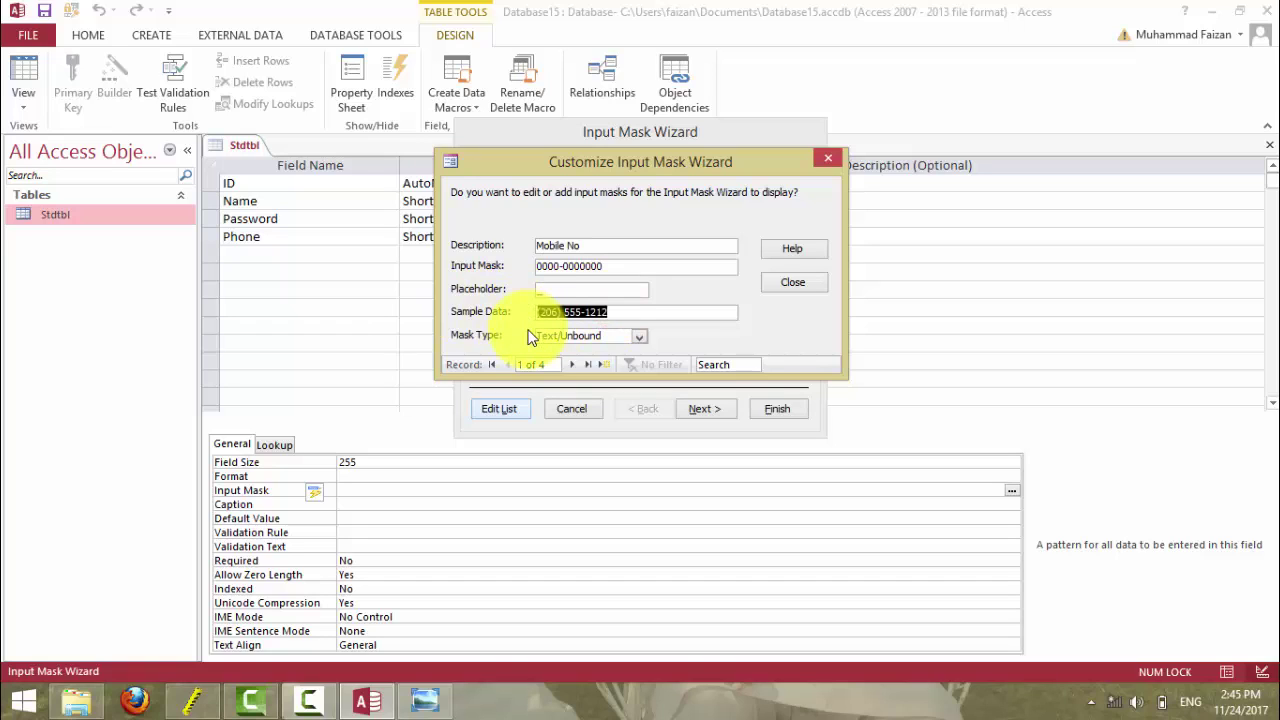
key("BackSpace")
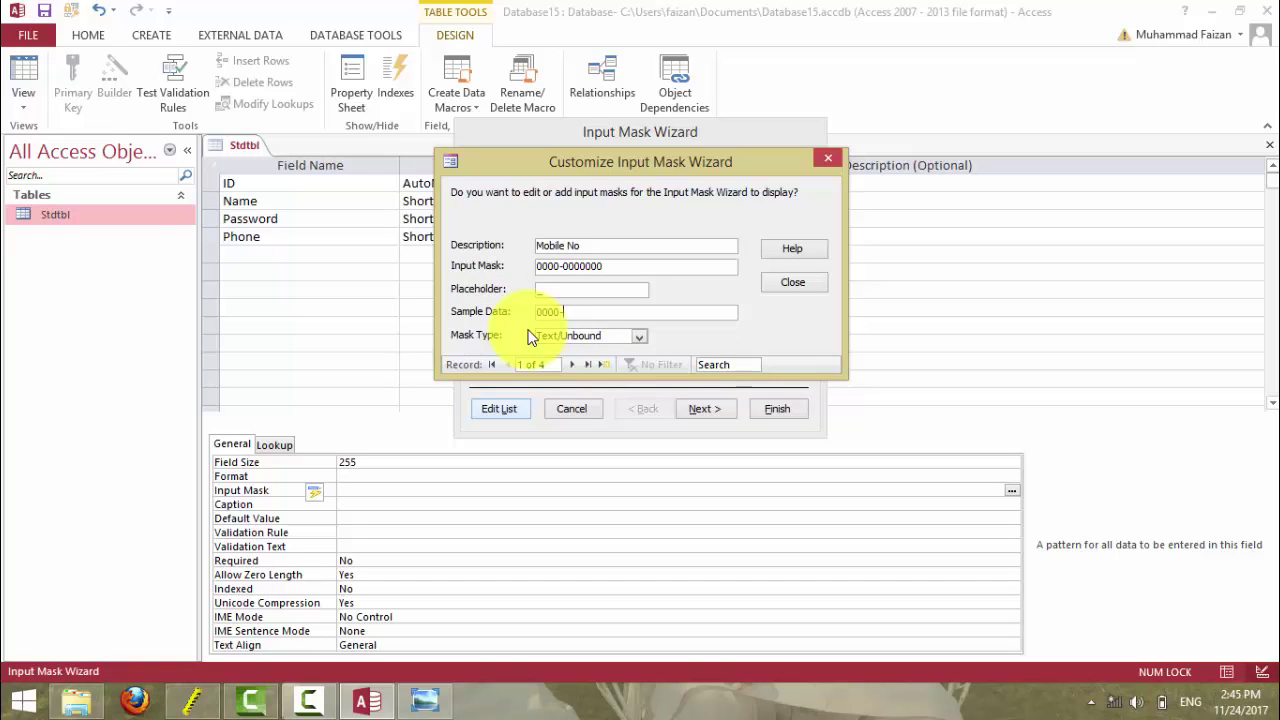
type("0000-0000000")
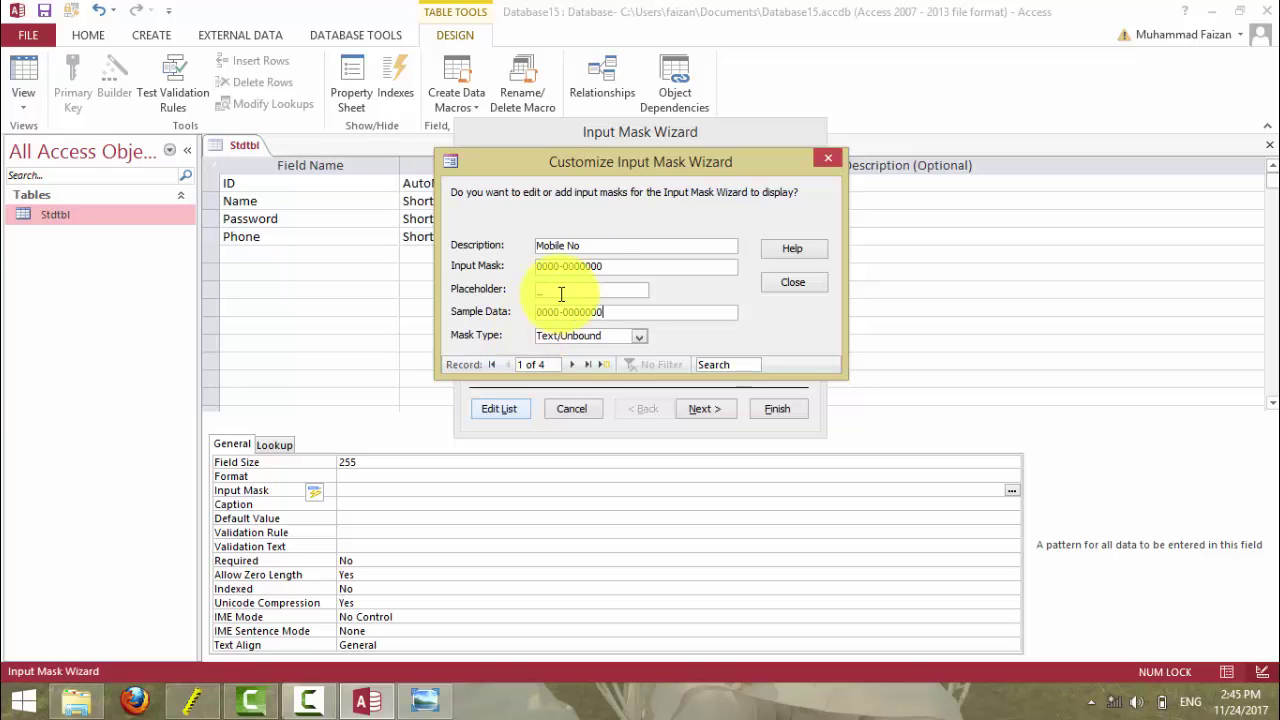
left_click(792, 282)
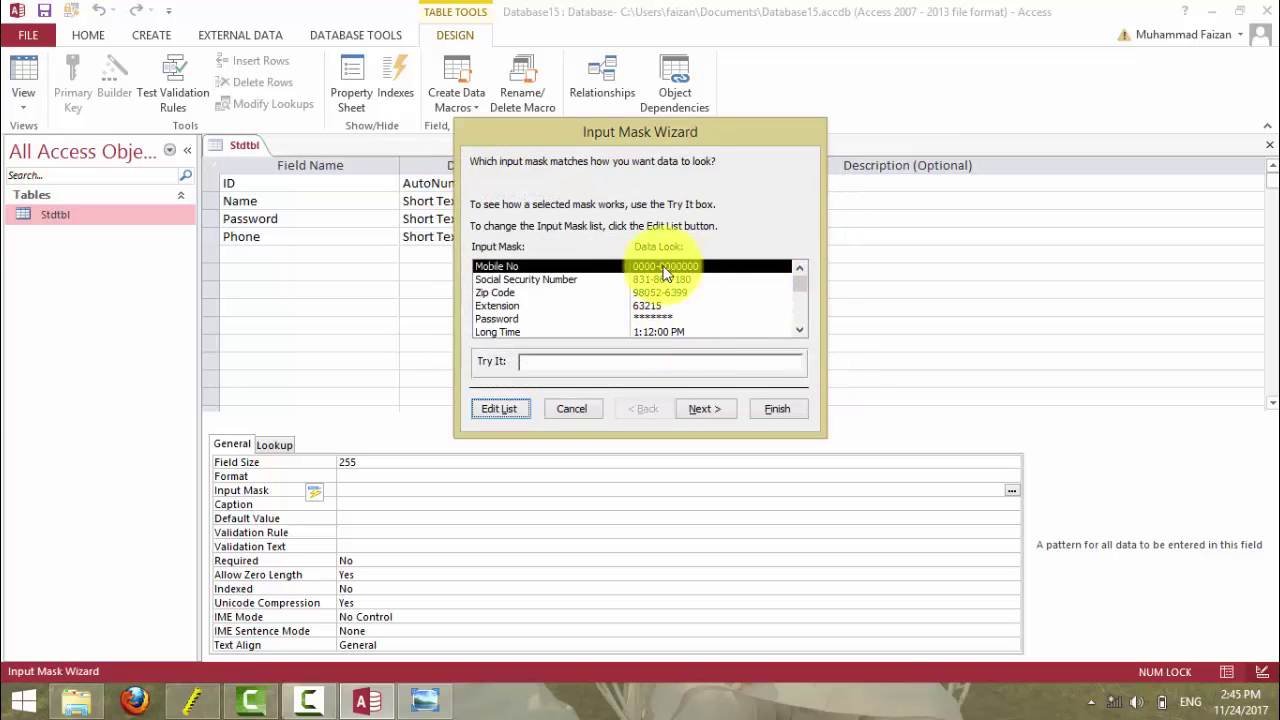
- Finish the wizard to apply the Mobile No mask, then switch to Datasheet view
left_click(703, 408)
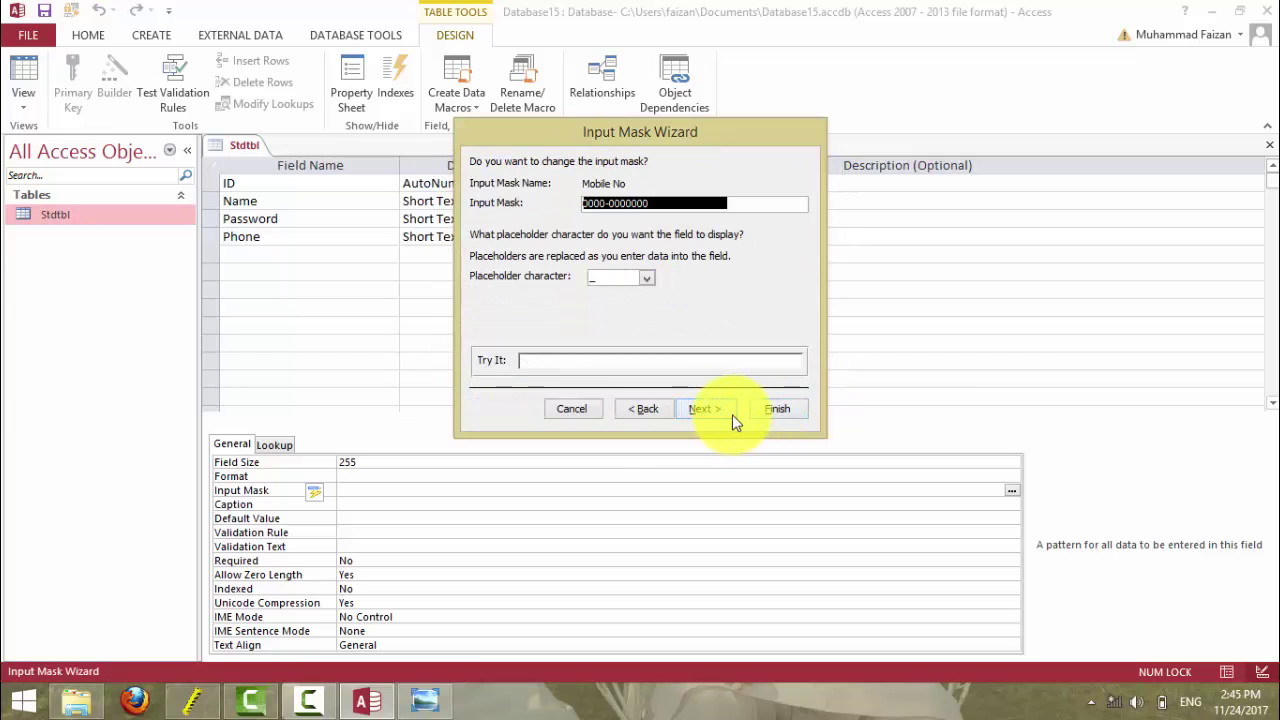
left_click(704, 408)
left_click(764, 410)
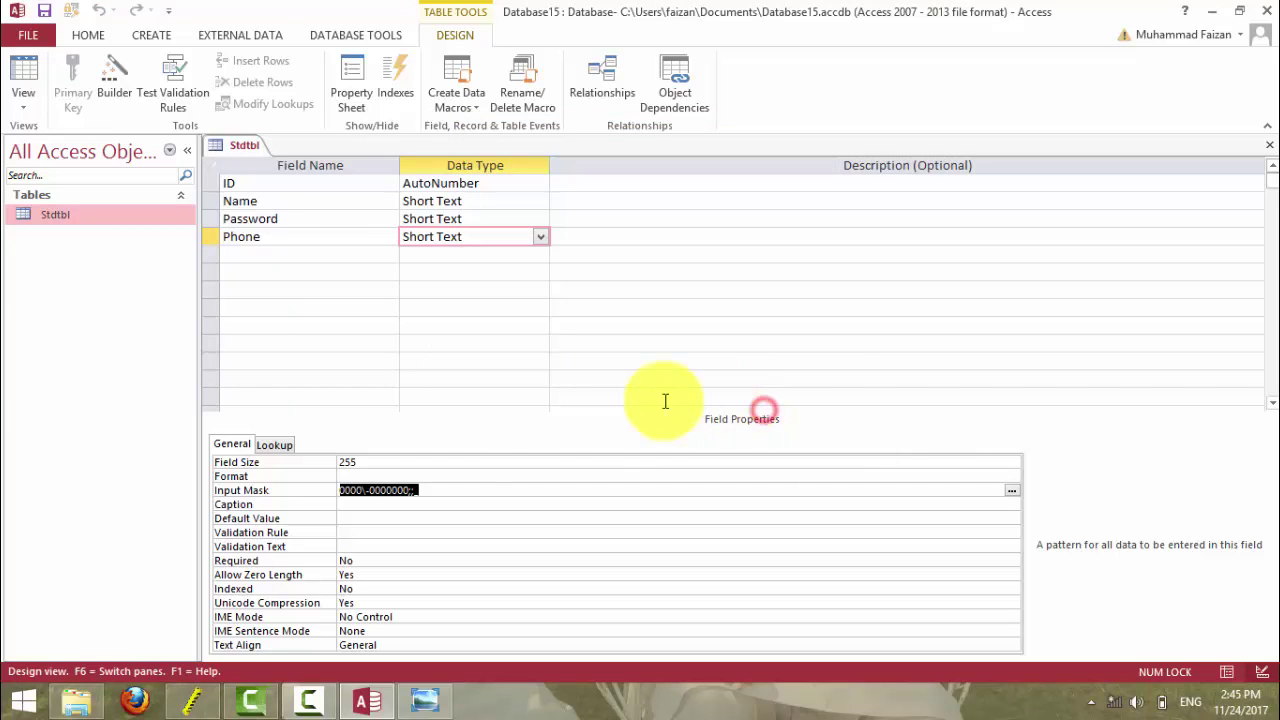
left_click(30, 95)
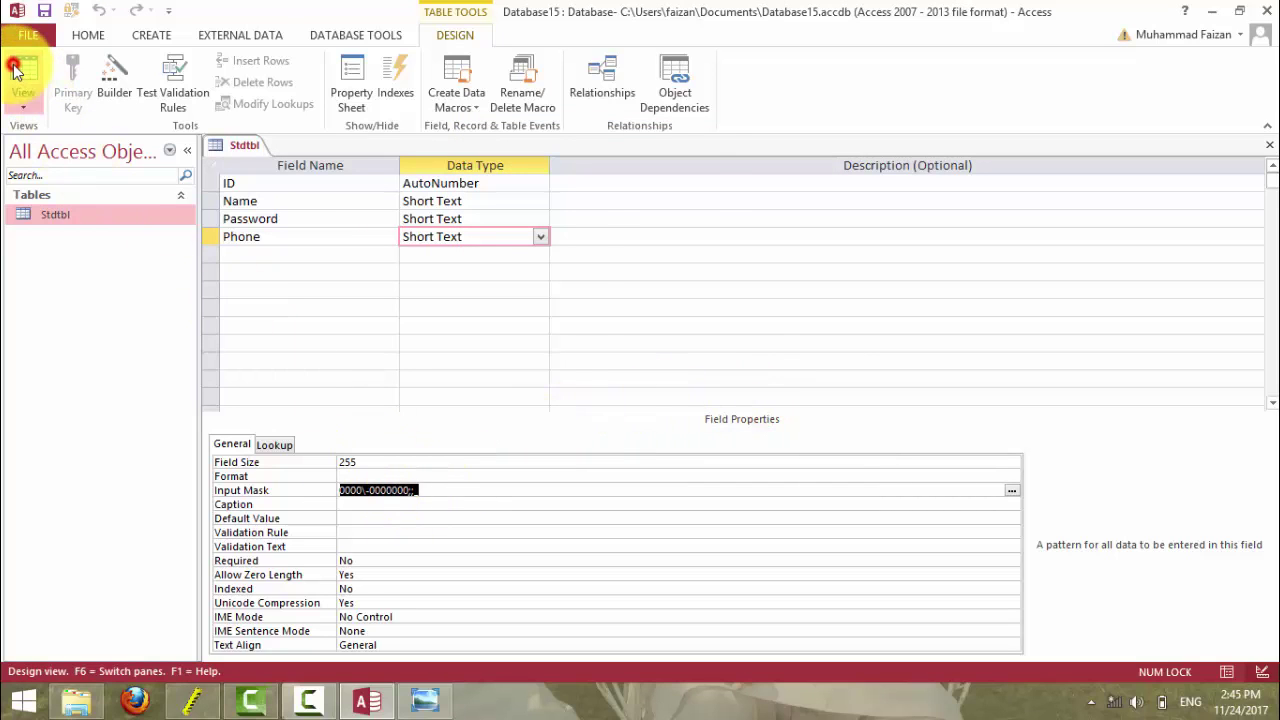
left_click(620, 410)
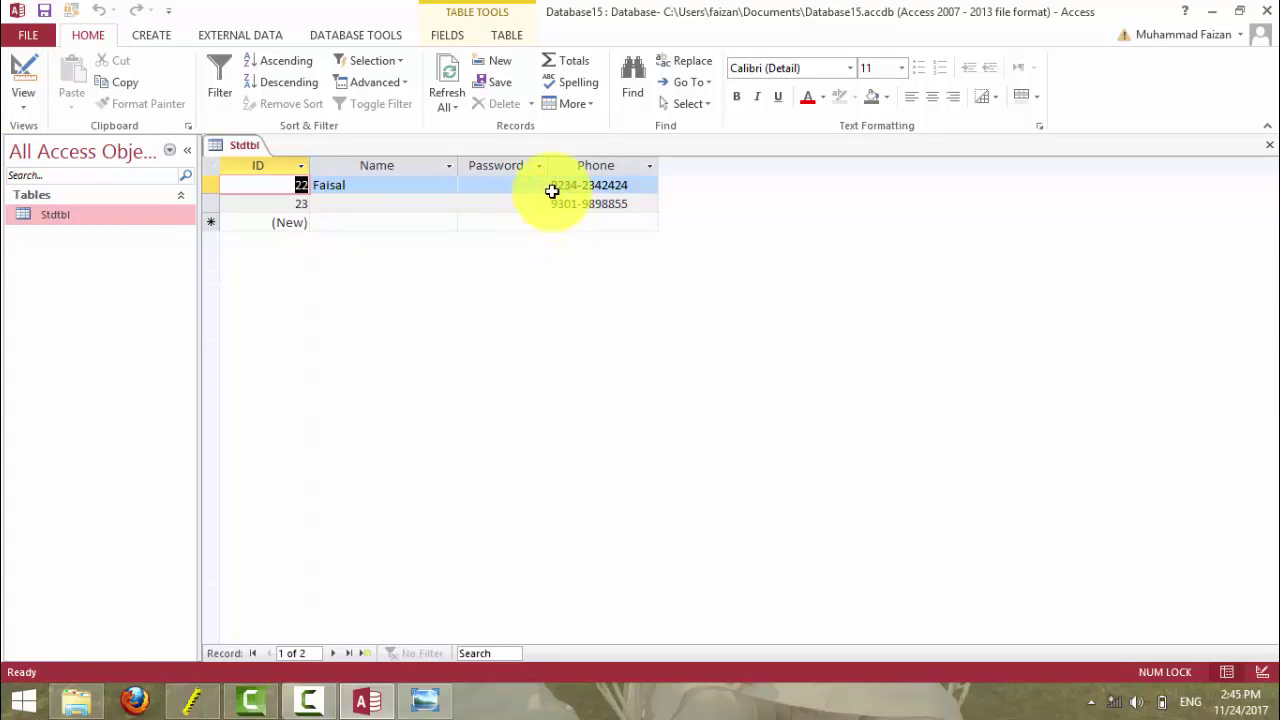
left_click(561, 222)
left_click(561, 222)
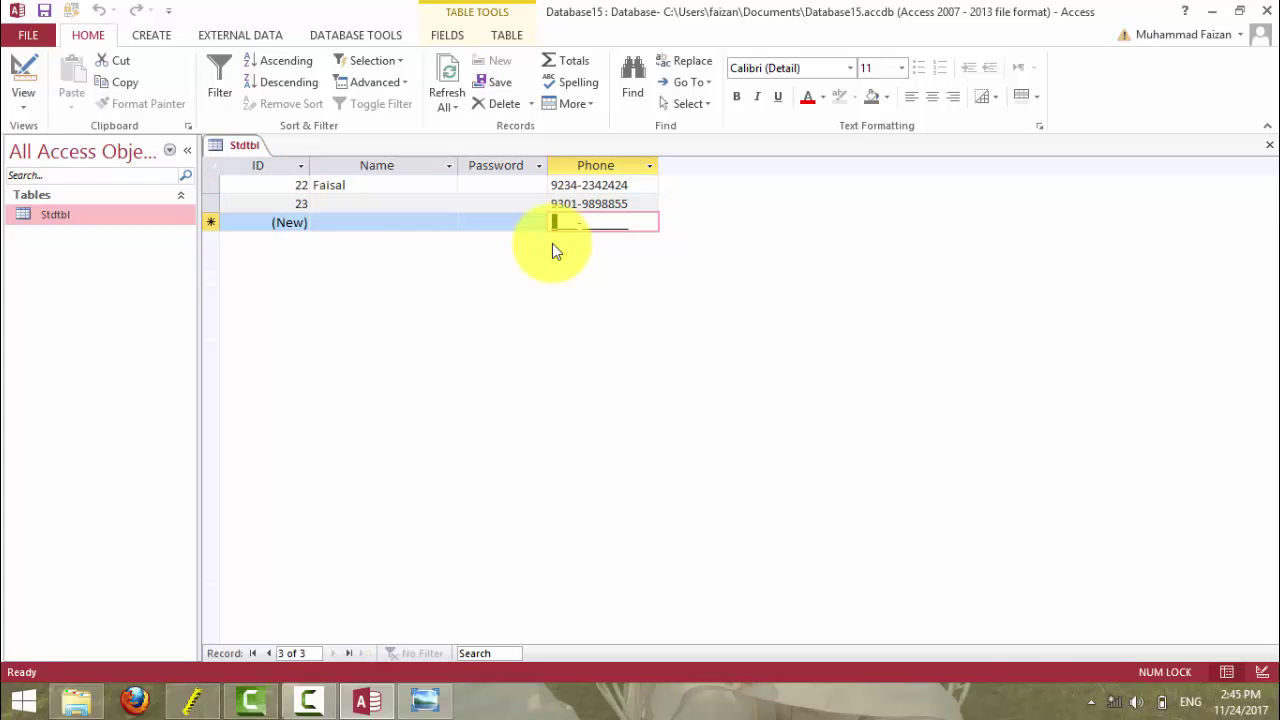
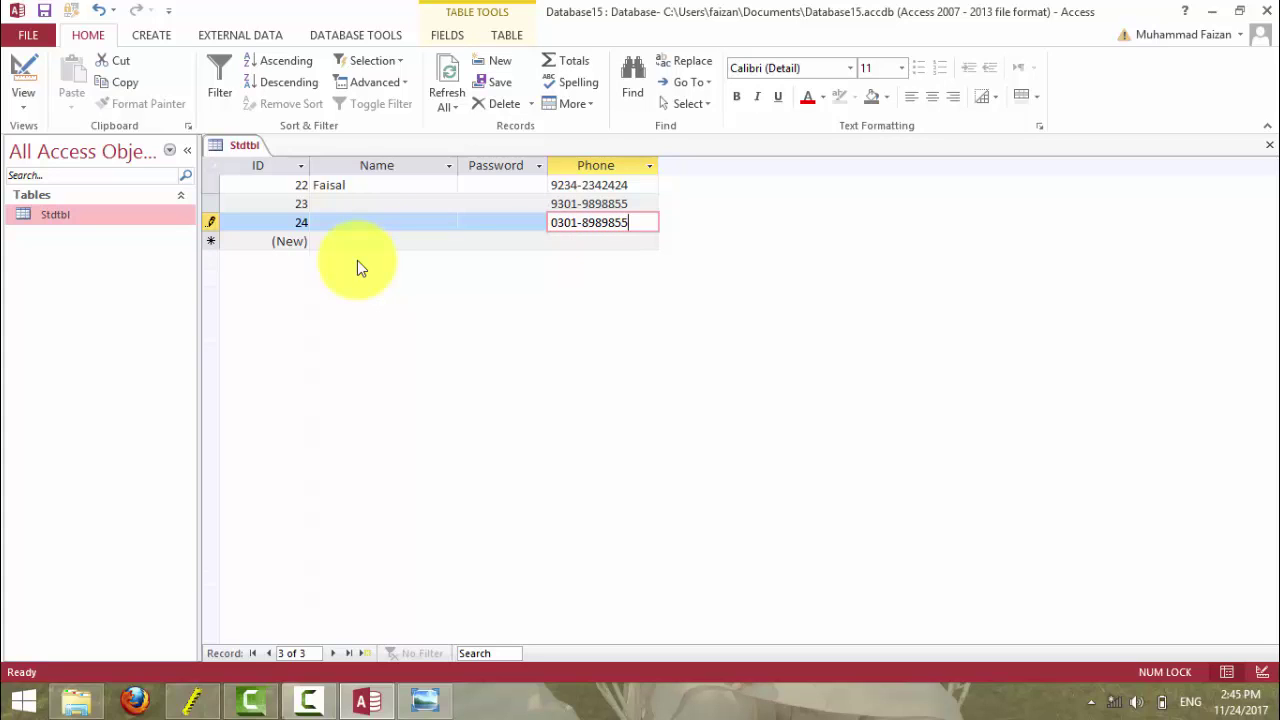
left_click(506, 245)
left_click(580, 240)
left_click(488, 240)
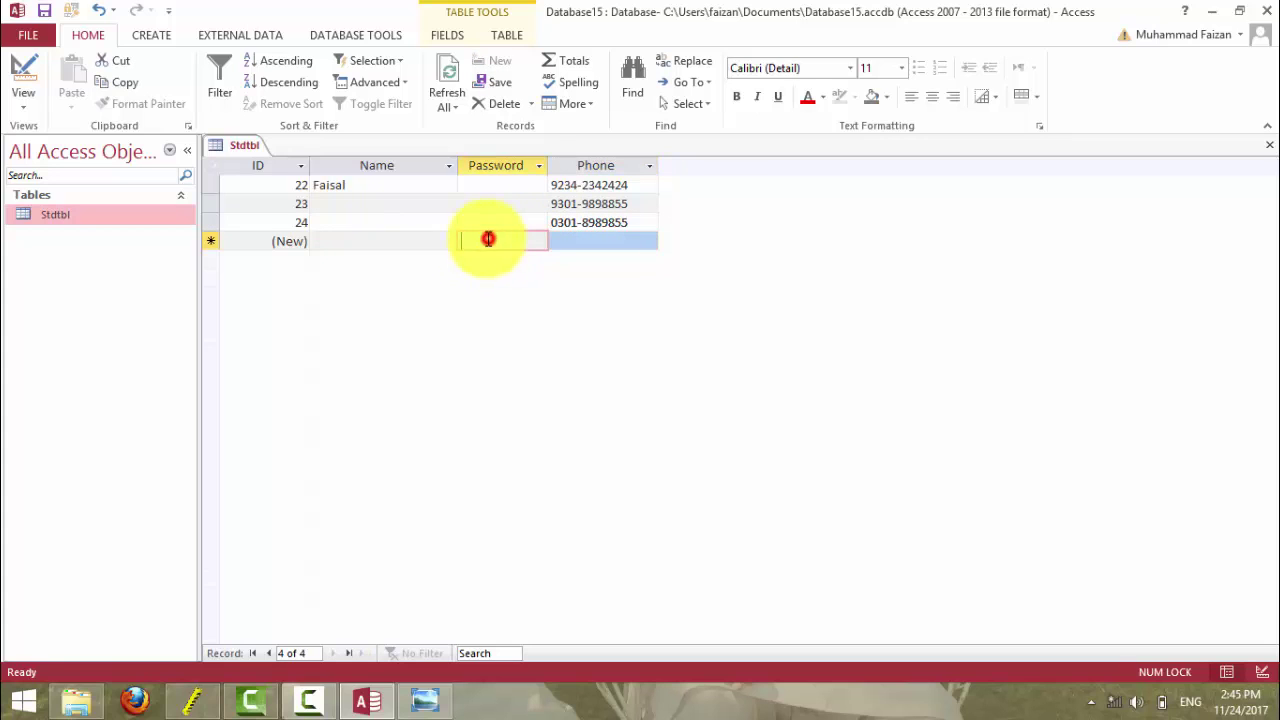
- In Design view, delete the Phone mask, rerun the wizard, then clear its reinserted mask
left_click(23, 75)
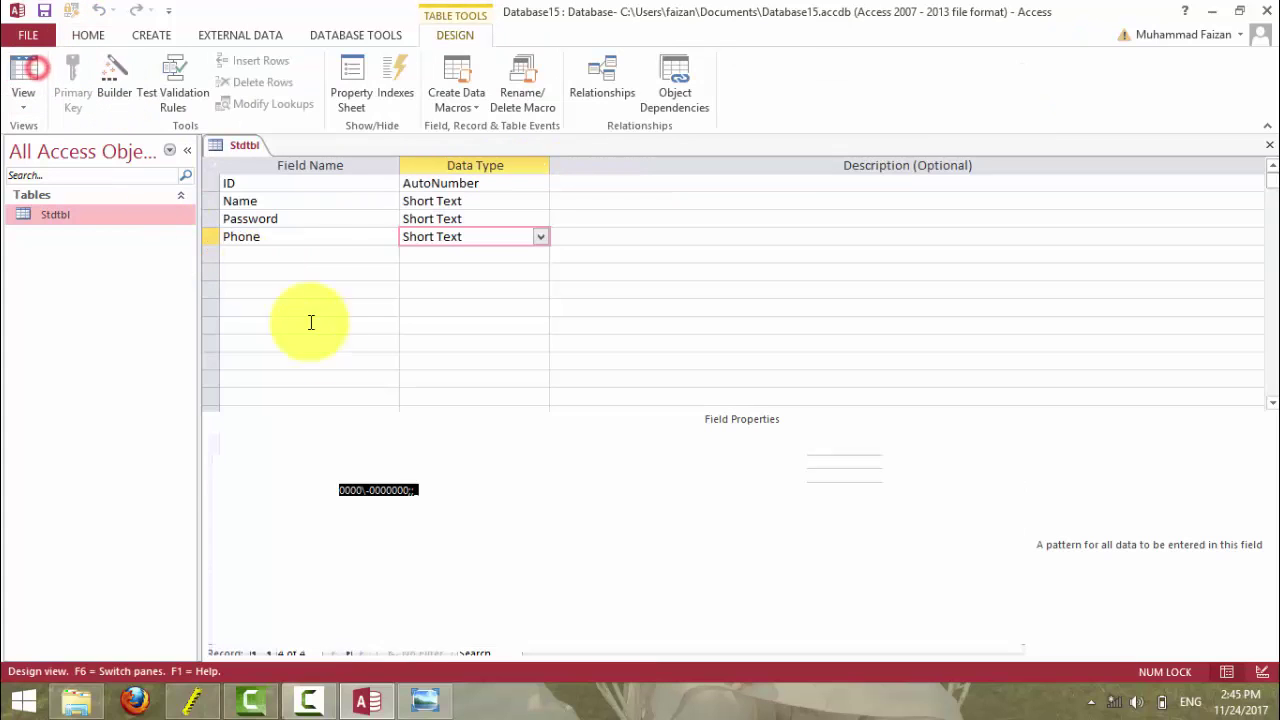
left_click_drag(342, 490, 418, 491)
key("BackSpace")
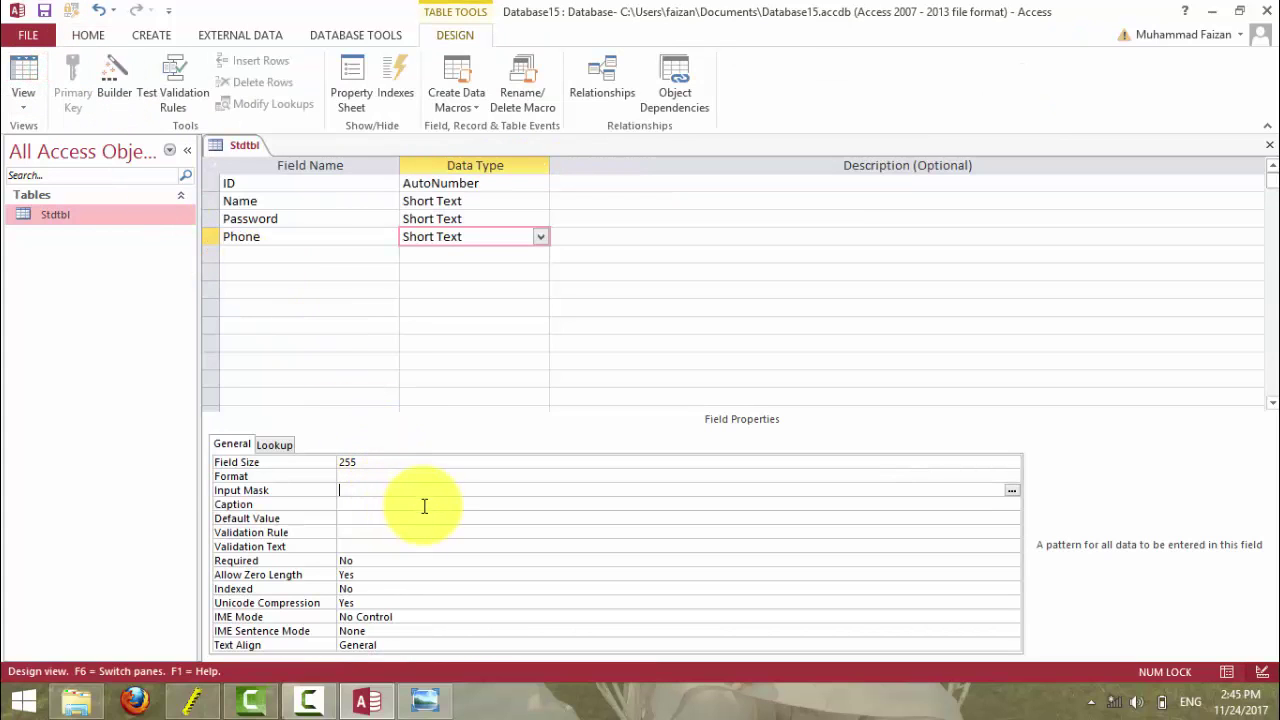
left_click(1012, 490)
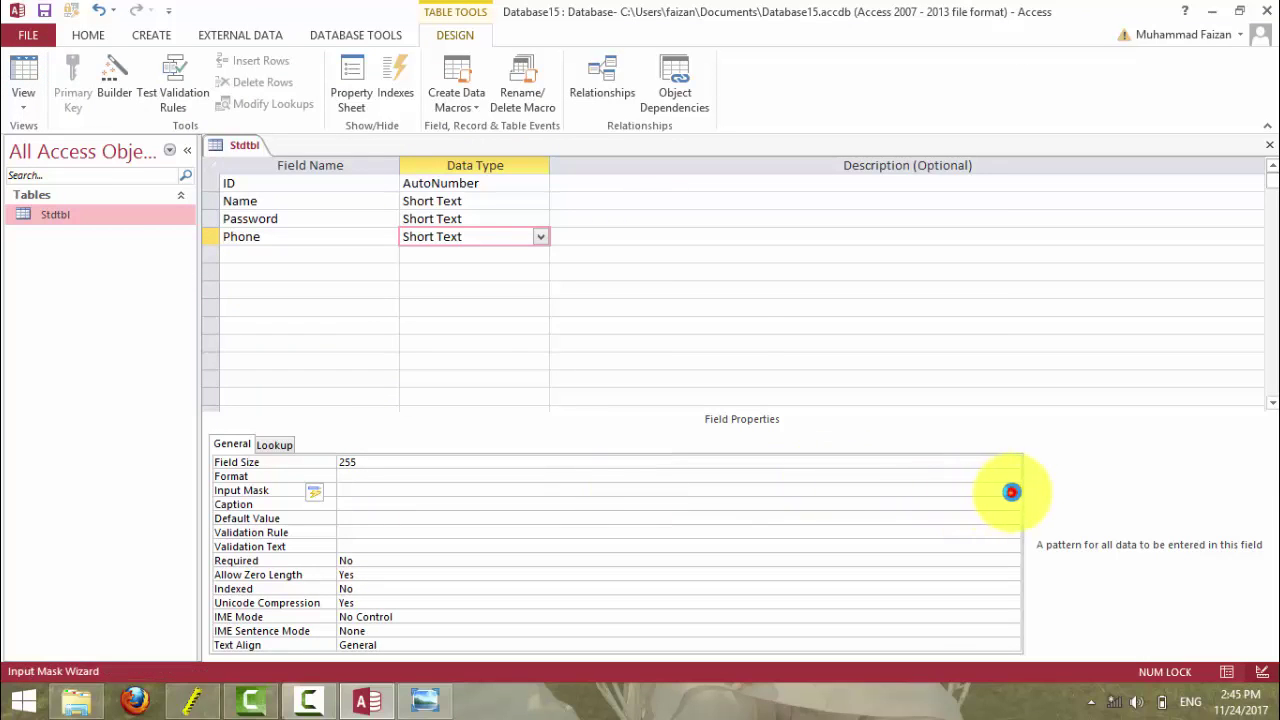
left_click(609, 403)
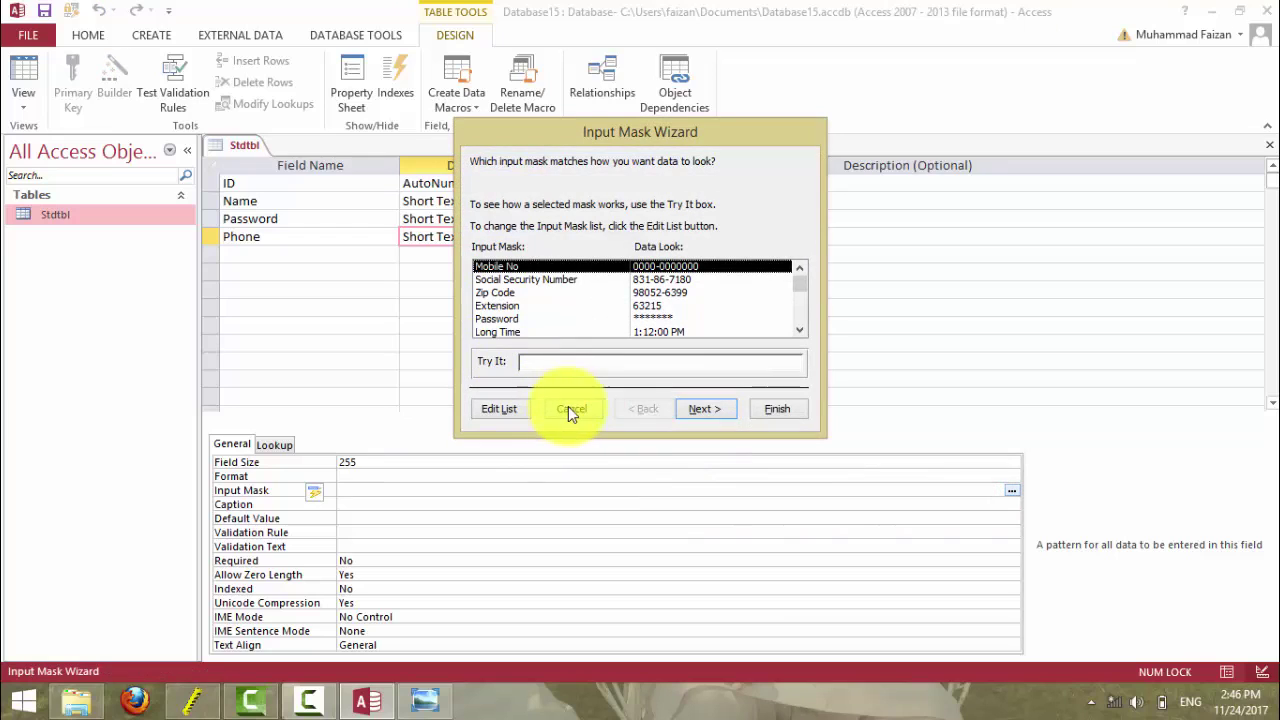
left_click(704, 409)
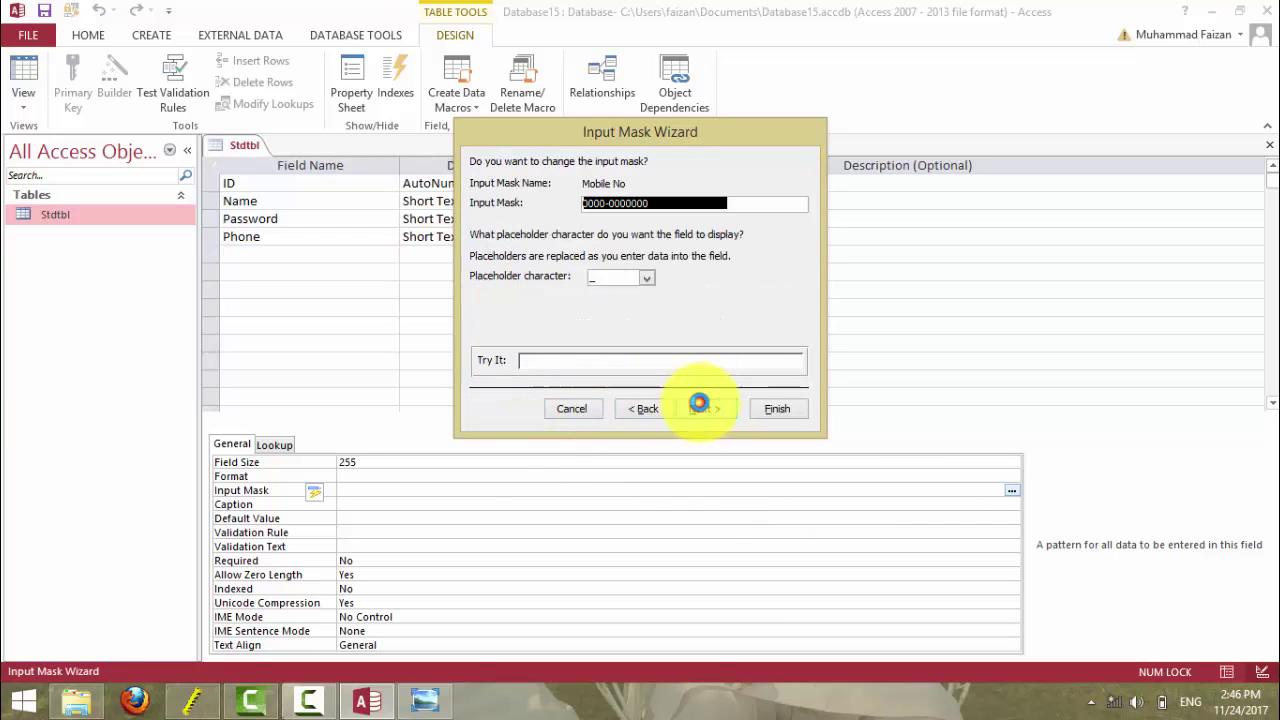
left_click(640, 409)
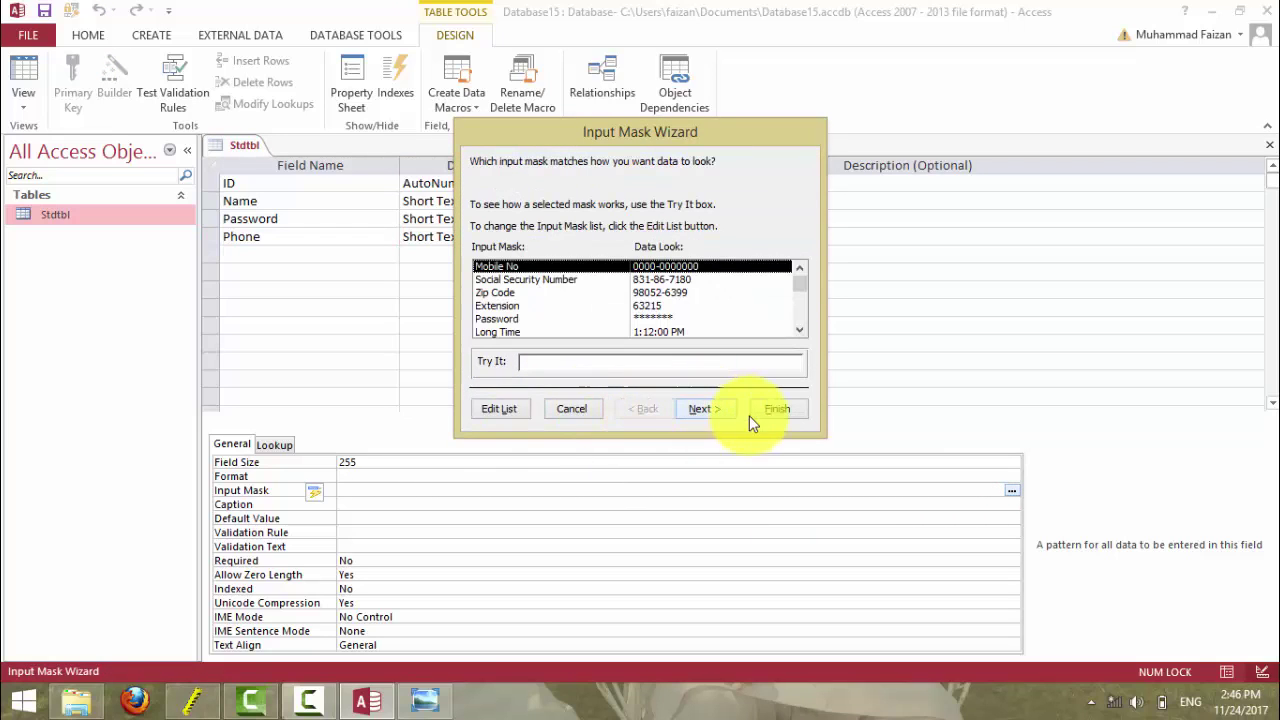
left_click(767, 409)
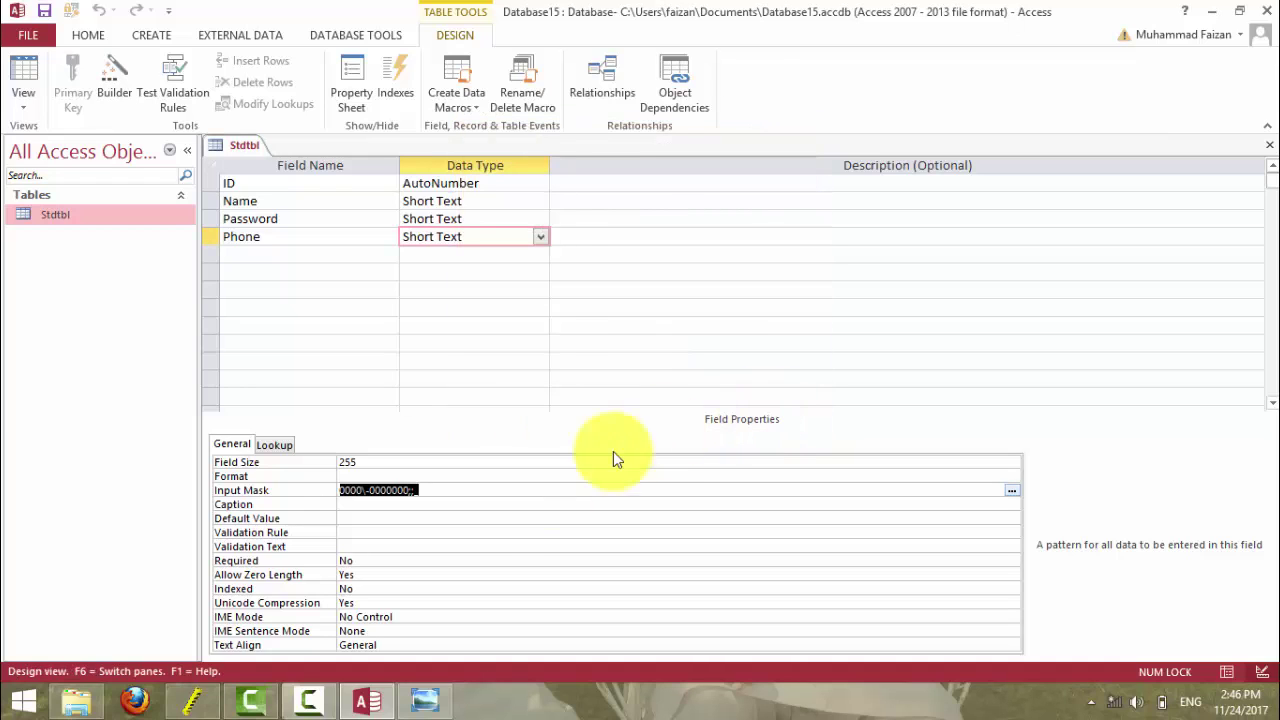
key("Delete")
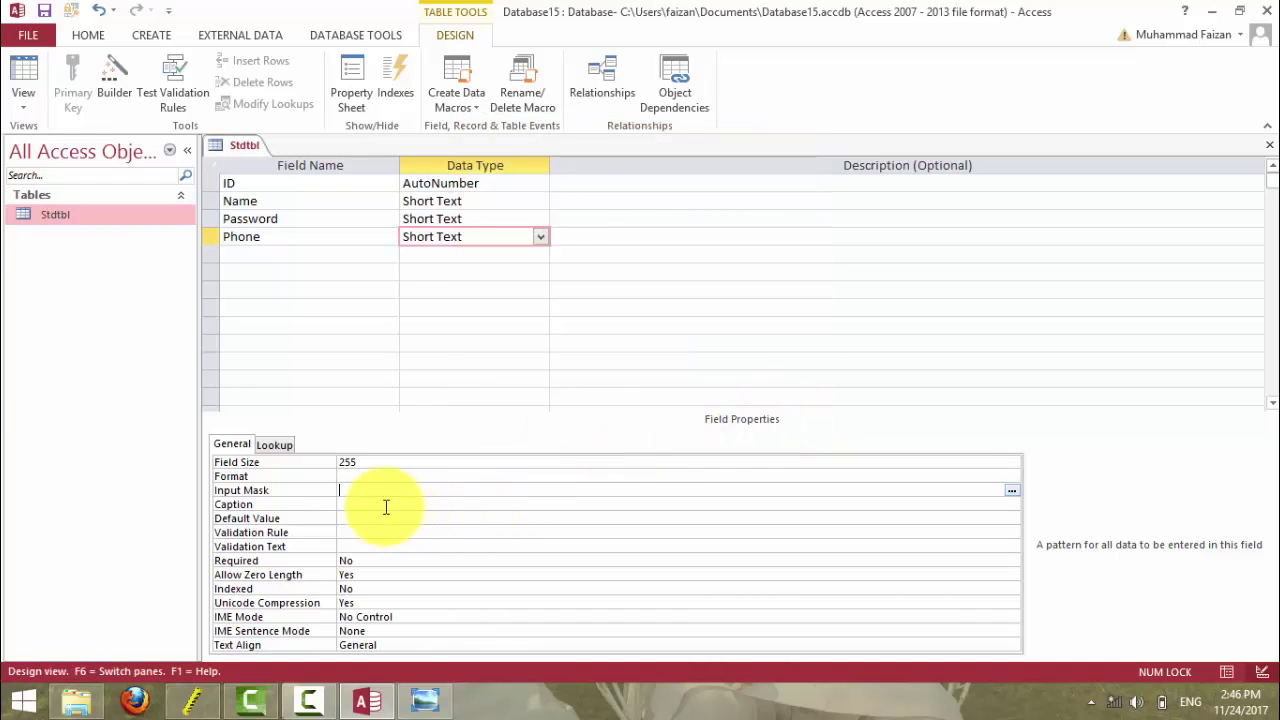
left_click(420, 700)
left_click(420, 700)
left_click(421, 700)
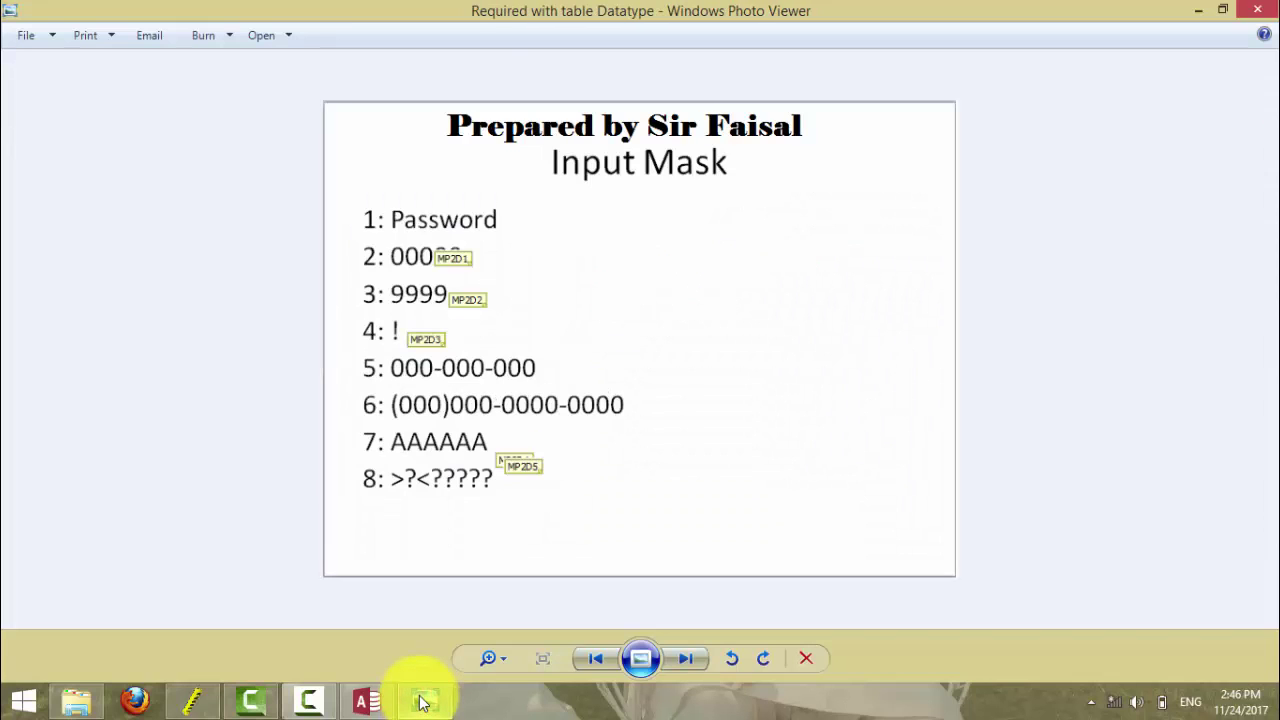
left_click(421, 700)
left_click(421, 700)
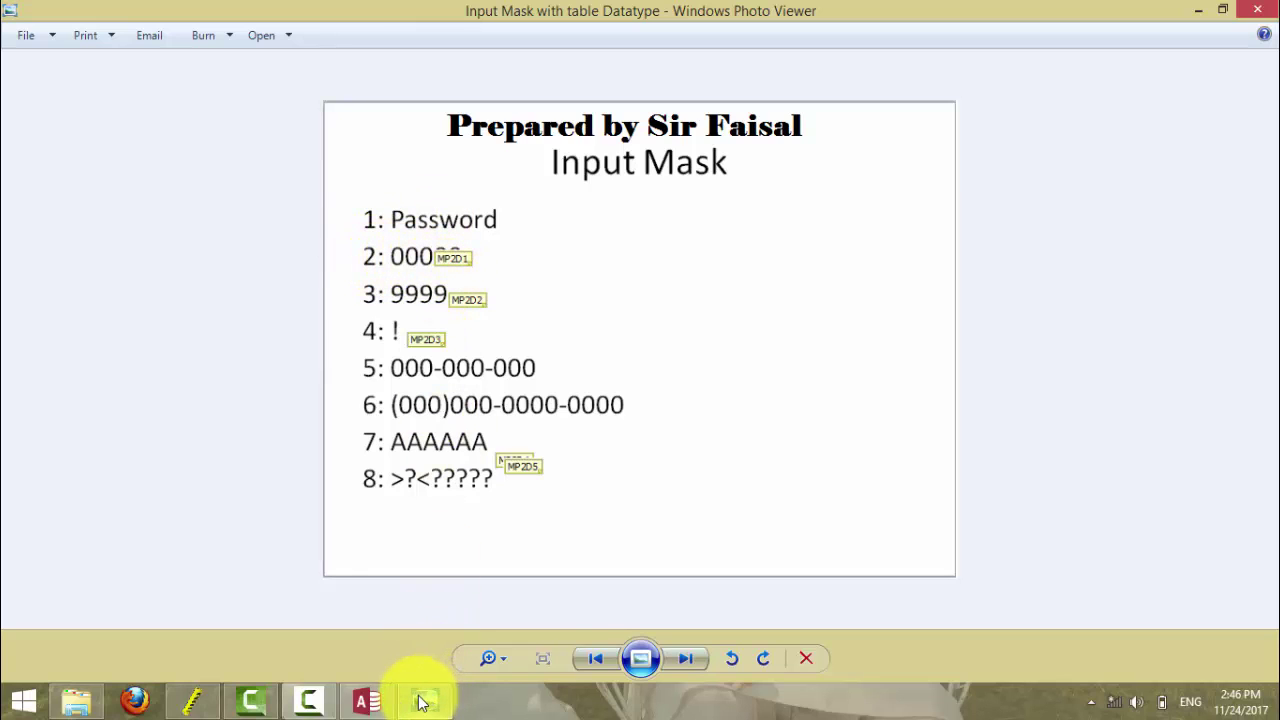
left_click(368, 703)
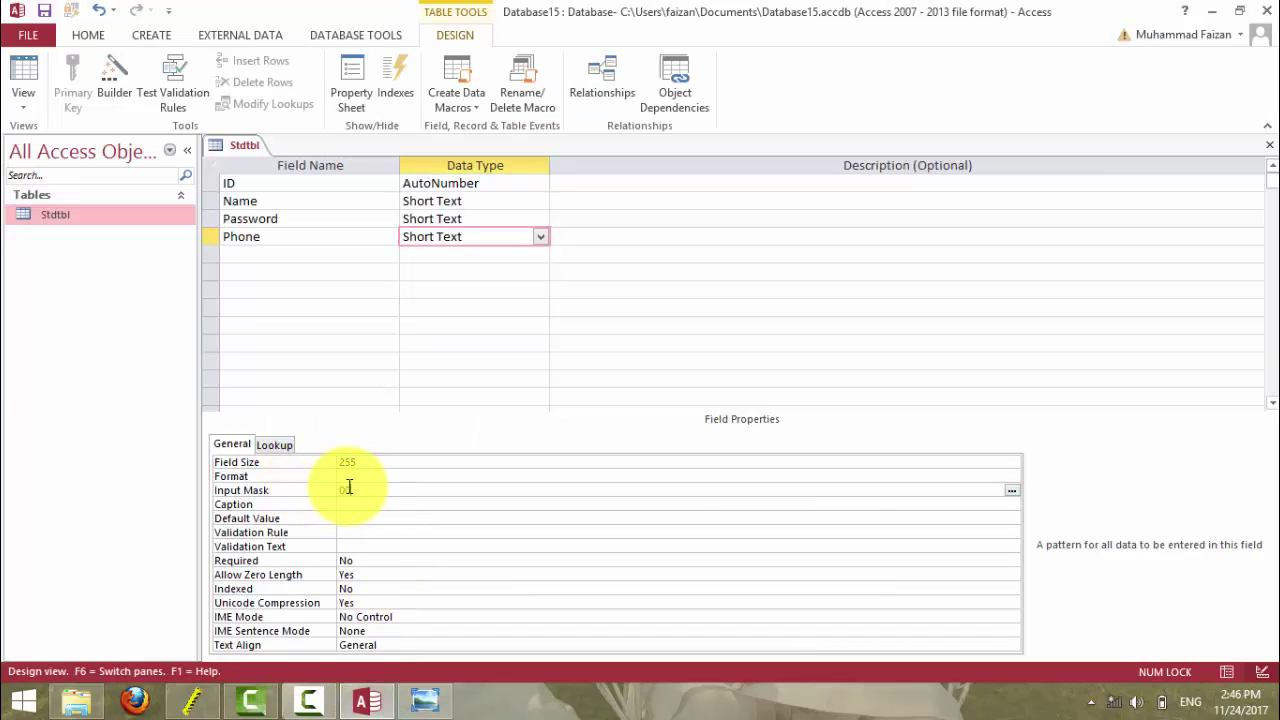
- Commit 00000 as the Phone input mask and switch toward Datasheet view, which prompts to save
key("Return")
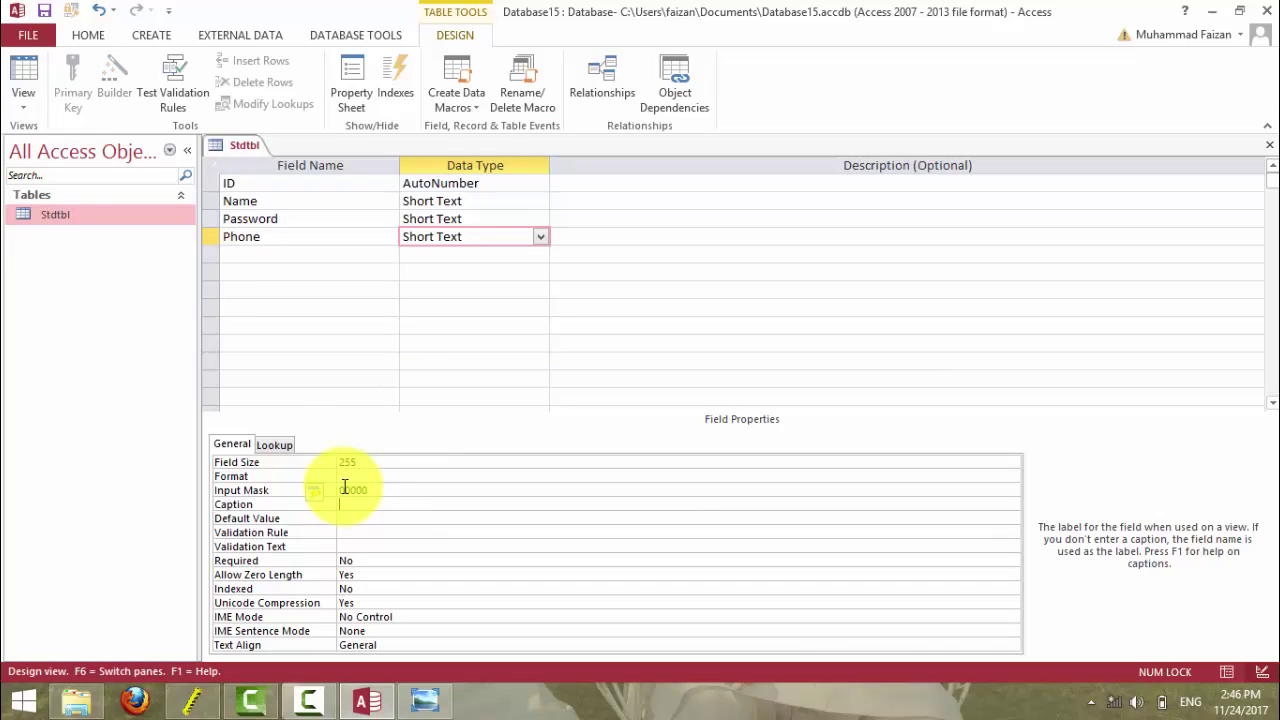
left_click(386, 489)
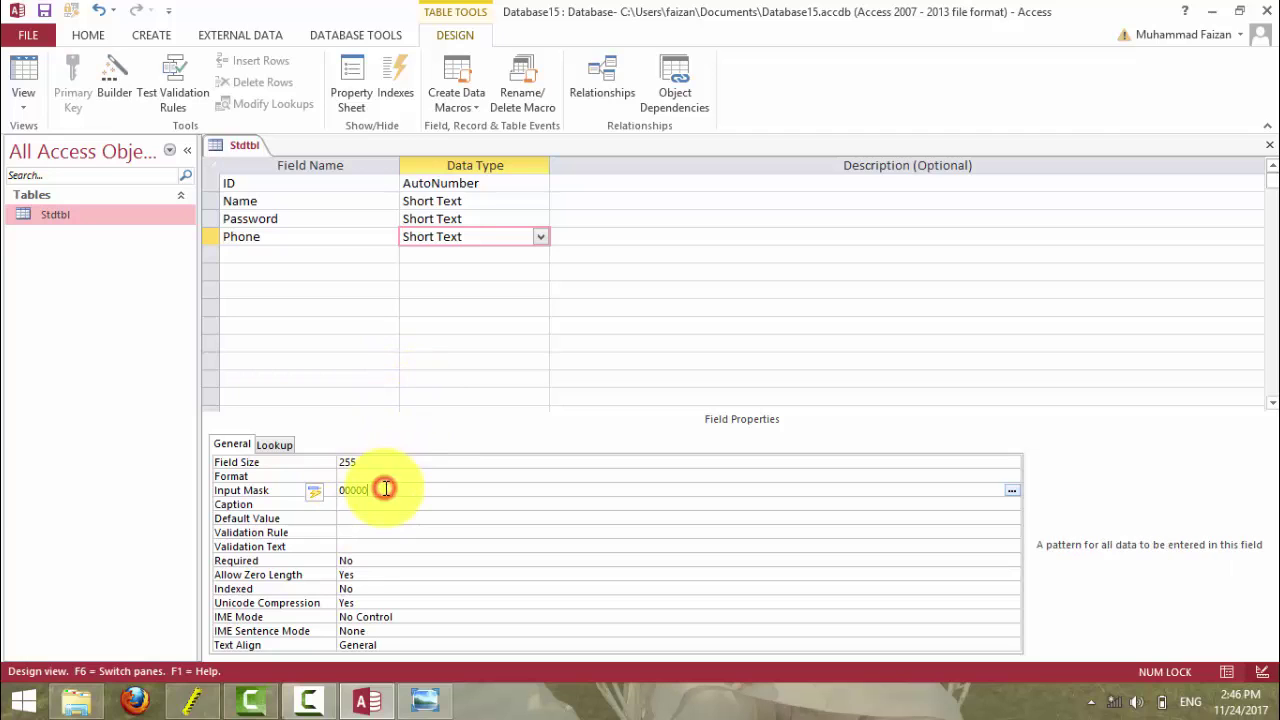
left_click(23, 75)
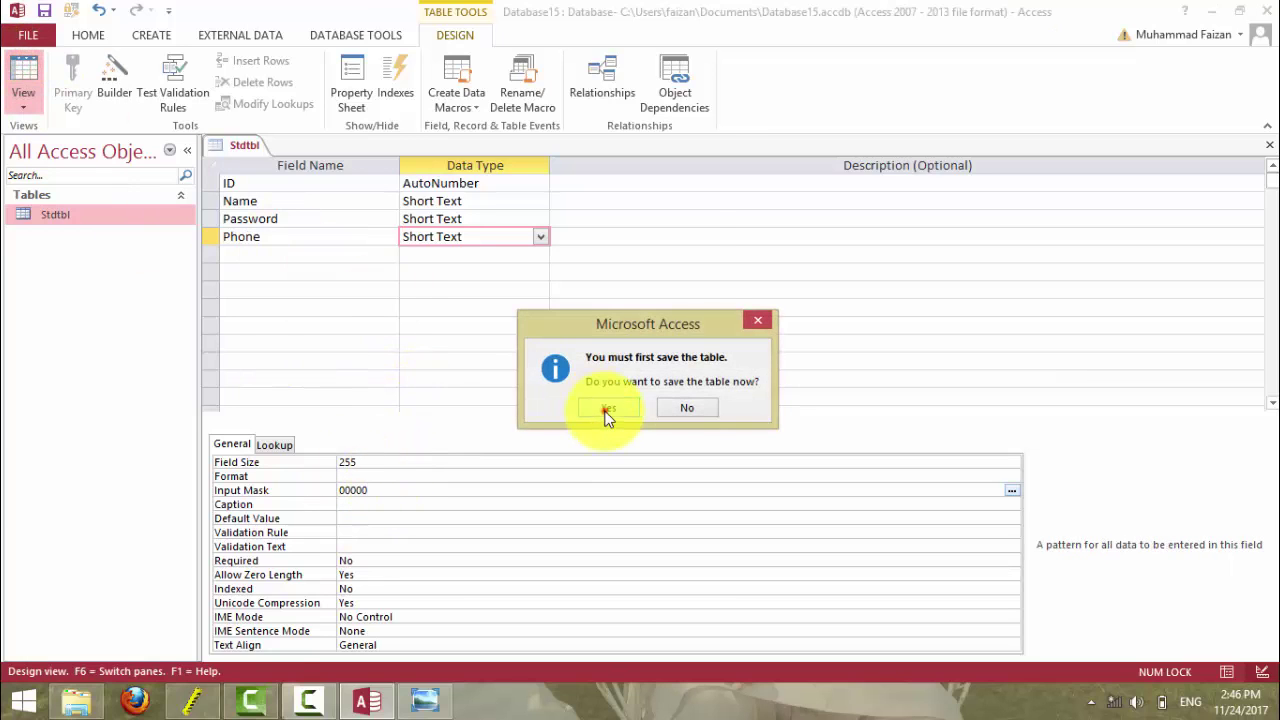
- Save the table and enter 123 in the new row's Phone cell
left_click(606, 408)
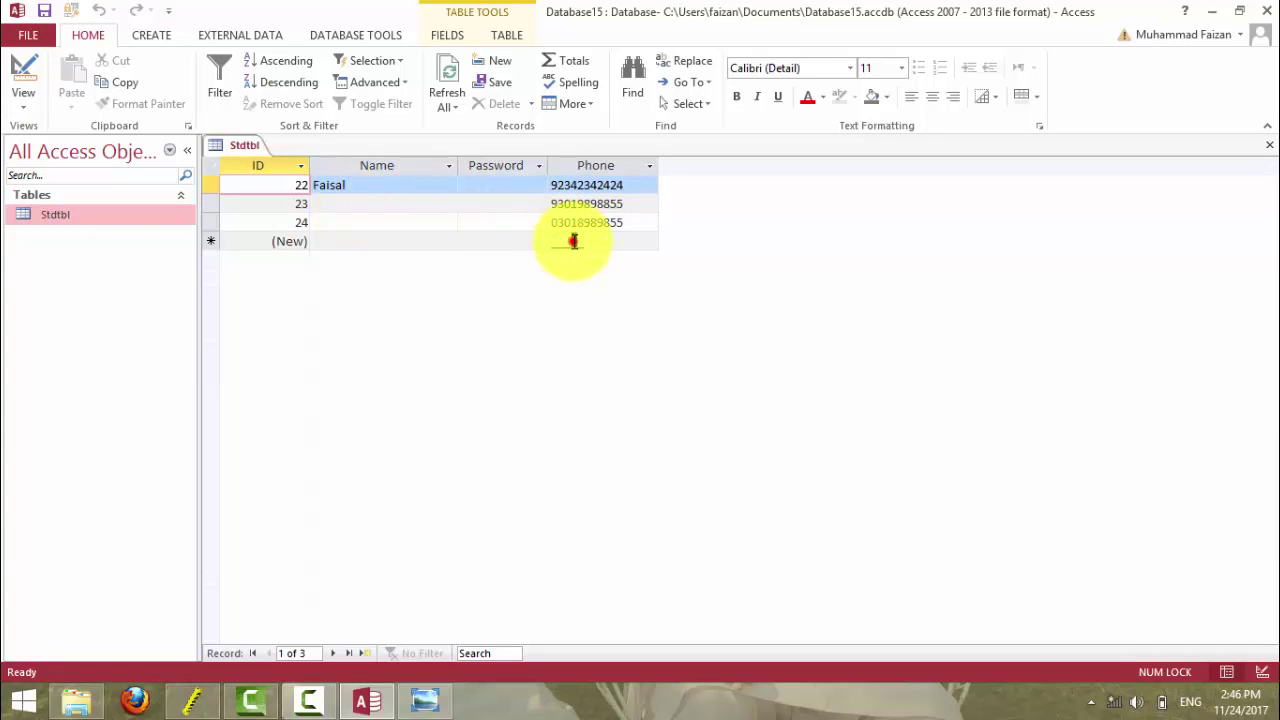
left_click(558, 241)
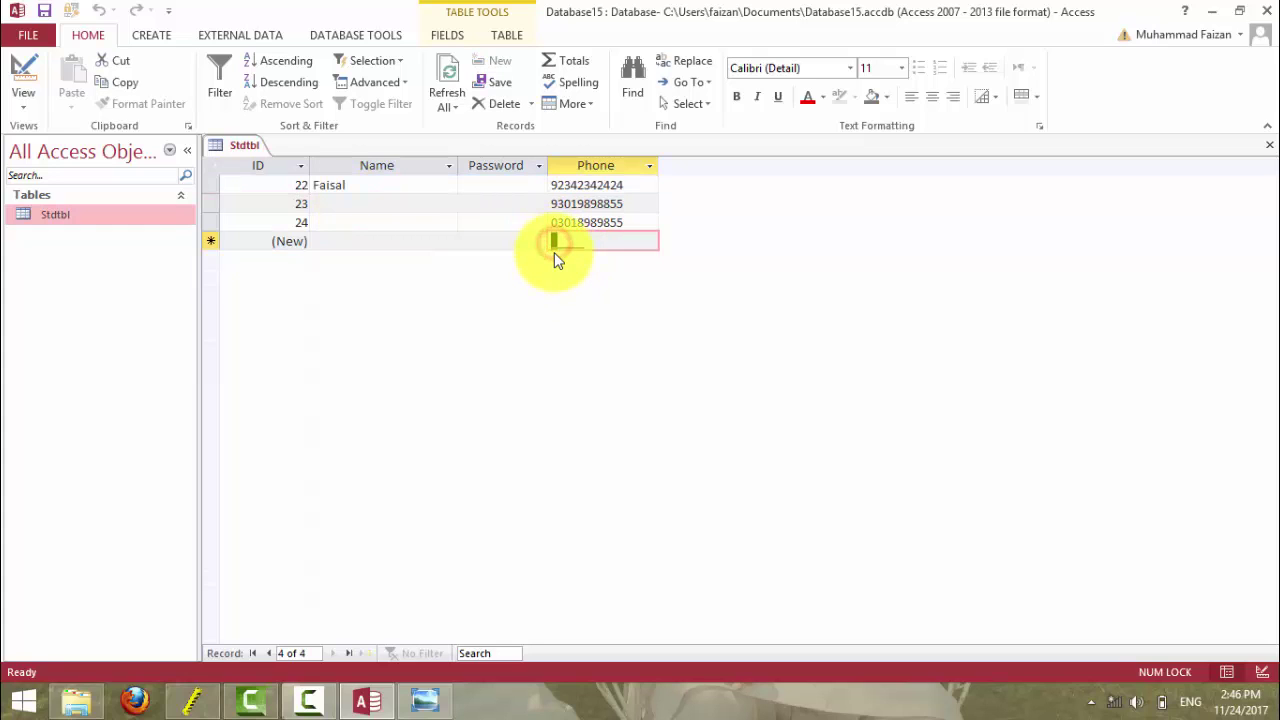
type("12345")
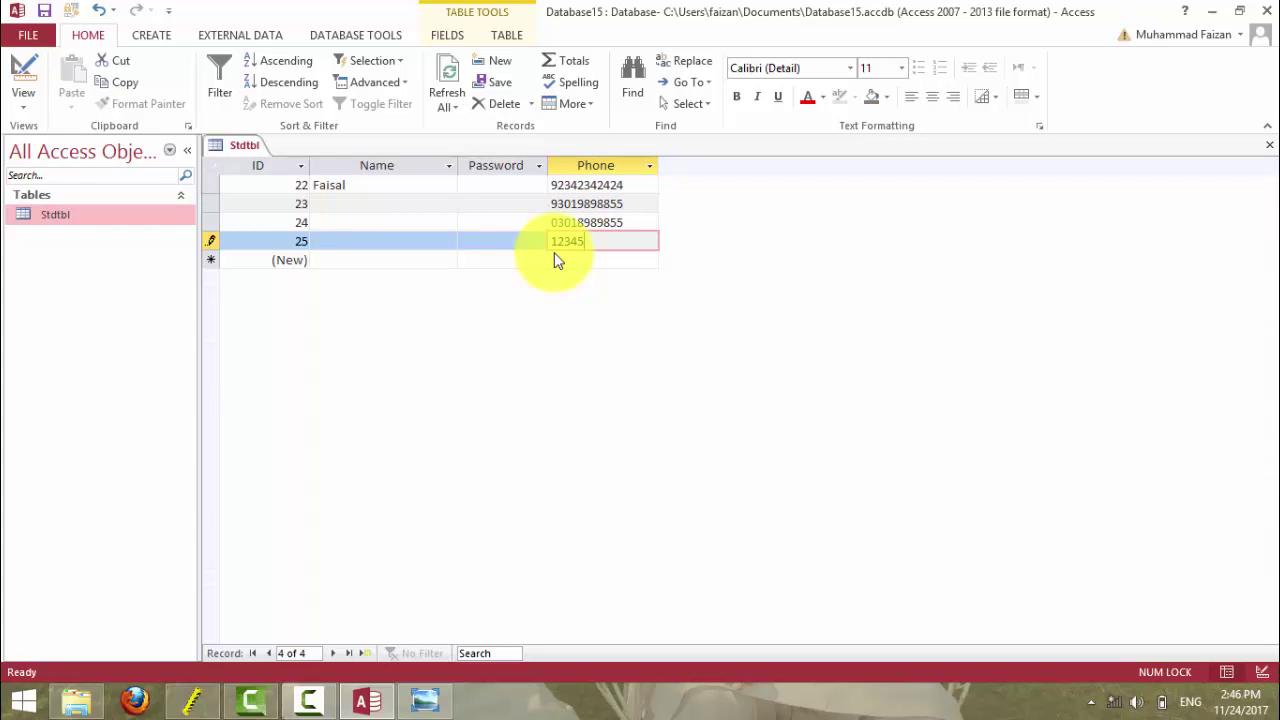
- Edit record 24's phone number and hit repeated input-mask rejection errors
left_click(618, 222)
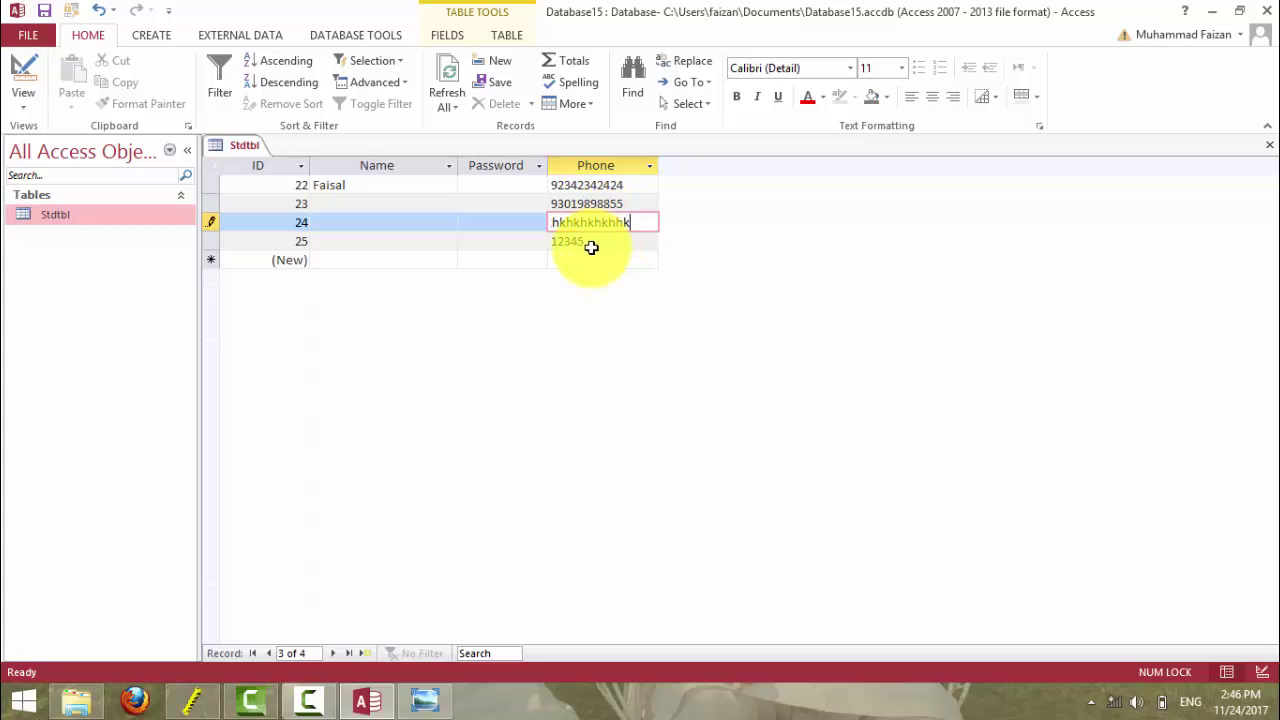
left_click(589, 246)
left_click(612, 398)
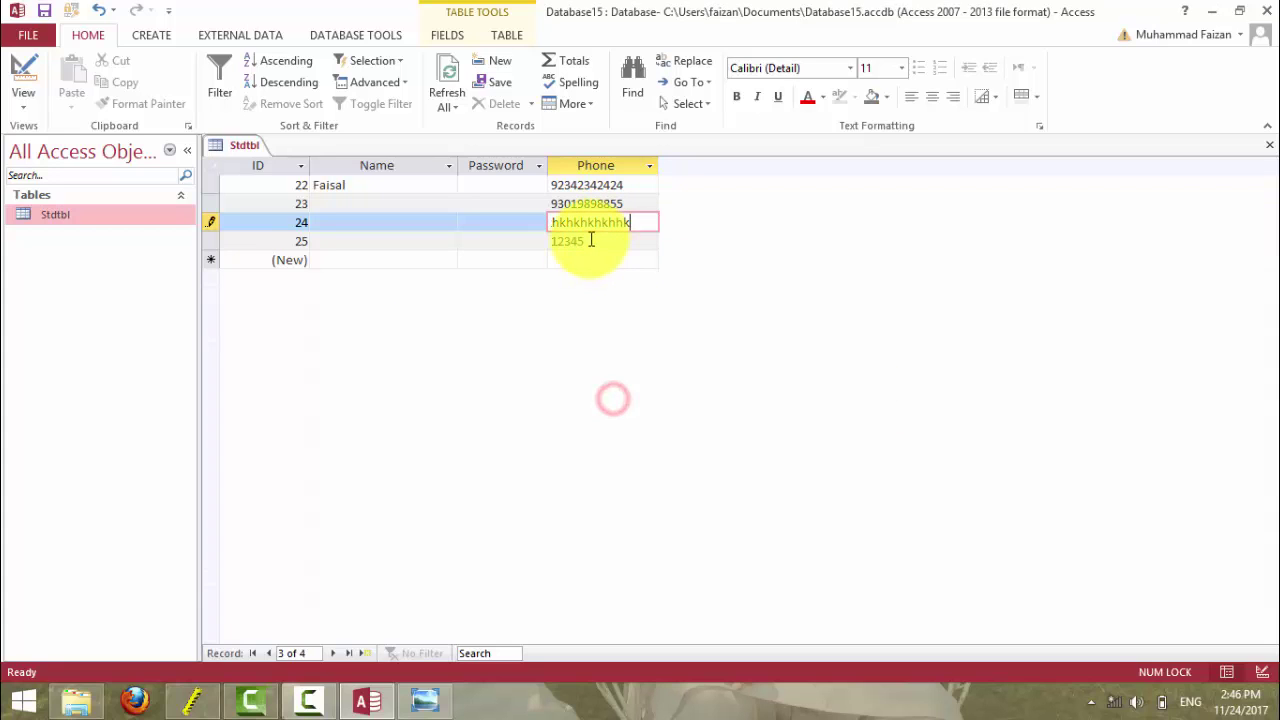
left_click(588, 241)
left_click(613, 404)
key("BackSpace")
key("BackSpace")
key("BackSpace")
key("BackSpace")
key("BackSpace")
key("BackSpace")
key("BackSpace")
key("BackSpace")
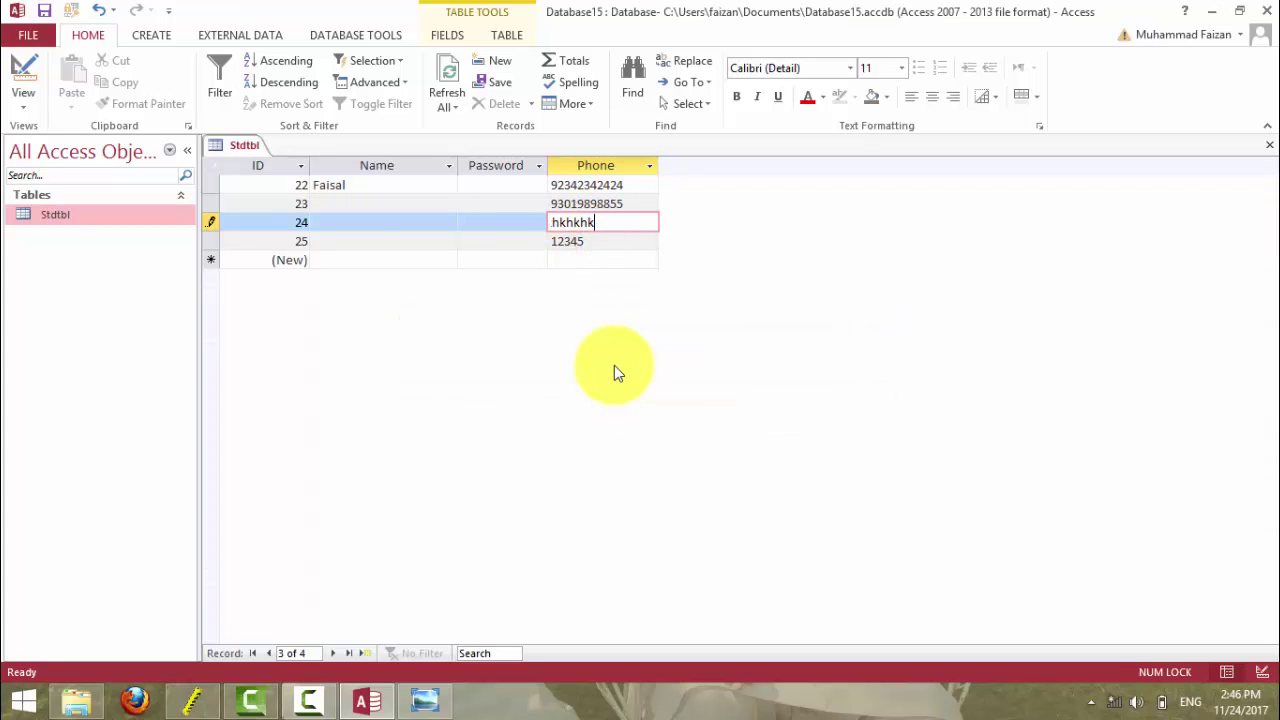
key("ctrl+v")
key("BackSpace")
key("BackSpace")
key("BackSpace")
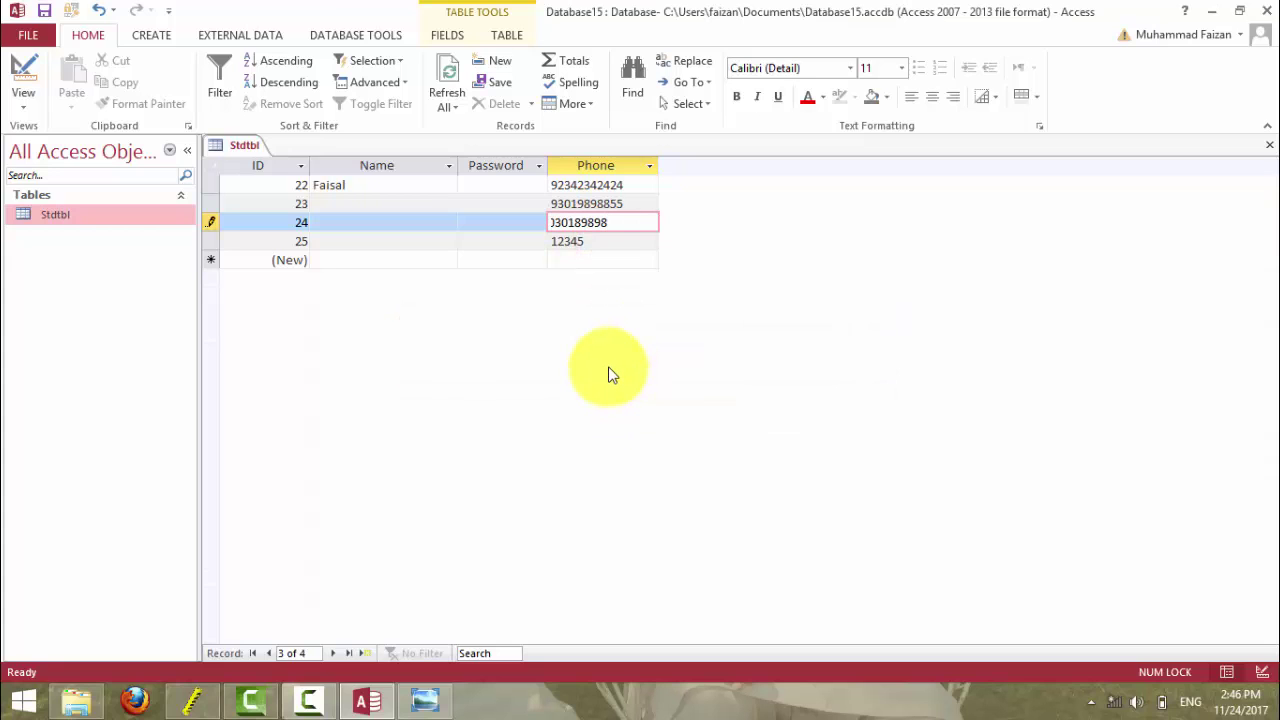
key("Return")
left_click(607, 401)
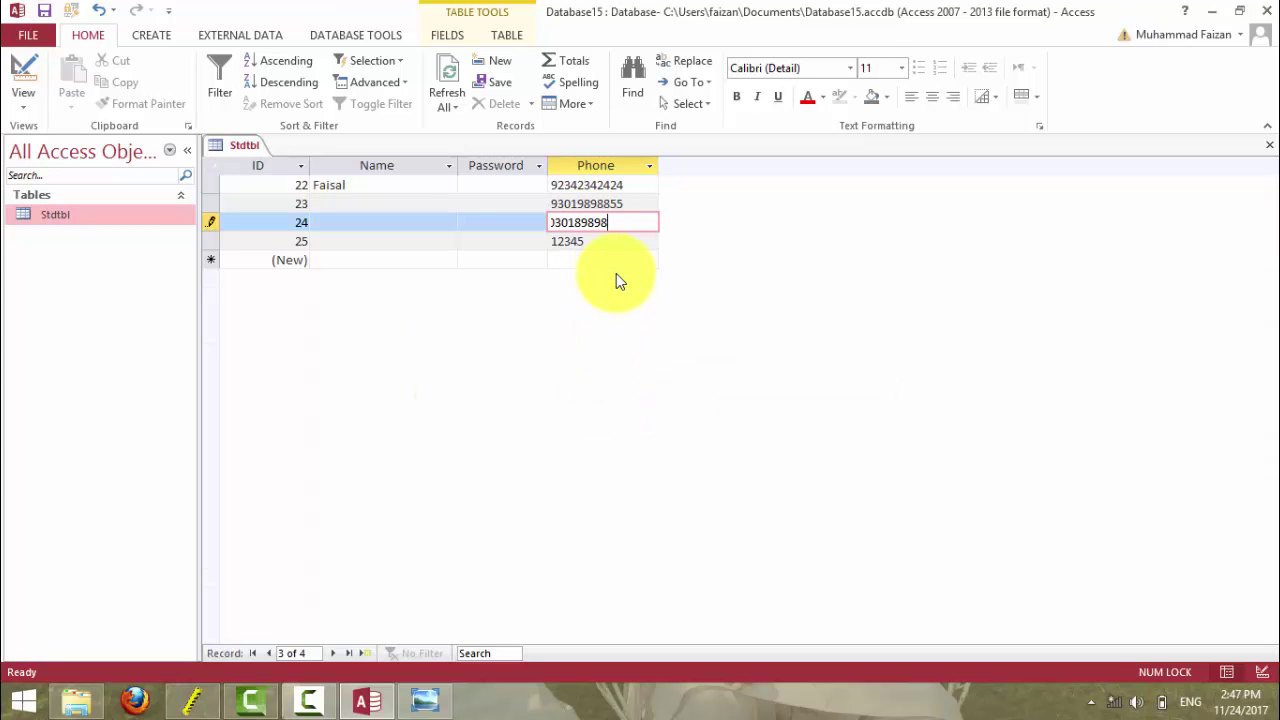
- Retry record 24's phone with an extra 8, dismiss the mask errors, and undo the edit
type("8")
key("Return")
left_click(624, 401)
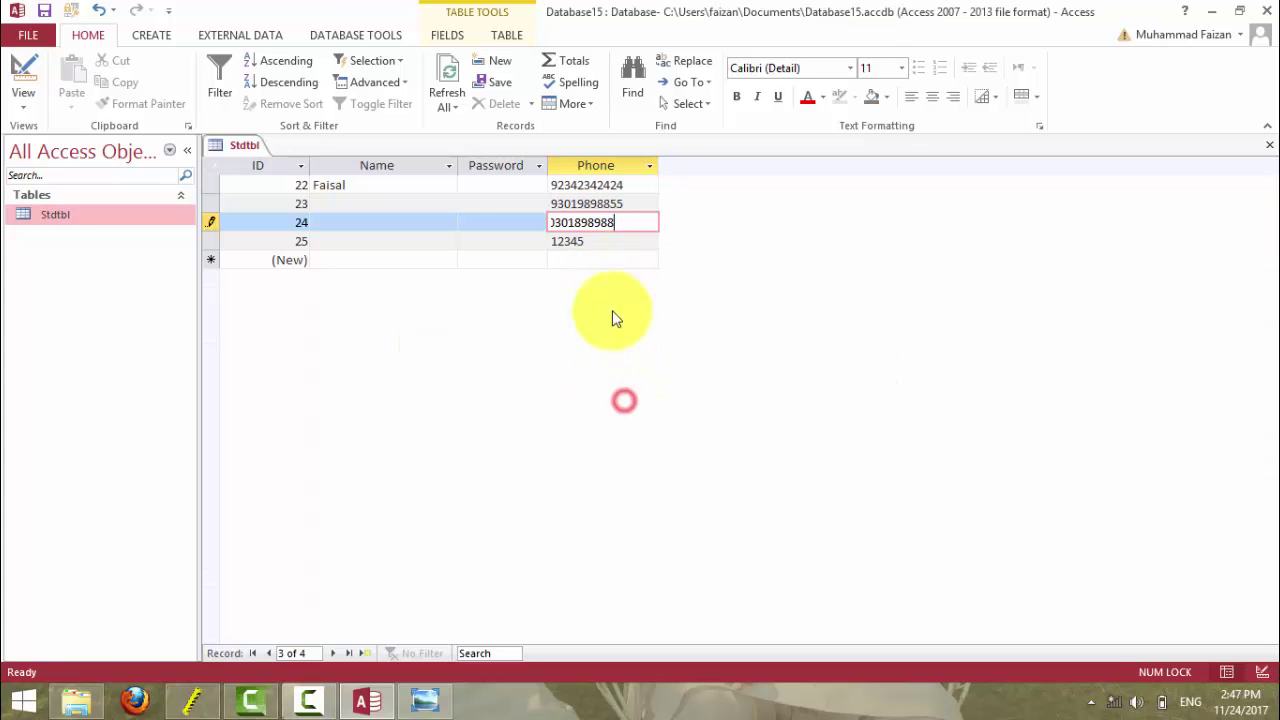
left_click(606, 245)
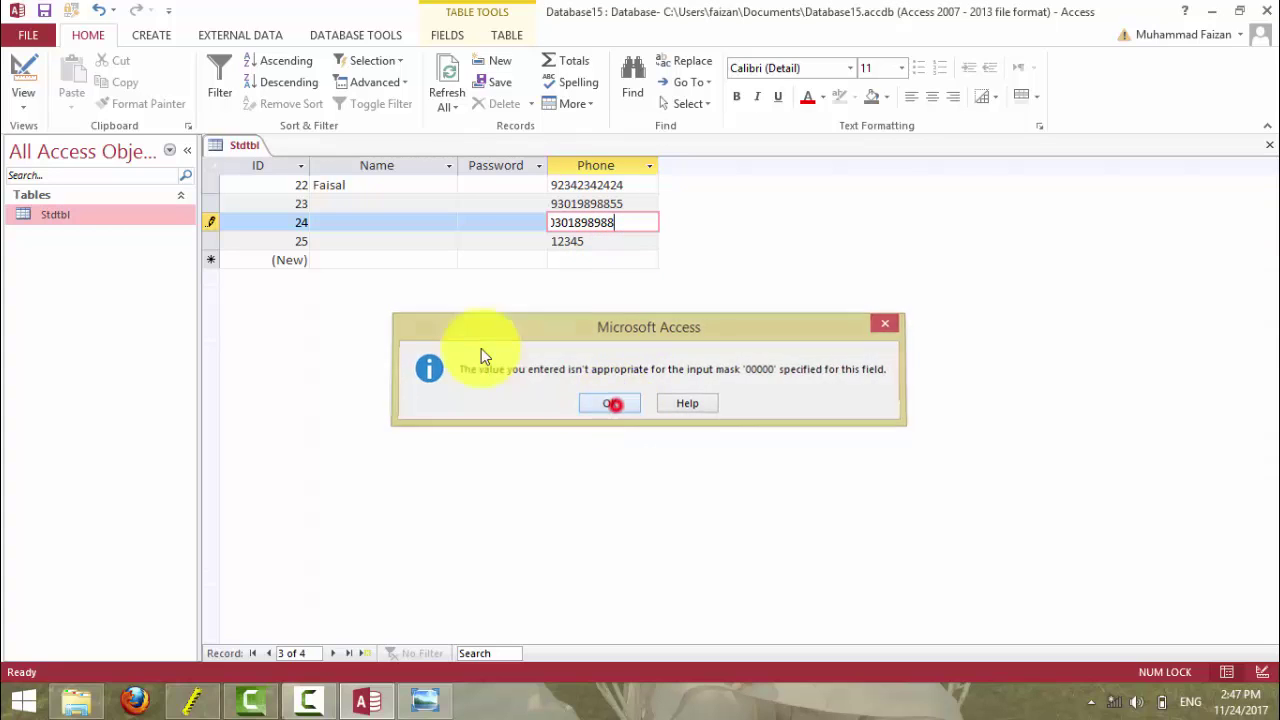
left_click(214, 165)
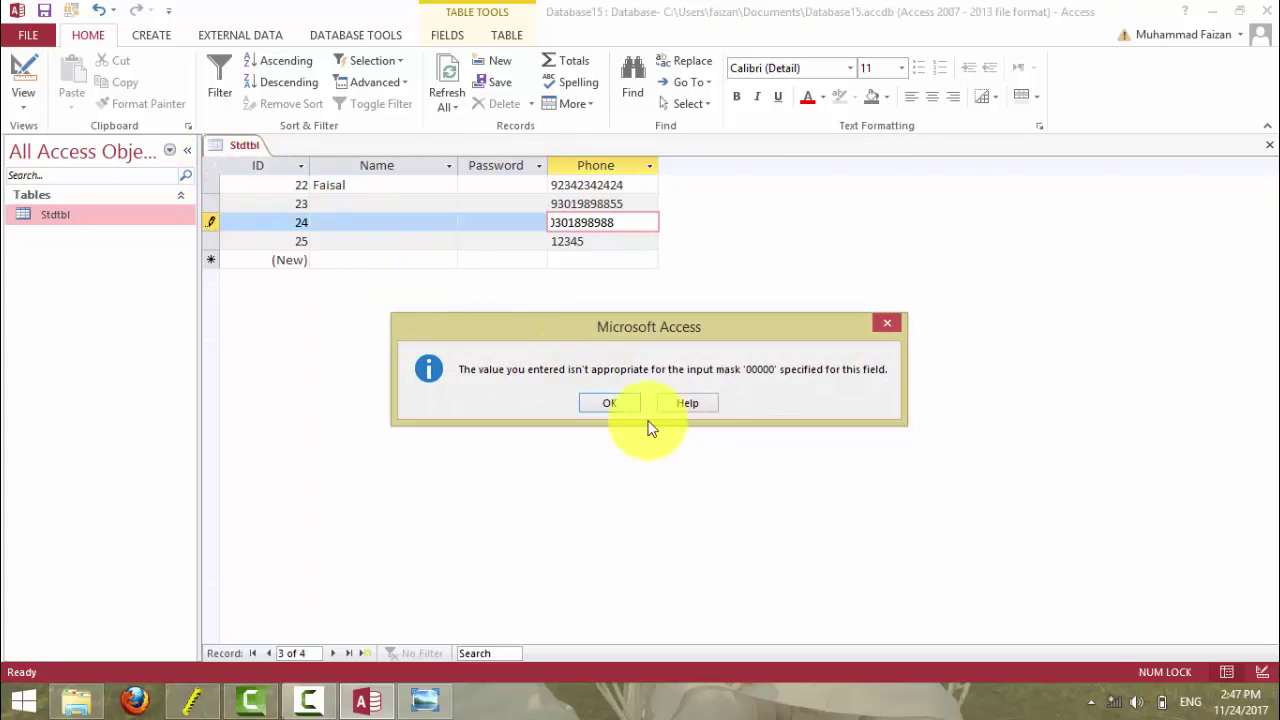
left_click(612, 402)
key("Escape")
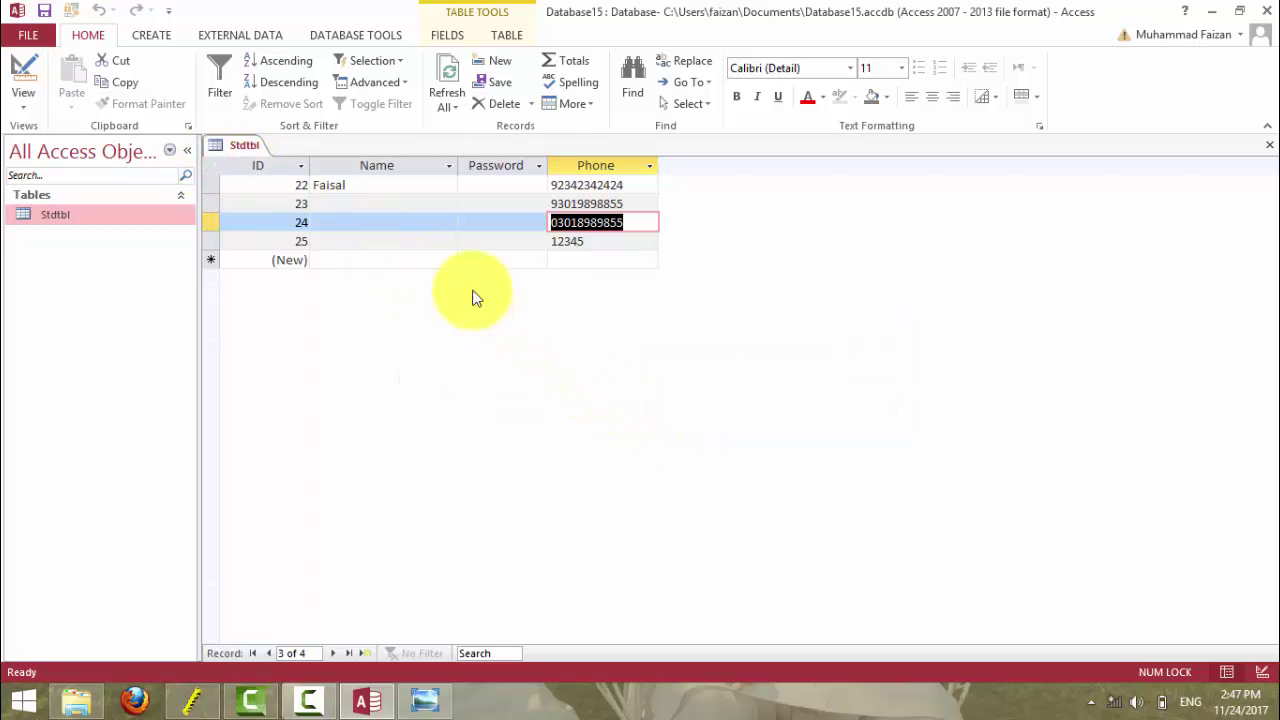
- Delete all four existing Stdtbl records
left_click(211, 165)
key("Delete")
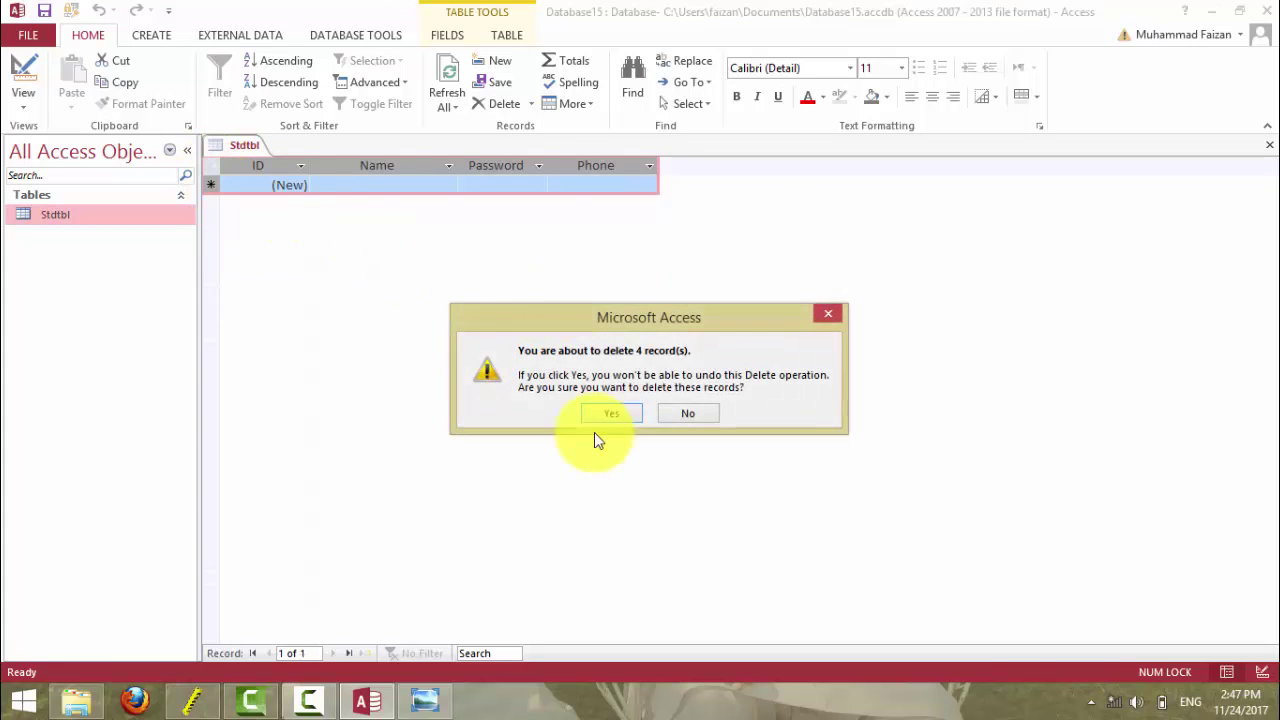
left_click(610, 414)
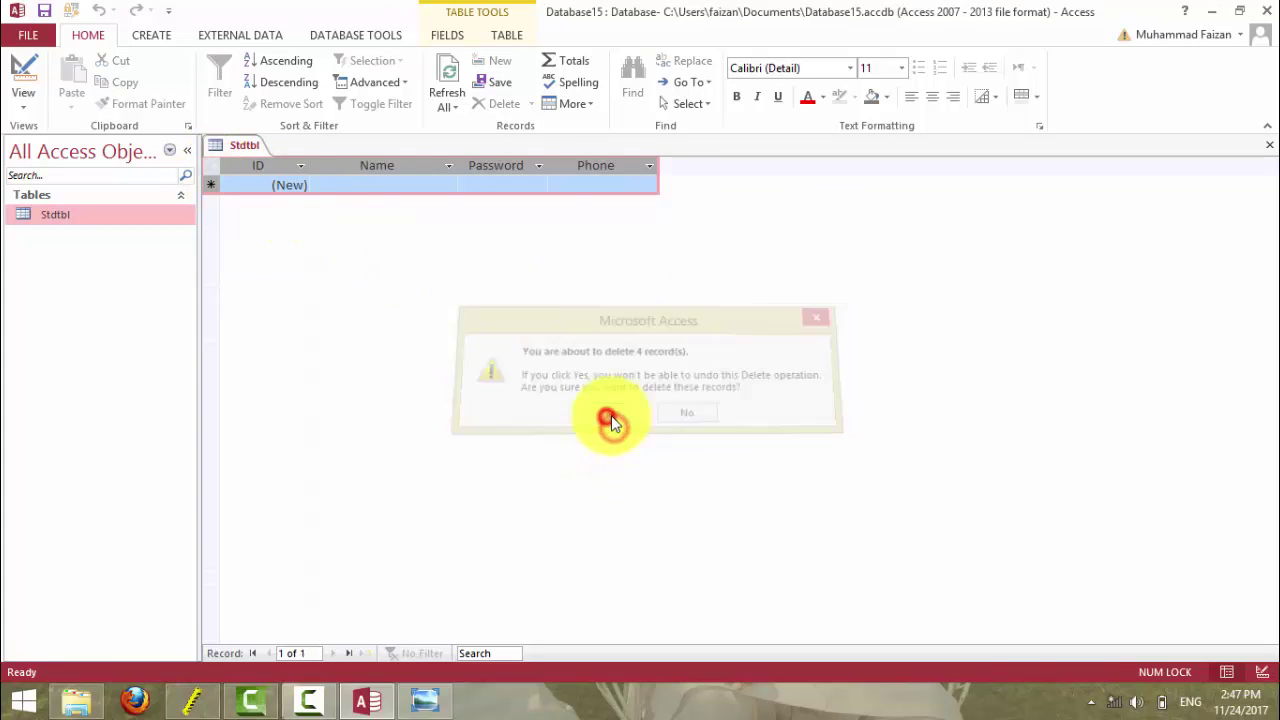
- Enter 12345 as record 26's Phone, then erase it again
left_click(582, 186)
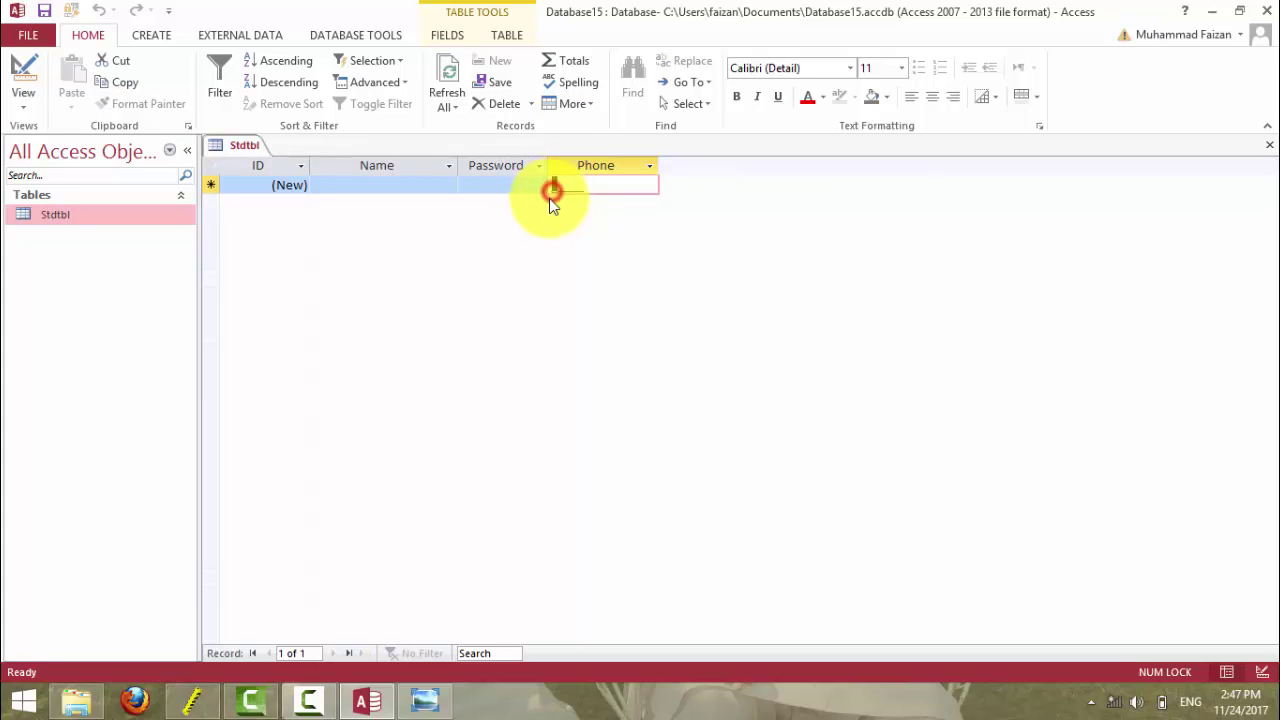
type("123")
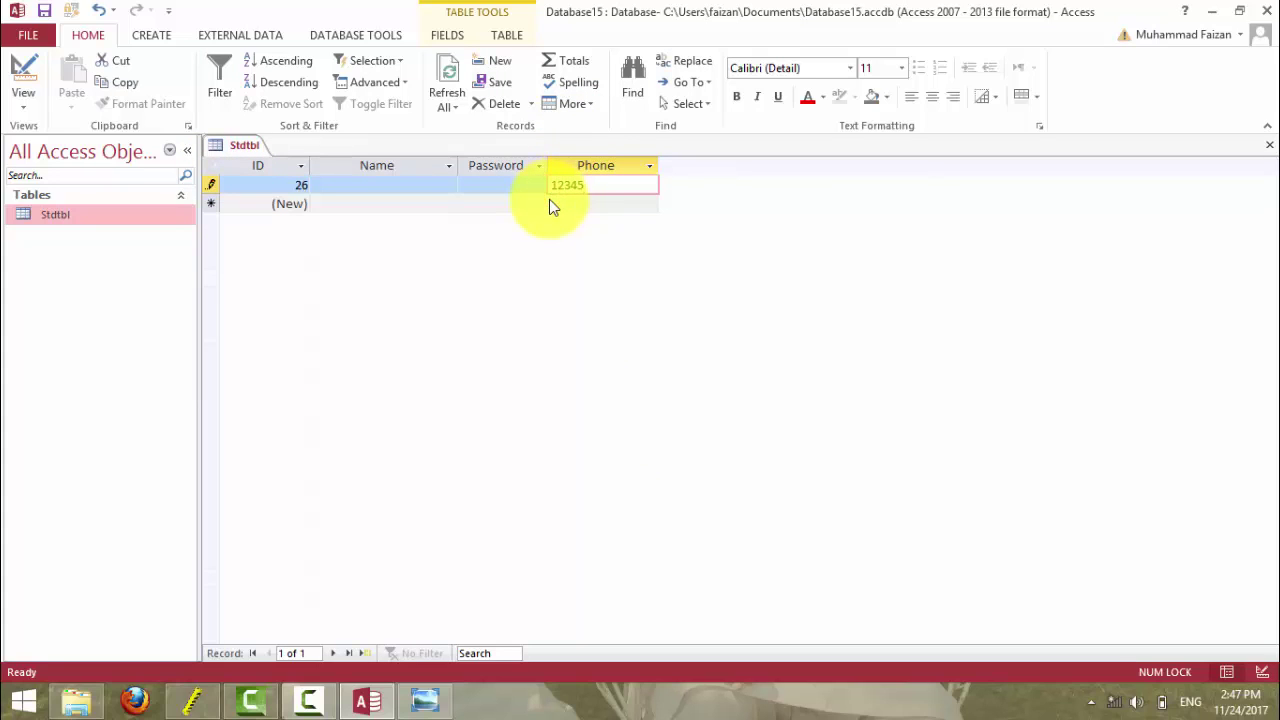
type("45")
key("Tab")
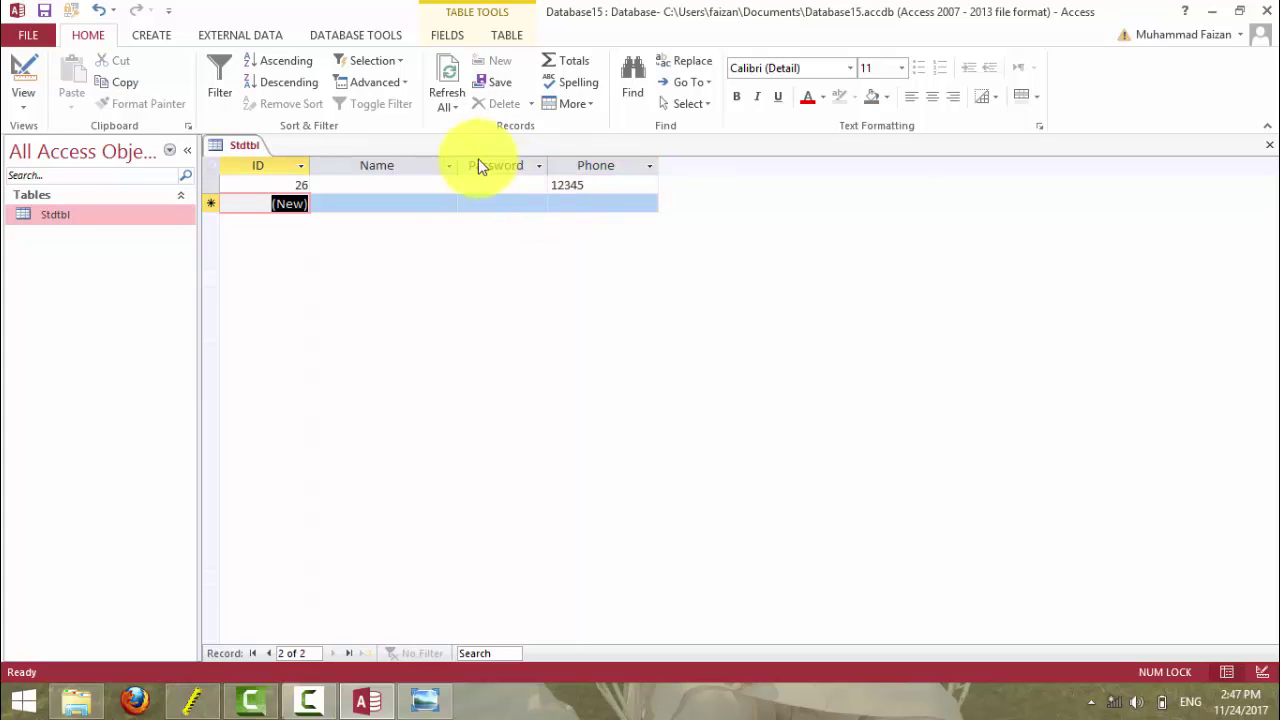
left_click(587, 184)
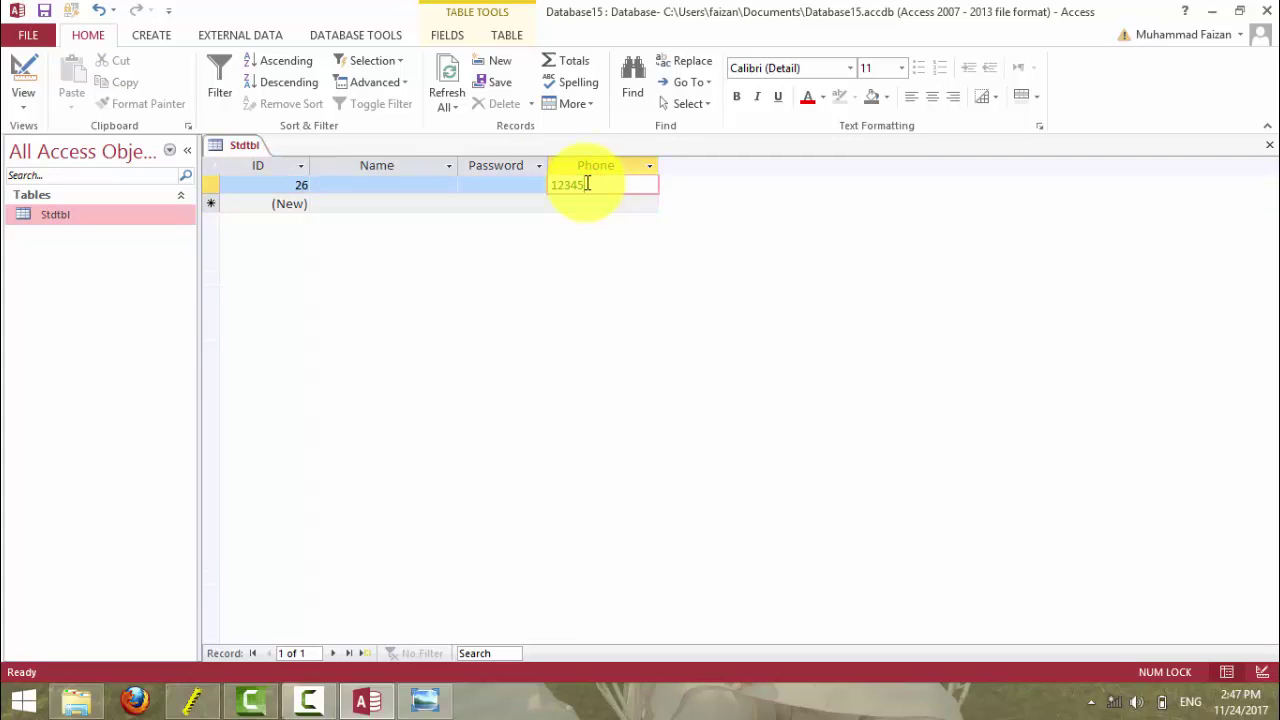
double_click(587, 184)
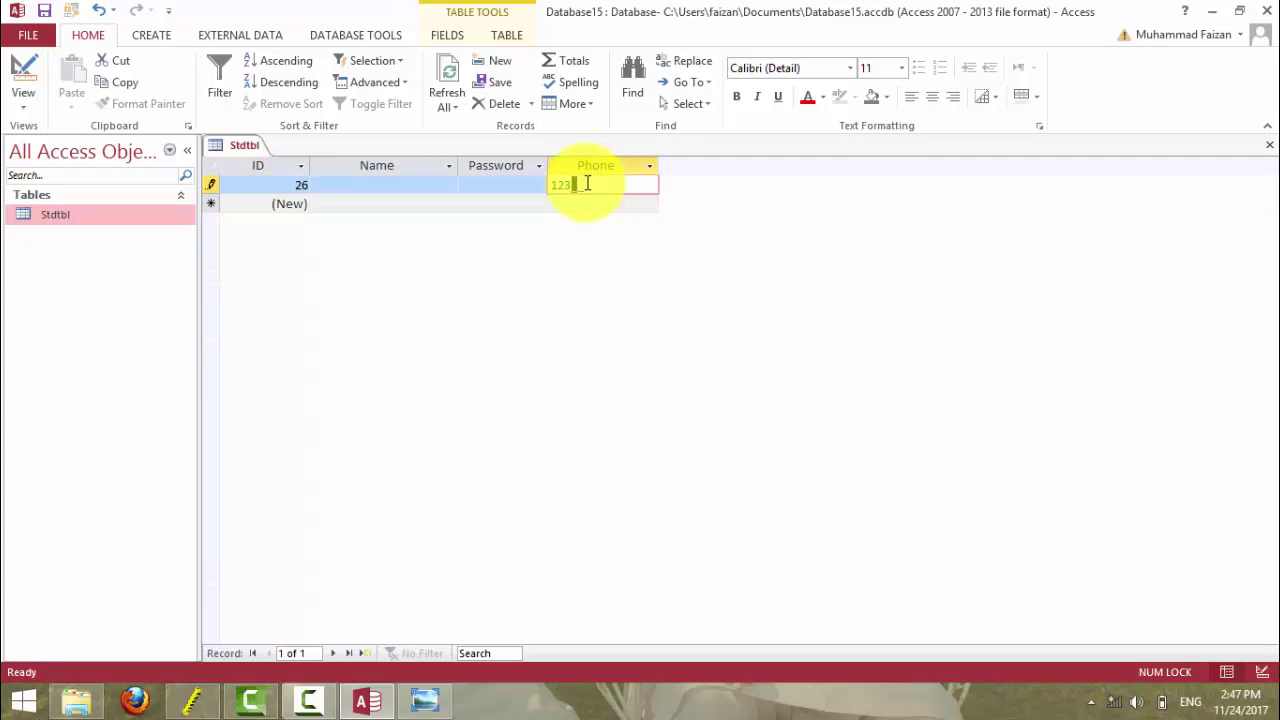
key("BackSpace")
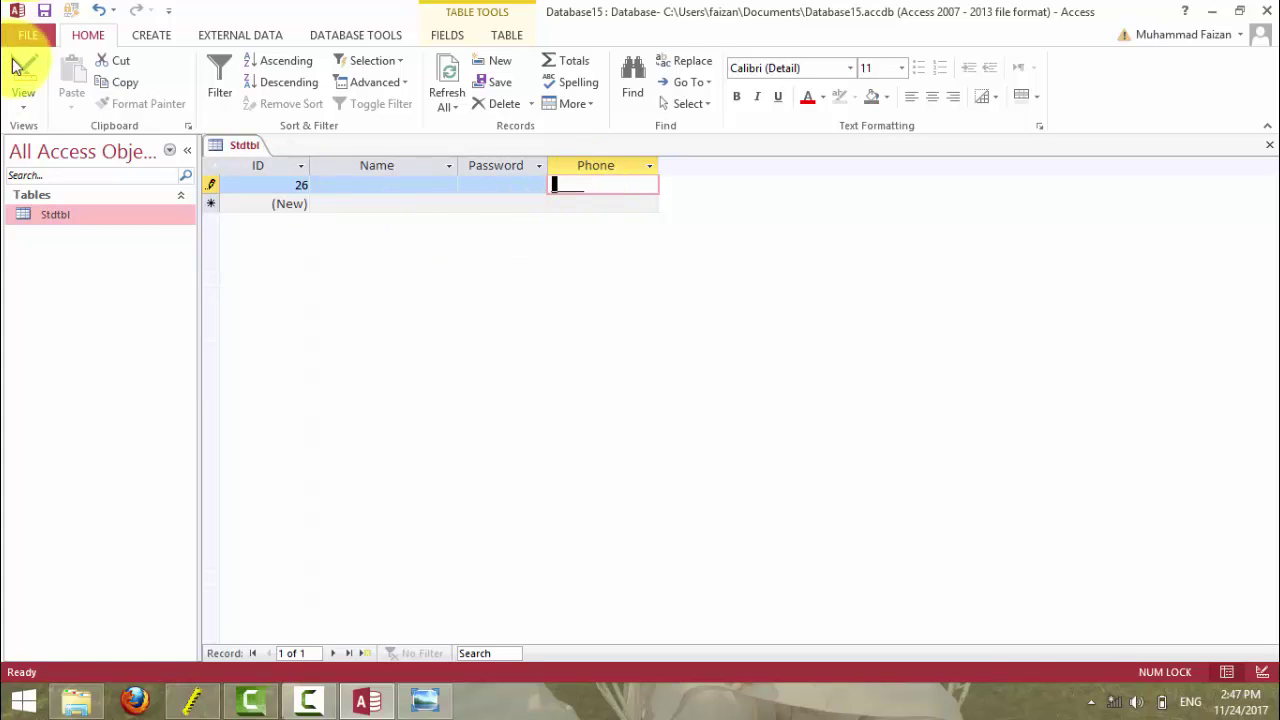
left_click(22, 72)
- Set the Phone input mask to 99999 and save the table design
left_click(345, 490)
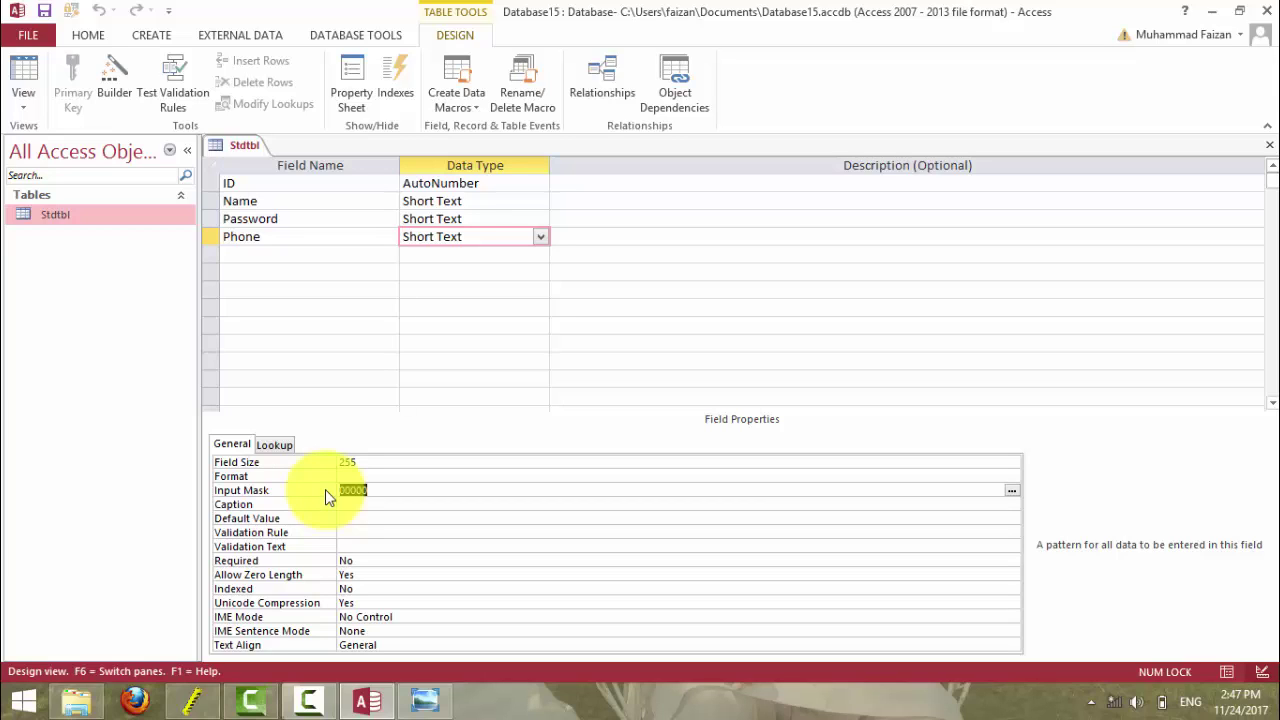
type("9999999")
key("BackSpace")
key("BackSpace")
key("BackSpace")
key("BackSpace")
key("BackSpace")
key("BackSpace")
key("BackSpace")
key("Return")
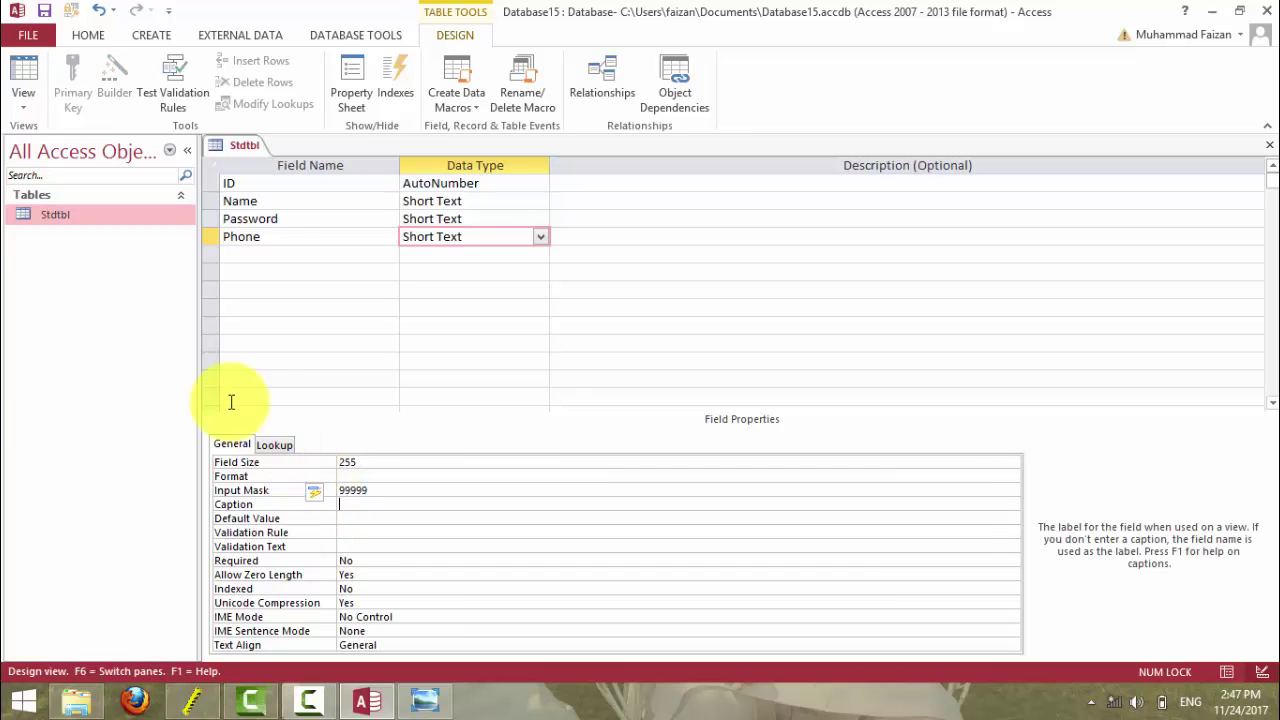
left_click(28, 64)
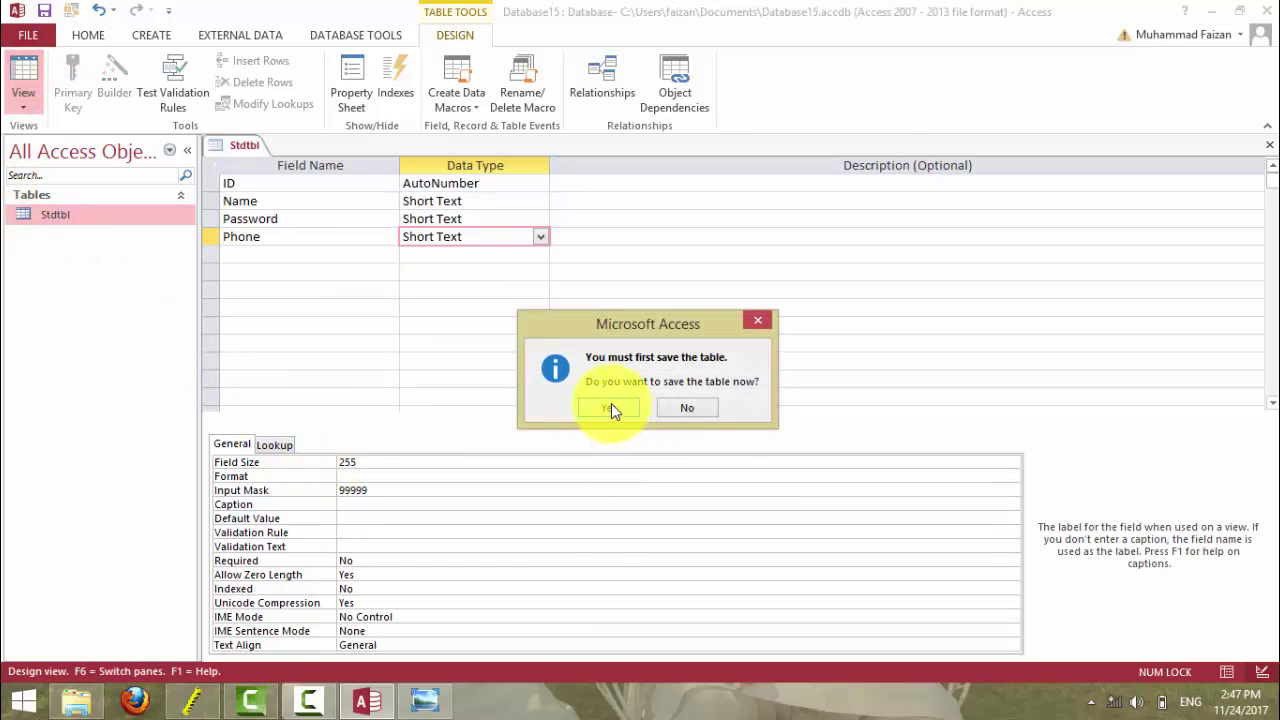
left_click(609, 405)
- Try several values in record 26's Phone, finally committing 29999
left_click(556, 186)
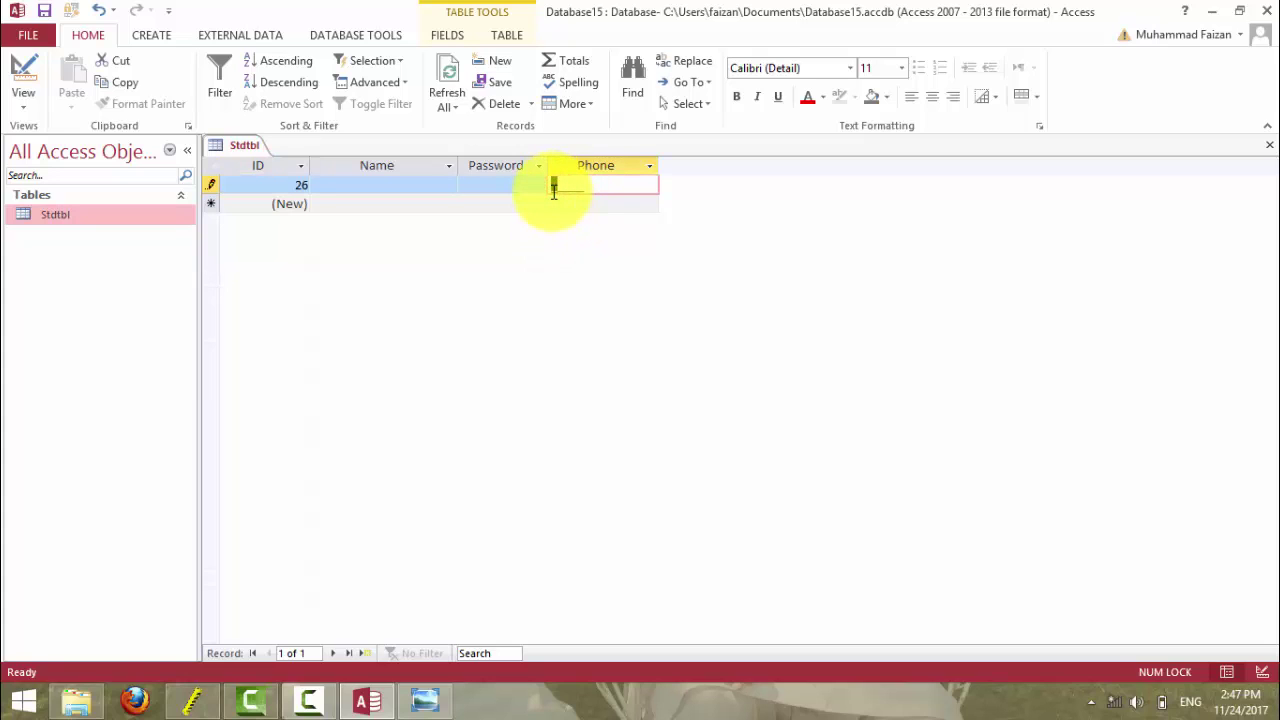
type("03")
key("BackSpace")
key("BackSpace")
key("BackSpace")
key("BackSpace")
key("BackSpace")
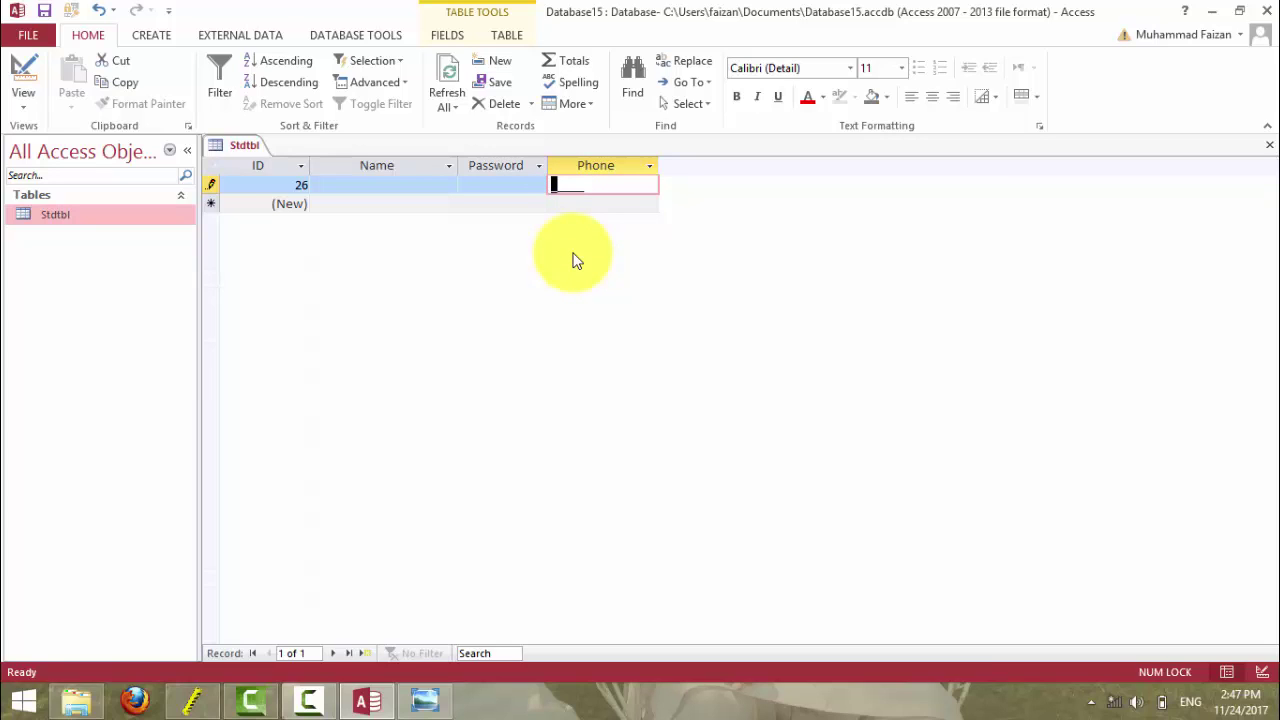
type("10000")
key("BackSpace")
key("BackSpace")
key("BackSpace")
key("BackSpace")
type("29999")
key("Return")
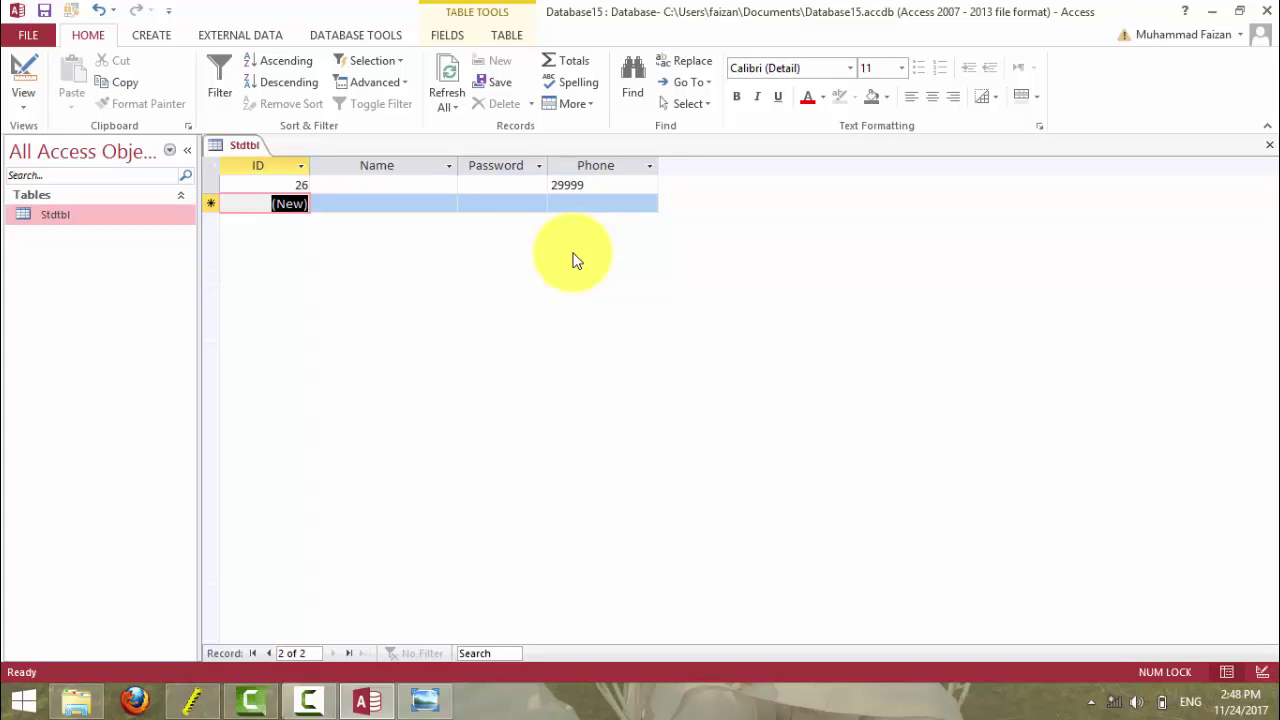
- Select and delete the test record, leaving the table empty
left_click(213, 165)
key("Delete")
left_click(614, 414)
left_click(18, 66)
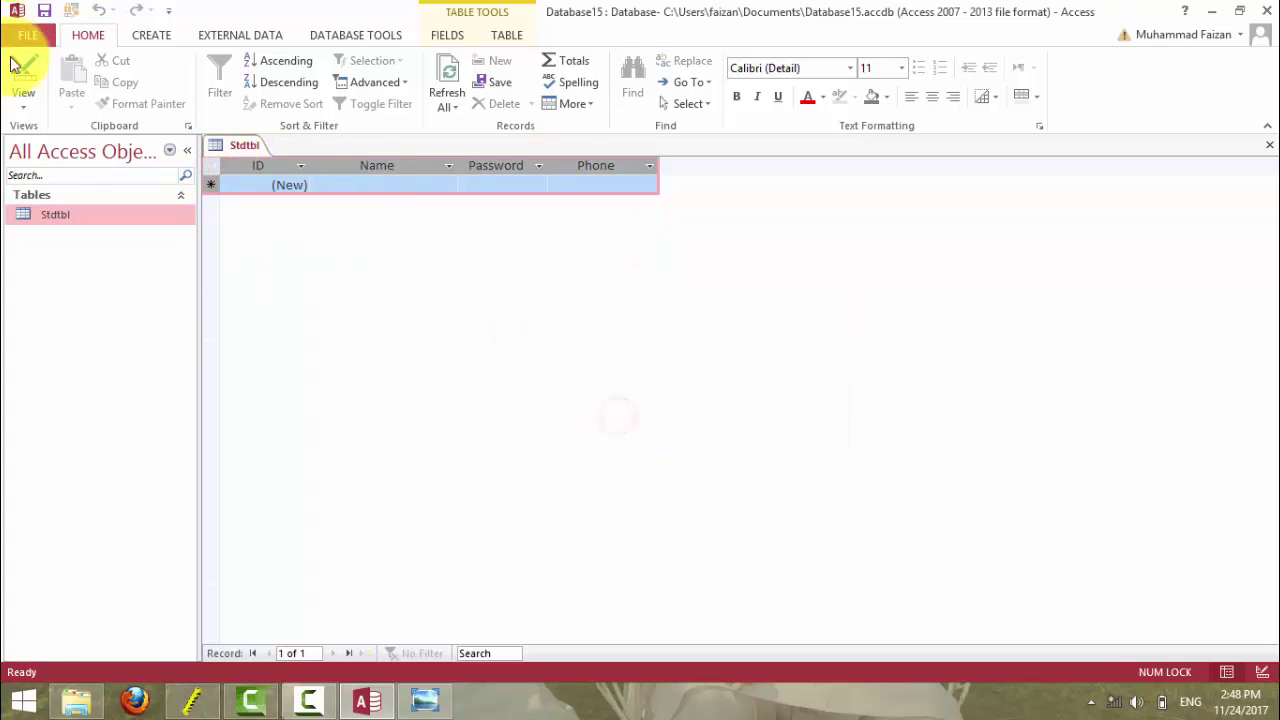
- After checking the input-mask reference slide, replace the 99999 Phone mask with !
double_click(368, 490)
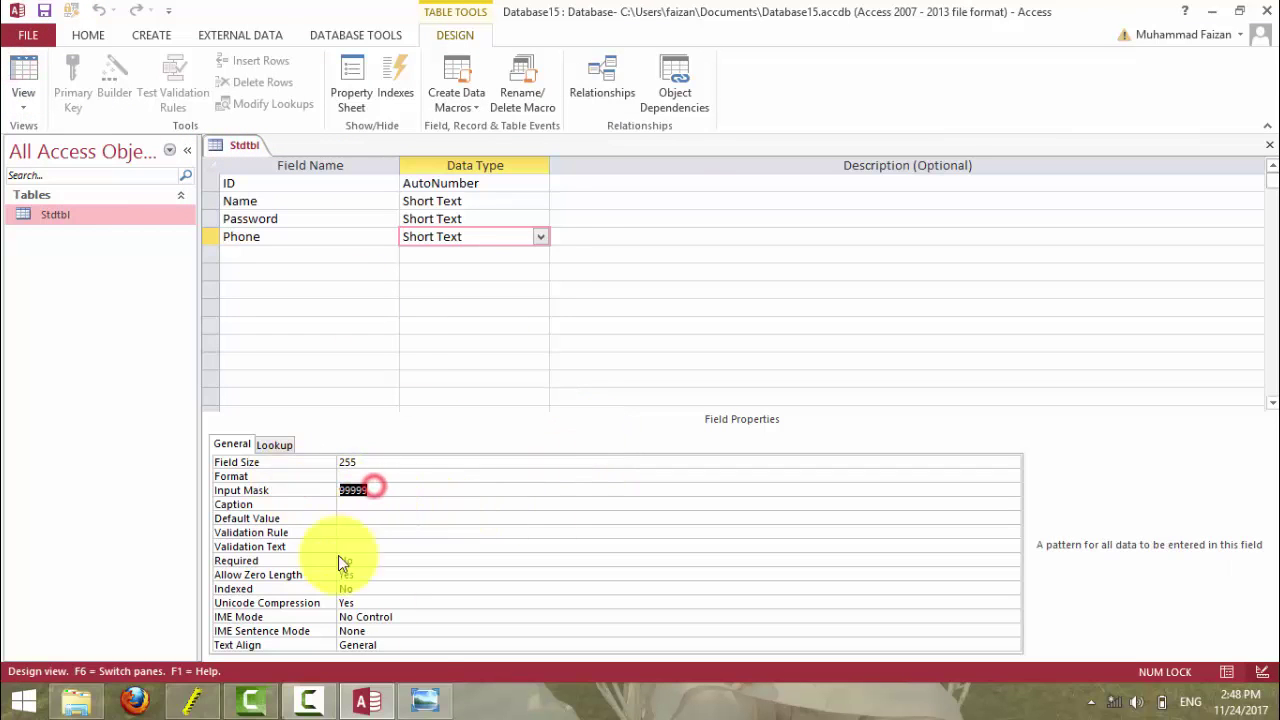
left_click(422, 703)
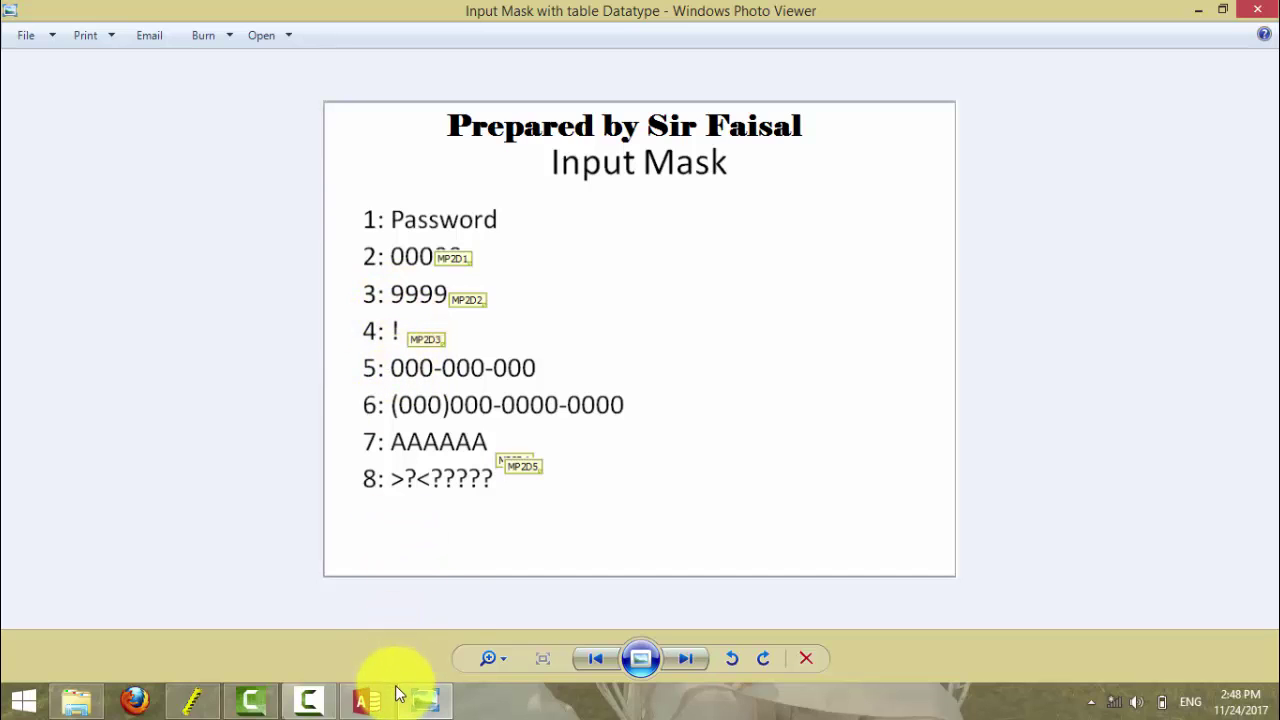
mouse_move(396, 688)
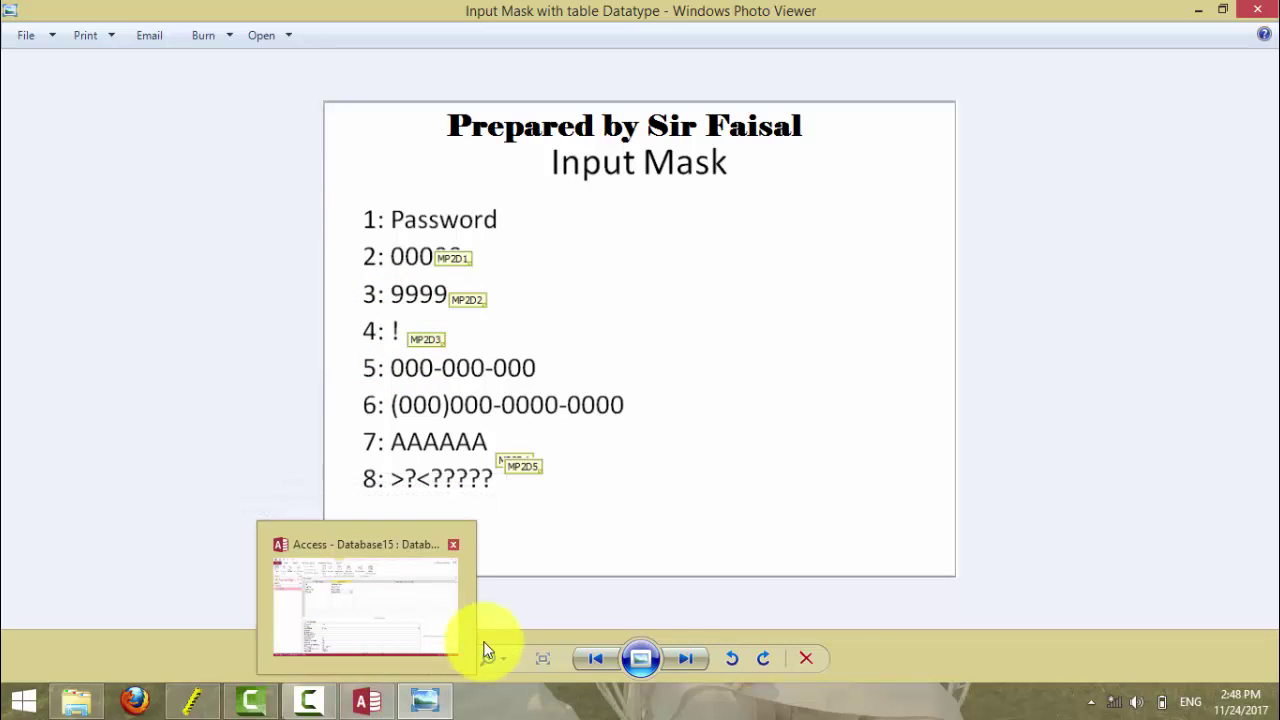
left_click(421, 698)
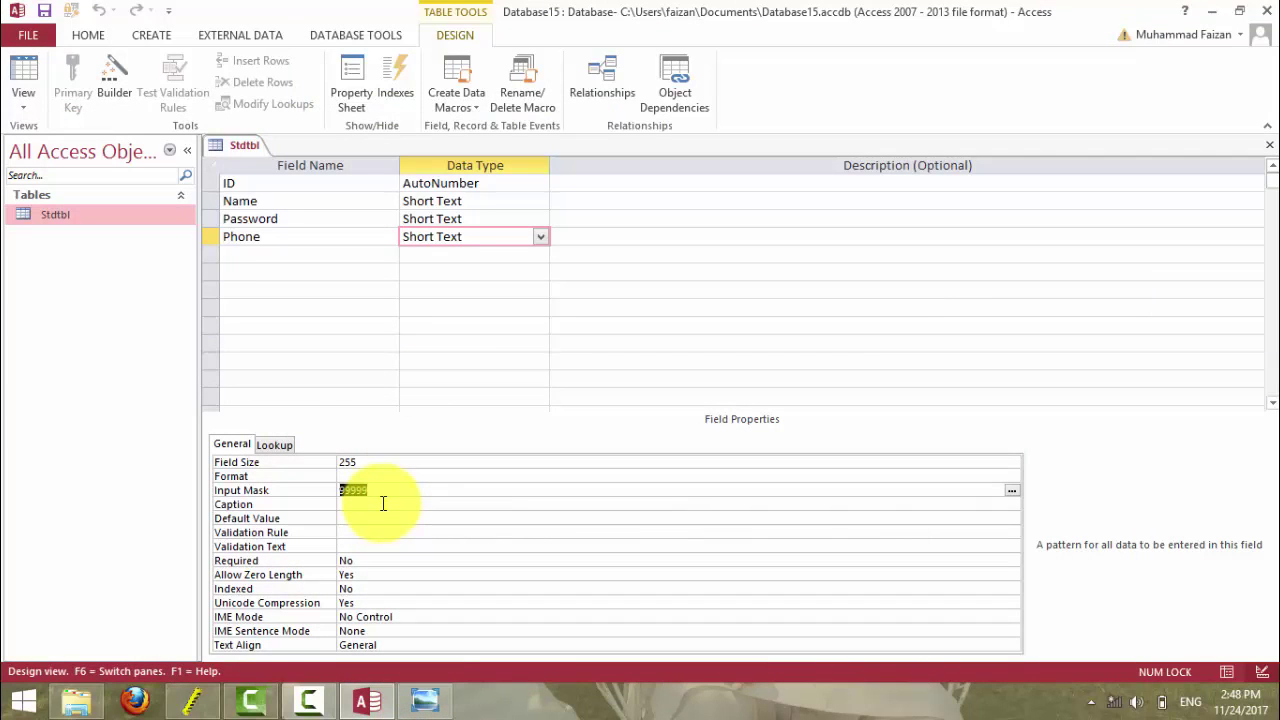
type("1")
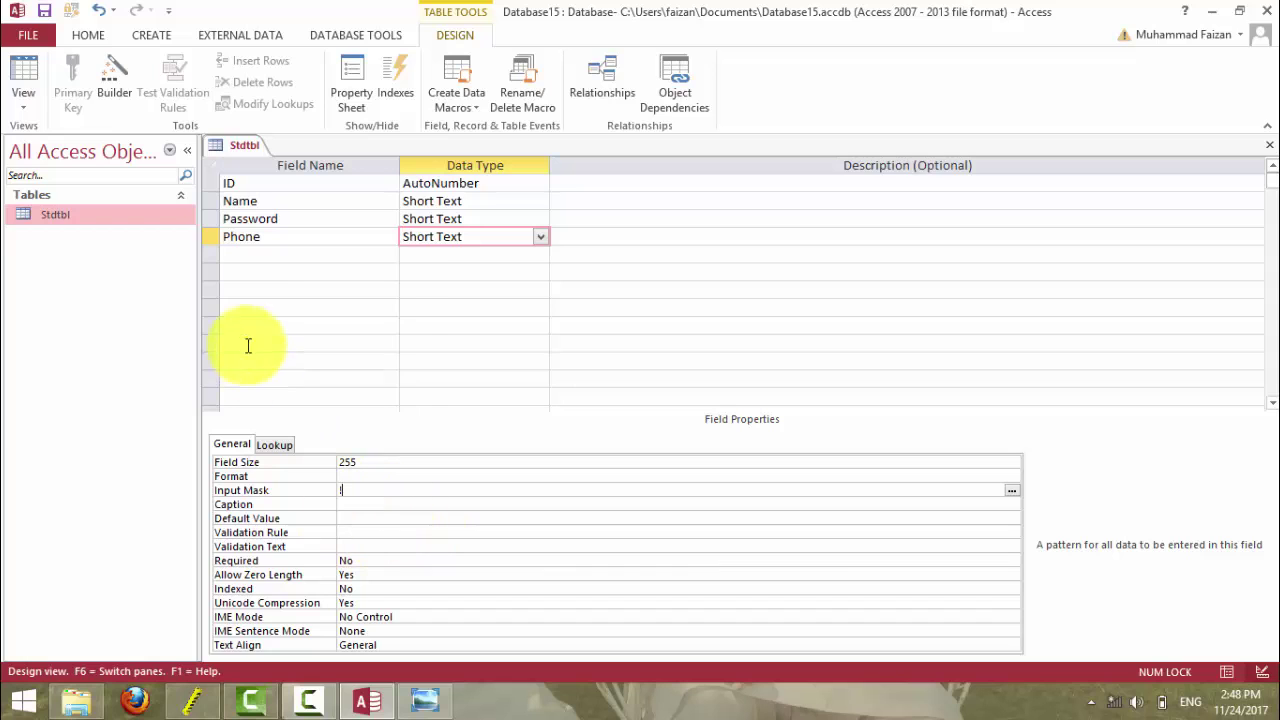
left_click(30, 72)
- Save the design and start record 27 from the new row's Phone cell
left_click(600, 403)
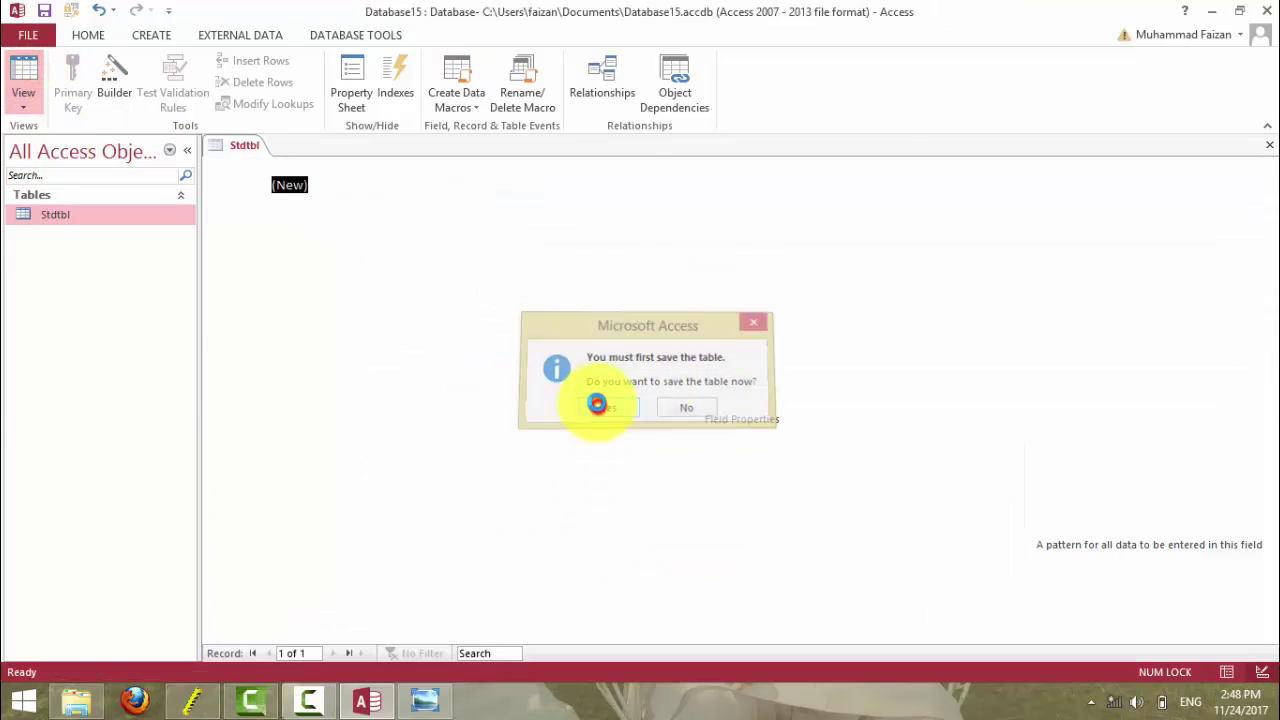
left_click(590, 188)
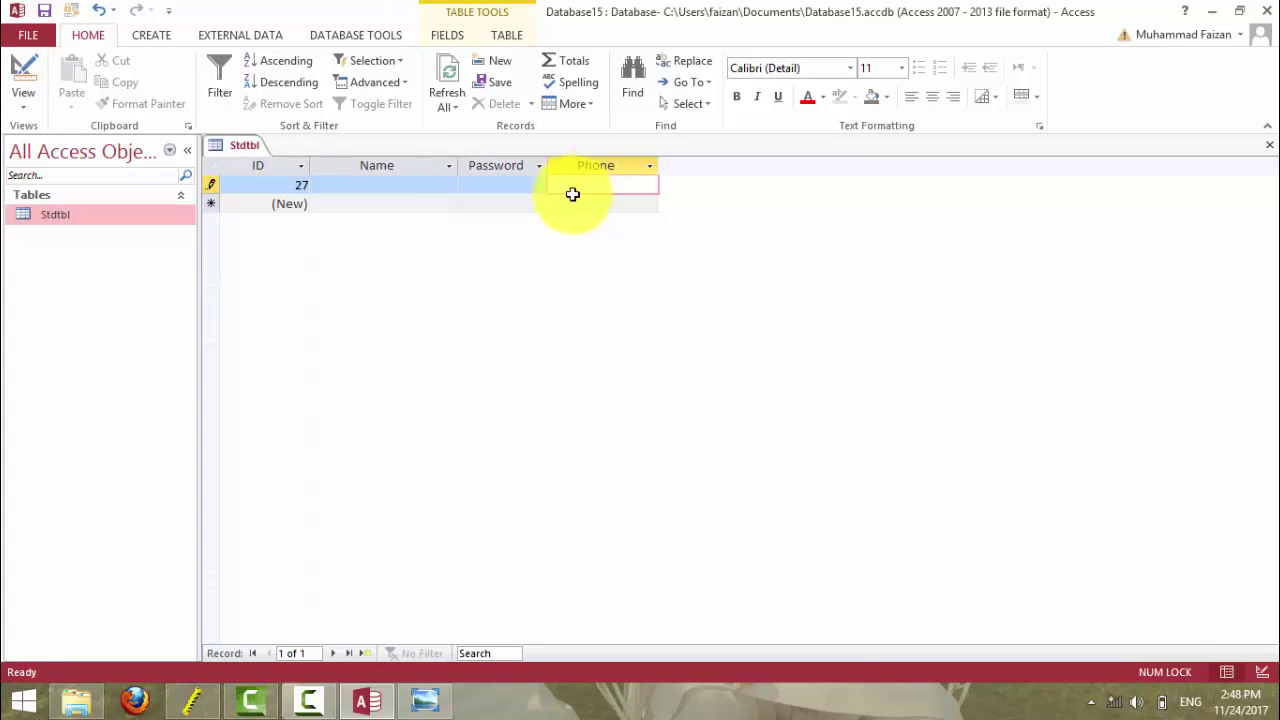
left_click(572, 201)
left_click(575, 189)
- Open Stdtbl's design, select the Phone Input Mask box, and view the mask reference slide
left_click(29, 69)
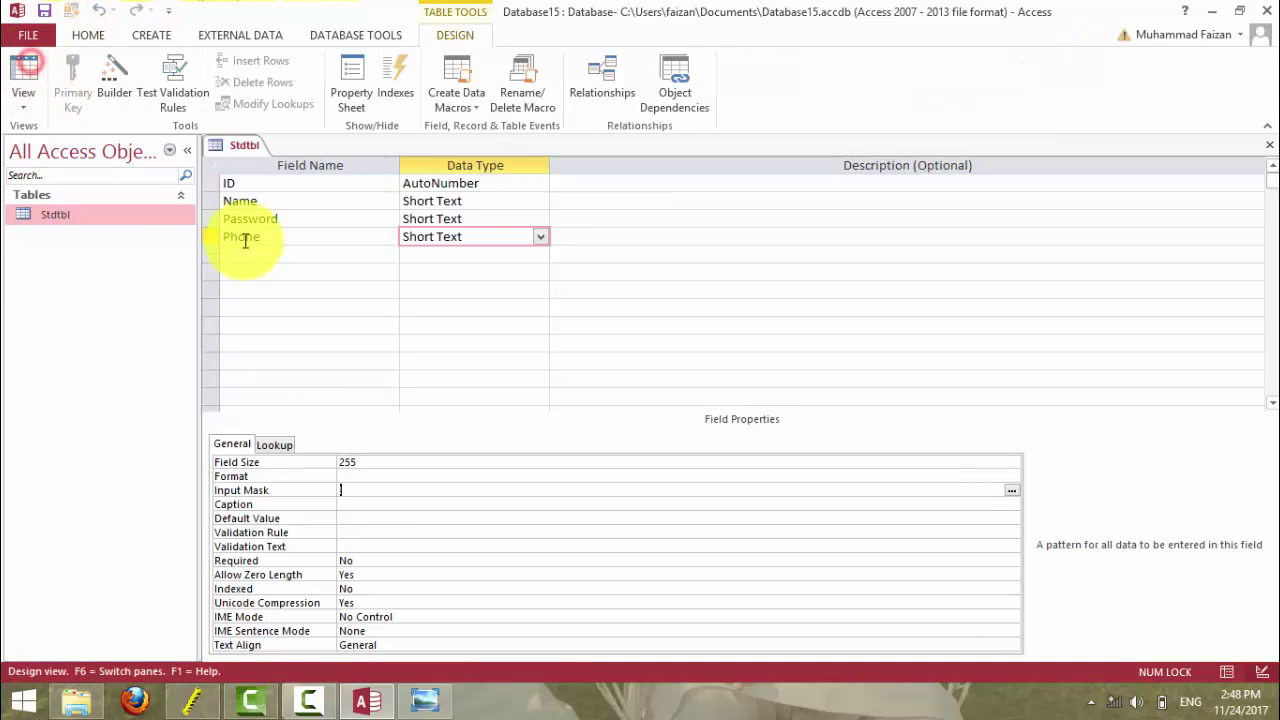
left_click(342, 491)
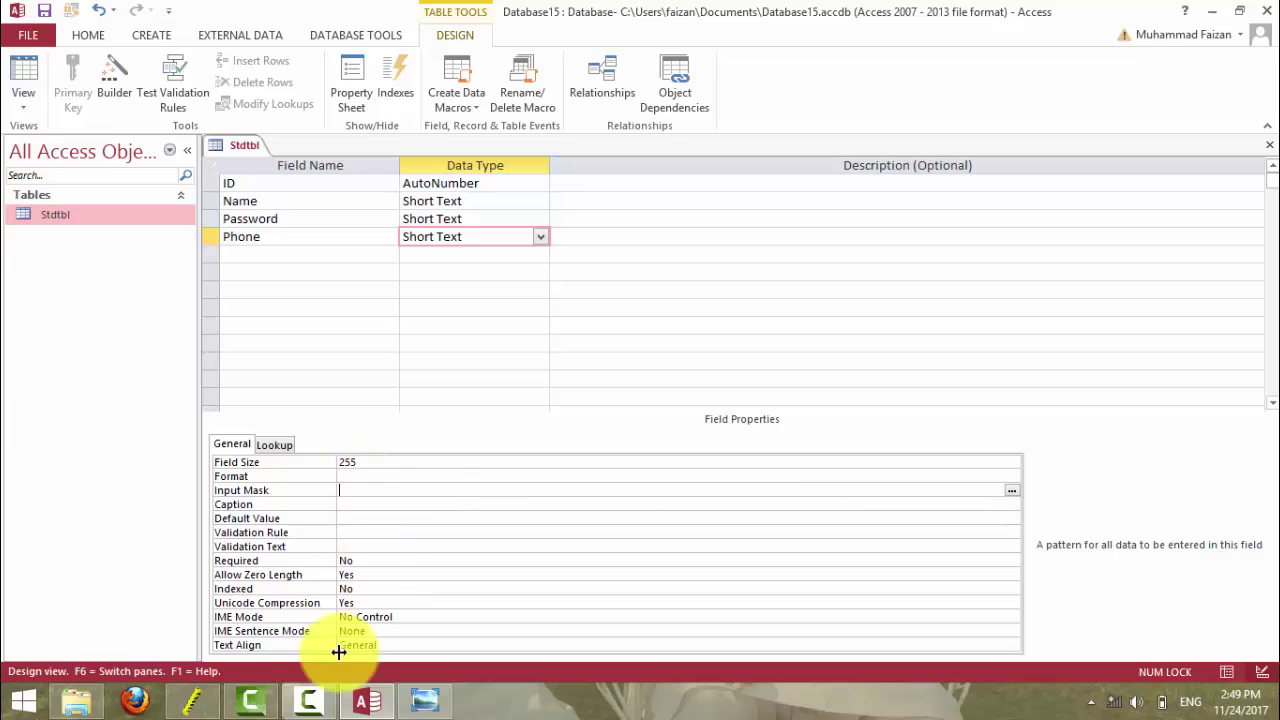
left_click(410, 704)
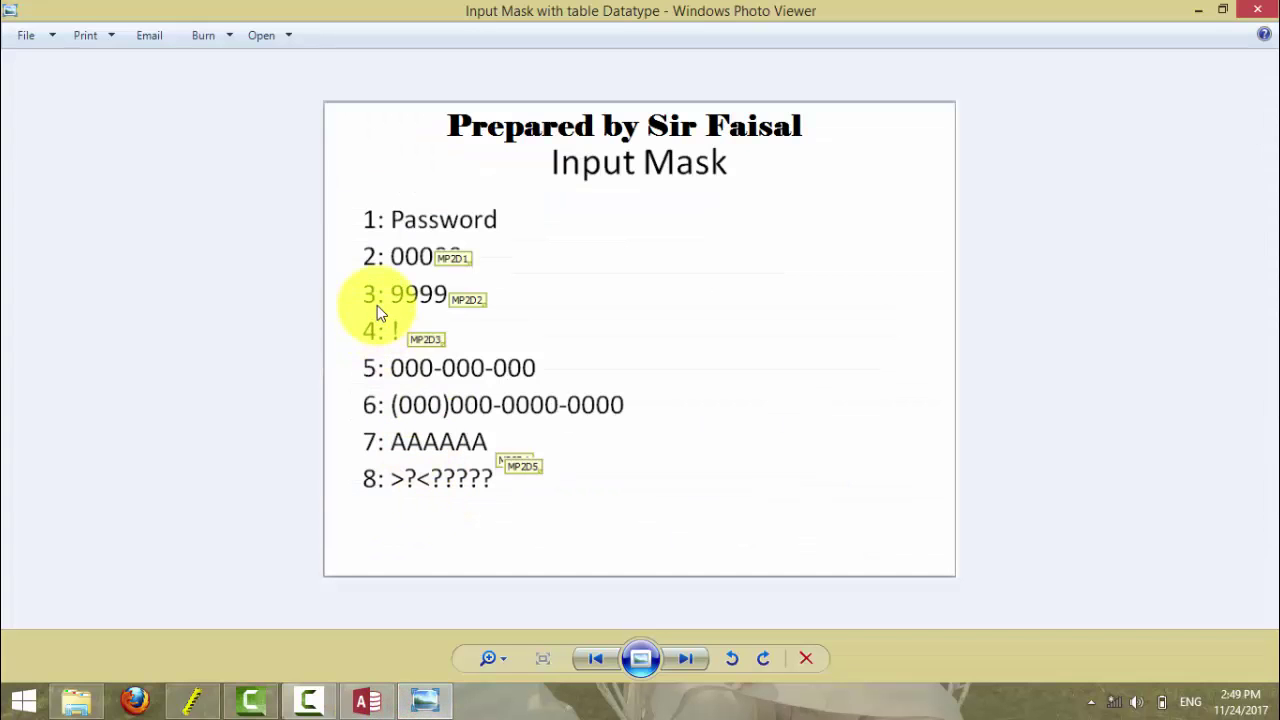
left_click(425, 697)
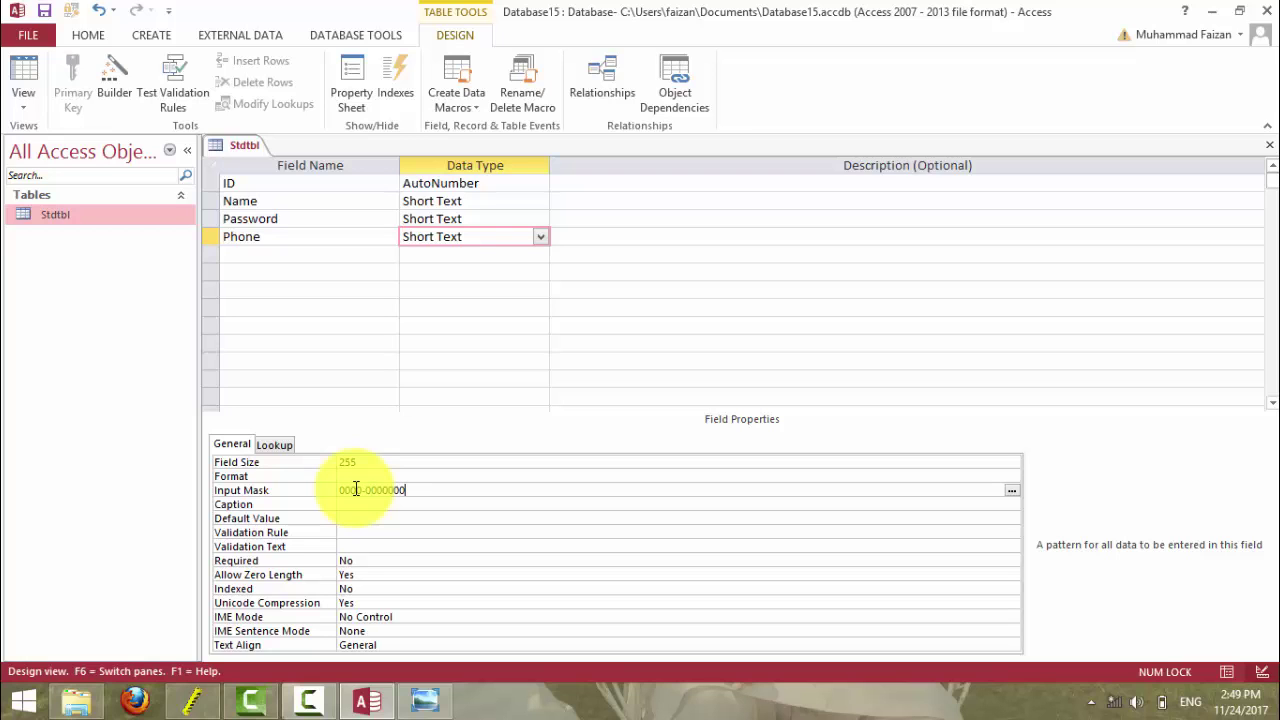
key("Return")
left_click(35, 80)
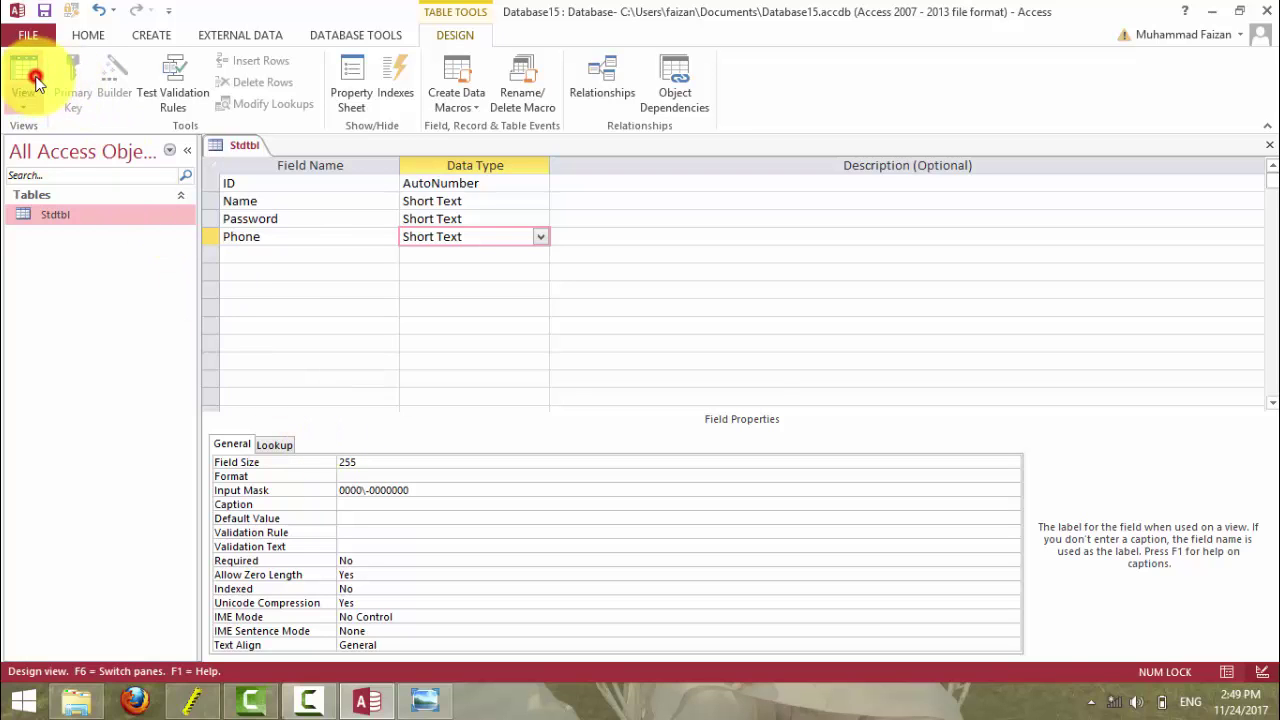
left_click(605, 403)
left_click(558, 183)
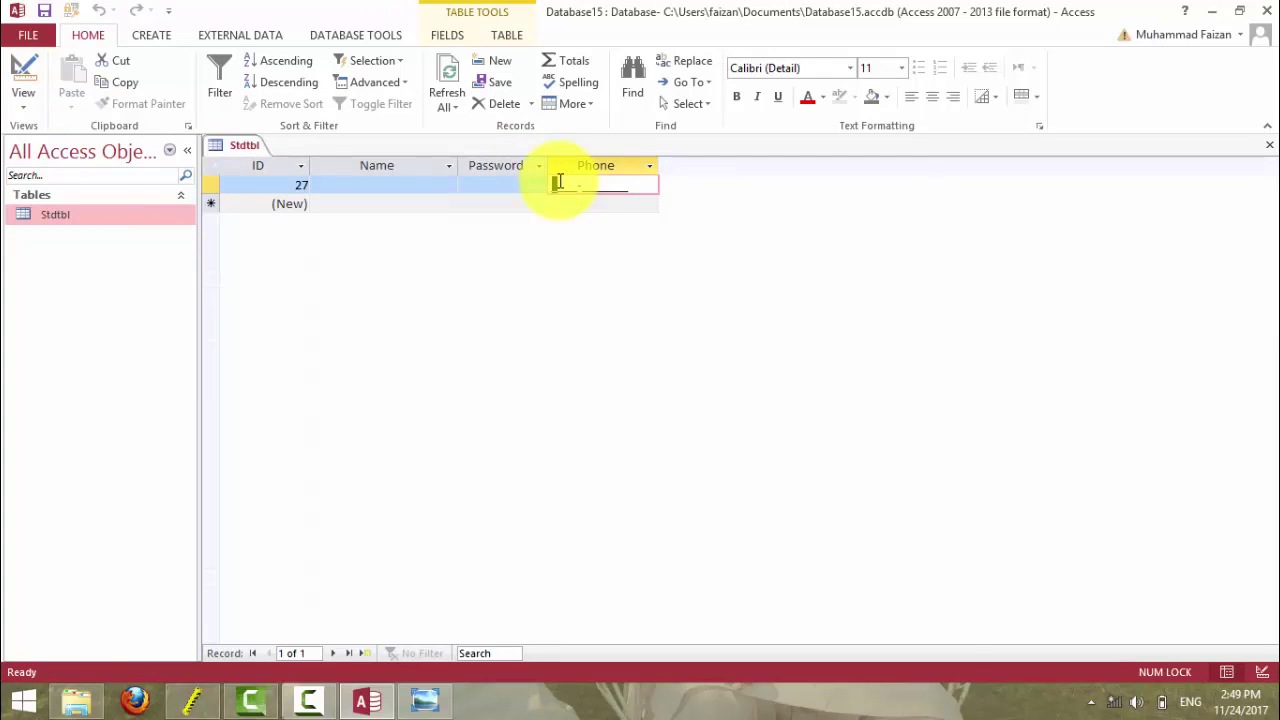
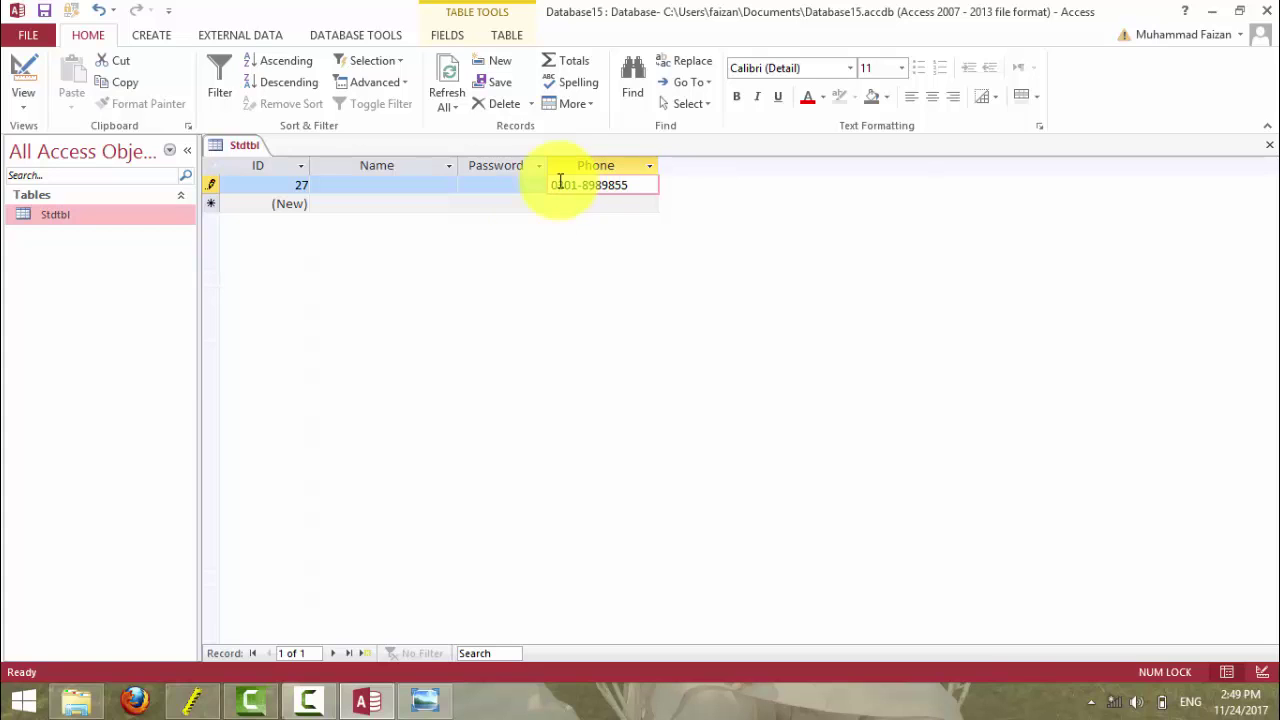
left_click(557, 206)
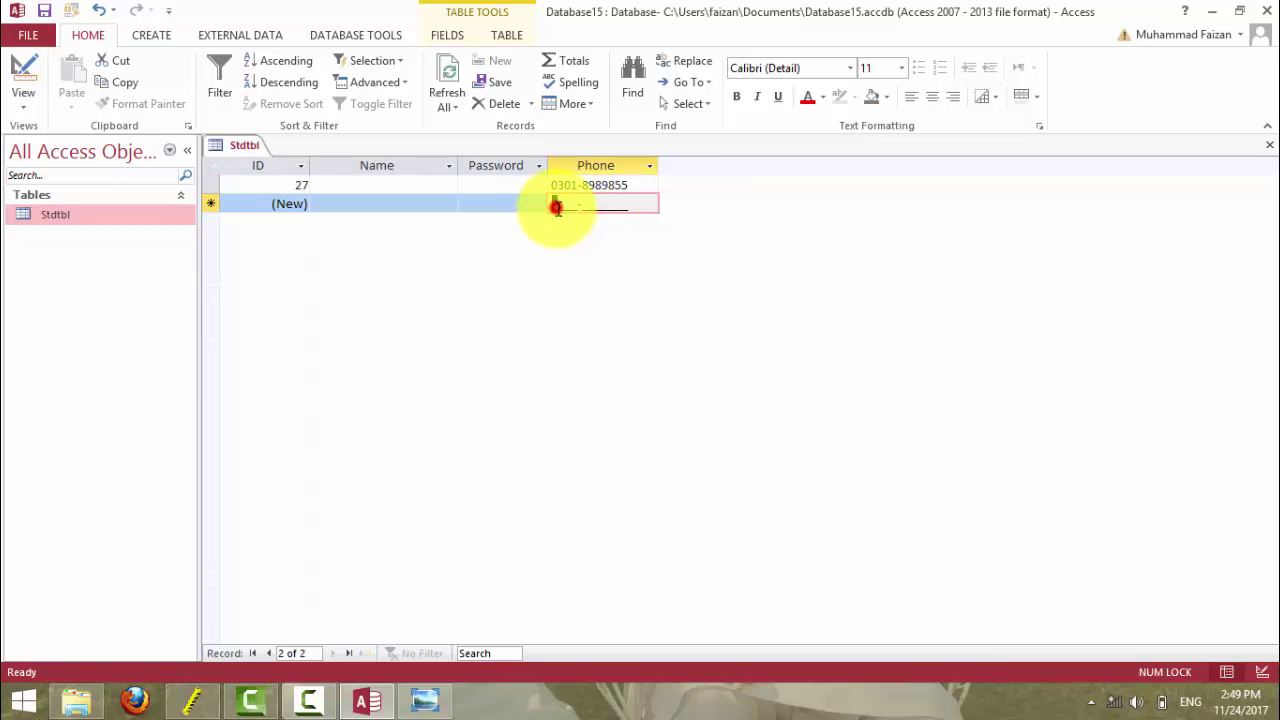
left_click(28, 68)
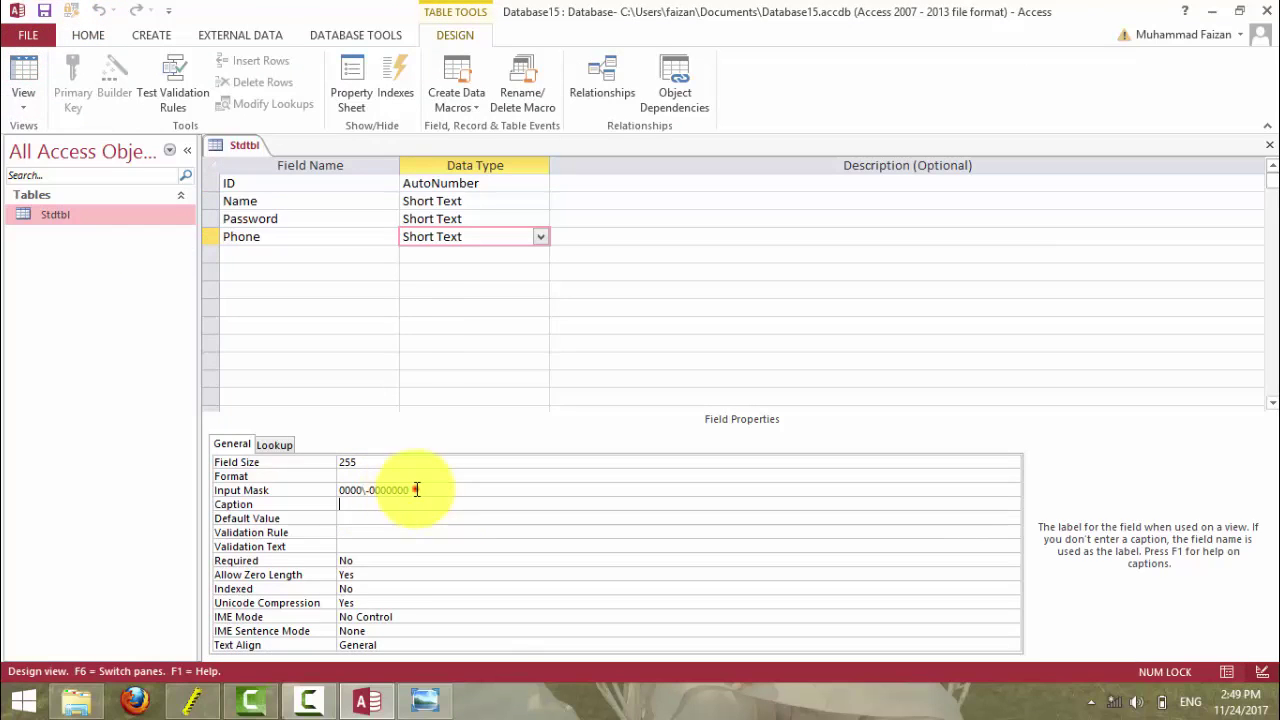
- Clear the Phone field's input mask and review the Input Mask reference slide
double_click(416, 489)
key("BackSpace")
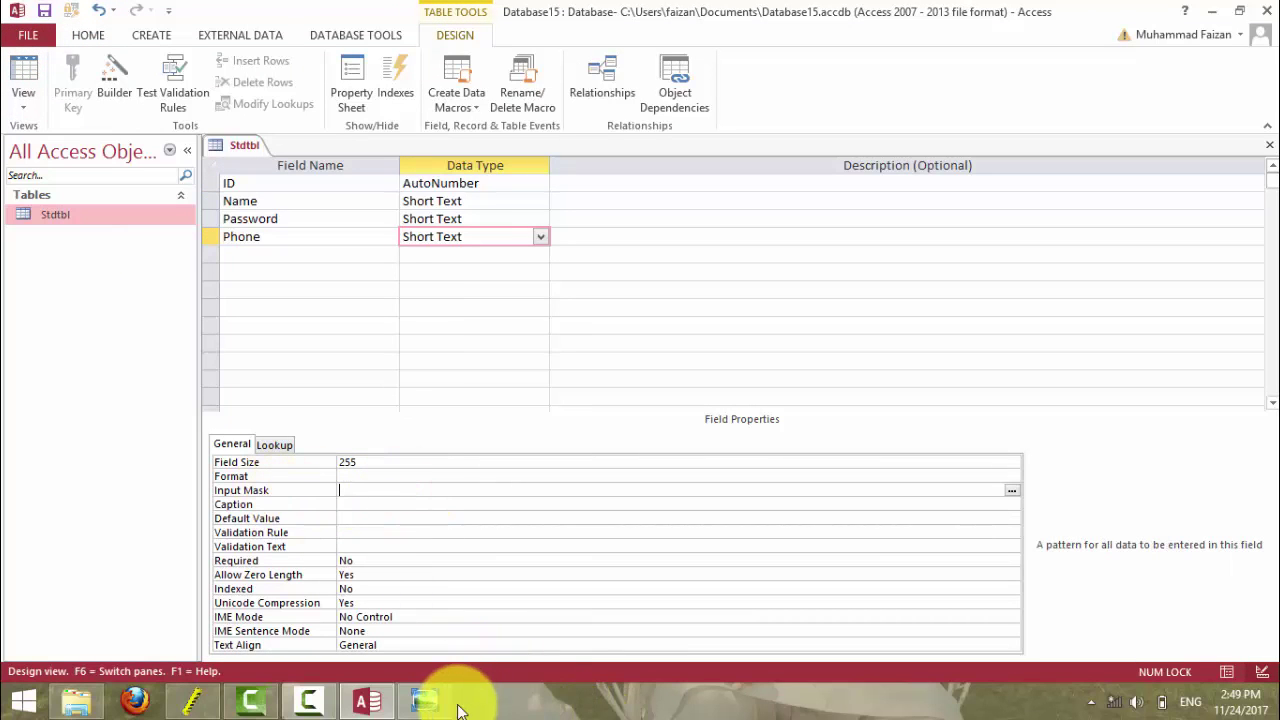
left_click(452, 704)
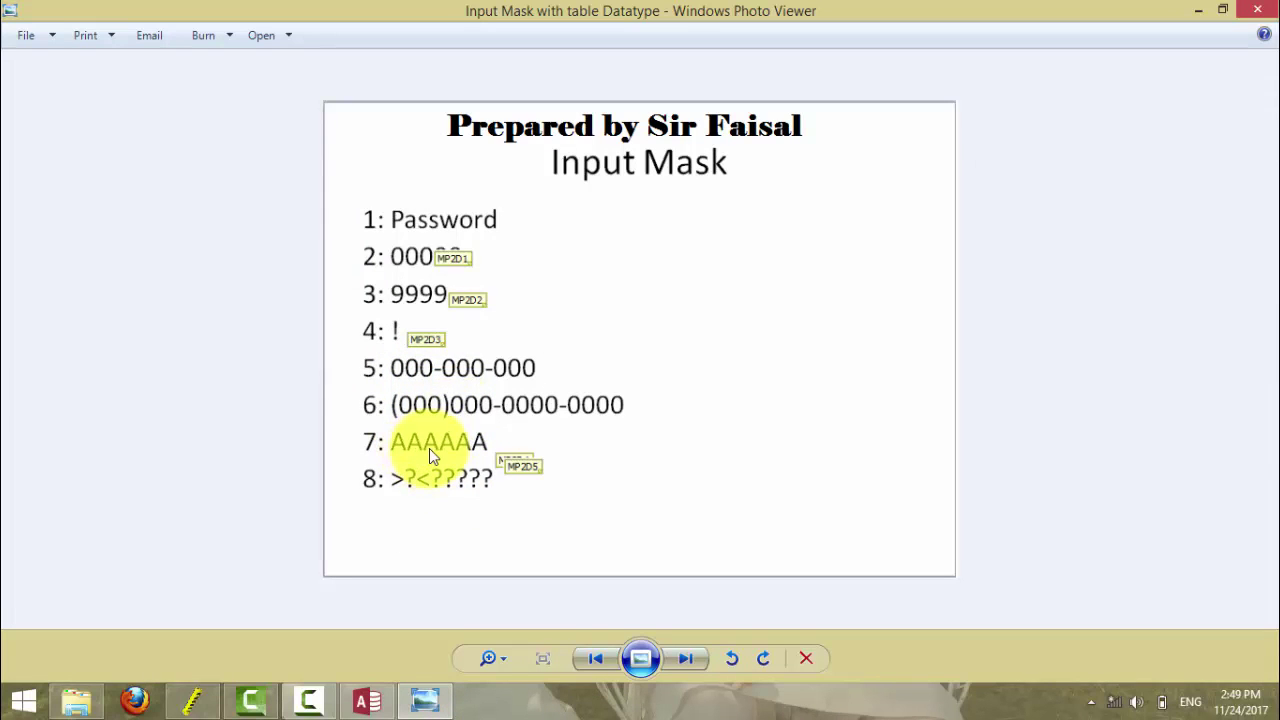
left_click(368, 700)
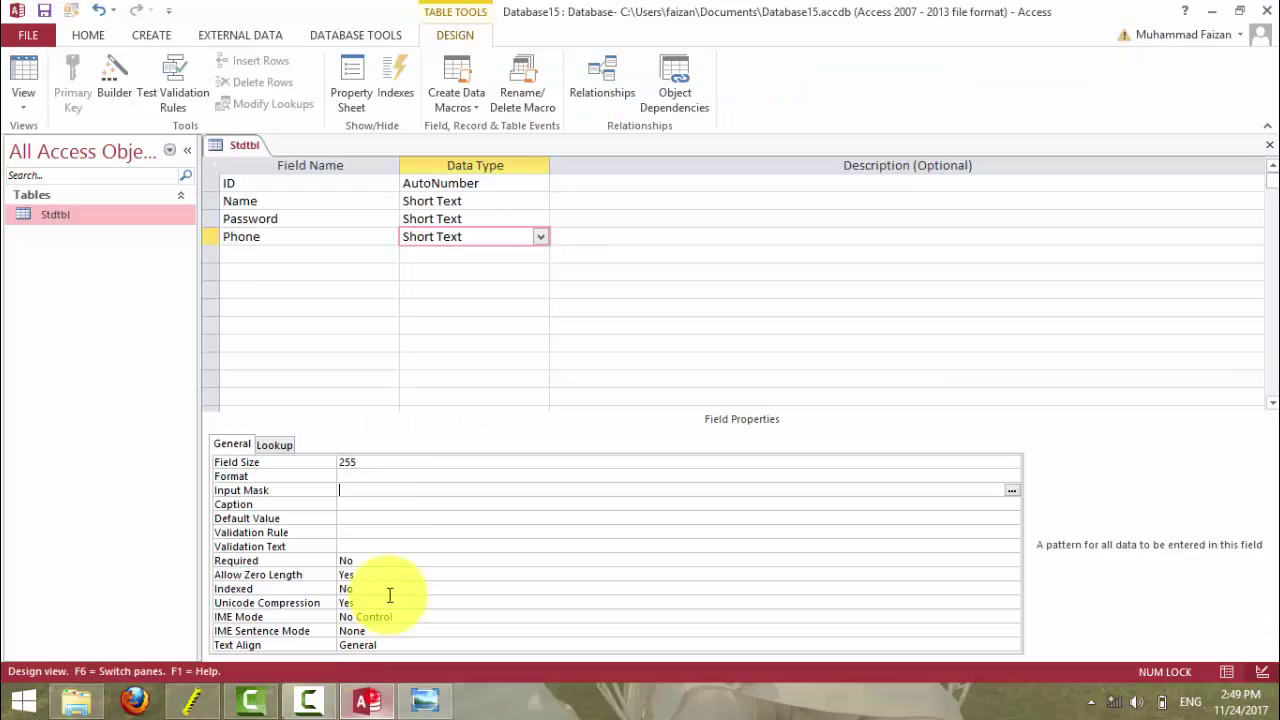
- Commit the aaaaaa Phone input mask and save the table to show the datasheet
left_click(383, 508)
left_click(38, 88)
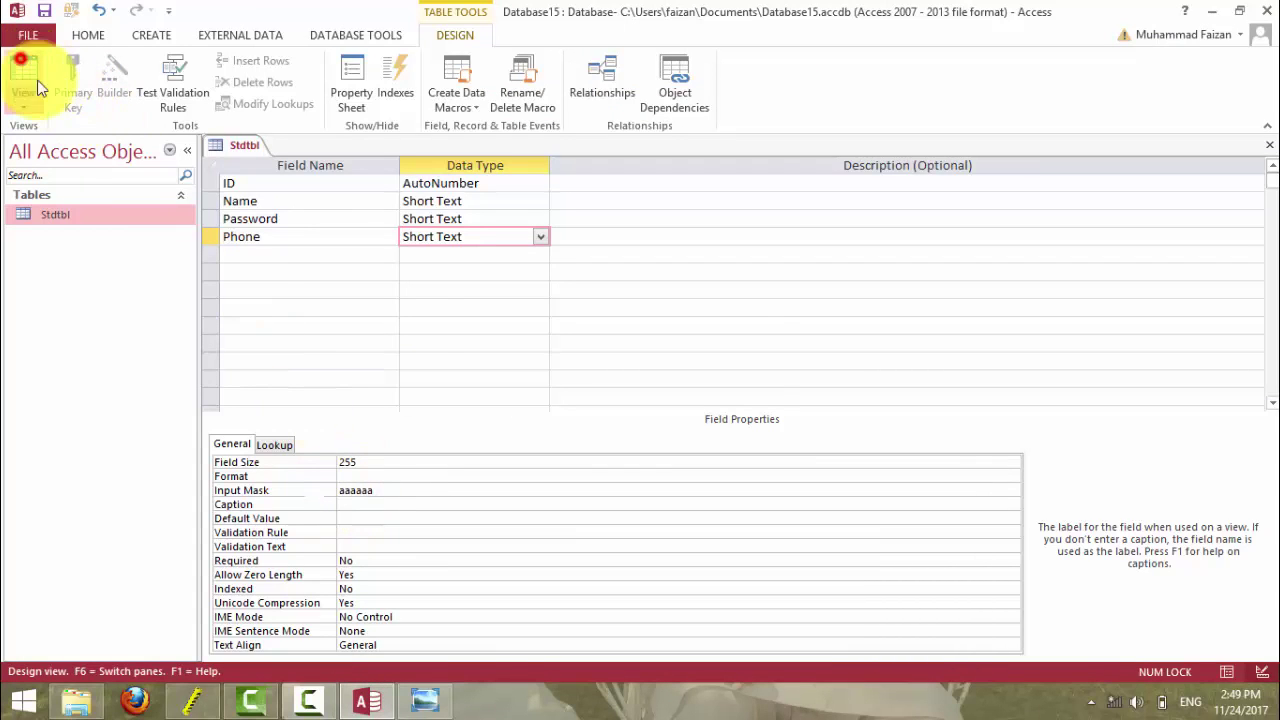
left_click(601, 404)
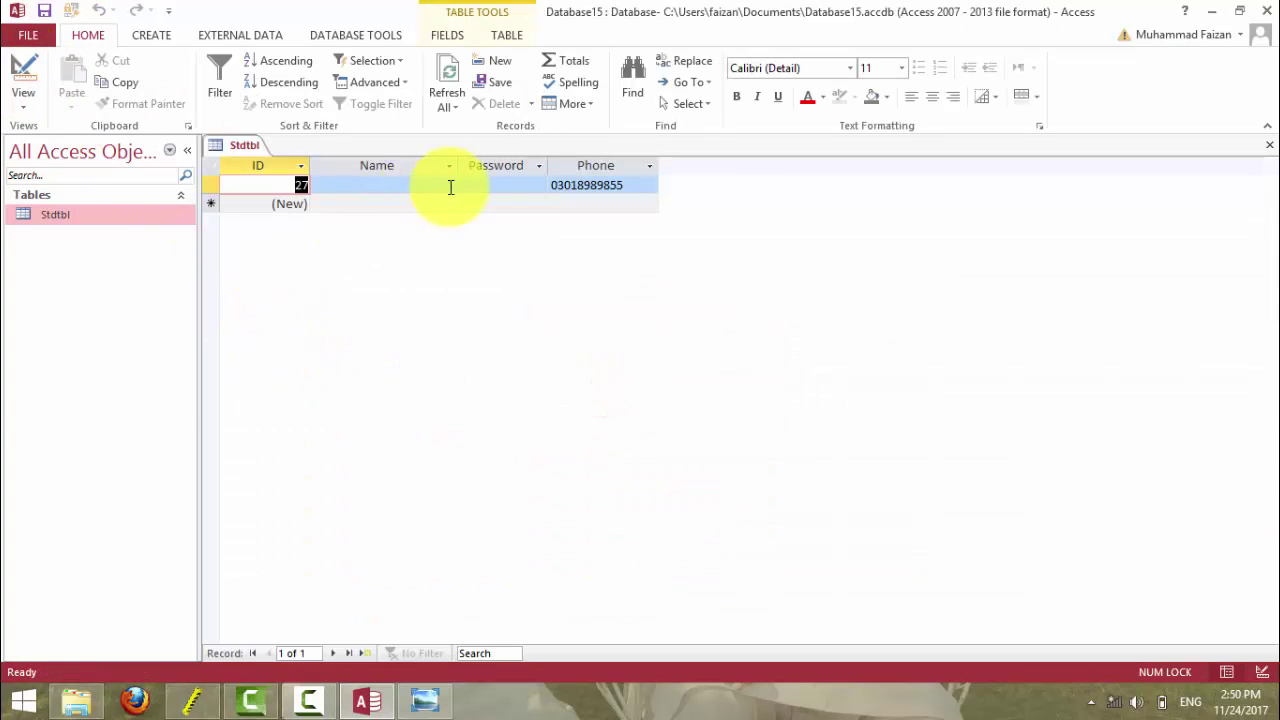
- Start record 28 and test its Phone with a name and with 053453, erasing each
left_click(591, 186)
left_click(572, 204)
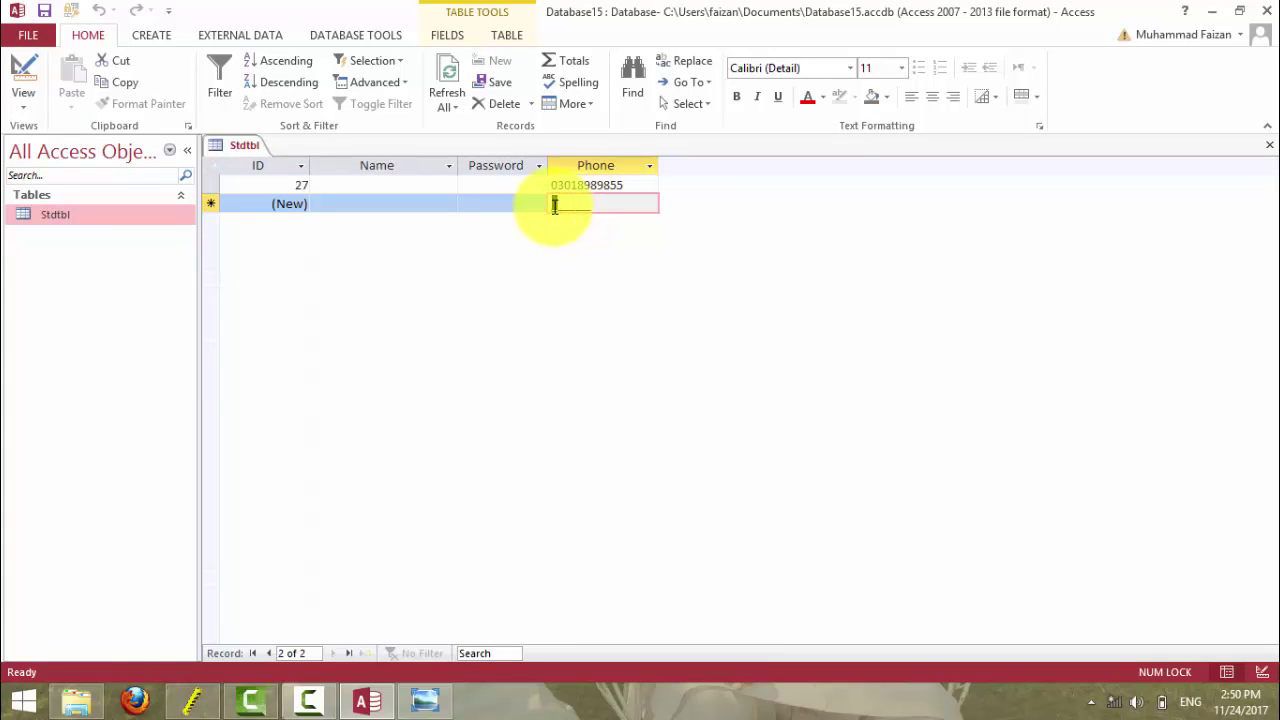
type("faisal")
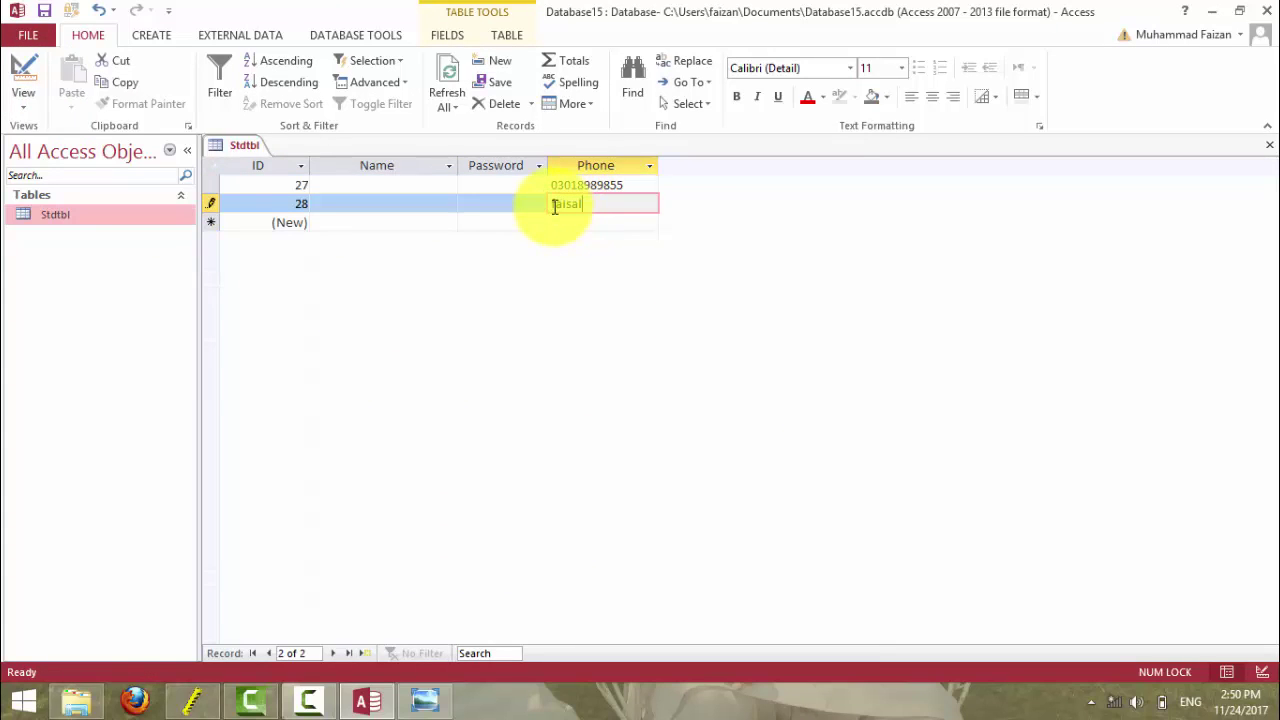
key("BackSpace")
key("BackSpace")
key("BackSpace")
key("BackSpace")
key("BackSpace")
key("BackSpace")
type("053453")
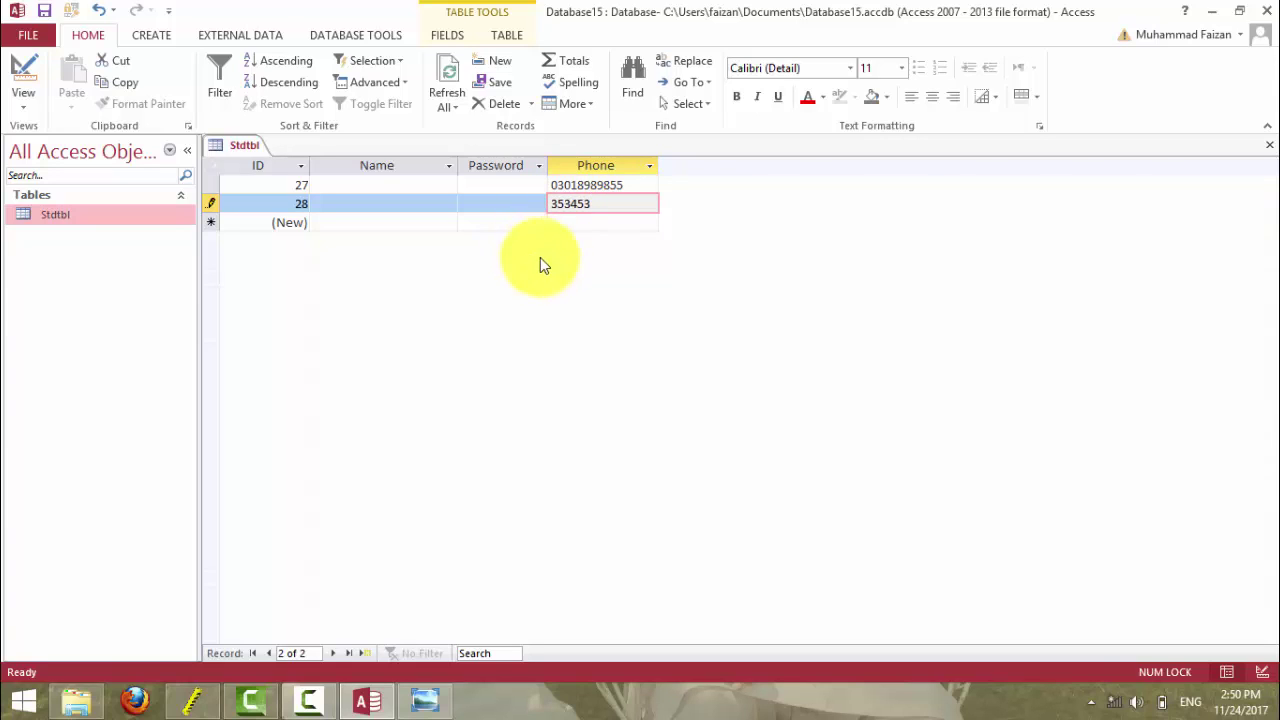
key("BackSpace")
key("BackSpace")
key("BackSpace")
key("BackSpace")
key("BackSpace")
key("BackSpace")
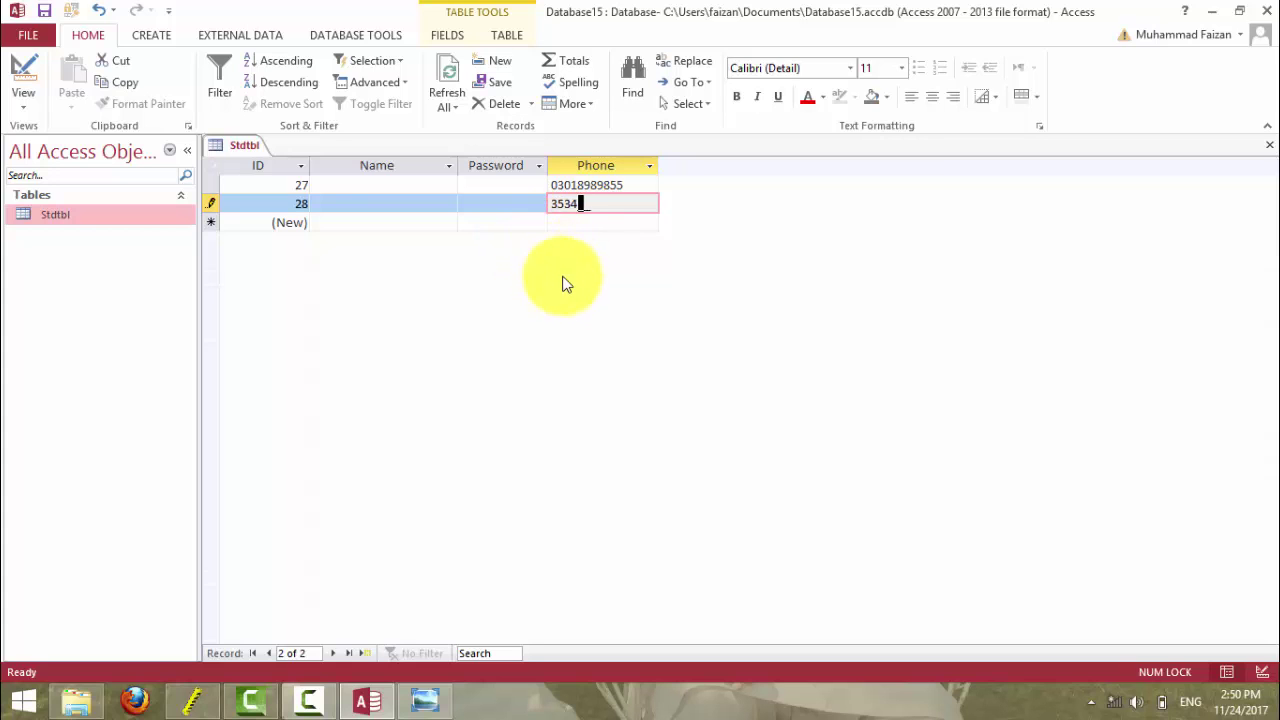
left_click(425, 700)
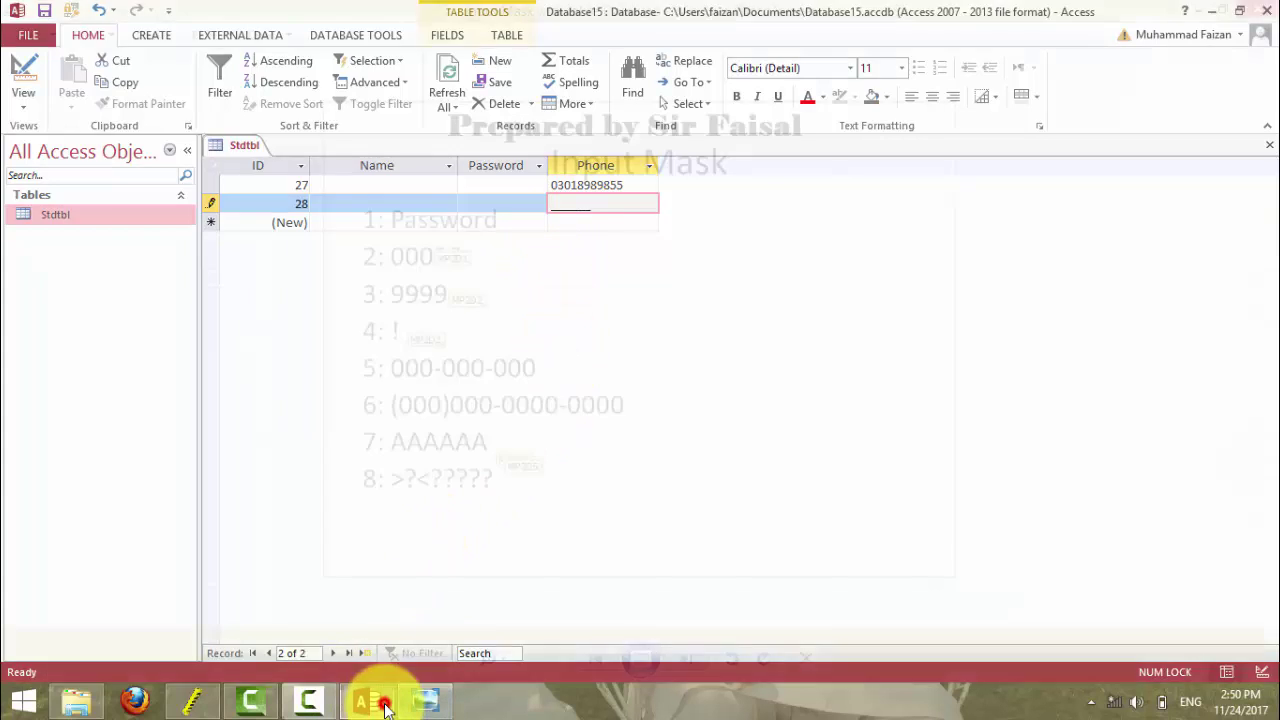
- Extend the Phone field's input mask to aaaaaaaaaaaa and save the table
left_click(378, 705)
left_click(23, 70)
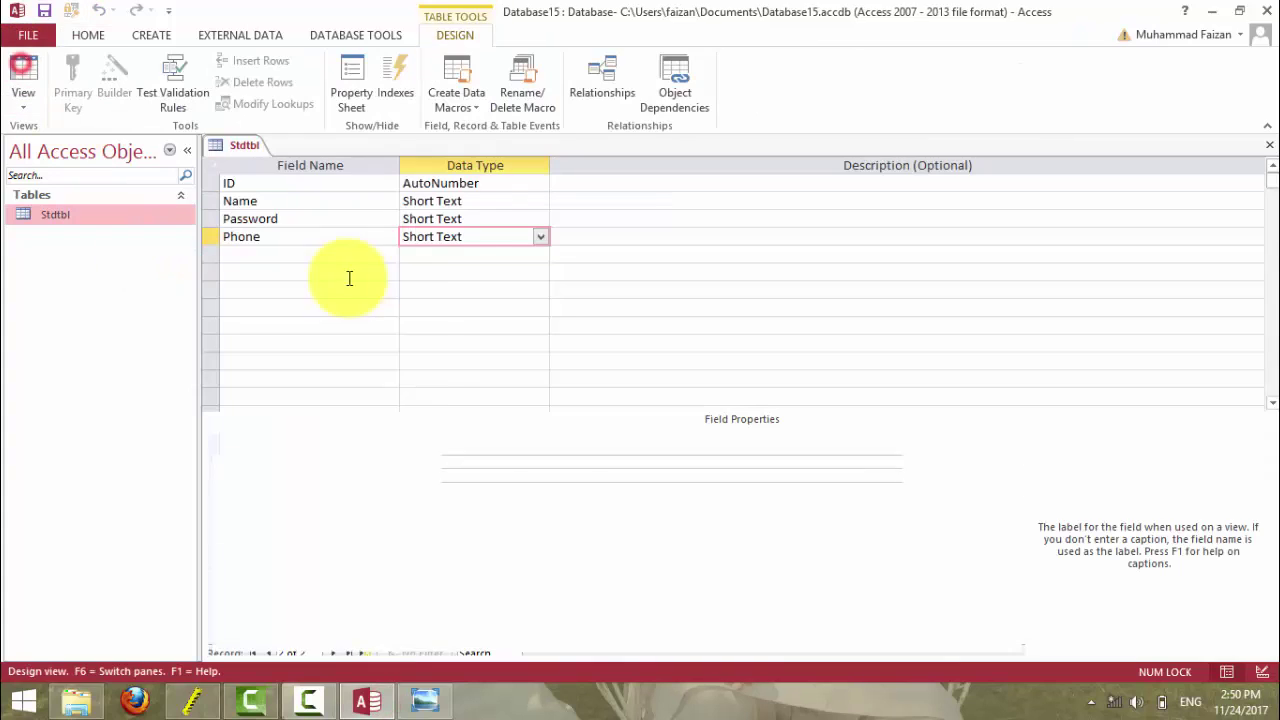
left_click(378, 490)
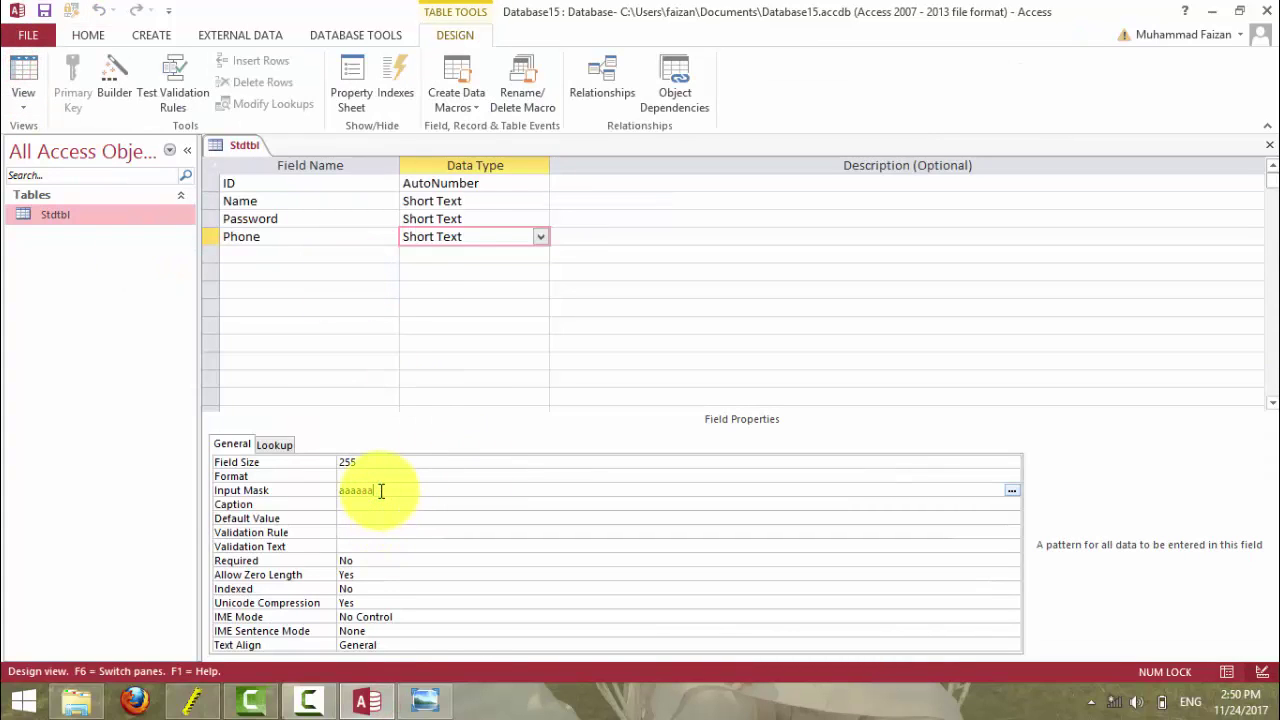
type("aaaaaaaaaaaaa")
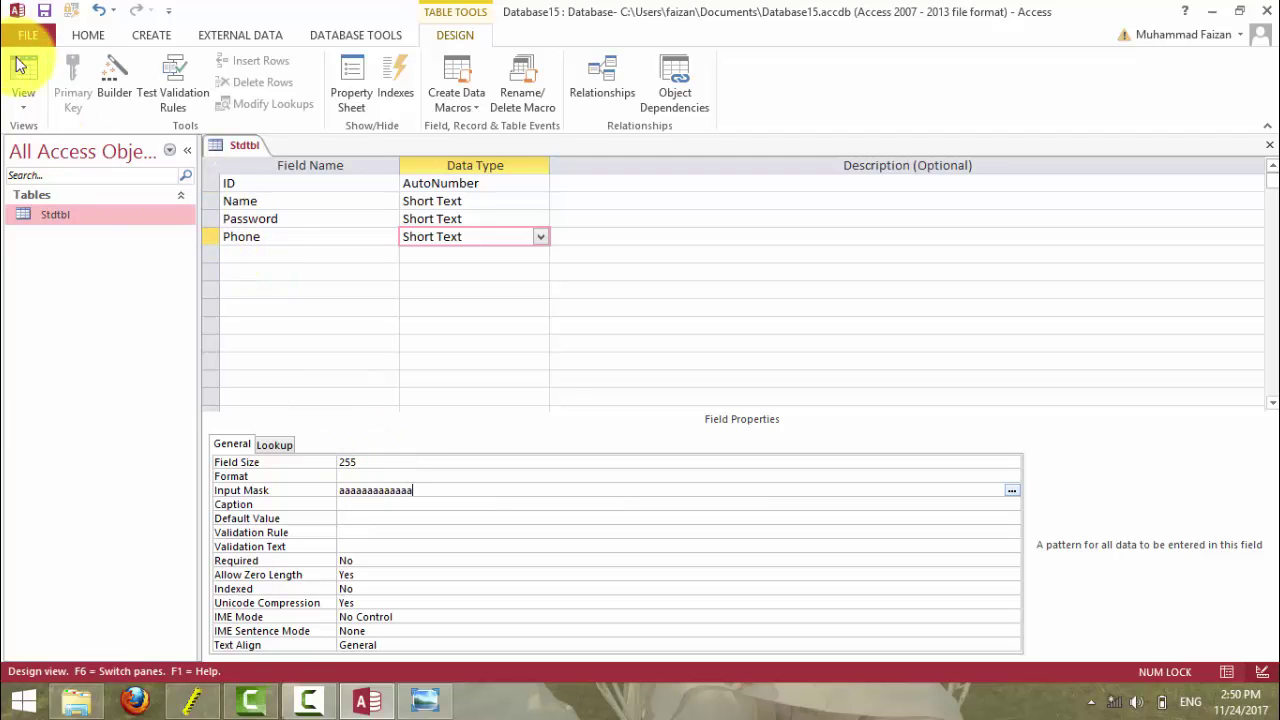
left_click(23, 70)
left_click(588, 407)
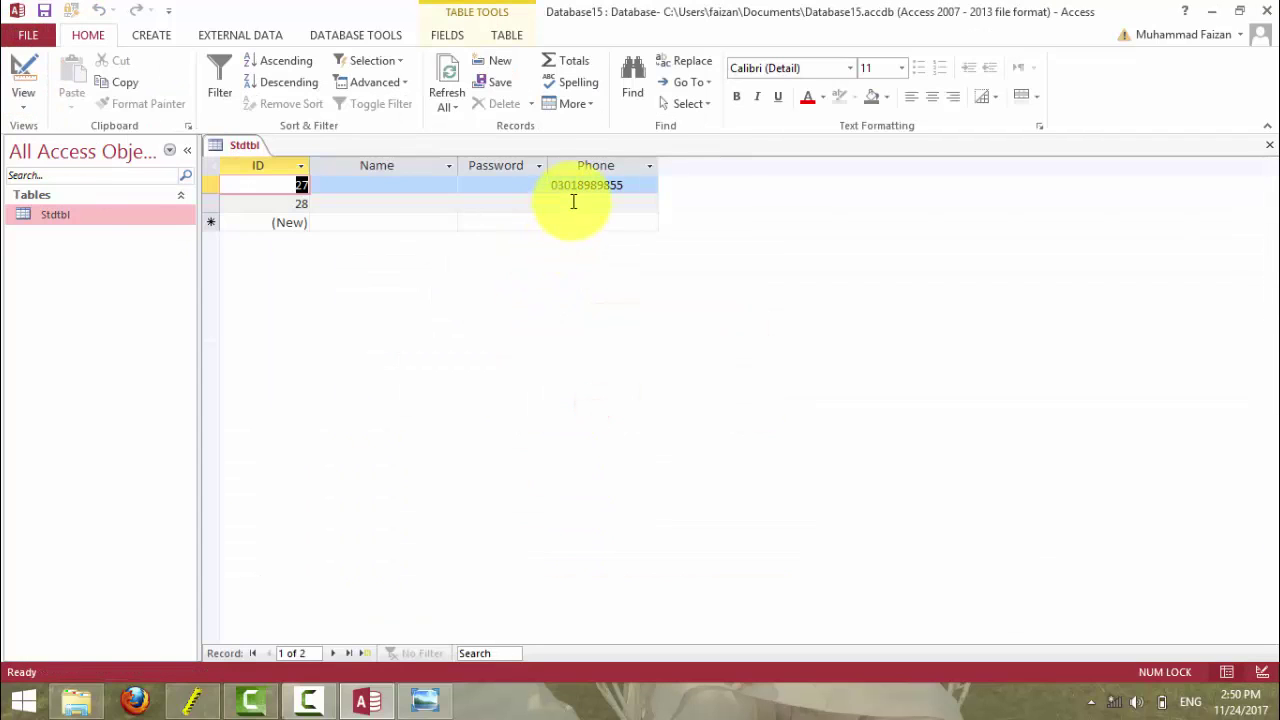
- Test the mask in record 28's Phone with letters and digits, then clear the entry
left_click(570, 200)
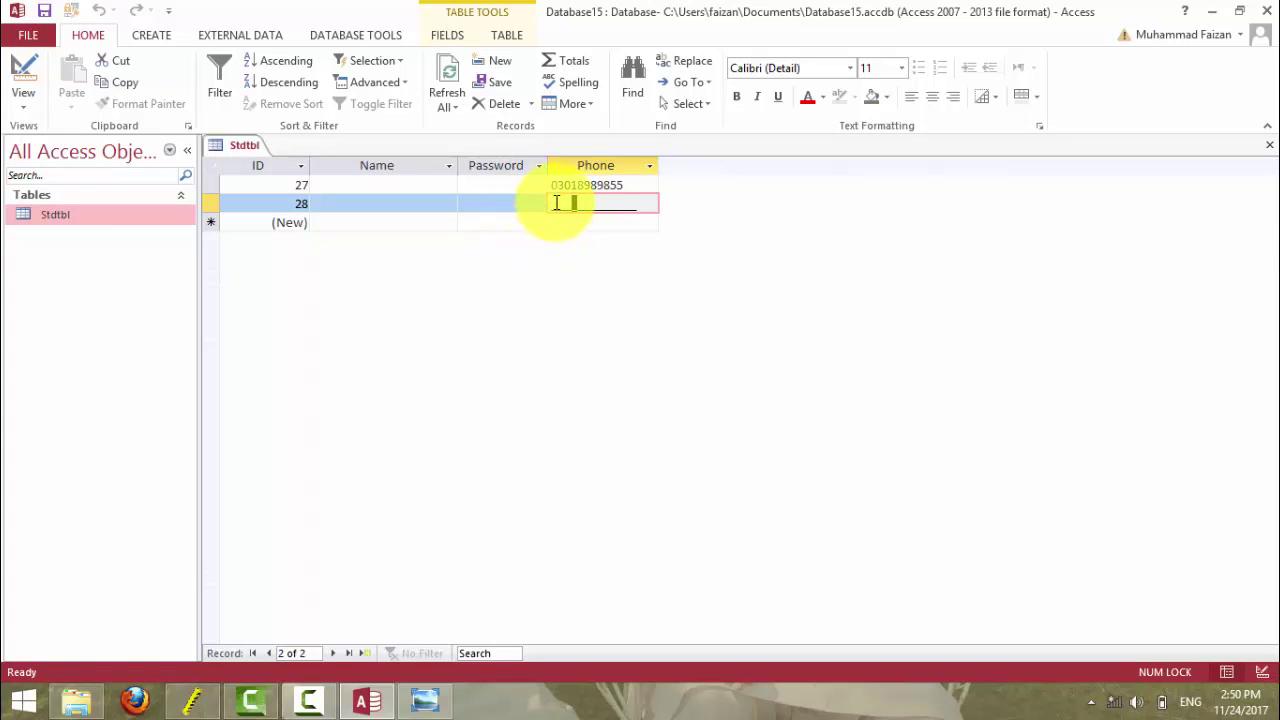
left_click(555, 203)
type("gddgdsfgdsfg")
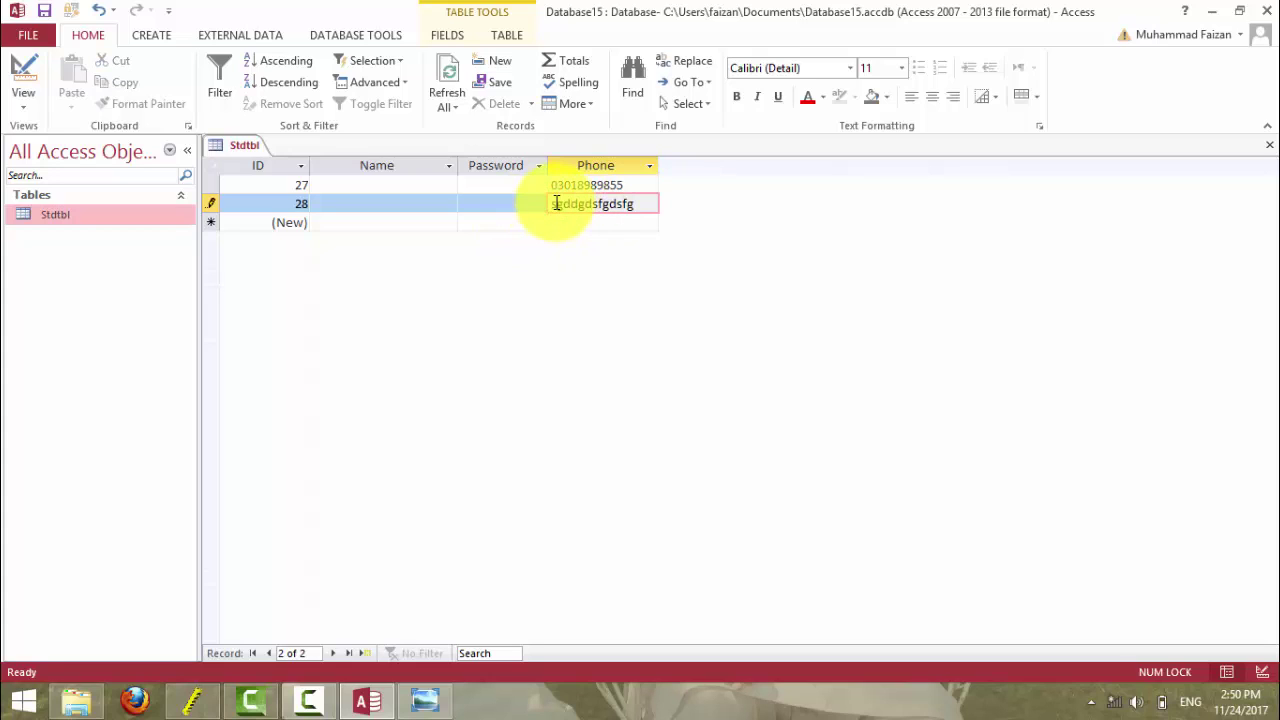
key("BackSpace")
key("BackSpace")
key("BackSpace")
key("BackSpace")
key("BackSpace")
key("BackSpace")
key("BackSpace")
key("BackSpace")
key("BackSpace")
key("BackSpace")
key("BackSpace")
type("1234234234")
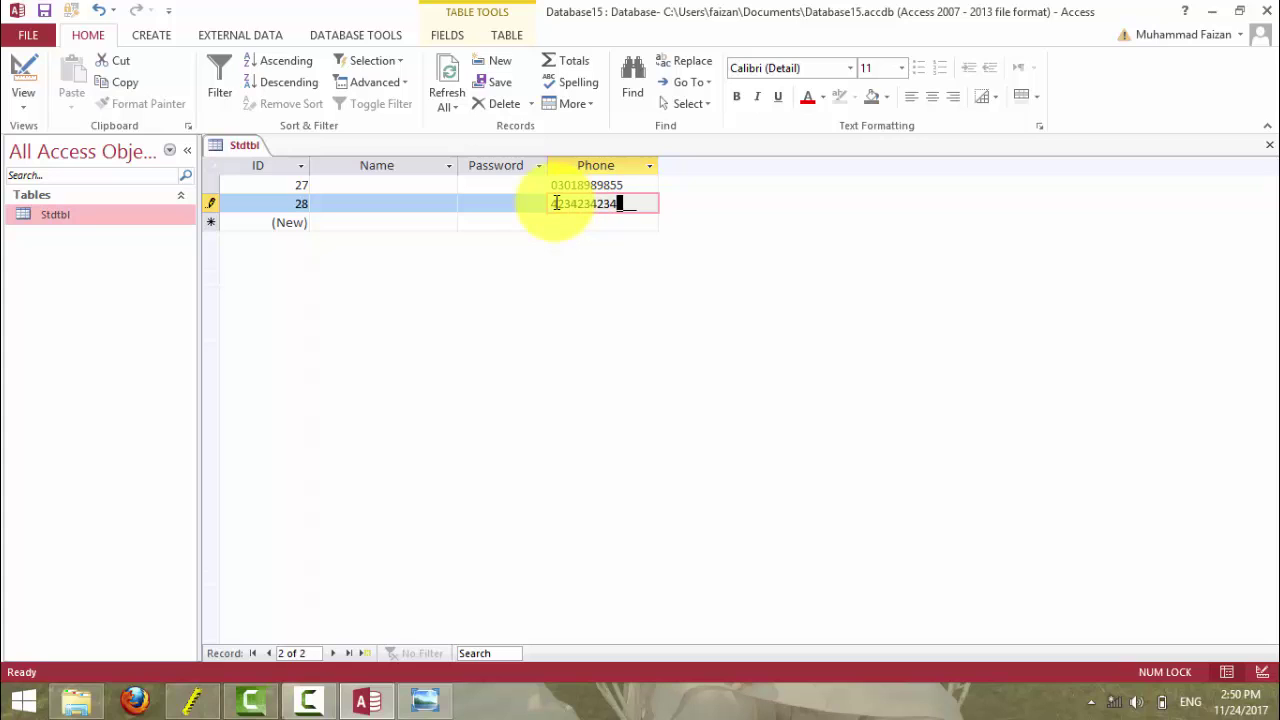
key("BackSpace")
key("BackSpace")
key("BackSpace")
key("BackSpace")
key("BackSpace")
key("BackSpace")
key("BackSpace")
key("BackSpace")
key("BackSpace")
key("BackSpace")
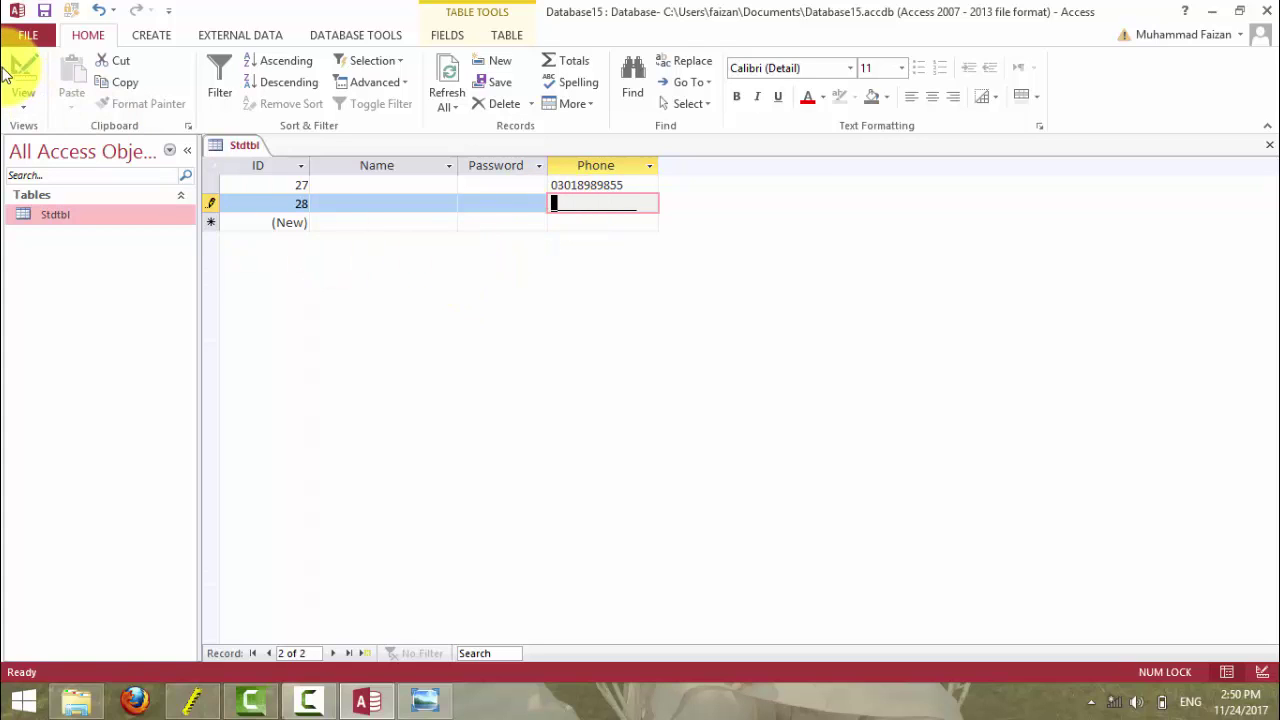
left_click(21, 70)
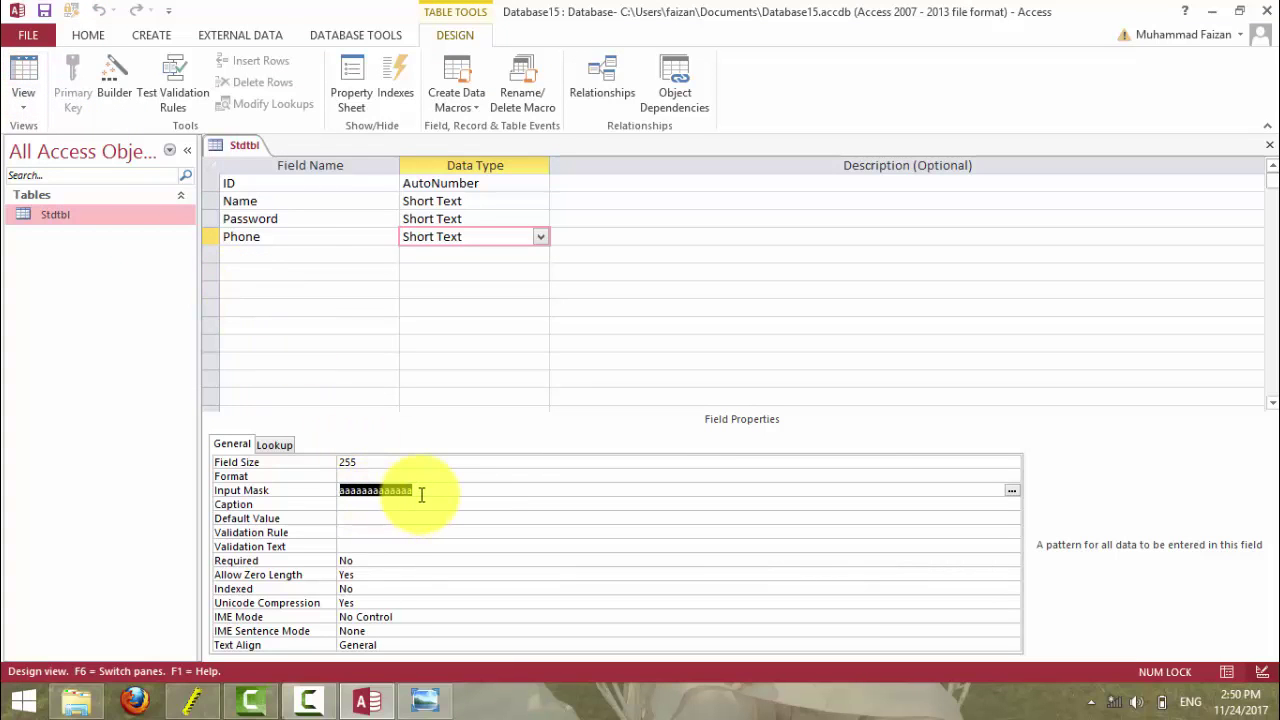
- Clear the Phone field's input mask and consult the Input Mask reference slide
key("Delete")
left_click(425, 700)
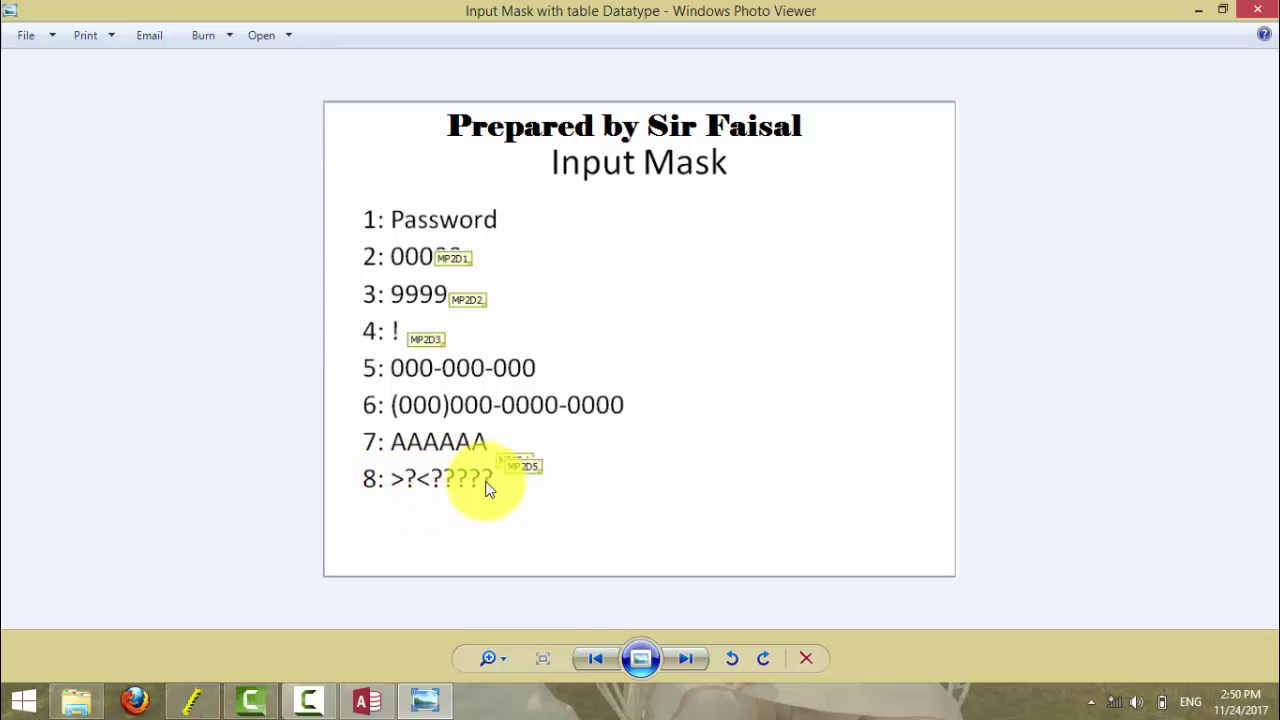
left_click(428, 702)
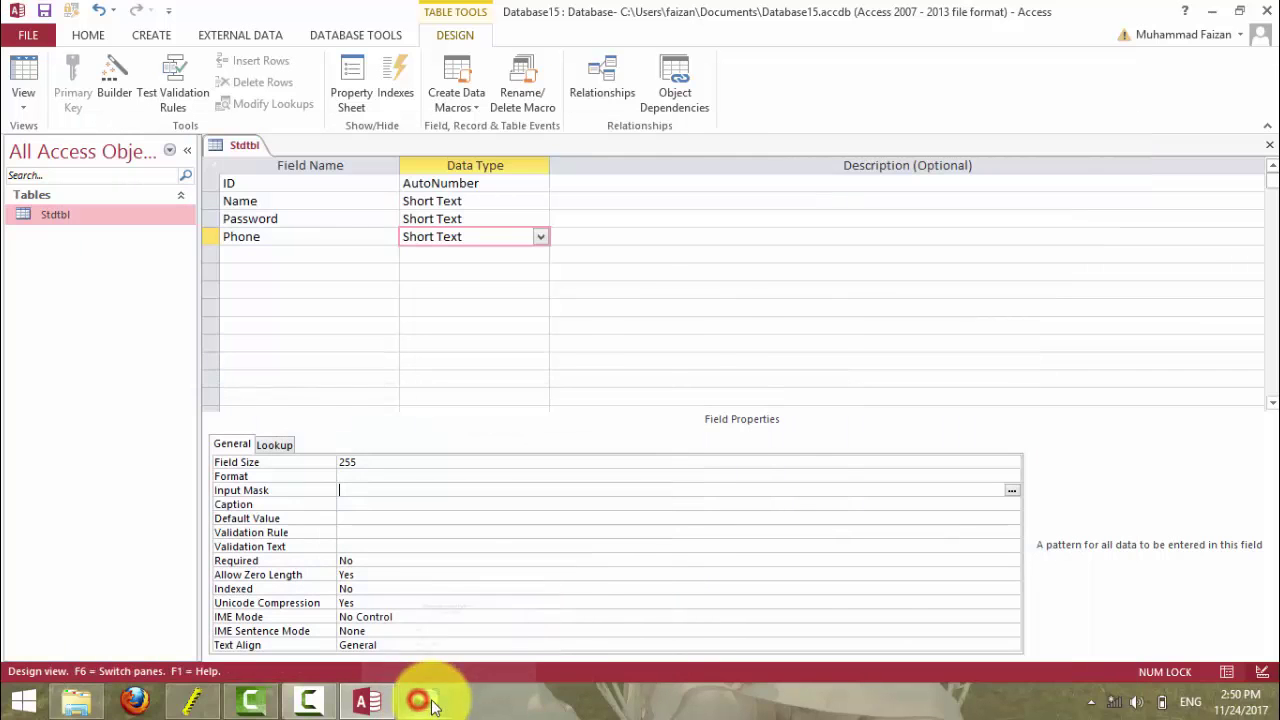
- Save Stdtbl, delete records 27 and 28, then select all field rows in Design view
left_click(23, 75)
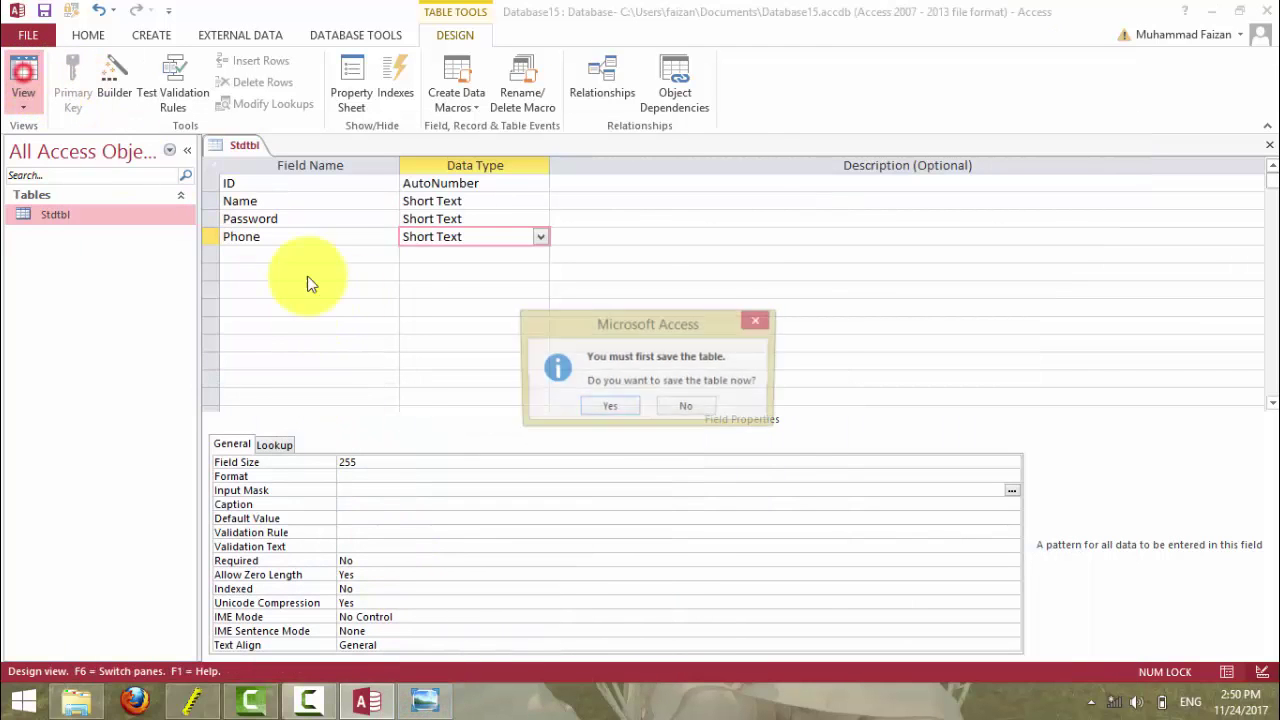
left_click(609, 406)
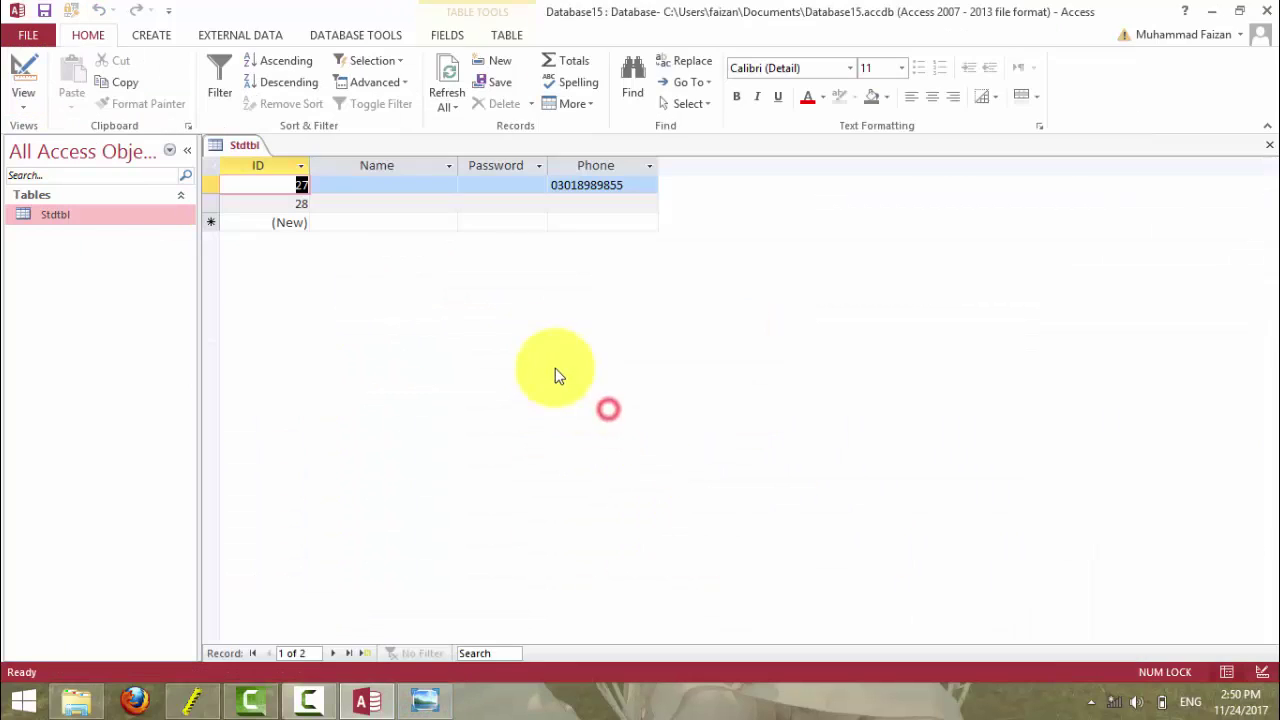
left_click(388, 194)
left_click(213, 164)
key("Delete")
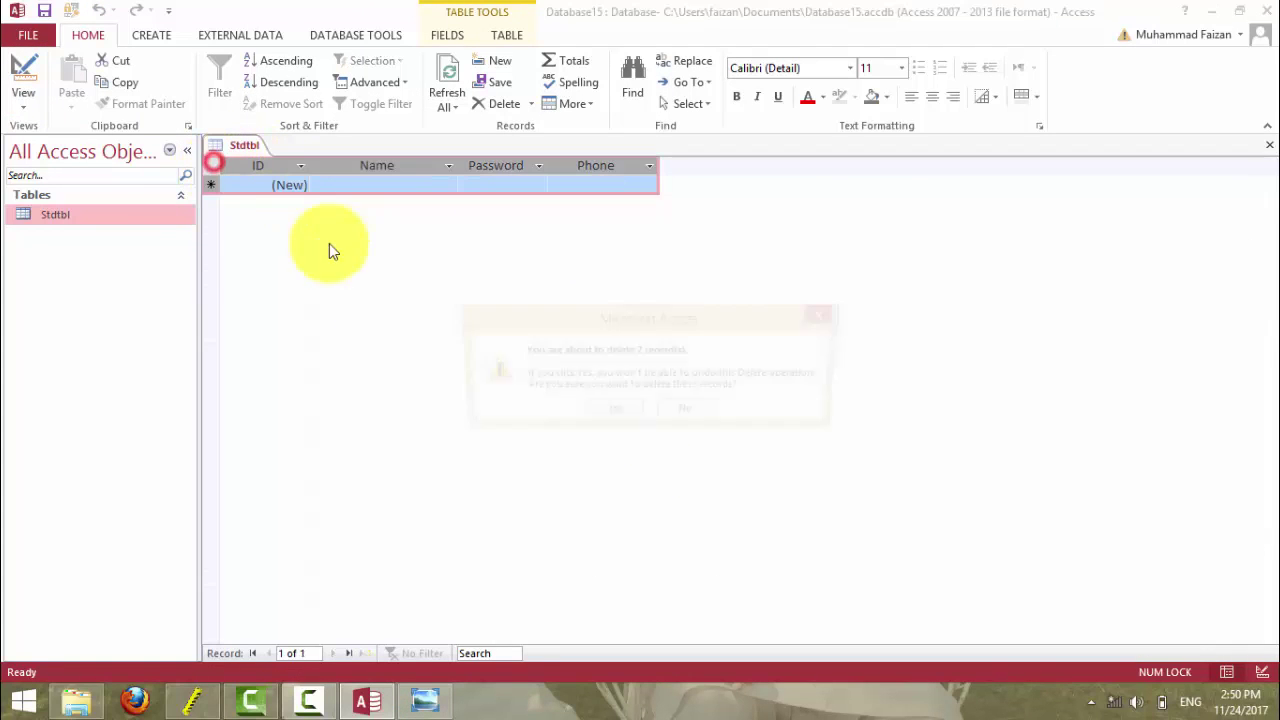
left_click(608, 410)
left_click(23, 80)
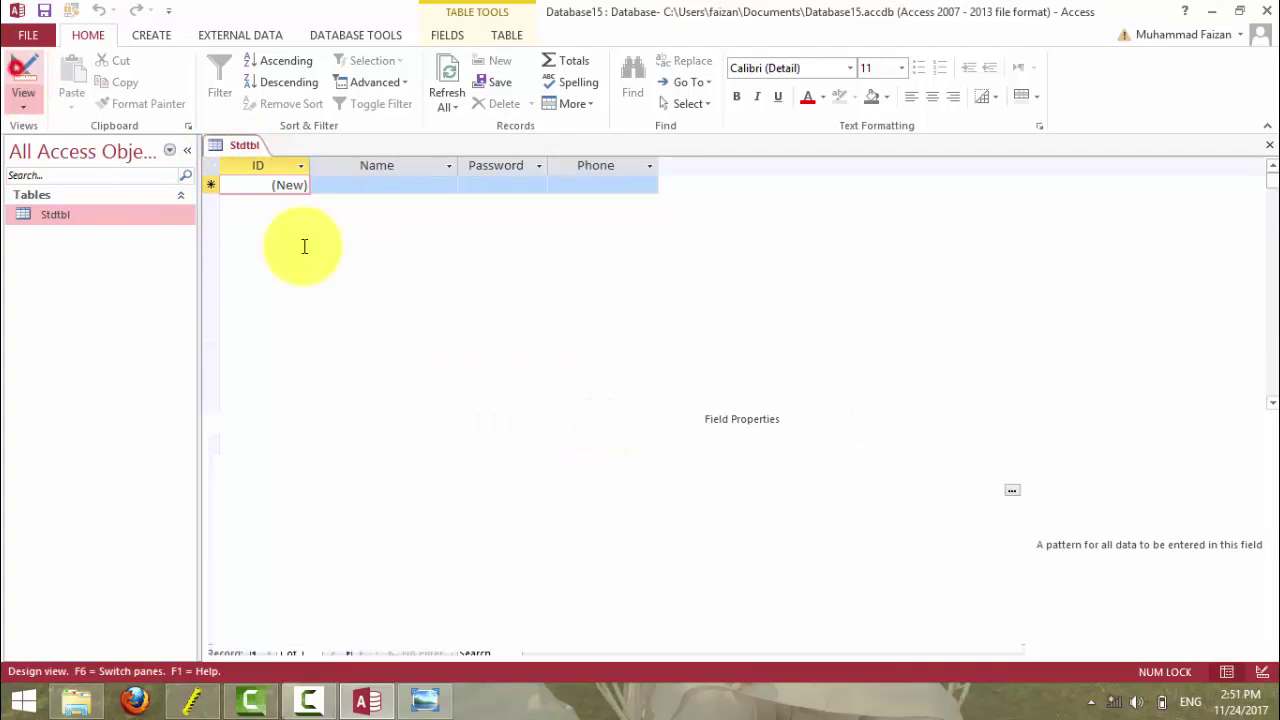
left_click(210, 170)
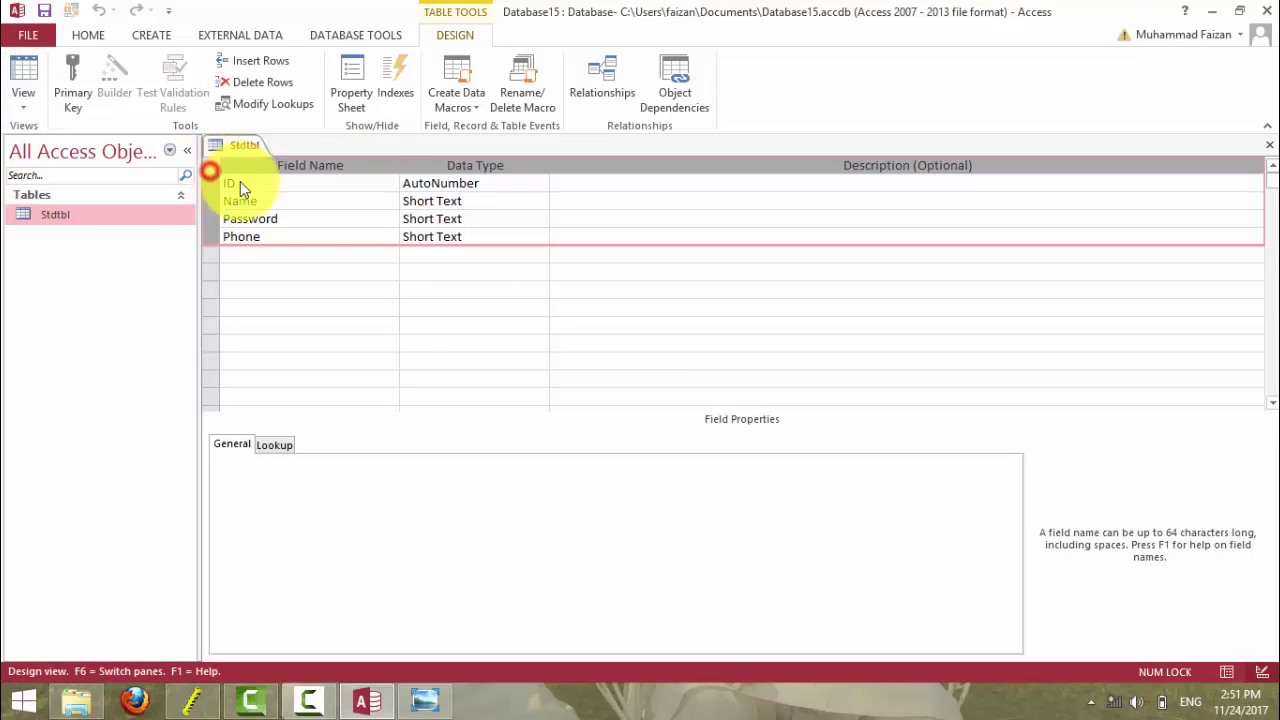
- Delete all fields and rebuild Stdtbl with an AutoNumber ID and a Name field
key("Delete")
left_click(608, 418)
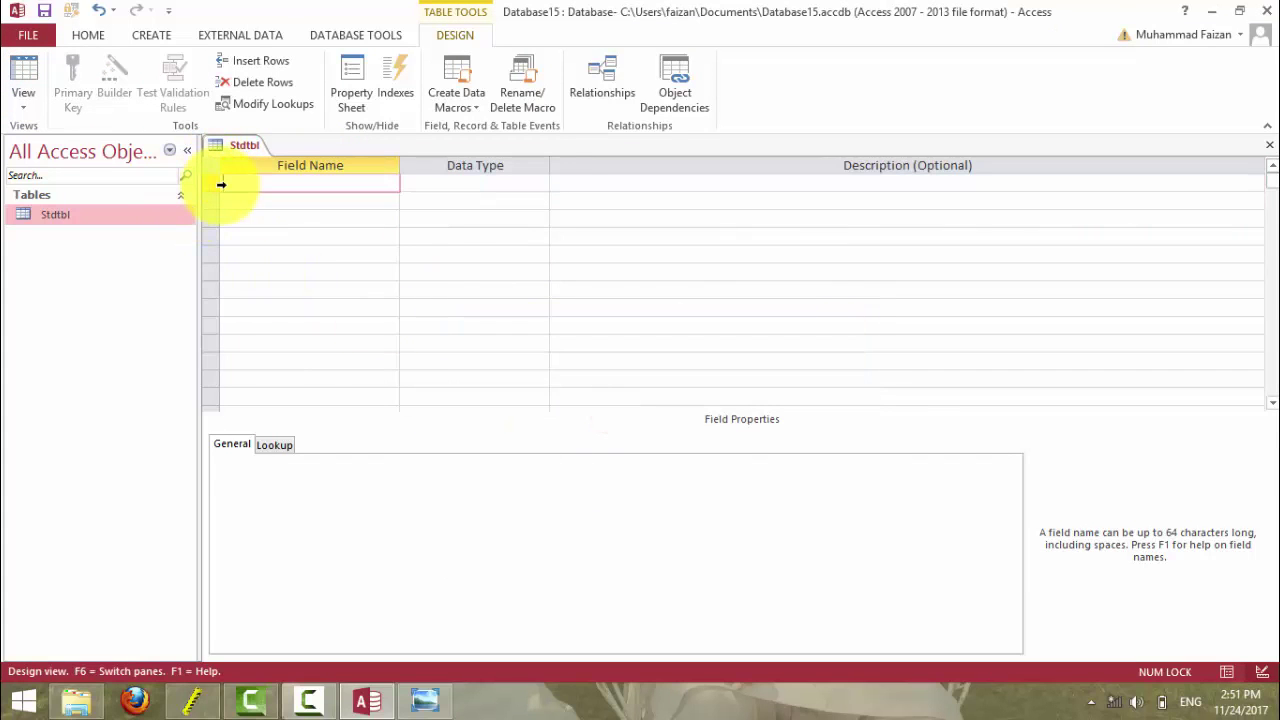
key("Tab")
type("a")
key("Return")
key("Return")
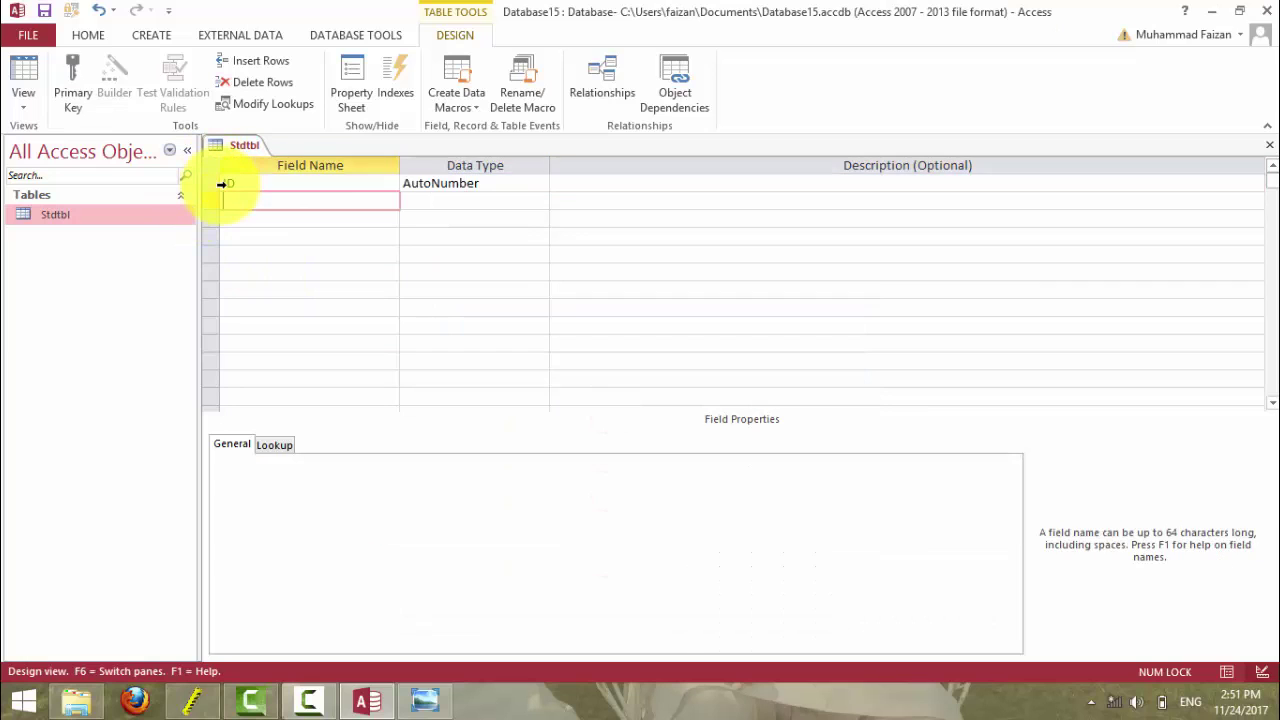
type("Name")
key("Tab")
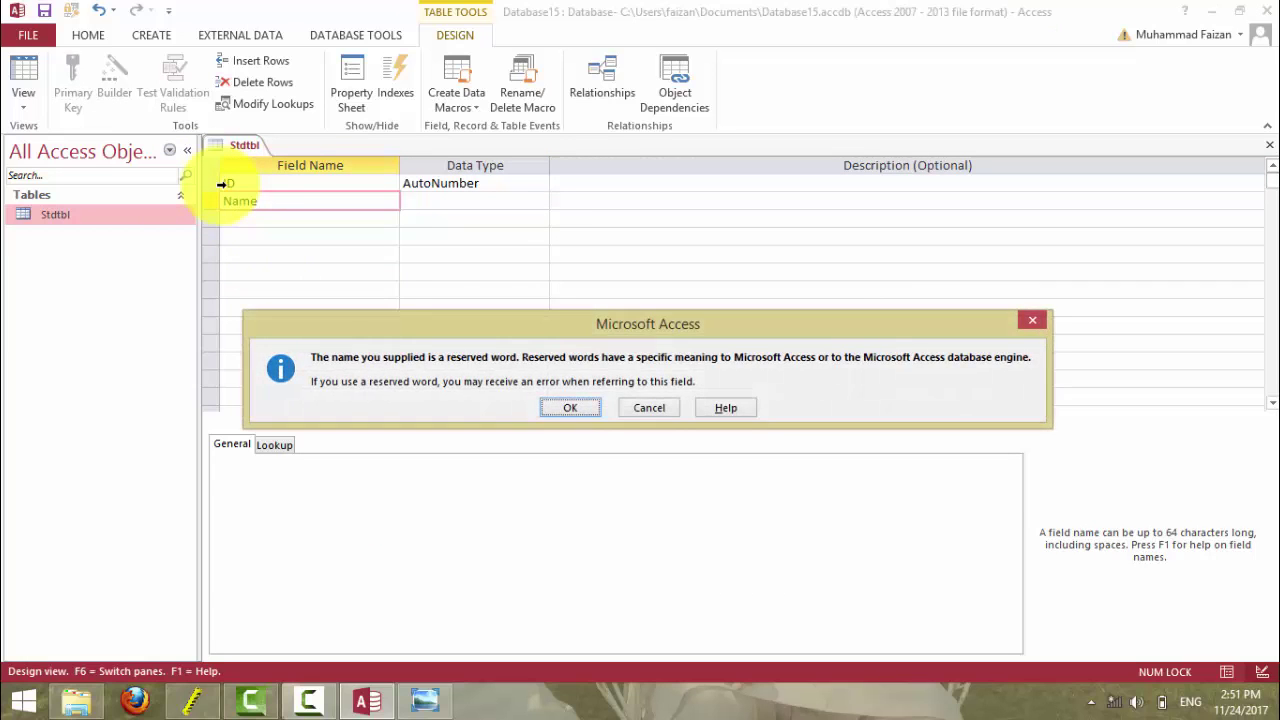
key("Return")
key("Tab")
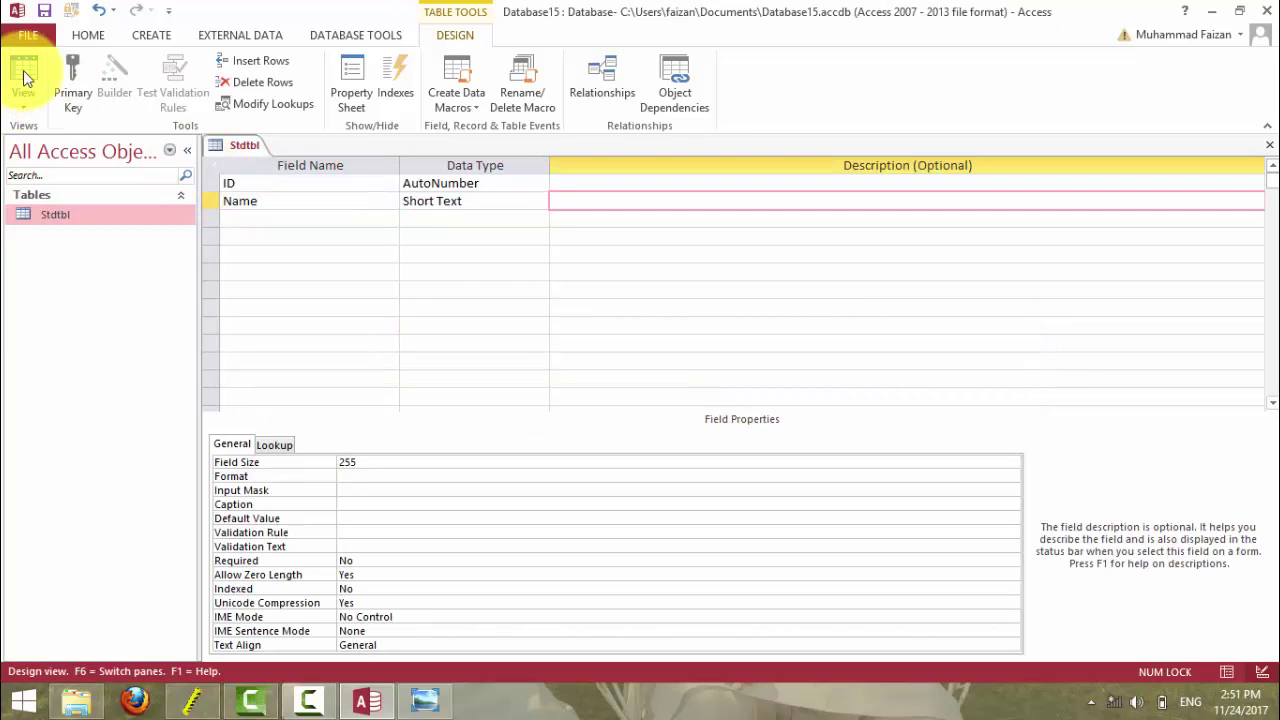
- Save the table and enter two test student names in the datasheet
left_click(26, 79)
left_click(610, 405)
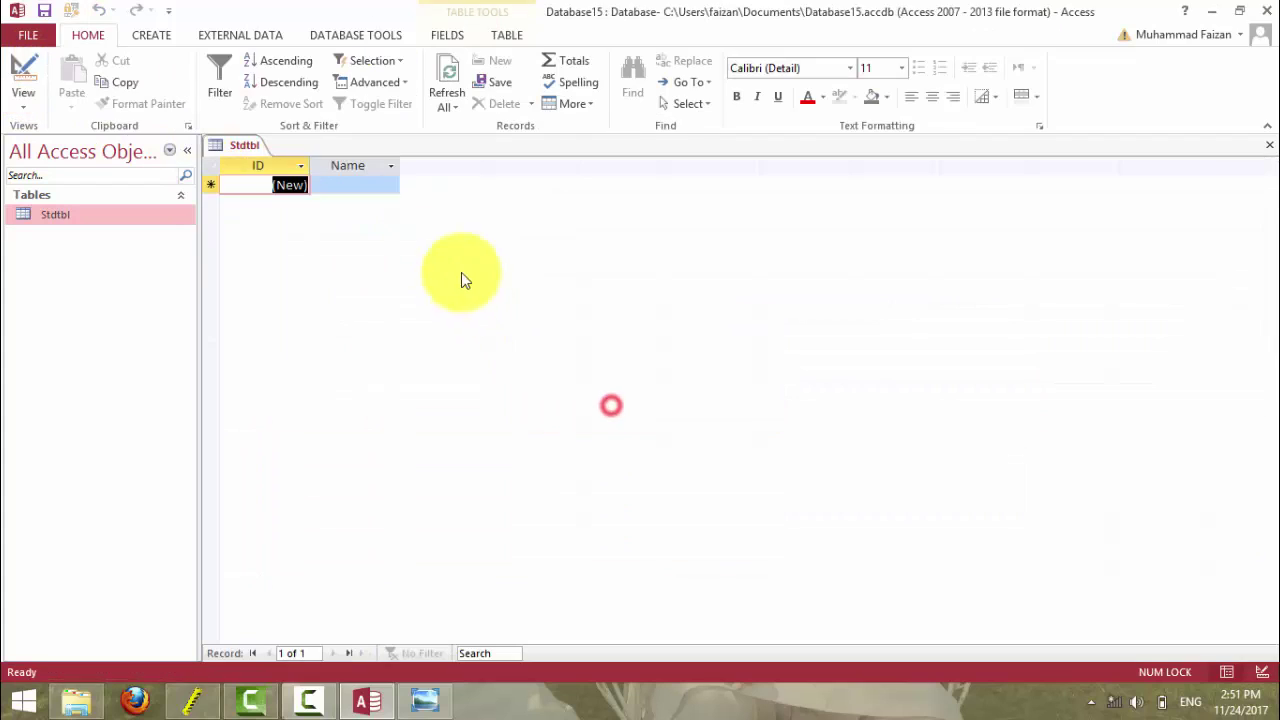
left_click(344, 184)
type("Us")
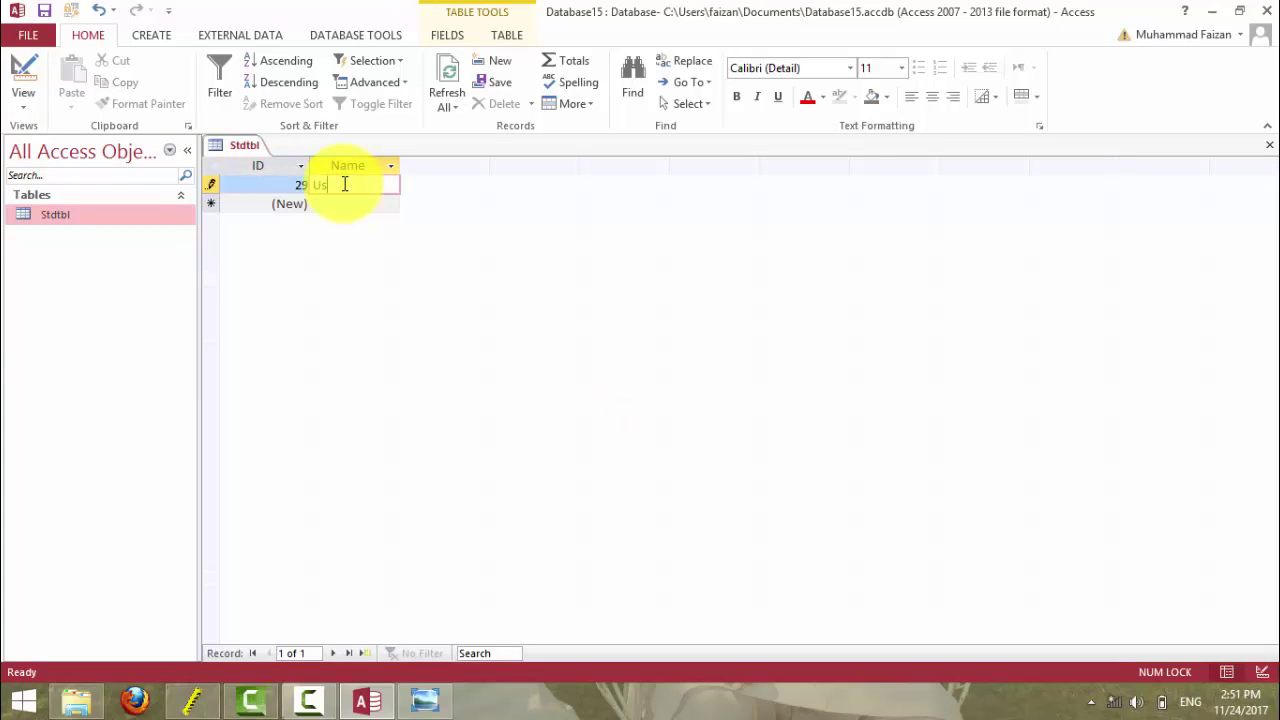
type("man")
key("Return")
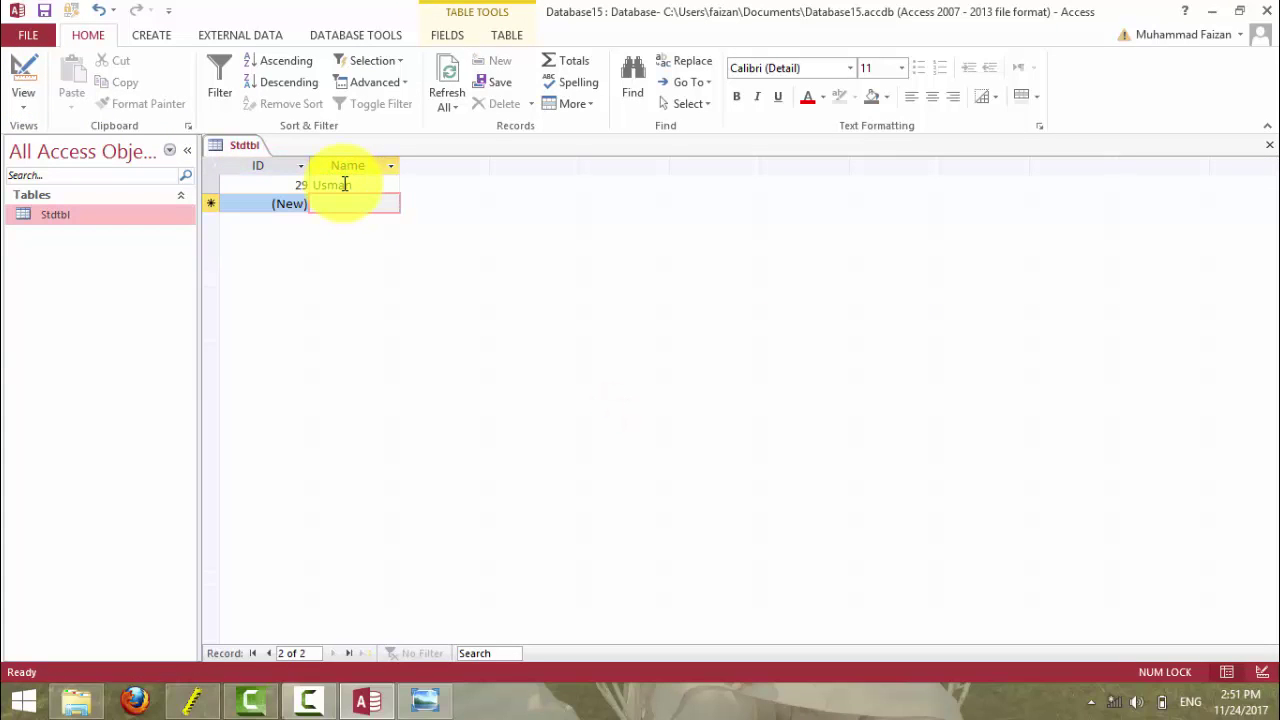
type("ina")
key("Return")
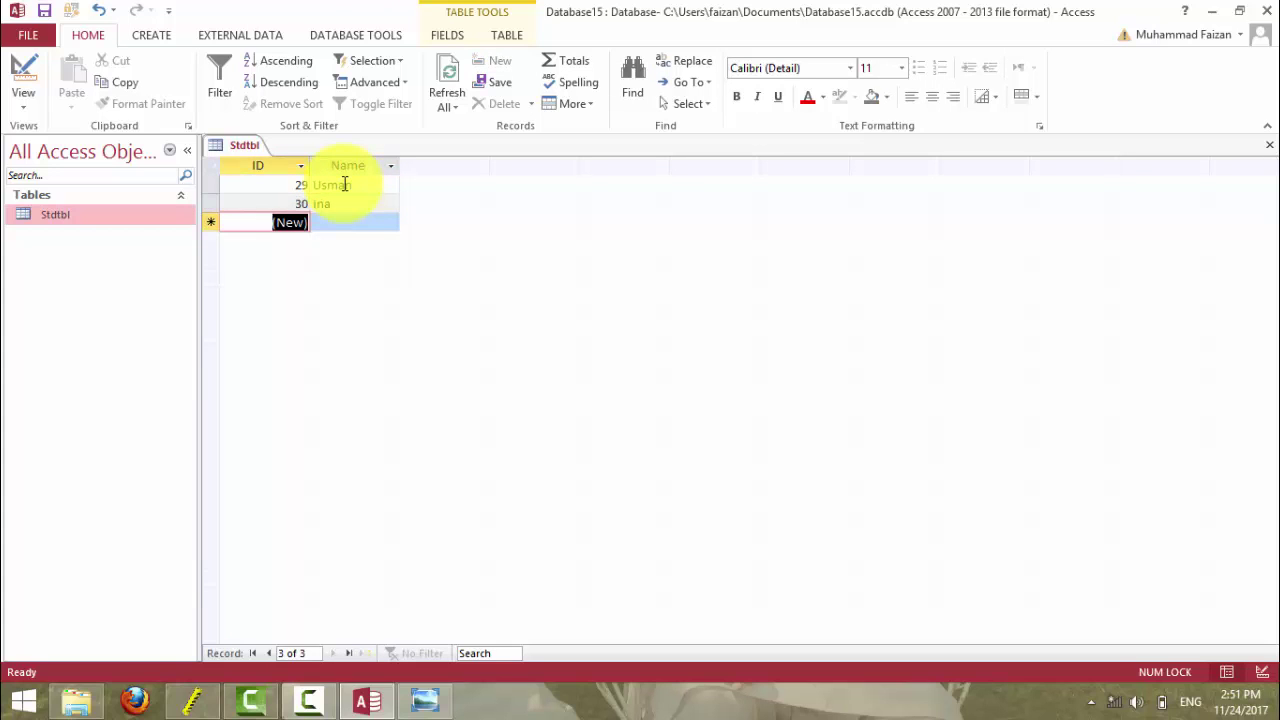
- Delete both test records and return to the Name field's Input Mask in Design view
left_click(208, 168)
key("Delete")
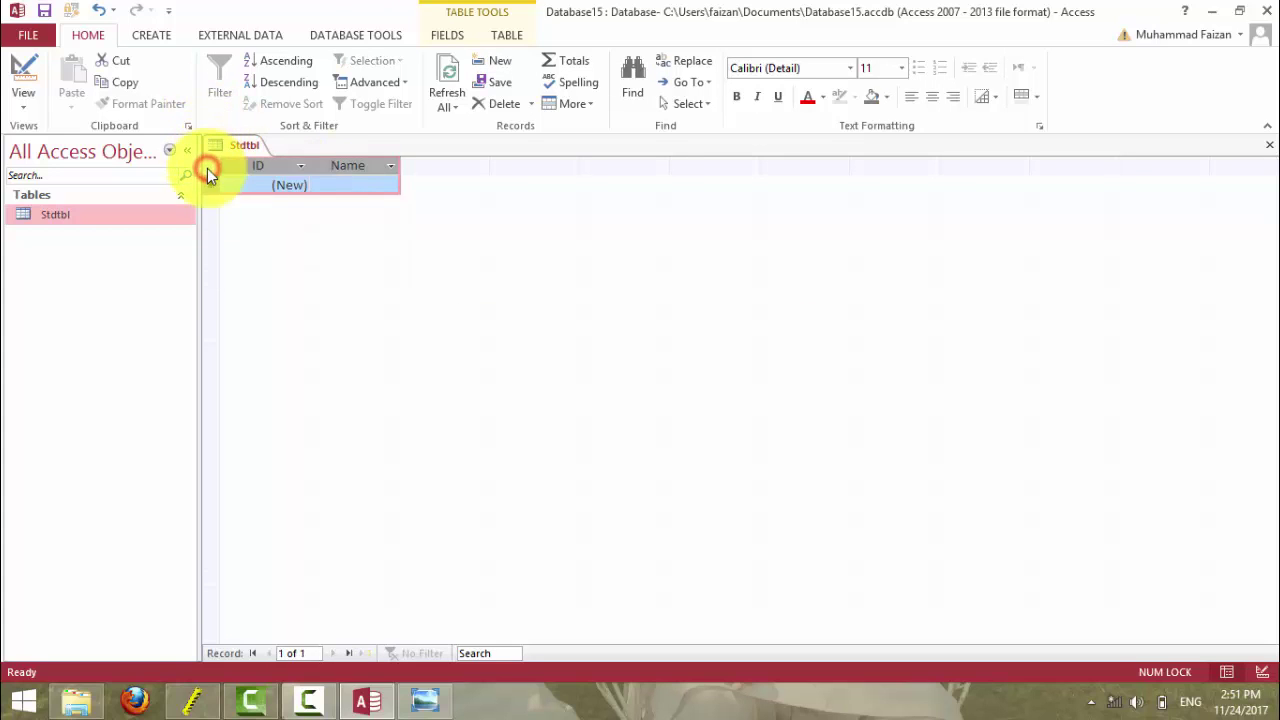
left_click(610, 413)
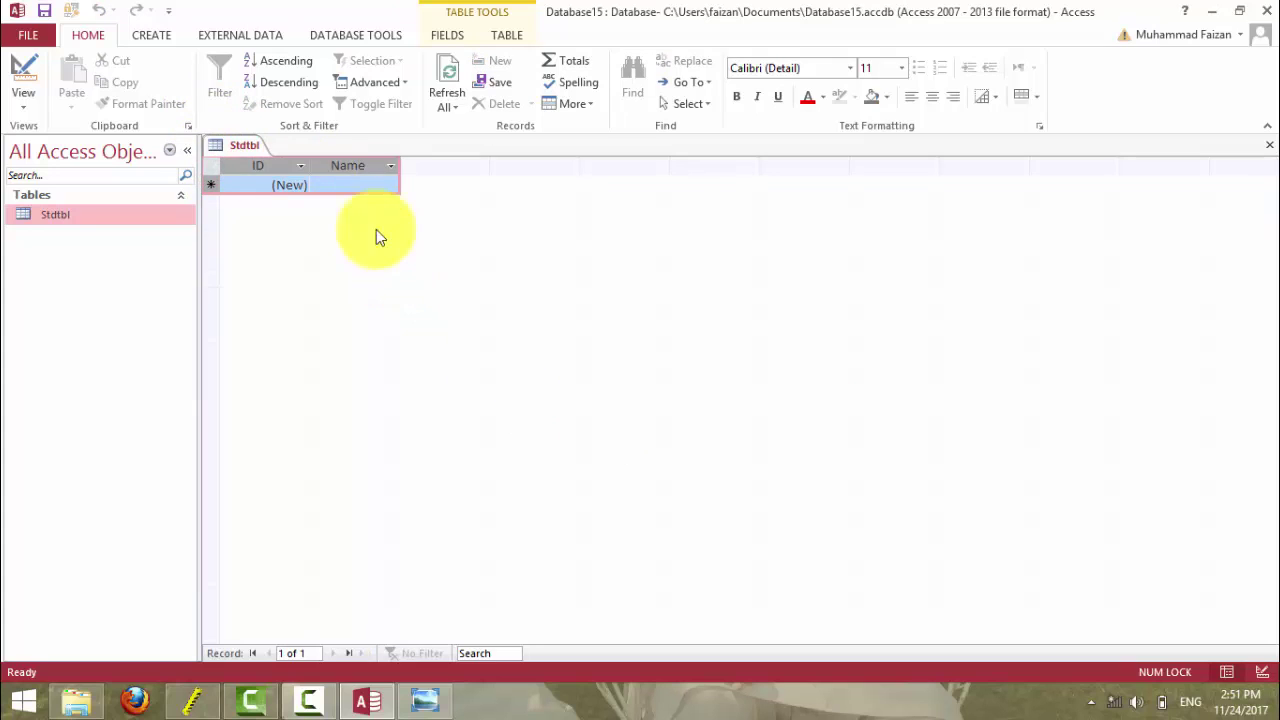
left_click(23, 72)
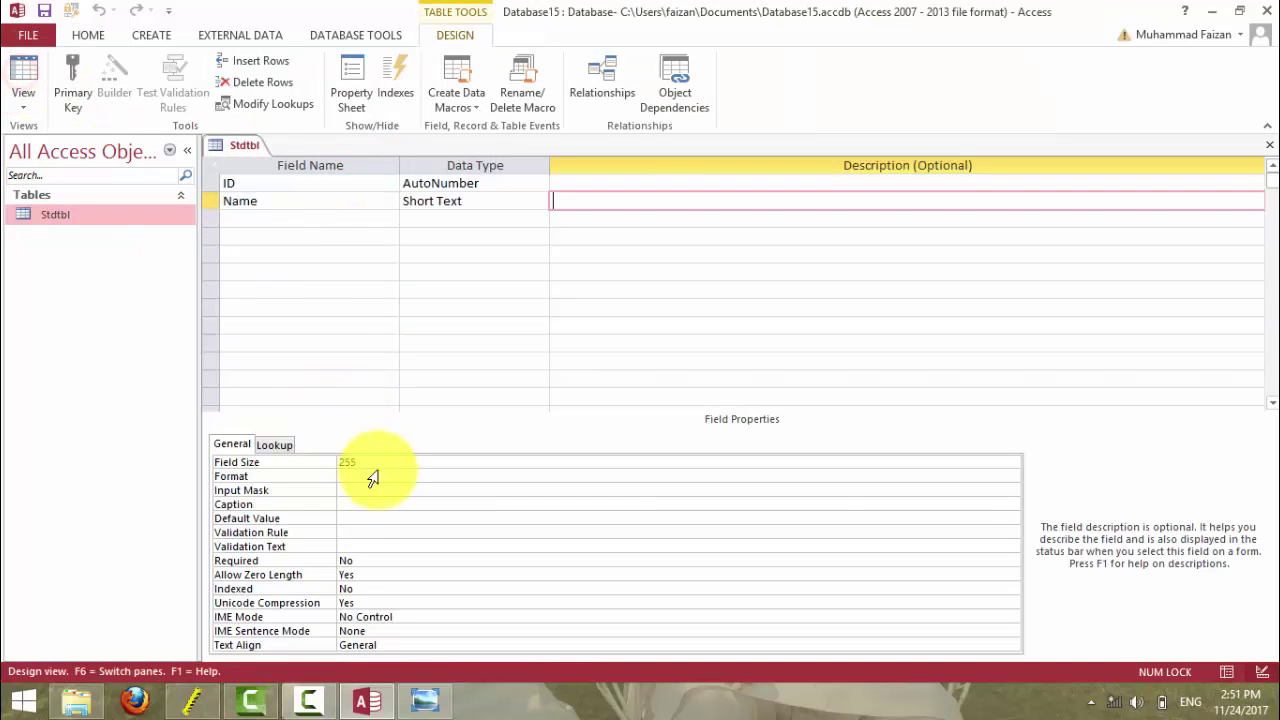
left_click(350, 492)
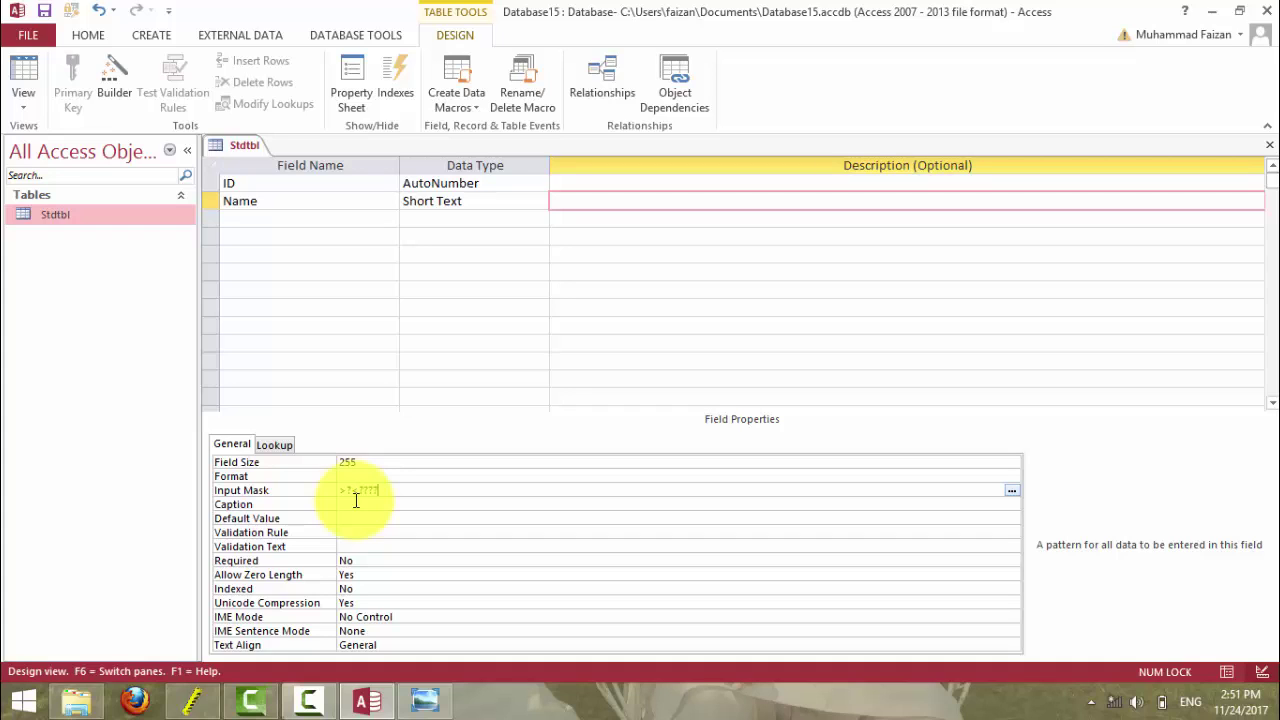
- Complete the Name input mask as >?<??????? and save the table
type("?")
left_click(25, 70)
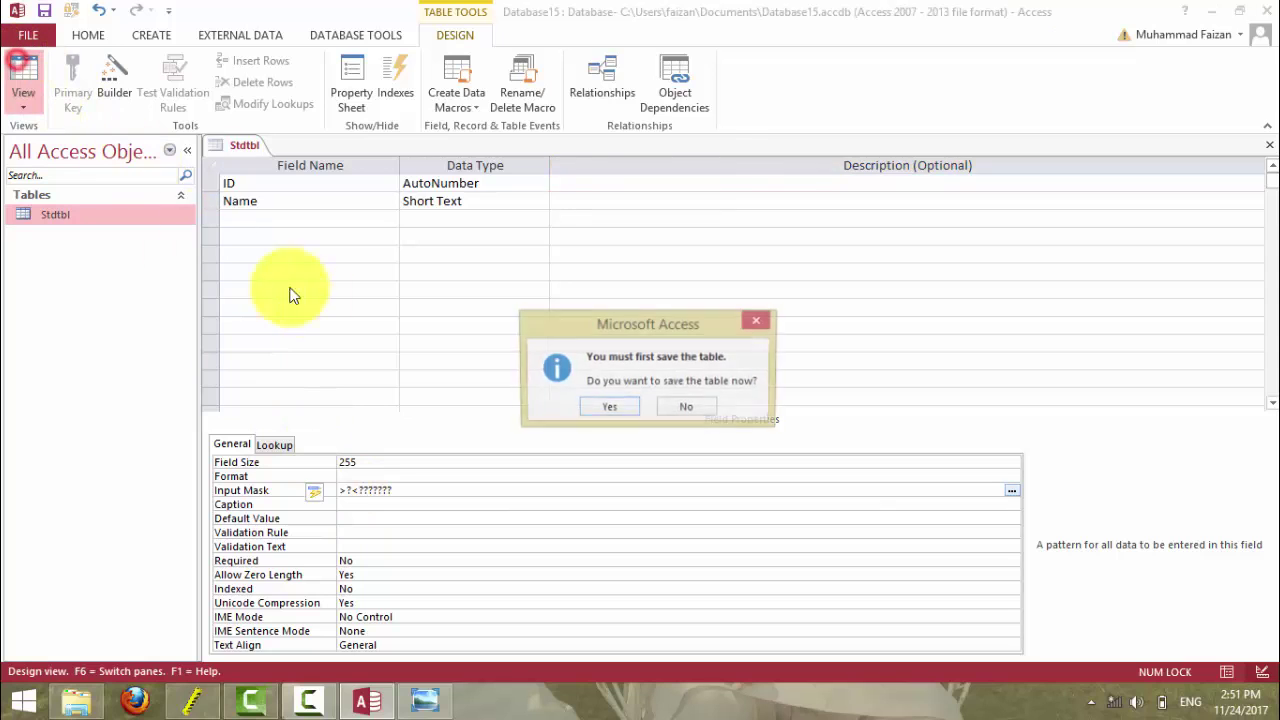
left_click(586, 403)
- Enter the first two student names, correcting a typo in the second
left_click(321, 186)
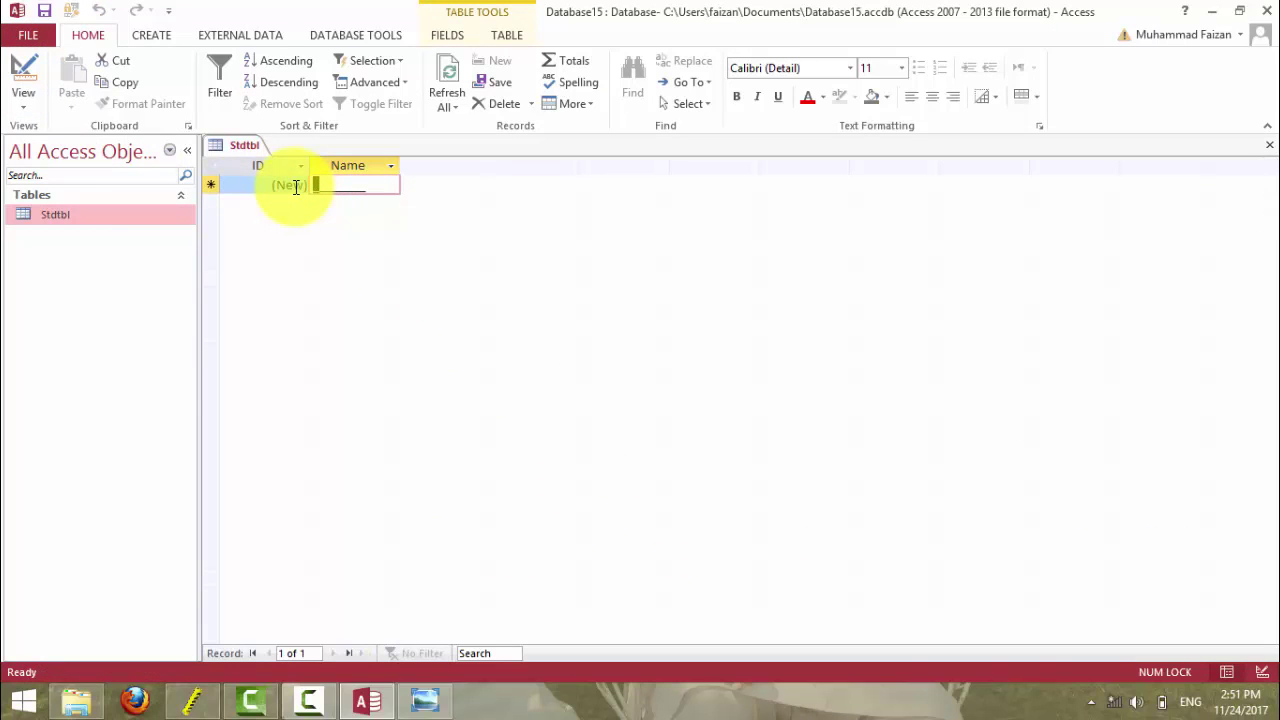
type("Usman")
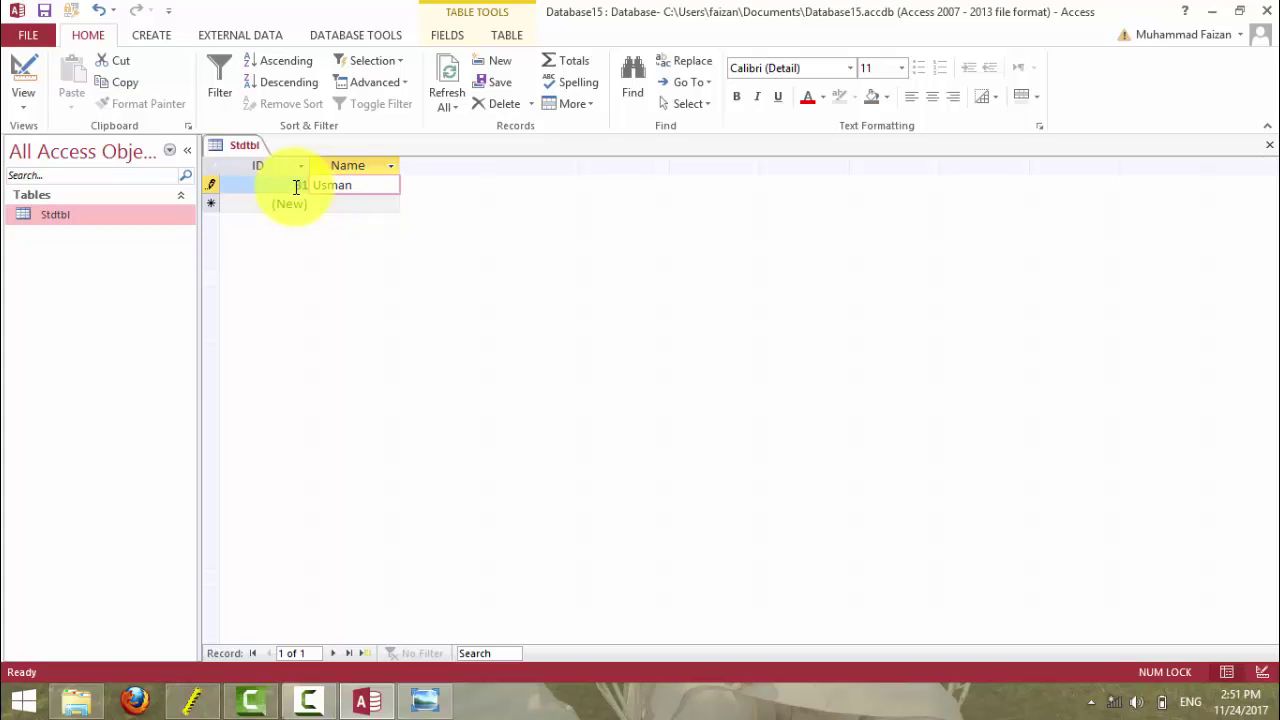
key("Tab")
key("1")
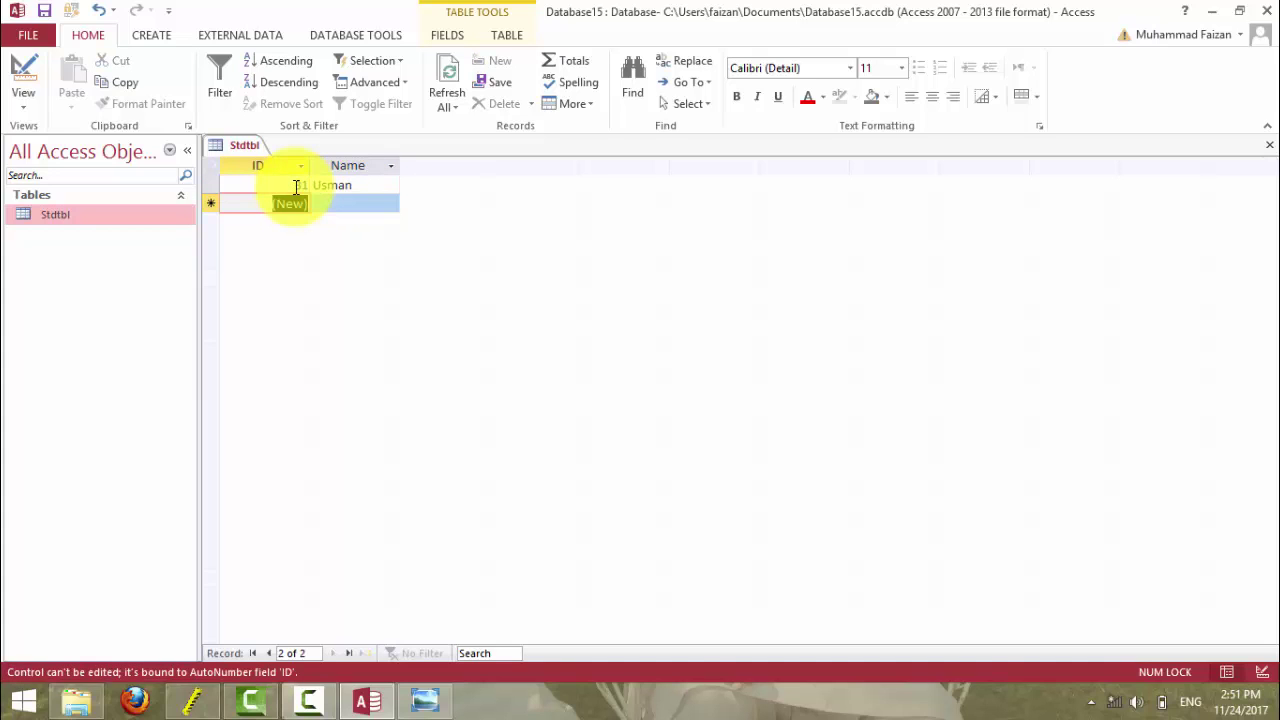
key("Tab")
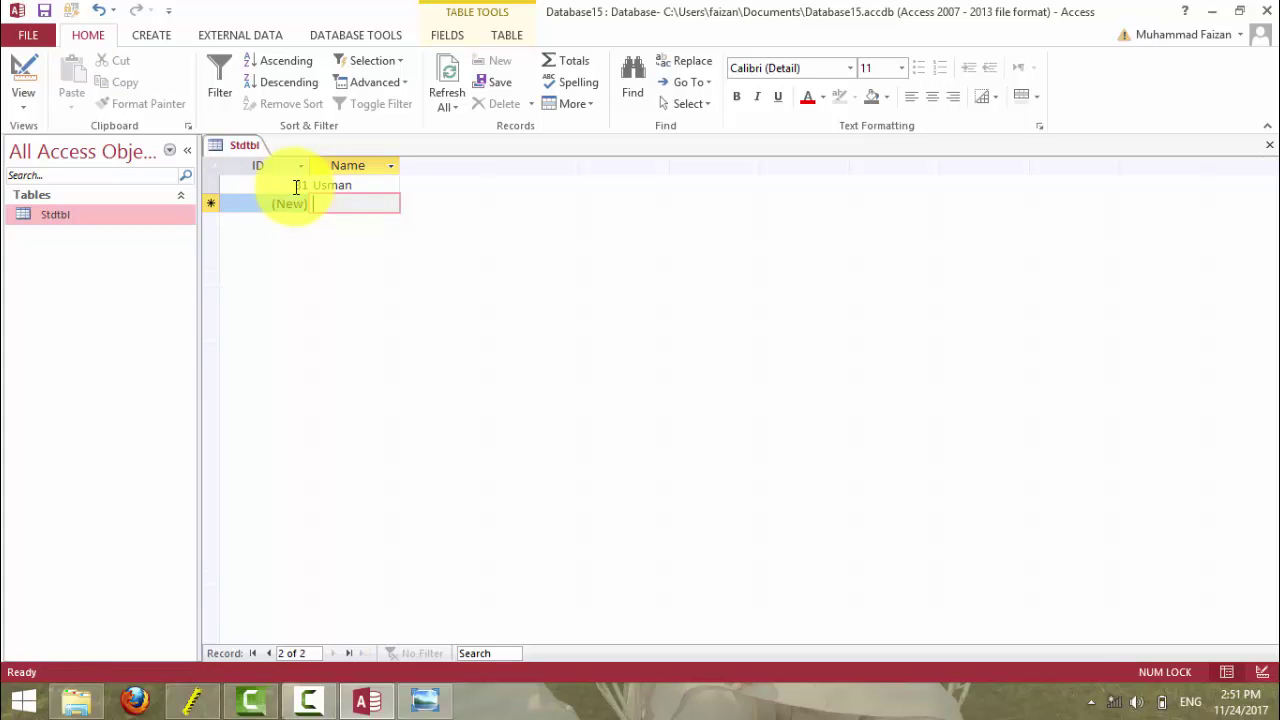
type("Tya")
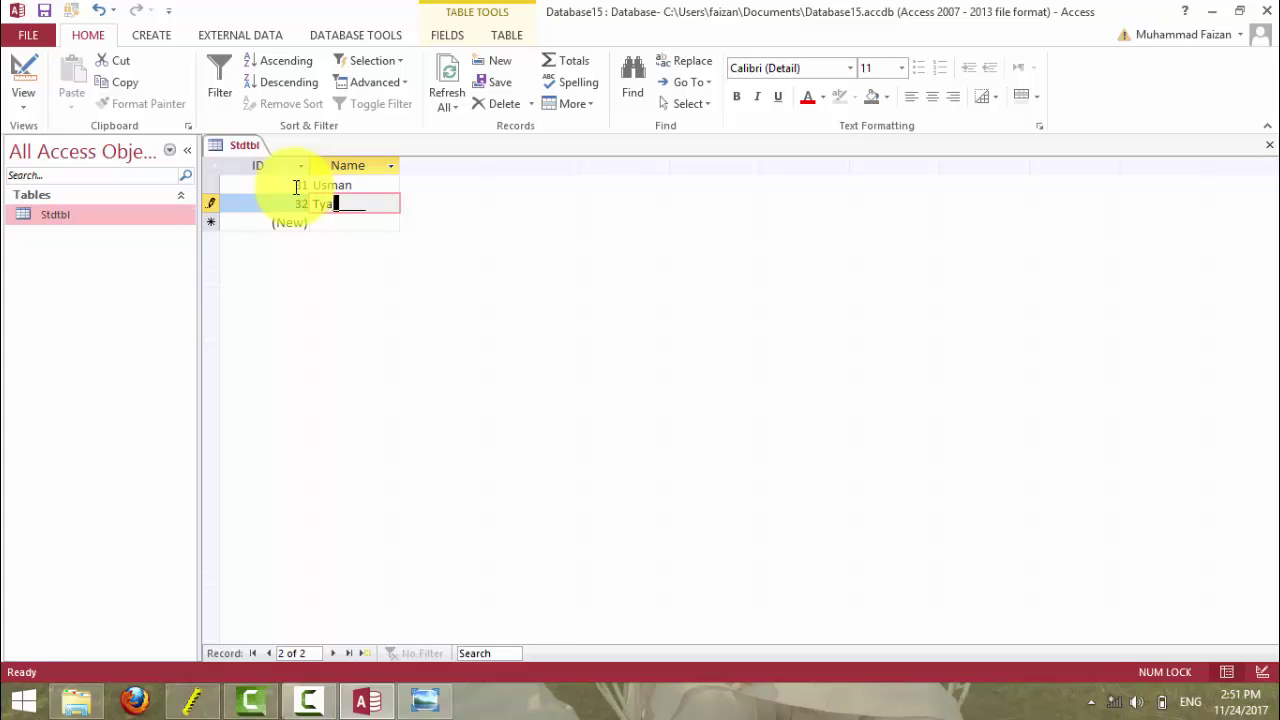
type("yab")
key("BackSpace")
key("BackSpace")
key("BackSpace")
key("BackSpace")
type("ayyab")
key("Down")
- Add two more student names, each capitalised by the mask, and return to Design view
type("Inam")
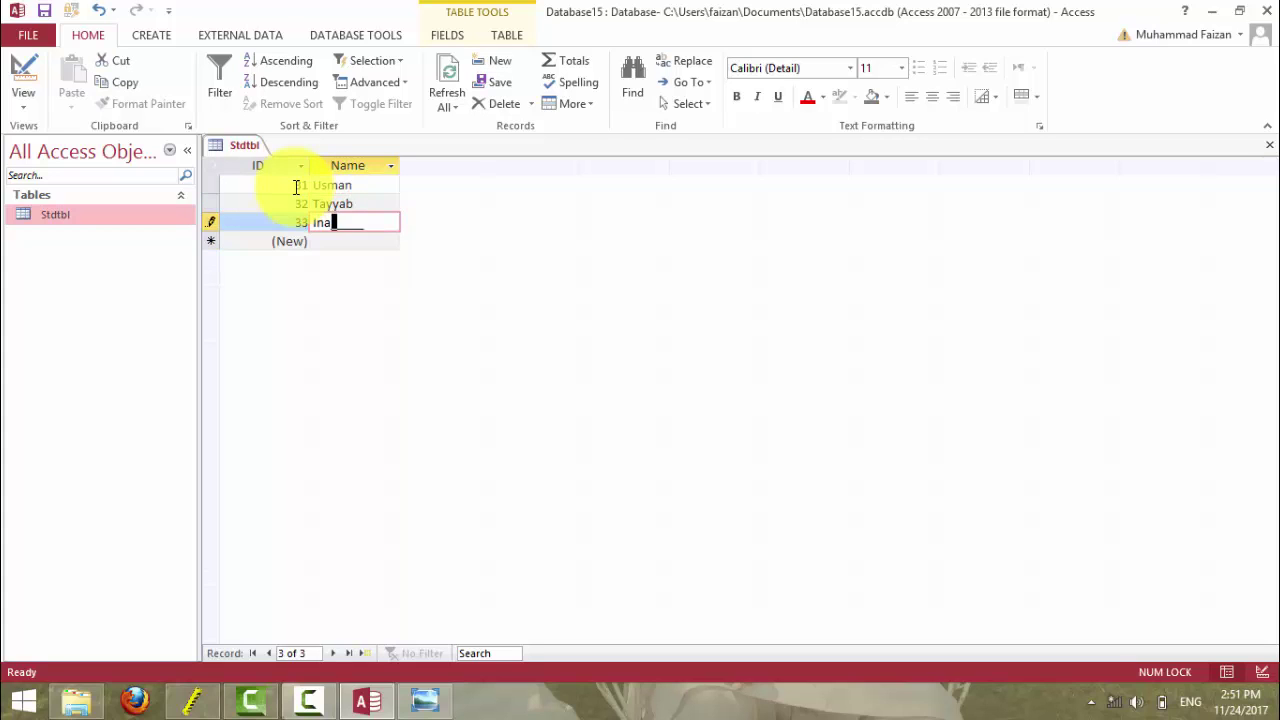
key("Down")
type("Faisal")
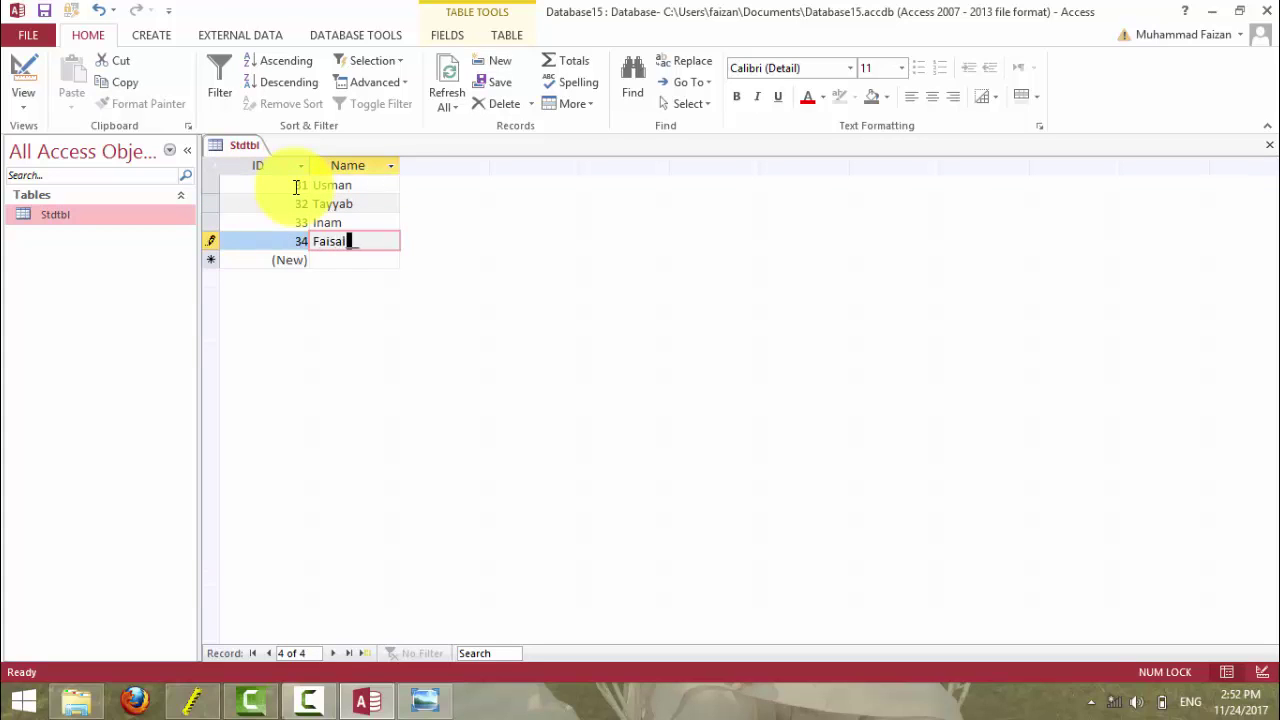
key("Down")
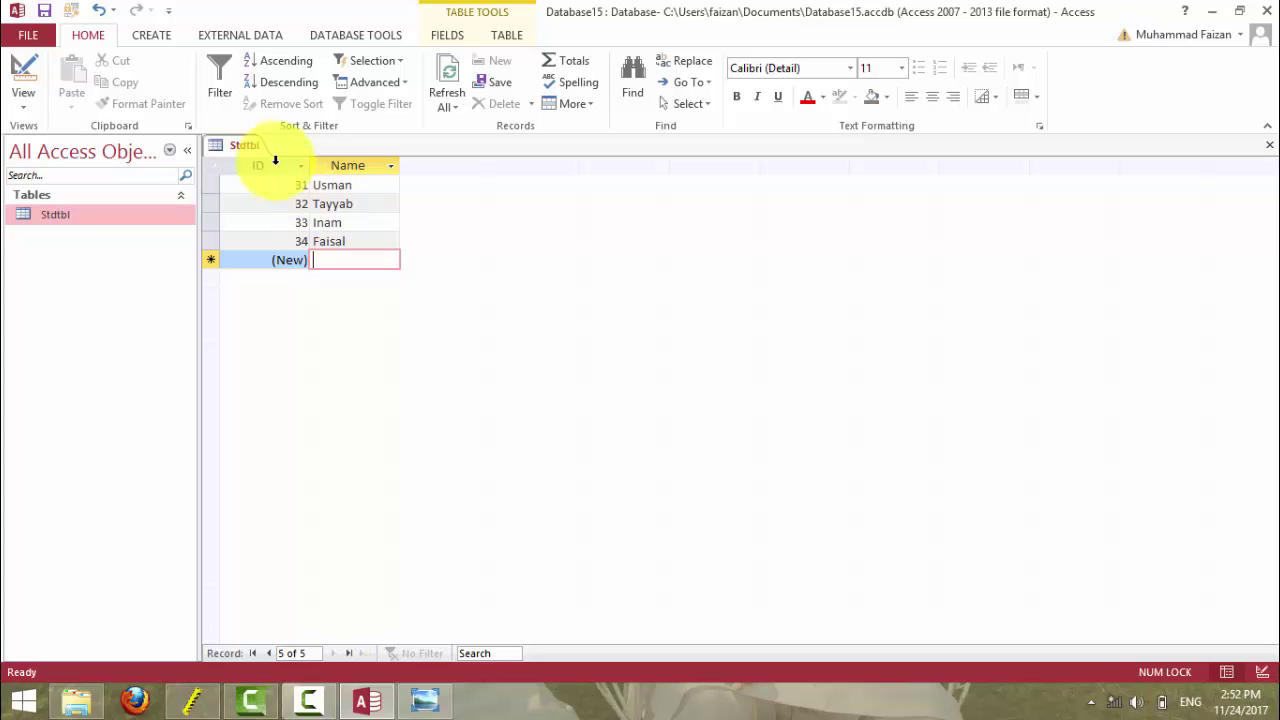
left_click(23, 68)
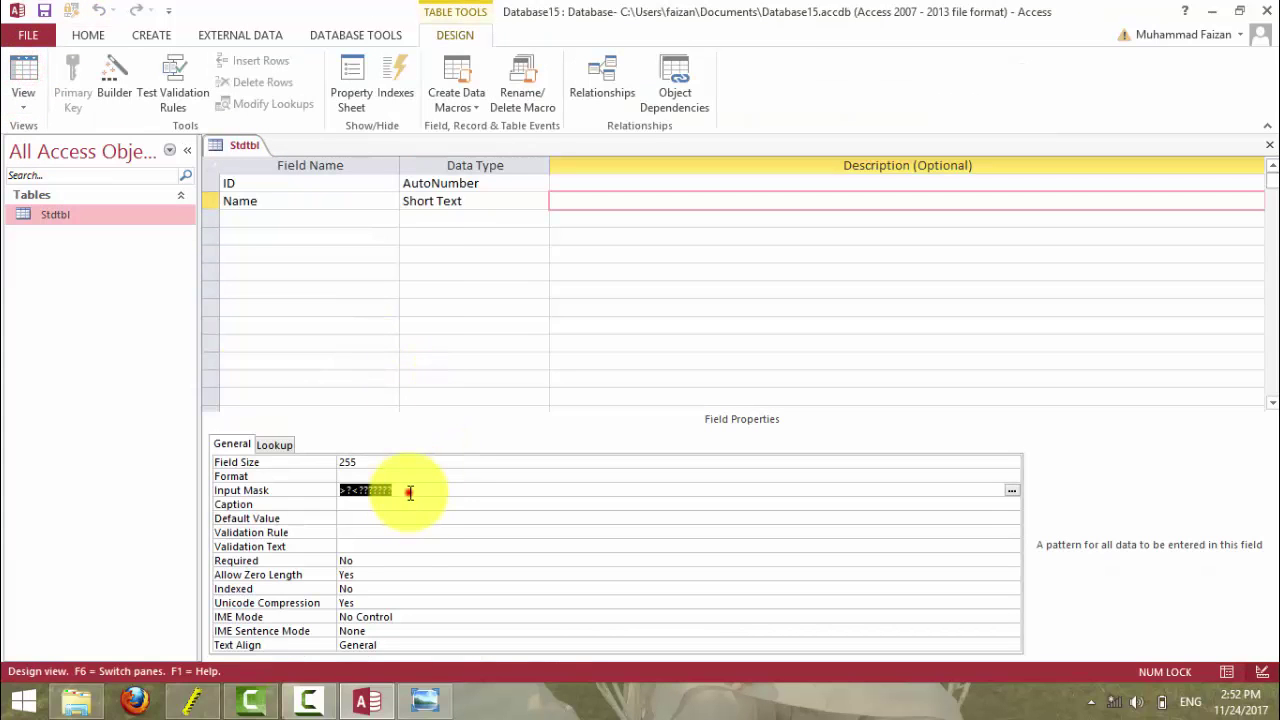
- Check the Input Mask slide, then delete the Name field's input mask
left_click(425, 700)
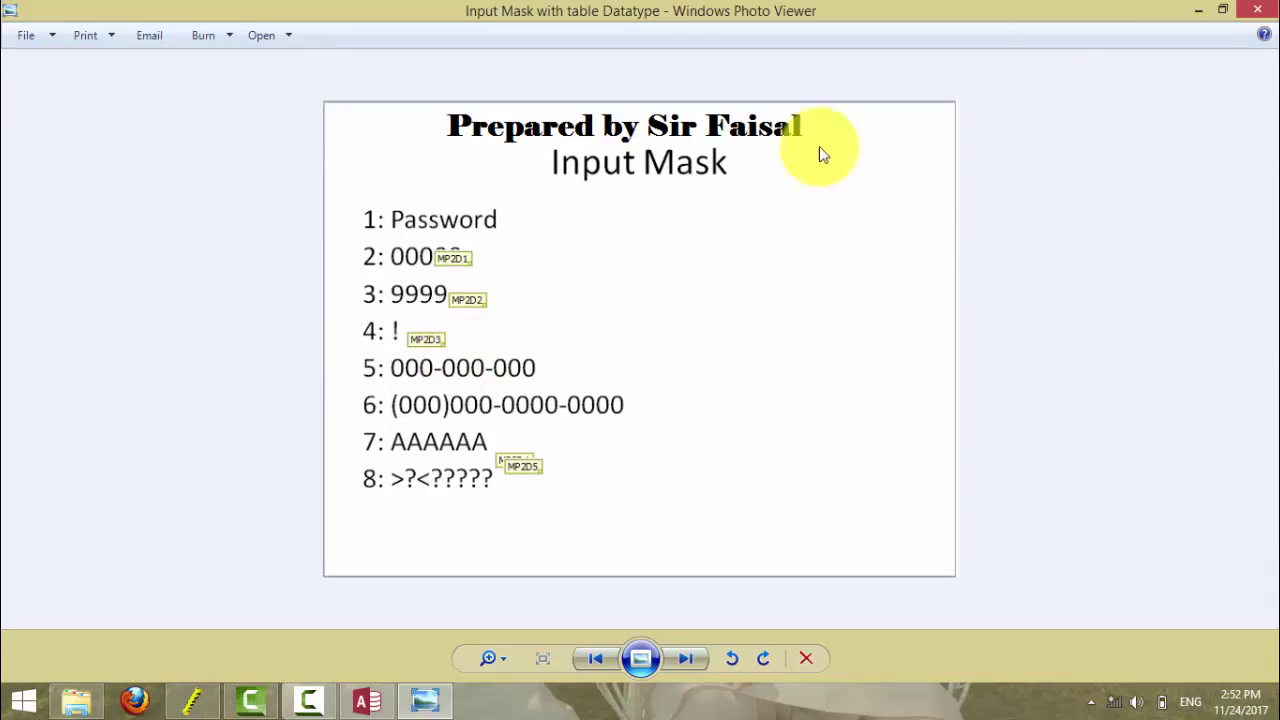
left_click(1196, 9)
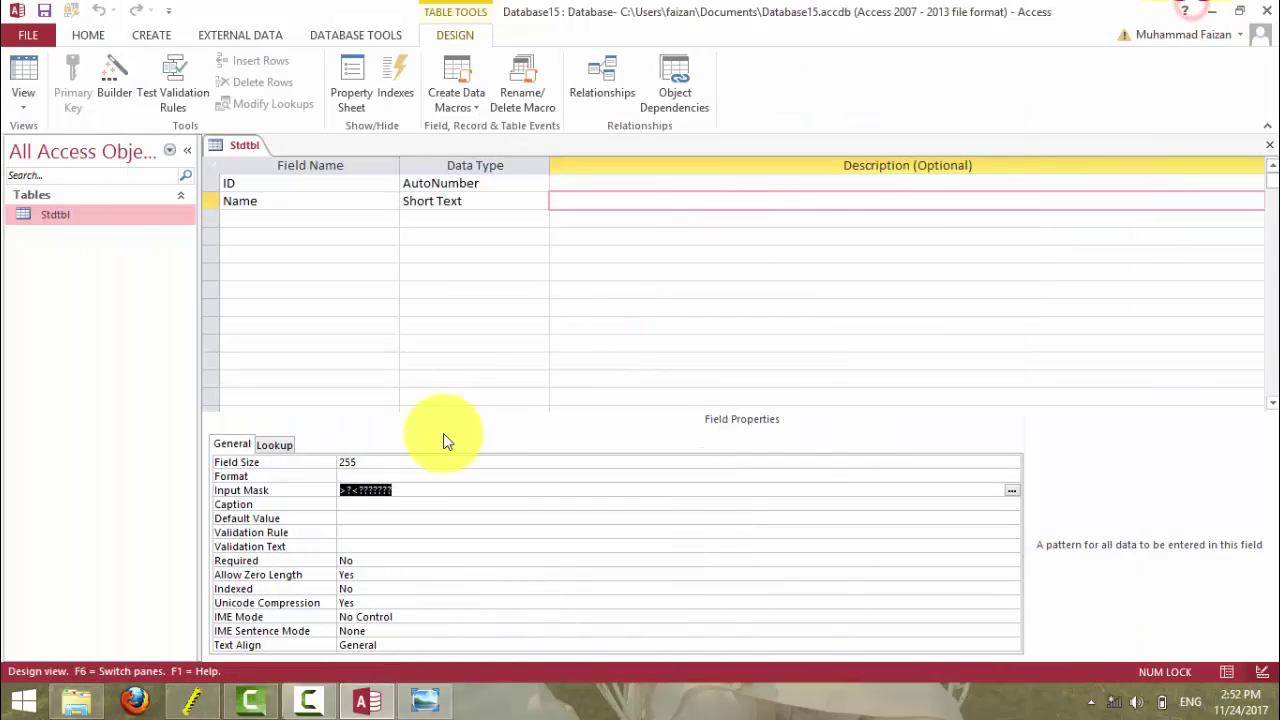
key("Delete")
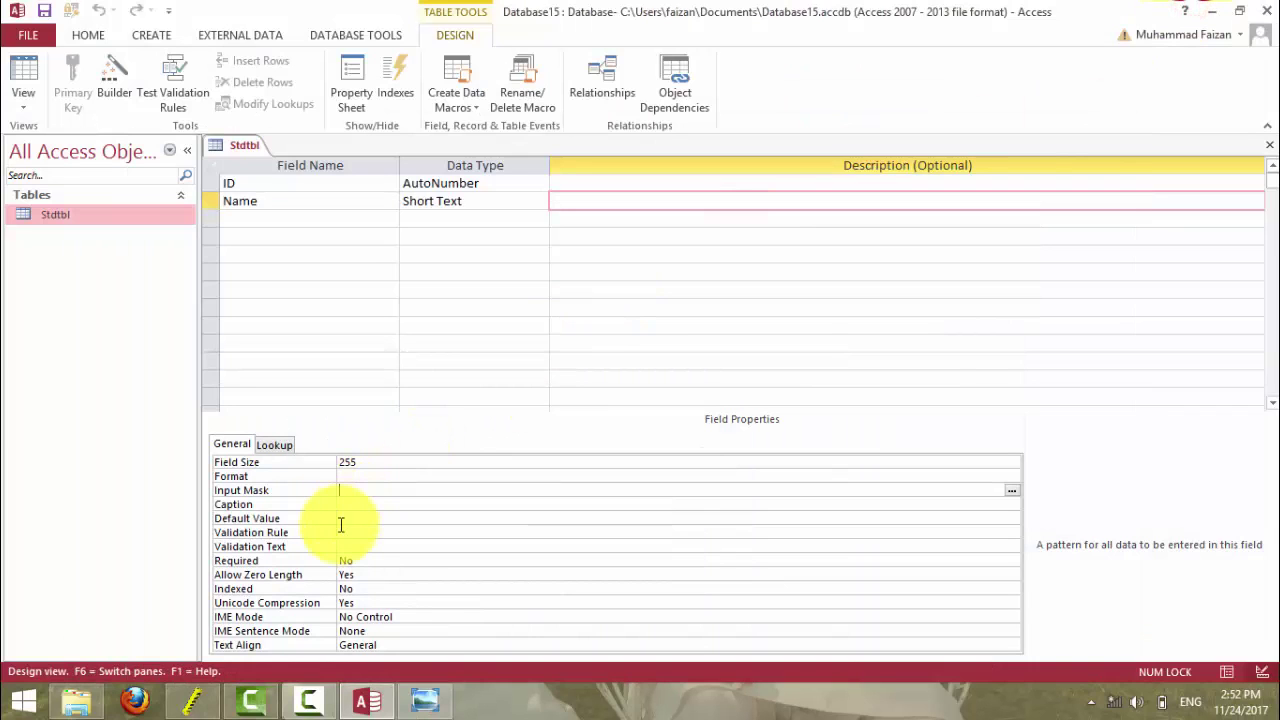
left_click(349, 504)
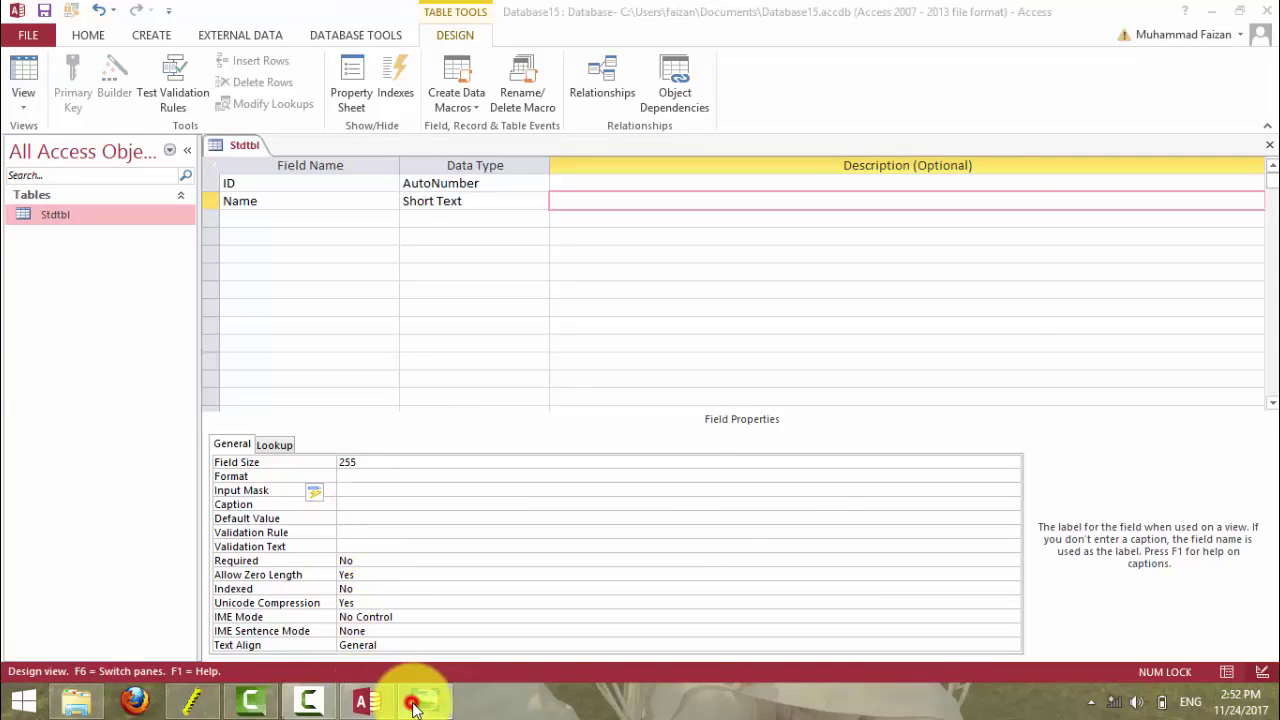
- Browse the Validation Rule, Format and Validation Text reference slides in Photo Viewer
left_click(425, 700)
key("Right")
key("Right")
key("Right")
key("Right")
key("Right")
key("Right")
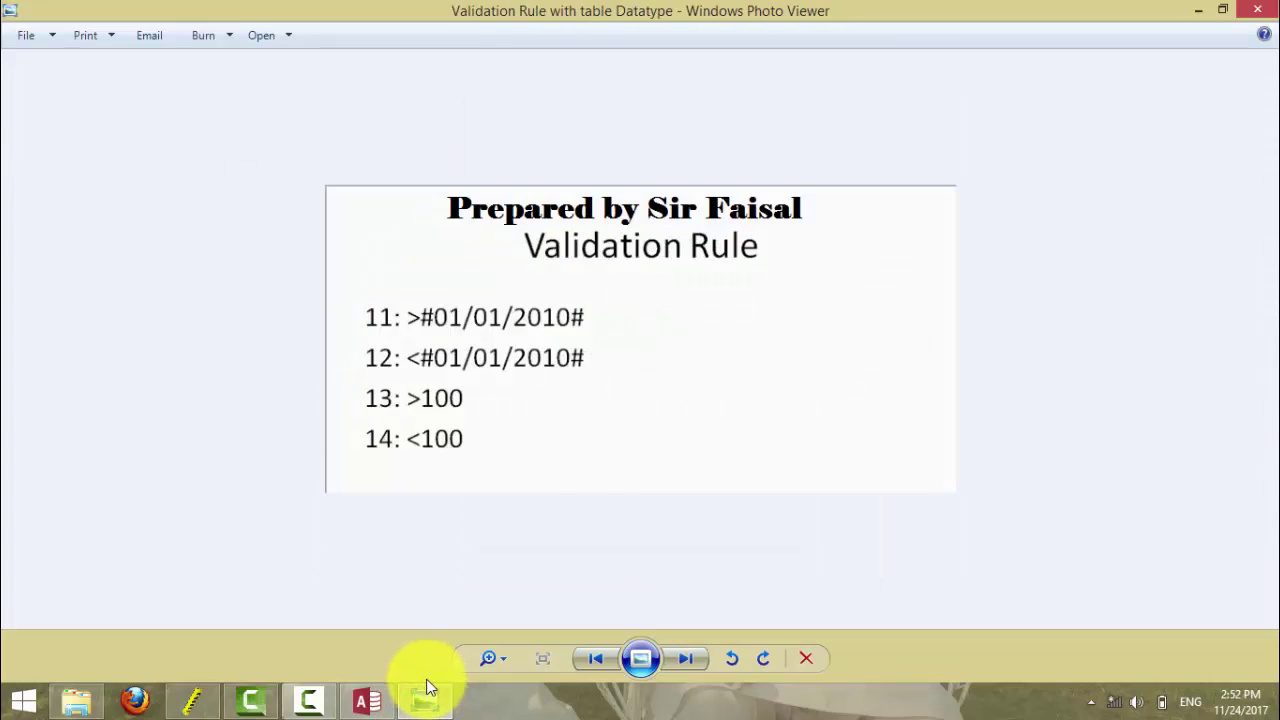
key("Right")
key("Right")
key("Right")
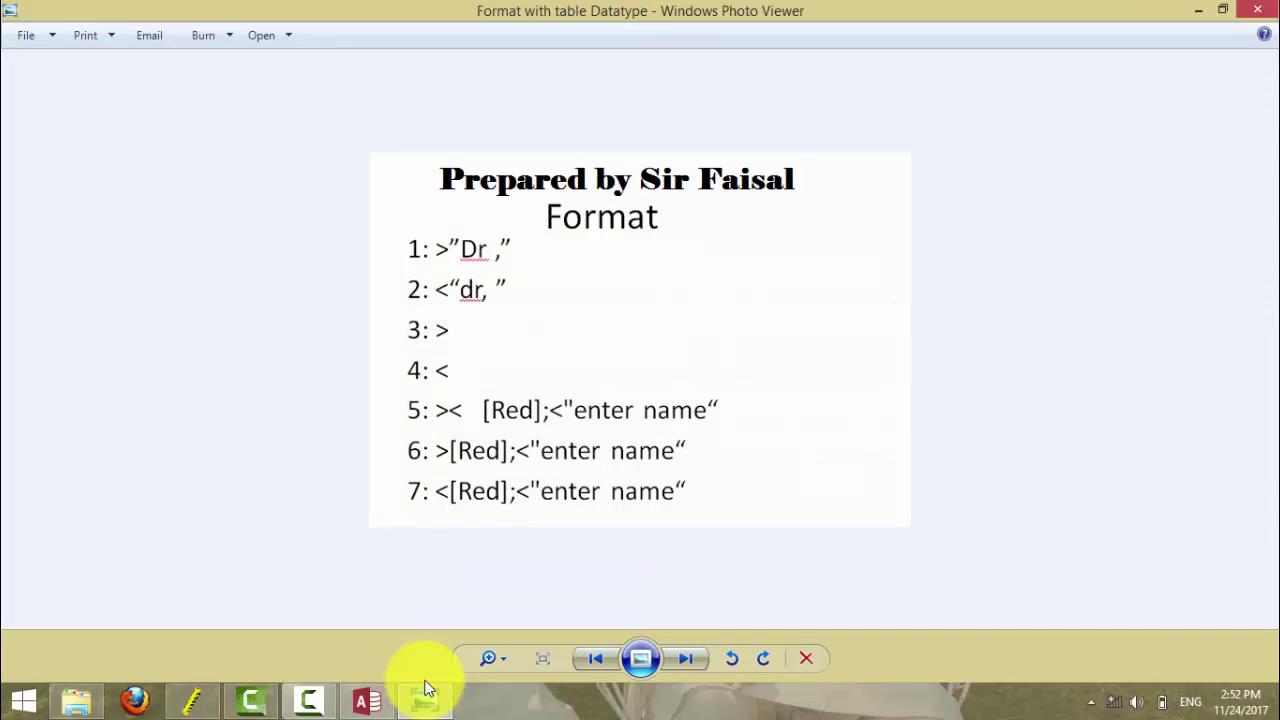
key("Right")
key("Right")
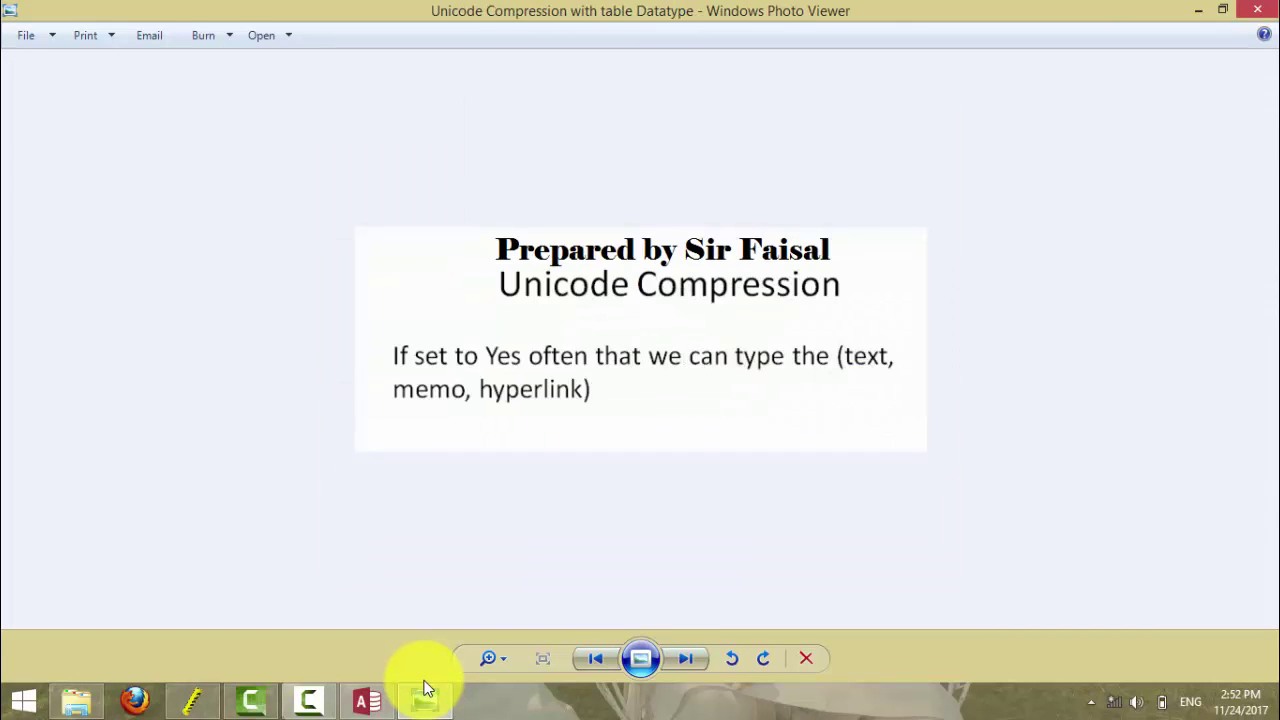
key("Right")
key("Right")
key("Right")
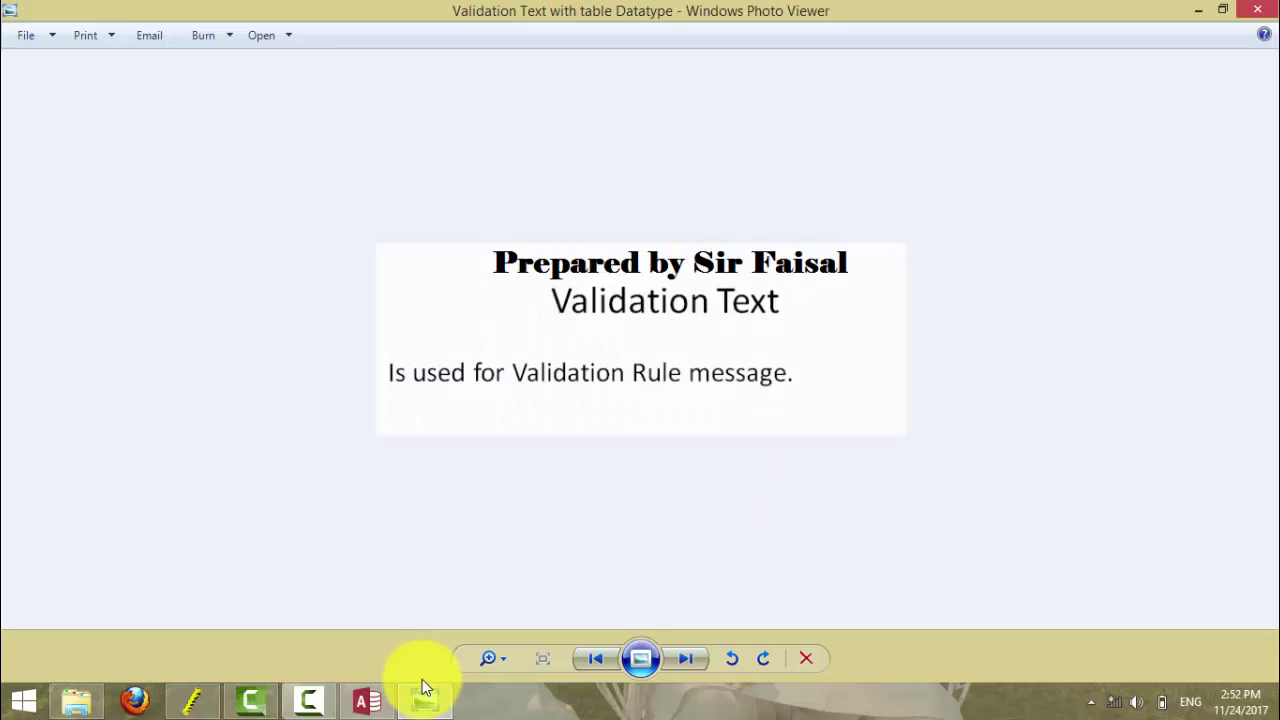
left_click(1198, 10)
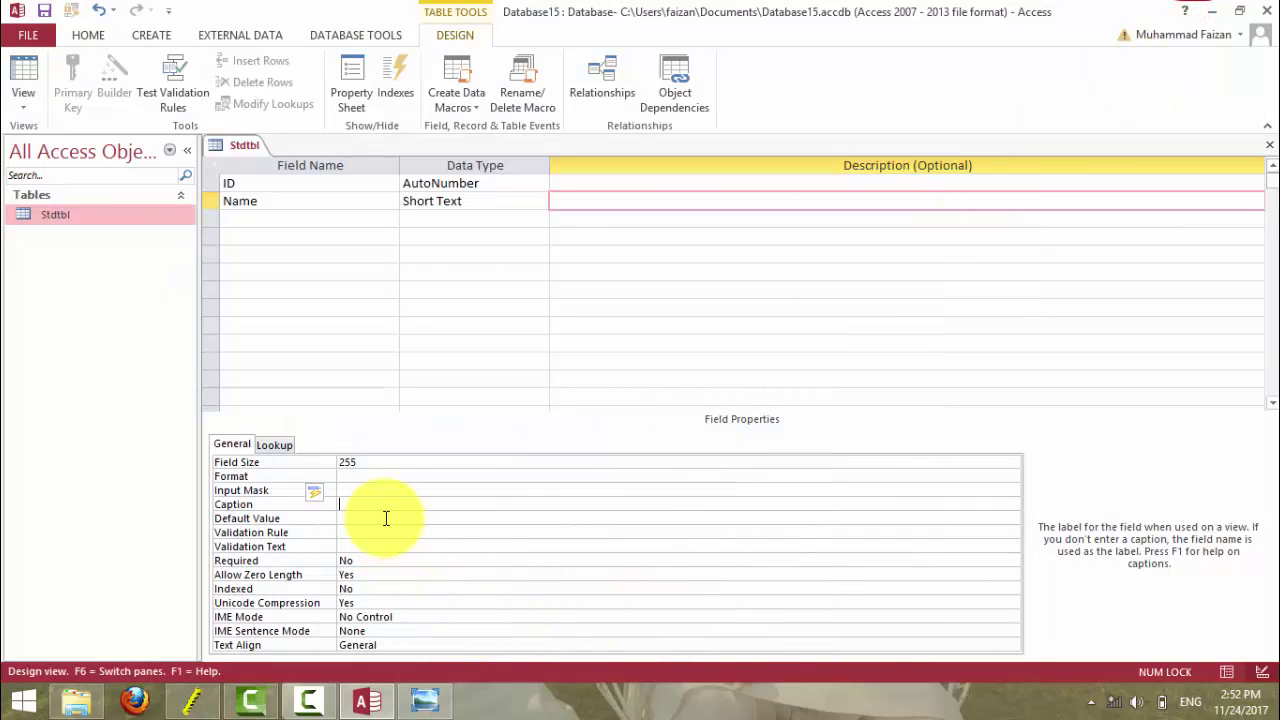
- Save Stdtbl and give the Name field the caption 'Student Name'
left_click(23, 72)
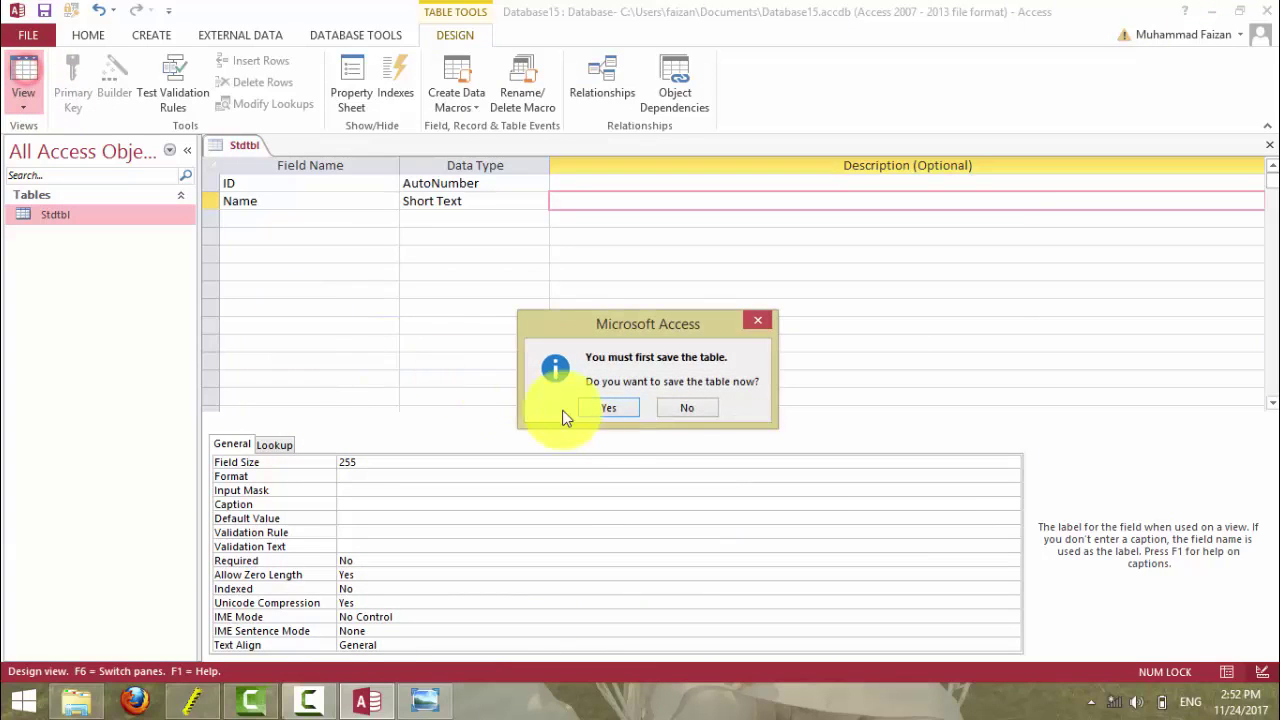
left_click(591, 405)
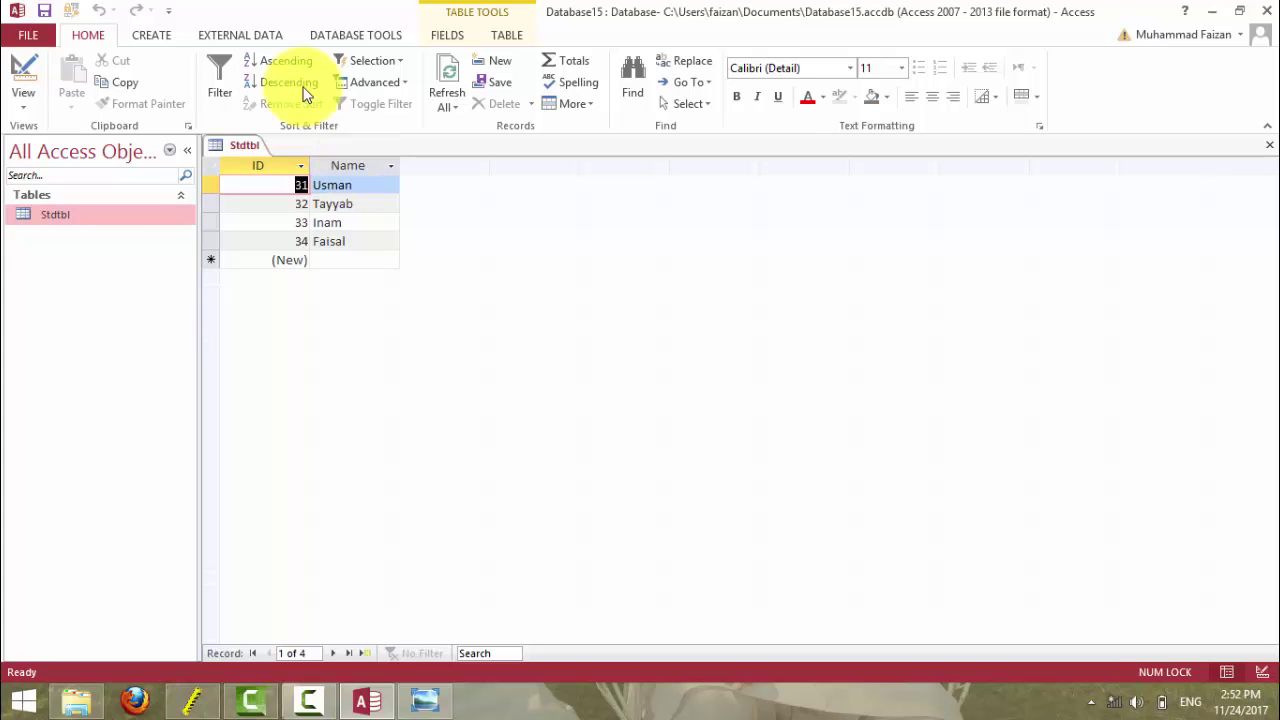
left_click(20, 68)
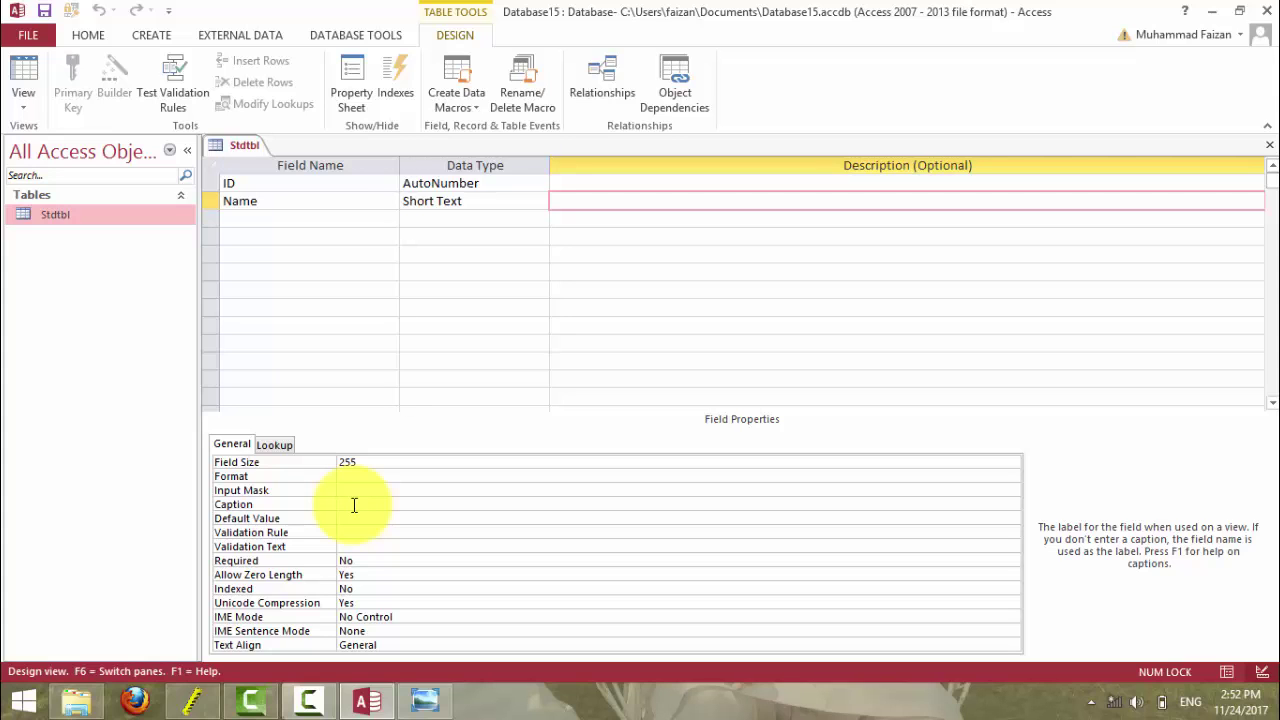
type("Student Name")
key("Return")
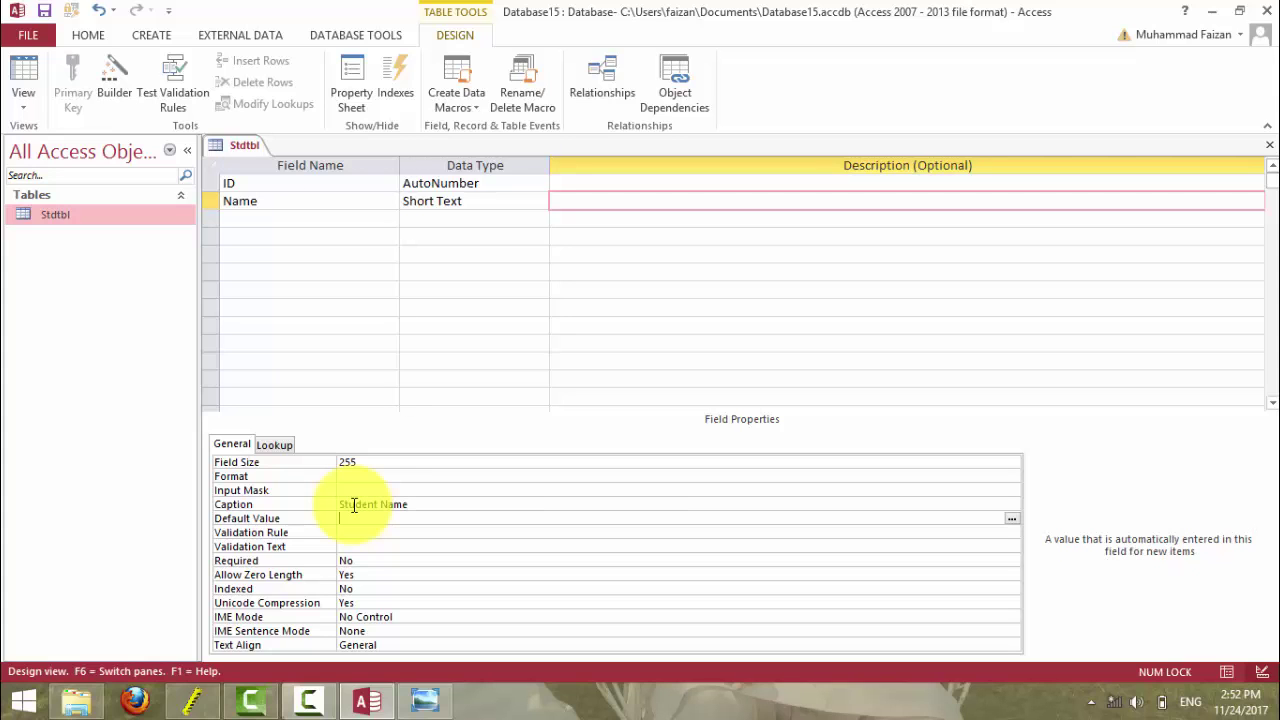
- Save and autofit the datasheet's Student Name column to its heading
left_click(22, 72)
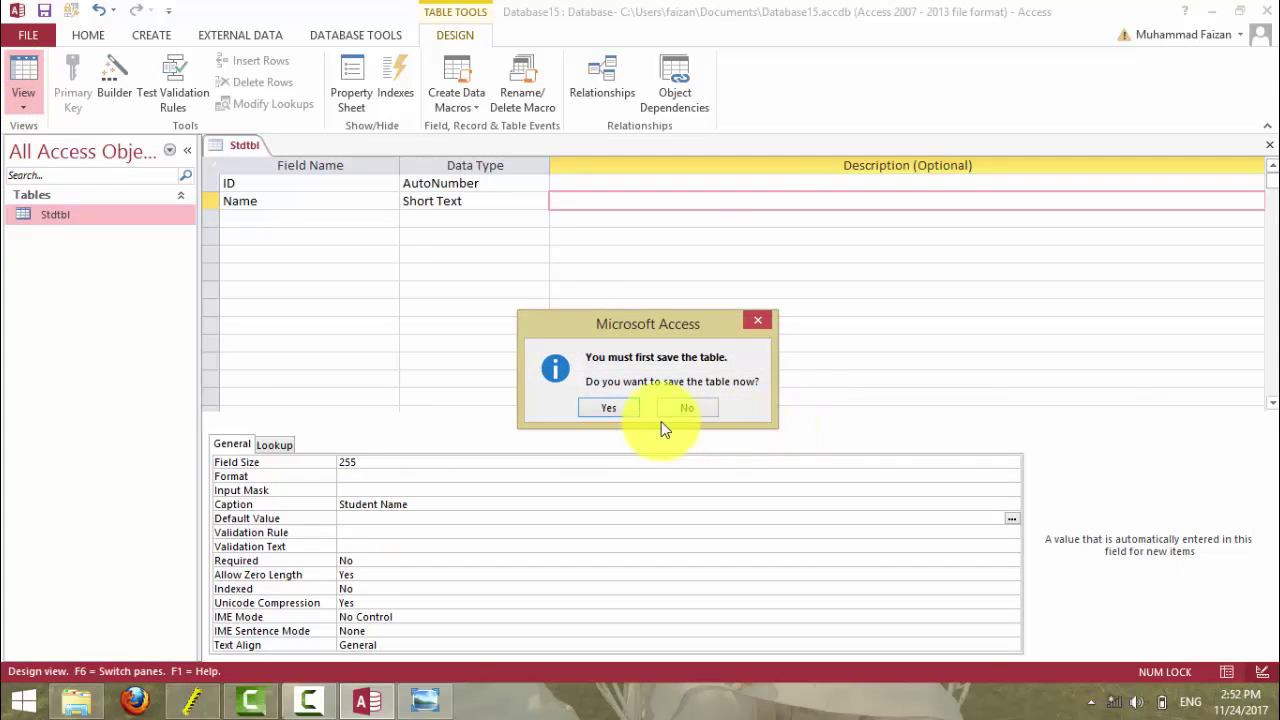
left_click(612, 408)
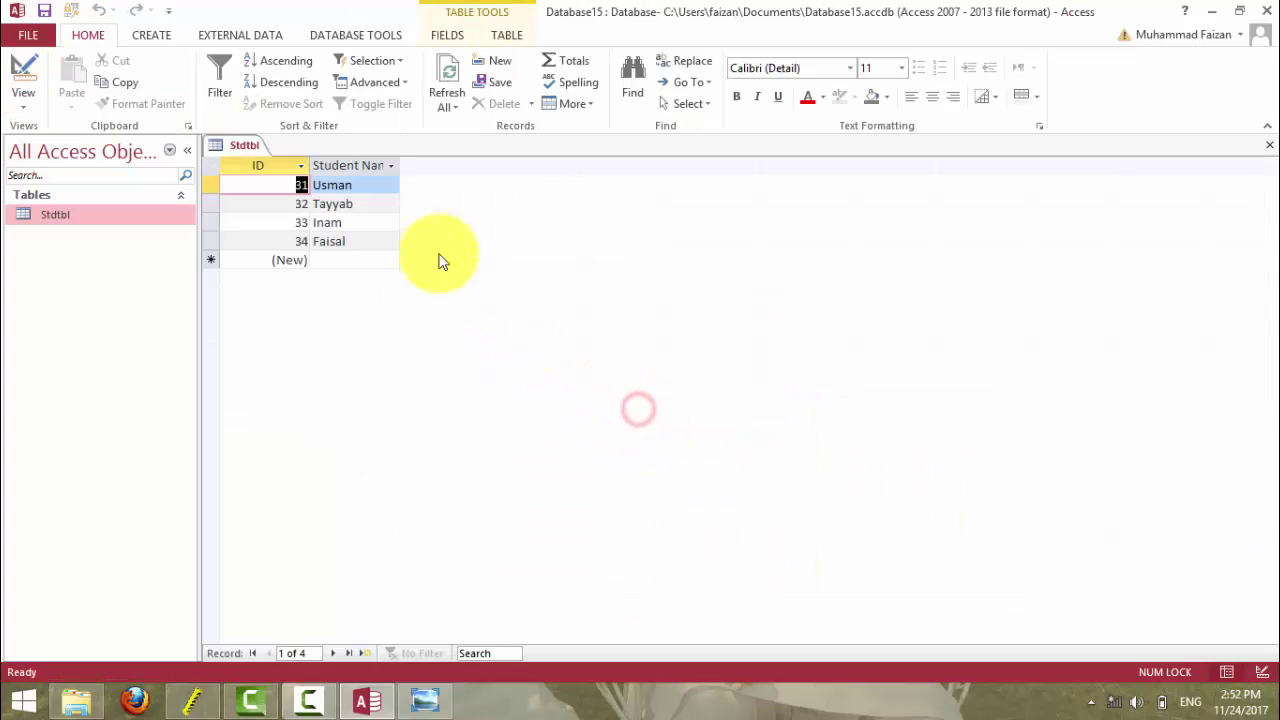
left_click(391, 165)
left_click(386, 168)
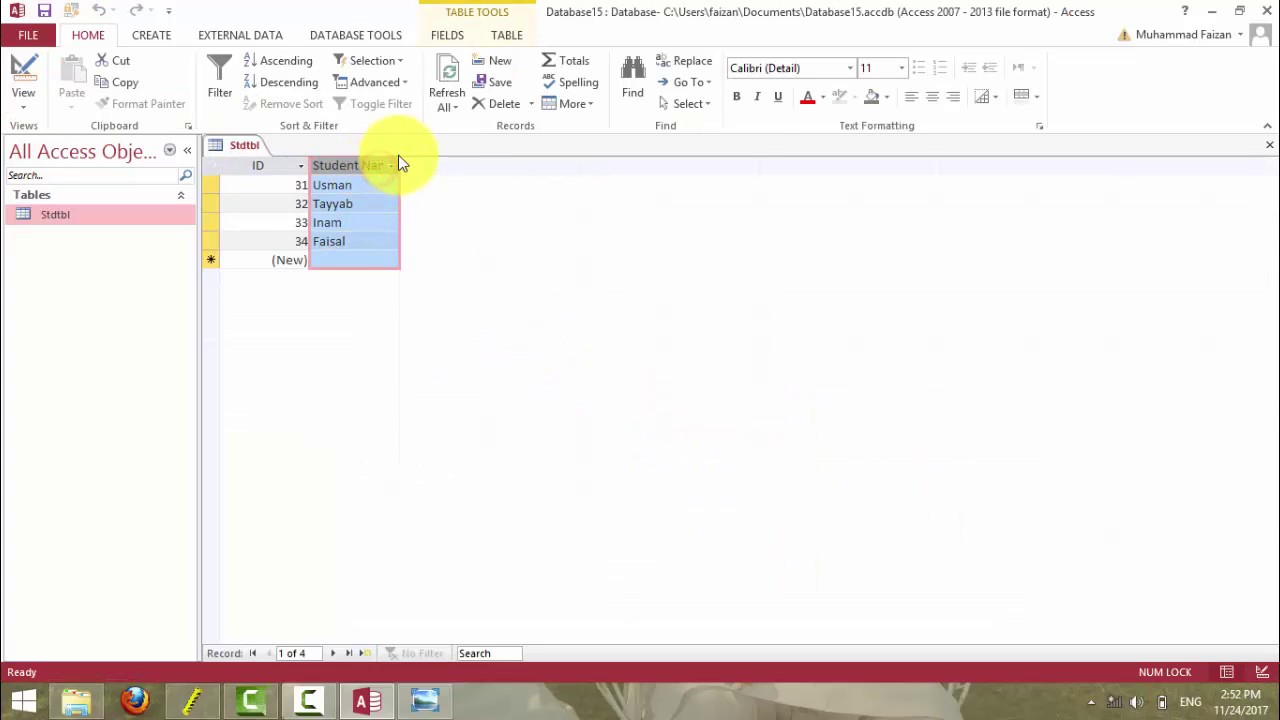
left_click(352, 185)
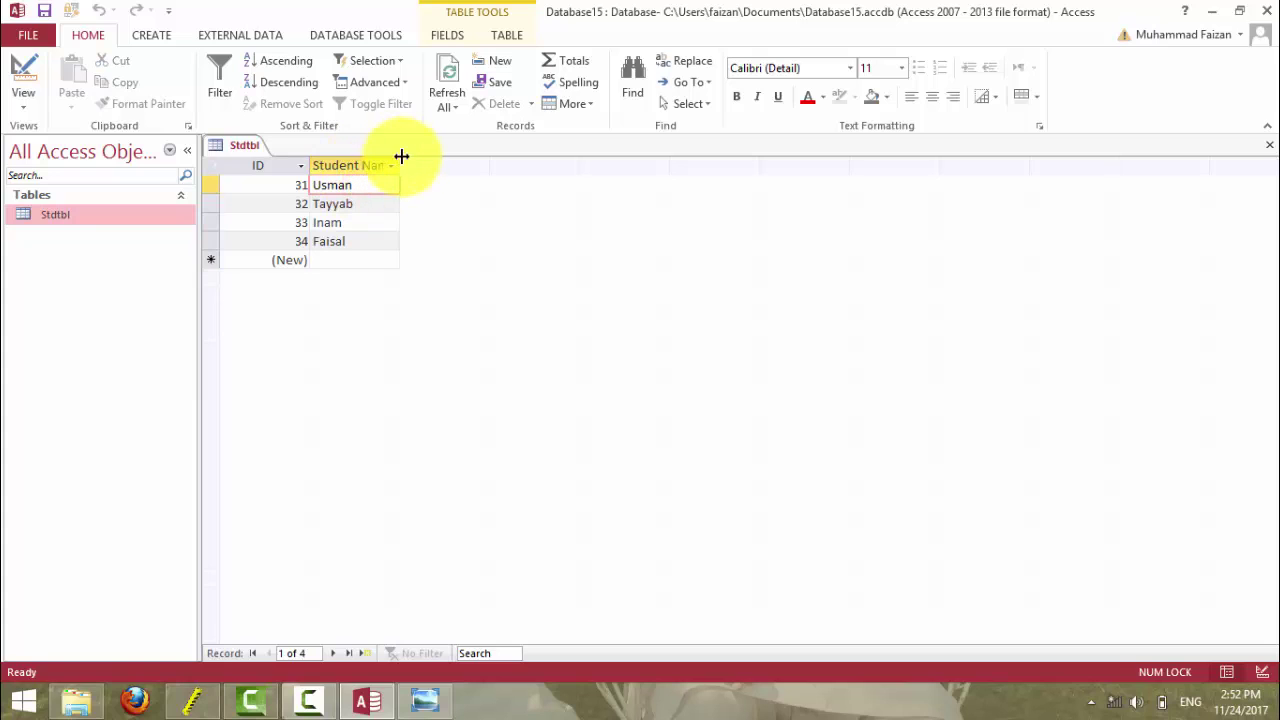
double_click(401, 157)
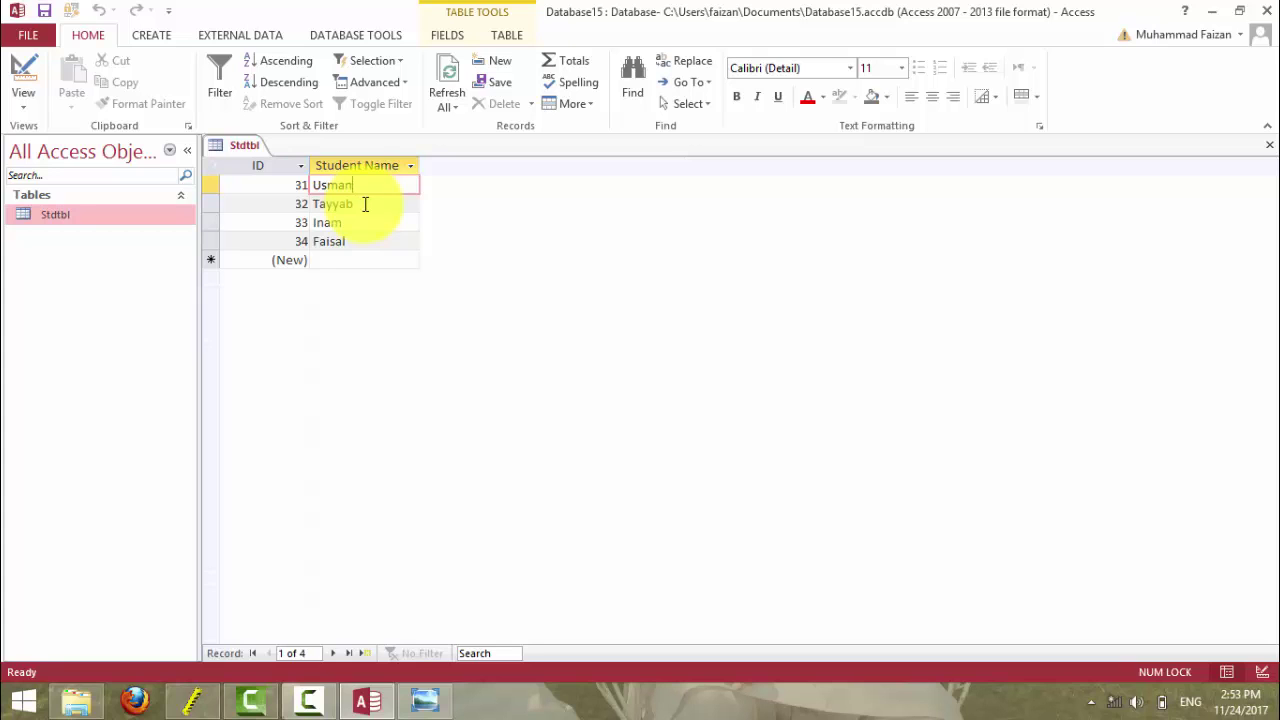
left_click(25, 72)
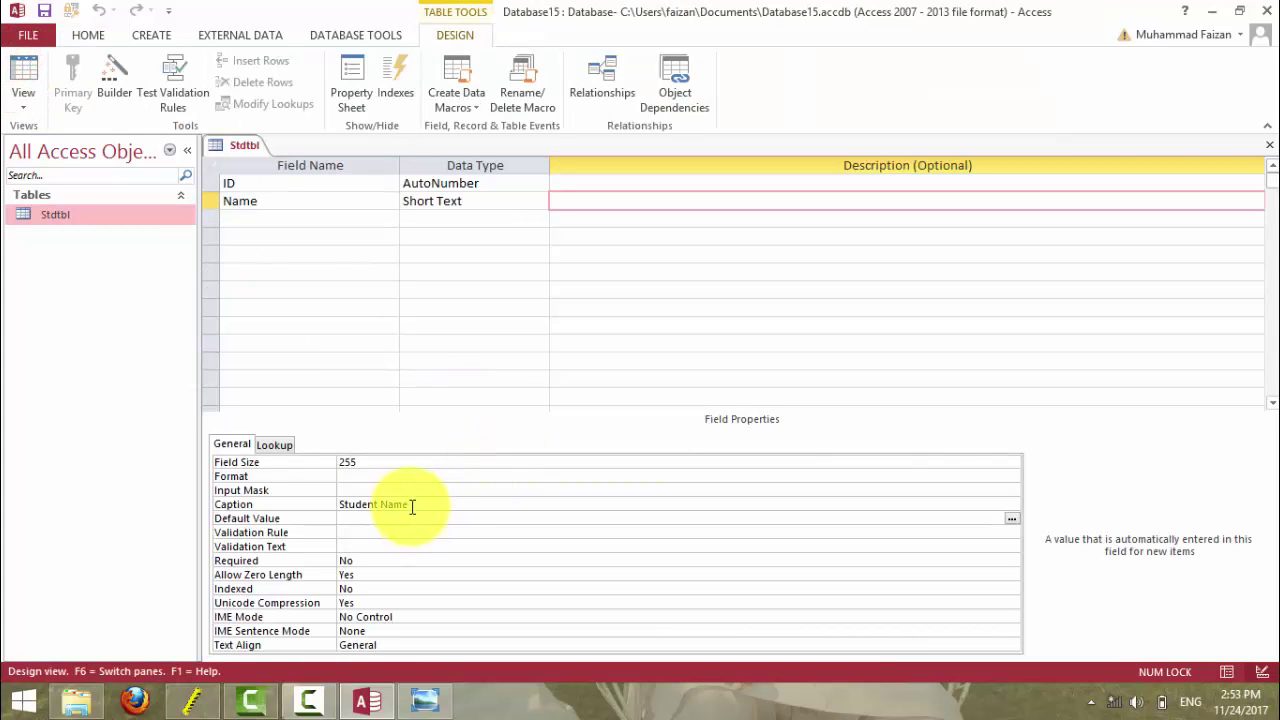
- Delete the Name field's Caption value 'Student Name'
left_click_drag(412, 504, 312, 500)
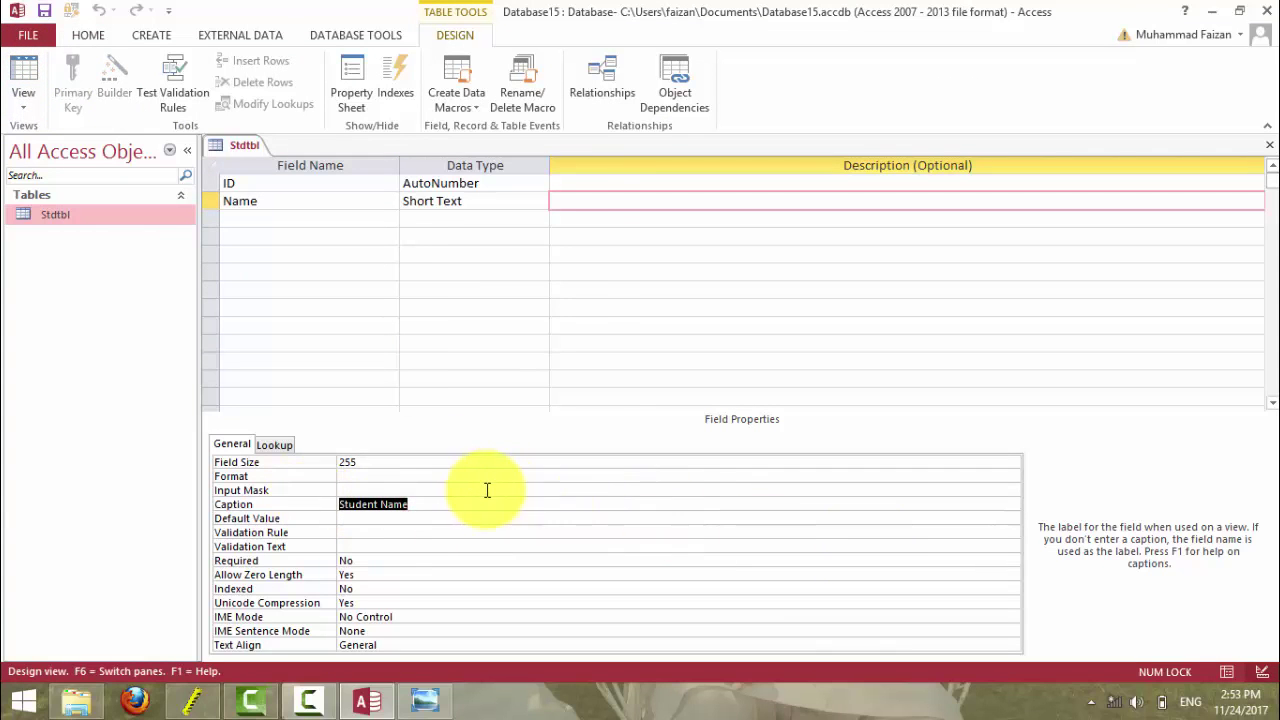
left_click(991, 517)
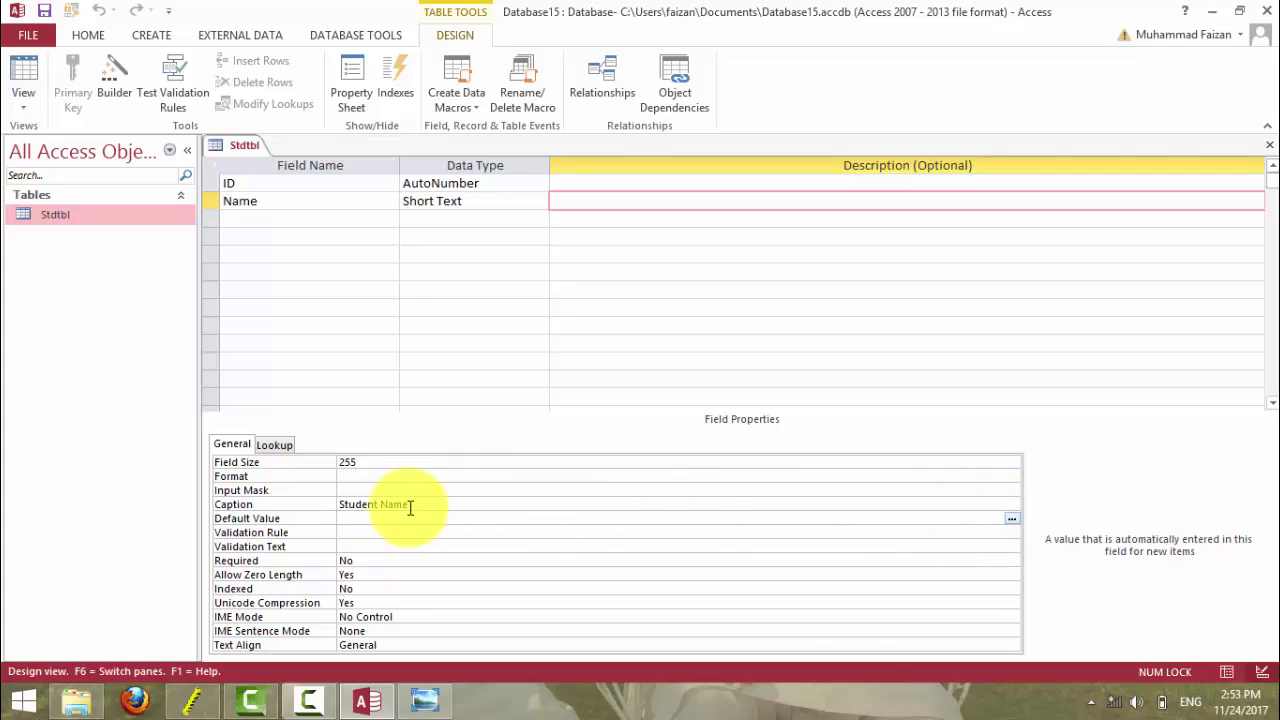
left_click_drag(410, 506, 314, 500)
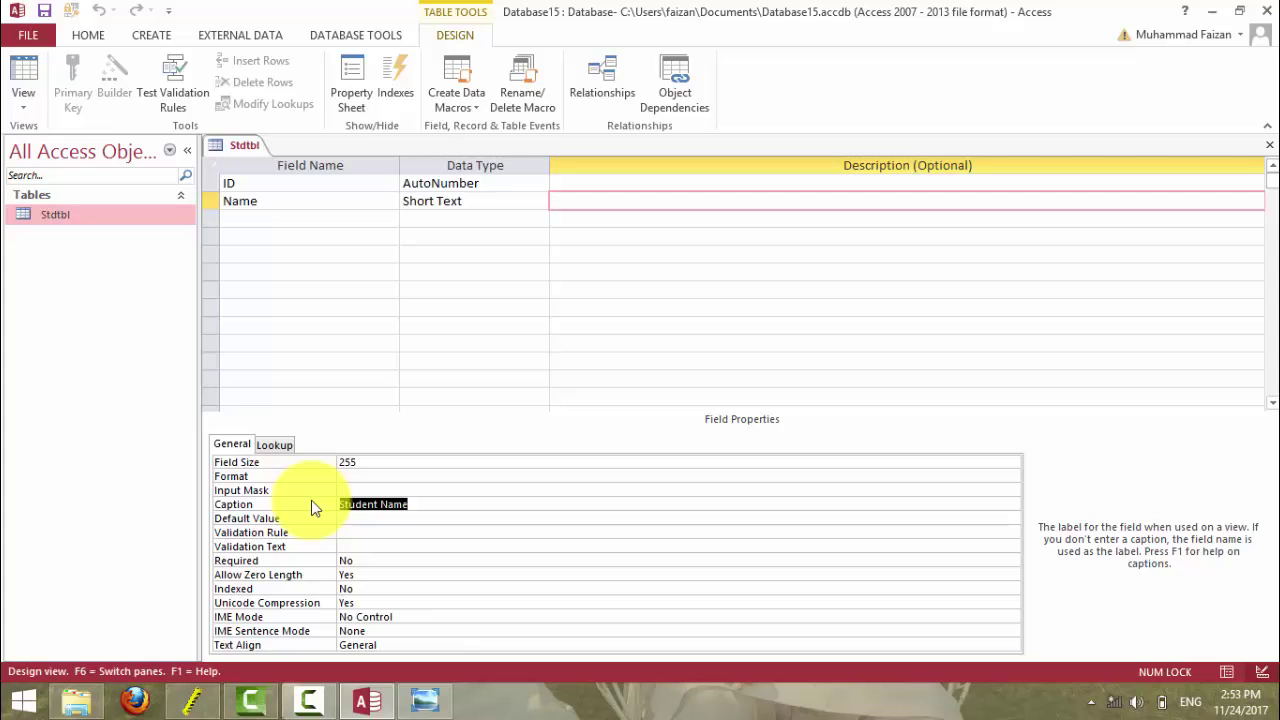
key("Delete")
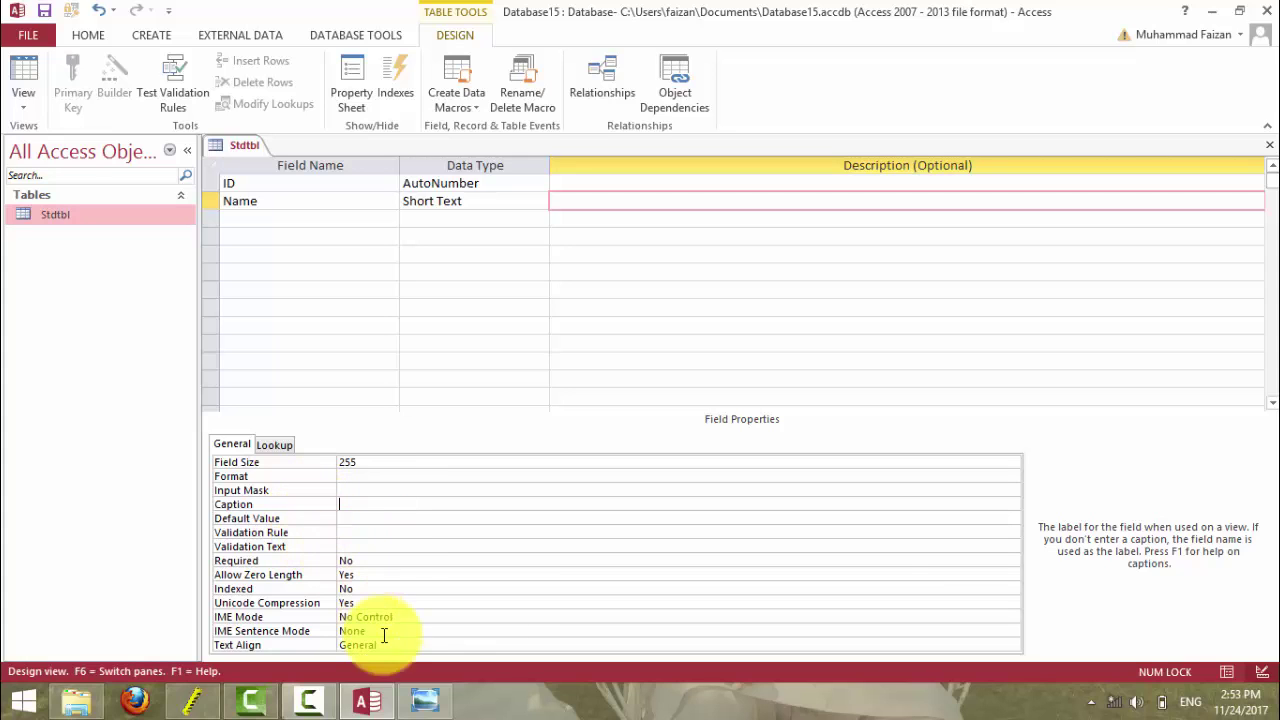
- Browse the reference slides through Validation Text and Validation Rule
left_click(418, 696)
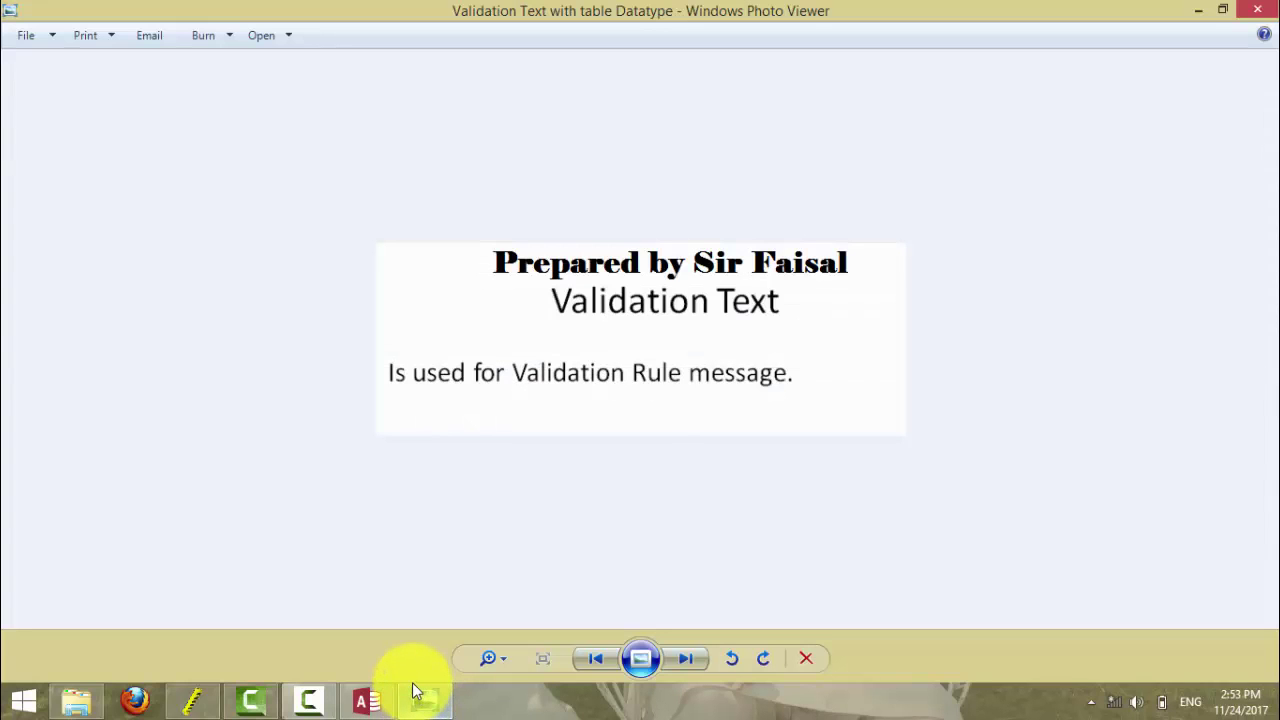
key("Right")
key("Right")
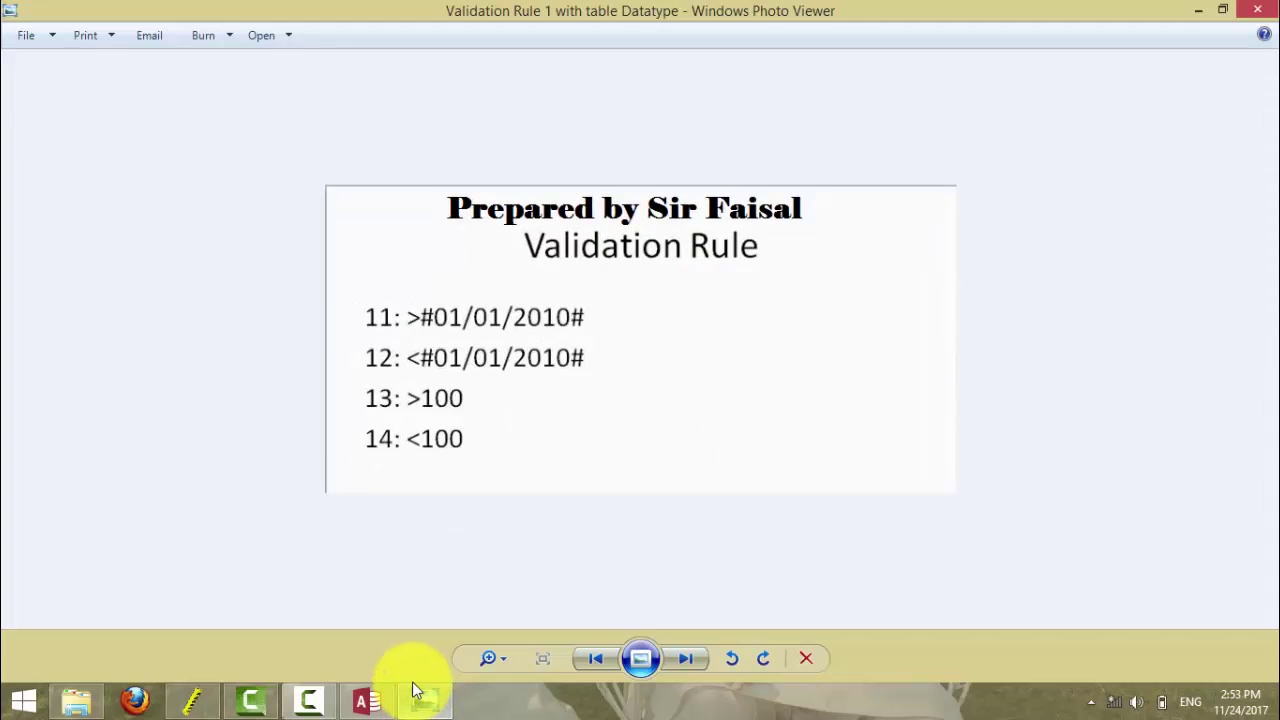
key("Right")
key("Right")
key("Right")
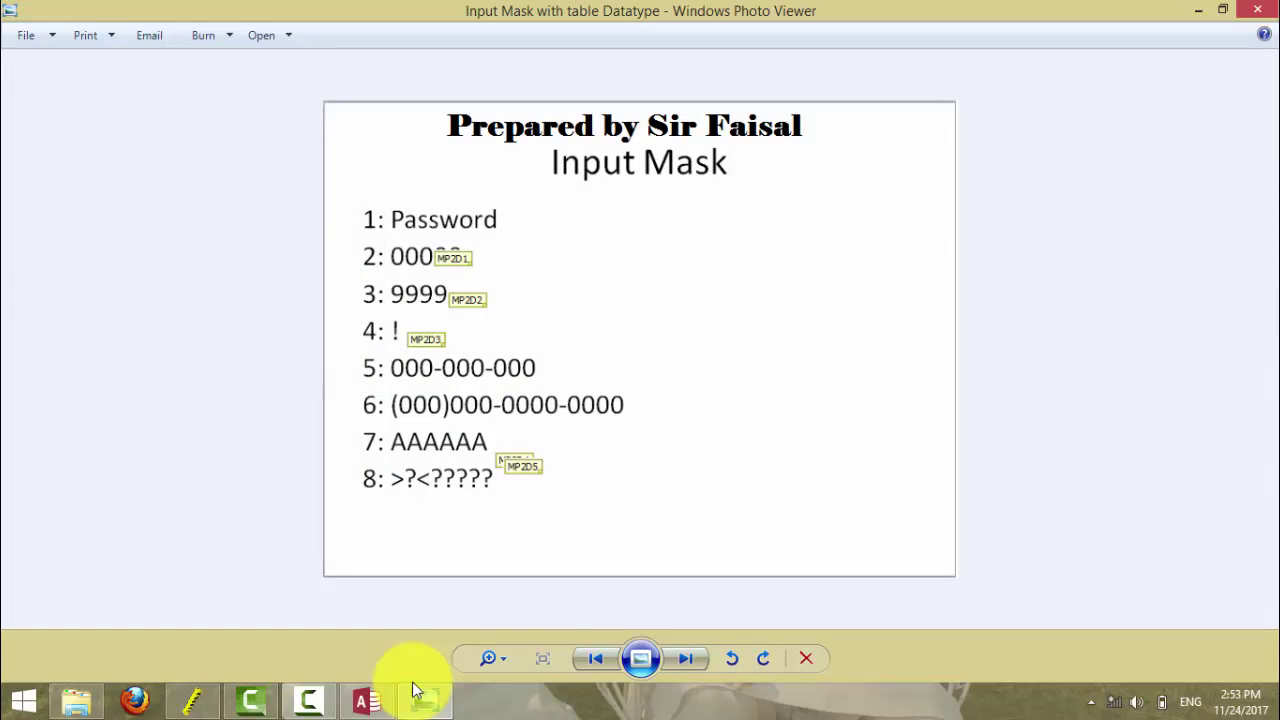
key("Right")
key("Right")
key("Right")
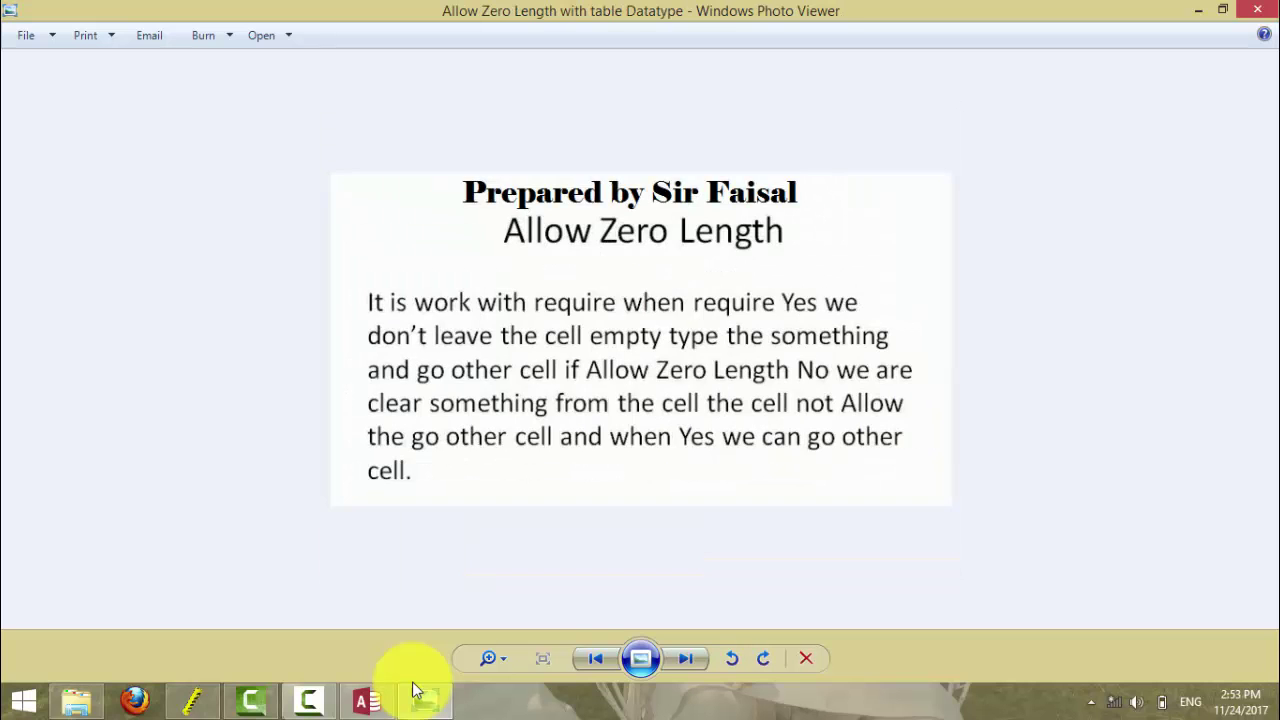
key("Right")
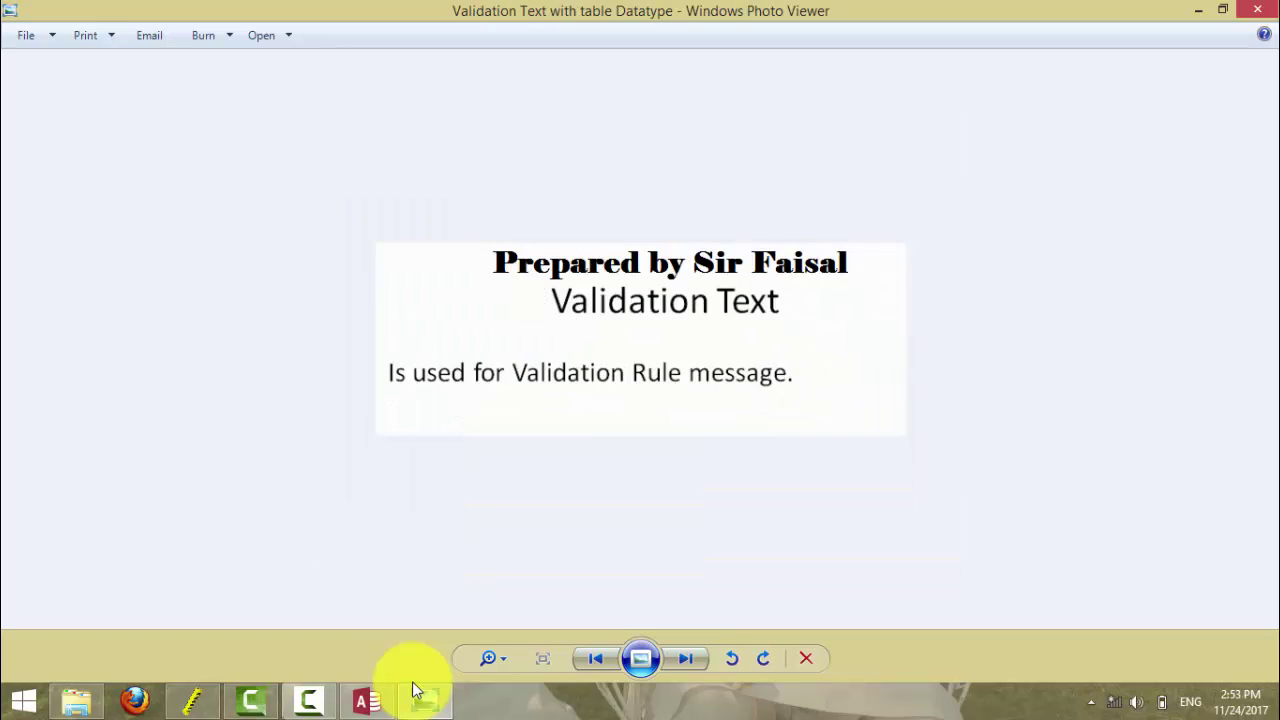
key("Right")
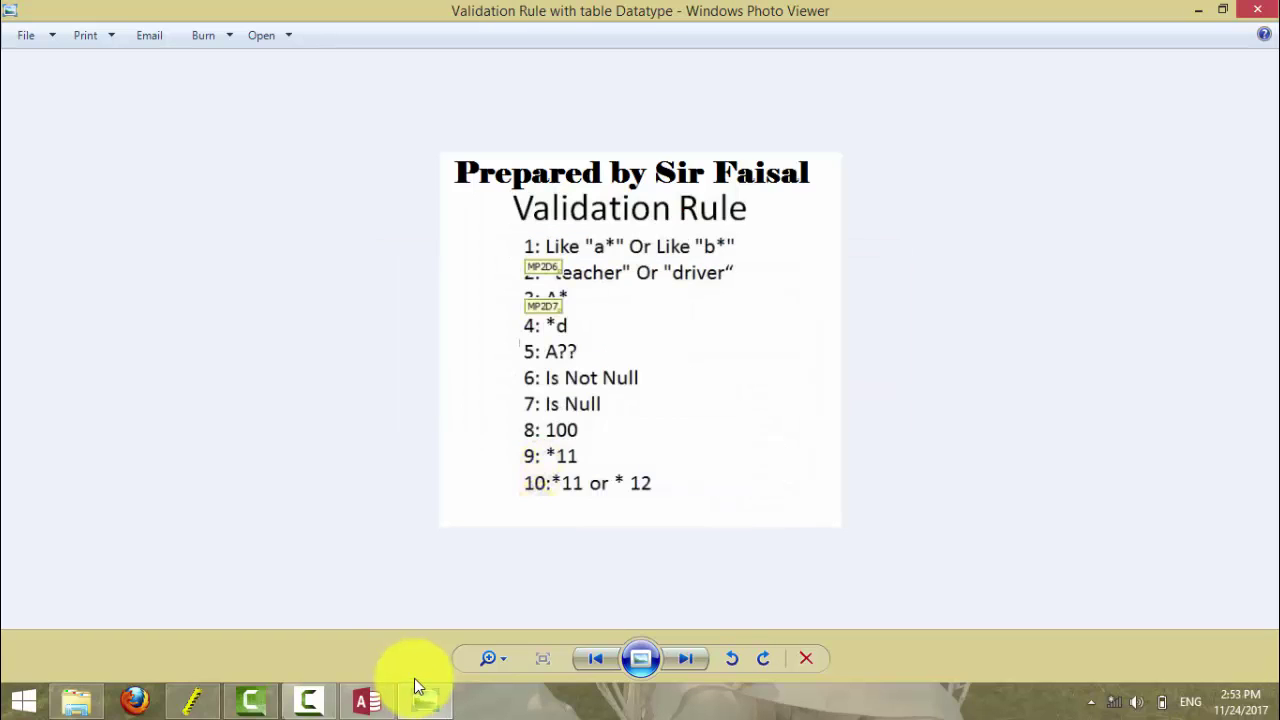
left_click(425, 698)
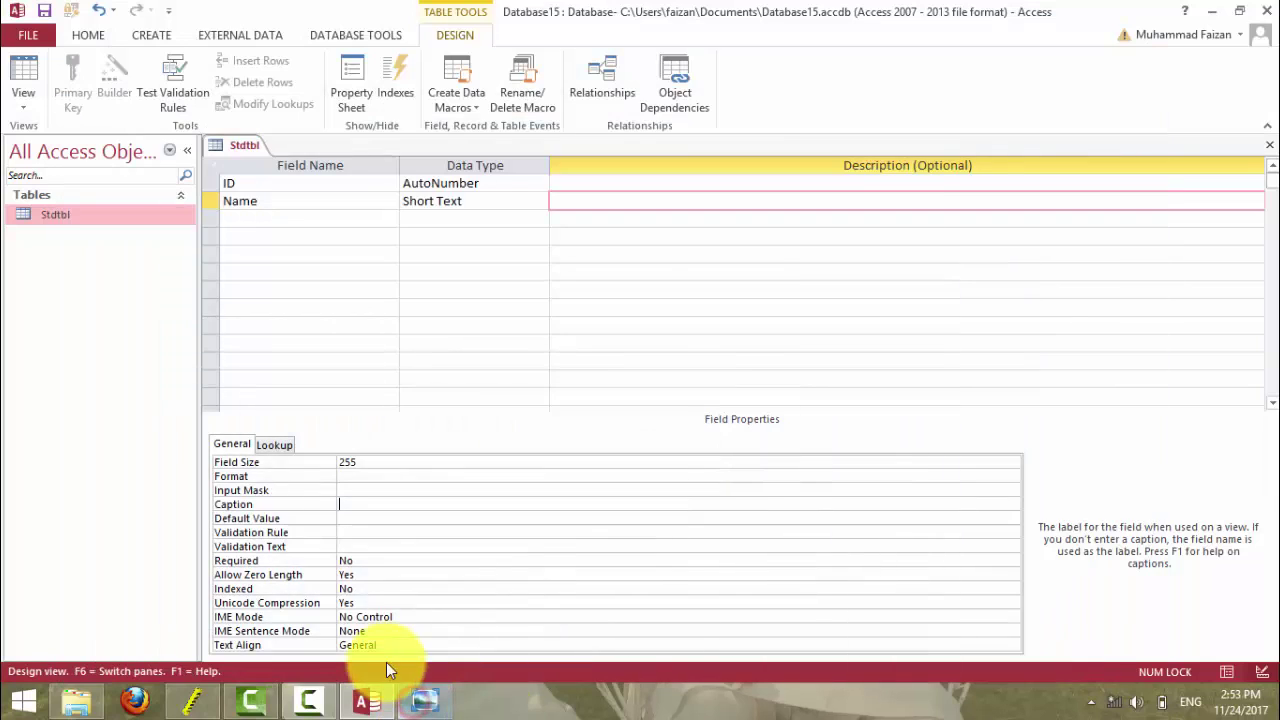
- Set the Name field's Default Value to 'Type the Student Name' and switch to the datasheet
left_click(362, 519)
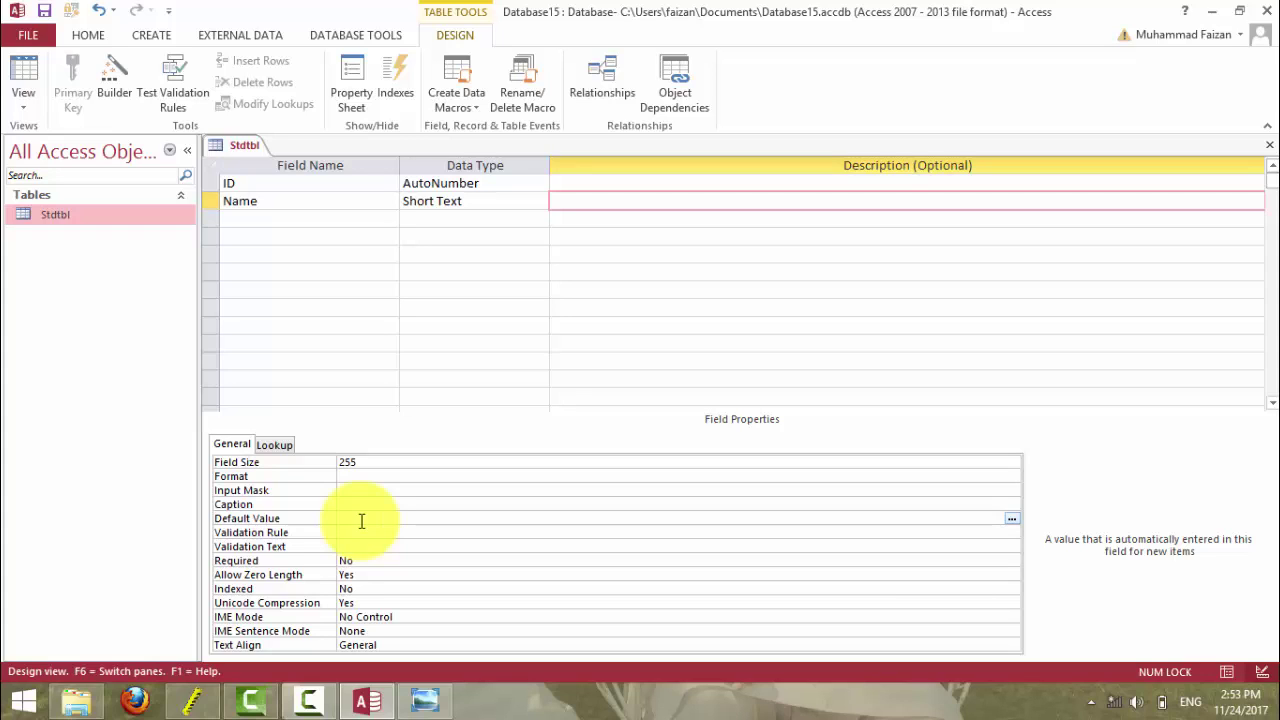
type("Type")
type(" he")
type("r")
key("BackSpace")
key("BackSpace")
key("BackSpace")
key("BackSpace")
type("the Sub")
type("udent Name")
key("Return")
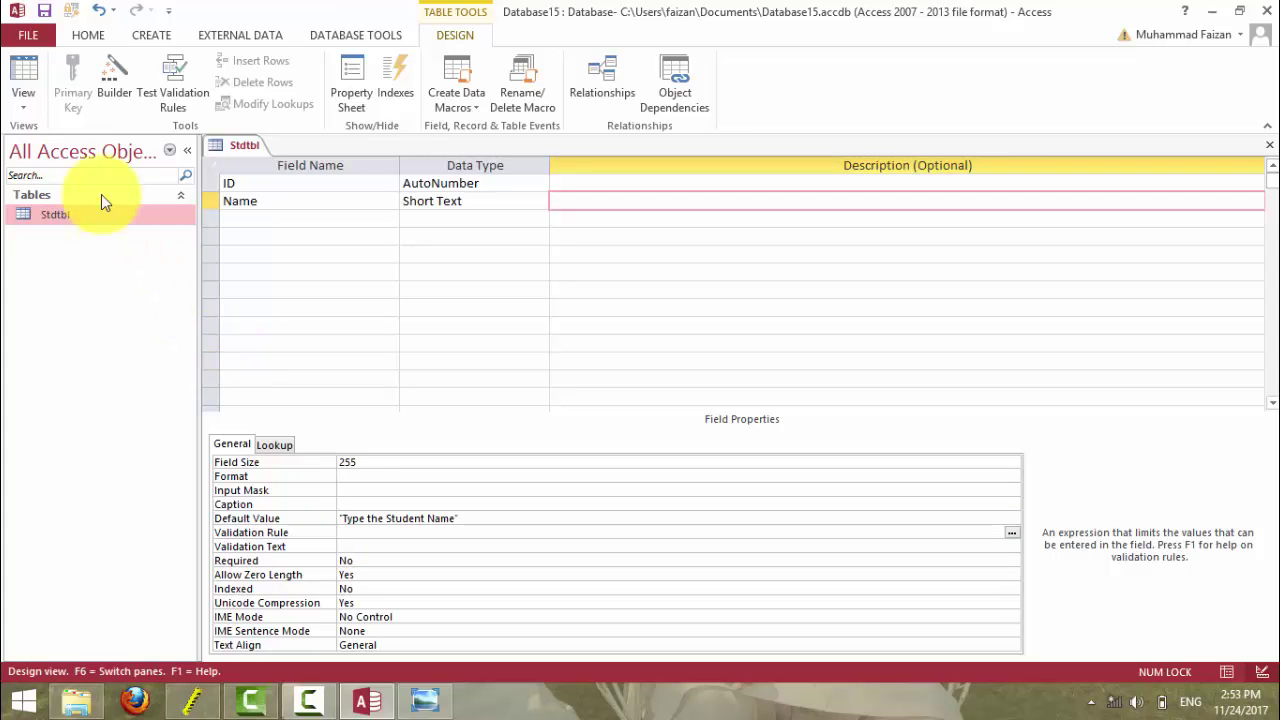
left_click(23, 72)
- Save, add two student name records, and widen the Name column to show the default text
left_click(630, 405)
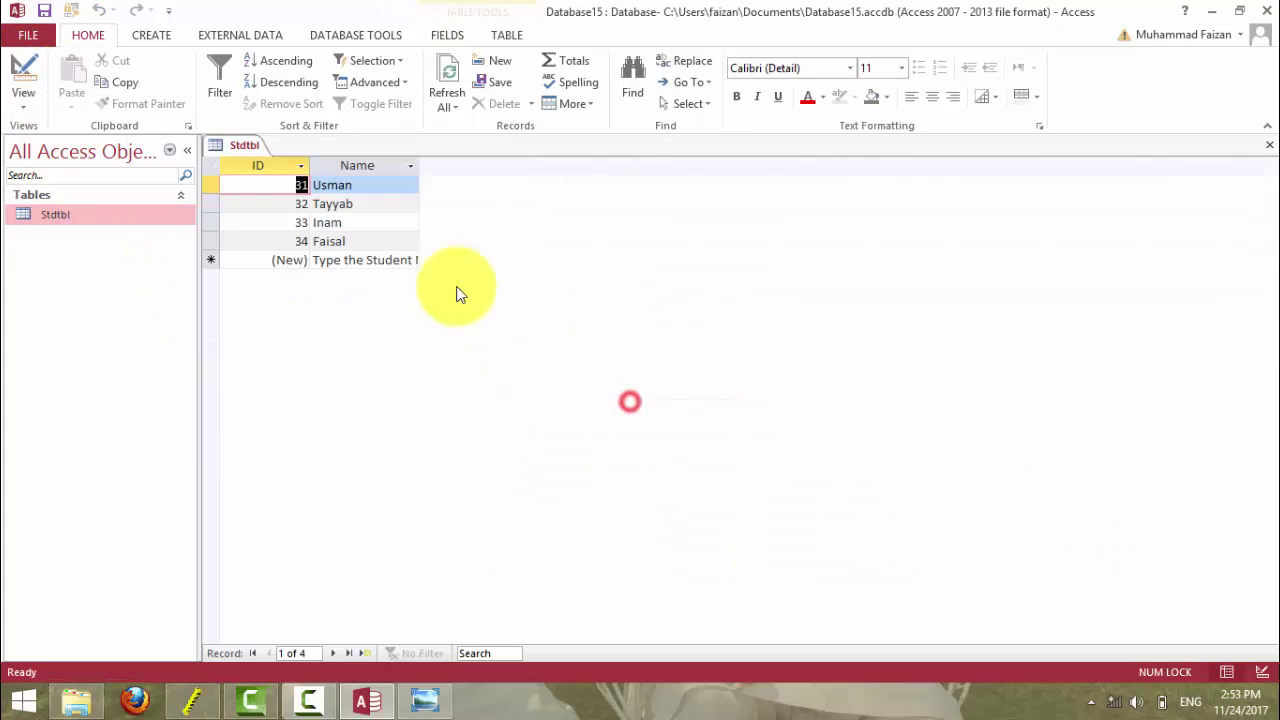
left_click(338, 259)
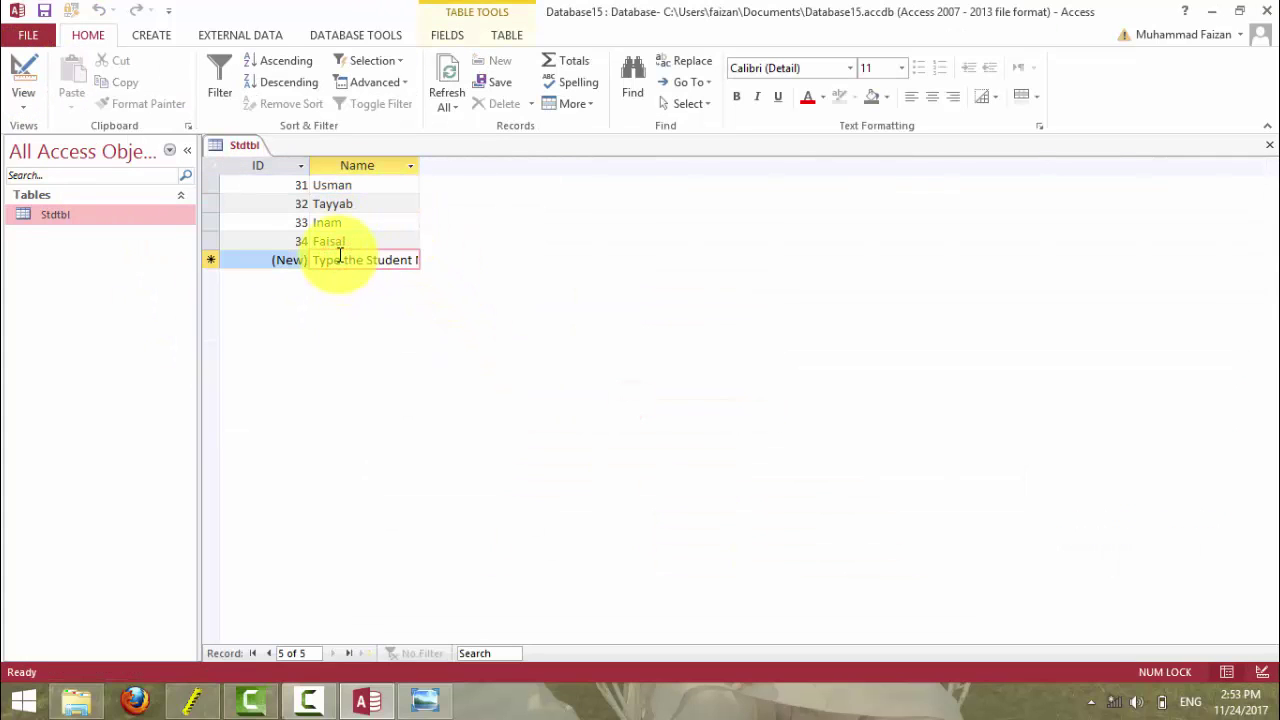
type("df")
key("ctrl+a")
key("Delete")
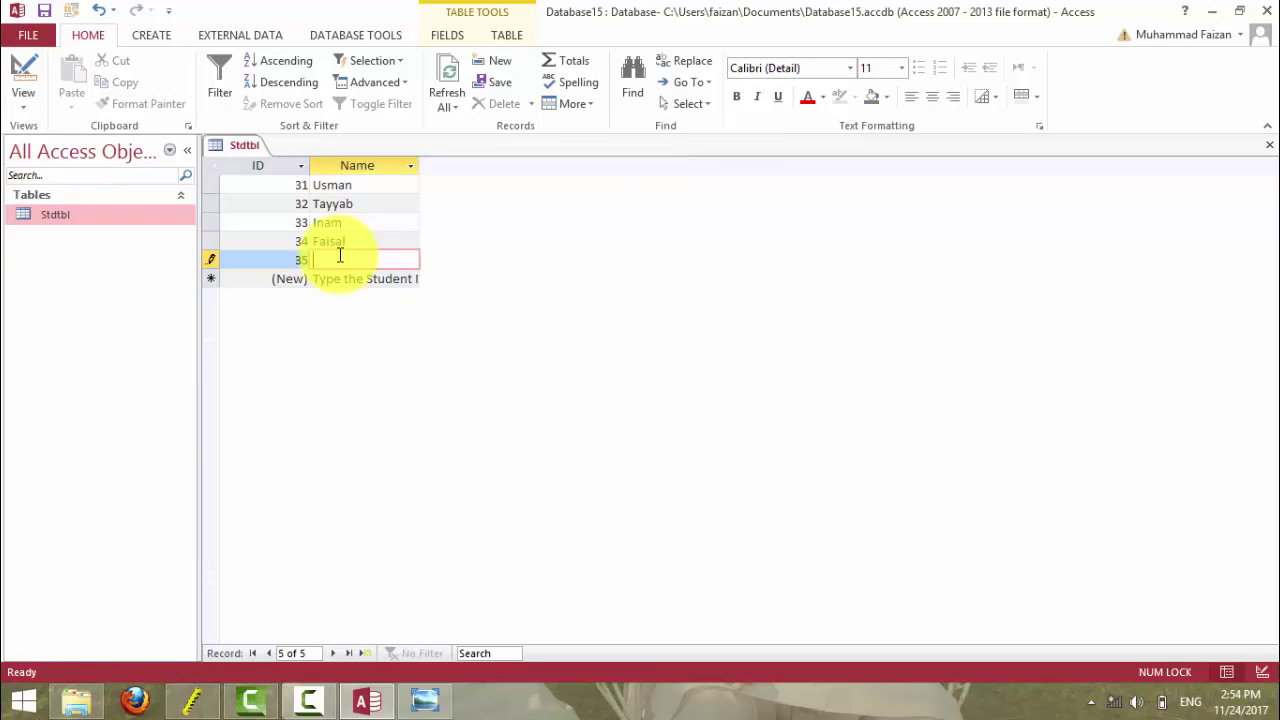
type("tyyab")
key("Return")
type("Inam")
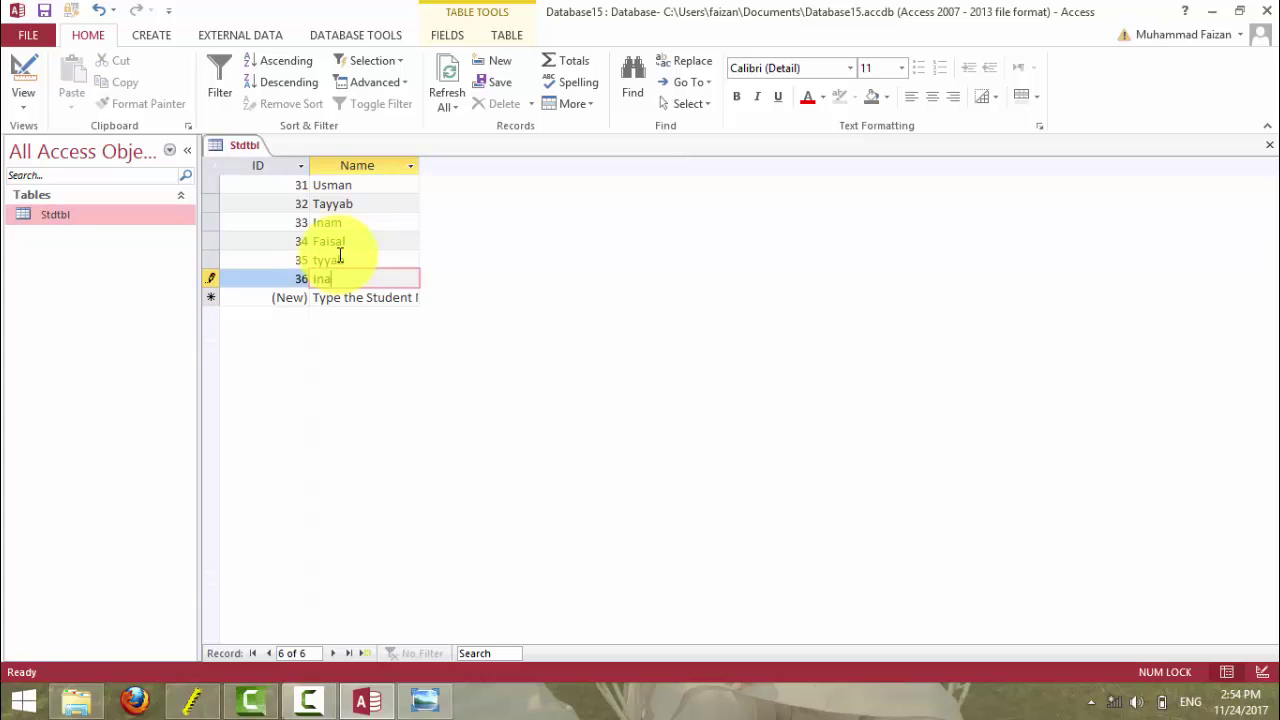
key("Return")
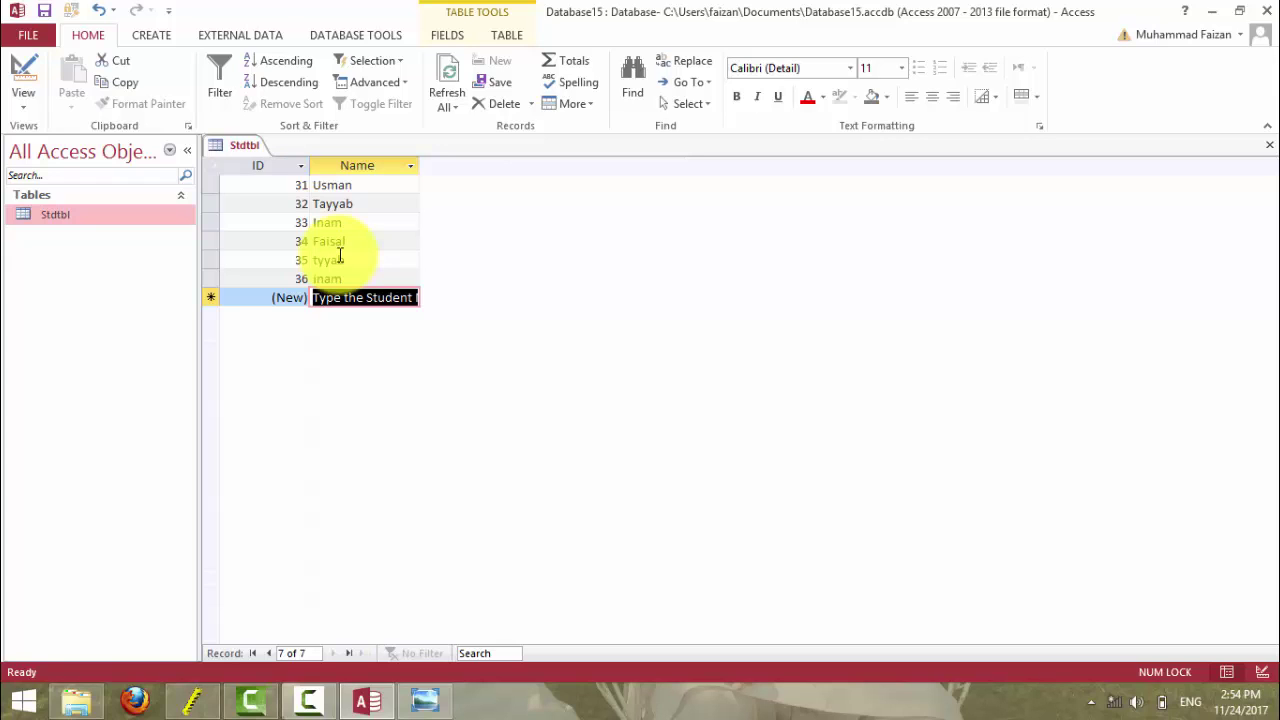
double_click(419, 165)
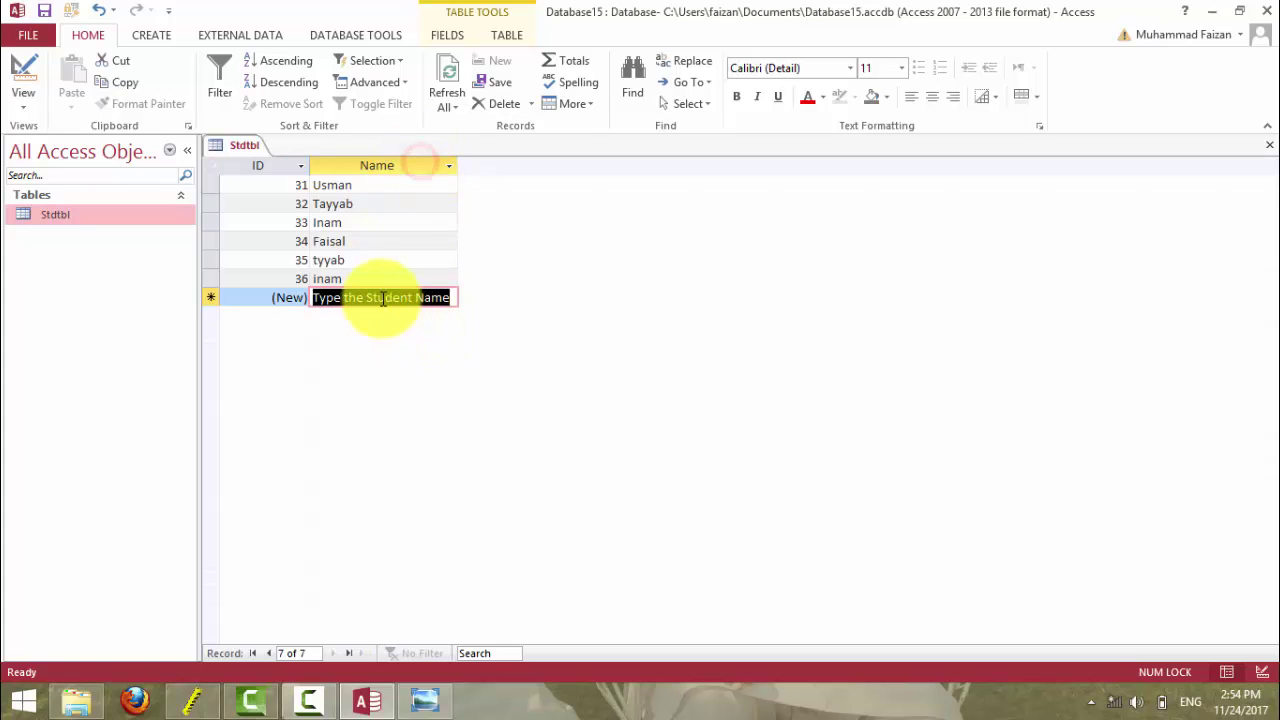
left_click(22, 75)
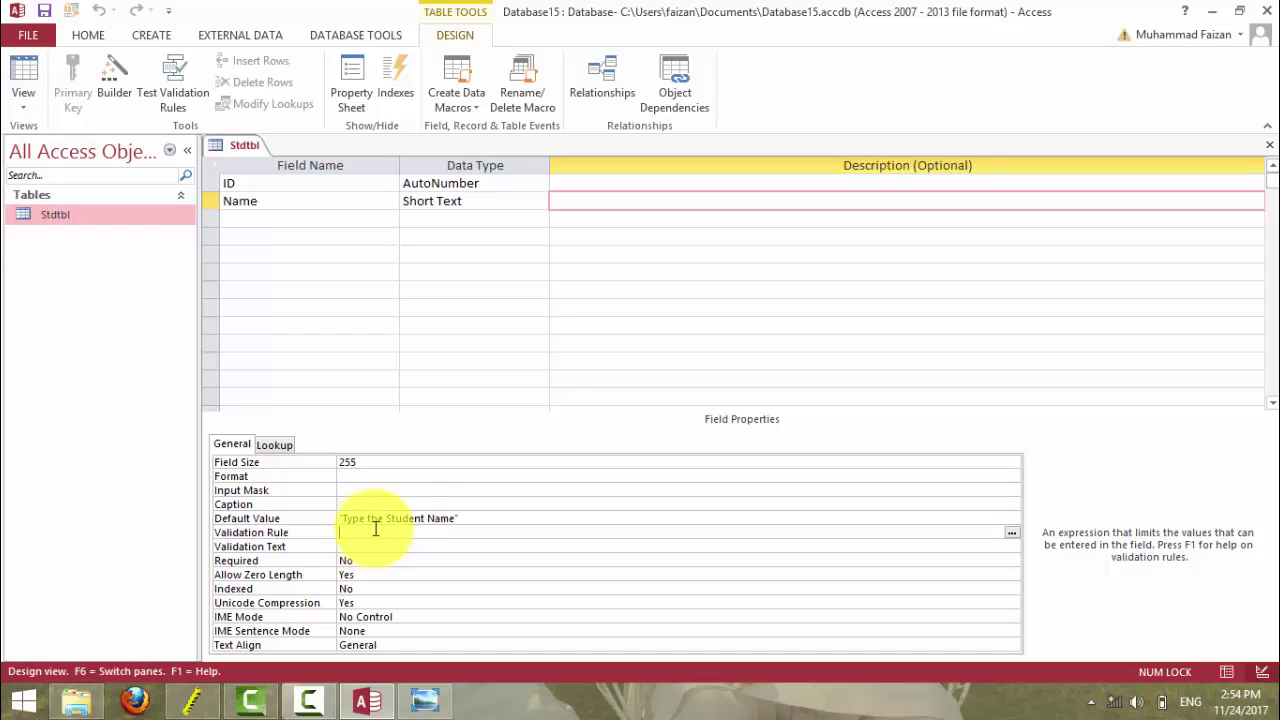
- Reopen Stdtbl without saving layout changes and rename the first record from Usman to Good
left_click(1267, 145)
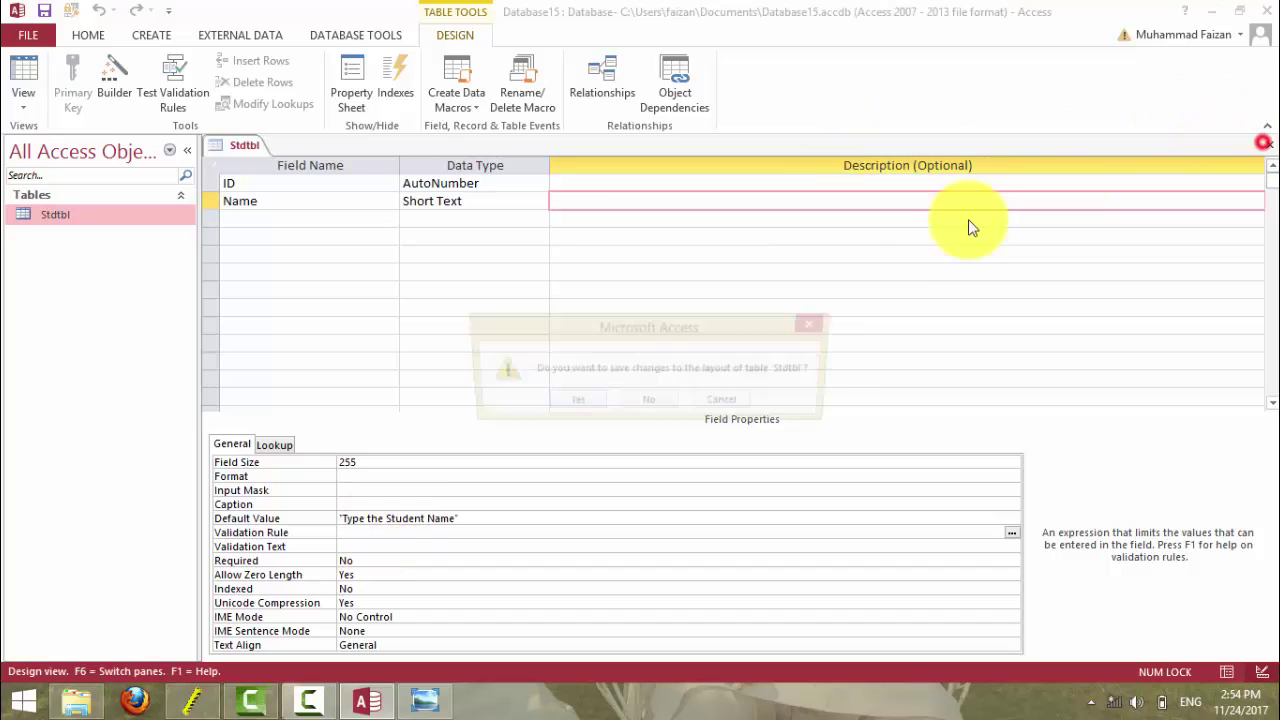
left_click(652, 399)
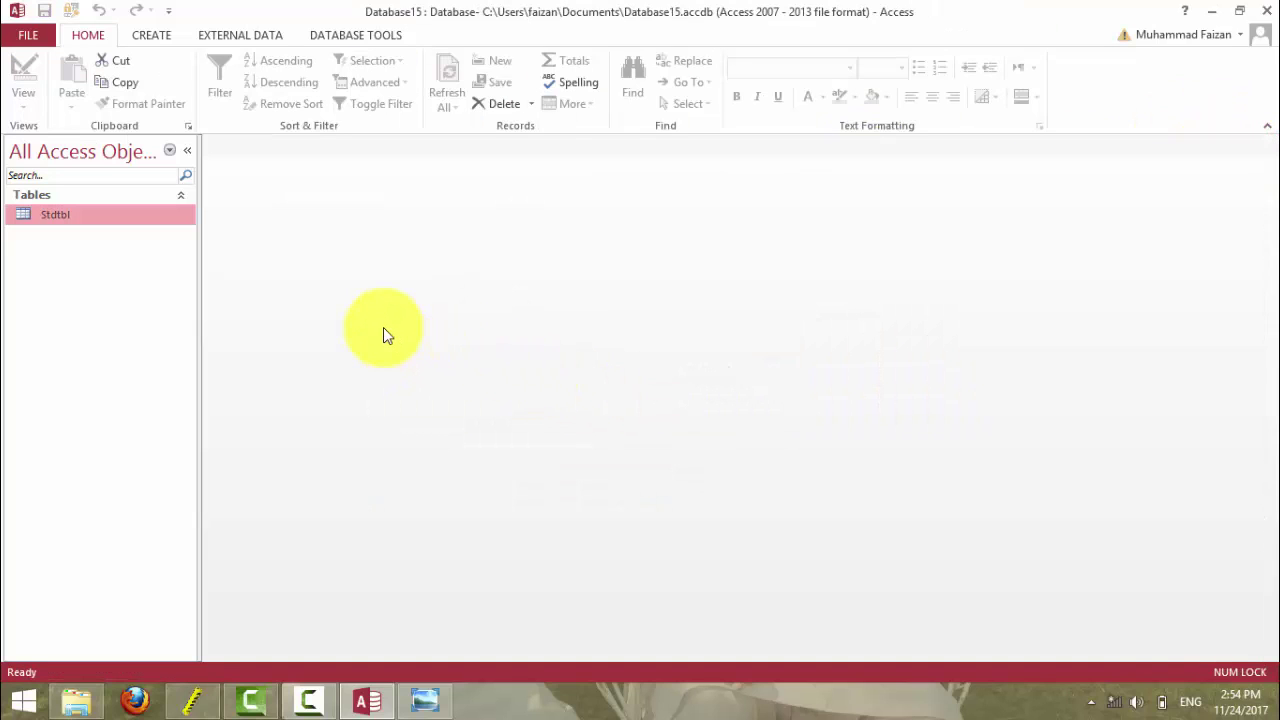
double_click(57, 214)
double_click(366, 188)
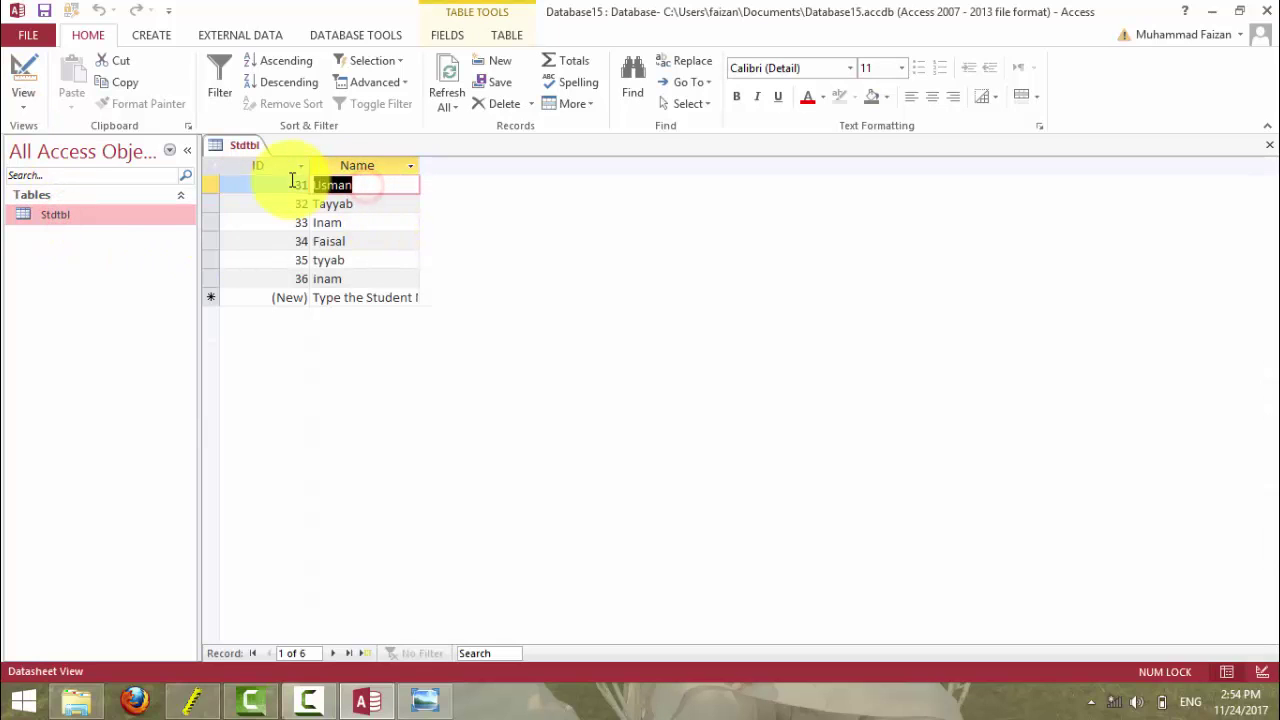
type("Good")
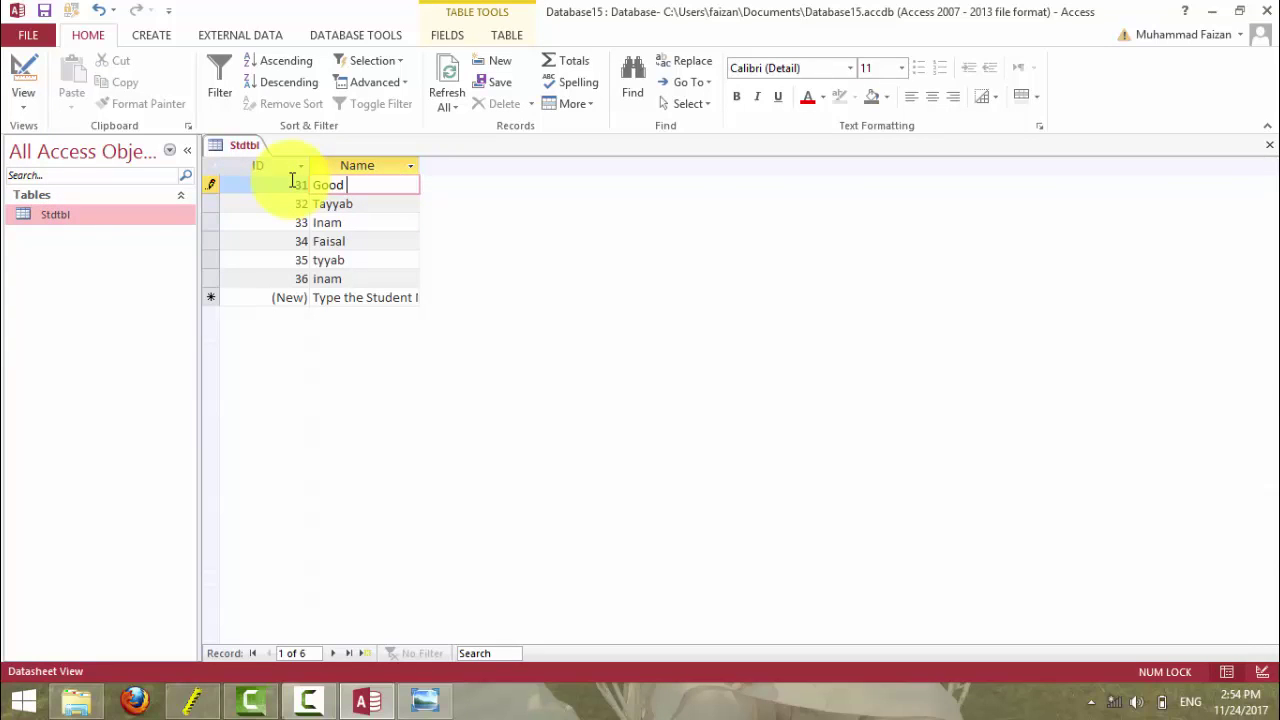
key("Return")
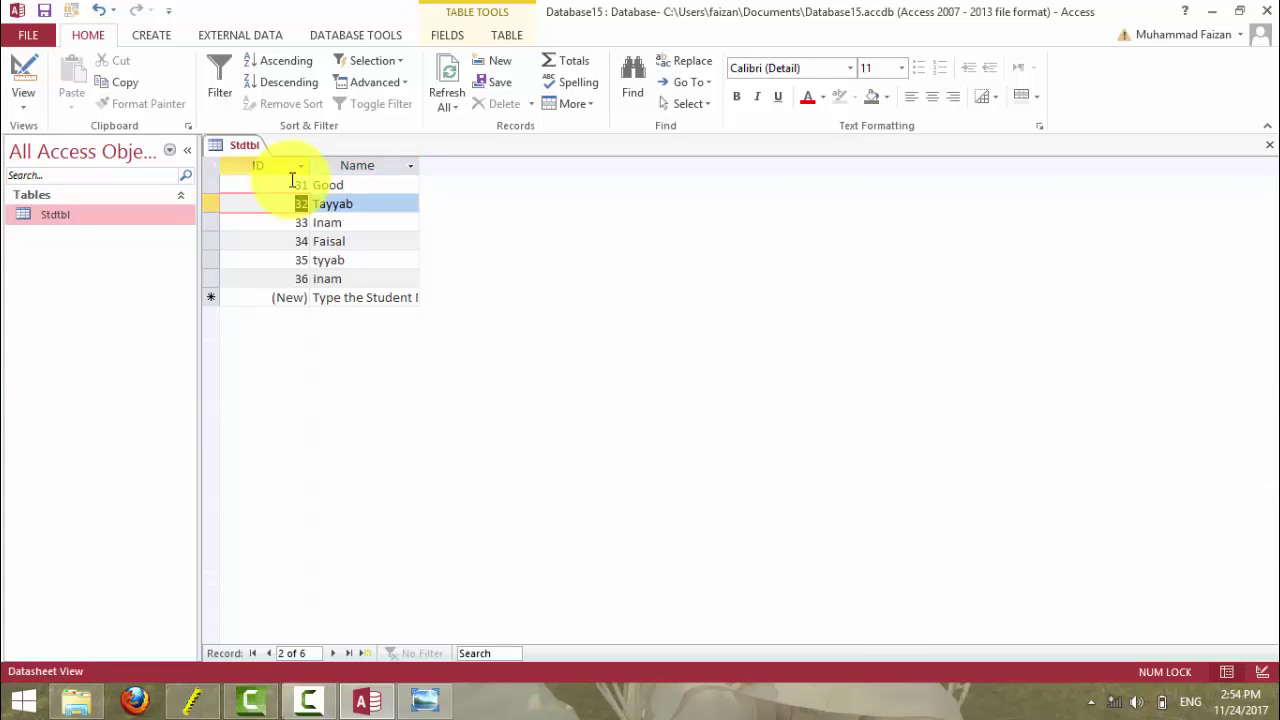
- Select all six Stdtbl records and confirm their deletion
key("Up")
left_click(208, 164)
key("Delete")
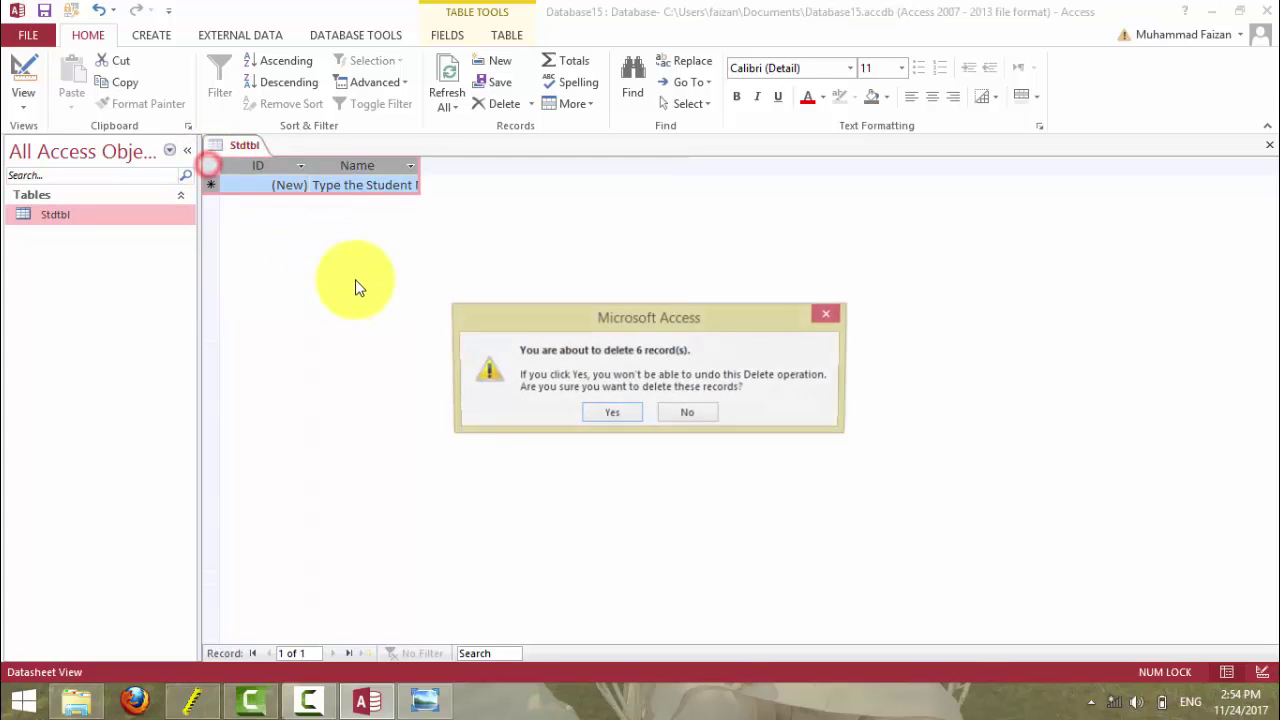
left_click(600, 418)
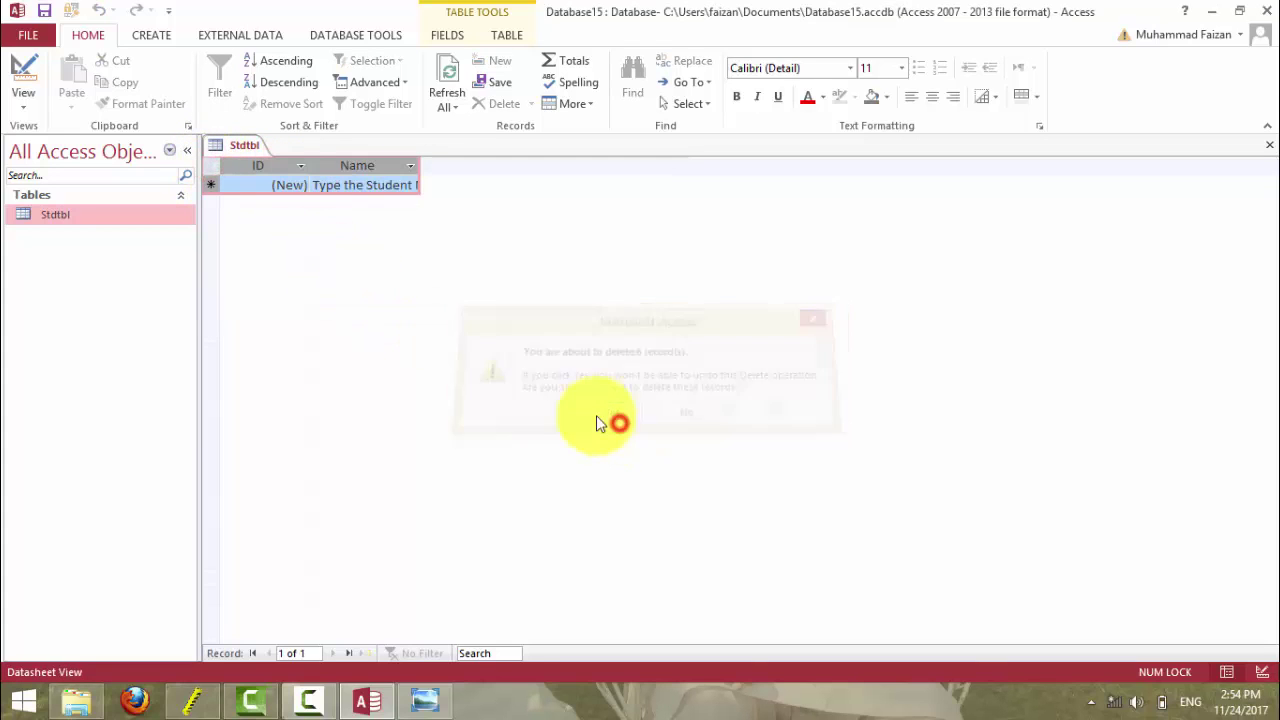
left_click(330, 183)
- Erase the Name field's 'Type the Student Name' default value in Design view and save Stdtbl
left_click(23, 72)
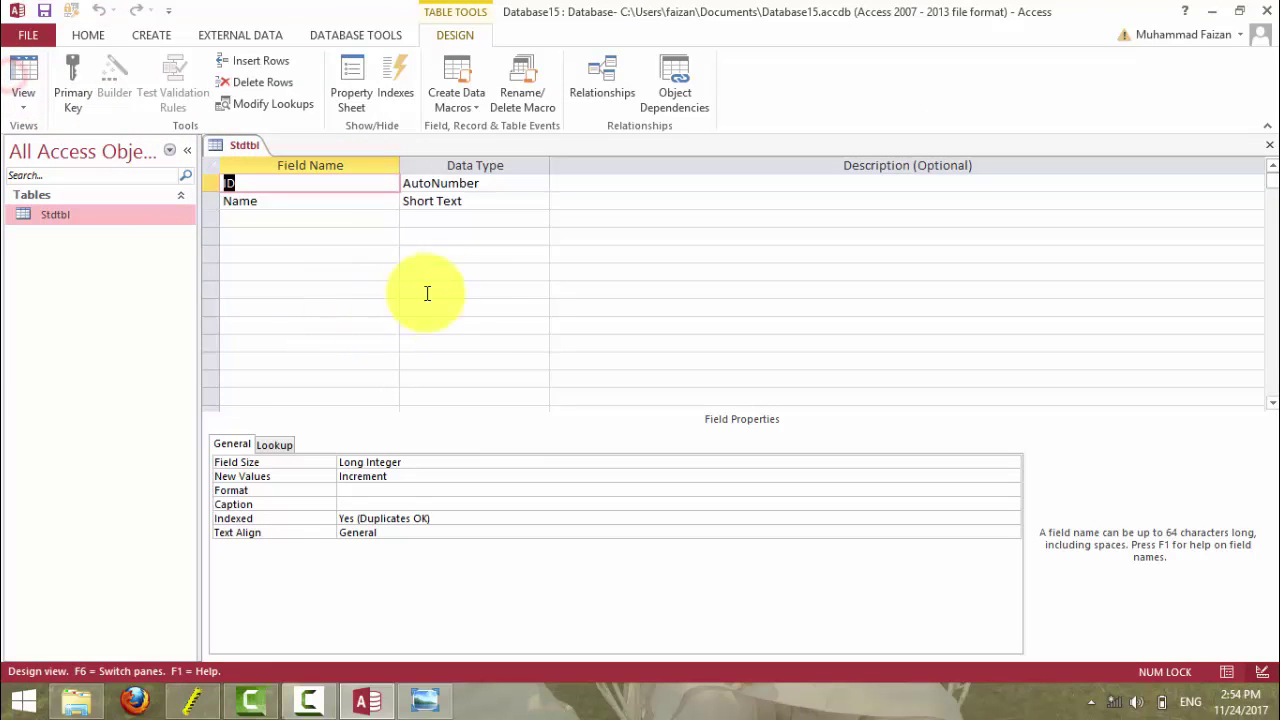
left_click(421, 201)
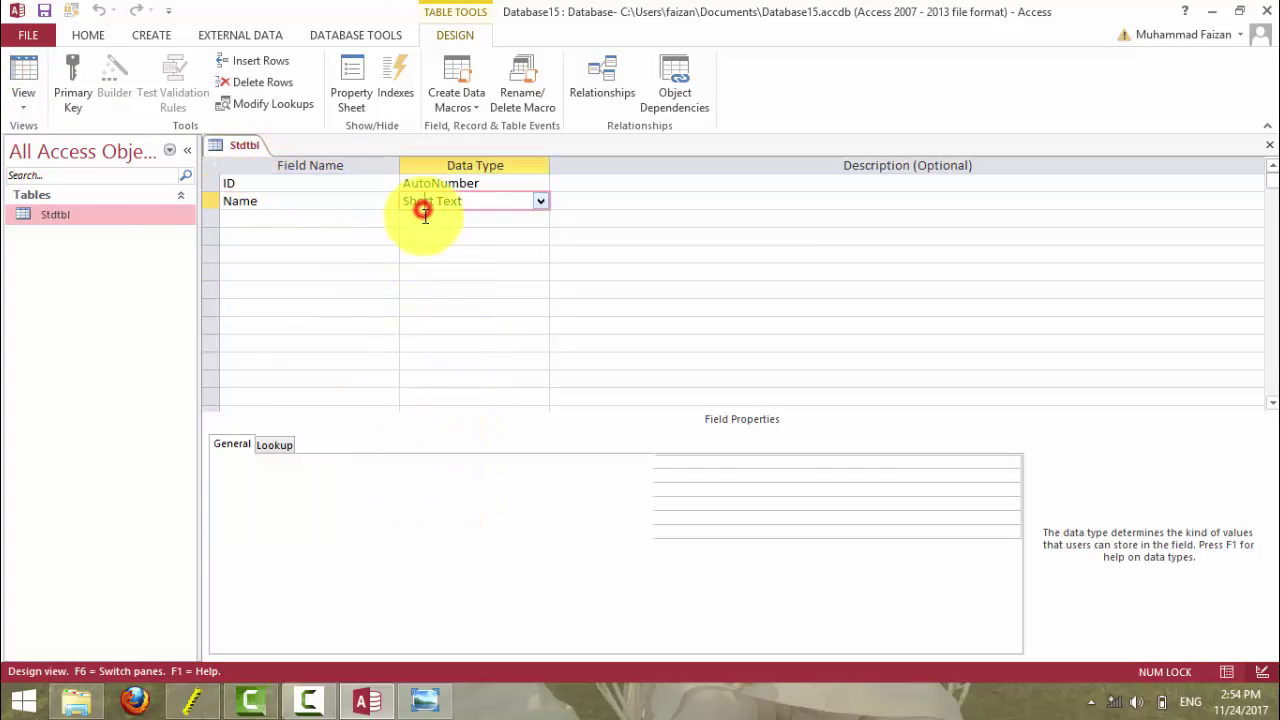
left_click(466, 518)
key("BackSpace")
key("BackSpace")
key("BackSpace")
key("BackSpace")
key("BackSpace")
key("BackSpace")
key("BackSpace")
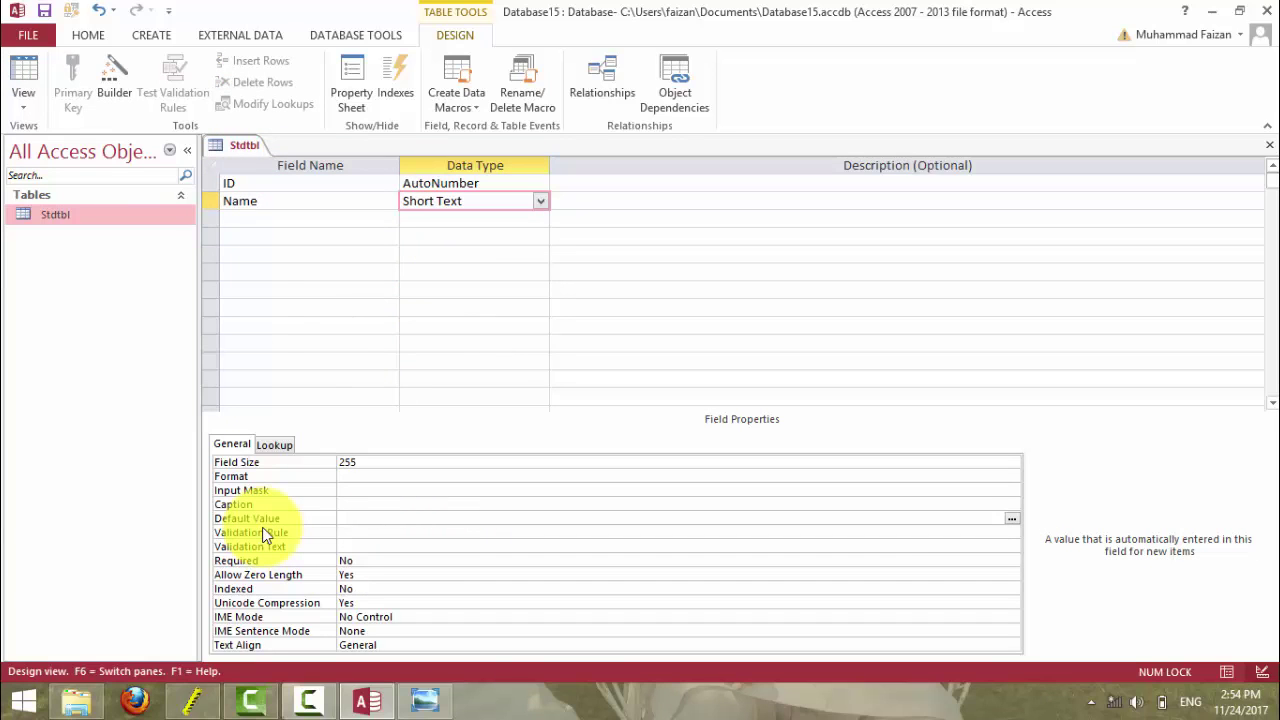
left_click(262, 533)
left_click(23, 75)
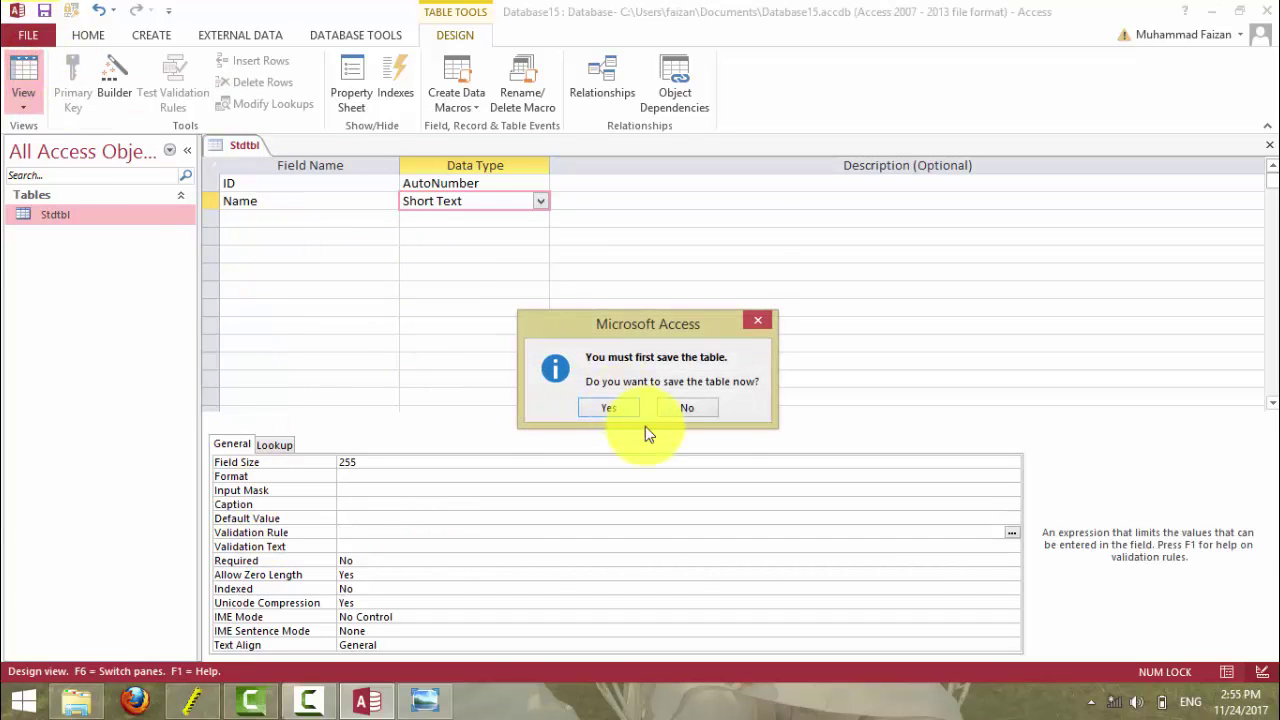
left_click(608, 407)
left_click(424, 700)
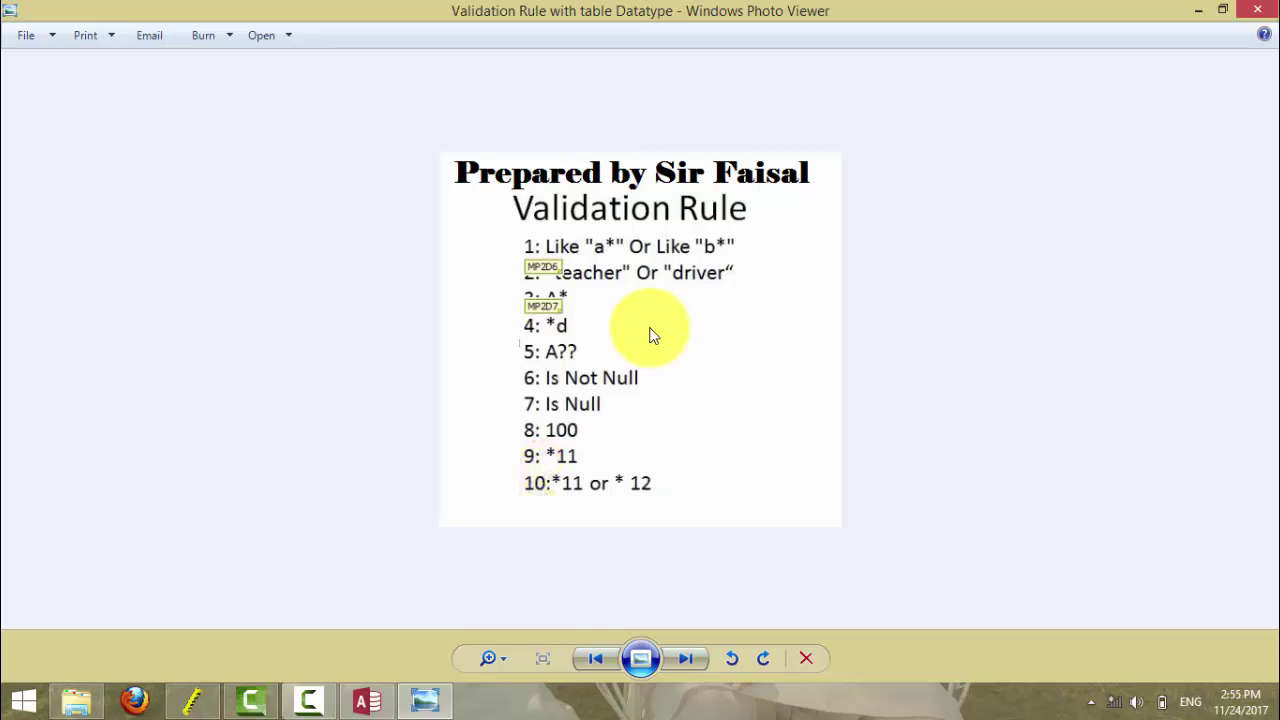
- Return to the Access Stdtbl datasheet after reviewing the Validation Rule reference image
left_click(366, 702)
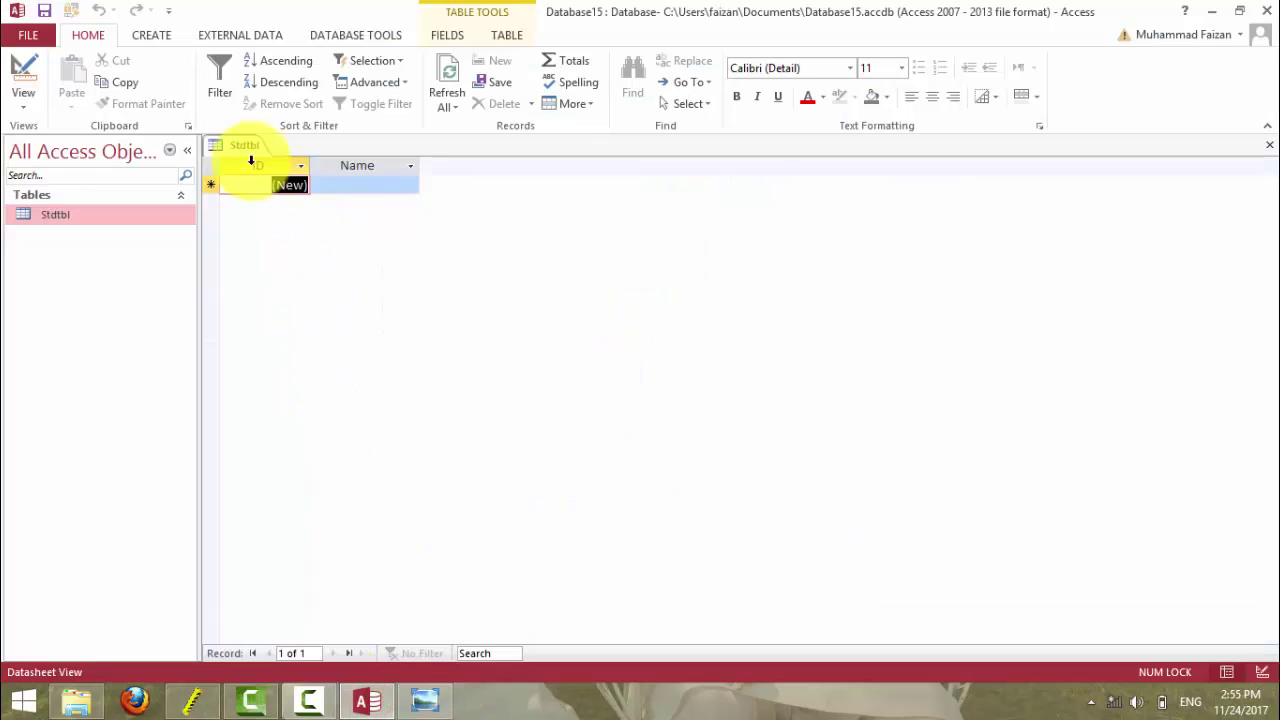
- Add two test records named Ina and Tayyab to Stdtbl
left_click(23, 80)
left_click(23, 82)
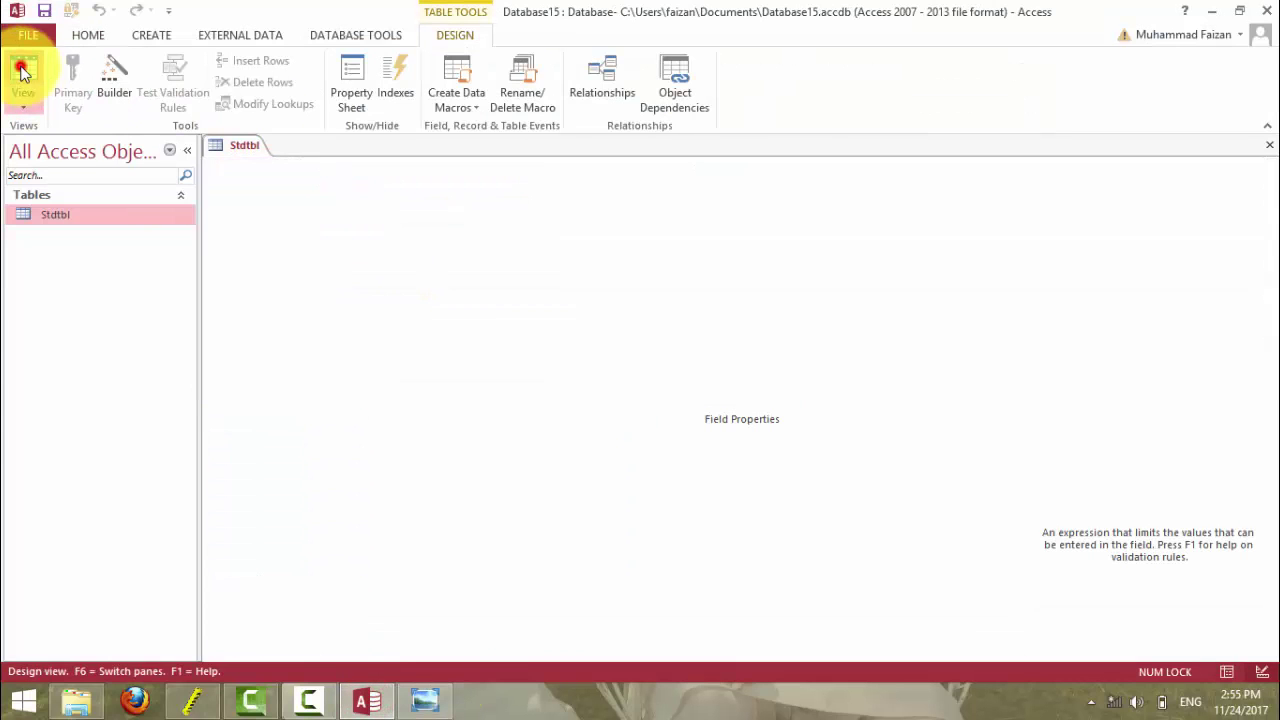
left_click(391, 191)
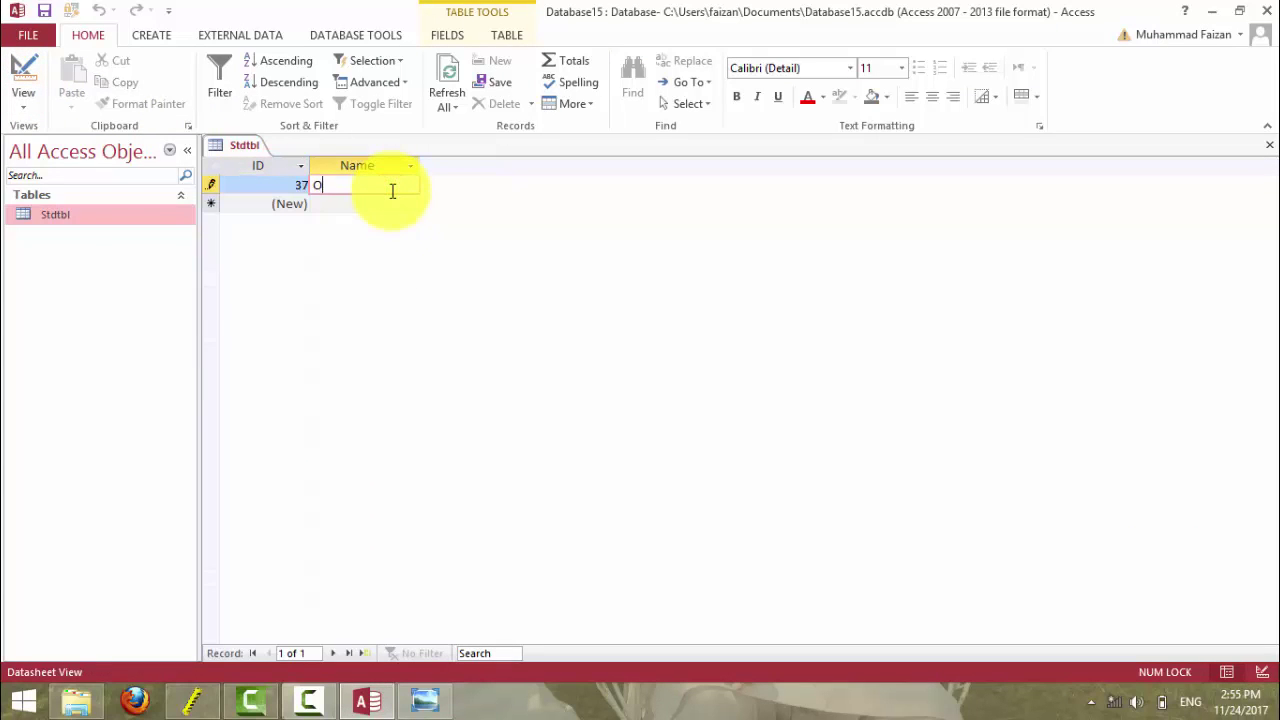
type("Gre")
key("BackSpace")
key("BackSpace")
key("BackSpace")
type("Ina")
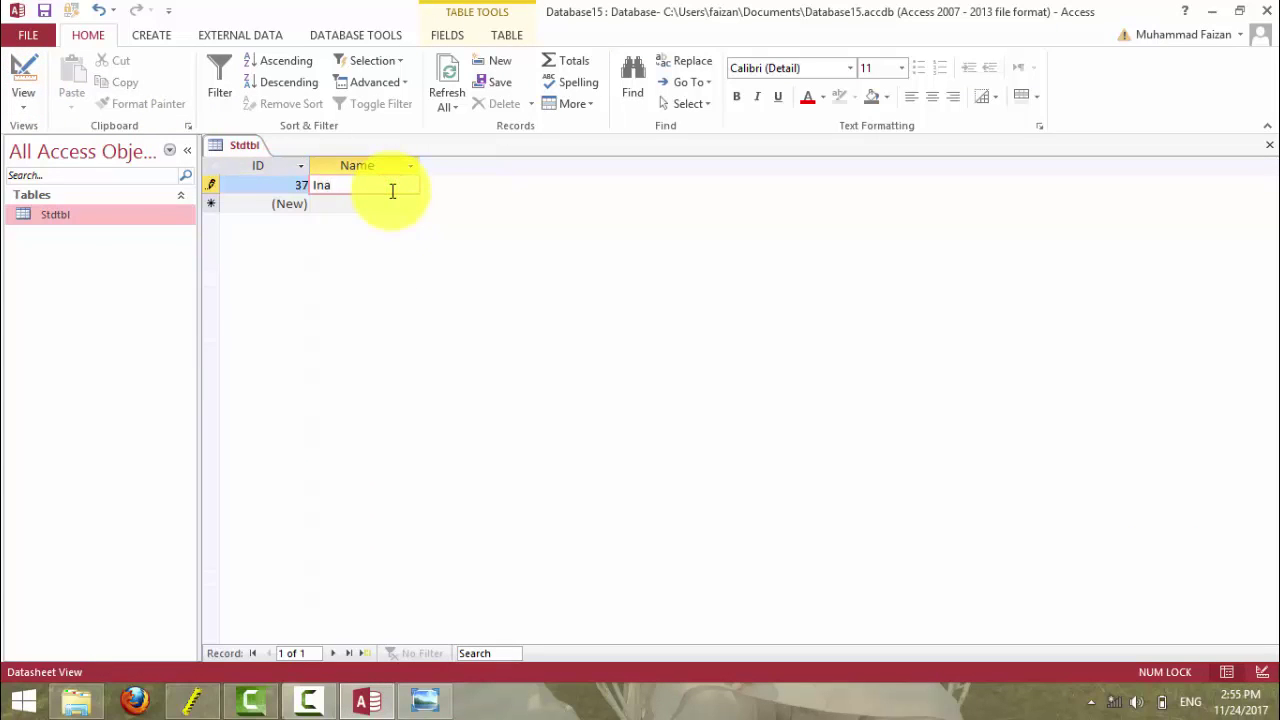
key("Return")
key("Return")
type("Y")
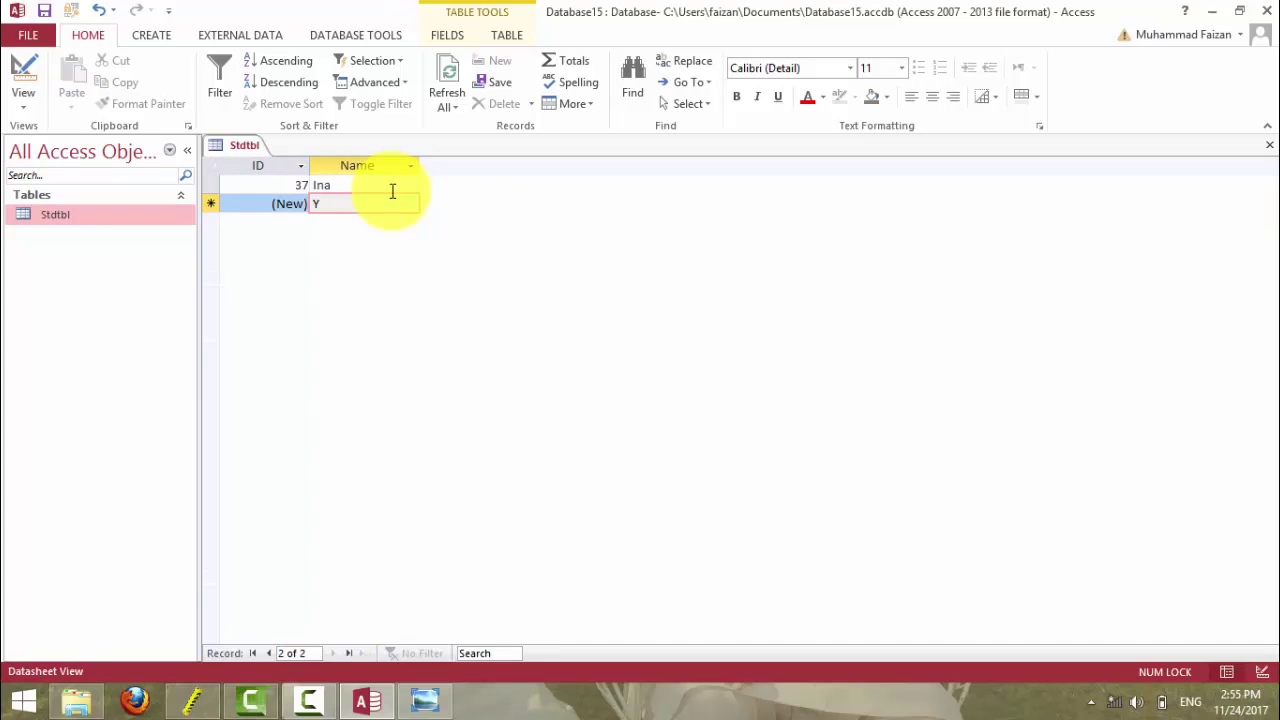
key("BackSpace")
type("Tayyab")
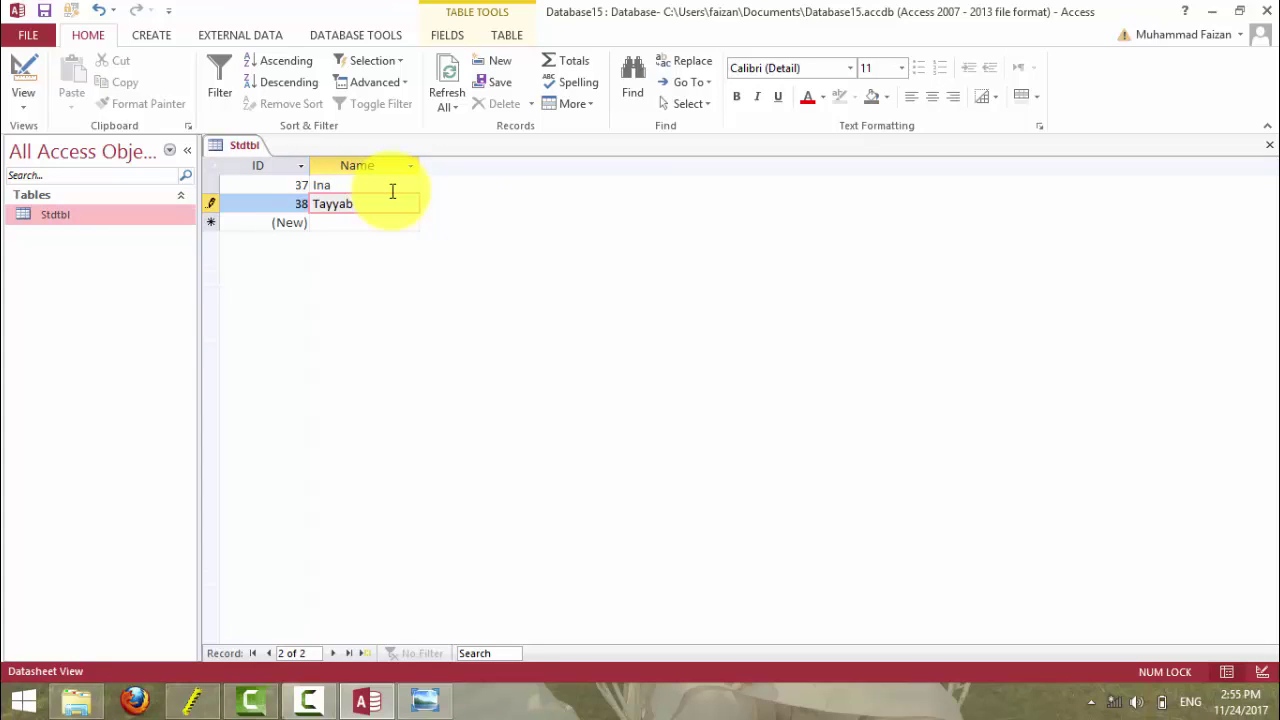
key("Return")
- Select and delete both test records, leaving the datasheet empty
left_click(208, 161)
key("Delete")
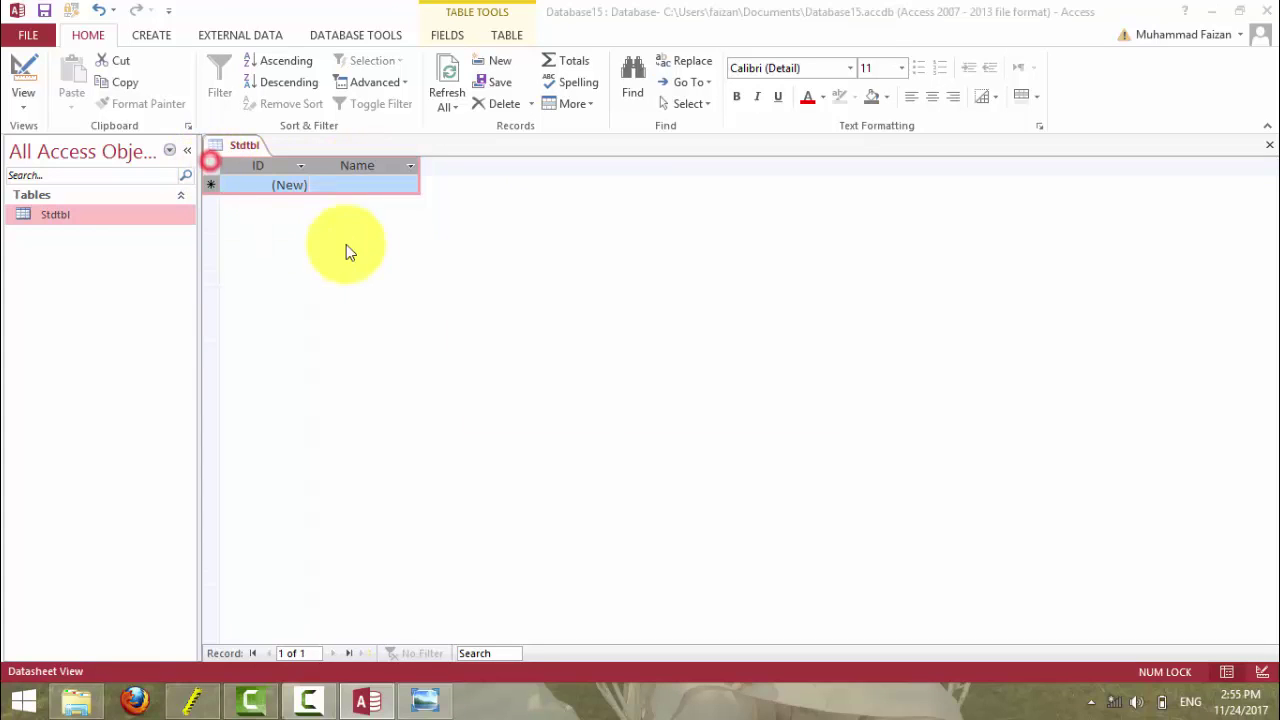
left_click(612, 418)
left_click(355, 183)
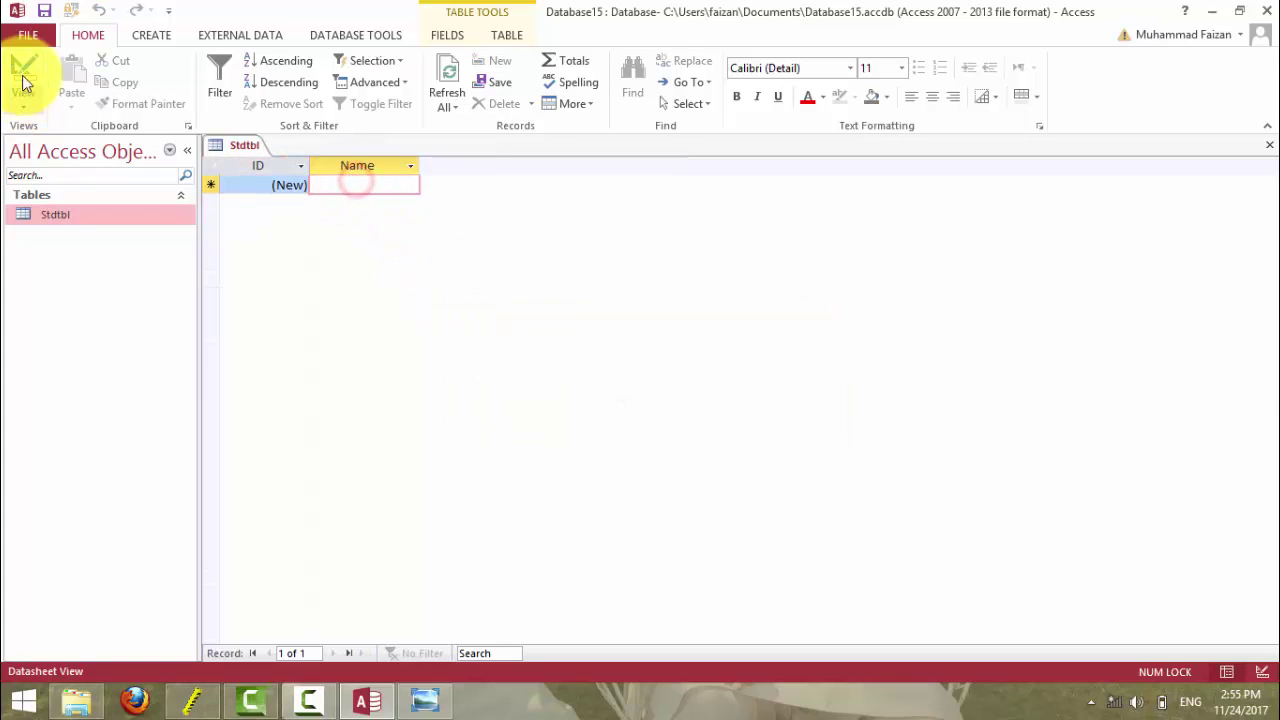
left_click(25, 85)
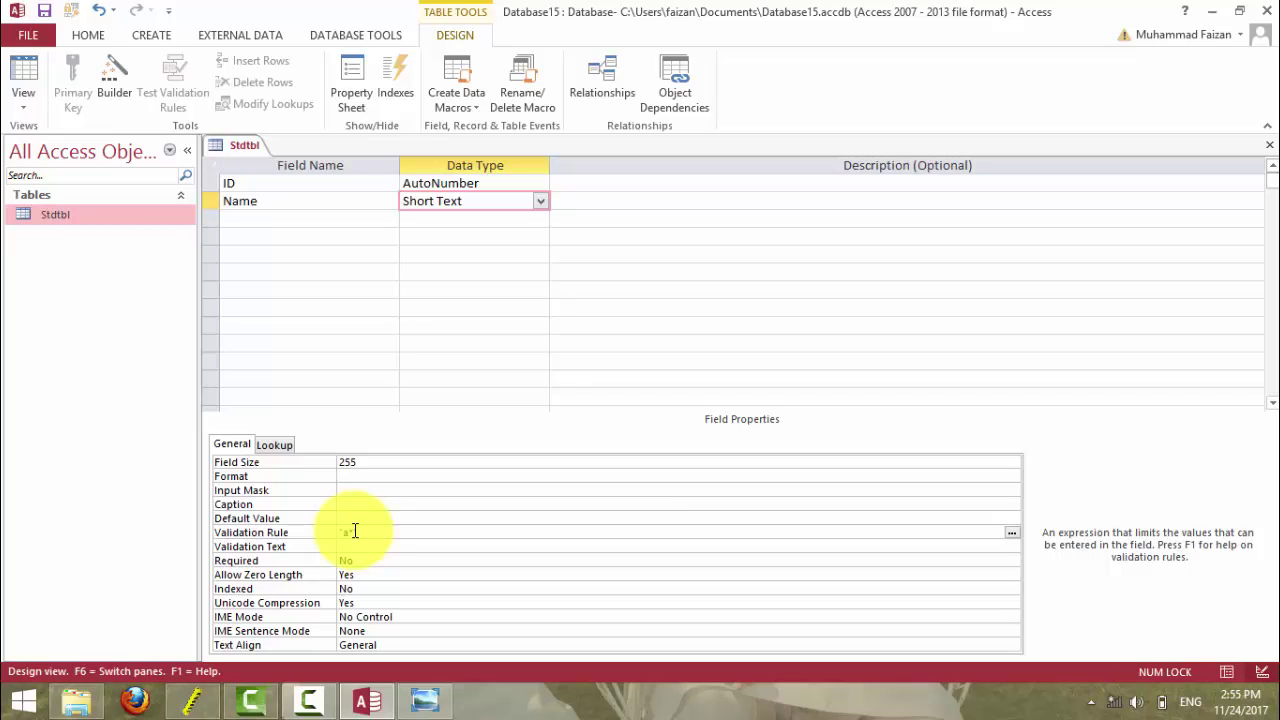
- Set the Name validation rule to Like "a*" Or Like "b*" and save Stdtbl
type("or \"b*")
key("Return")
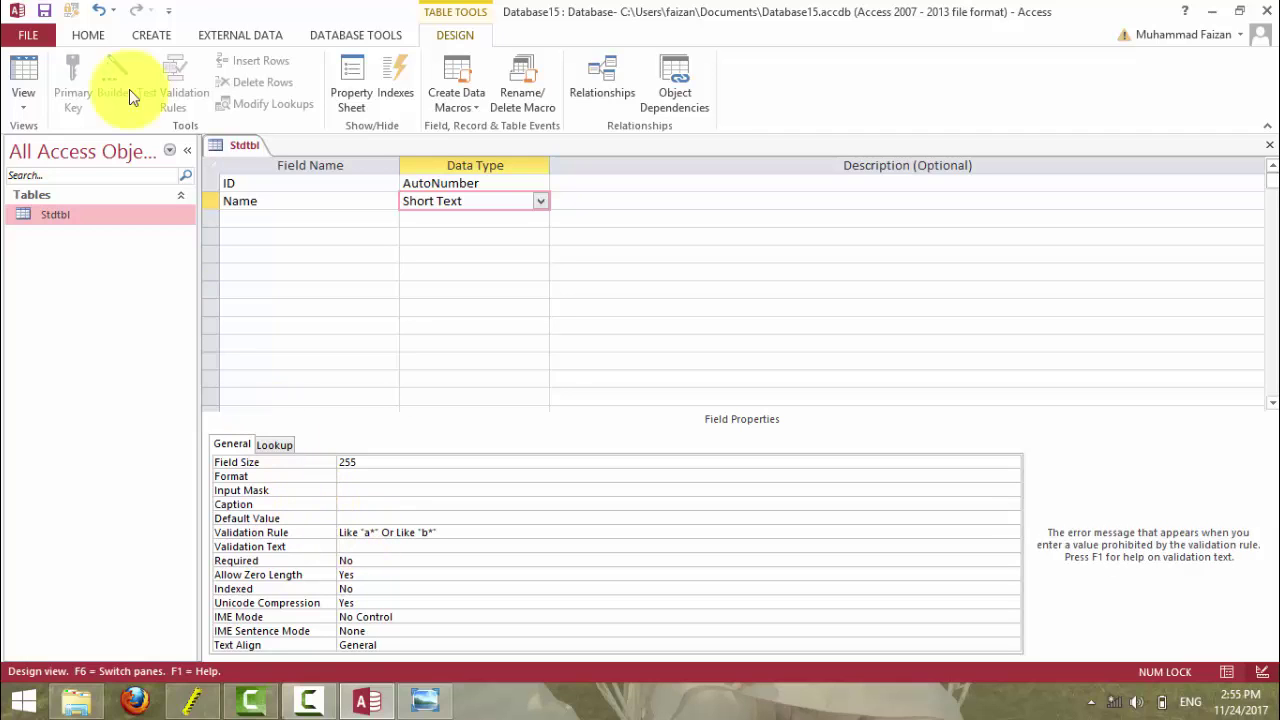
left_click(23, 70)
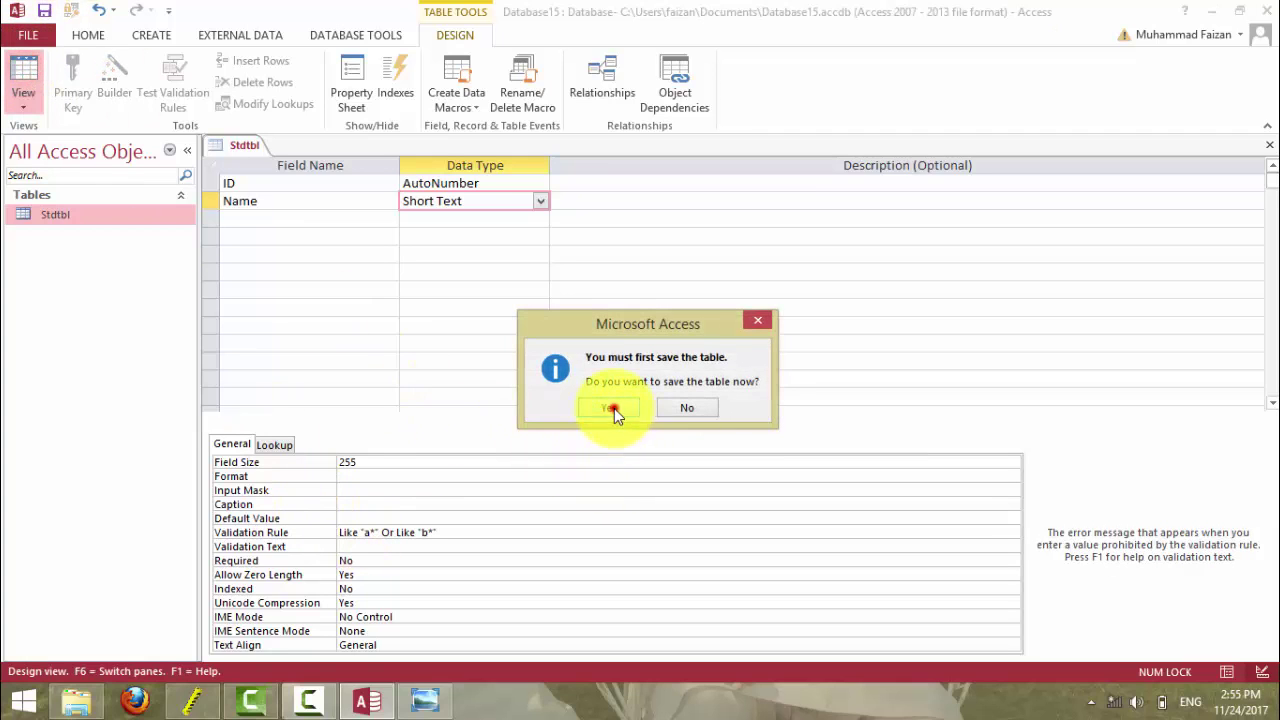
left_click(612, 406)
left_click(326, 180)
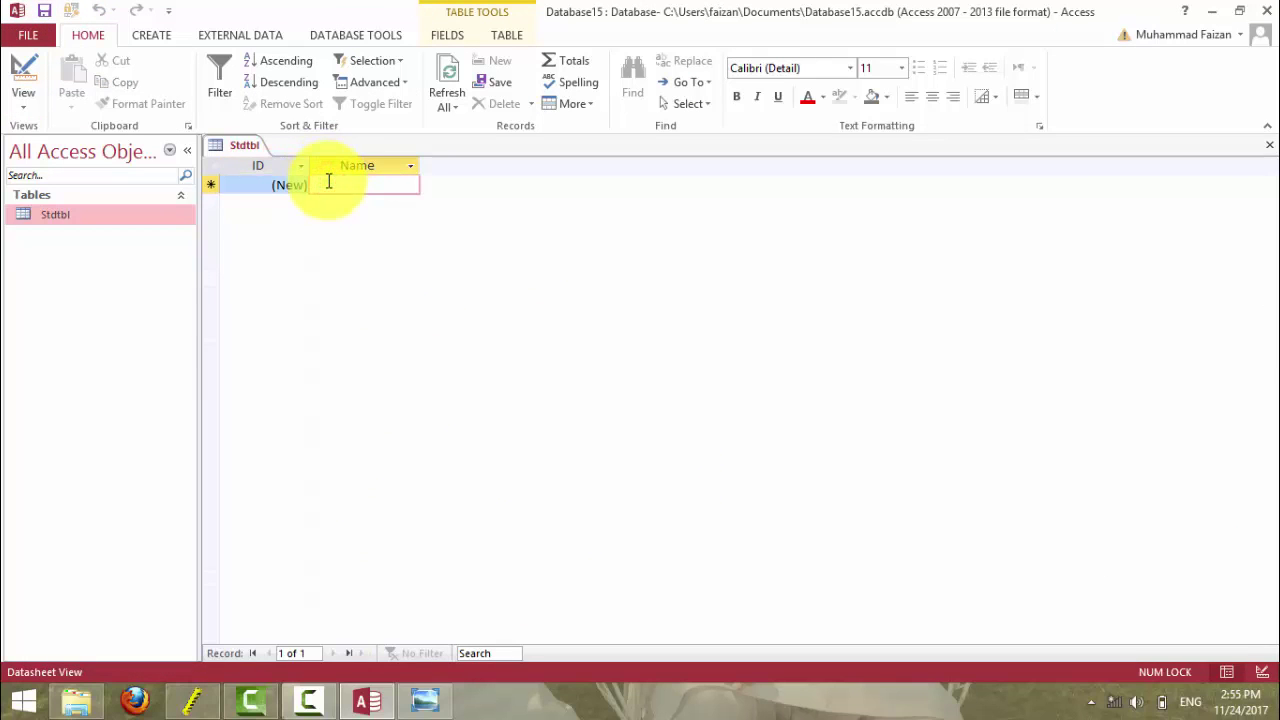
- Add Baadshah as an accepted record, then see inam rejected by the validation rule
type("Baad")
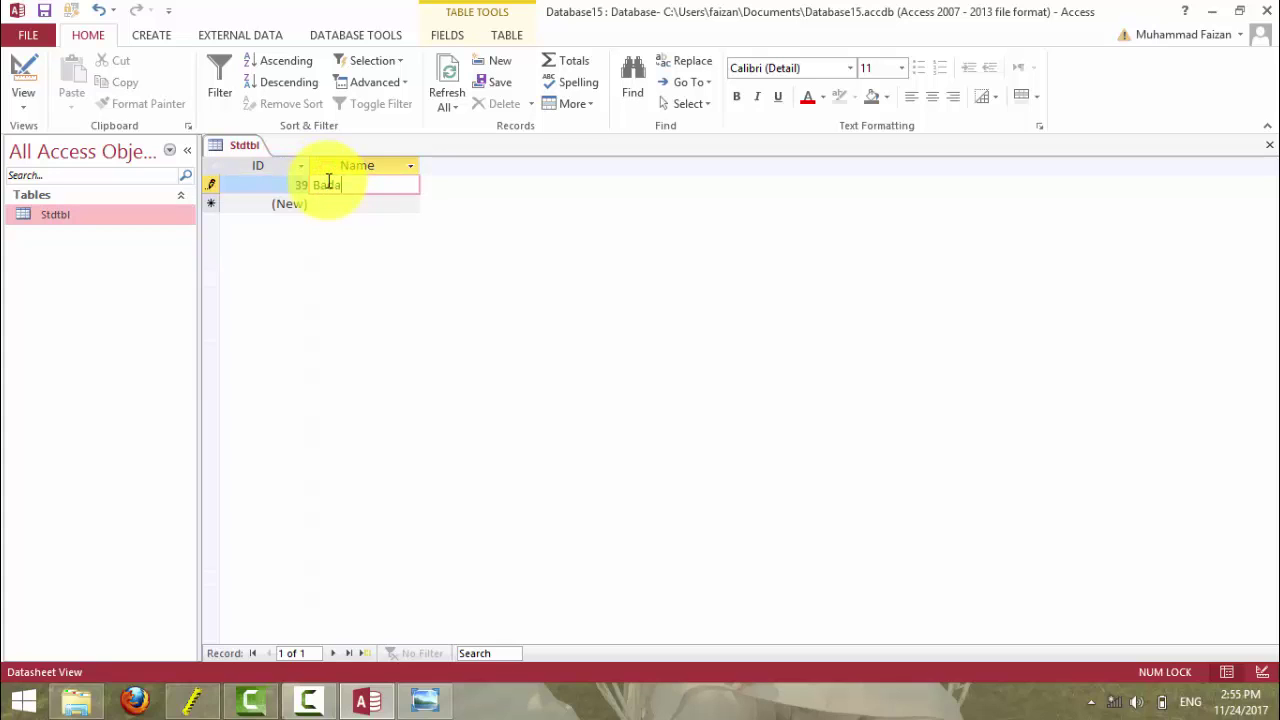
type("shah")
key("Return")
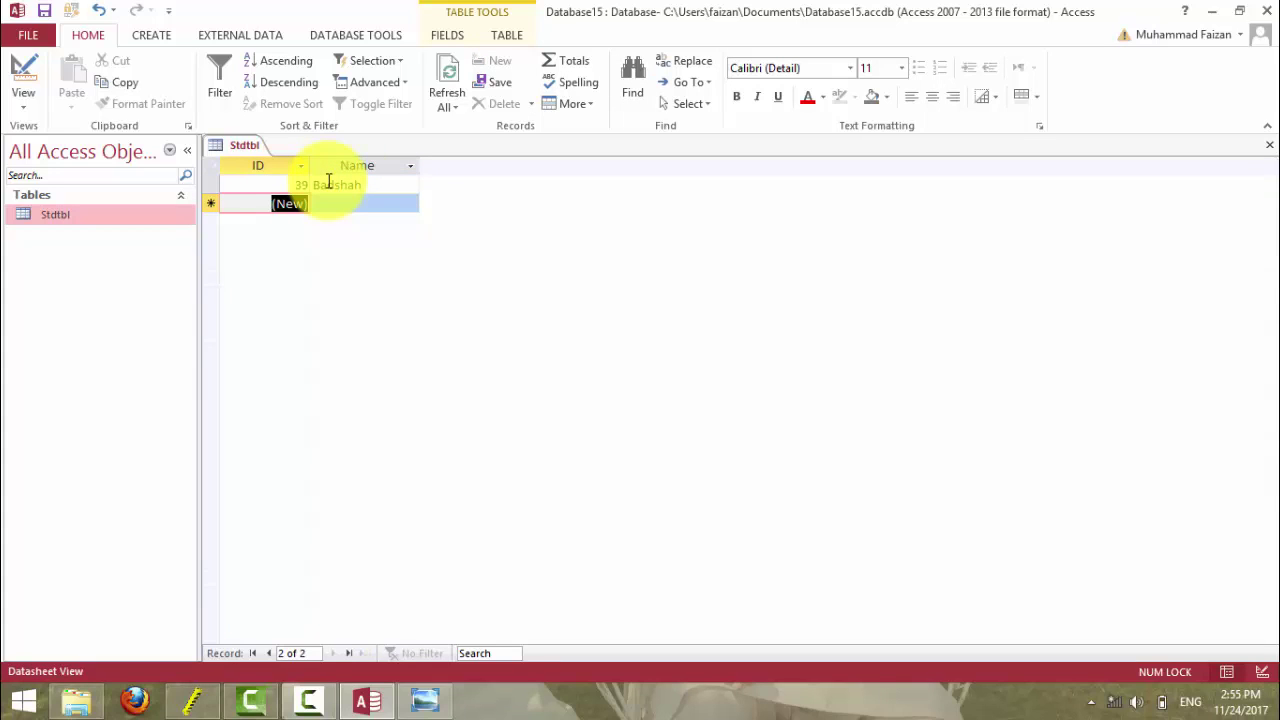
key("Tab")
type("inam")
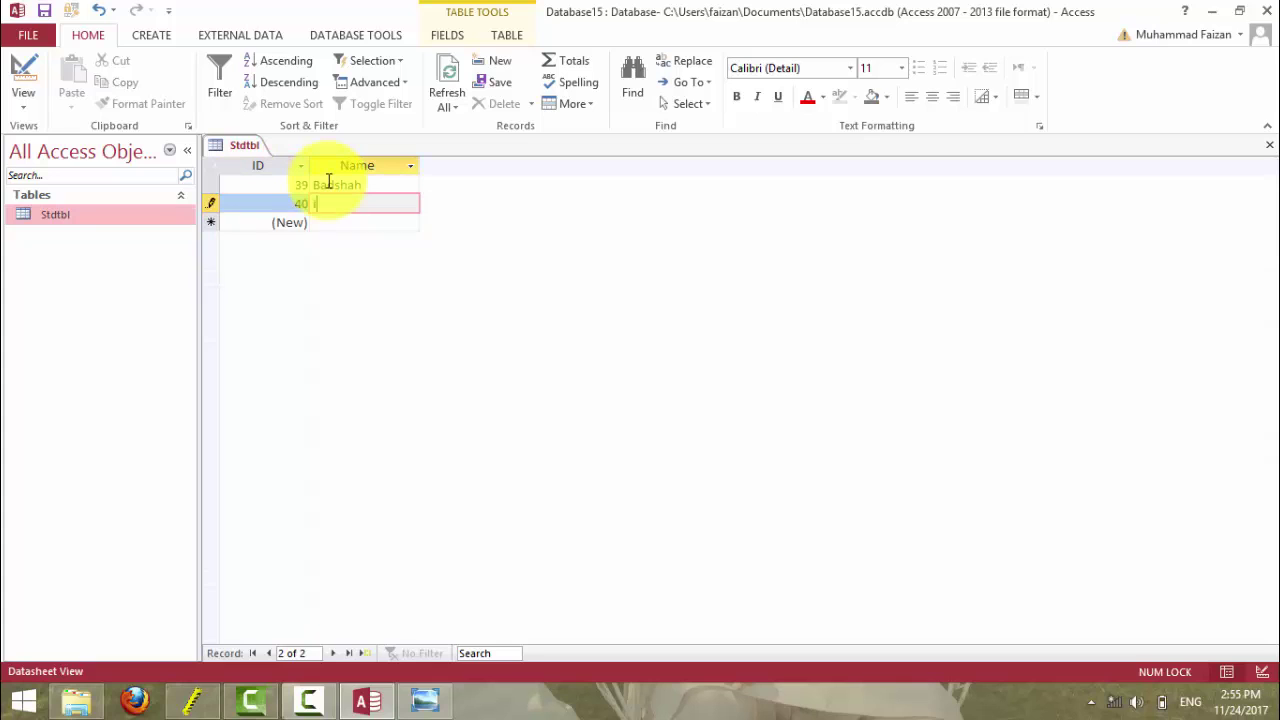
key("Return")
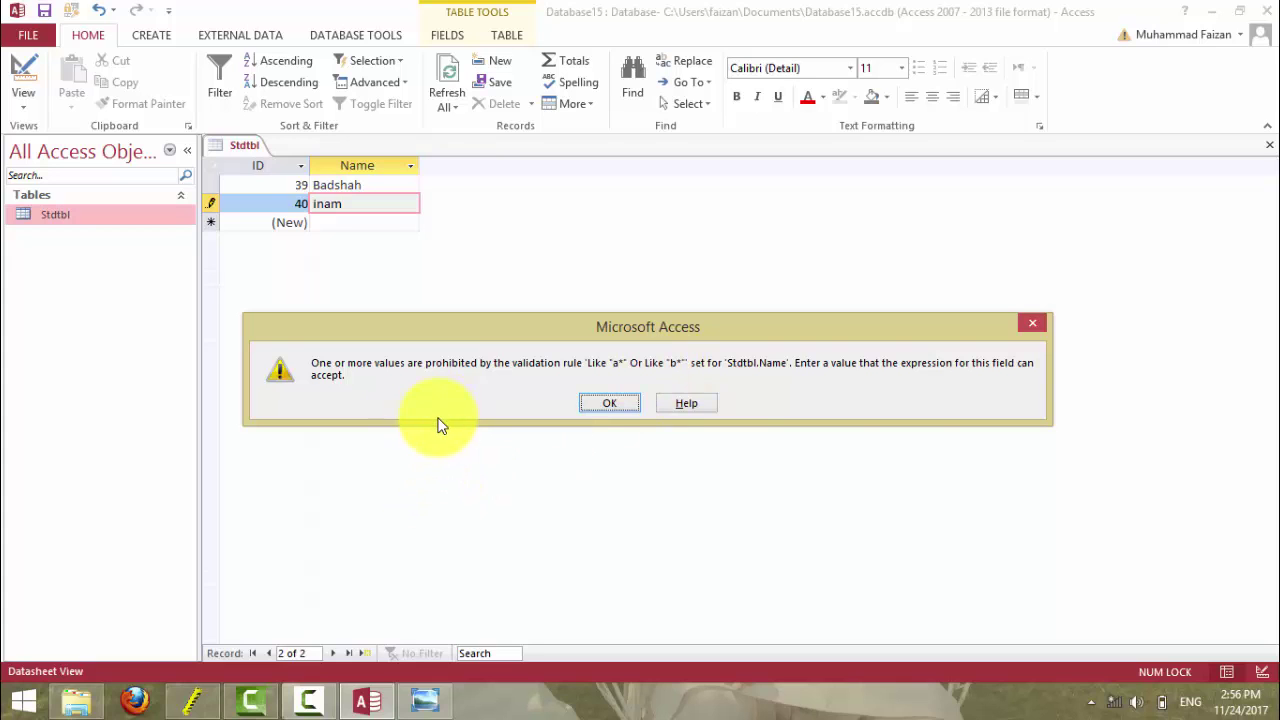
key("Return")
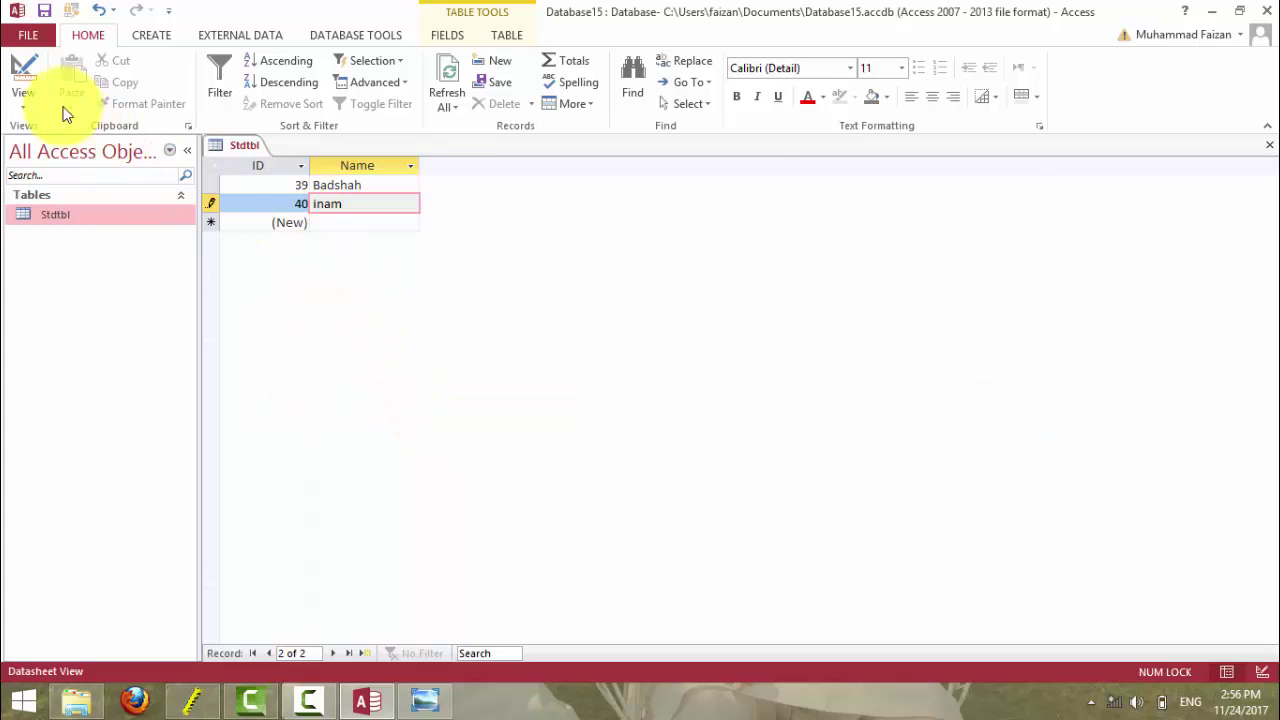
left_click(38, 78)
left_click(593, 407)
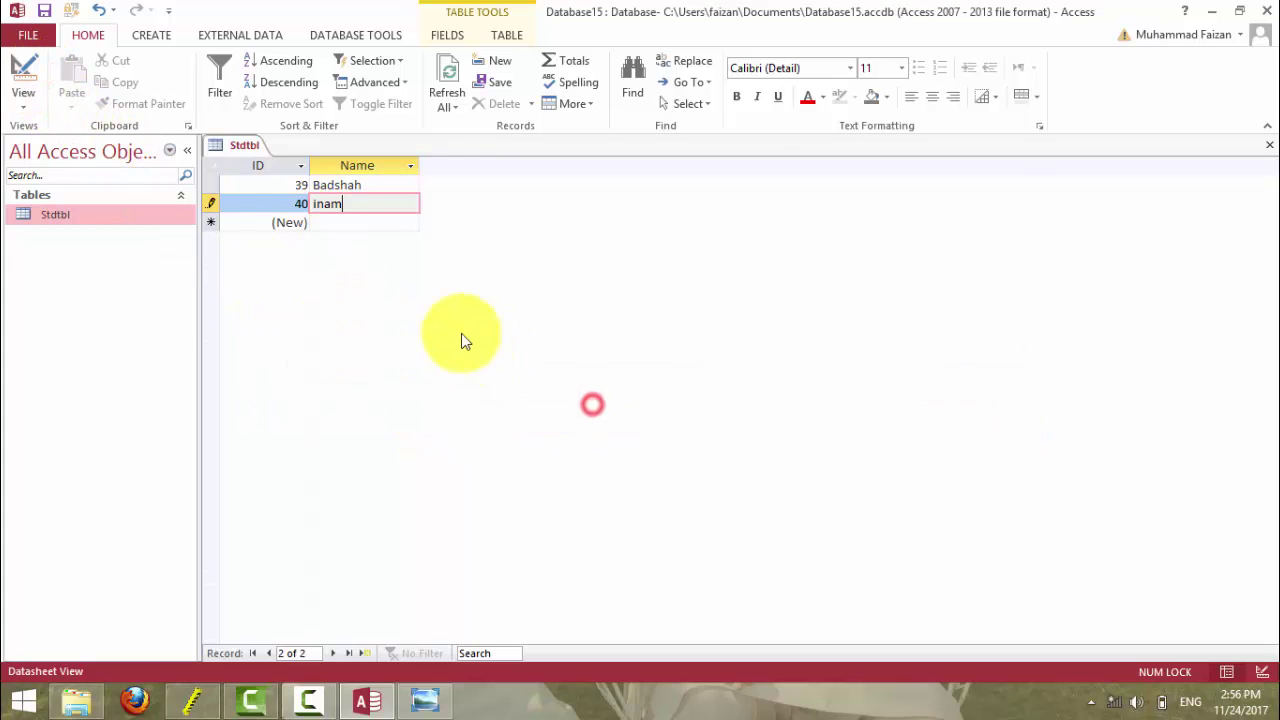
- Enter Usman, see it rejected, and replace it with Asad
key("BackSpace")
key("BackSpace")
key("BackSpace")
key("BackSpace")
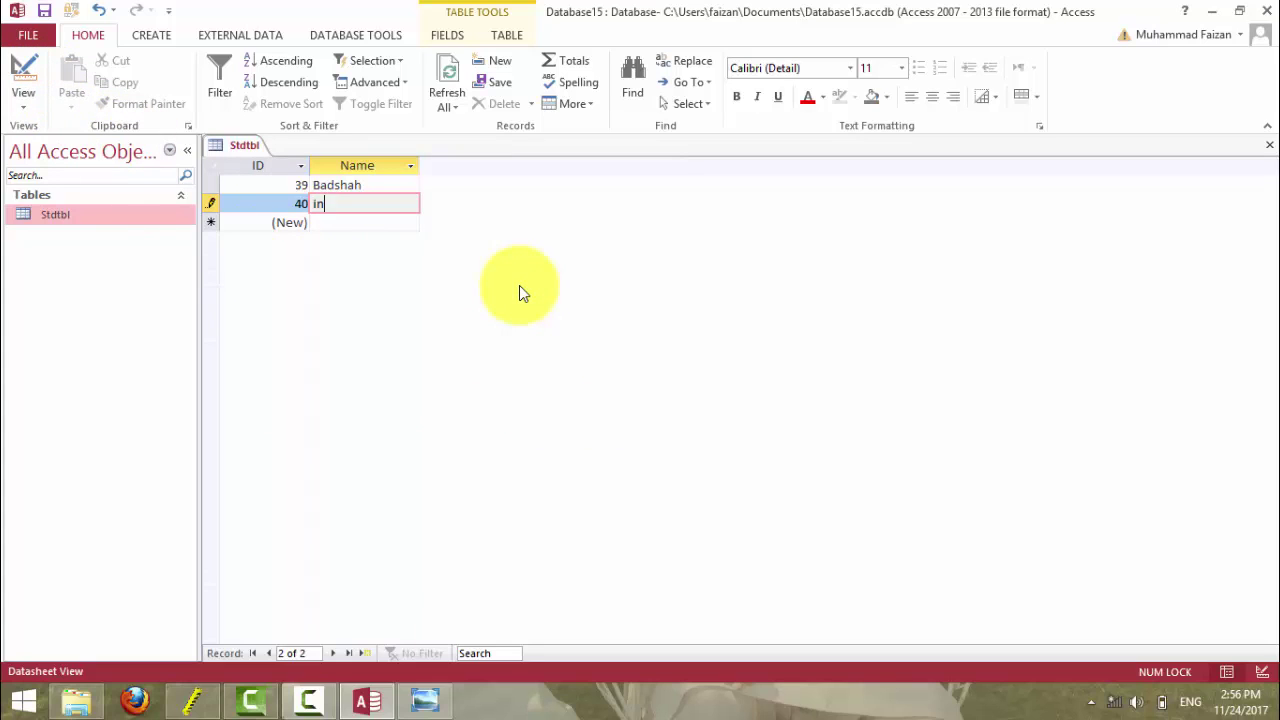
type("U")
key("BackSpace")
type("Usman")
key("Return")
key("Return")
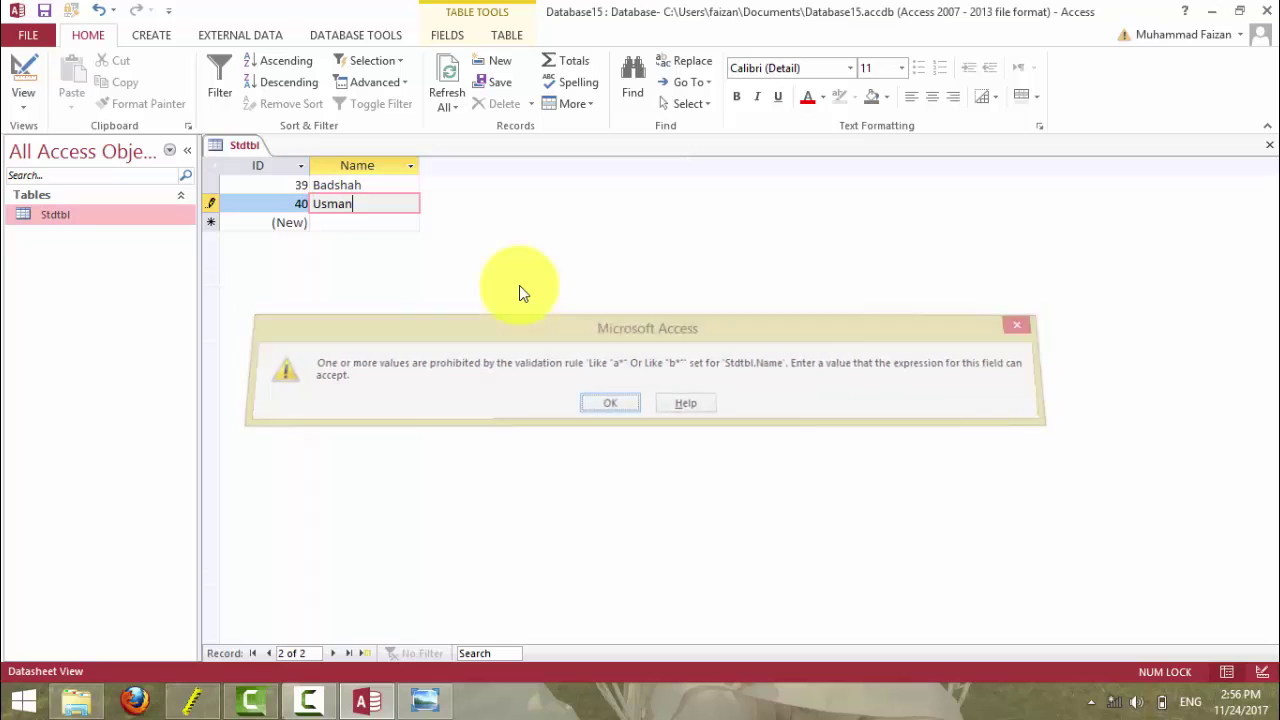
key("BackSpace")
key("BackSpace")
key("BackSpace")
key("BackSpace")
key("BackSpace")
type("Asad")
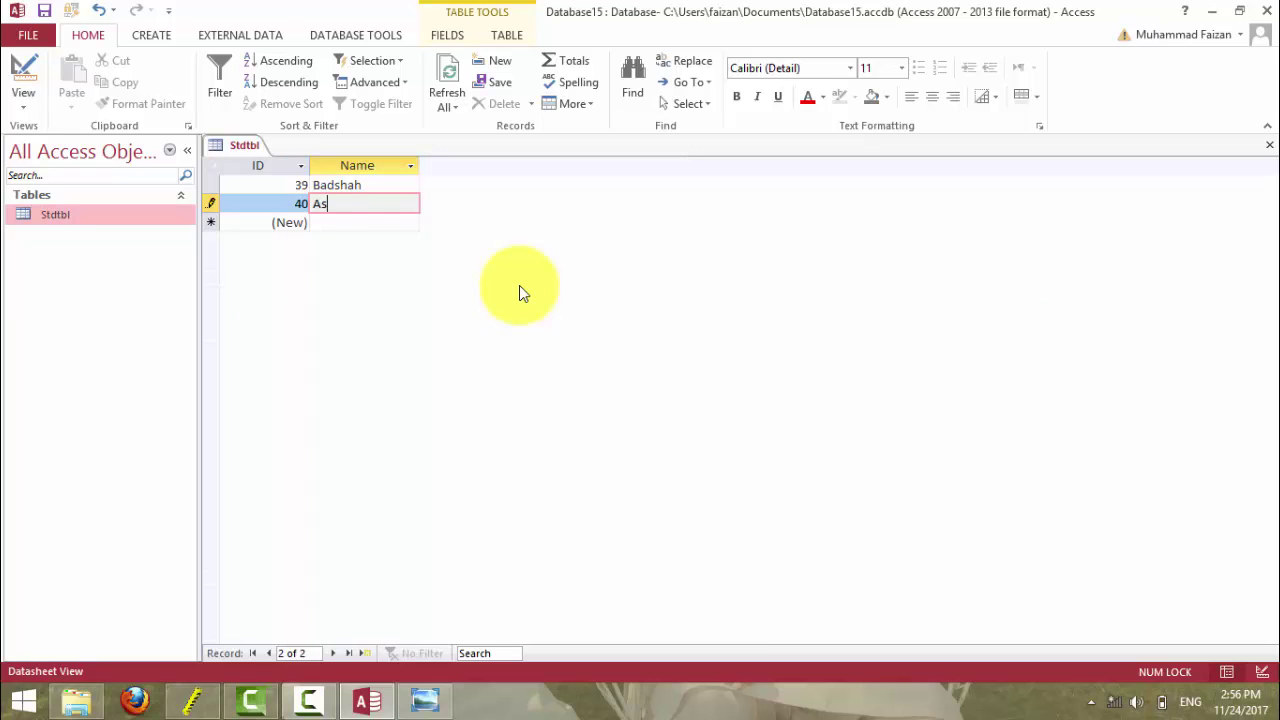